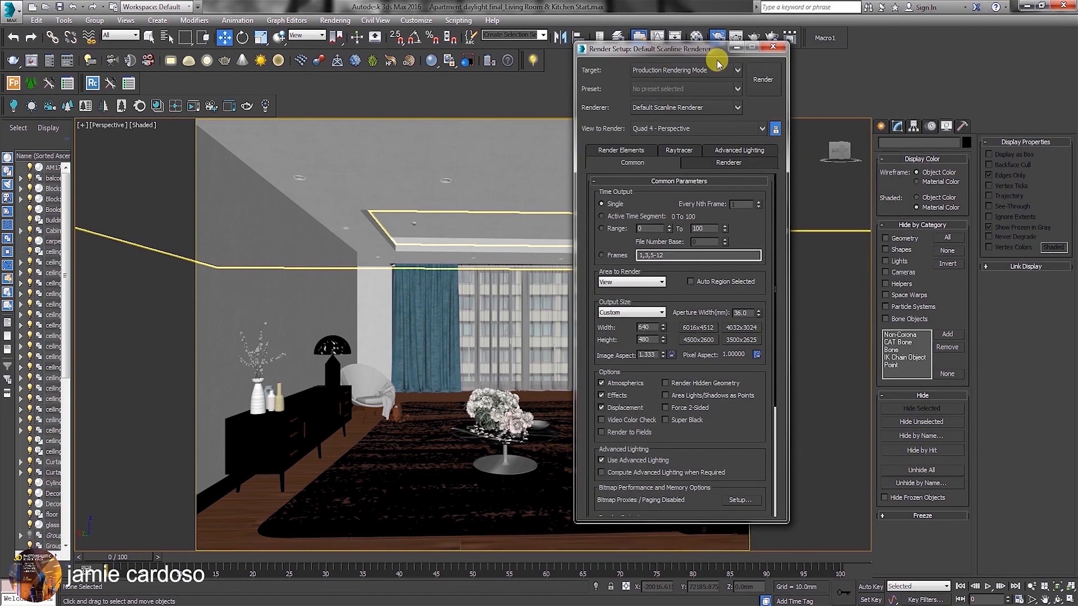
# Set the production renderer to V-Ray Adv 3.60.03 and reposition the Render Setup window clear of the viewport.
pyautogui.click(716, 108)
pyautogui.click(679, 203)
pyautogui.moveTo(685, 51); pyautogui.dragTo(875, 57)
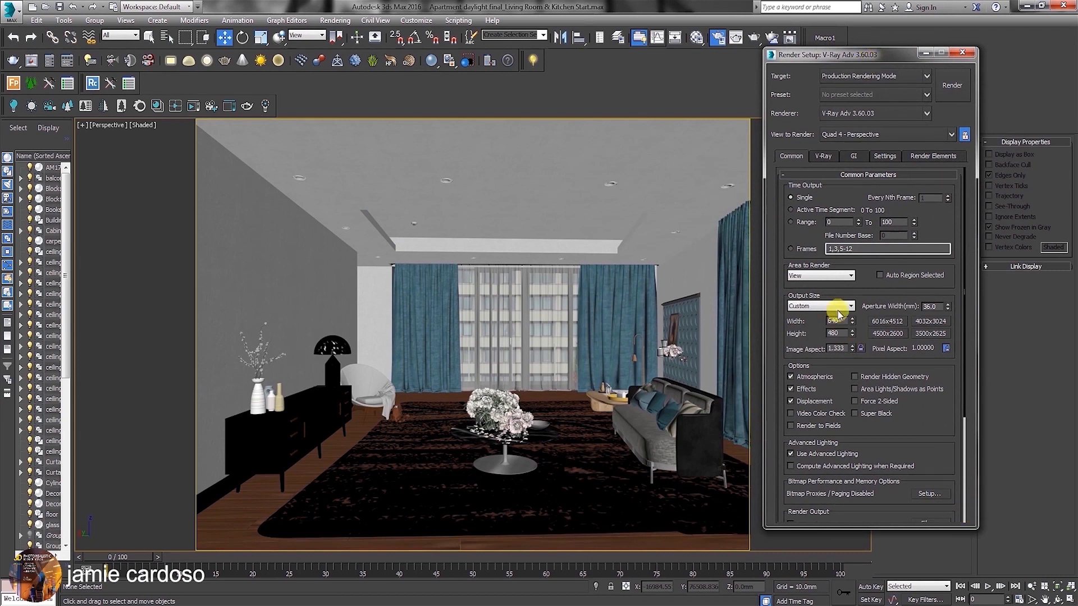
pyautogui.moveTo(843, 59); pyautogui.dragTo(799, 40)
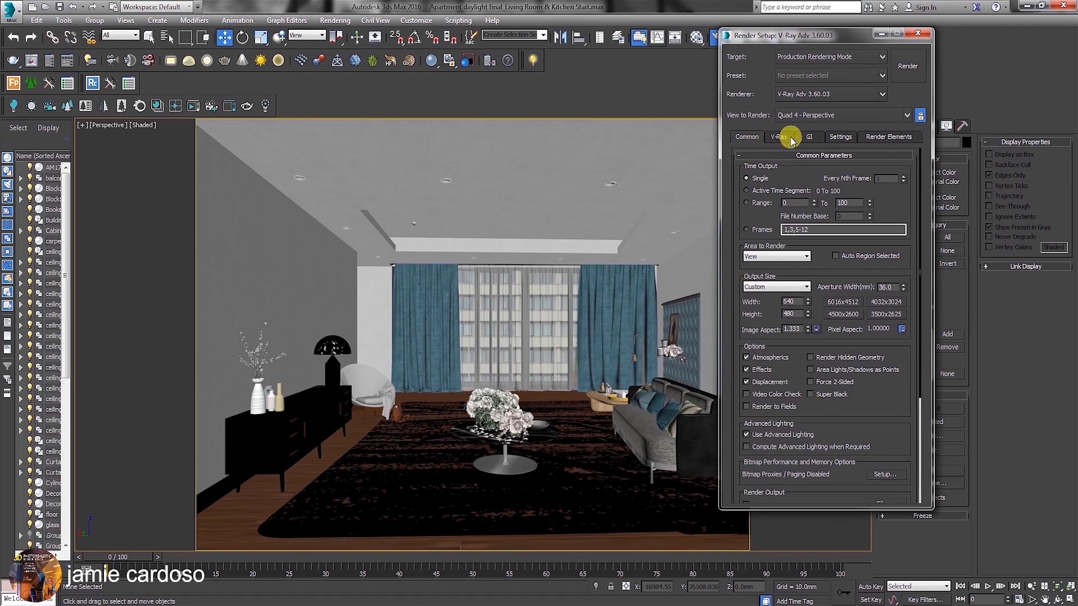
pyautogui.moveTo(818, 36); pyautogui.dragTo(867, 33)
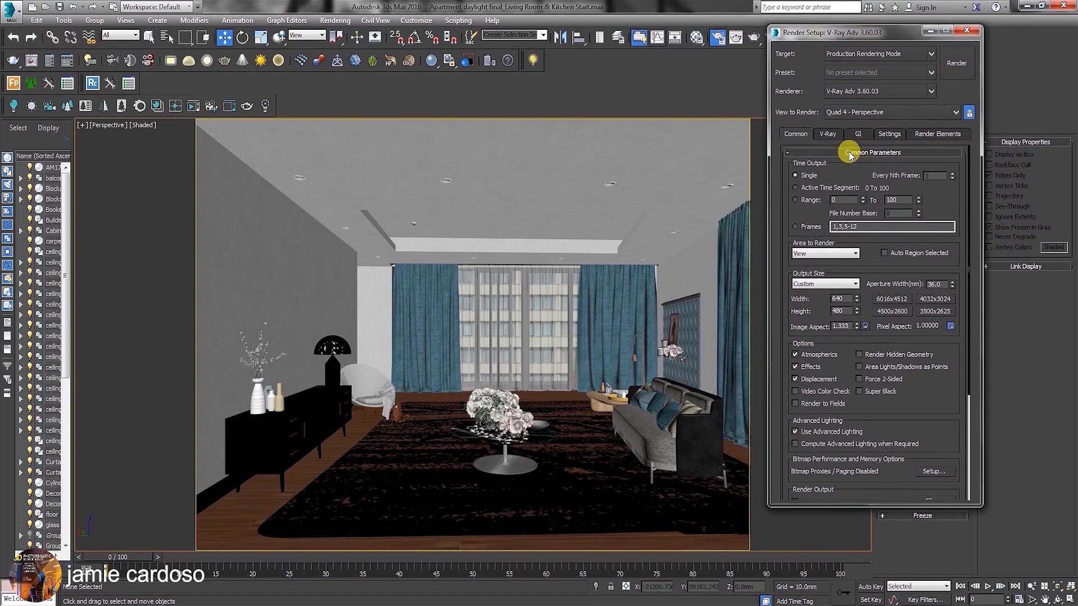
# Expand the V-Ray frame buffer and global switches settings and switch the global switches to Expert mode.
pyautogui.click(827, 135)
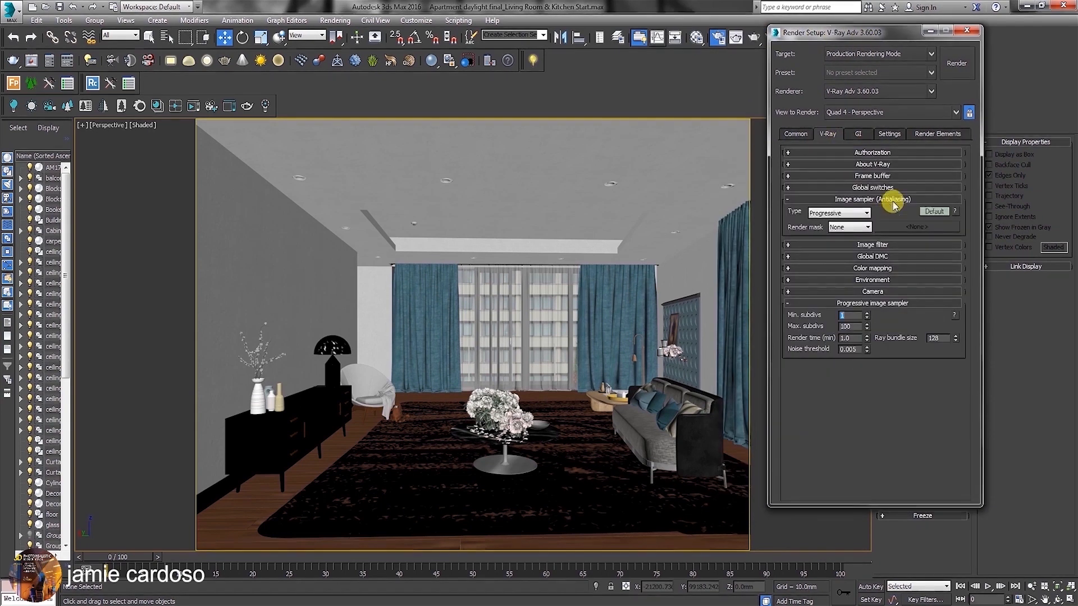
pyautogui.click(880, 177)
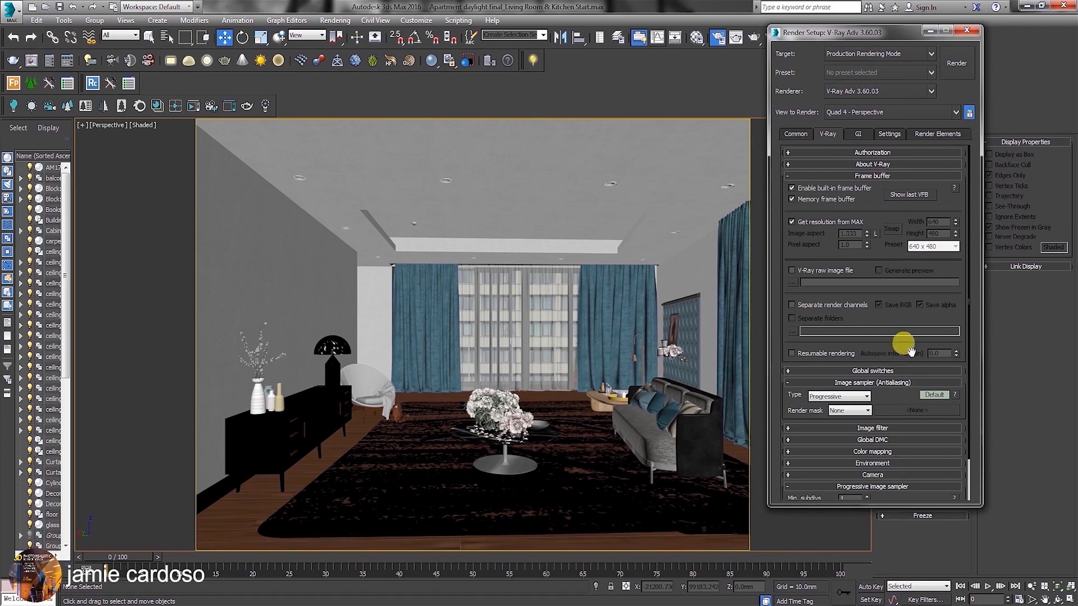
pyautogui.click(881, 371)
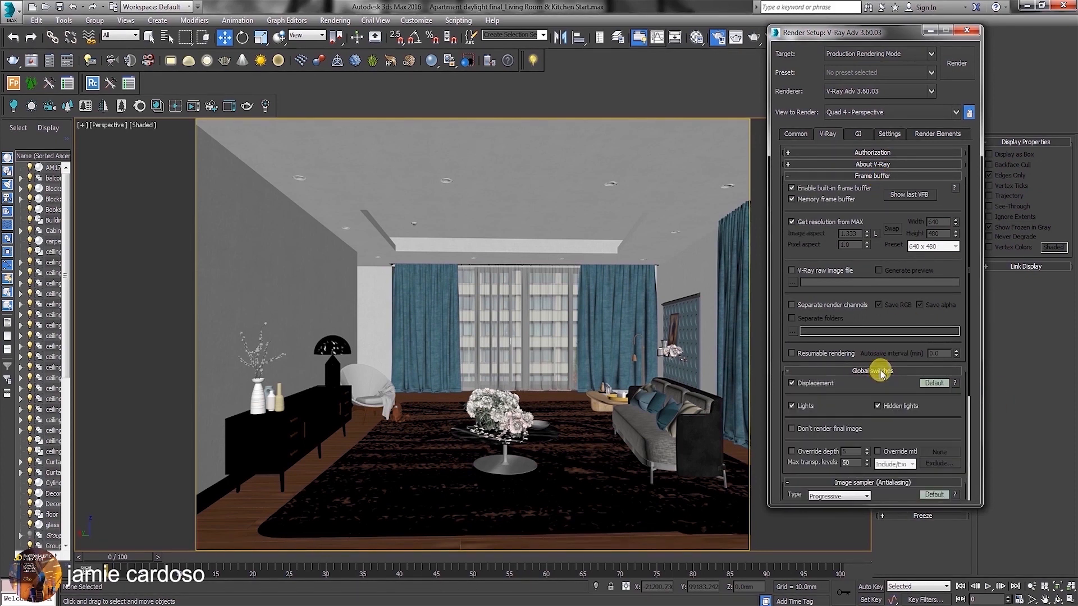
pyautogui.click(934, 384)
pyautogui.moveTo(932, 387); pyautogui.dragTo(940, 303)
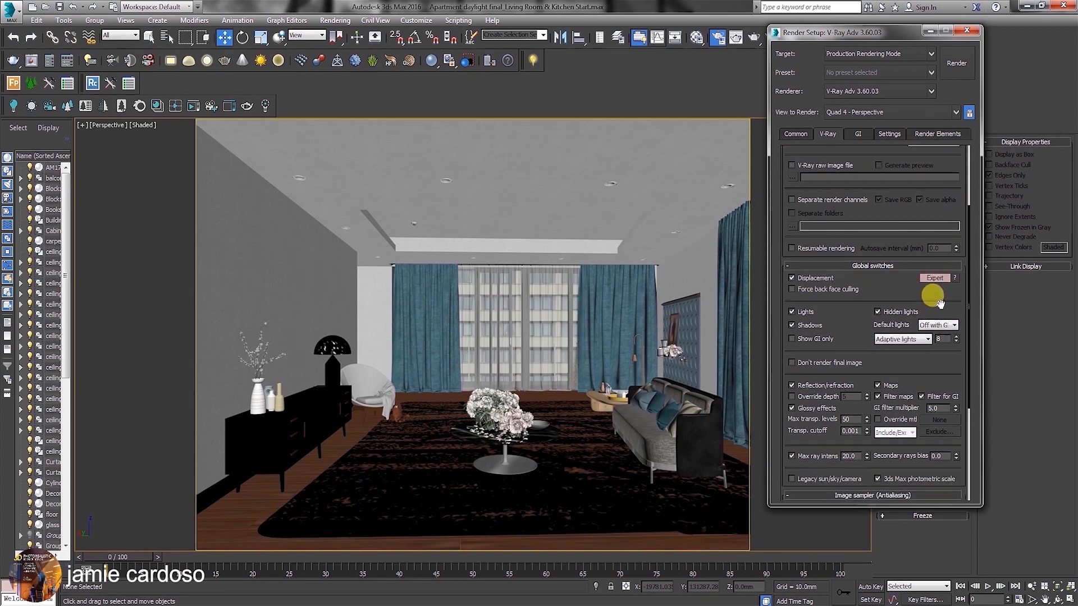
# Change the light evaluation method in the global switches to Uniform probabilistic.
pyautogui.click(911, 340)
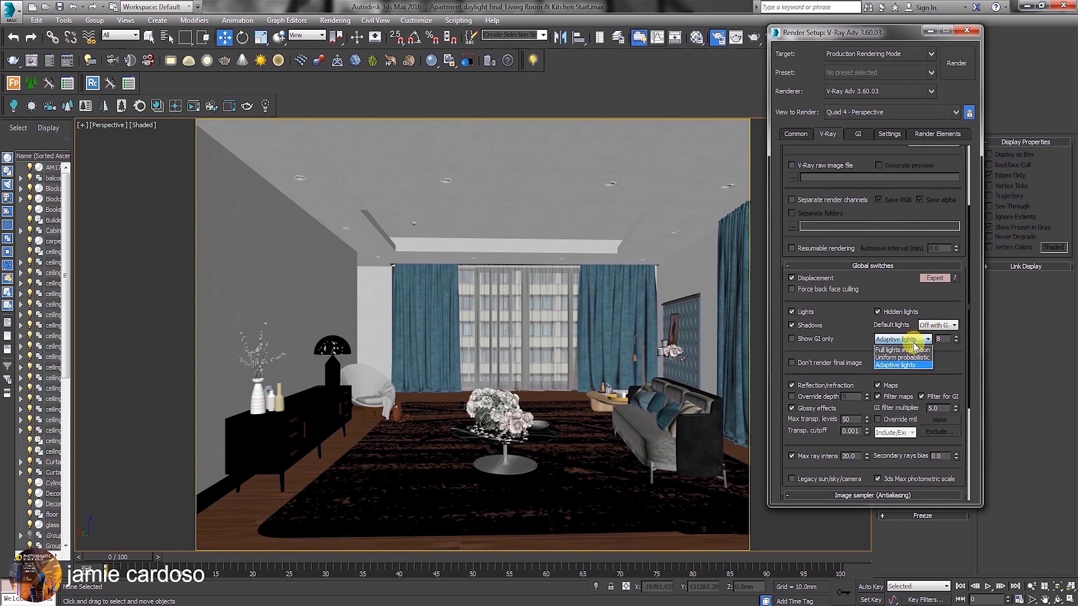
pyautogui.click(907, 357)
pyautogui.click(939, 340)
pyautogui.moveTo(945, 340); pyautogui.dragTo(926, 337)
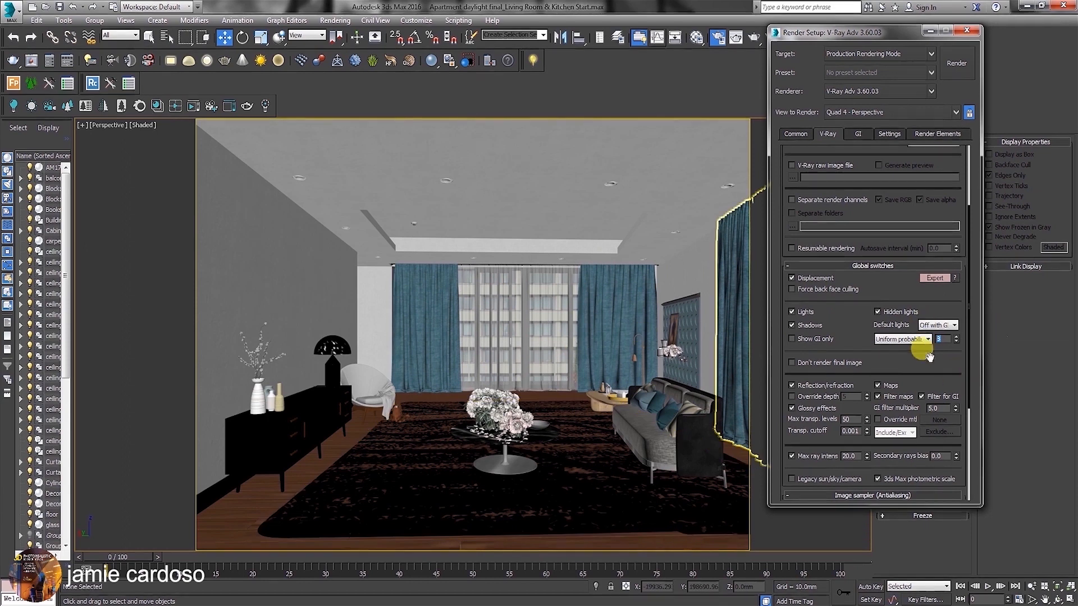
pyautogui.moveTo(944, 340); pyautogui.dragTo(924, 339)
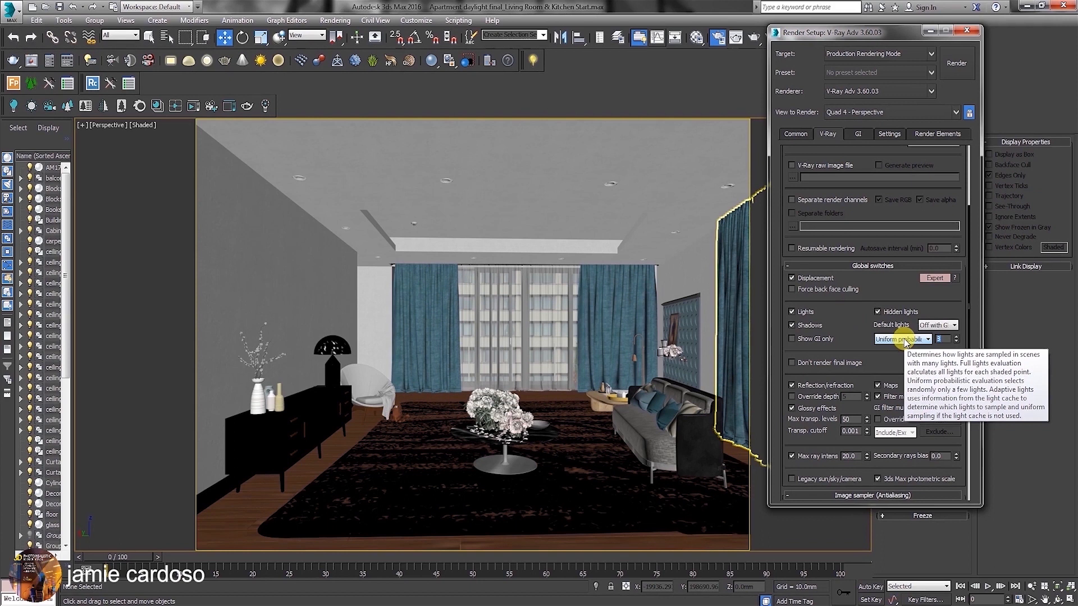
# Set the image sampler (antialiasing) type to Bucket.
pyautogui.scroll(-1, 946, 349)
pyautogui.moveTo(946, 353); pyautogui.dragTo(938, 203)
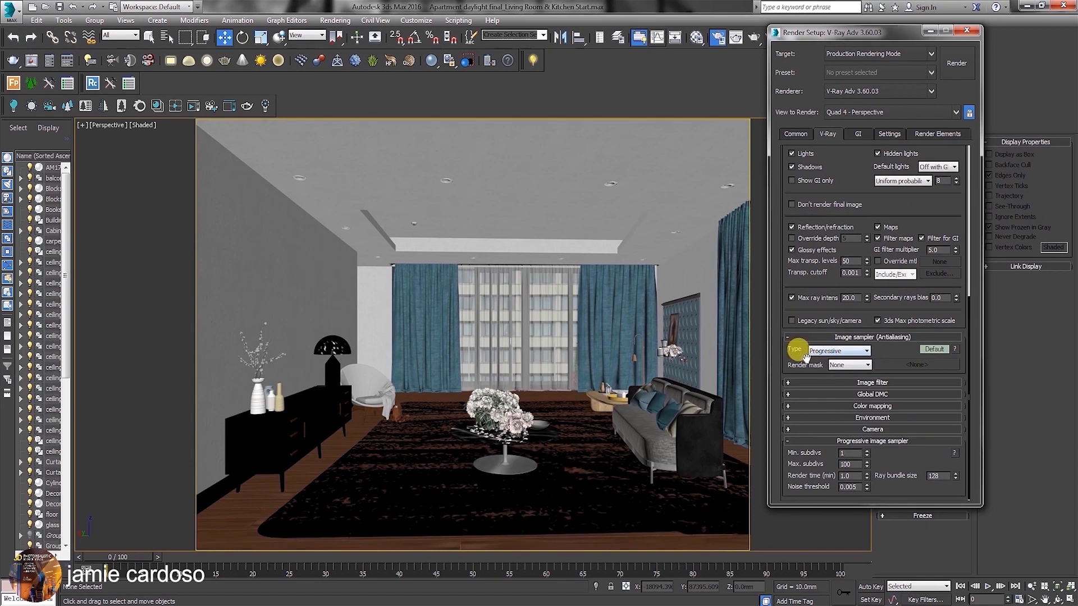
pyautogui.click(836, 351)
pyautogui.click(818, 362)
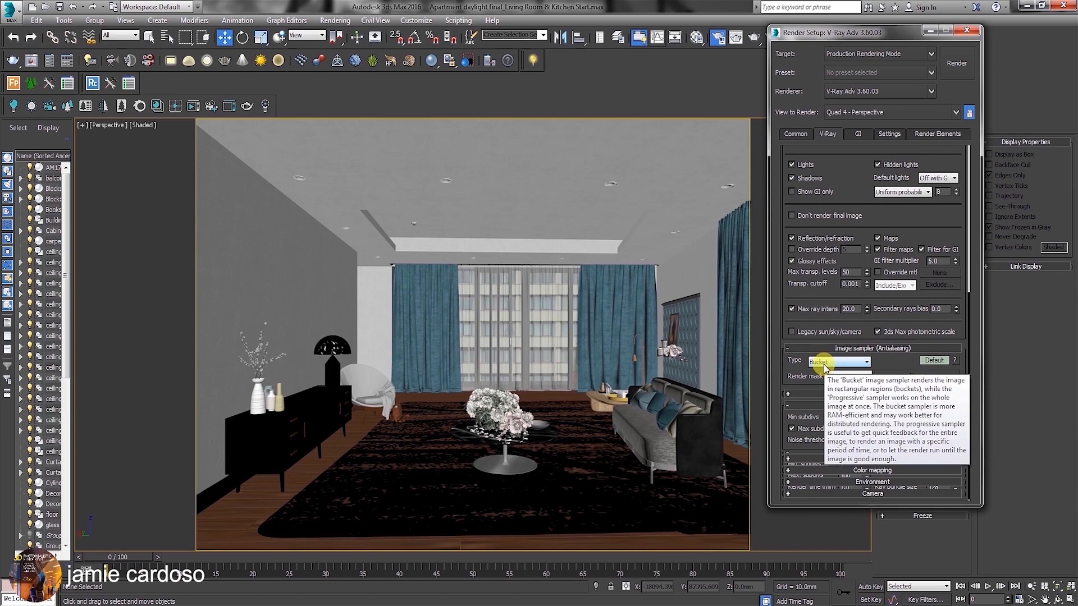
# Switch the image sampler settings to Expert mode and set the minimum shading rate to 64.
pyautogui.click(933, 360)
pyautogui.click(933, 405)
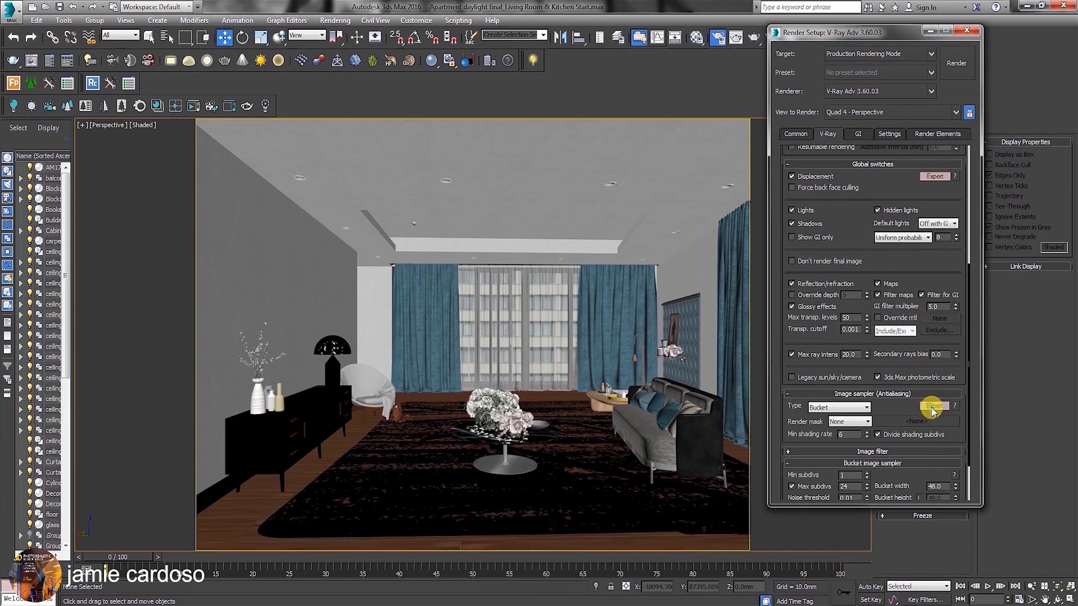
pyautogui.moveTo(883, 406); pyautogui.dragTo(884, 348)
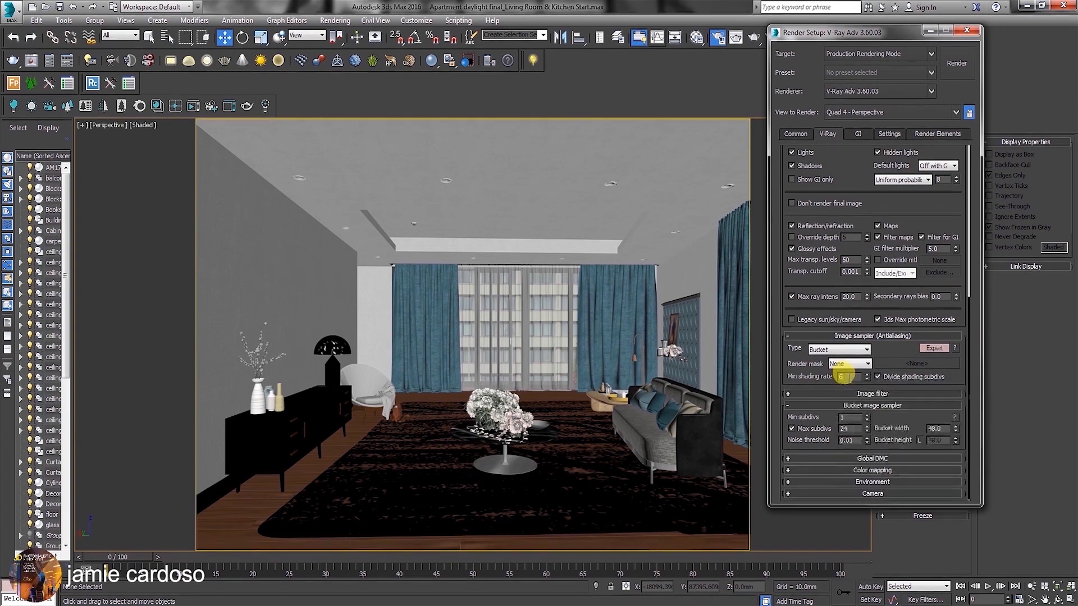
pyautogui.moveTo(847, 377); pyautogui.dragTo(826, 377)
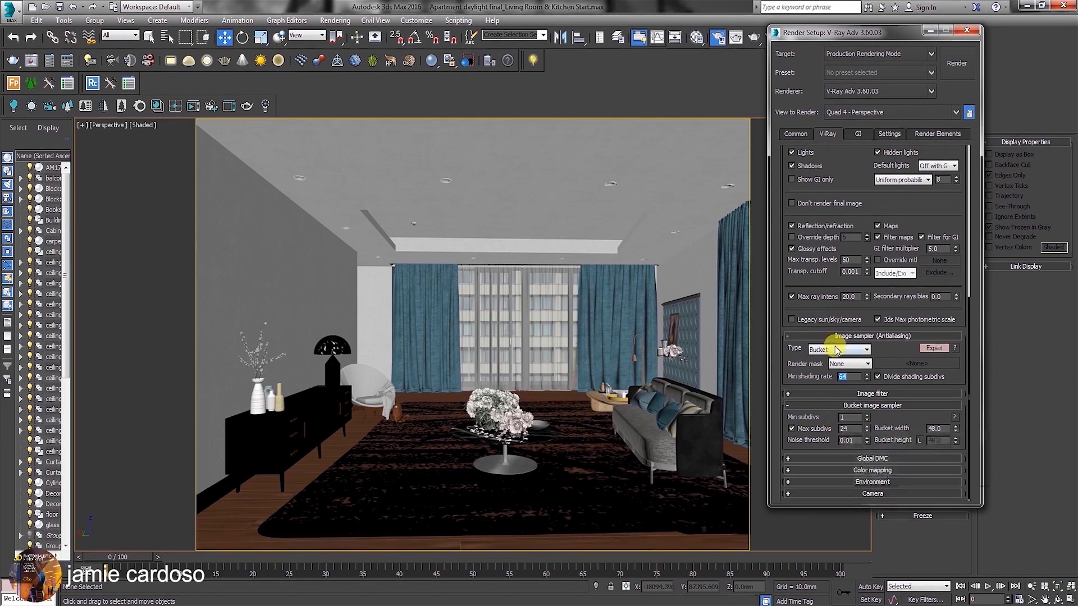
# Expand the image filter settings and set the filter type to Area.
pyautogui.click(867, 394)
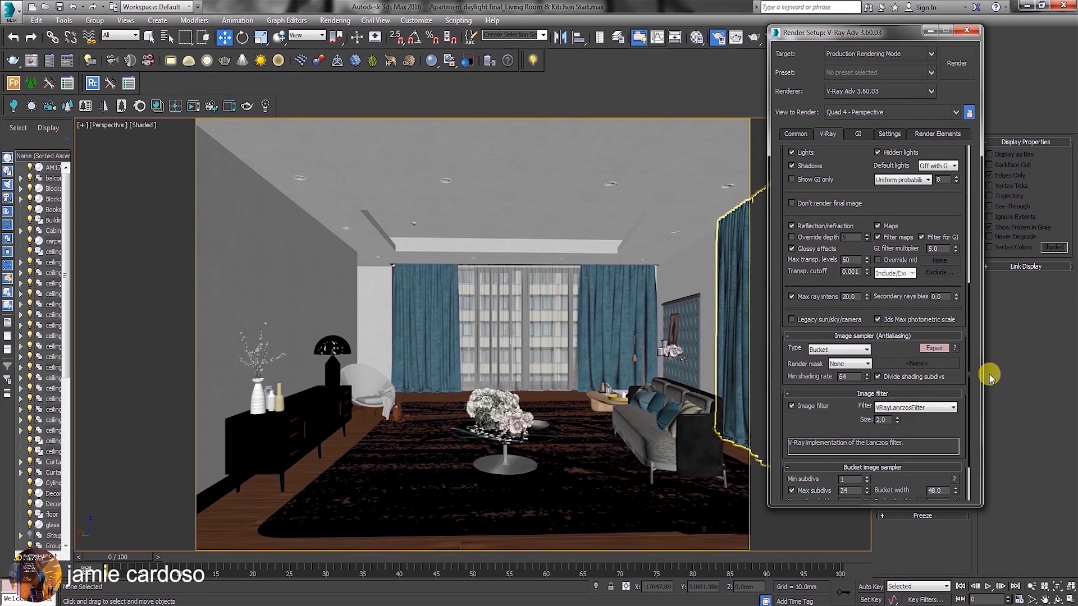
pyautogui.click(904, 407)
pyautogui.click(899, 419)
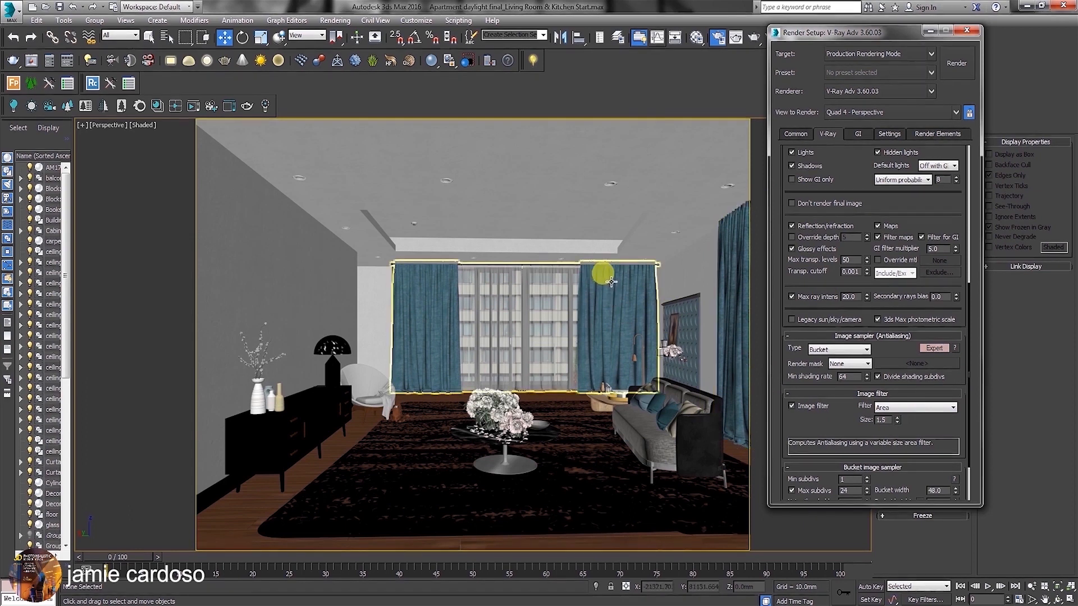
pyautogui.click(891, 407)
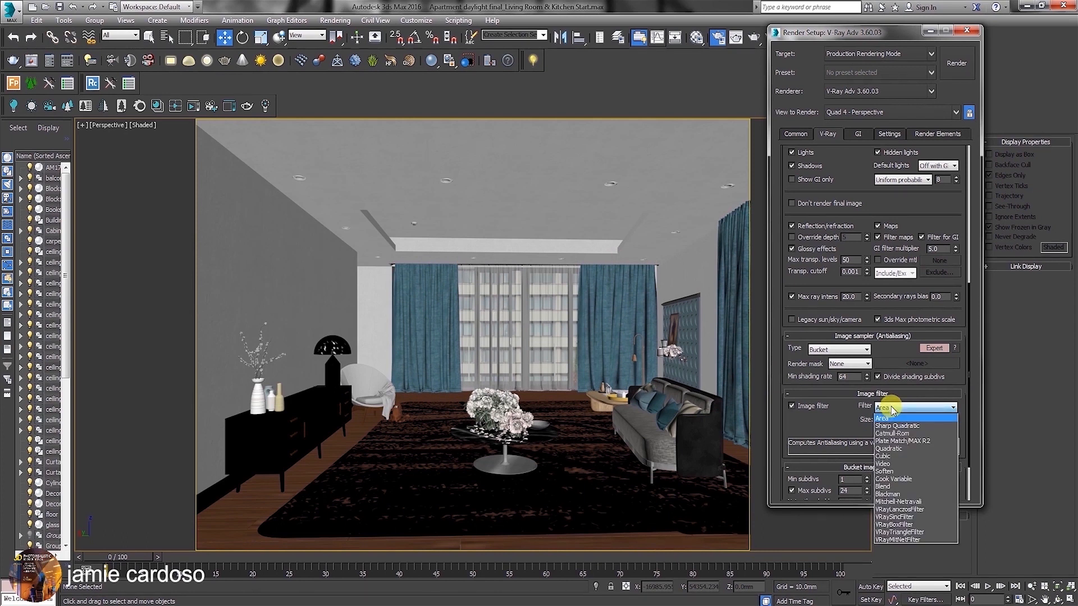
pyautogui.click(894, 411)
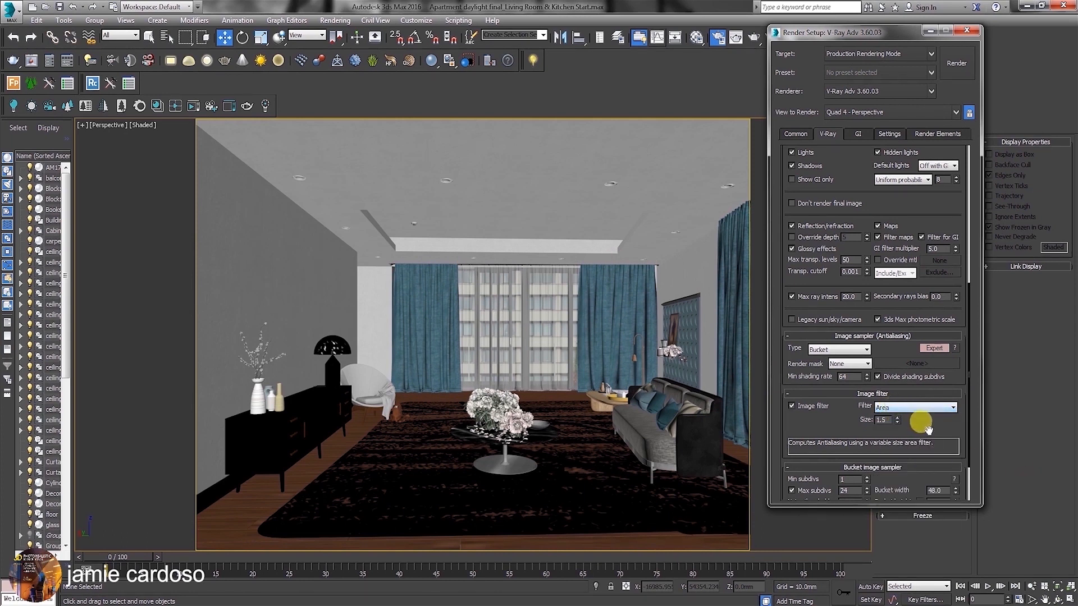
# Set the bucket image sampler's maximum subdivisions to 100.
pyautogui.scroll(-2, 915, 384)
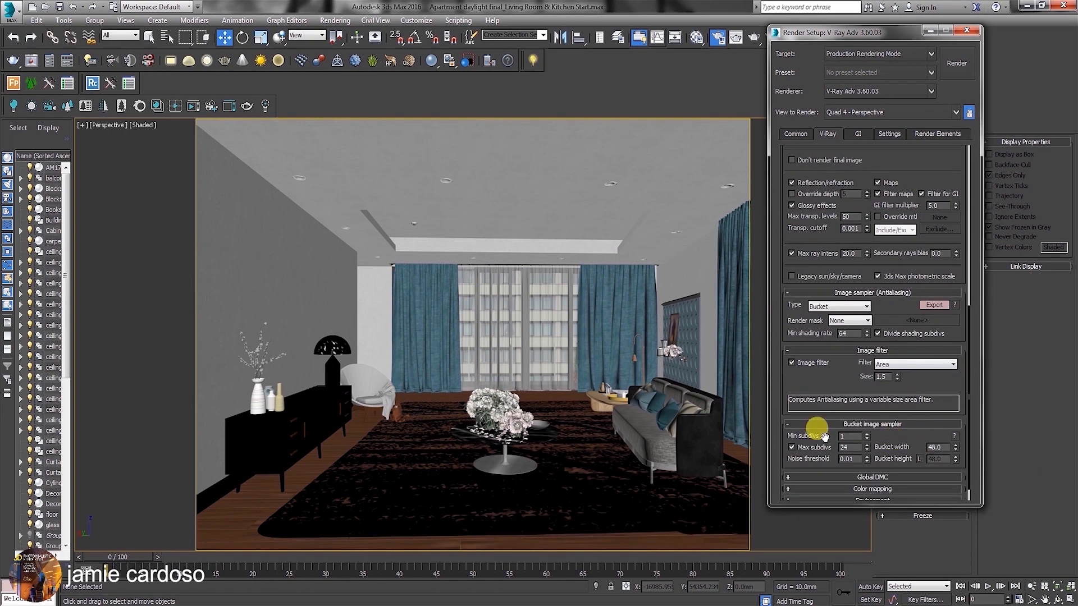
pyautogui.doubleClick(846, 436)
pyautogui.doubleClick(846, 447)
pyautogui.write('100')
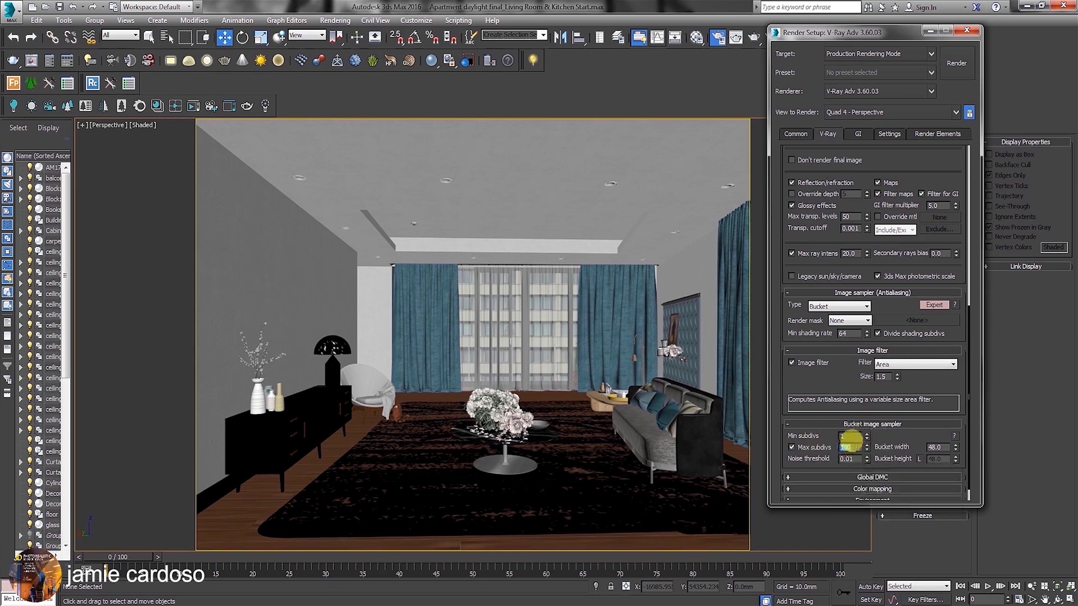
# Expand the Global DMC settings and switch them to Advanced mode, leaving local subdivisions off.
pyautogui.click(866, 479)
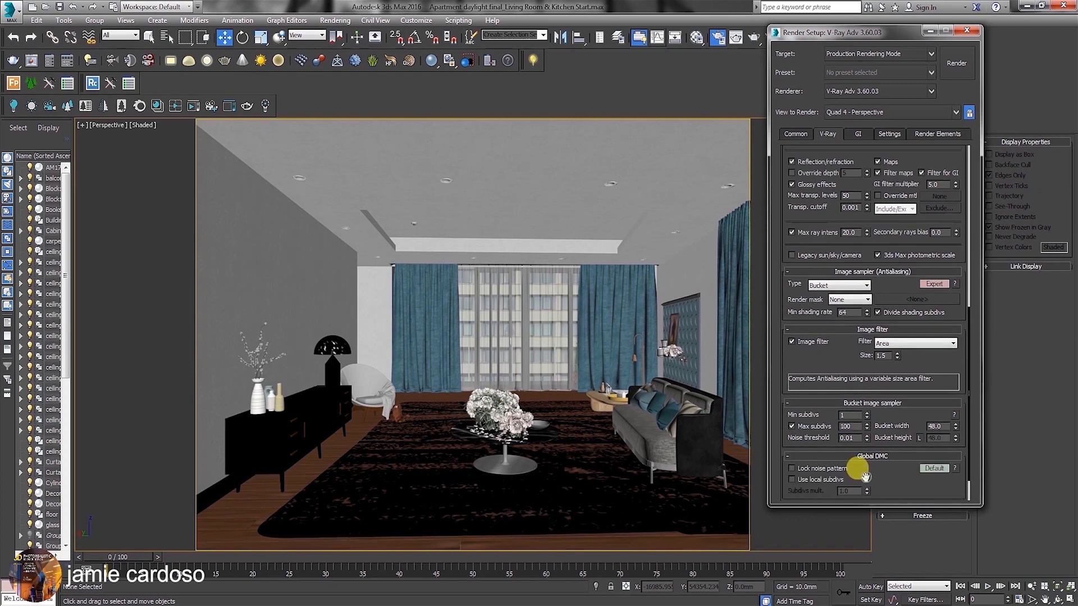
pyautogui.click(940, 471)
pyautogui.scroll(-3, 903, 477)
pyautogui.click(934, 417)
pyautogui.click(933, 482)
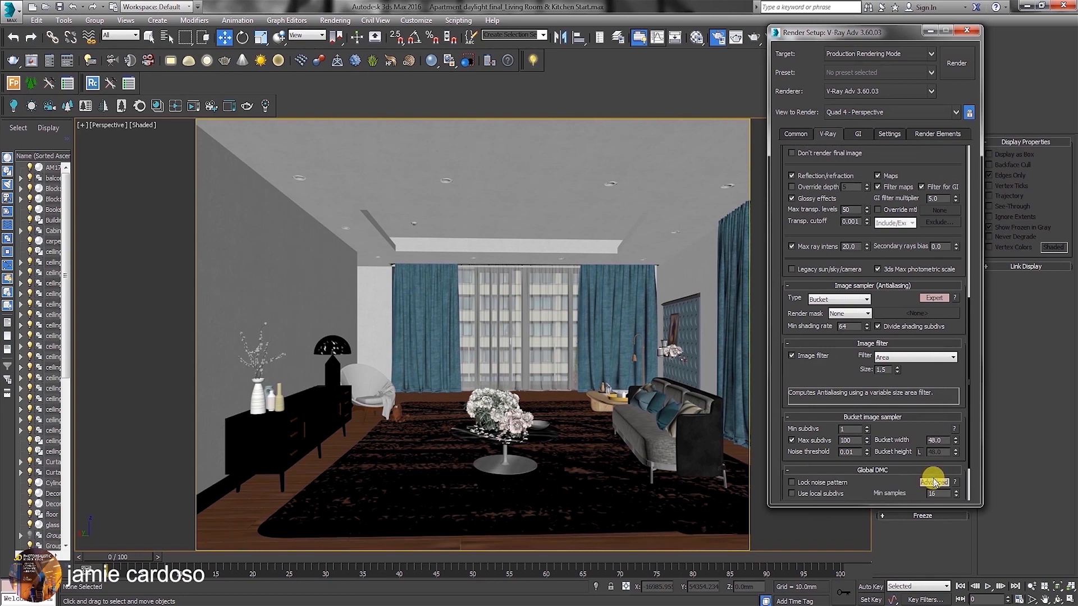
pyautogui.scroll(-2, 896, 480)
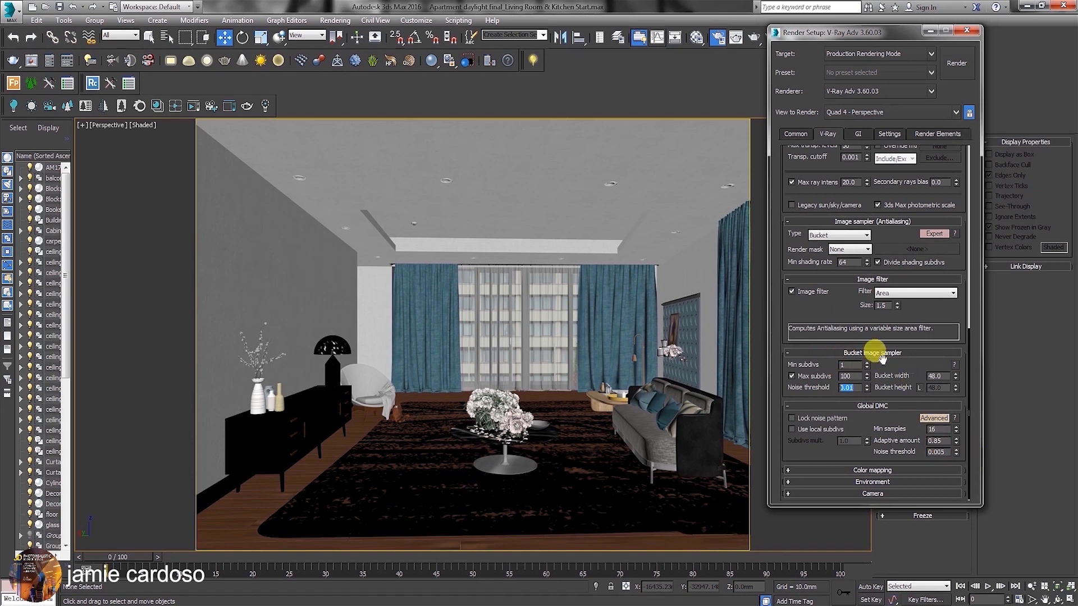
pyautogui.click(792, 430)
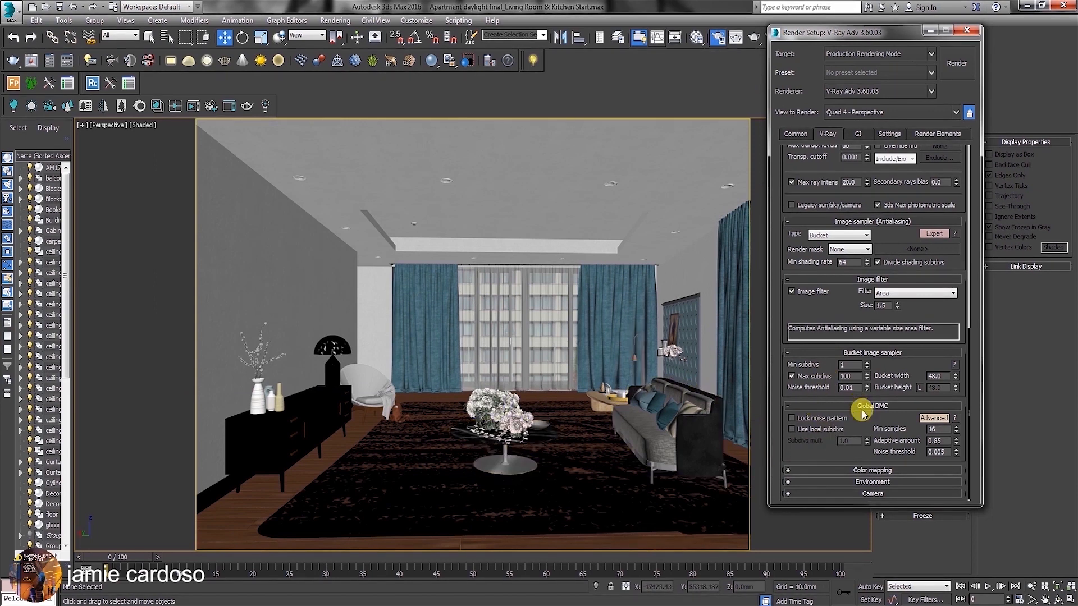
# Set the Global DMC noise threshold to 0.01 and the bucket image sampler's noise threshold to 0.07.
pyautogui.moveTo(850, 387); pyautogui.dragTo(829, 384)
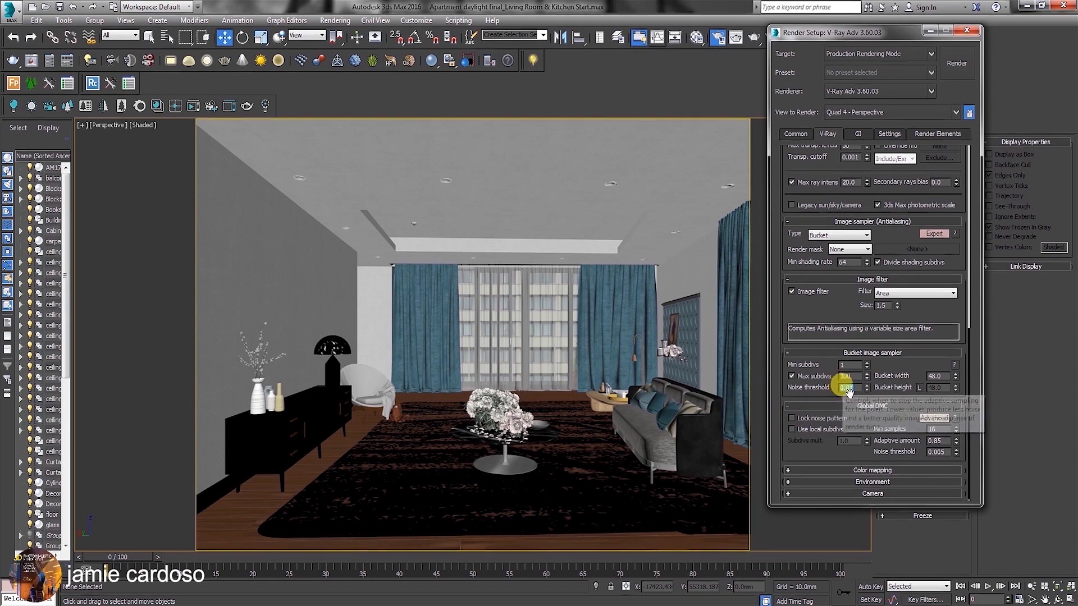
pyautogui.moveTo(935, 452); pyautogui.dragTo(944, 452)
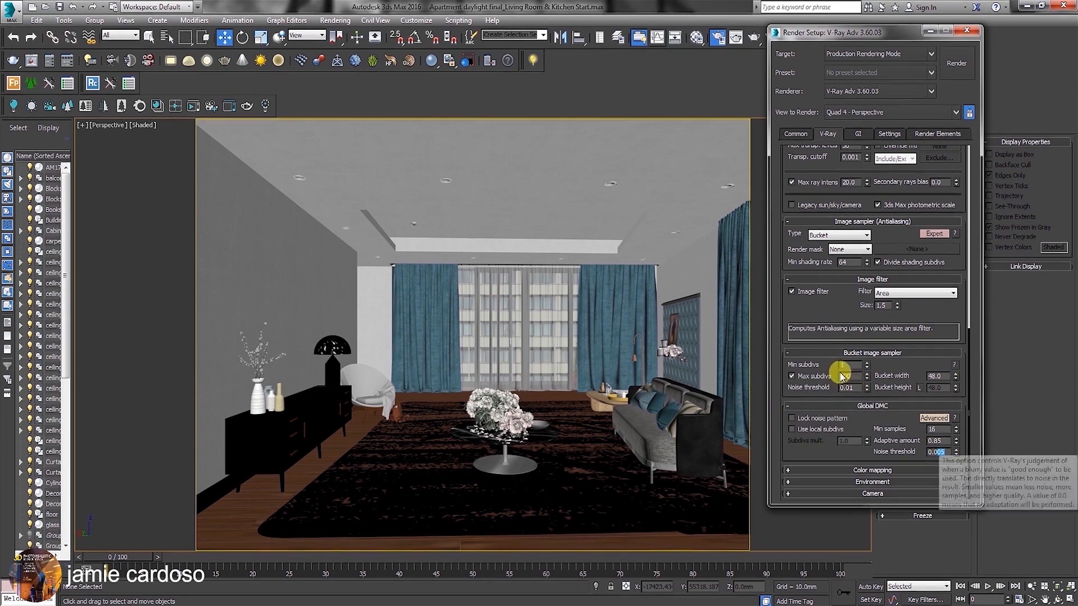
pyautogui.click(946, 452)
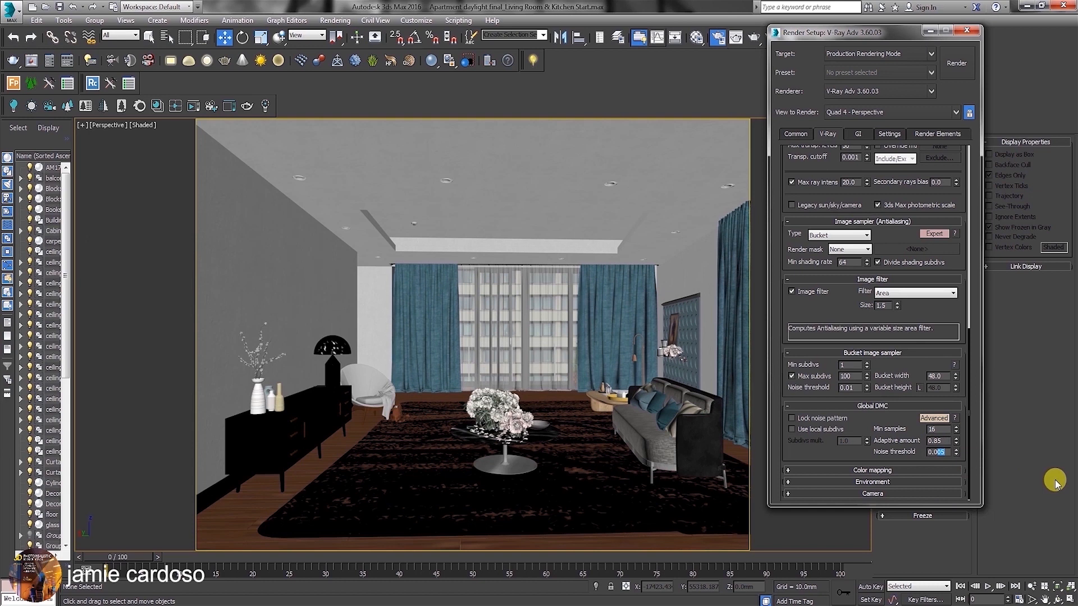
pyautogui.write('1')
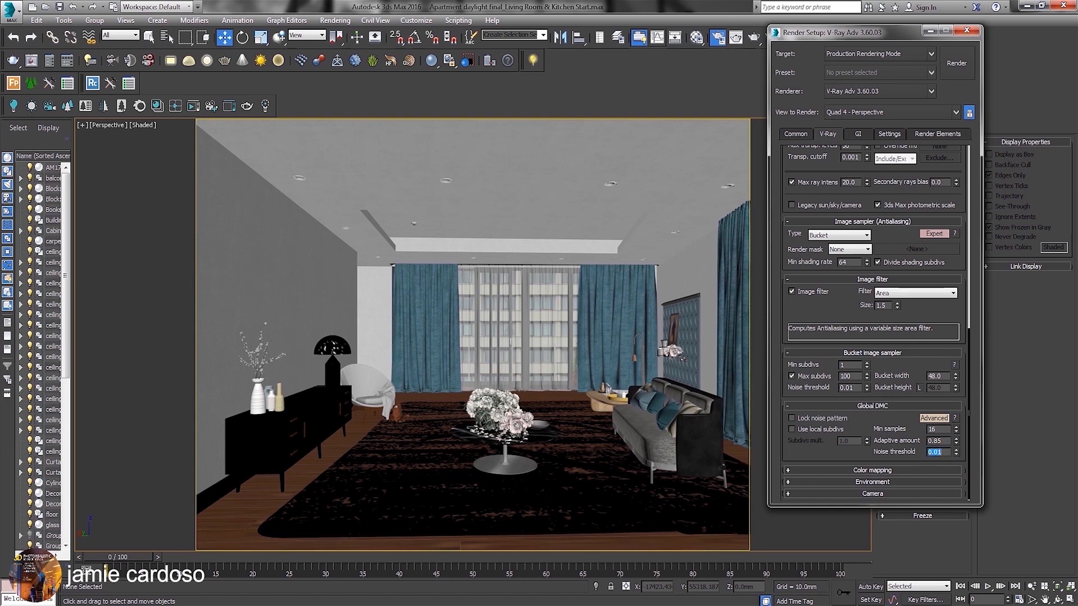
pyautogui.moveTo(849, 387); pyautogui.dragTo(859, 388)
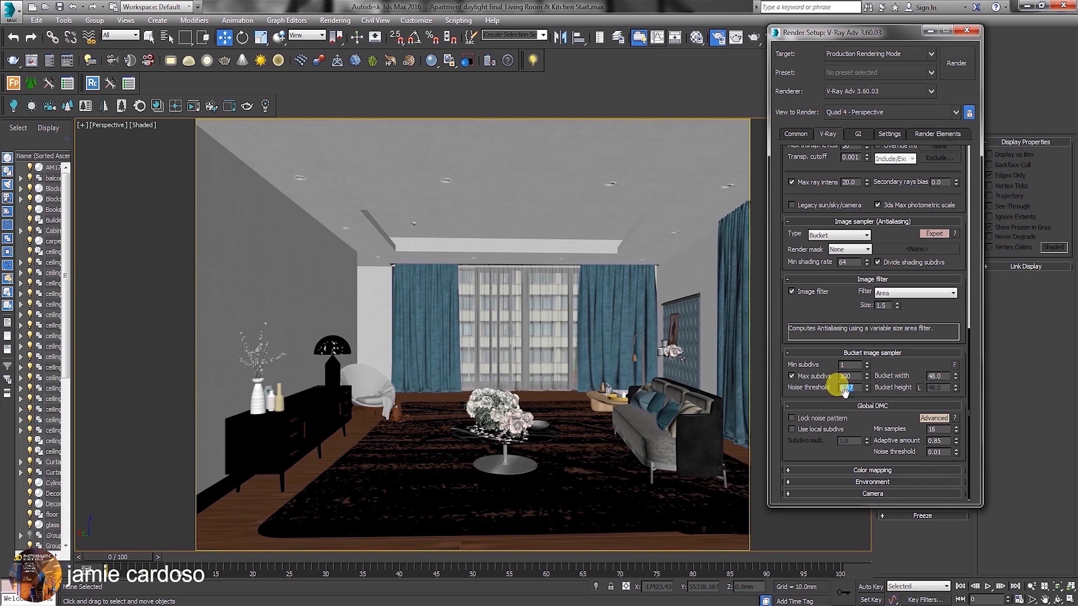
pyautogui.doubleClick(937, 451)
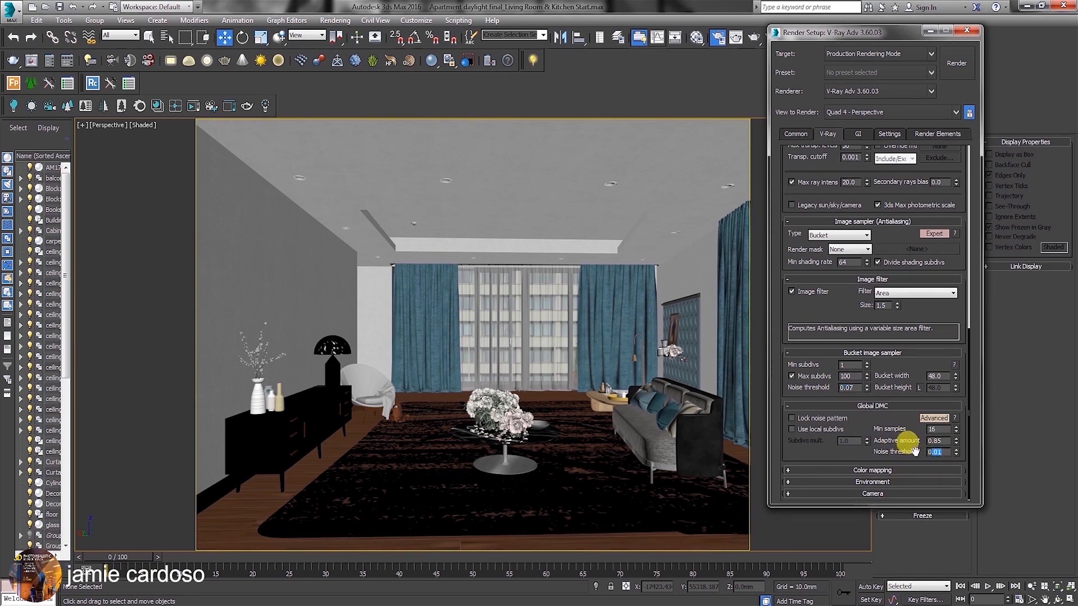
# Set the color mapping type to Exponential and switch the color mapping settings to Expert mode.
pyautogui.click(881, 470)
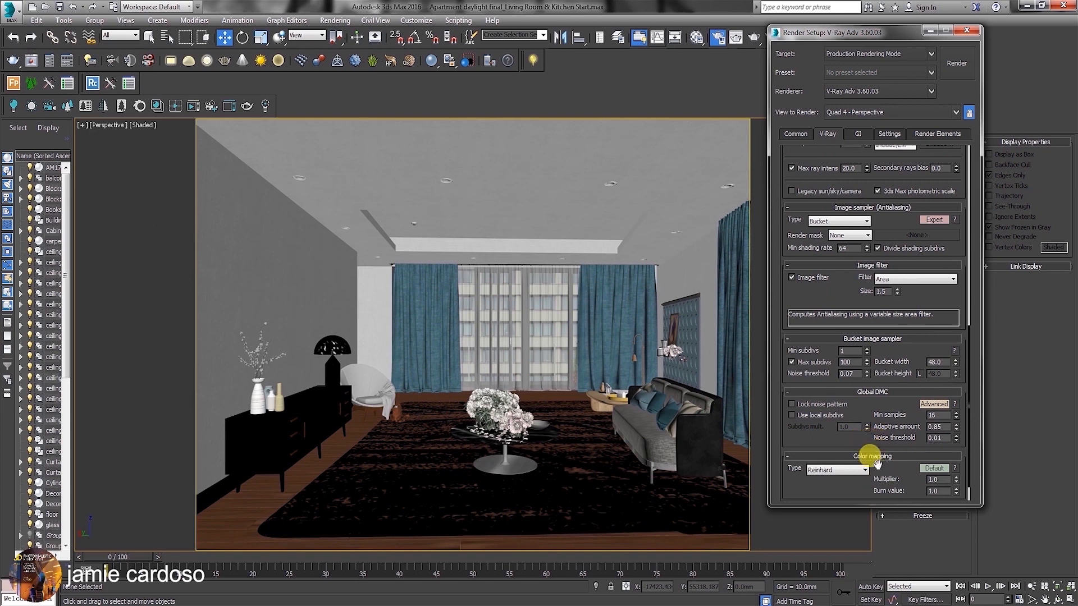
pyautogui.click(829, 470)
pyautogui.click(836, 490)
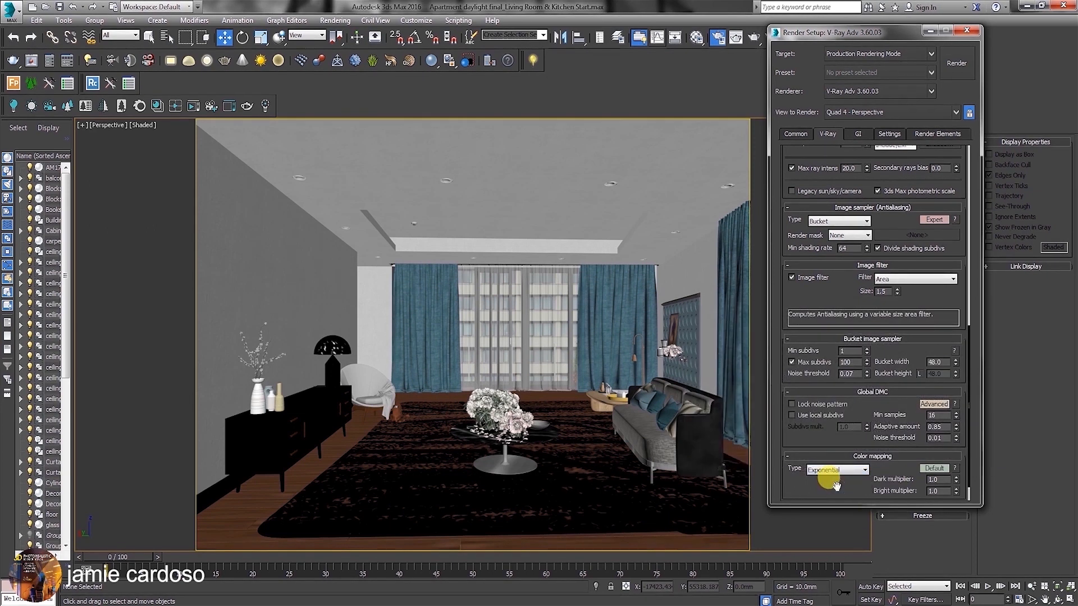
pyautogui.scroll(-2, 801, 470)
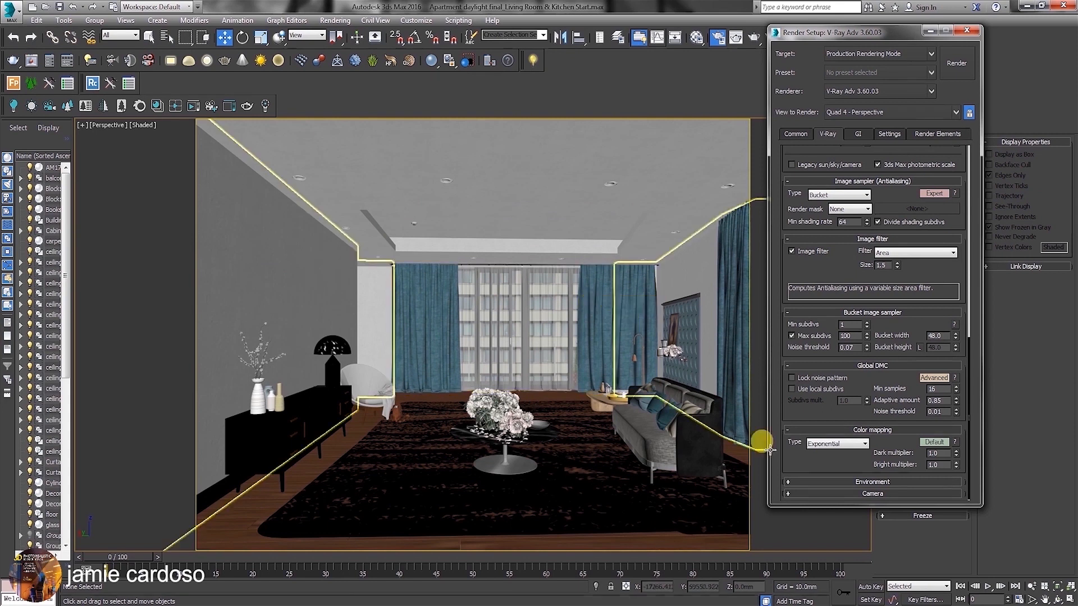
pyautogui.scroll(3, 894, 440)
pyautogui.moveTo(902, 463); pyautogui.dragTo(903, 267)
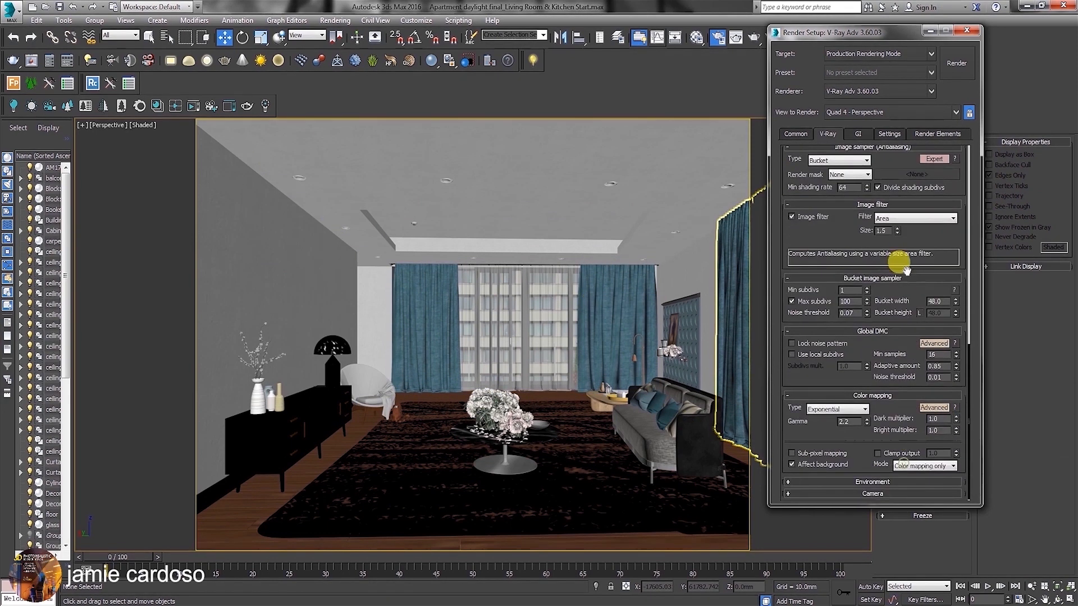
pyautogui.click(932, 408)
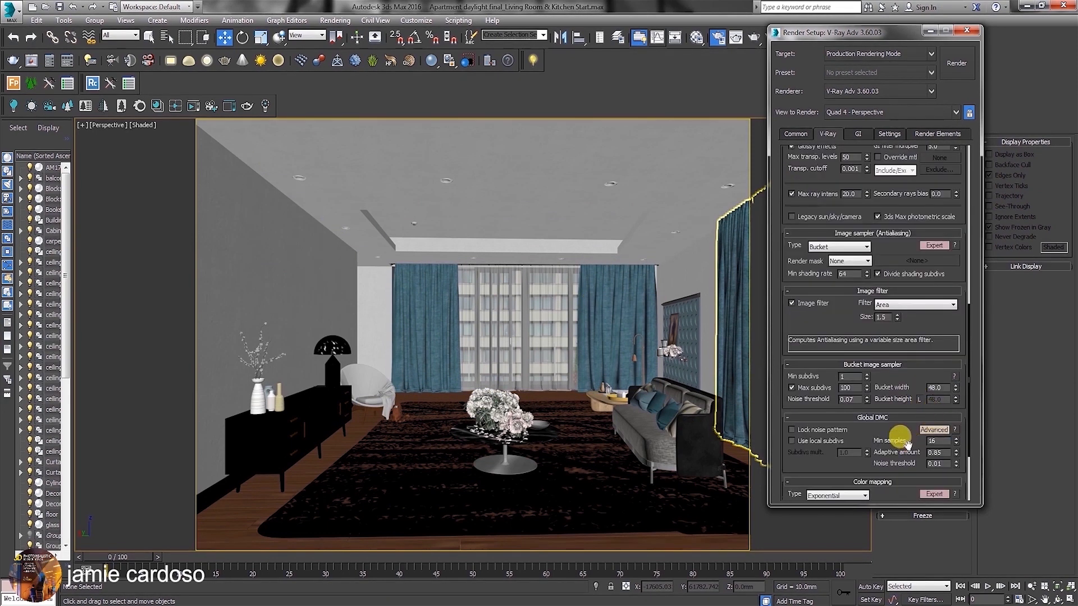
# Set the color mapping mode to Color mapping and gamma, keeping gamma at 2.2 and the multipliers at 1.0.
pyautogui.moveTo(907, 444); pyautogui.dragTo(894, 272)
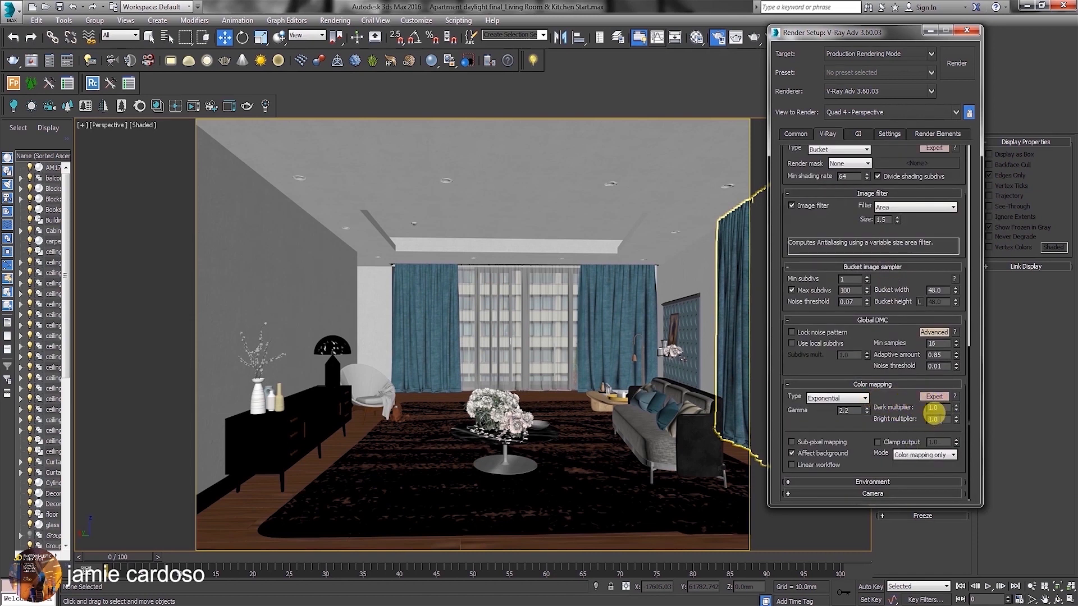
pyautogui.click(934, 420)
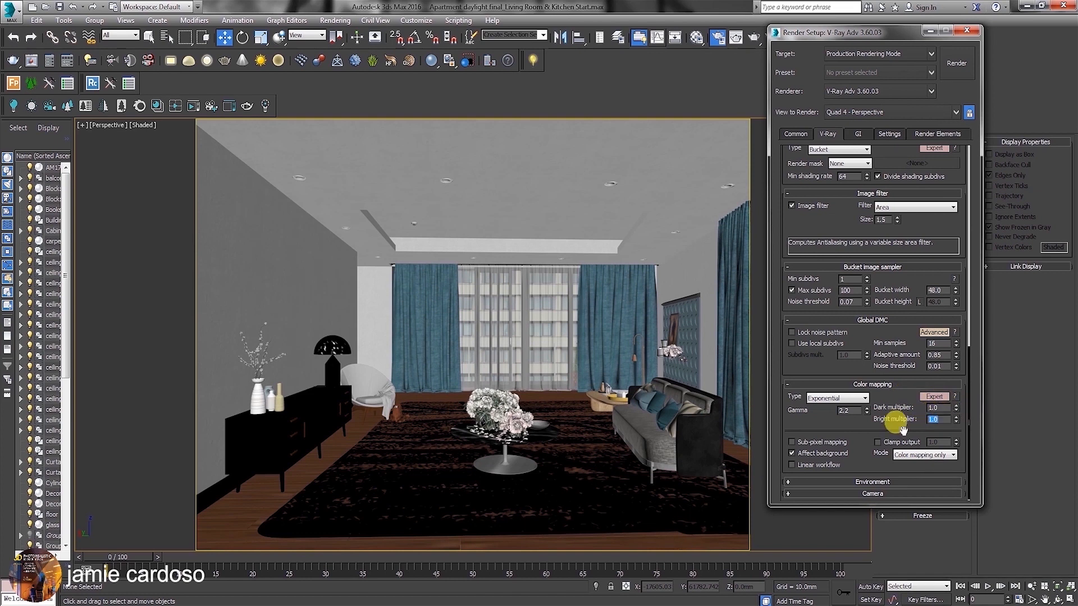
pyautogui.doubleClick(842, 411)
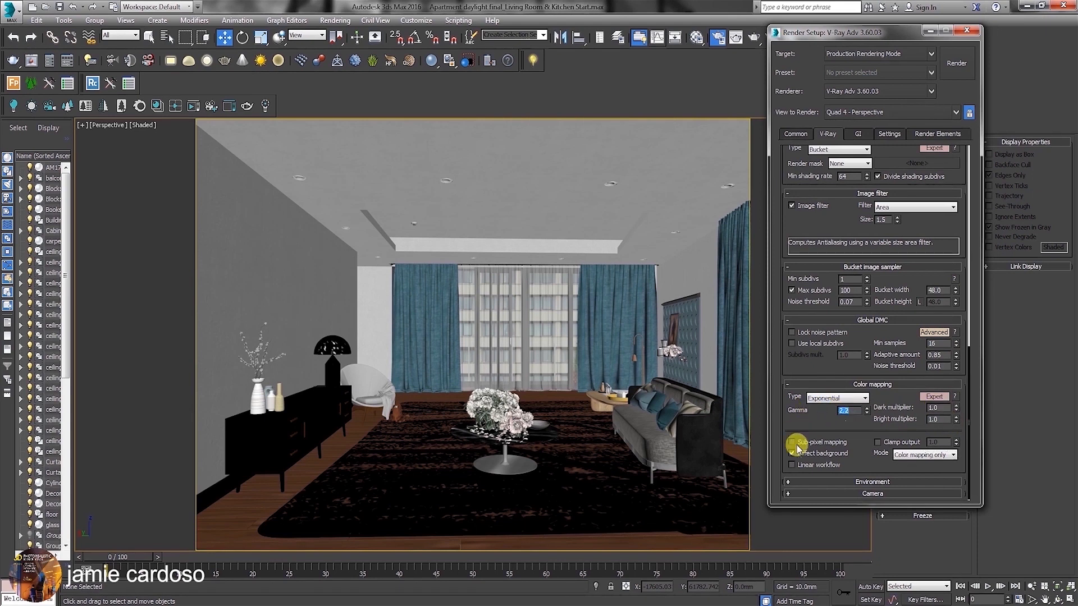
pyautogui.click(909, 456)
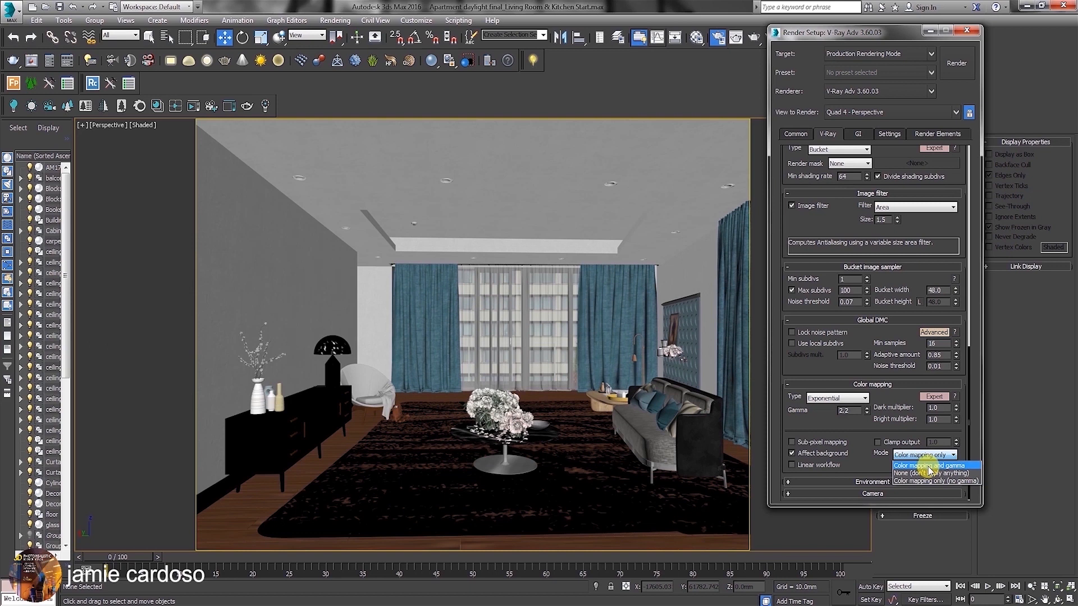
pyautogui.click(929, 467)
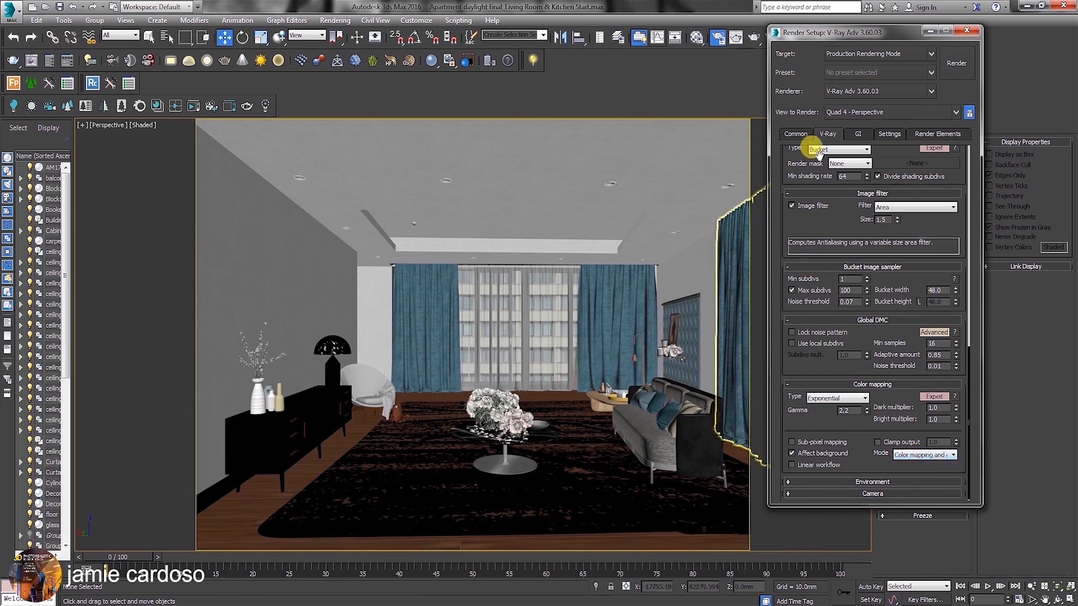
# Show the last V-Ray frame buffer beside the render settings and recheck the color mapping mode.
pyautogui.moveTo(905, 151); pyautogui.dragTo(946, 583)
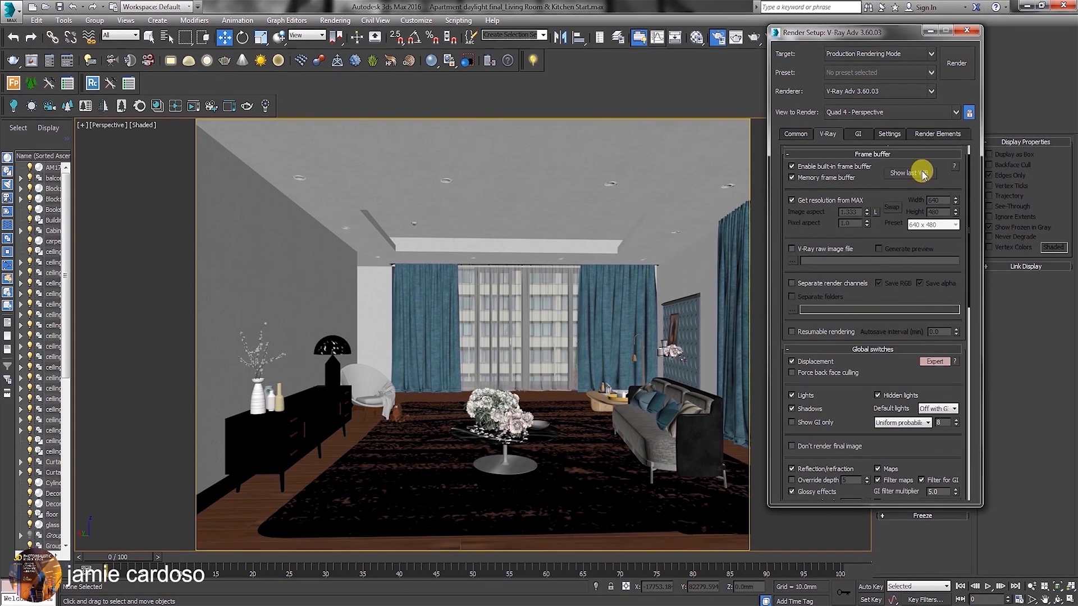
pyautogui.click(910, 171)
pyautogui.moveTo(181, 91); pyautogui.dragTo(175, 71)
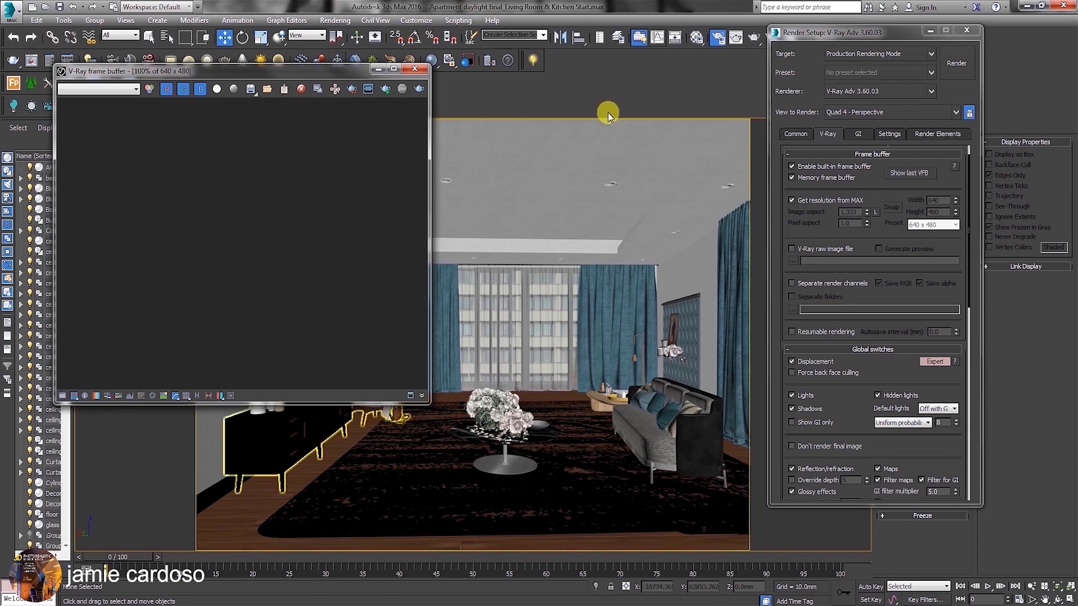
pyautogui.moveTo(869, 408); pyautogui.dragTo(843, 6)
pyautogui.scroll(-2, 854, 472)
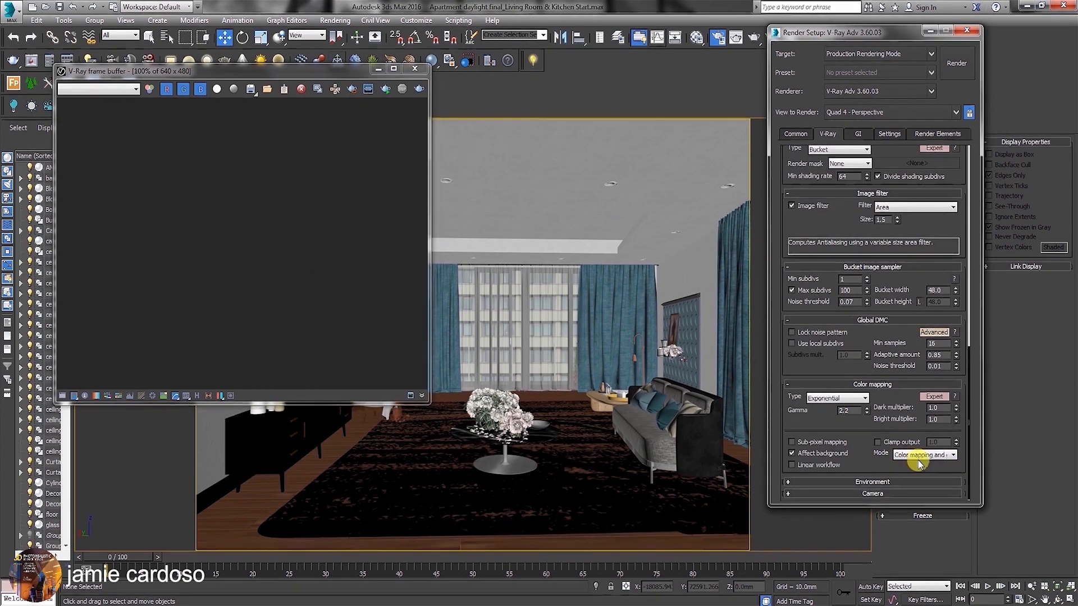
pyautogui.click(927, 455)
pyautogui.click(922, 456)
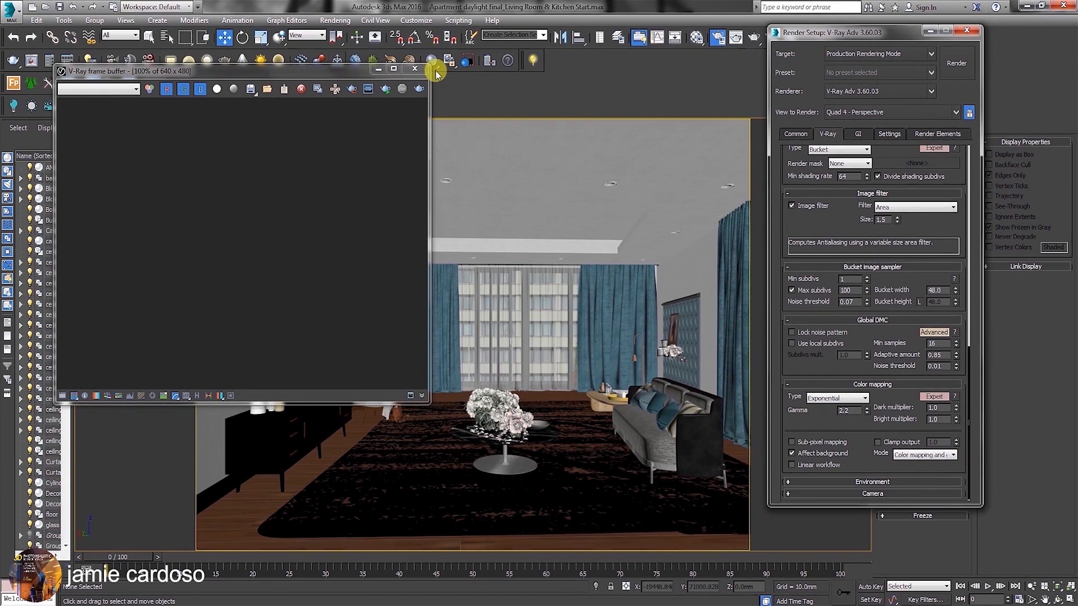
# Check the Gamma and LUT correction options in the program preferences and accept them.
pyautogui.click(415, 20)
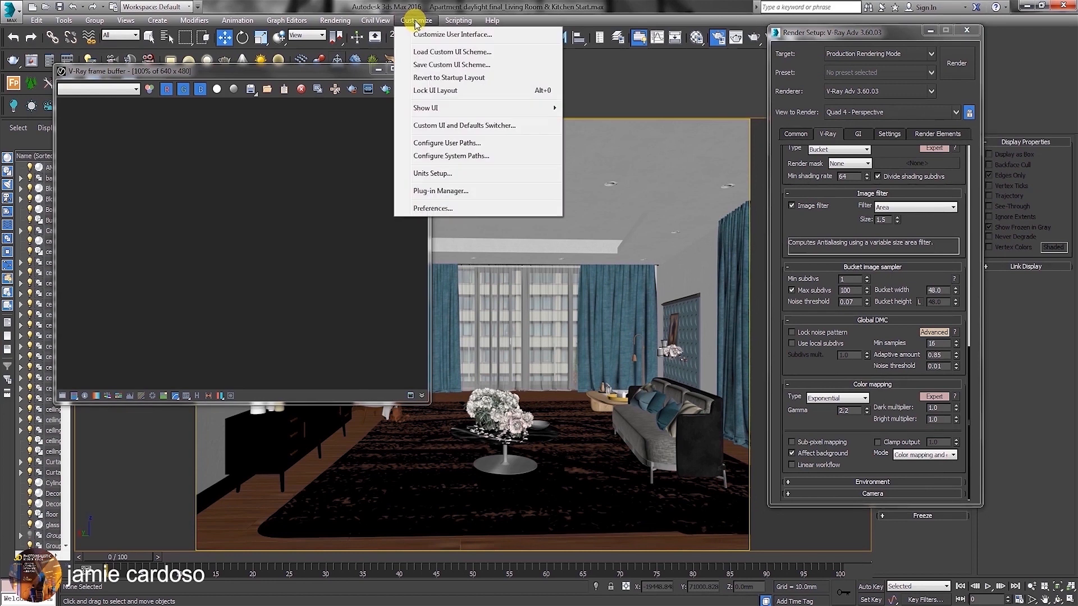
pyautogui.click(468, 206)
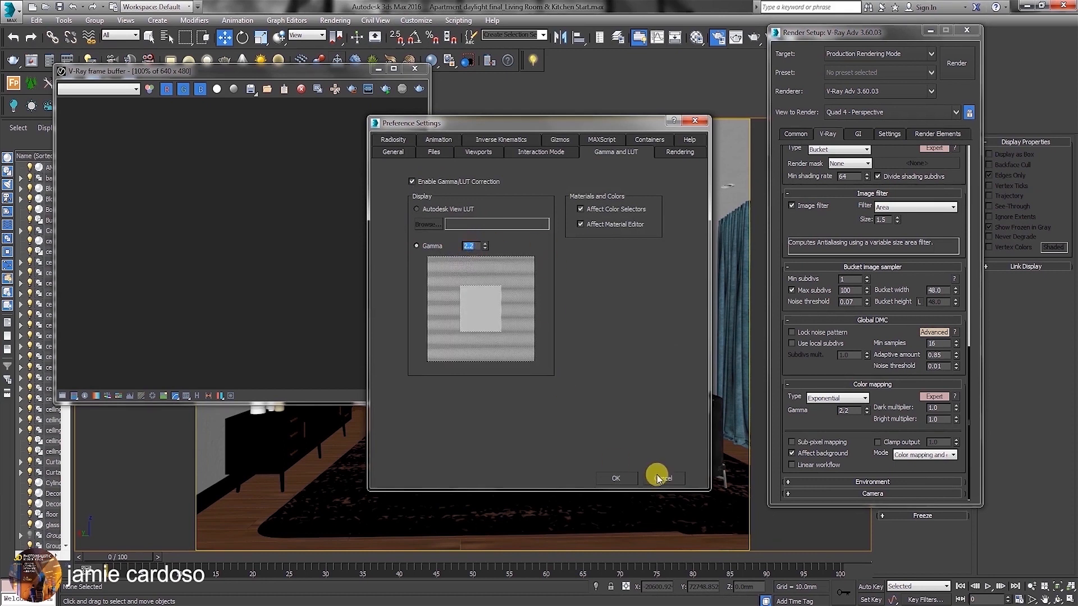
pyautogui.click(617, 478)
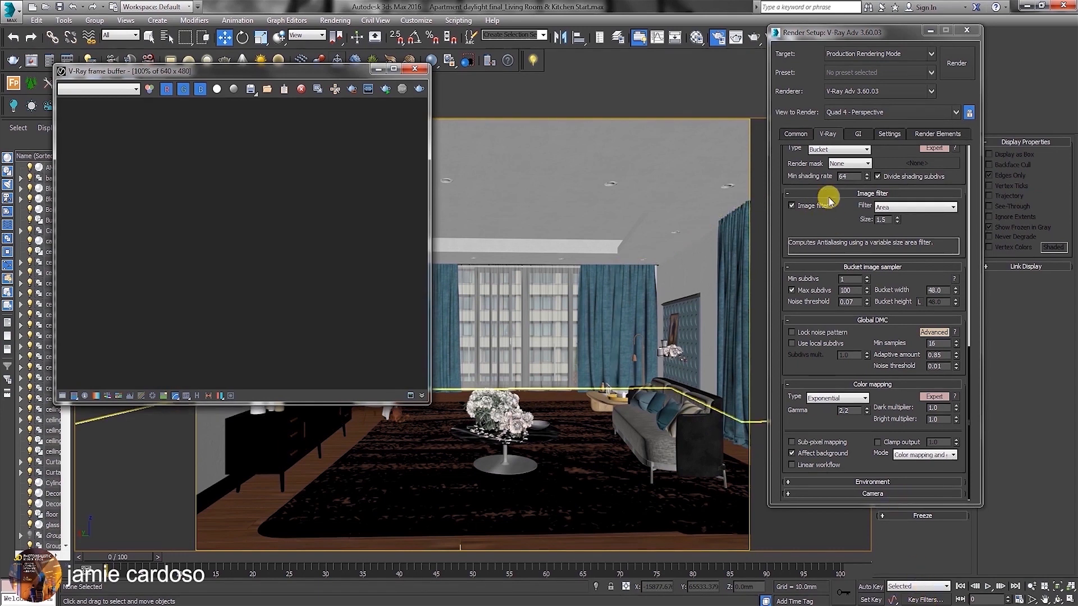
# Switch the global illumination settings to Expert mode and set the primary engine to Irradiance map, leaving ambient occlusion off.
pyautogui.click(864, 136)
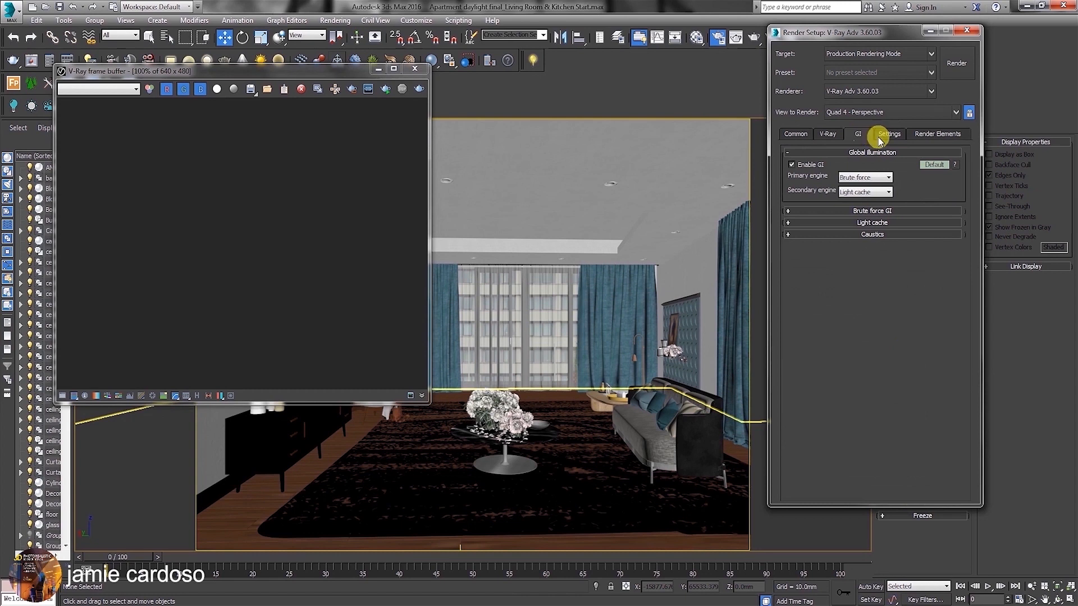
pyautogui.click(934, 164)
pyautogui.click(934, 165)
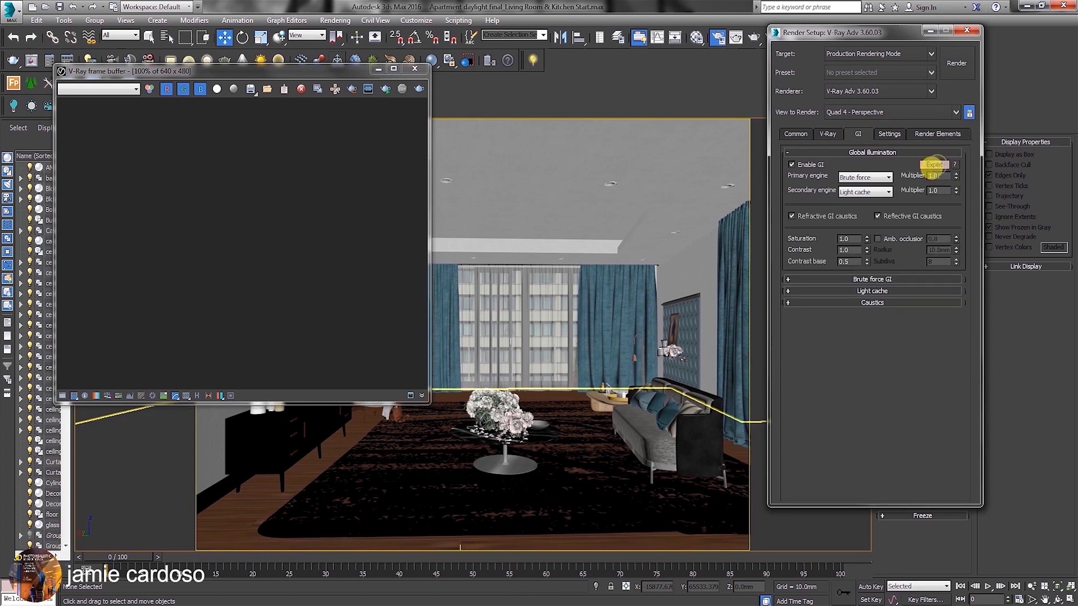
pyautogui.click(864, 177)
pyautogui.click(863, 186)
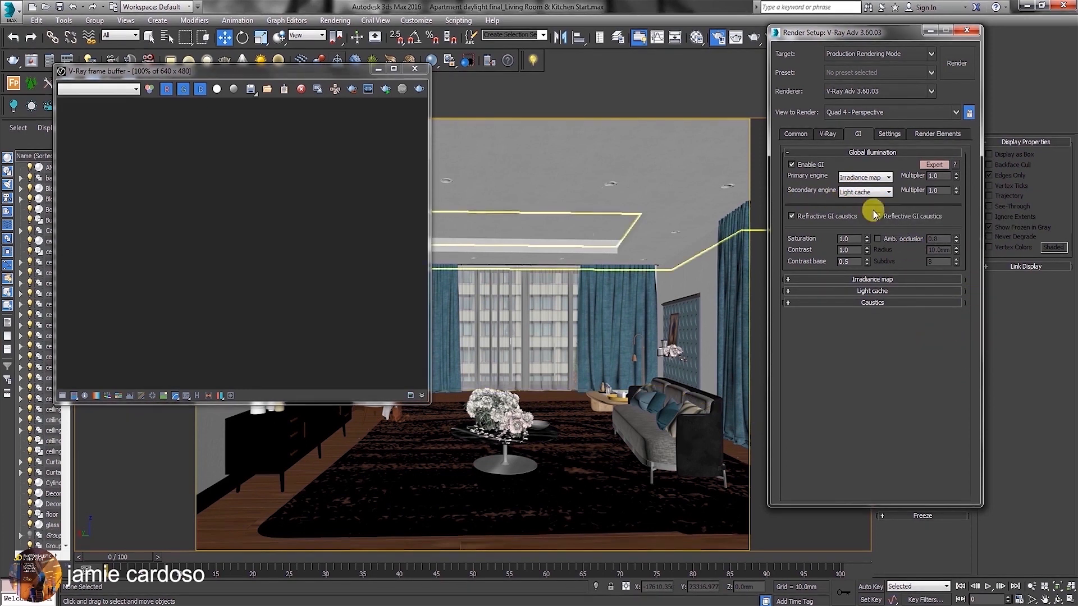
pyautogui.click(878, 239)
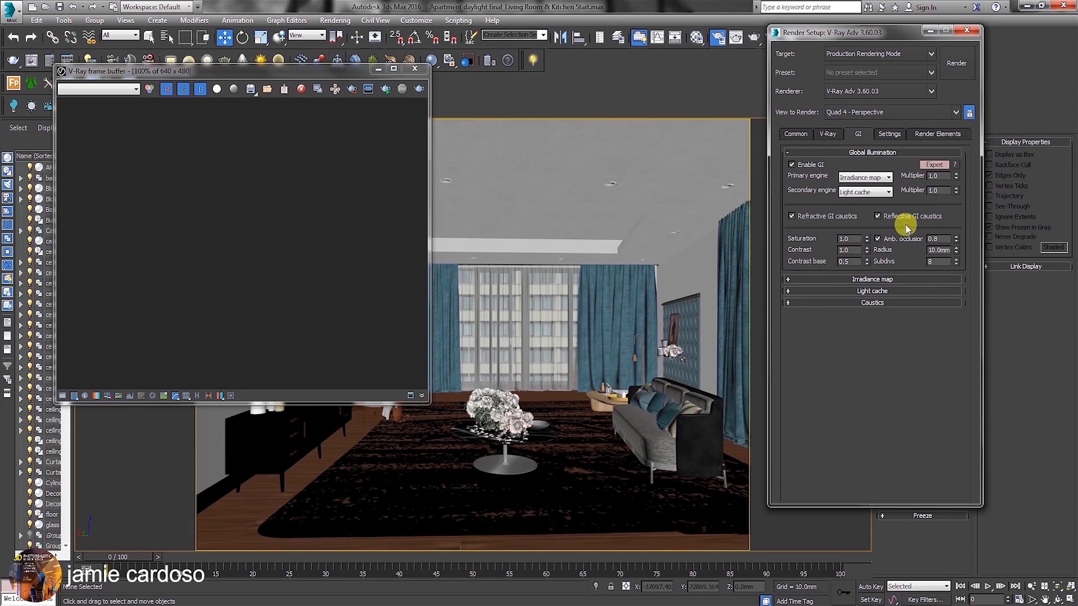
pyautogui.click(878, 239)
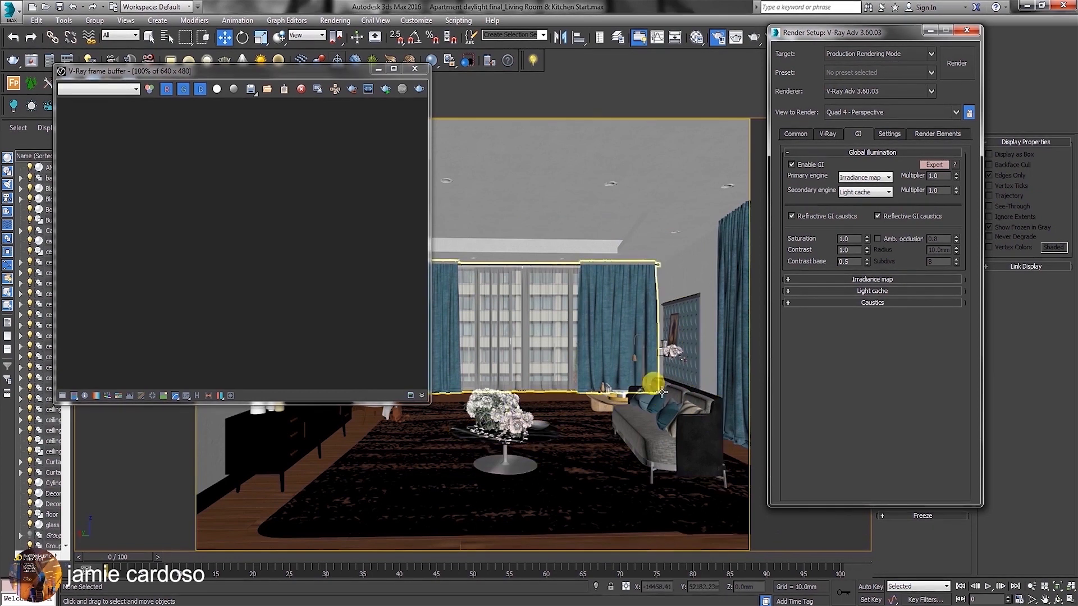
# Set the irradiance map's current preset to Low and switch its settings to Expert mode.
pyautogui.click(823, 278)
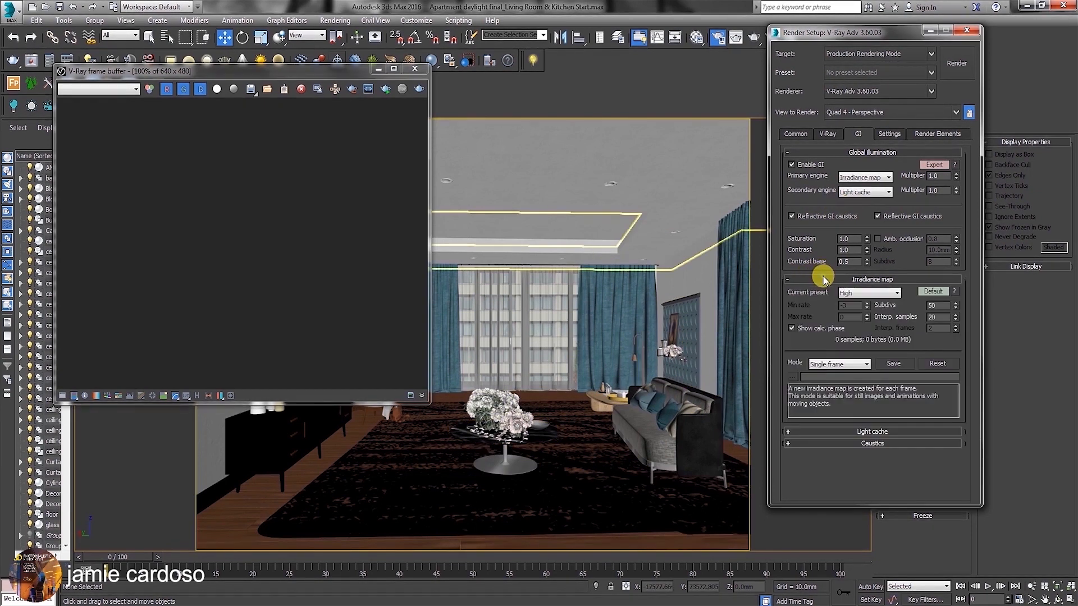
pyautogui.click(868, 293)
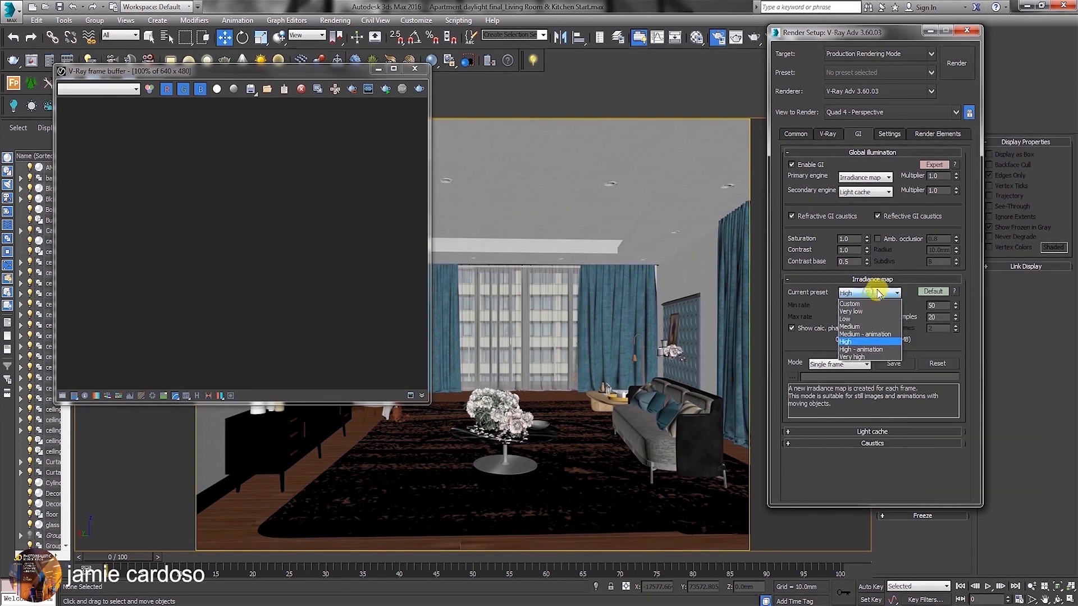
pyautogui.click(848, 319)
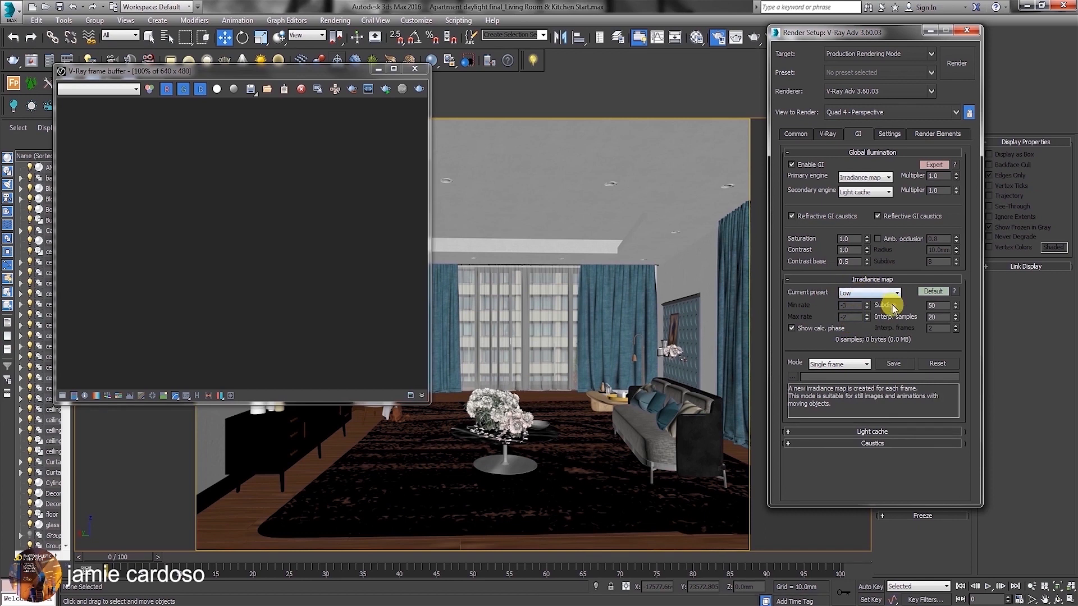
pyautogui.click(925, 292)
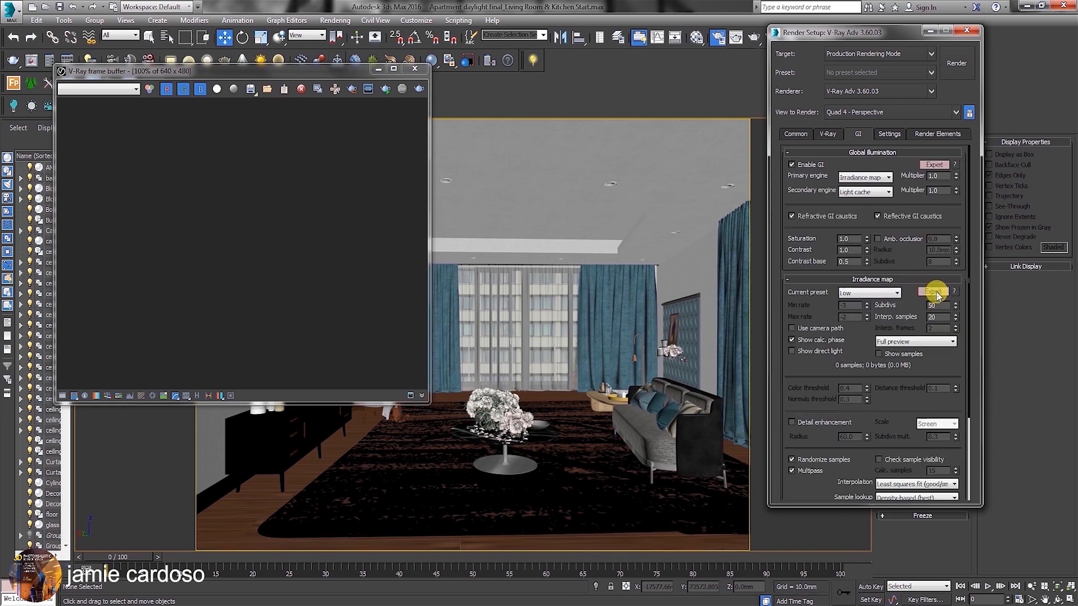
pyautogui.doubleClick(932, 305)
pyautogui.scroll(-3, 885, 410)
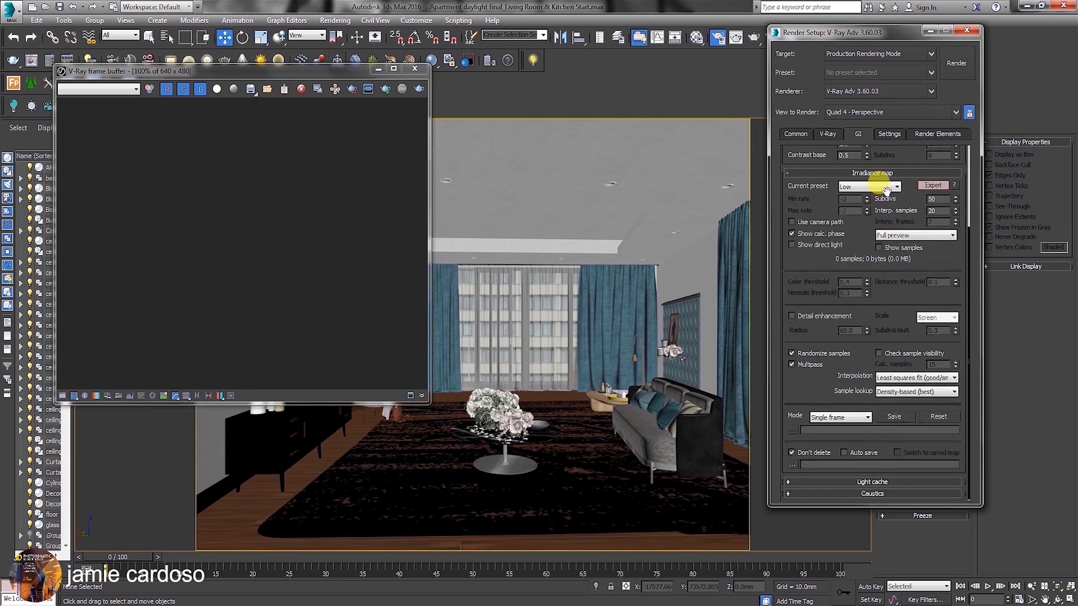
# Set the light cache subdivisions to 700 and switch the light cache settings to Advanced mode.
pyautogui.click(850, 482)
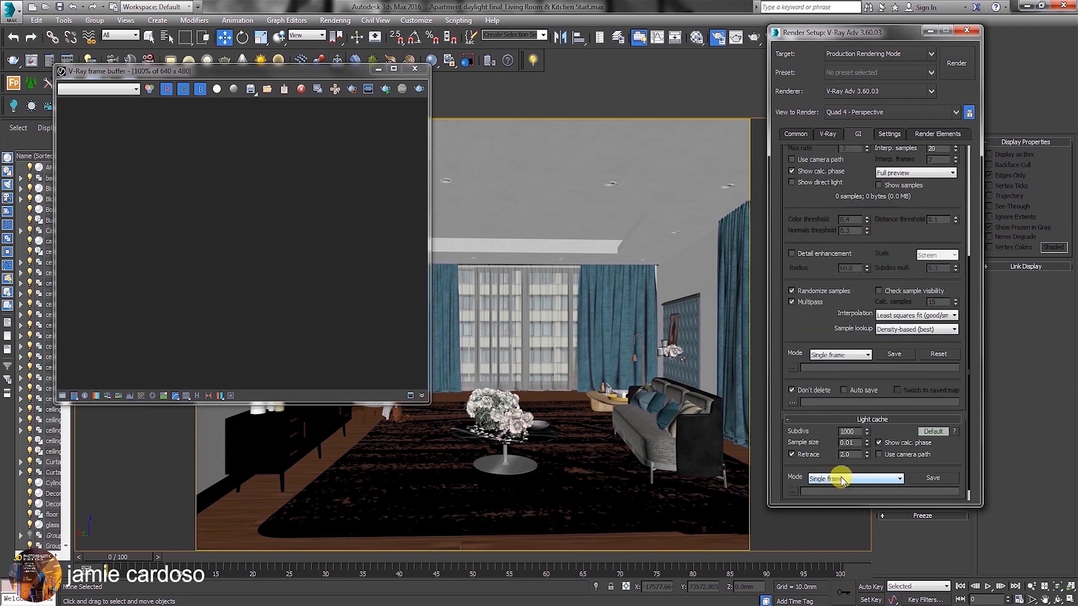
pyautogui.moveTo(856, 431); pyautogui.dragTo(827, 431)
pyautogui.write('700')
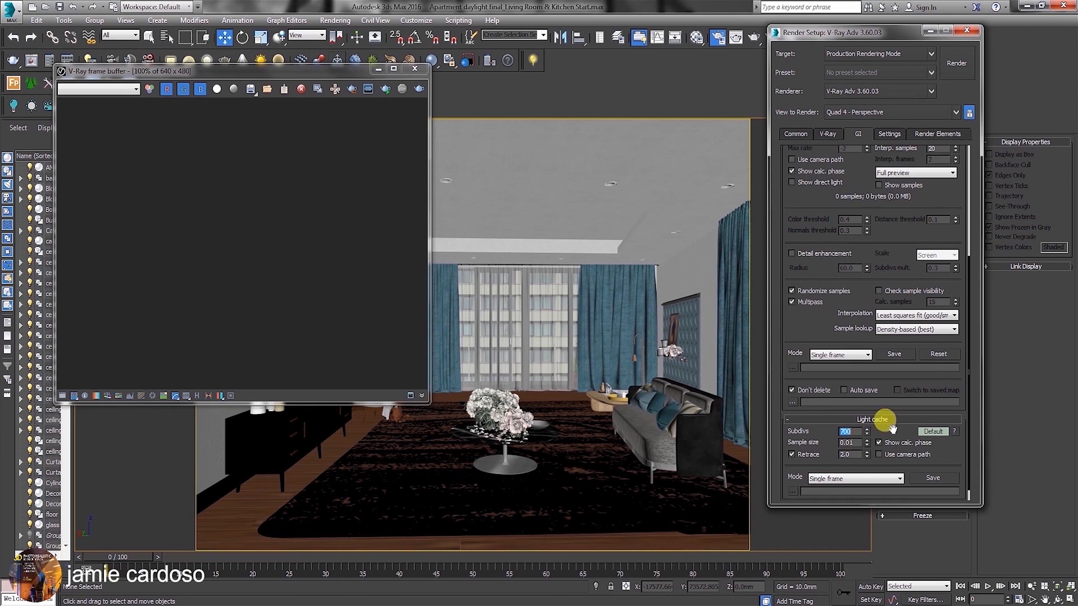
pyautogui.scroll(3, 933, 433)
pyautogui.moveTo(842, 399); pyautogui.dragTo(813, 192)
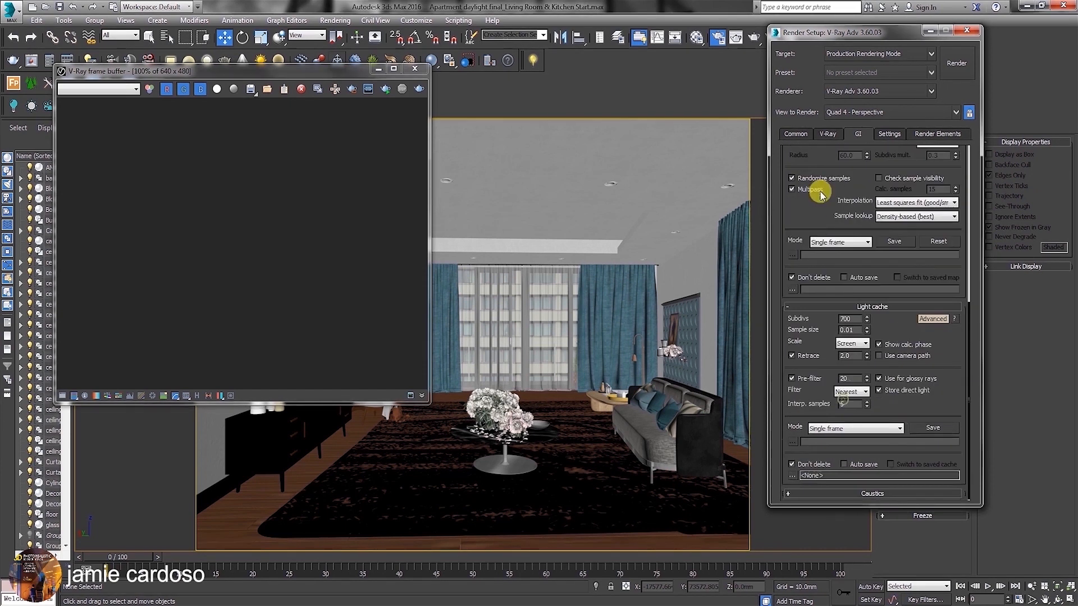
# Look over the V-Ray system settings, the render elements list and the common render parameters.
pyautogui.click(888, 135)
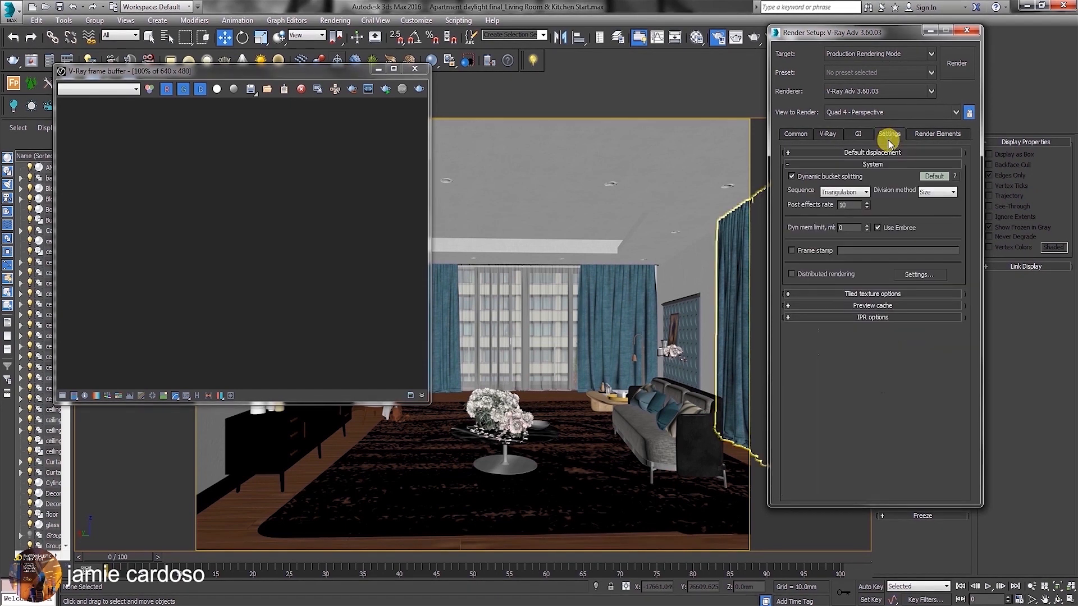
pyautogui.click(927, 135)
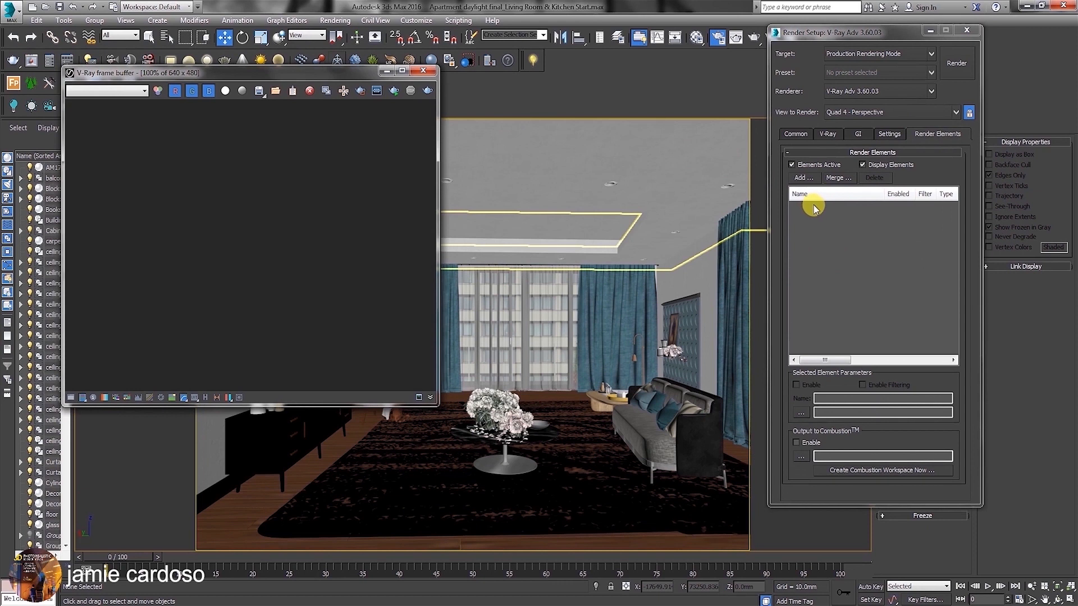
pyautogui.click(795, 134)
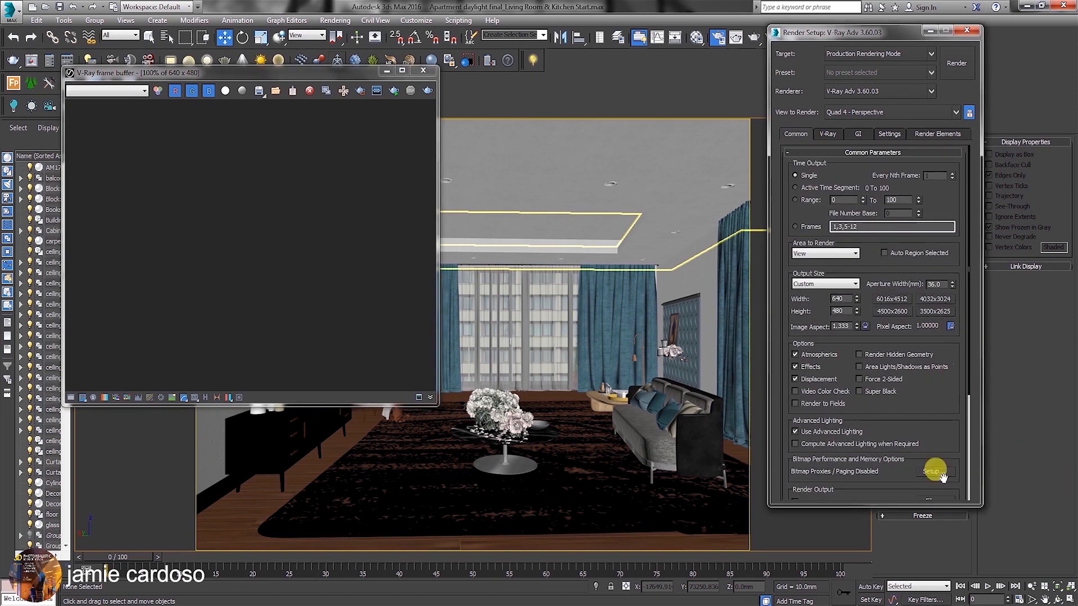
# Close the V-Ray frame buffer and restore the four-viewport layout, moving the Render Setup dialog out of the way.
pyautogui.moveTo(319, 73); pyautogui.dragTo(332, 129)
pyautogui.click(435, 123)
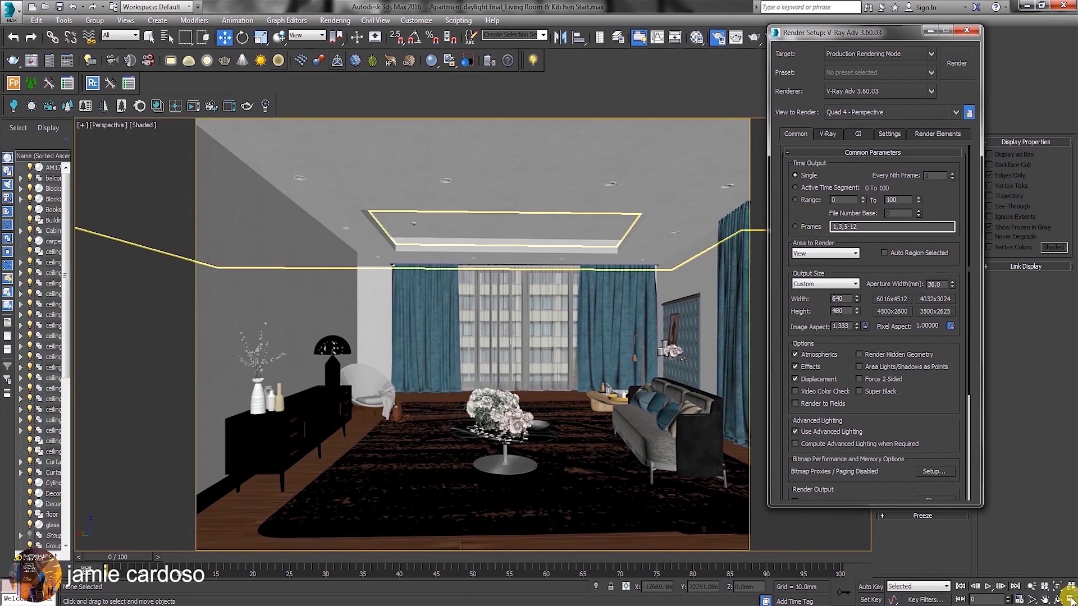
pyautogui.click(1069, 599)
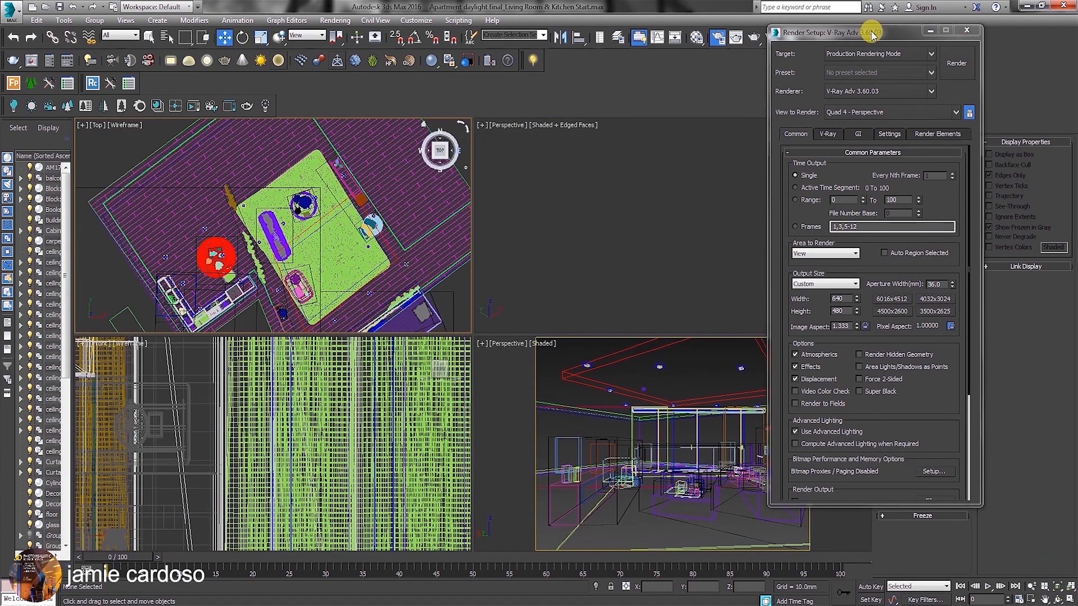
pyautogui.moveTo(872, 34); pyautogui.dragTo(299, 336)
# Create a standard Target camera in the Top view, aimed from beside the rug's upper corner diagonally across the living room.
pyautogui.click(880, 125)
pyautogui.click(925, 144)
pyautogui.click(929, 161)
pyautogui.click(912, 171)
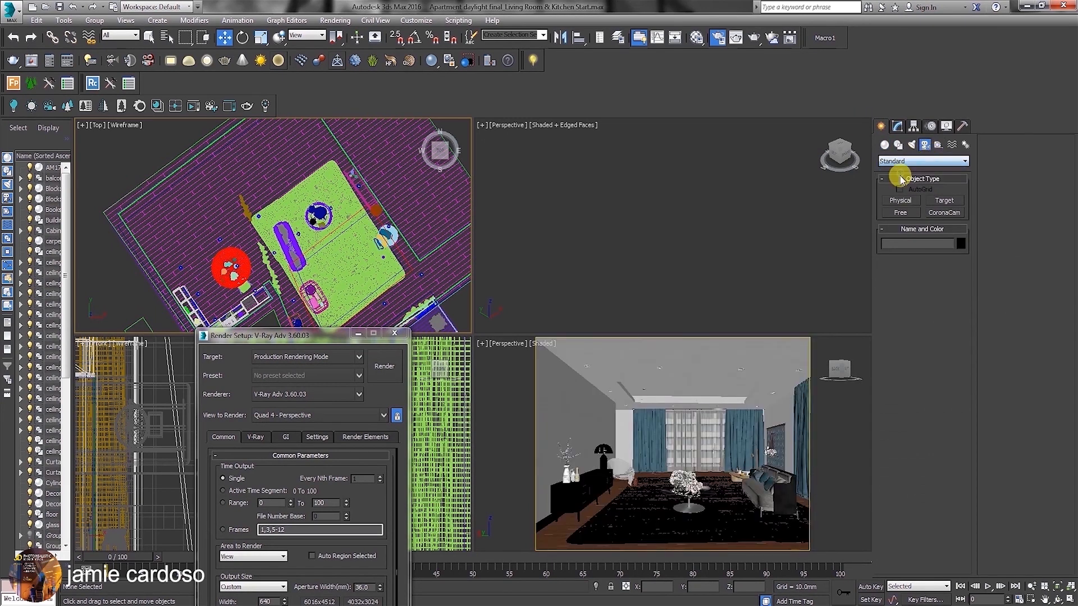
pyautogui.click(944, 201)
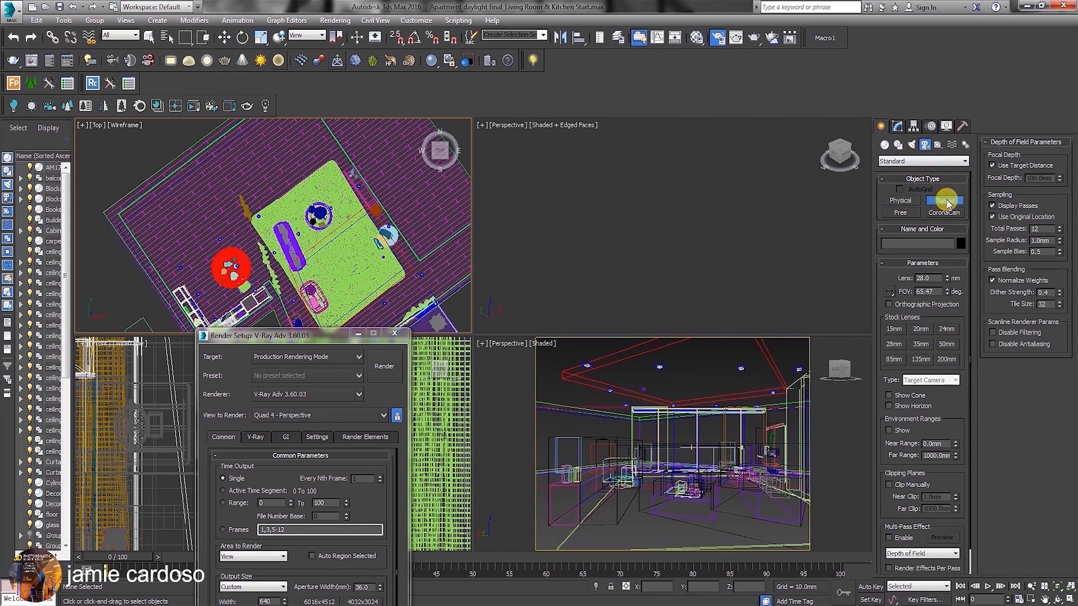
pyautogui.moveTo(274, 164); pyautogui.dragTo(377, 312)
# Change the perspective viewport with edged faces to a wireframe Front view.
pyautogui.rightClick(690, 196)
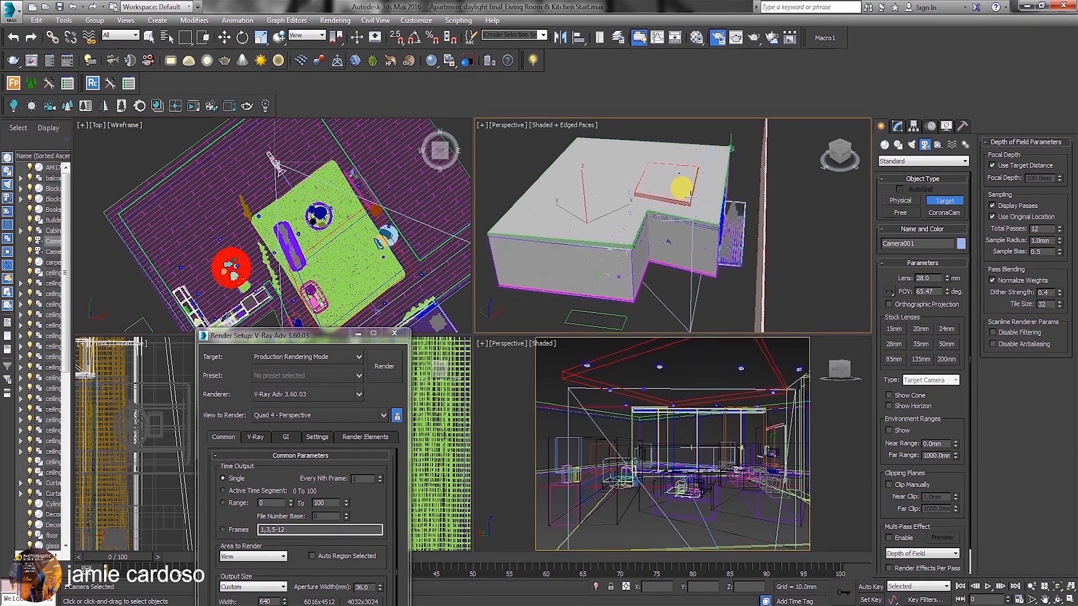
pyautogui.press('c')
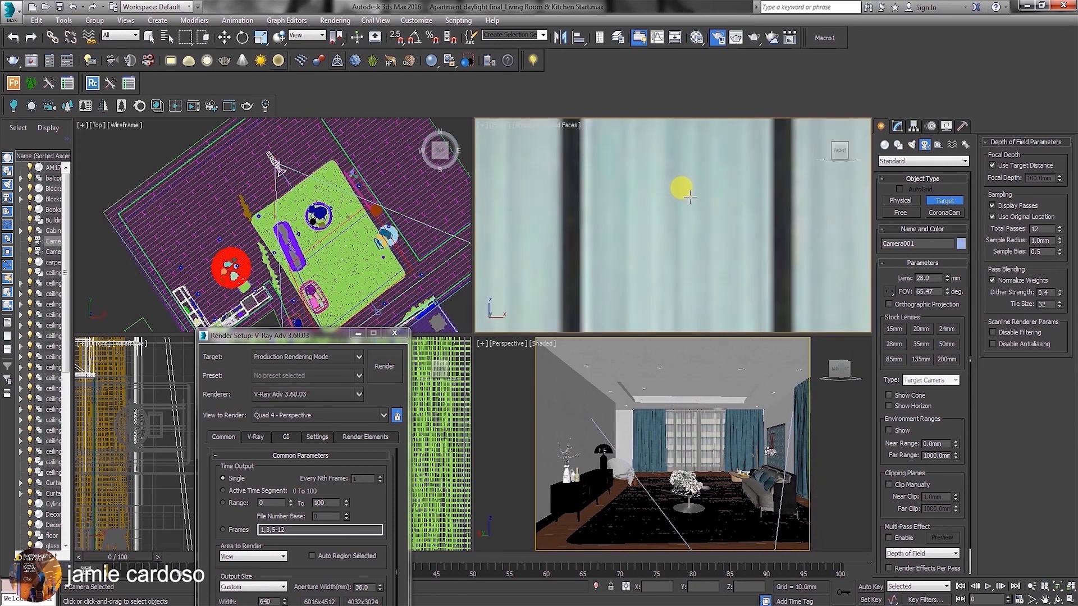
pyautogui.click(534, 124)
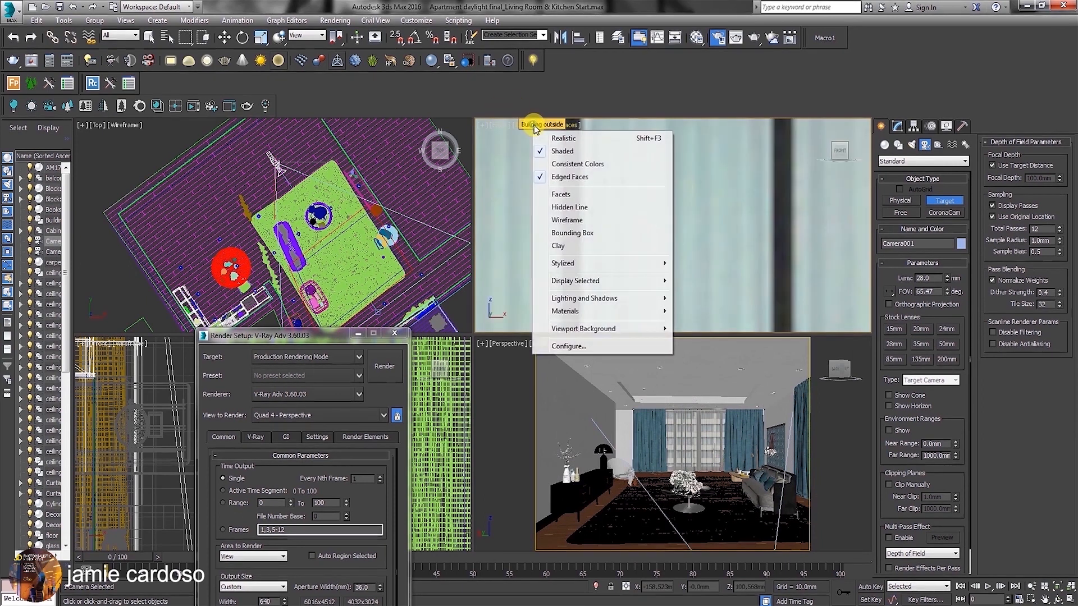
pyautogui.click(581, 222)
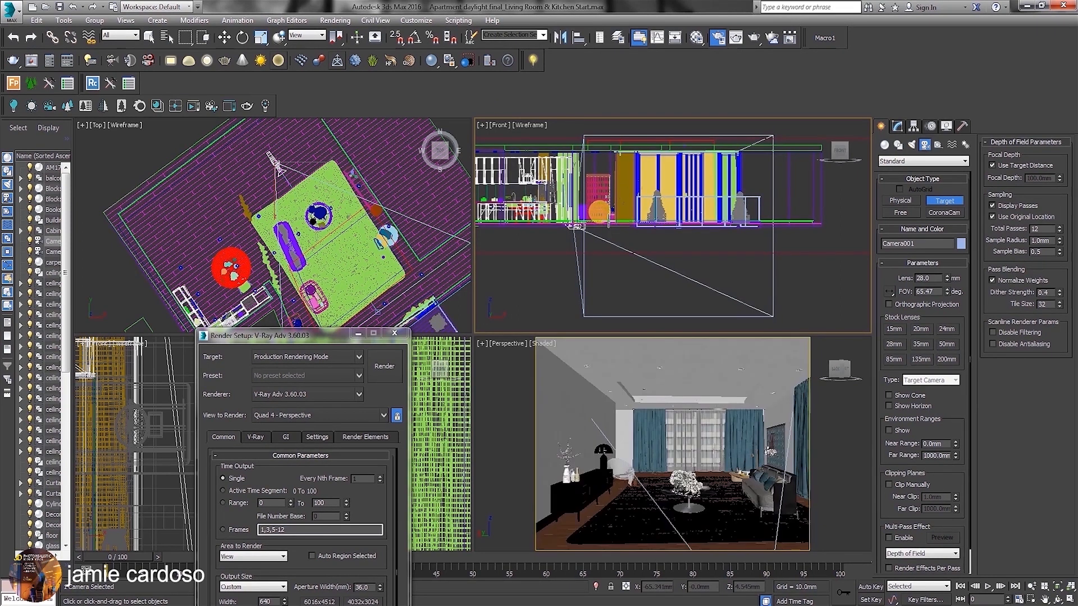
# Open the Move Transform Type-In for the new camera and change the camera's type to Free Camera.
pyautogui.press('w')
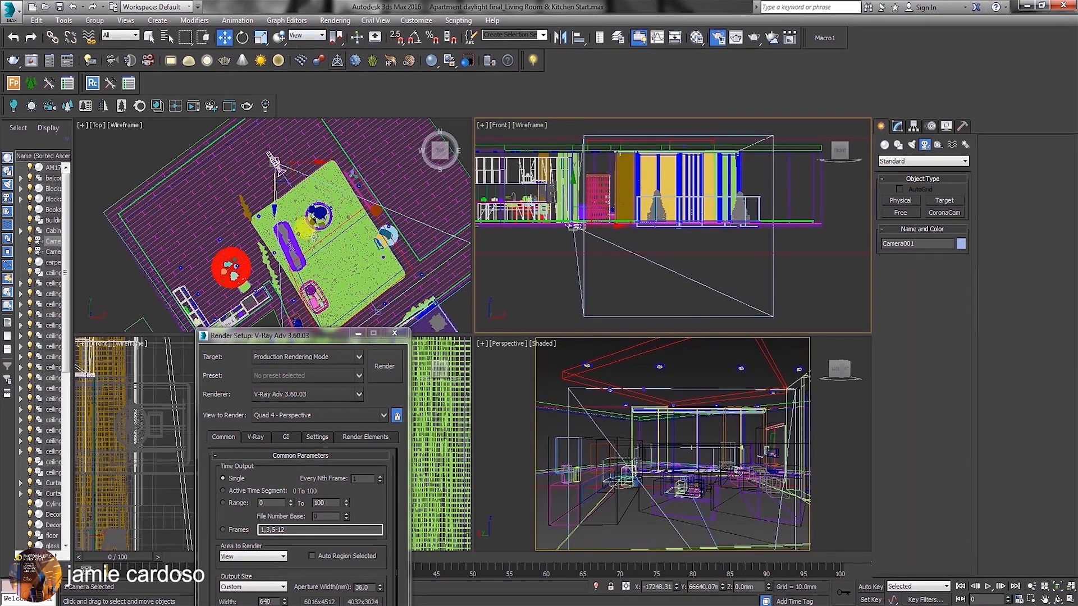
pyautogui.moveTo(325, 335); pyautogui.dragTo(217, 267)
pyautogui.rightClick(228, 41)
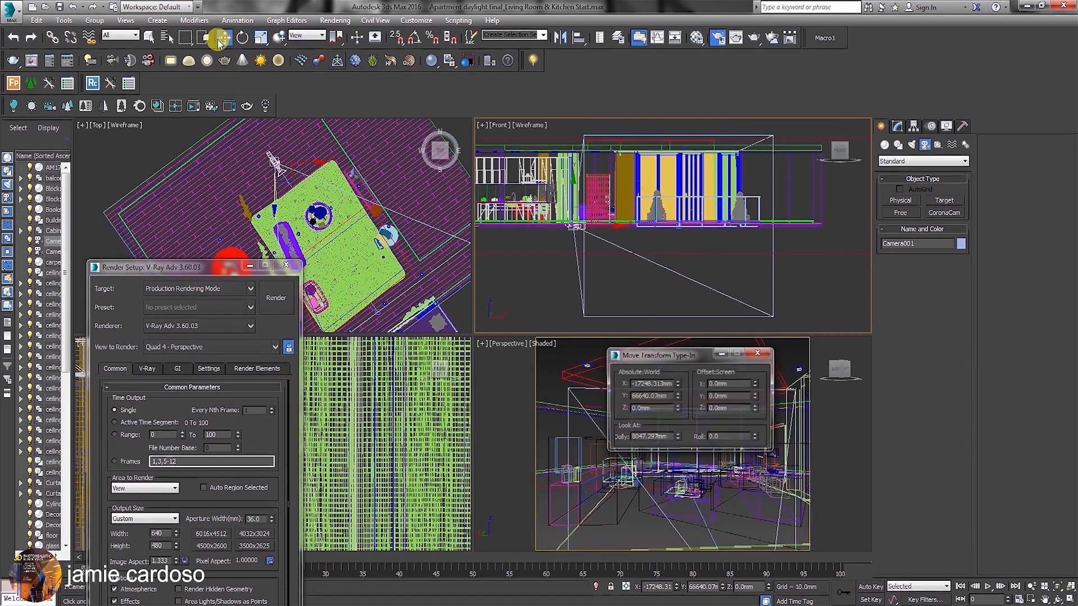
pyautogui.click(896, 126)
pyautogui.click(935, 480)
pyautogui.click(926, 490)
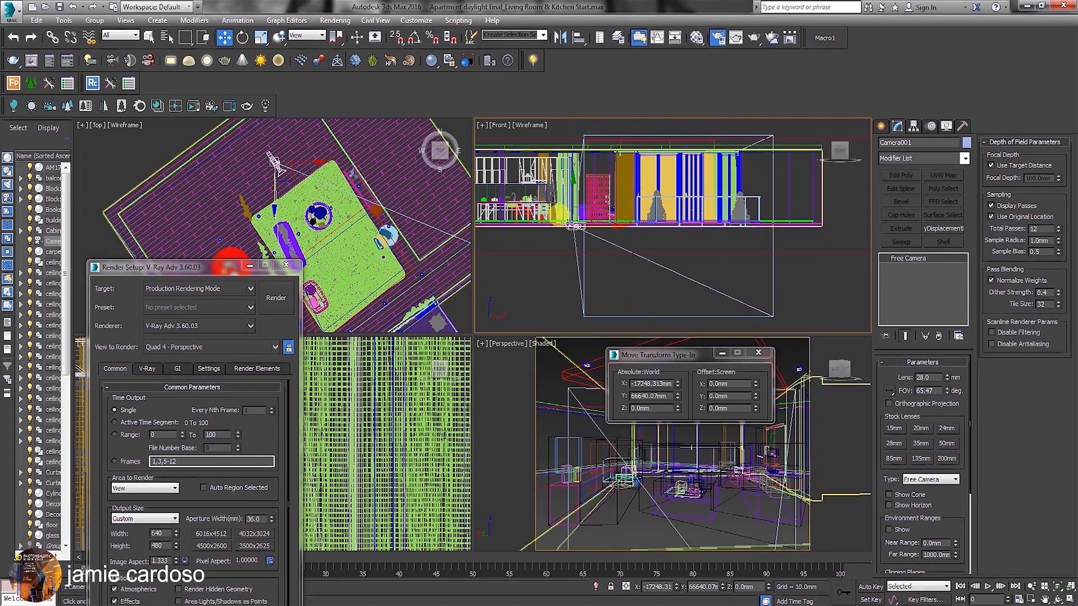
# Set the display unit scale to metric Meters.
pyautogui.moveTo(590, 203); pyautogui.dragTo(593, 222, button='middle')
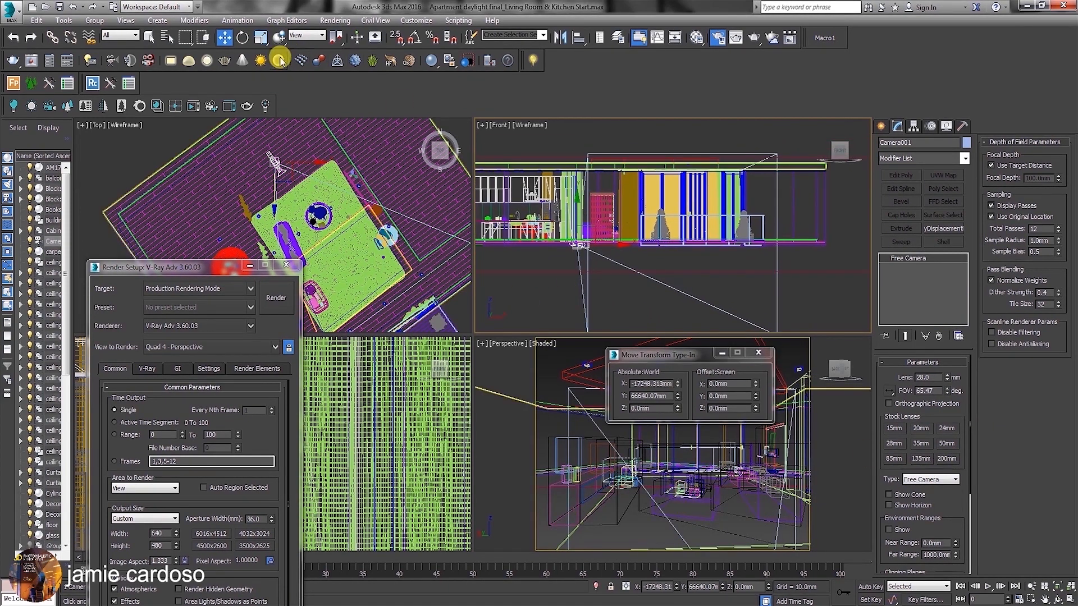
pyautogui.click(225, 39)
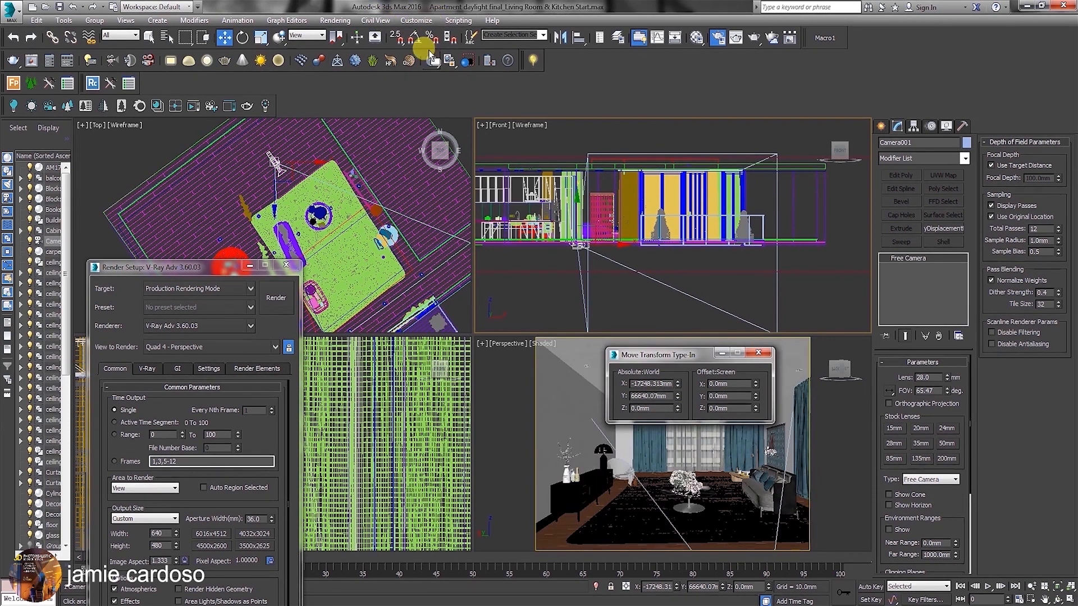
pyautogui.click(417, 21)
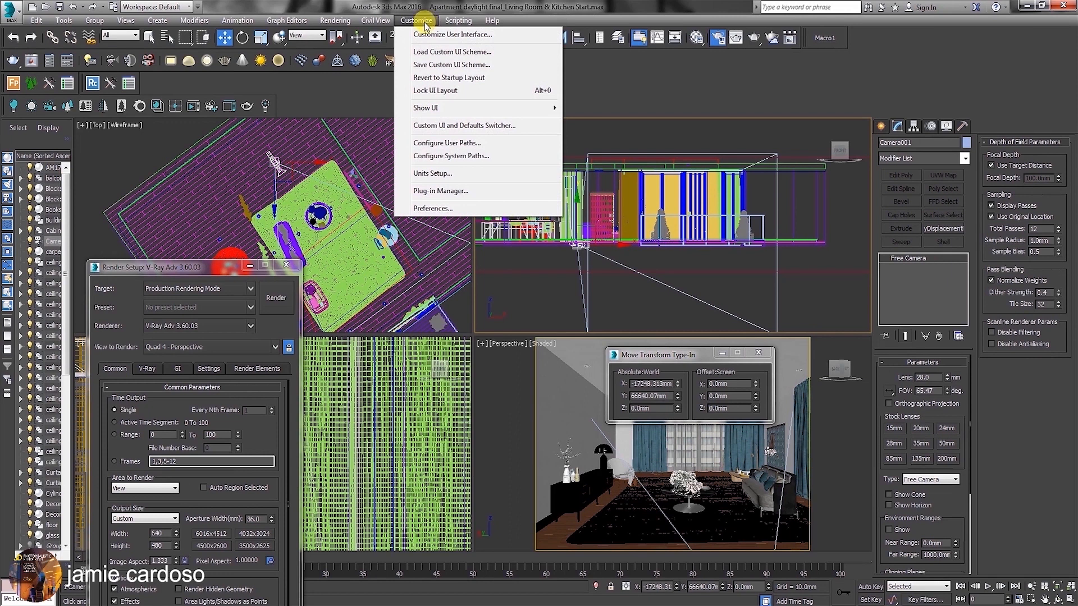
pyautogui.click(432, 173)
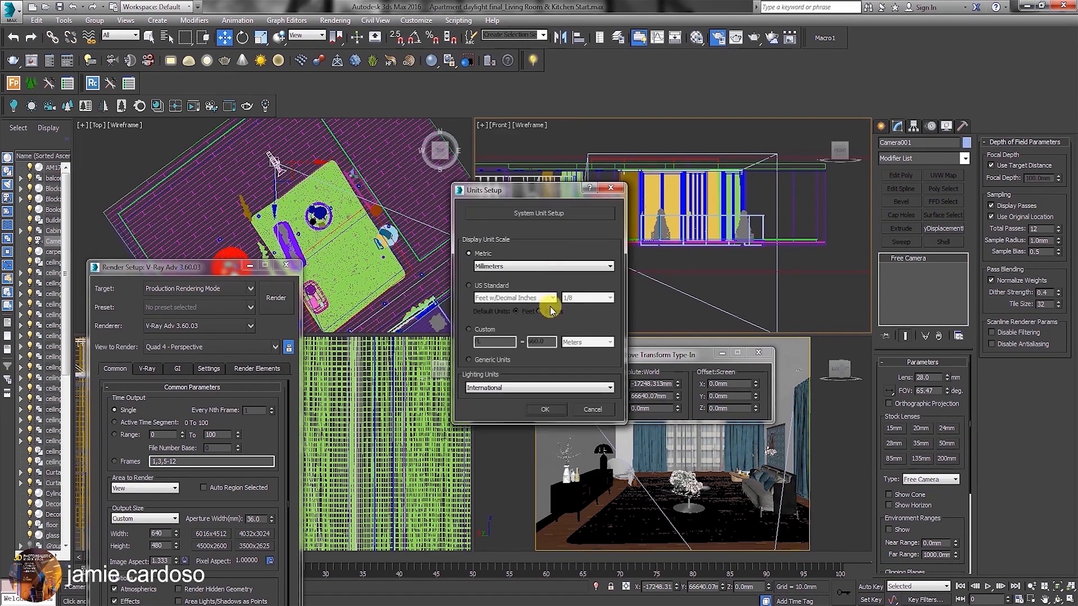
pyautogui.click(505, 266)
pyautogui.click(496, 288)
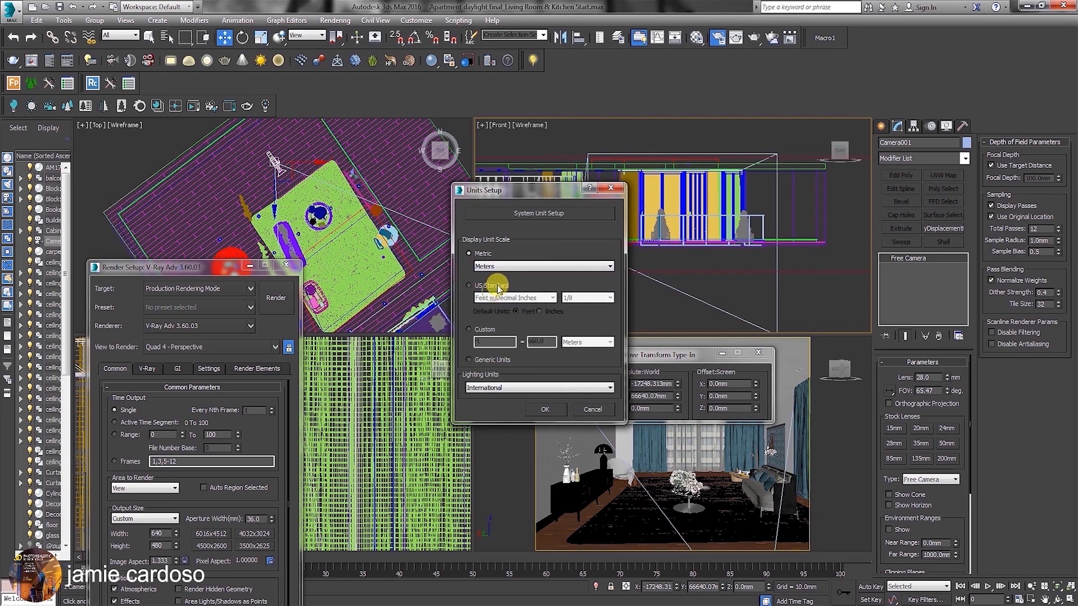
pyautogui.click(545, 410)
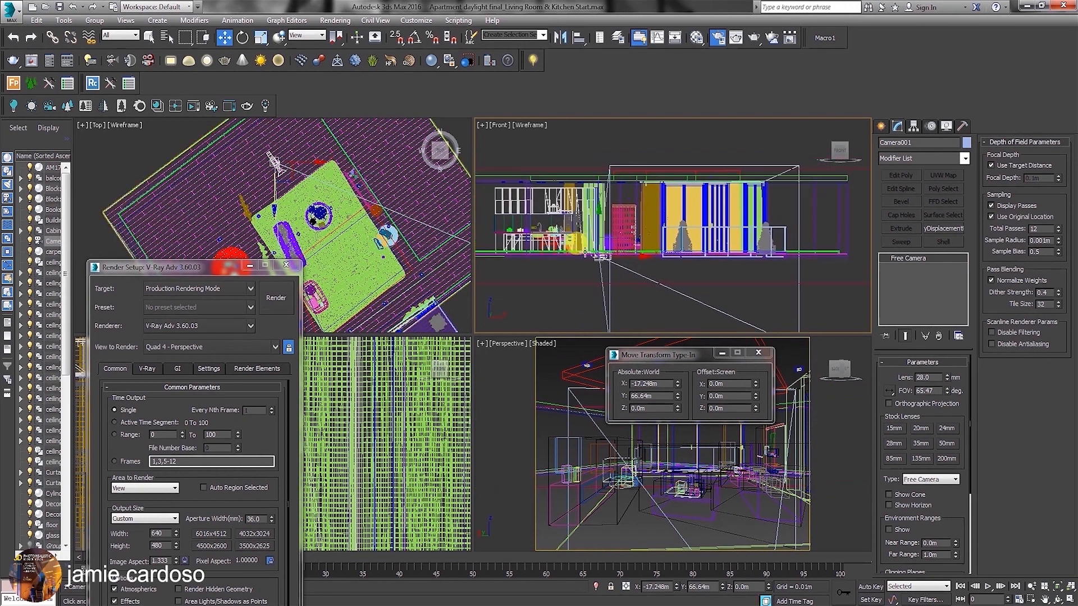
# Raise the camera in the Front view with a Y offset of 1.6 m, and close the transform type-in.
pyautogui.moveTo(733, 394); pyautogui.dragTo(697, 395)
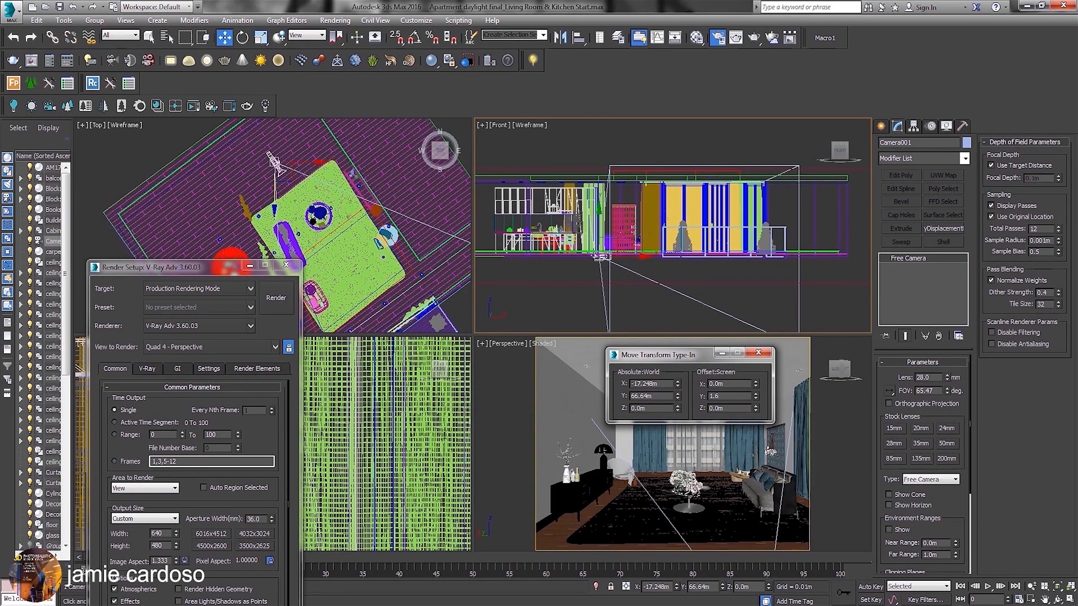
pyautogui.write('1.6')
pyautogui.press('Return')
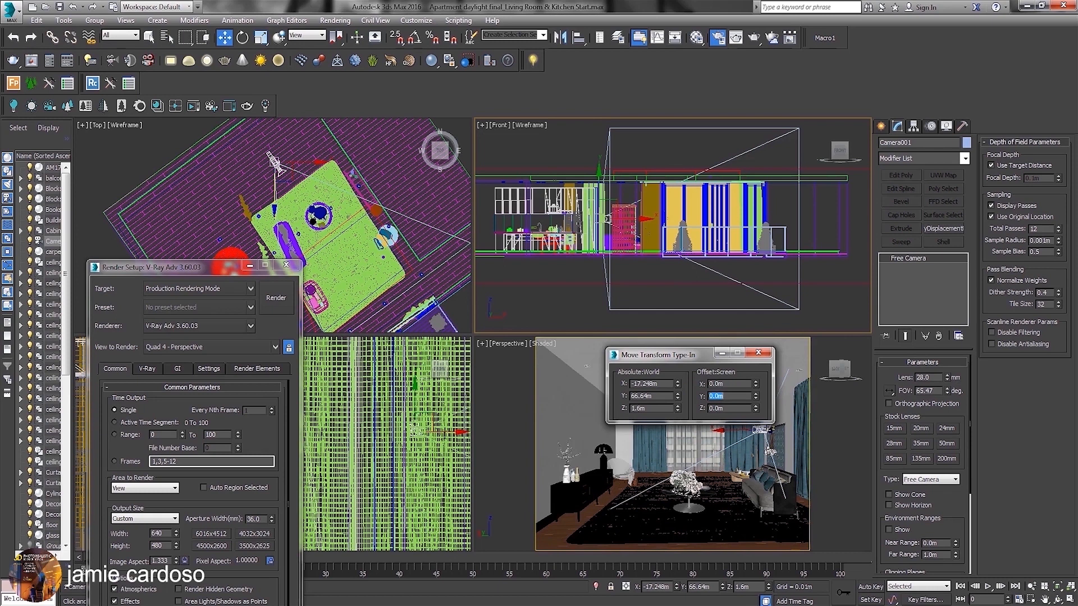
pyautogui.click(761, 353)
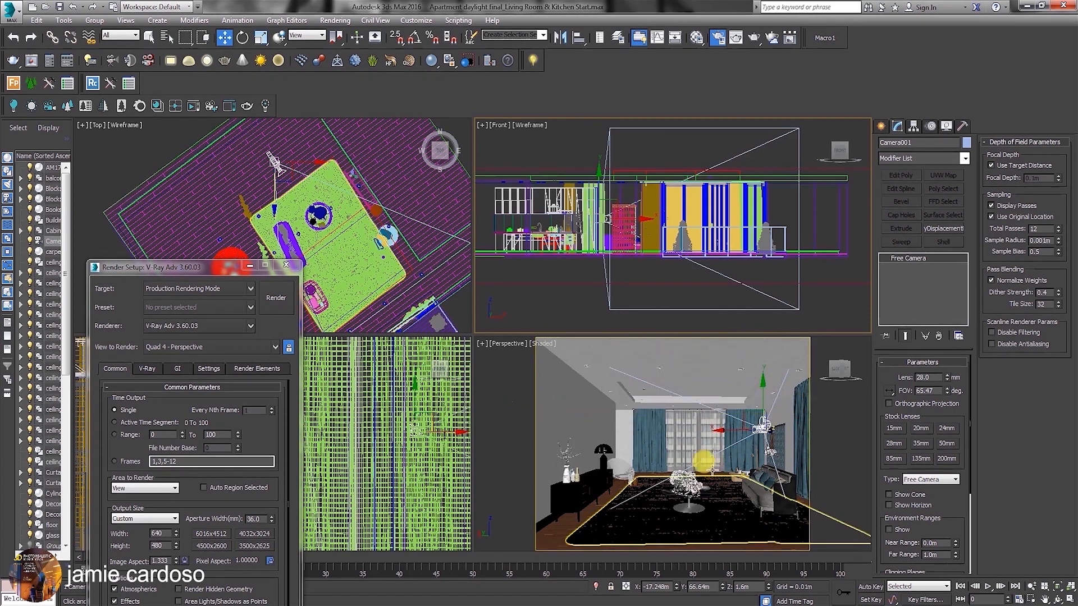
# Lower the camera to a height of about 1.19 m in the Front view, and switch the Perspective viewport to the camera's view.
pyautogui.moveTo(616, 215); pyautogui.dragTo(615, 234, button='middle')
pyautogui.scroll(5, 621, 241)
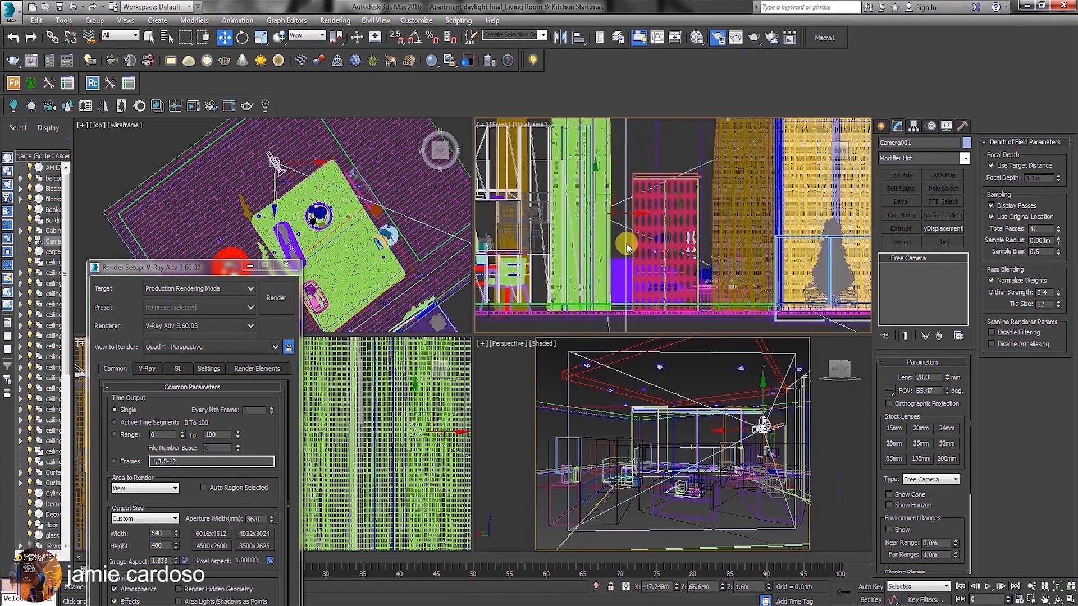
pyautogui.moveTo(592, 179); pyautogui.dragTo(593, 209)
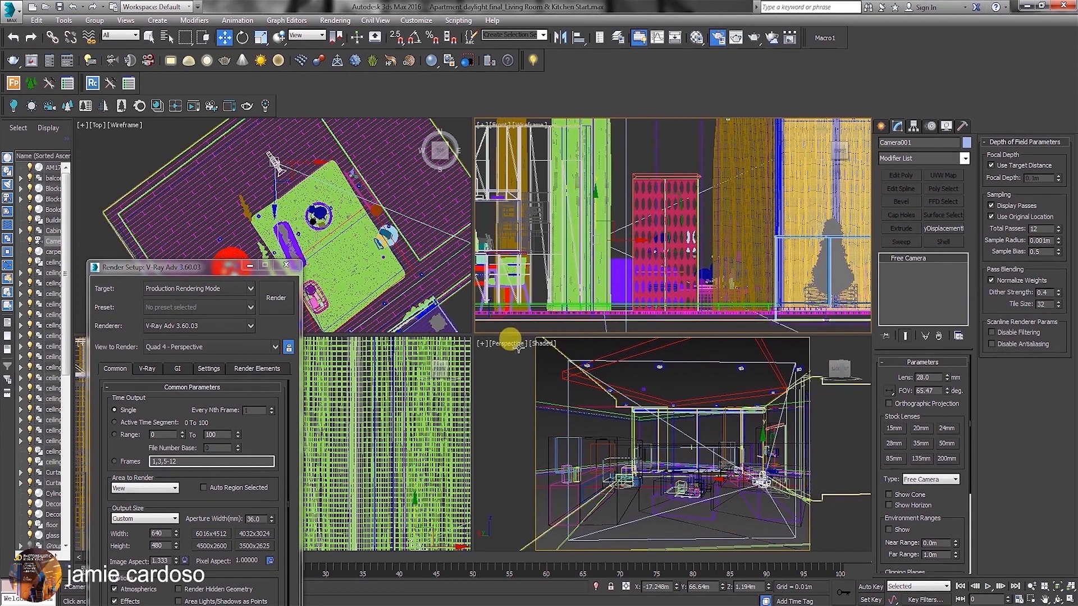
pyautogui.click(516, 345)
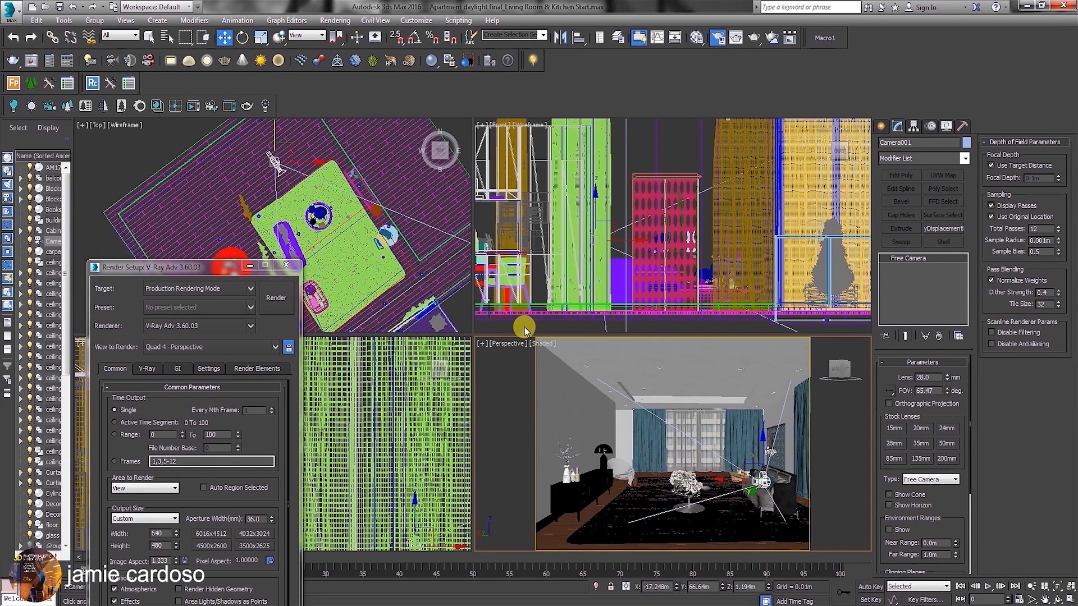
pyautogui.press('c')
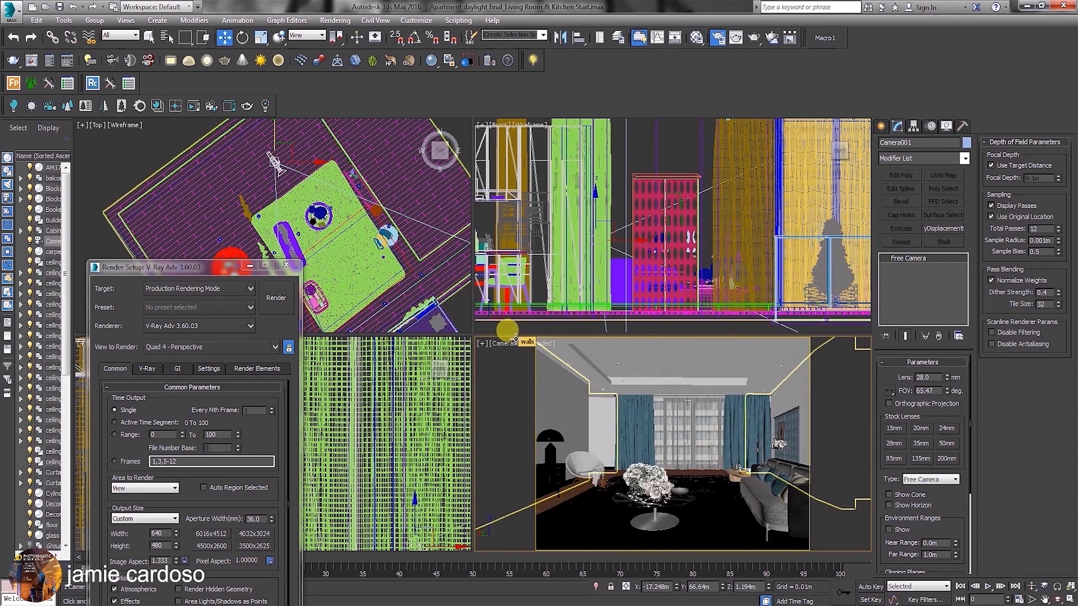
# Adjust the camera height to about 1.11 m and move it back from the rug to about X -17.94 m, Y 68.22 m.
pyautogui.click(599, 215)
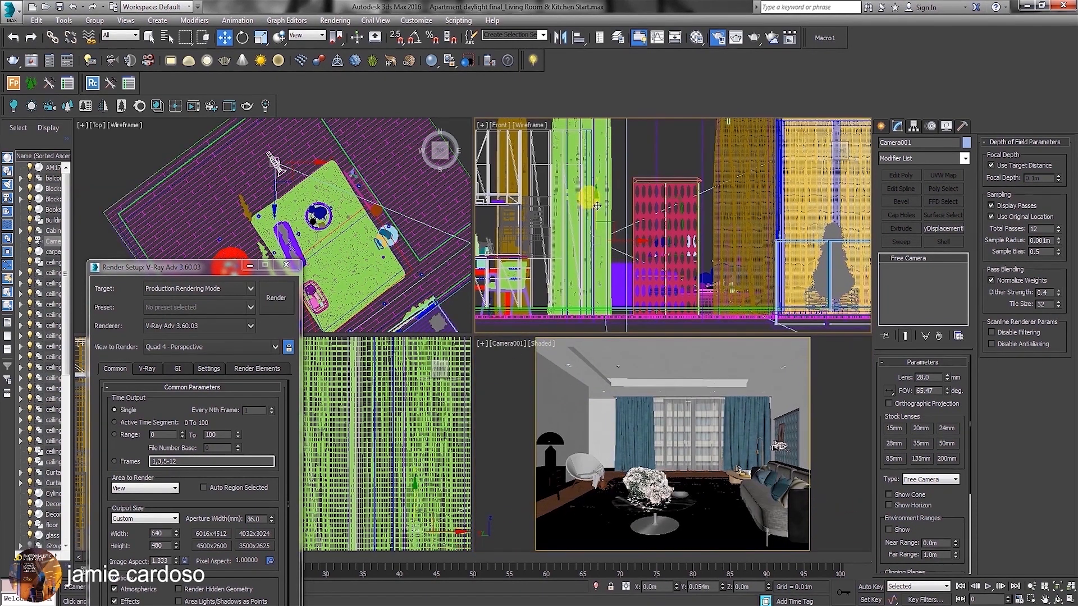
pyautogui.moveTo(289, 178); pyautogui.dragTo(324, 225, button='middle')
pyautogui.moveTo(323, 194); pyautogui.dragTo(302, 150)
# Turn on Edged Faces in the camera viewport, and check its framing maximized before restoring the four viewports.
pyautogui.click(547, 340)
pyautogui.click(541, 344)
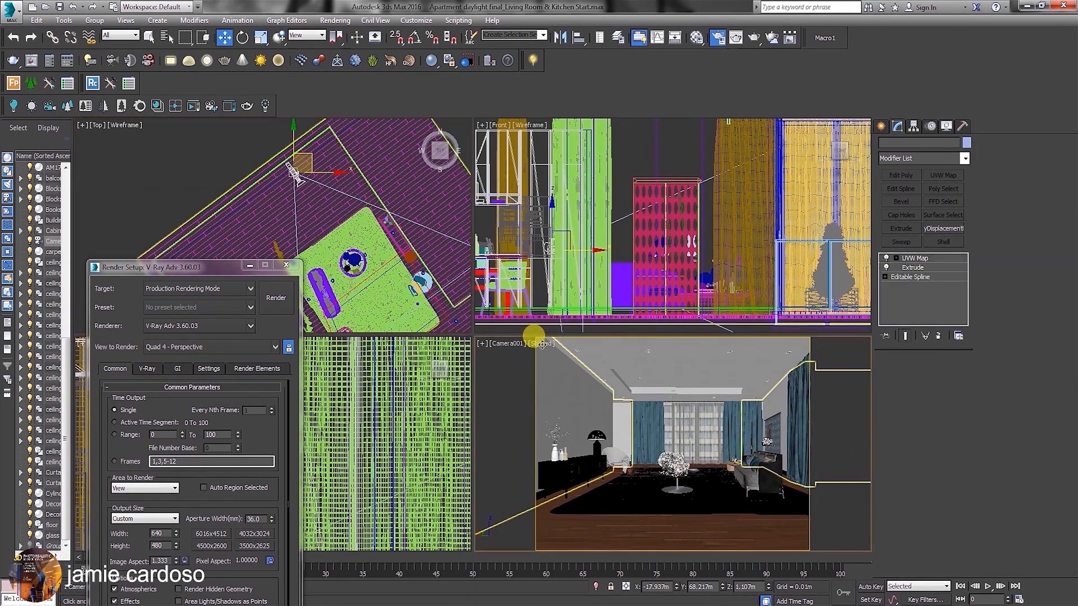
pyautogui.click(542, 344)
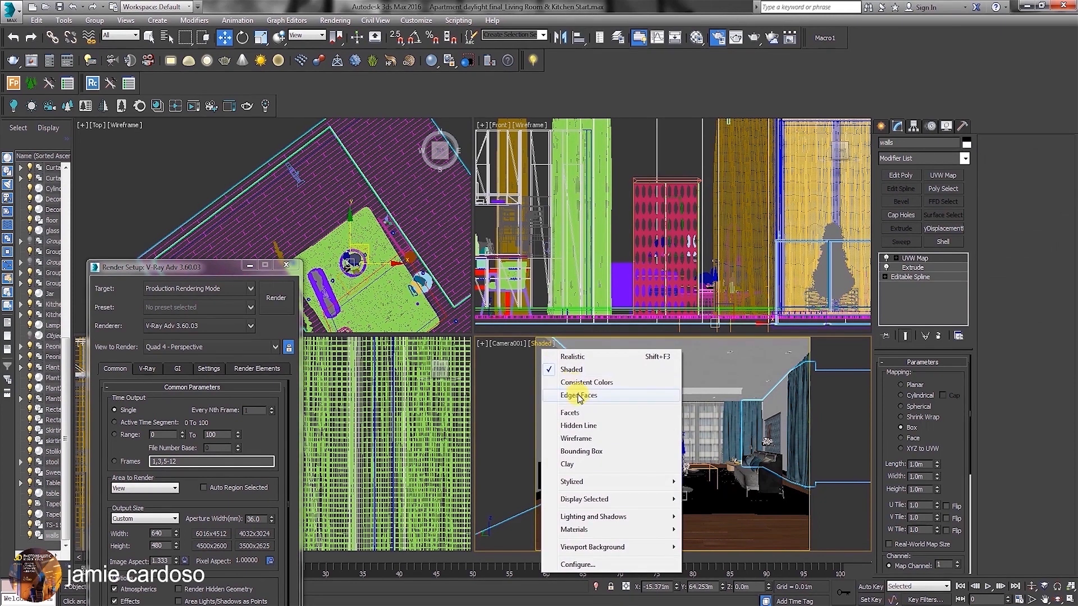
pyautogui.click(551, 392)
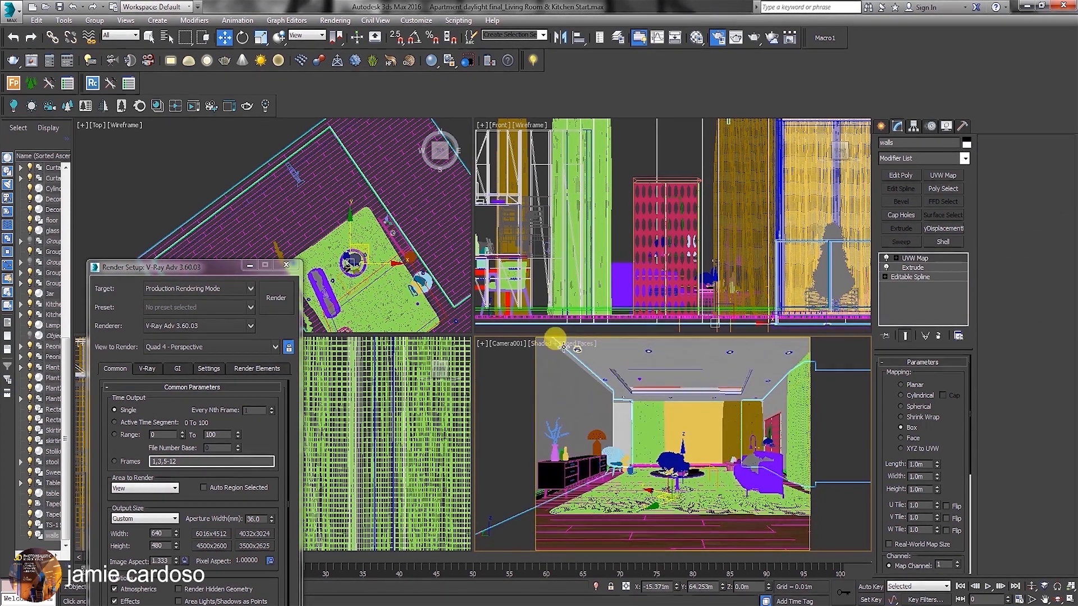
pyautogui.click(505, 345)
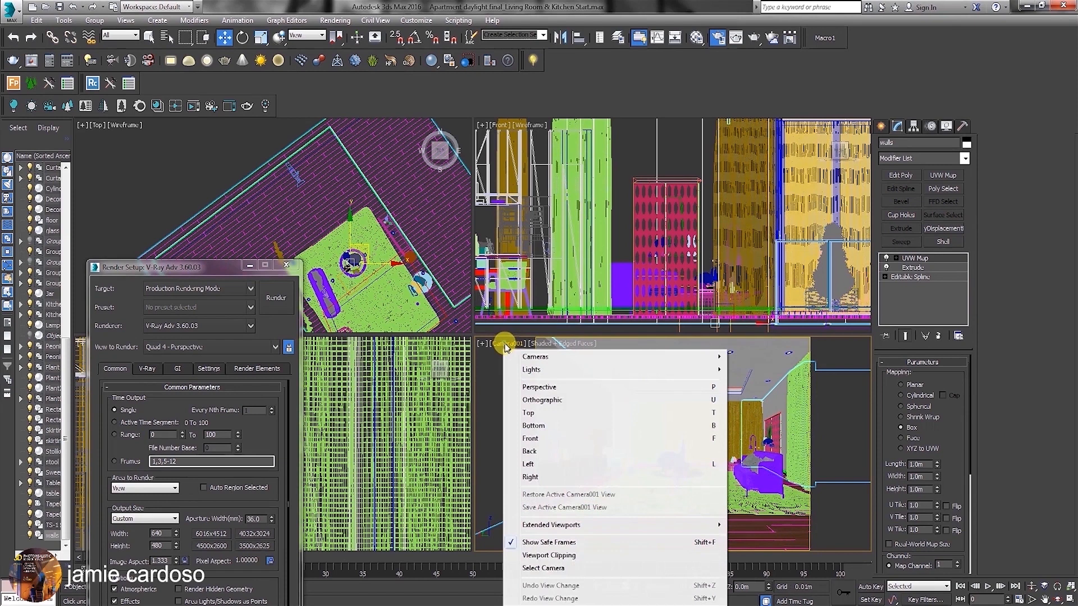
pyautogui.click(1069, 599)
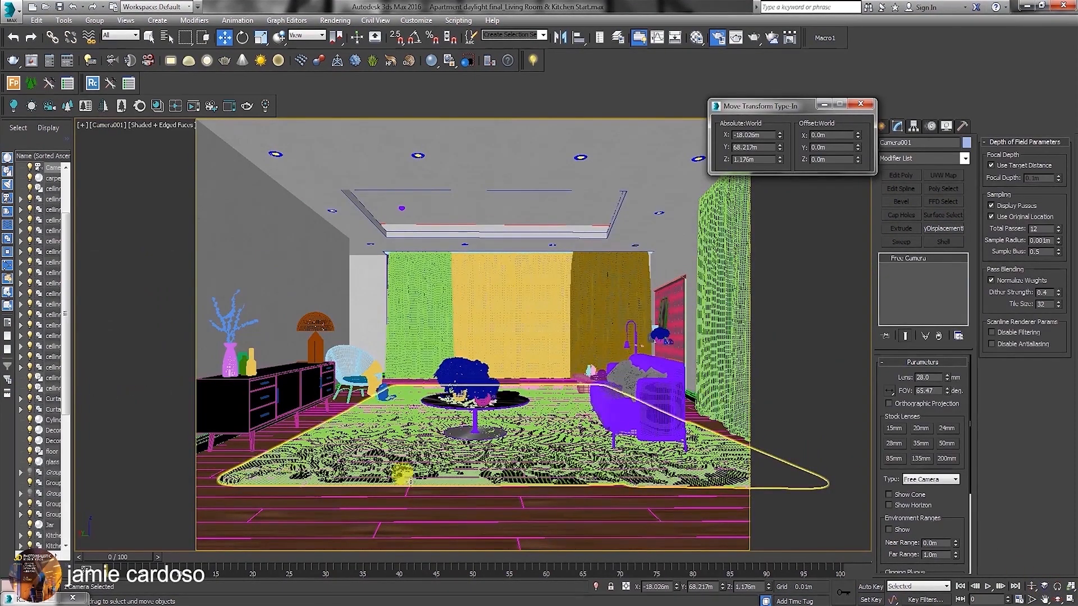
pyautogui.click(1069, 599)
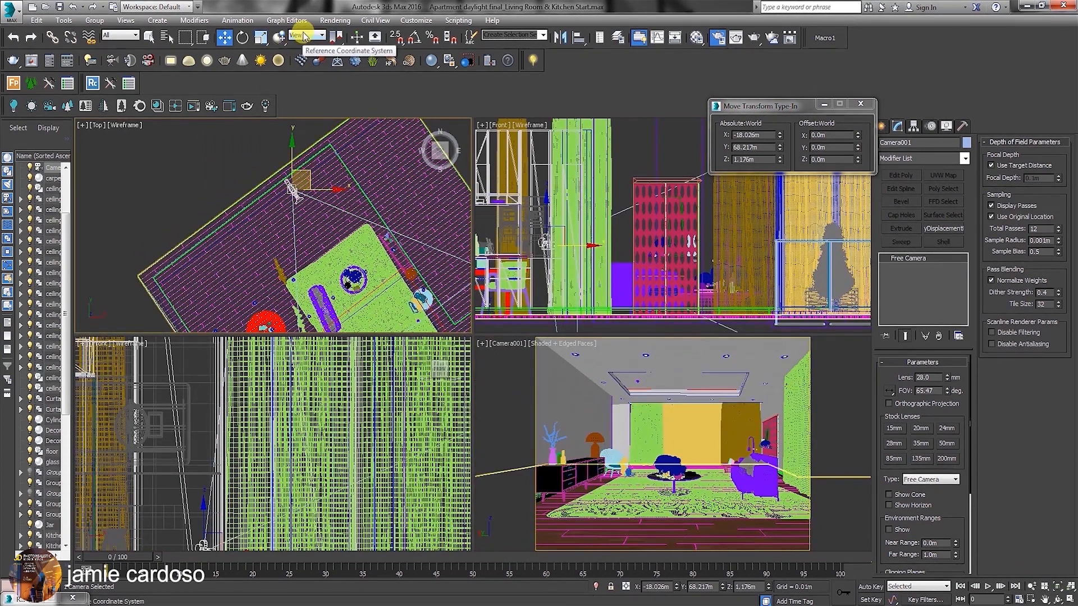
# Switch the reference coordinate system to Local and shift the camera farther back toward the wall in the Top view.
pyautogui.click(302, 36)
pyautogui.click(305, 76)
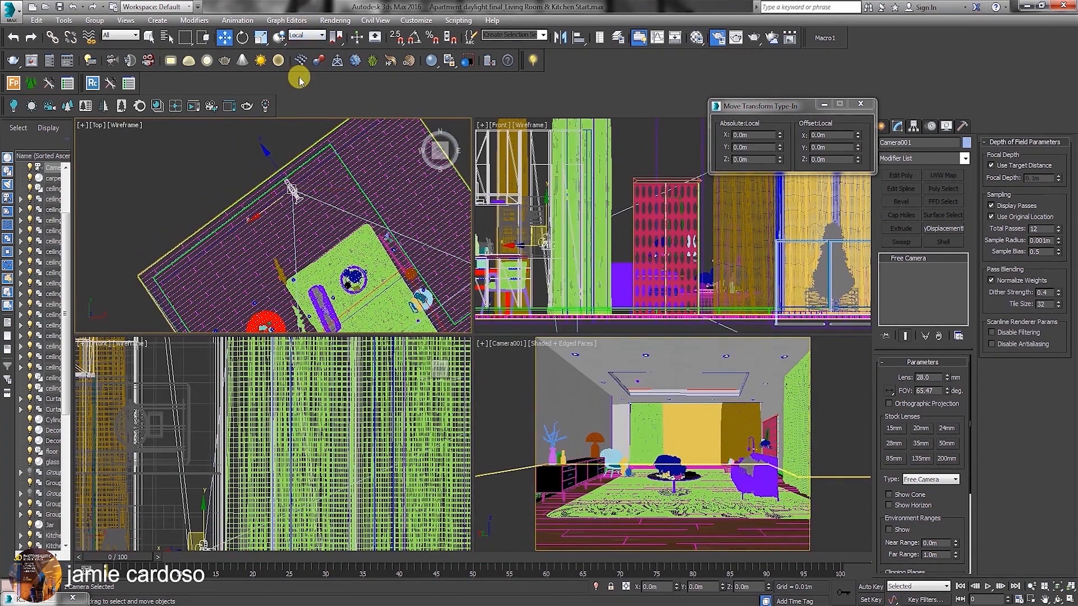
pyautogui.moveTo(267, 209); pyautogui.dragTo(265, 195)
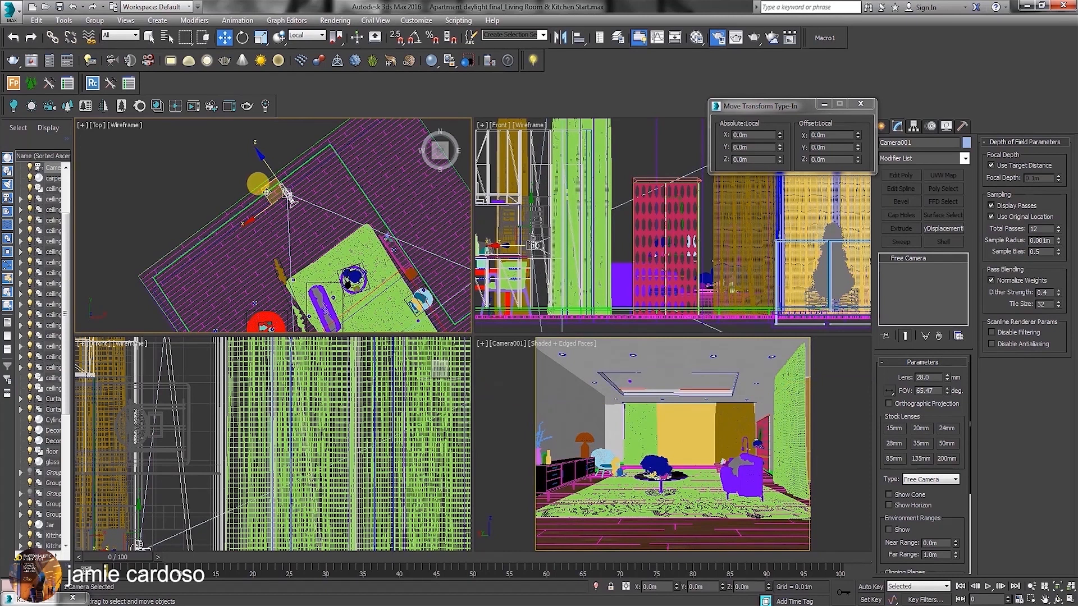
pyautogui.scroll(4, 291, 200)
pyautogui.moveTo(325, 207); pyautogui.dragTo(318, 194)
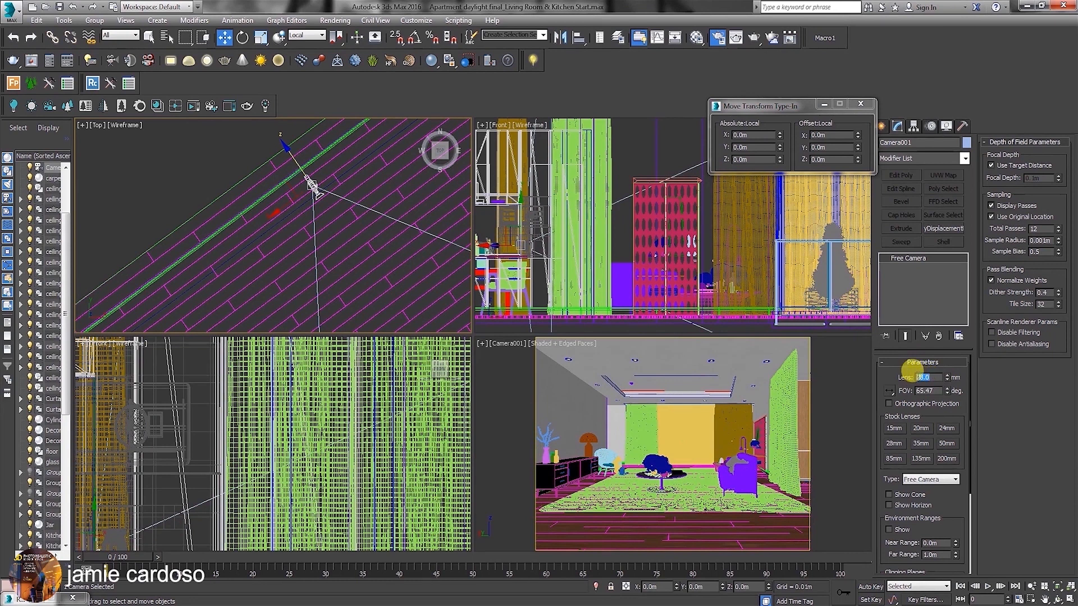
# Set the camera's lens to 25 mm and reposition the camera in the Top and Front views to reframe the living room.
pyautogui.write('25')
pyautogui.press('Return')
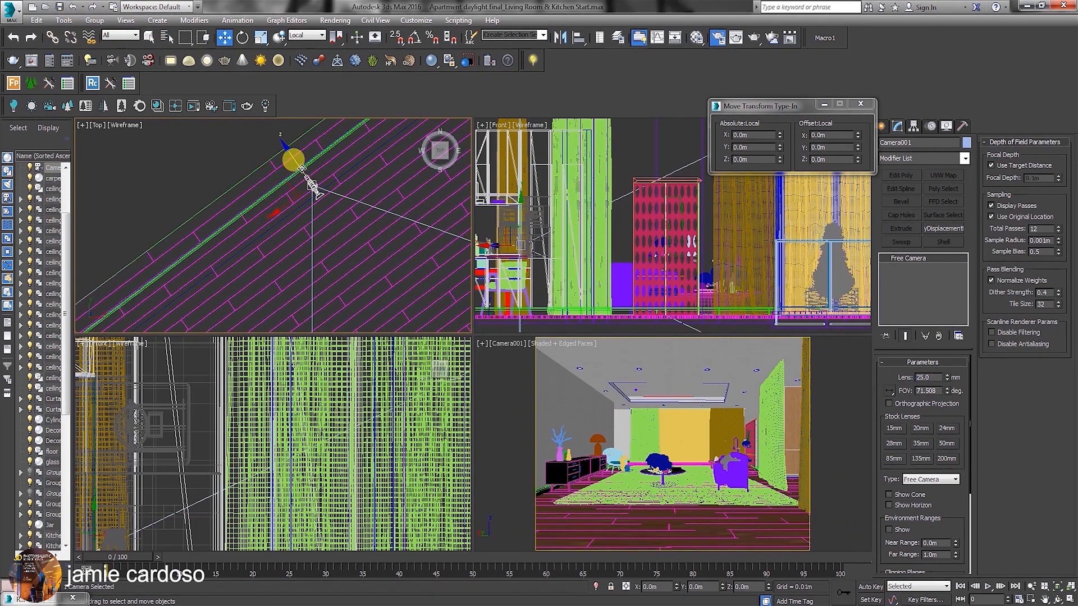
pyautogui.moveTo(312, 193)
pyautogui.mouseDown()
pyautogui.moveTo(348, 243)
pyautogui.moveTo(341, 200)
pyautogui.moveTo(347, 247)
pyautogui.moveTo(325, 264)
pyautogui.moveTo(355, 263)
pyautogui.moveTo(332, 260)
pyautogui.moveTo(360, 244)
pyautogui.mouseUp()
pyautogui.moveTo(599, 254); pyautogui.dragTo(588, 218)
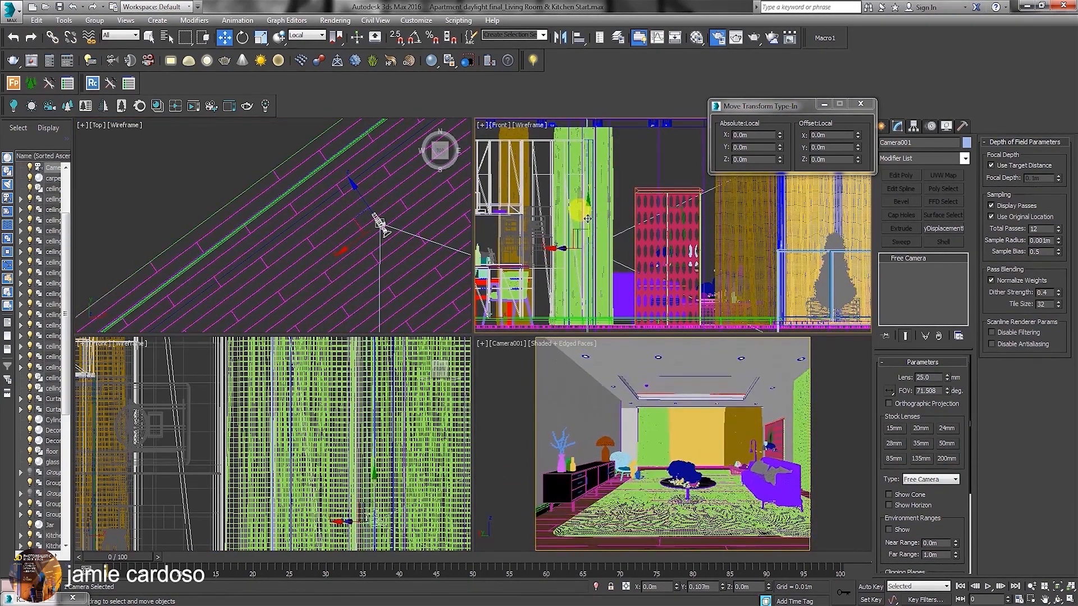
pyautogui.moveTo(378, 227); pyautogui.dragTo(348, 246)
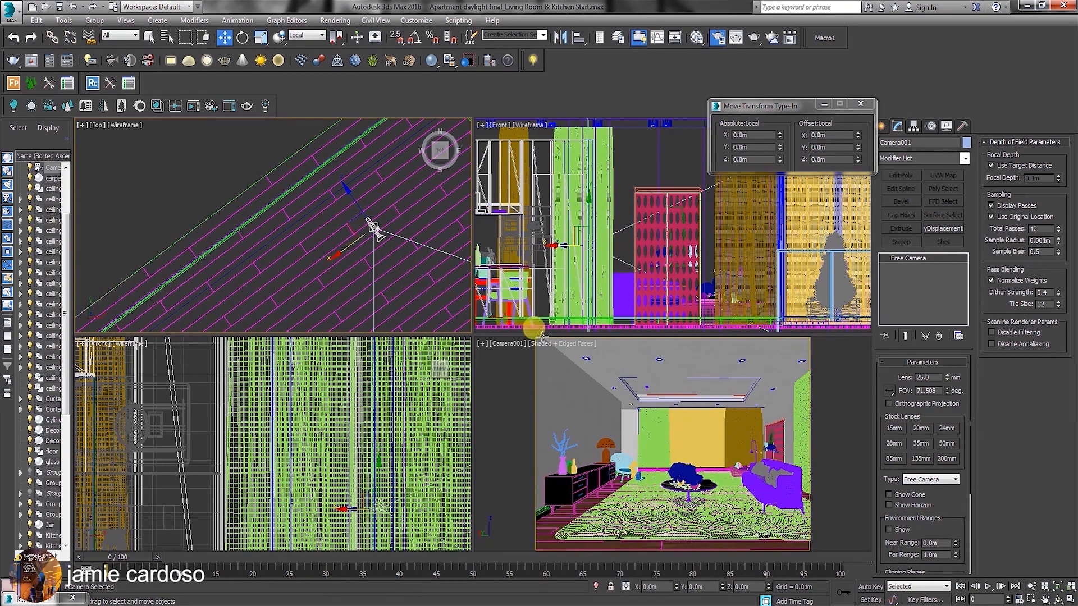
# Maximize the camera viewport and check the composition by selecting the back curtains, followed by the sideboard furniture group.
pyautogui.click(509, 344)
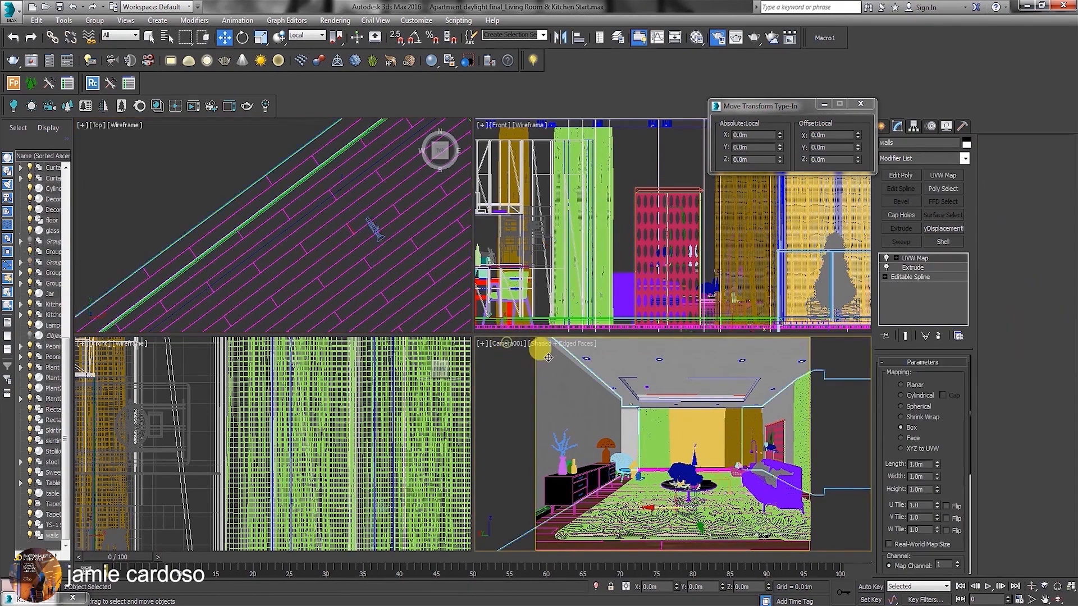
pyautogui.click(1069, 600)
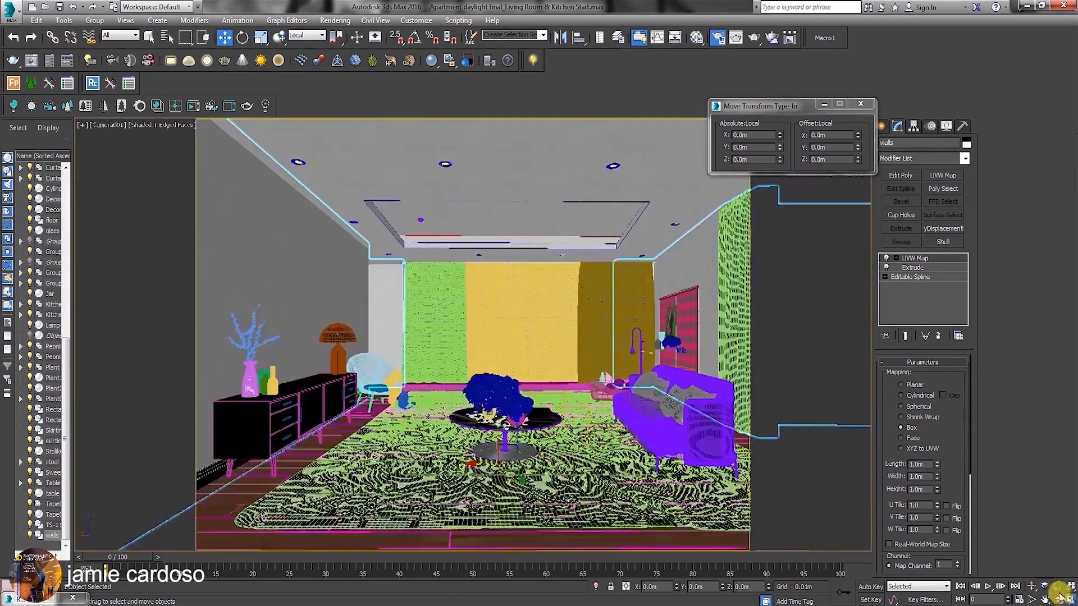
pyautogui.click(425, 258)
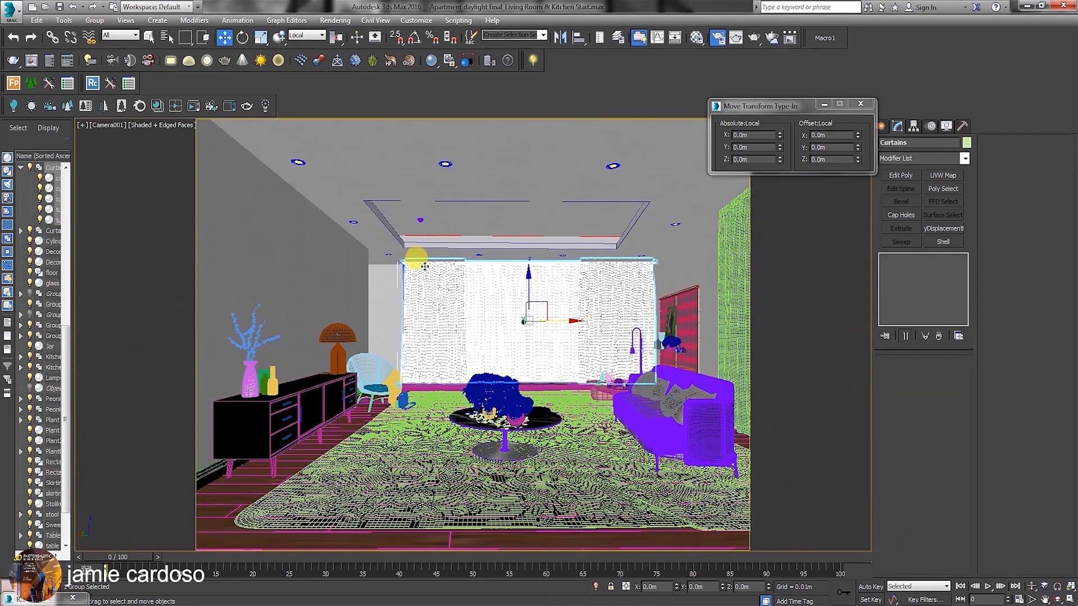
pyautogui.click(318, 395)
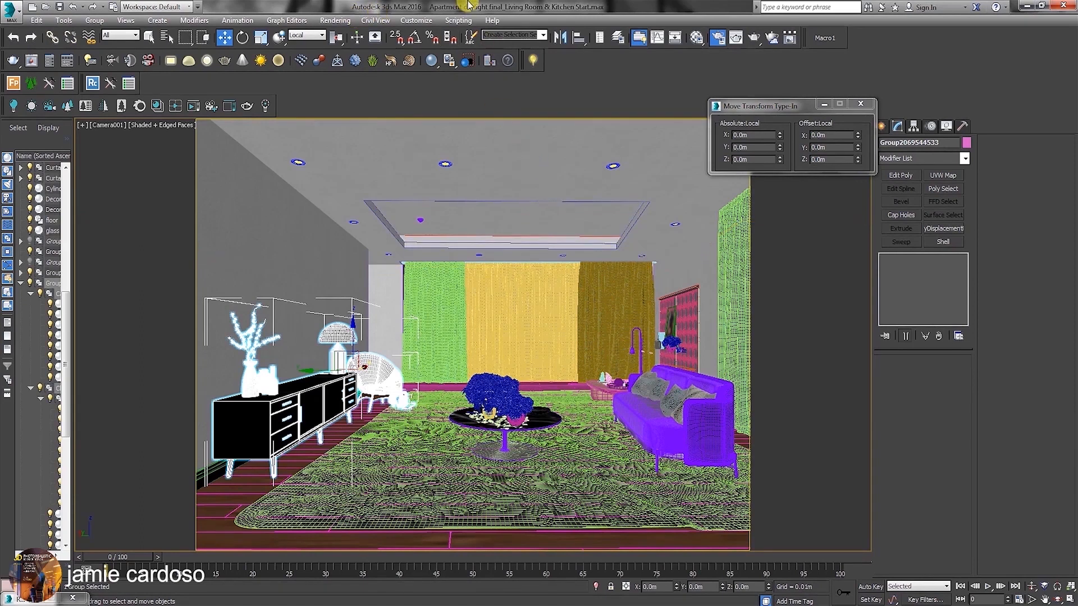
# Open the environment settings, examine the V-Ray Exposure Control's f-number and shutter speed, and minimize the Environment and Effects window.
pyautogui.click(335, 21)
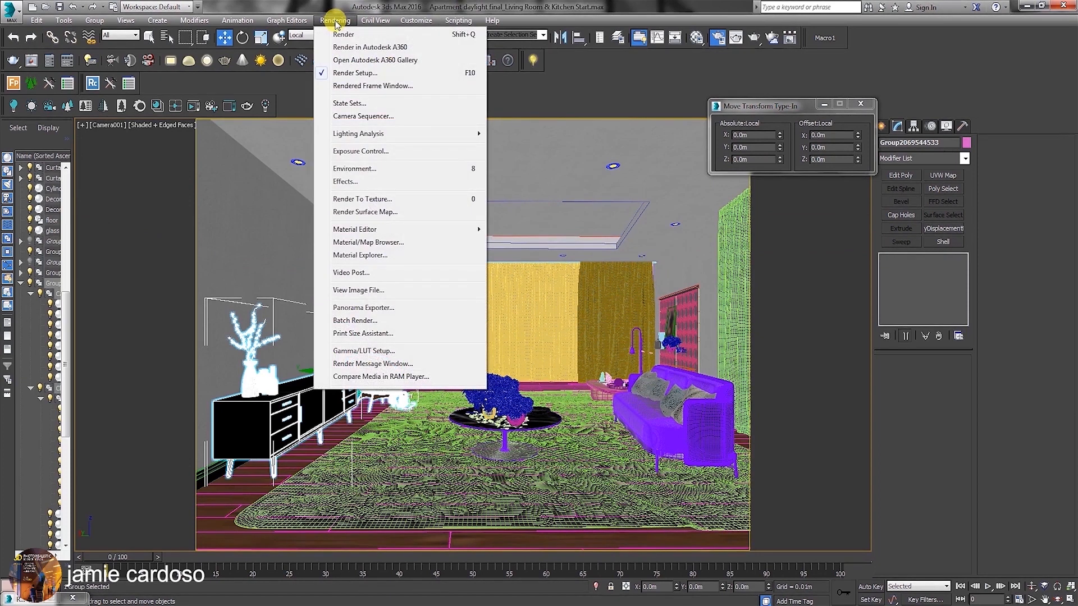
pyautogui.click(380, 168)
pyautogui.click(420, 194)
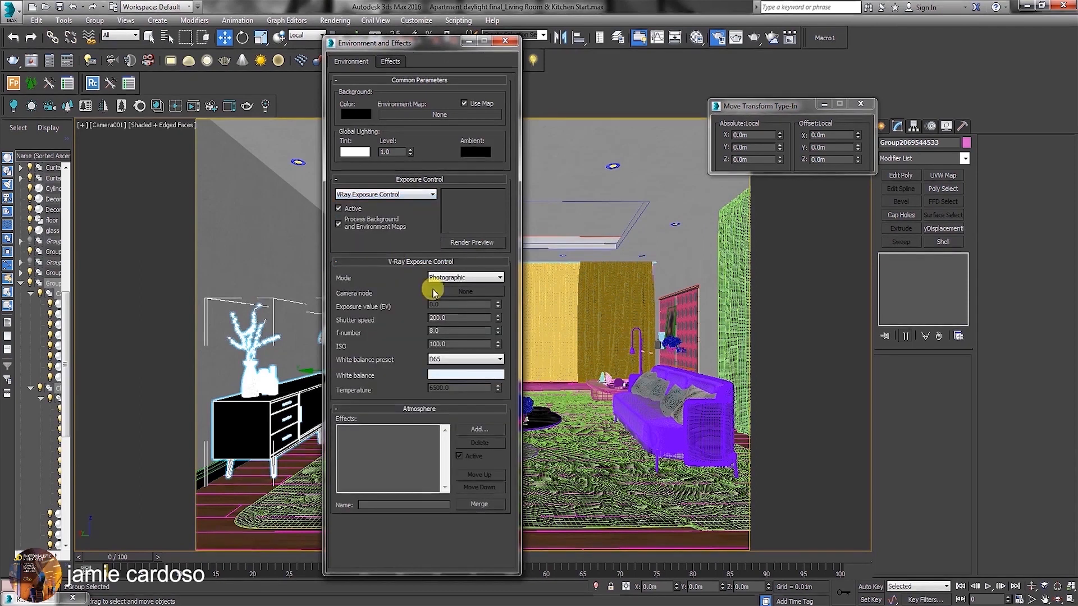
pyautogui.moveTo(402, 41); pyautogui.dragTo(614, 94)
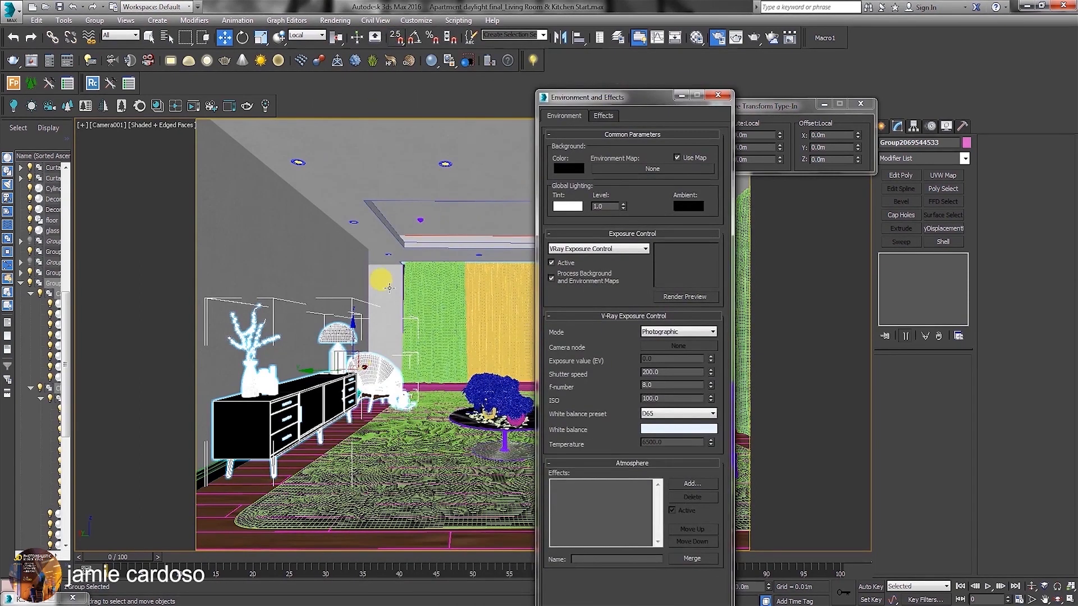
pyautogui.click(387, 390)
pyautogui.click(360, 284)
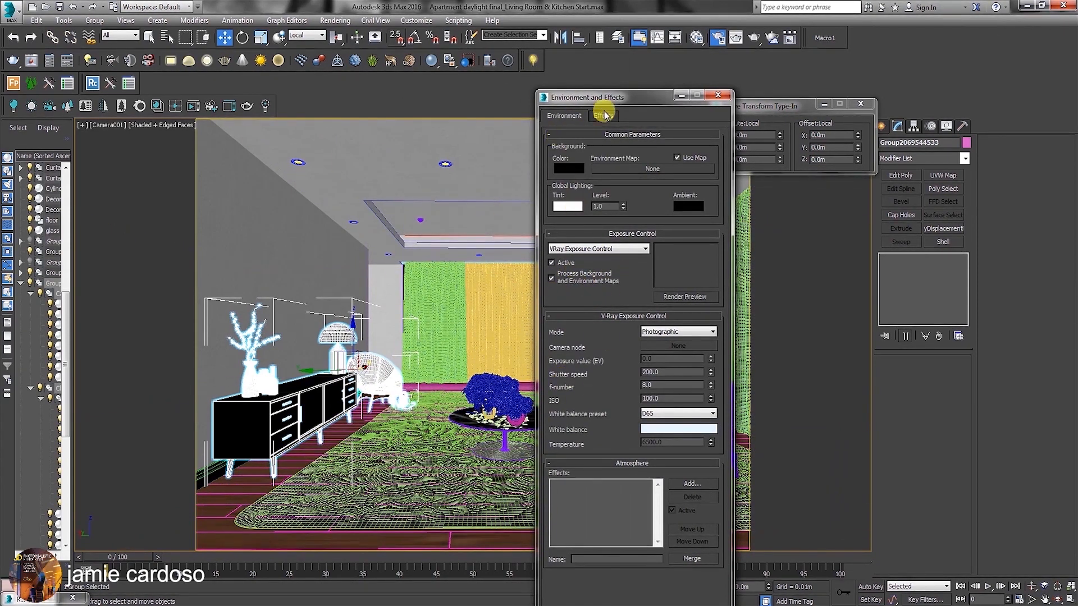
pyautogui.moveTo(612, 100); pyautogui.dragTo(668, 104)
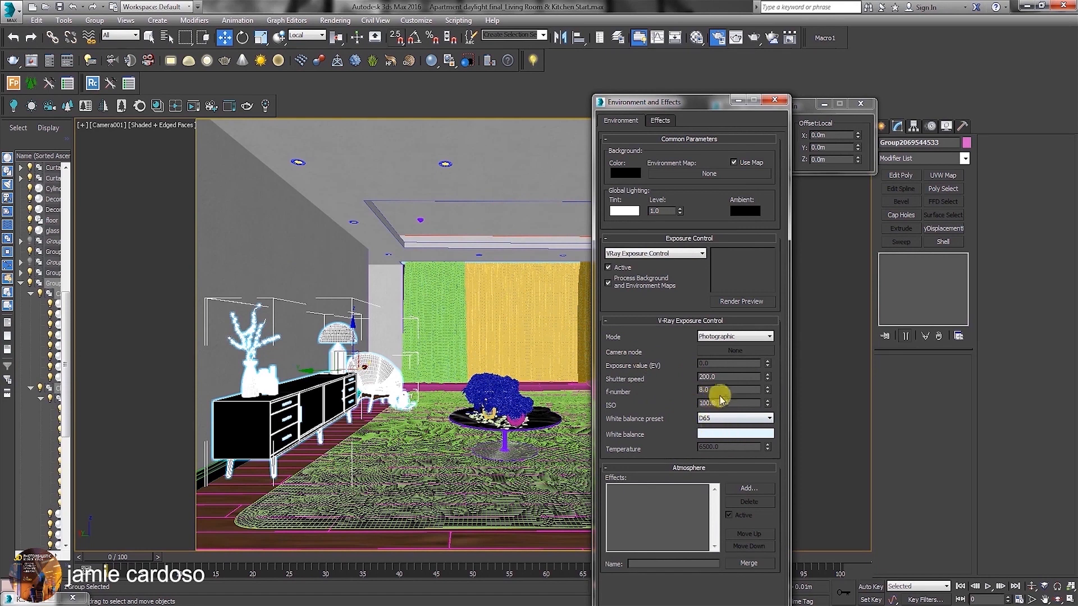
pyautogui.doubleClick(703, 389)
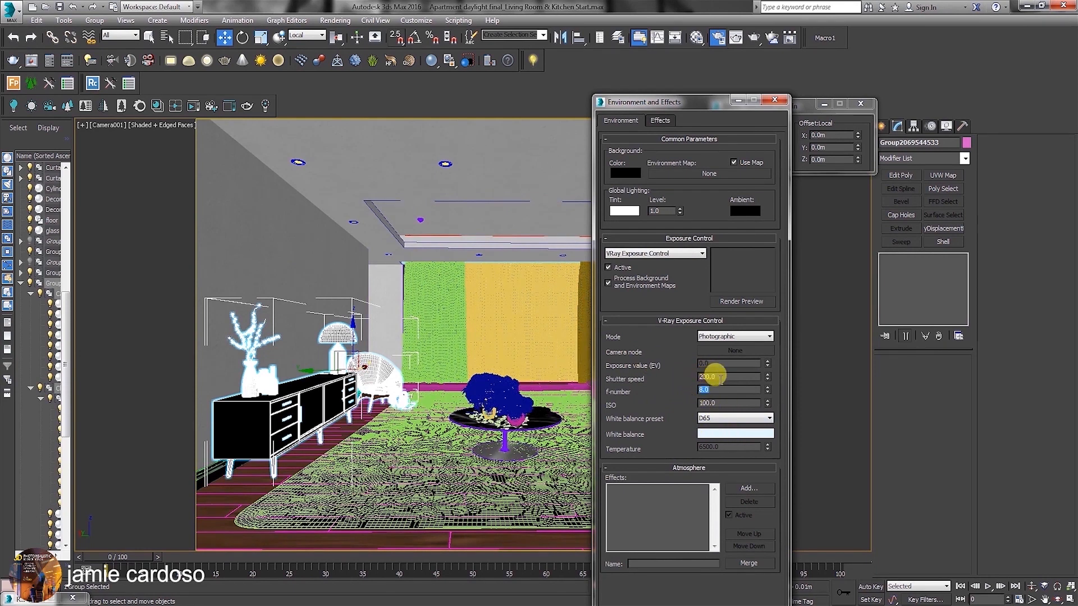
pyautogui.doubleClick(708, 377)
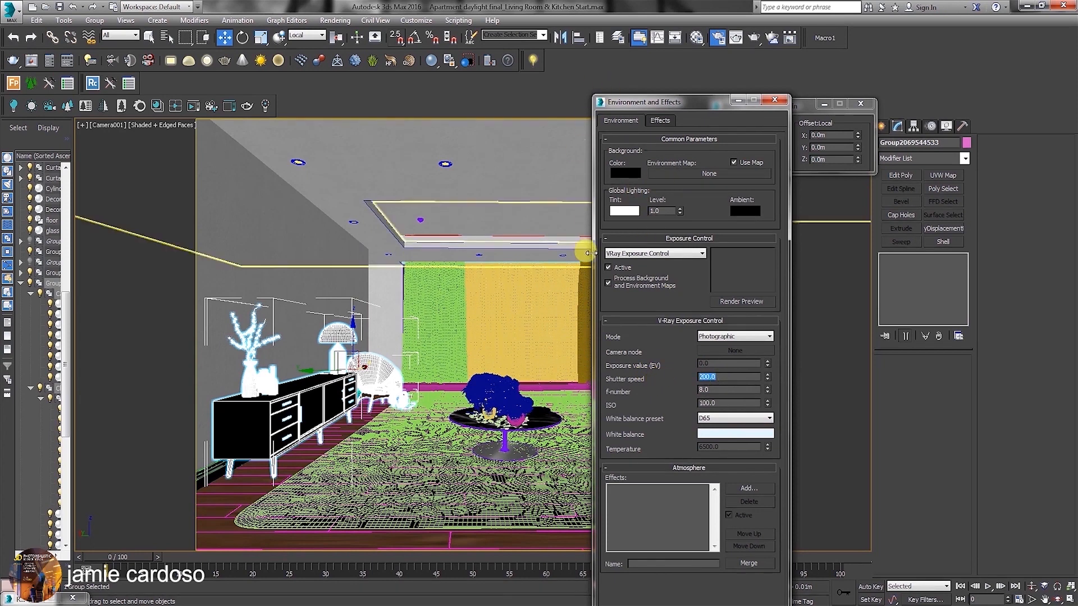
pyautogui.click(736, 101)
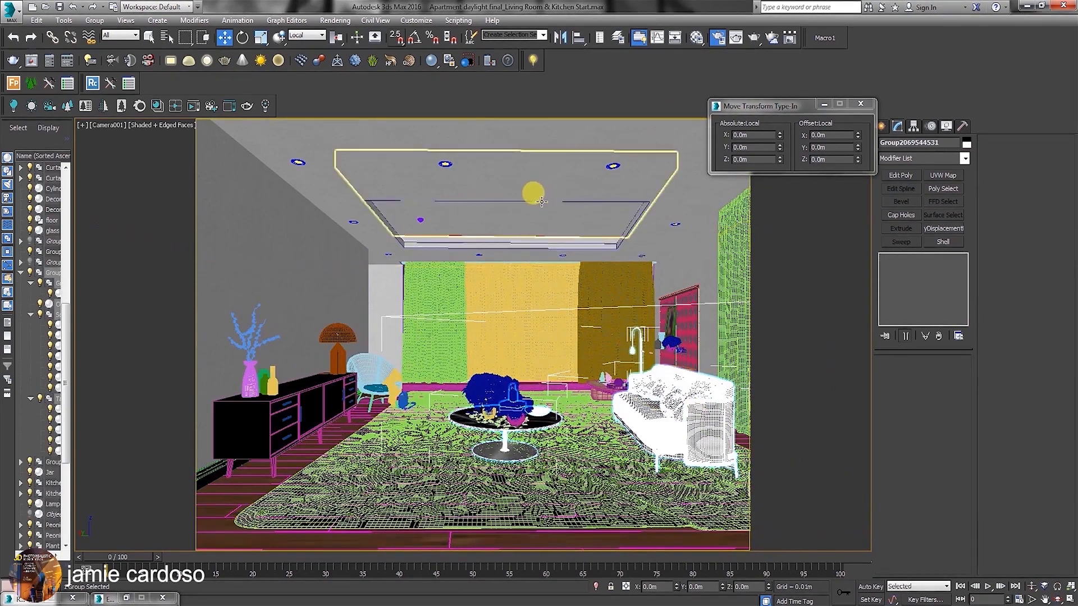
pyautogui.click(332, 433)
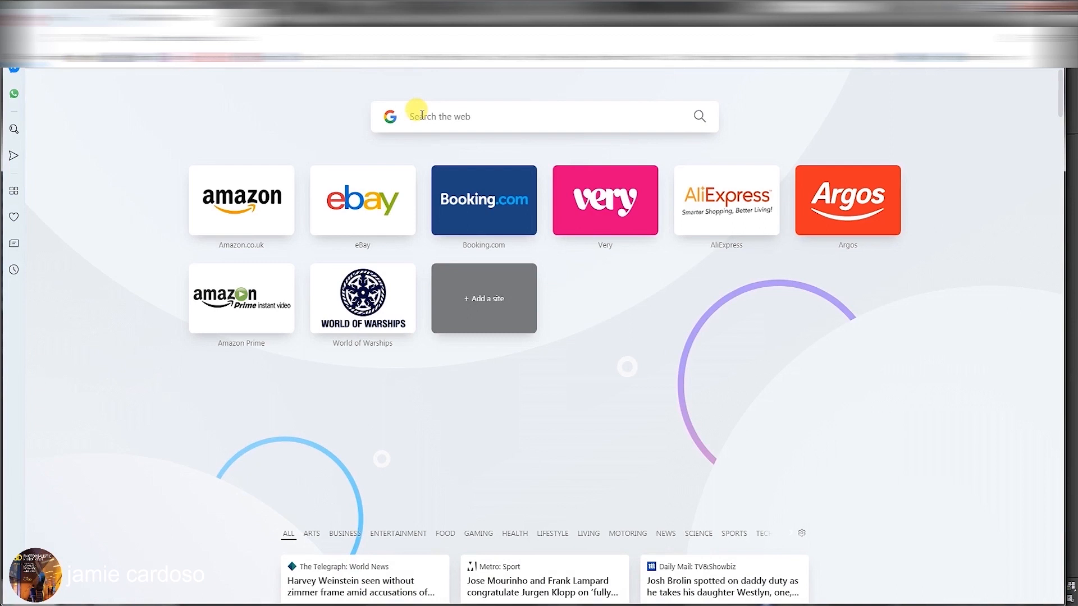
# Switch to the web browser, search for 3dbee and open the 3dBee.it asset library website.
pyautogui.click(421, 115)
pyautogui.write('3d')
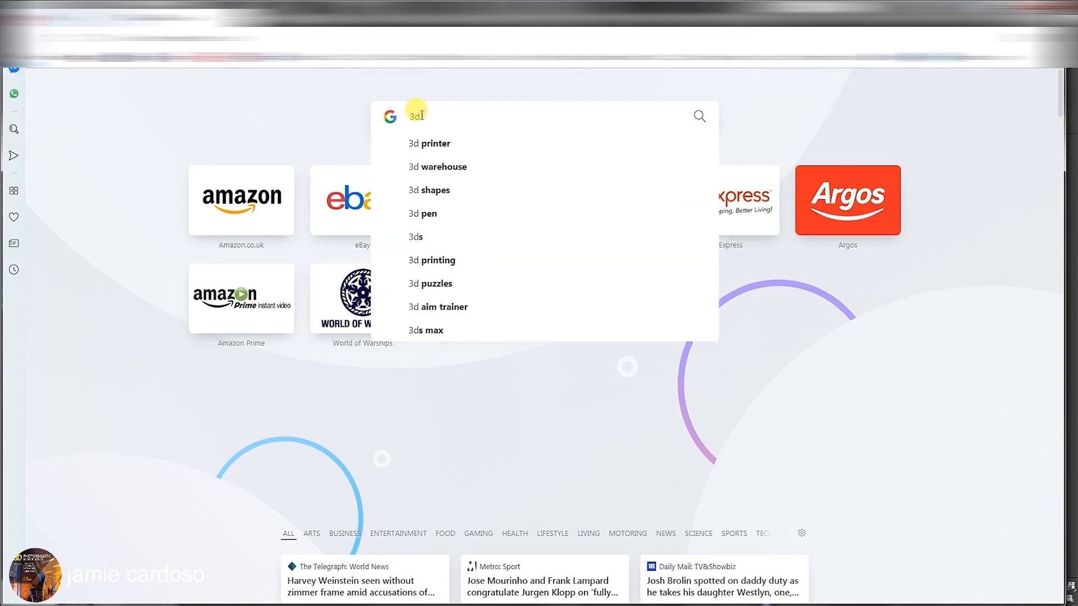
pyautogui.write(' bee')
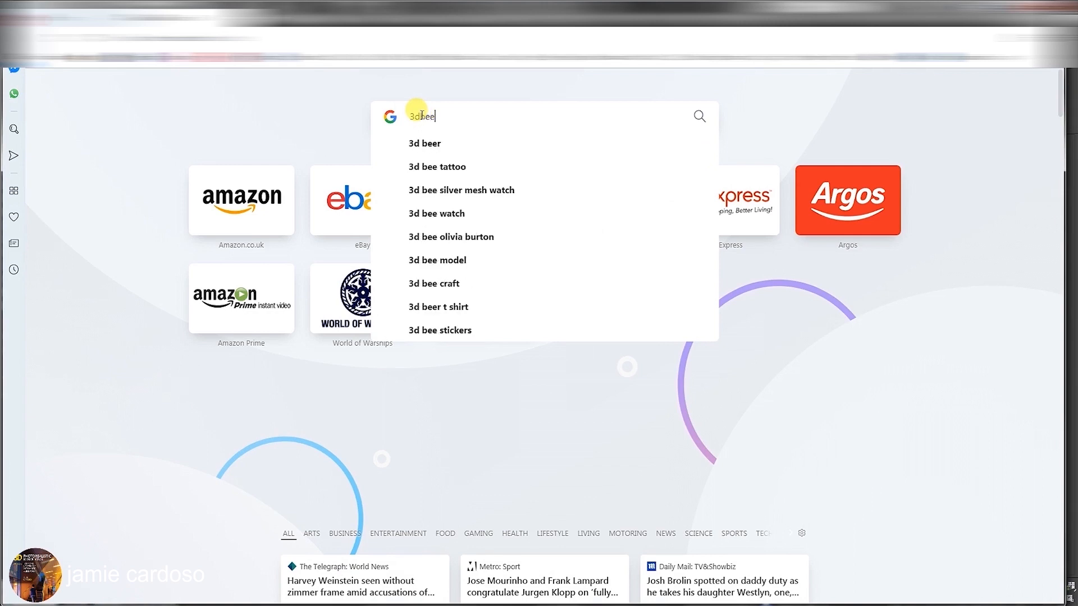
pyautogui.press('Return')
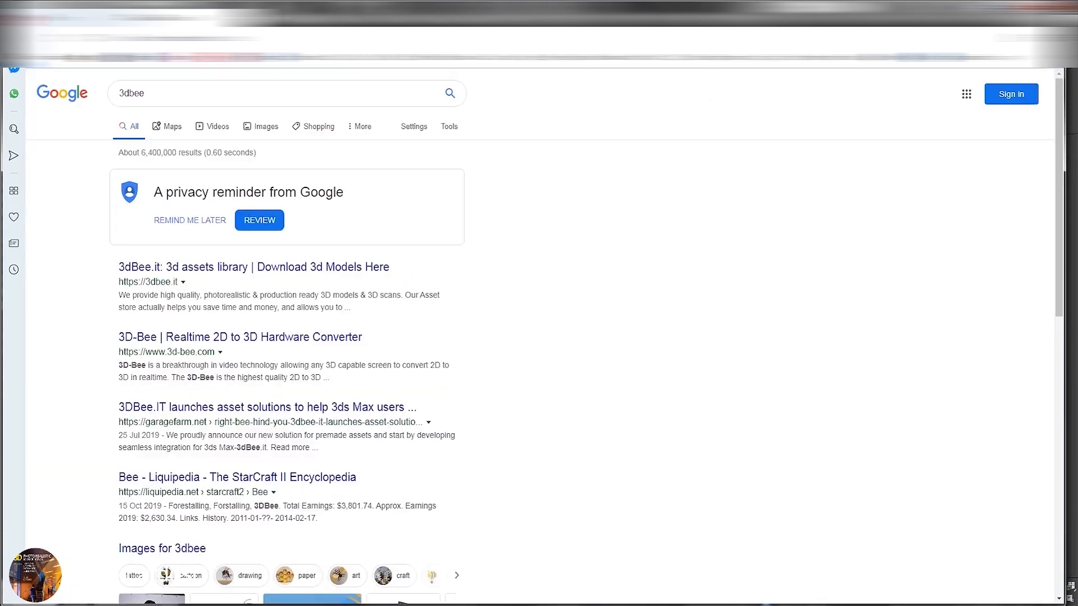
pyautogui.click(212, 270)
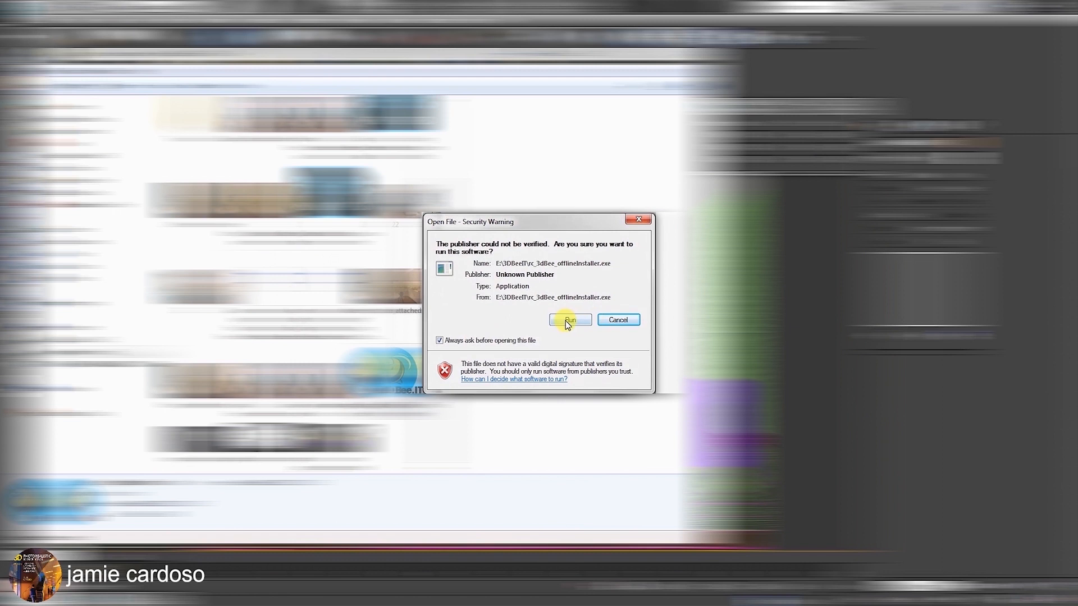
pyautogui.click(565, 321)
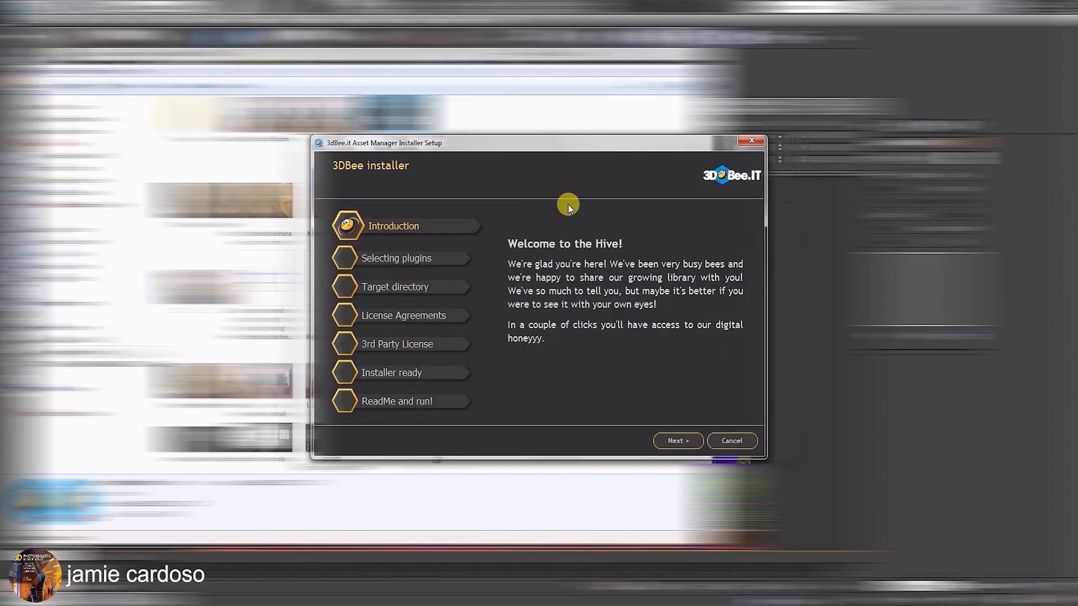
# Install the 3dBee.it Asset Manager with its 3ds Max 2016 plugin in the default target directory, accepting the Terms of Service.
pyautogui.click(677, 442)
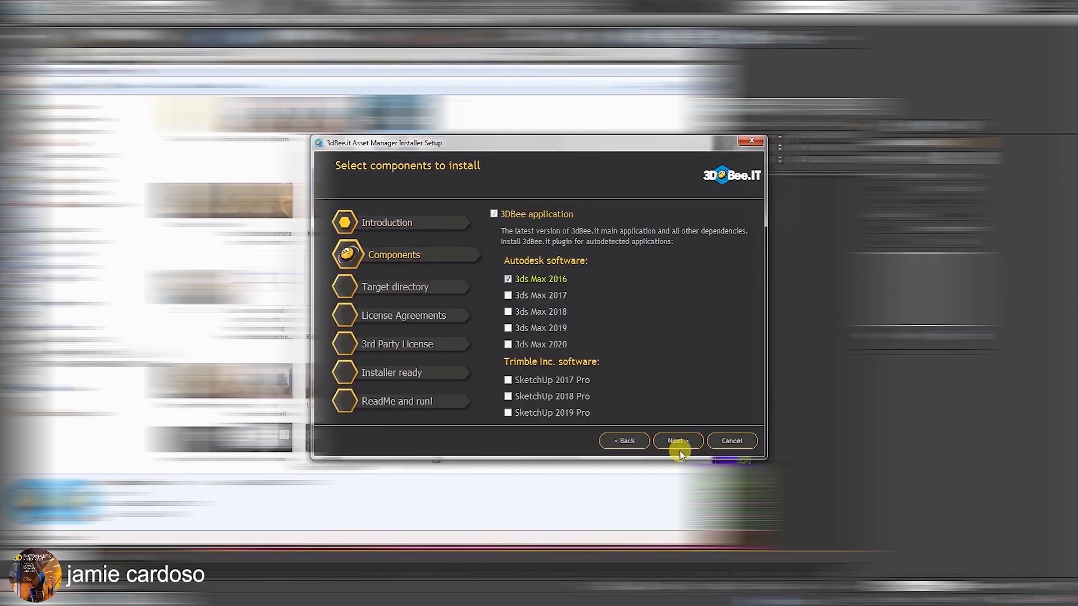
pyautogui.click(678, 442)
pyautogui.click(676, 441)
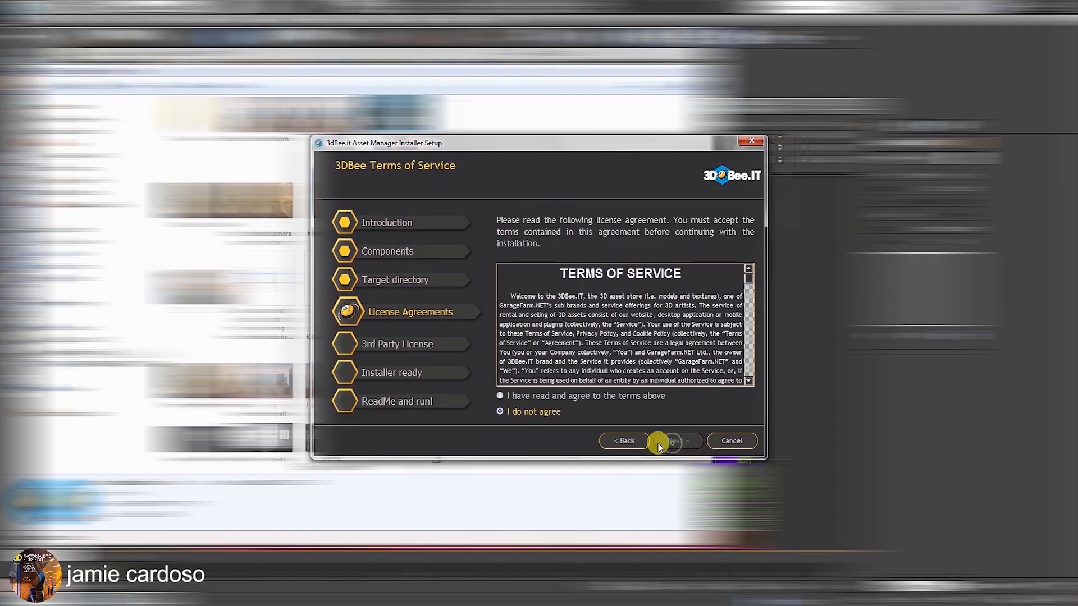
pyautogui.click(500, 396)
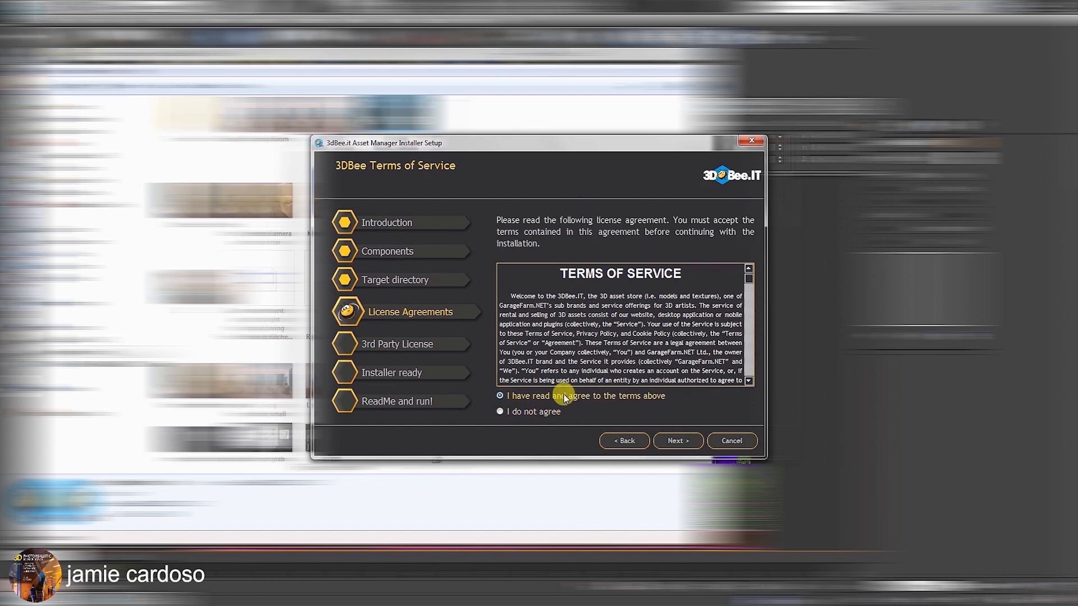
pyautogui.click(678, 441)
pyautogui.click(682, 439)
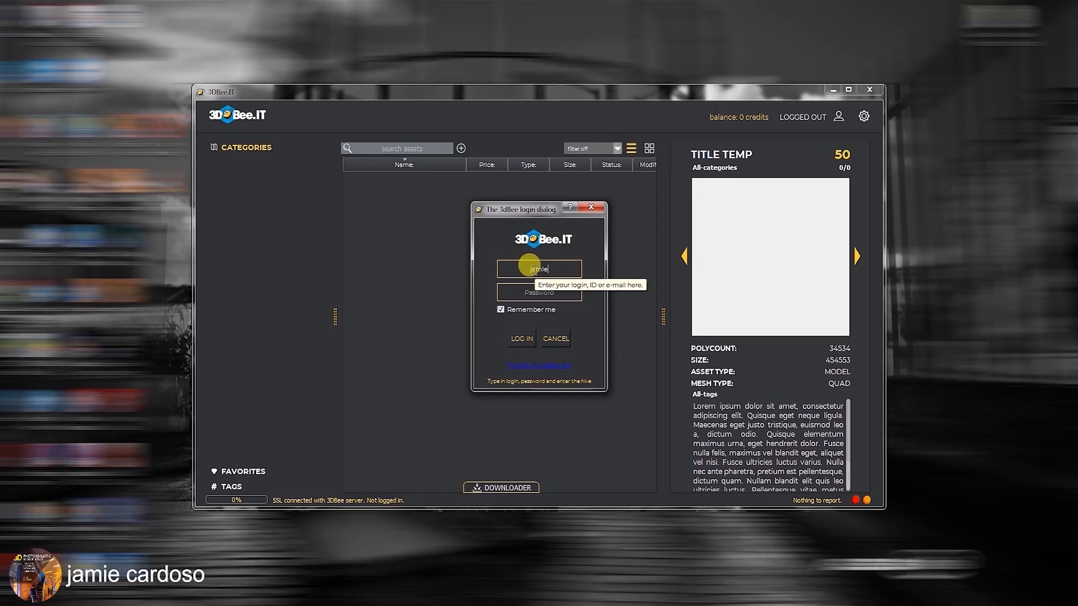
# Log in to the 3DBee.IT asset manager with the account credentials and show the asset library as thumbnails.
pyautogui.click(549, 338)
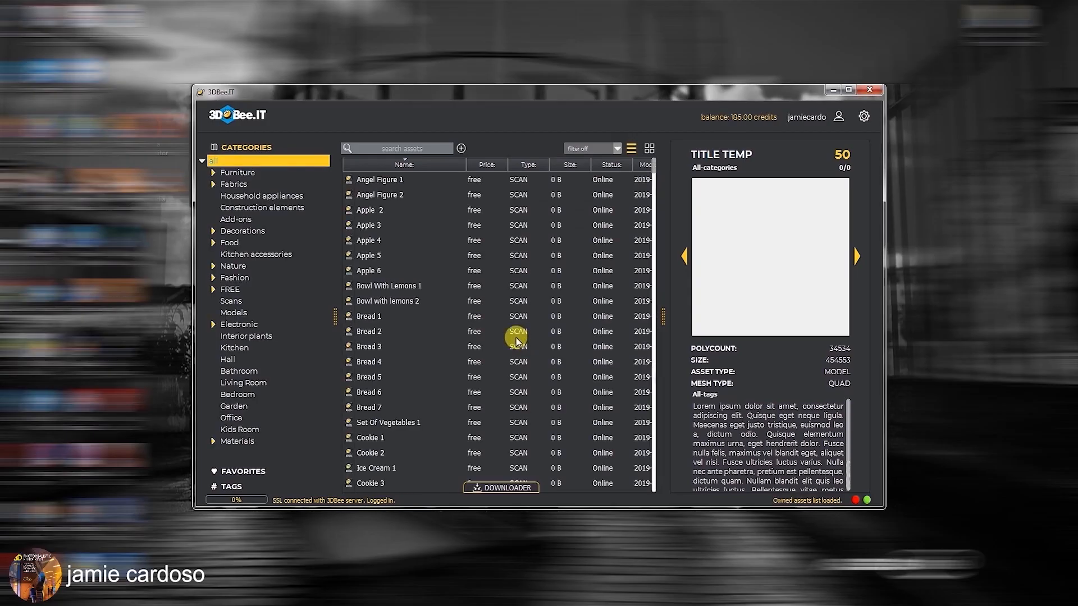
pyautogui.click(375, 179)
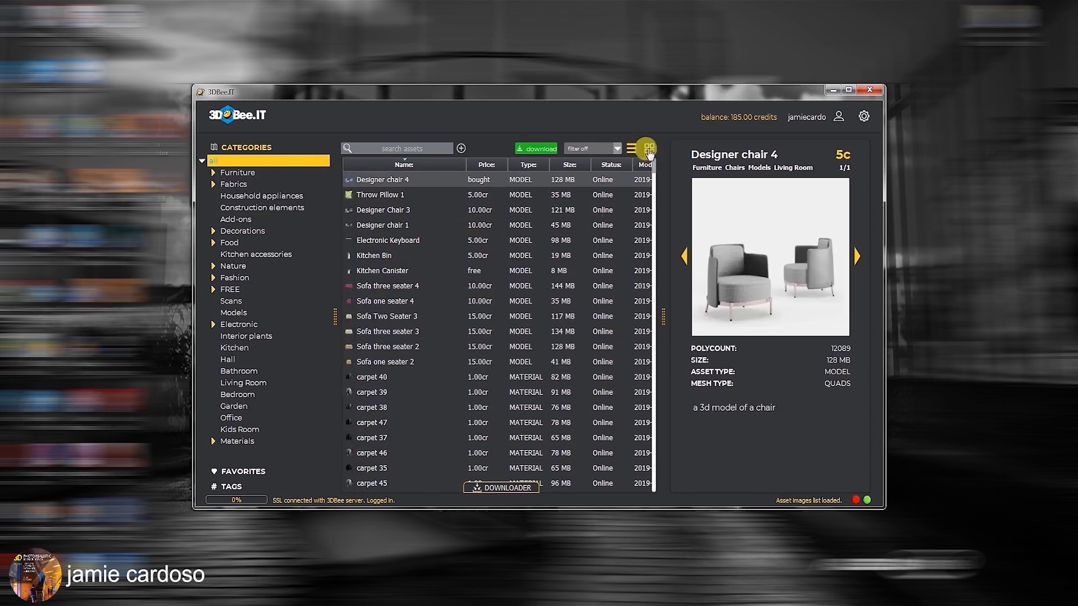
pyautogui.click(649, 149)
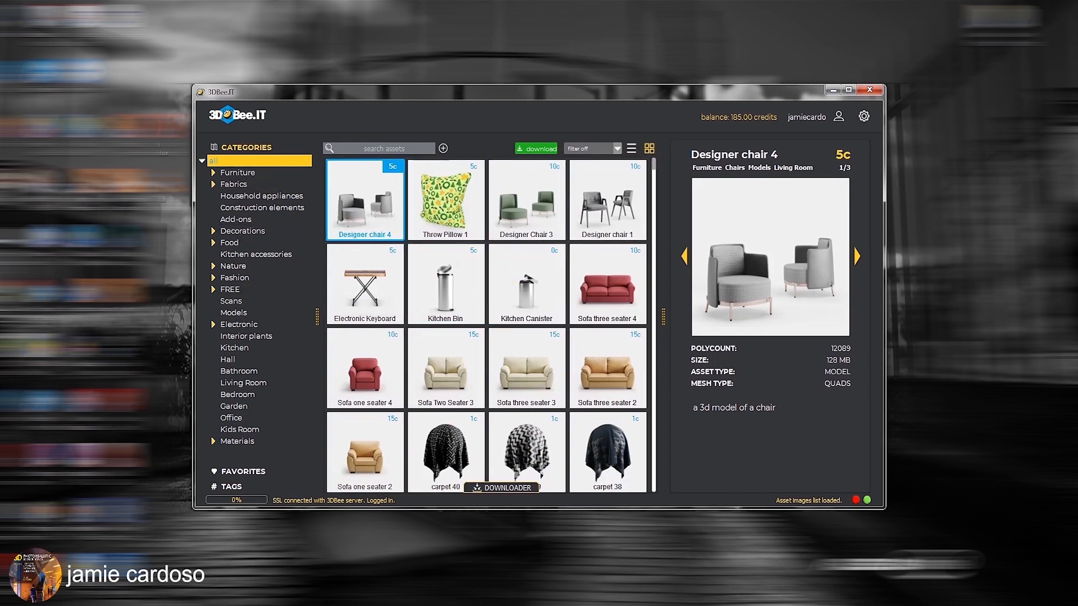
# Browse the previews and details of the pillow, designer chair, sofa, keyboard and kitchen bin assets.
pyautogui.click(452, 205)
pyautogui.click(542, 210)
pyautogui.click(586, 206)
pyautogui.click(620, 284)
pyautogui.click(396, 285)
pyautogui.click(469, 286)
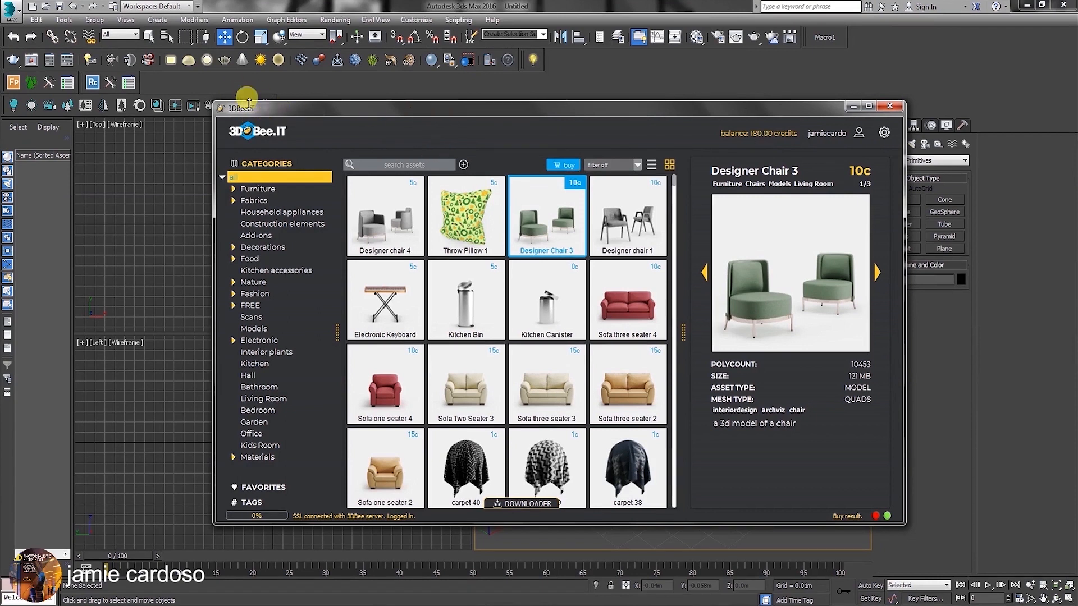
# Reposition the asset manager over 3ds Max, filter the library to purchased assets, and turn the filter off again.
pyautogui.moveTo(259, 110); pyautogui.dragTo(239, 104)
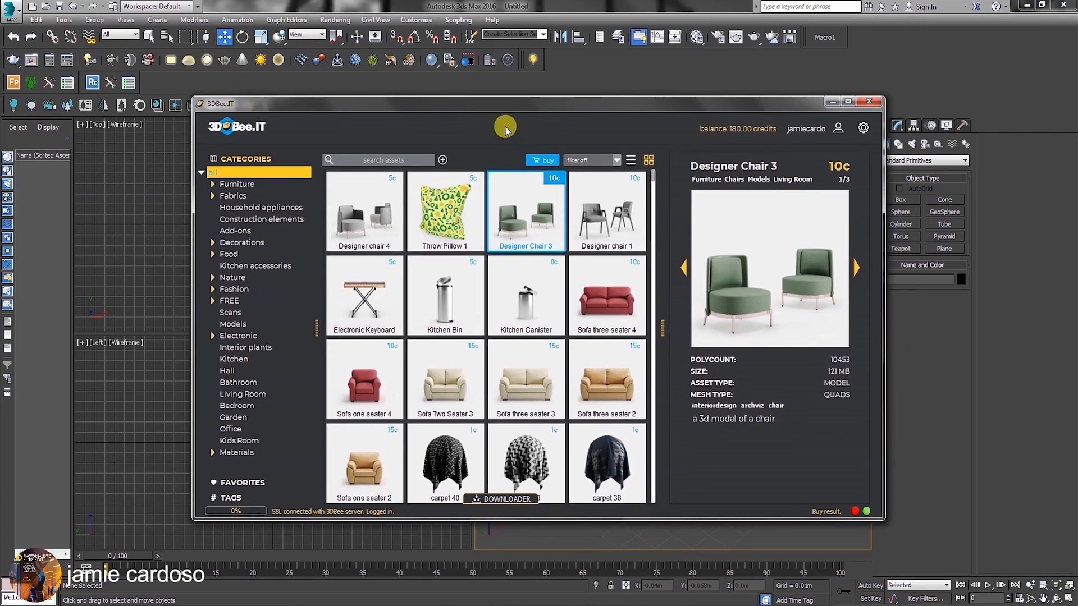
pyautogui.moveTo(513, 104); pyautogui.dragTo(546, 90)
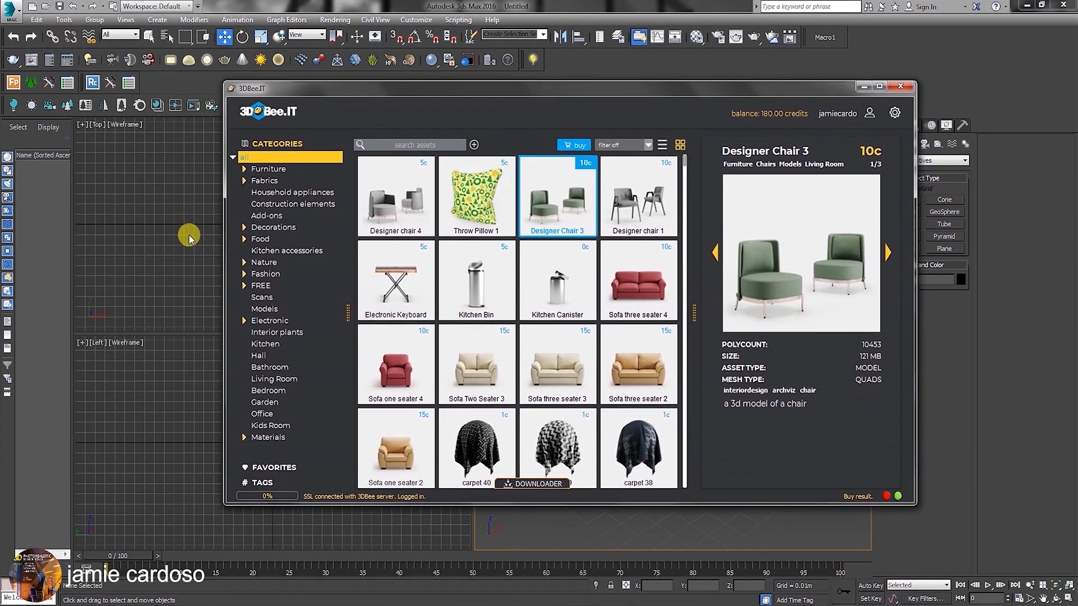
pyautogui.moveTo(488, 88); pyautogui.dragTo(544, 107)
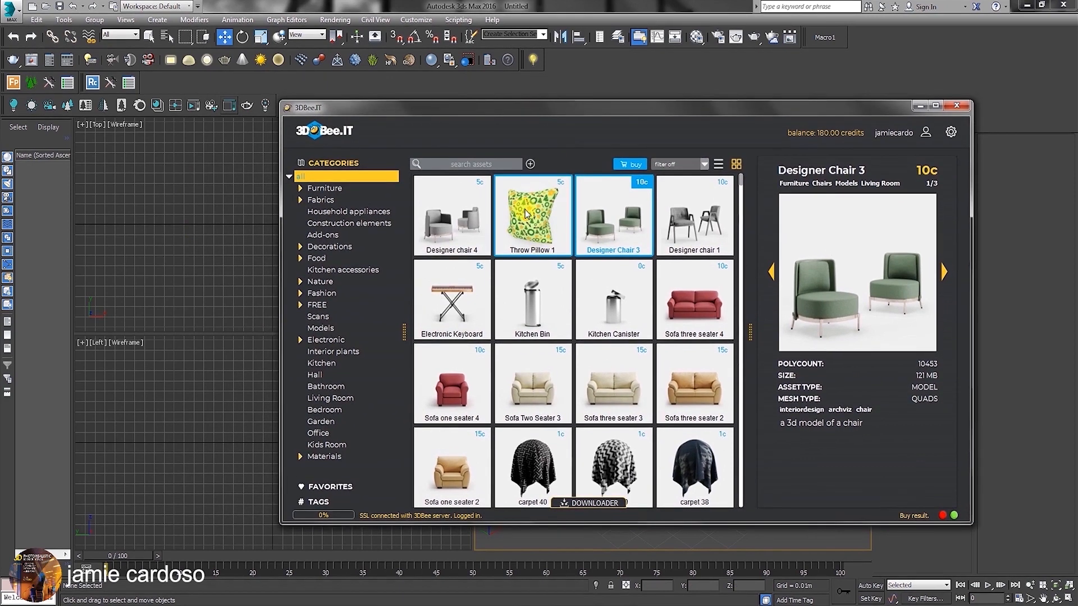
pyautogui.click(702, 163)
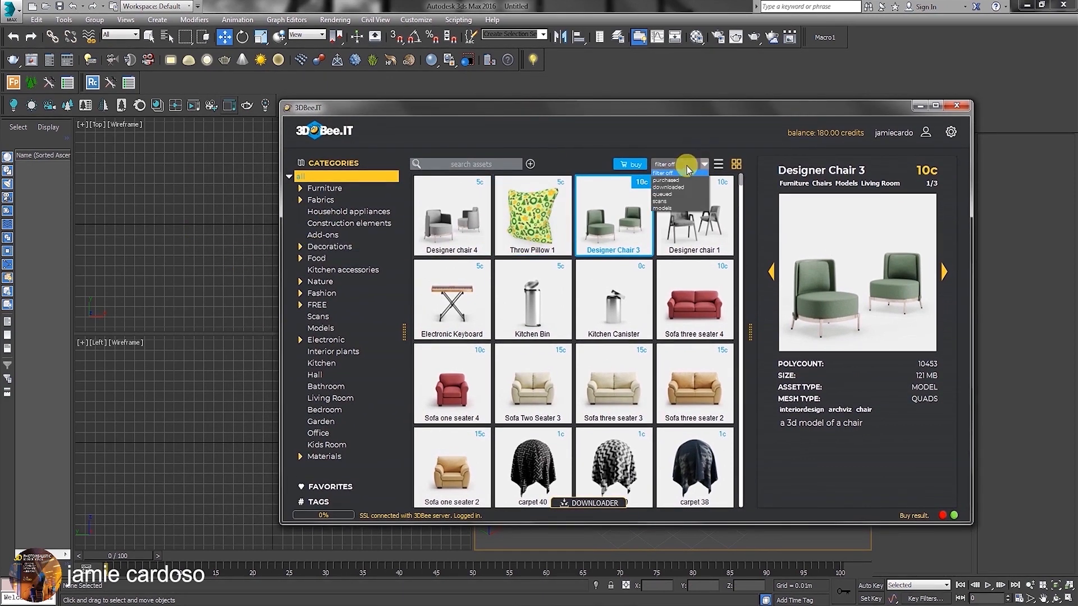
pyautogui.click(668, 180)
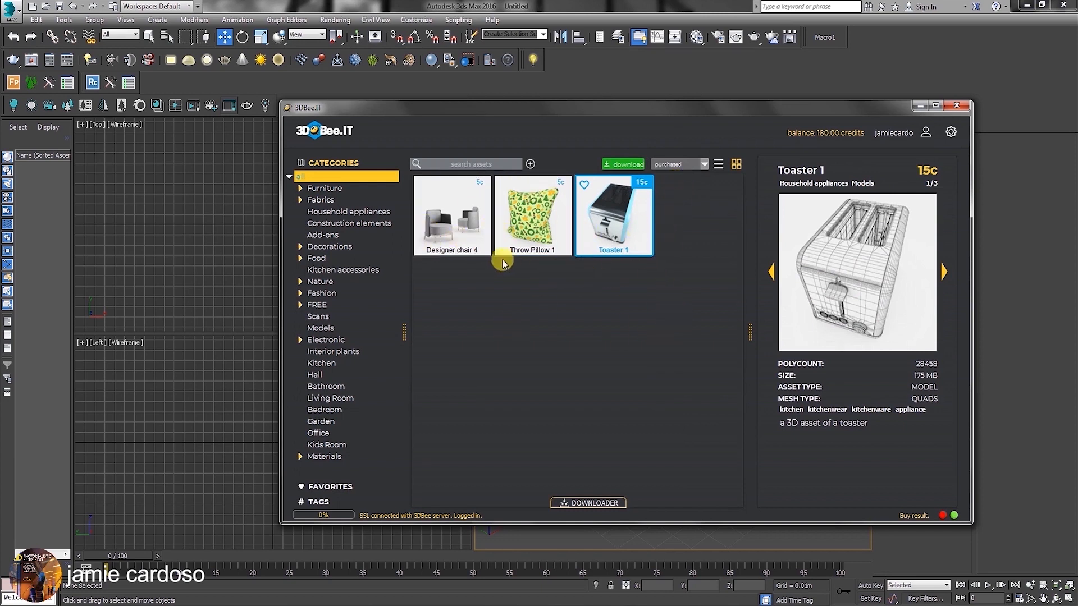
pyautogui.click(692, 163)
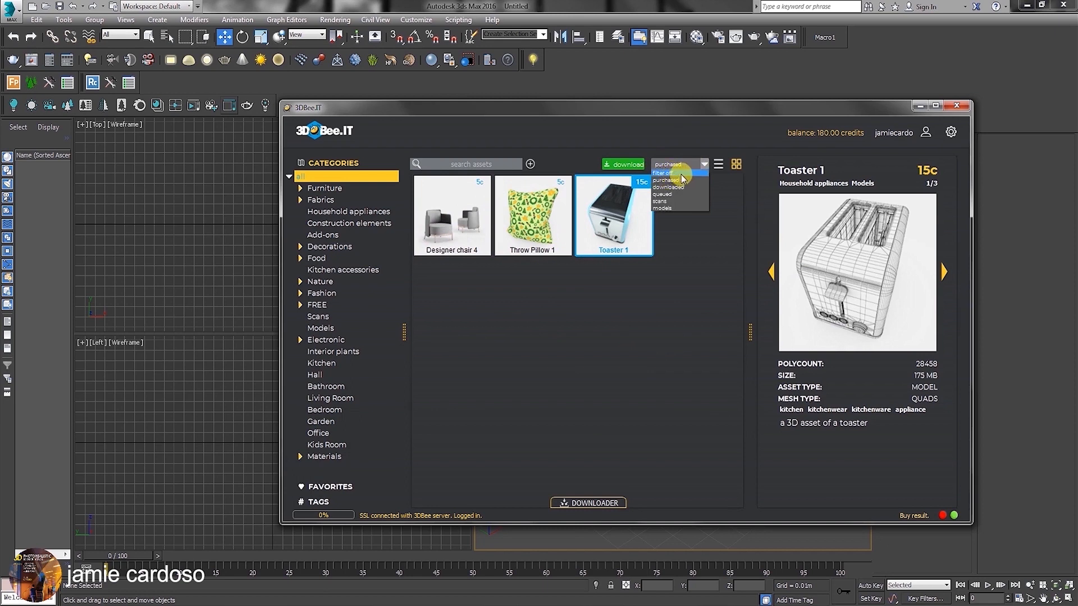
pyautogui.click(674, 173)
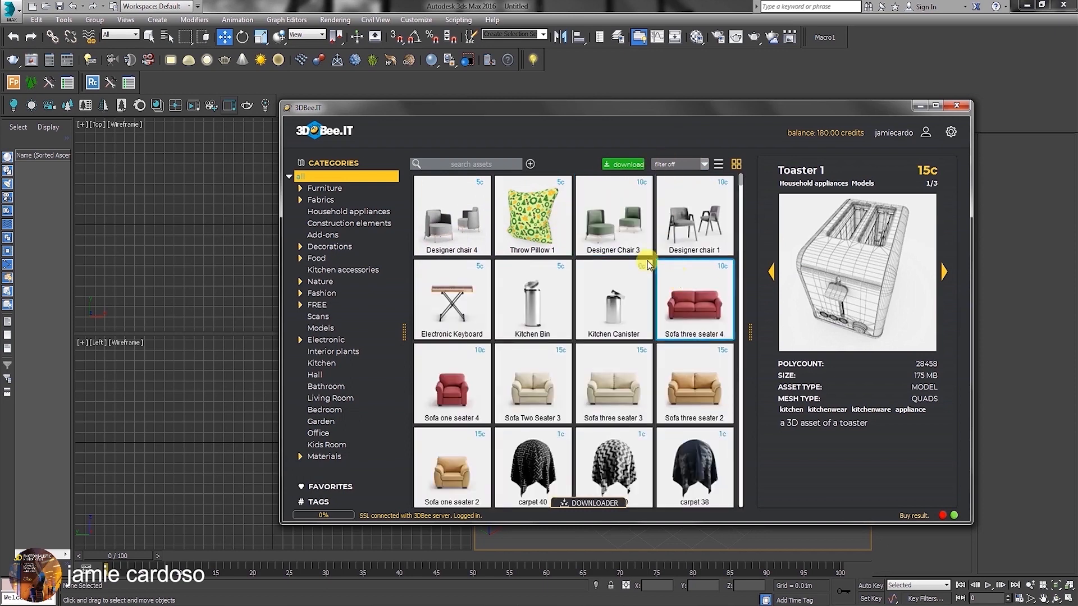
# Buy the Designer Chair 3 asset with Use real money enabled, and open the downloader to view its download.
pyautogui.click(596, 213)
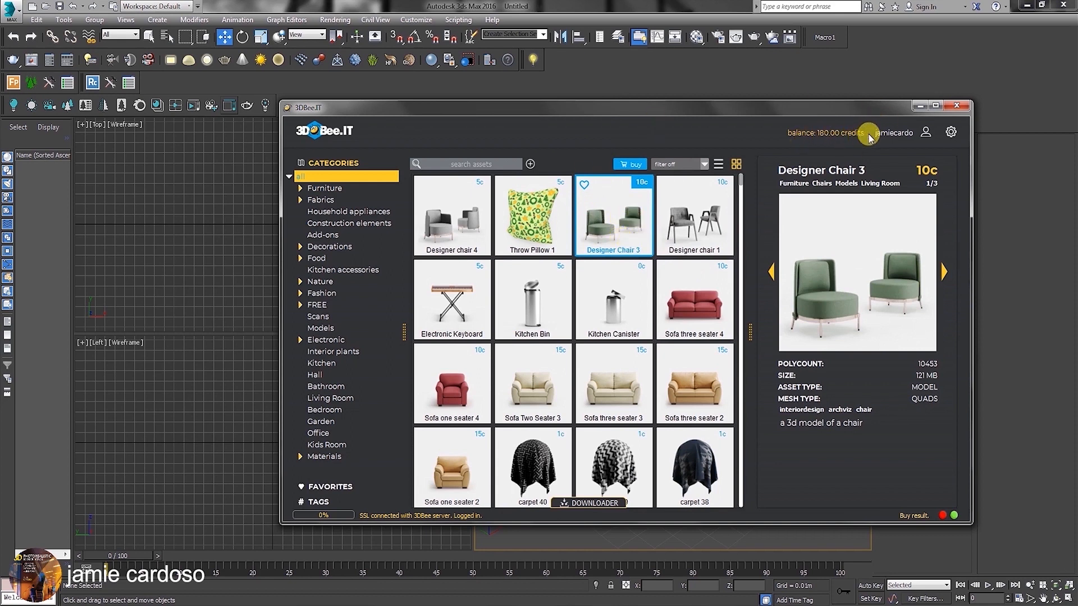
pyautogui.rightClick(611, 218)
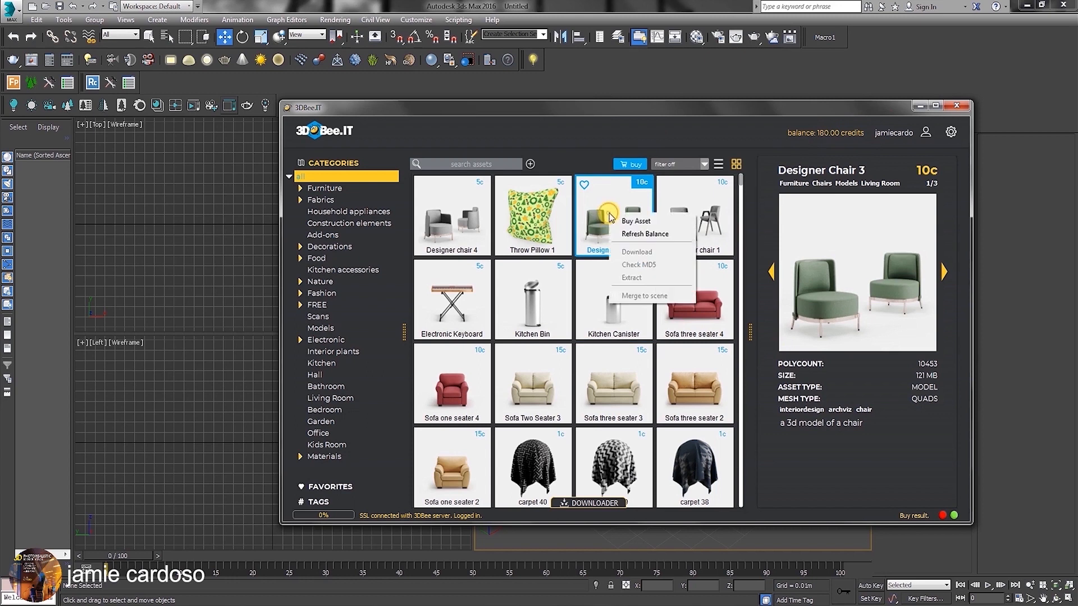
pyautogui.click(640, 221)
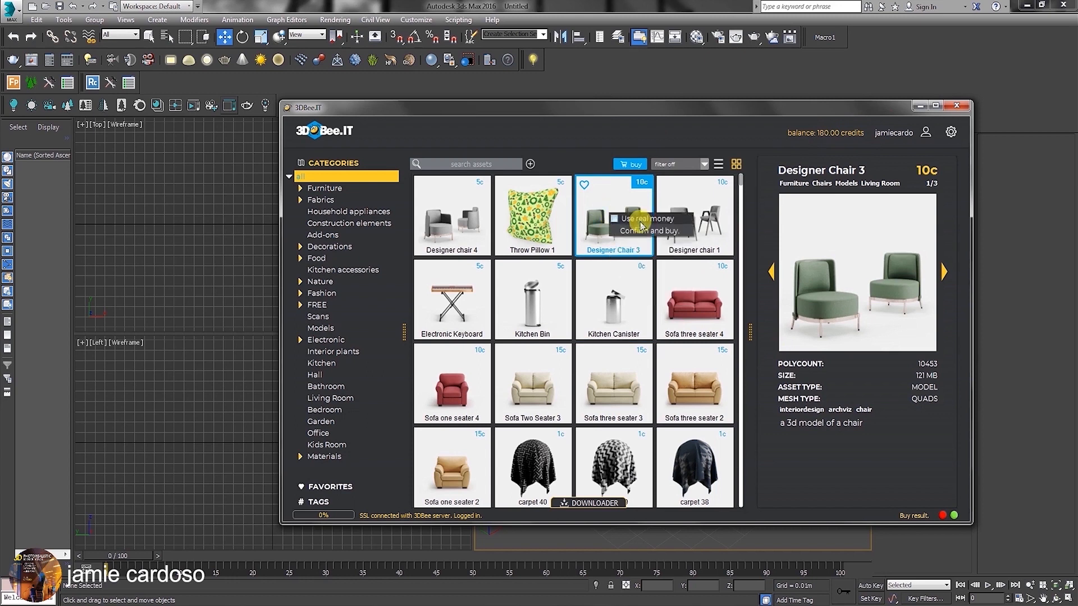
pyautogui.click(613, 219)
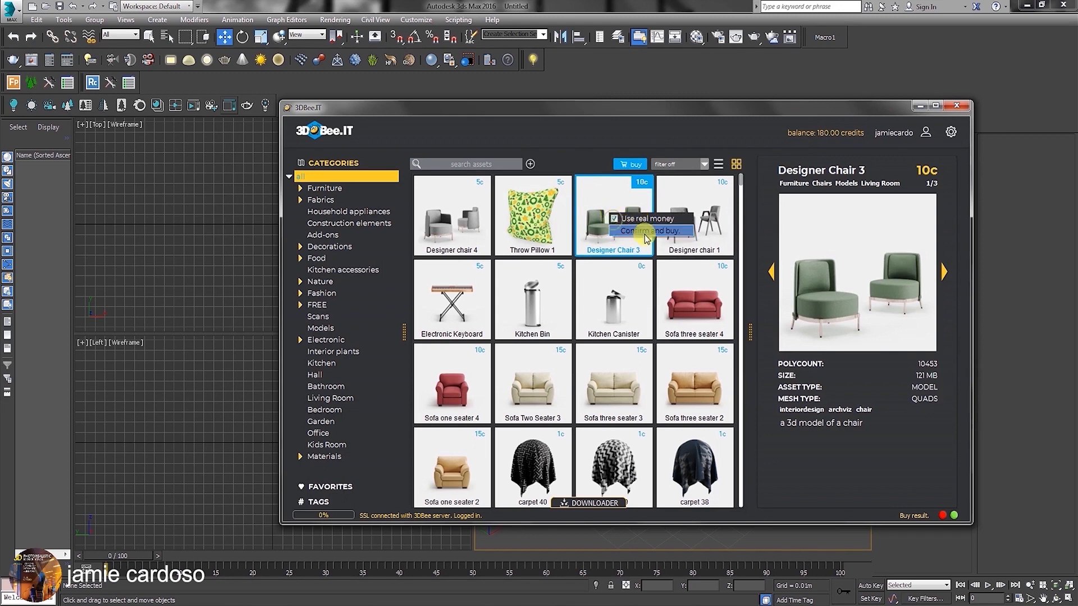
pyautogui.click(647, 232)
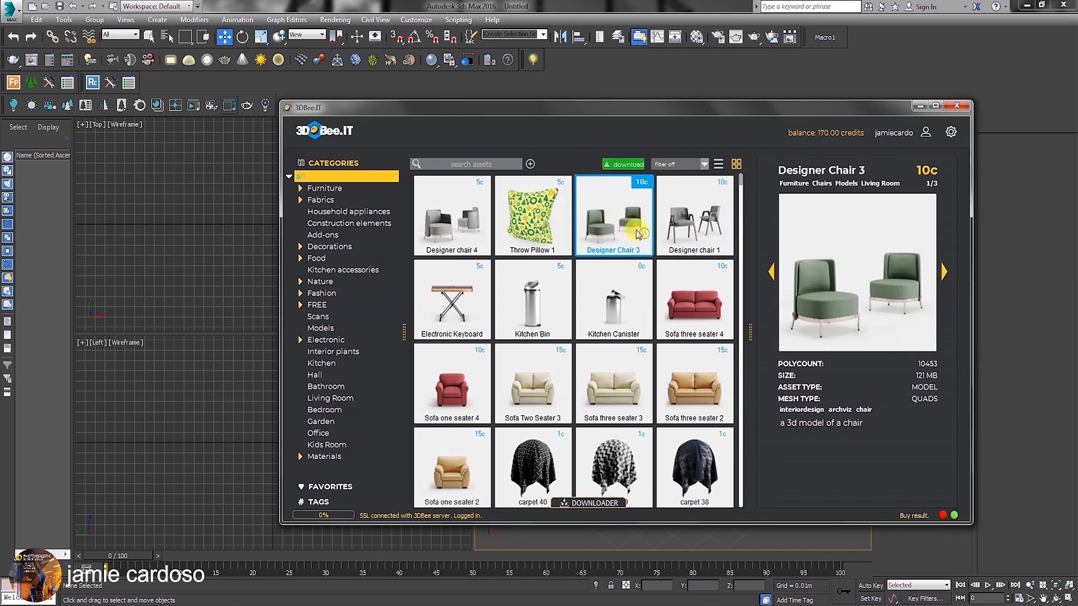
pyautogui.click(587, 506)
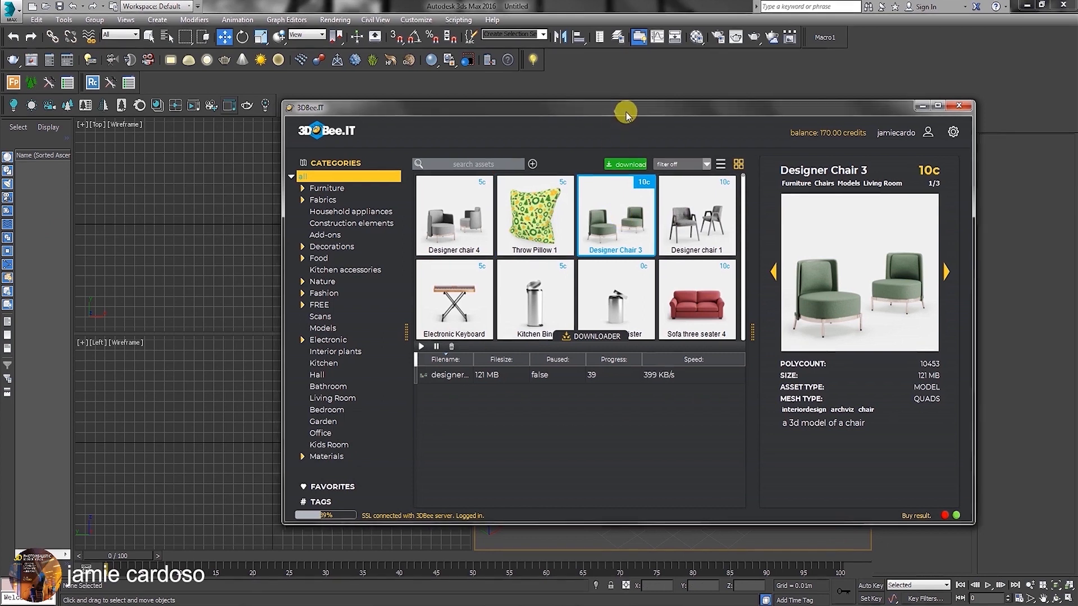
# Merge the purchased Throw Pillow 1 asset from the library into the Top view of the empty 3ds Max scene.
pyautogui.moveTo(621, 111); pyautogui.dragTo(642, 112)
pyautogui.moveTo(567, 217); pyautogui.dragTo(218, 239)
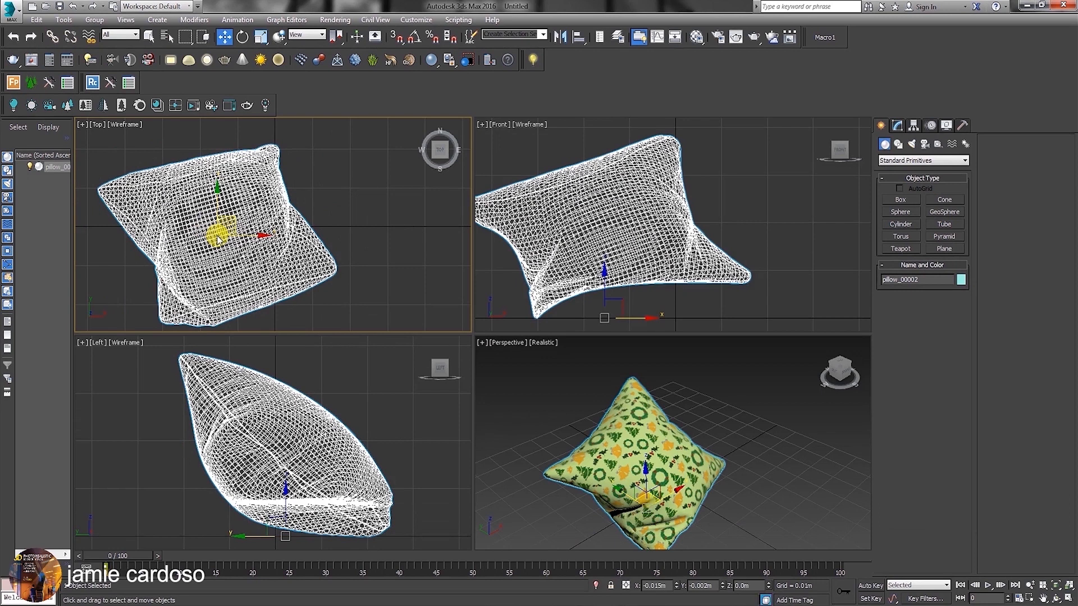
# Open Asset Tracking for the pillow scene and check the status and full paths of its texture maps.
pyautogui.moveTo(622, 437); pyautogui.dragTo(630, 413, button='middle')
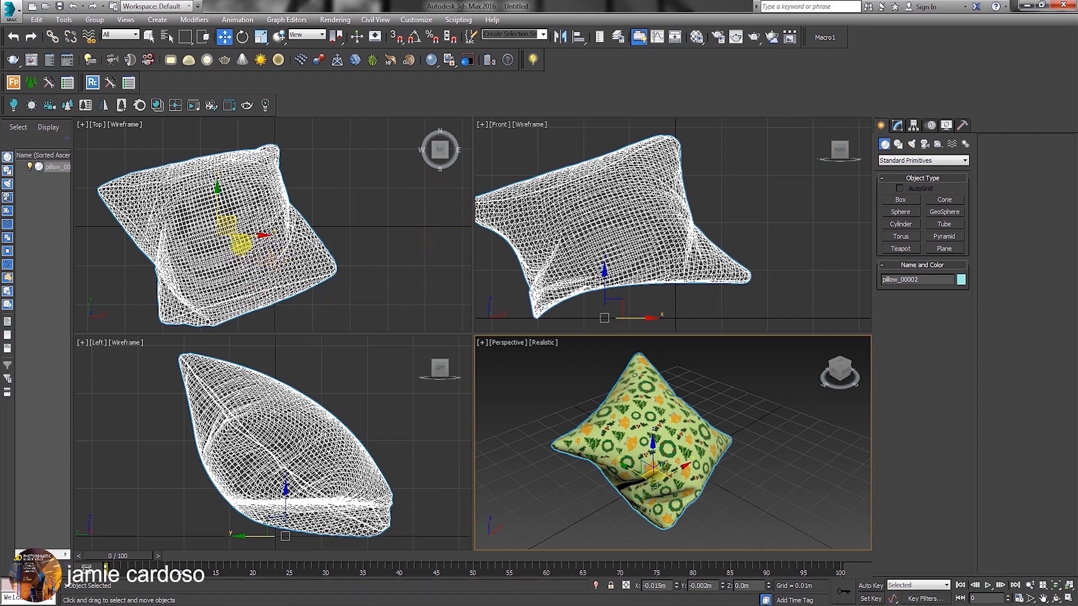
pyautogui.click(10, 8)
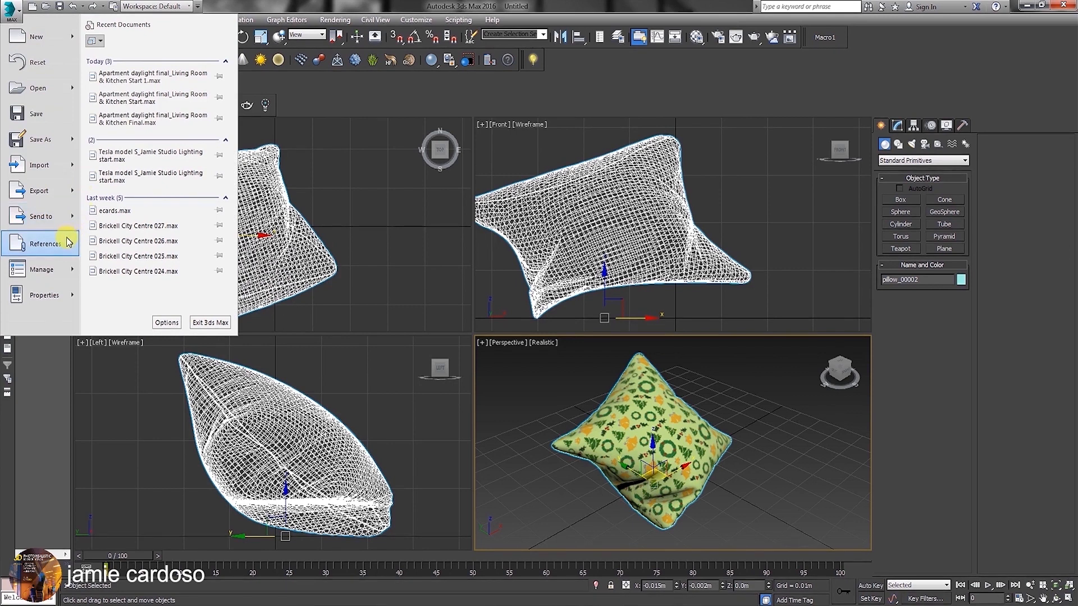
pyautogui.moveTo(65, 243)
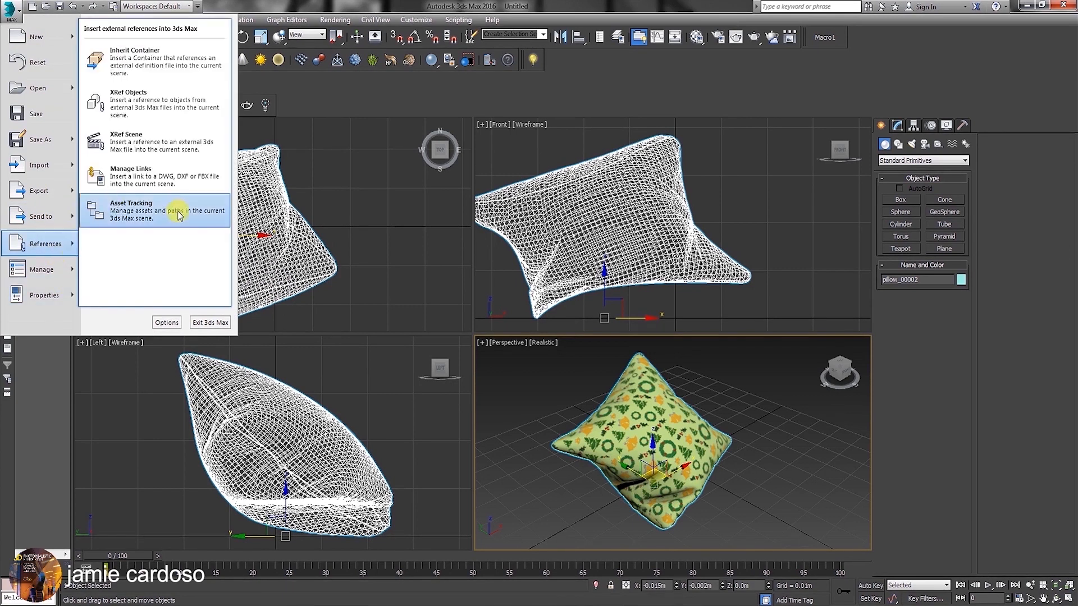
pyautogui.click(148, 203)
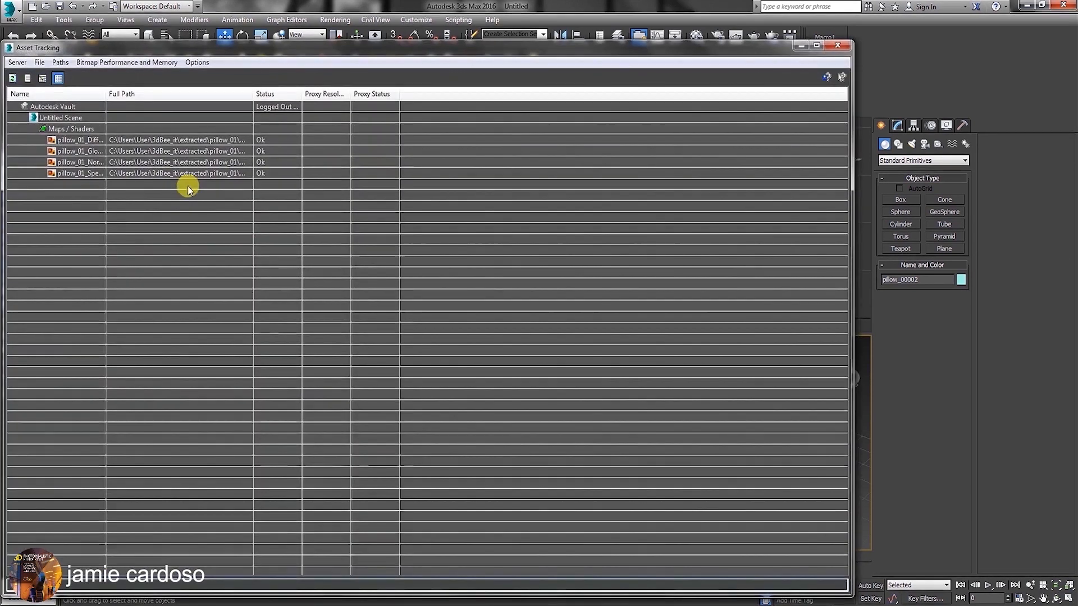
pyautogui.click(265, 139)
pyautogui.click(270, 151)
pyautogui.click(271, 161)
pyautogui.click(272, 172)
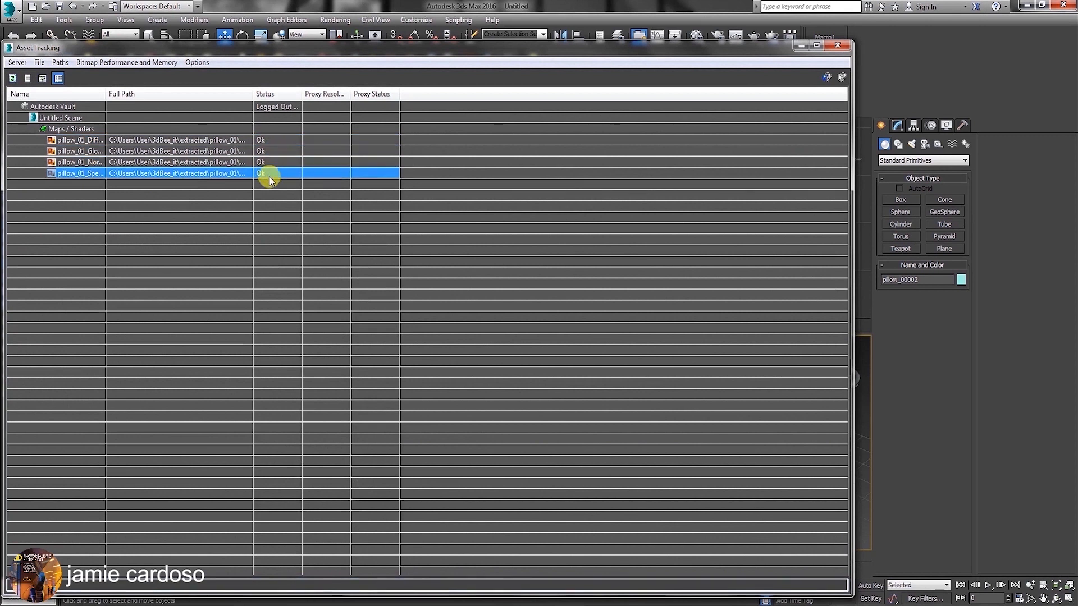
pyautogui.moveTo(342, 53); pyautogui.dragTo(491, 78)
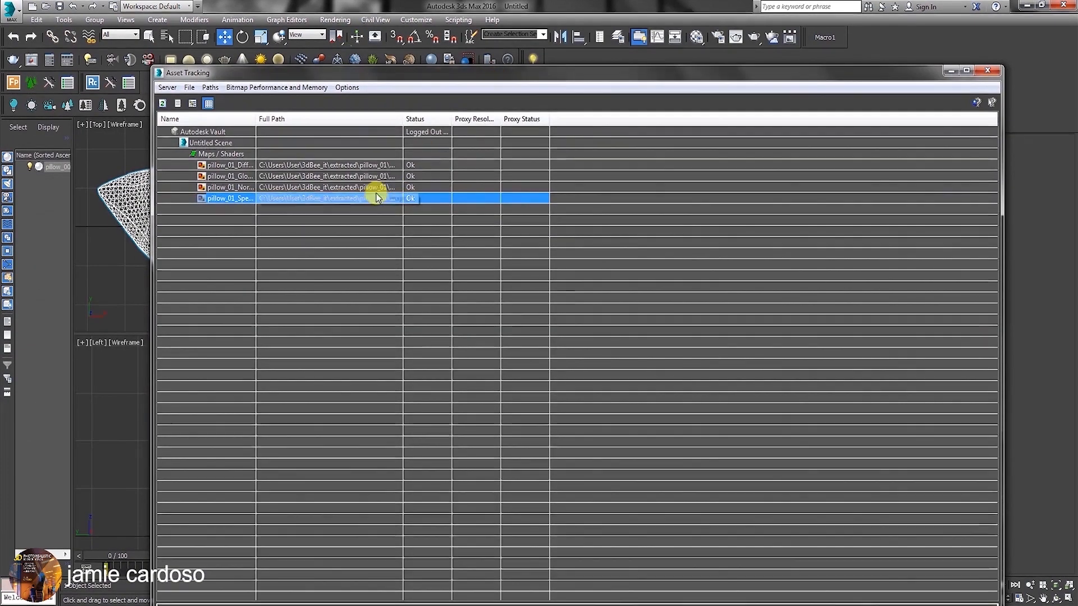
pyautogui.click(378, 165)
pyautogui.click(380, 175)
pyautogui.click(384, 197)
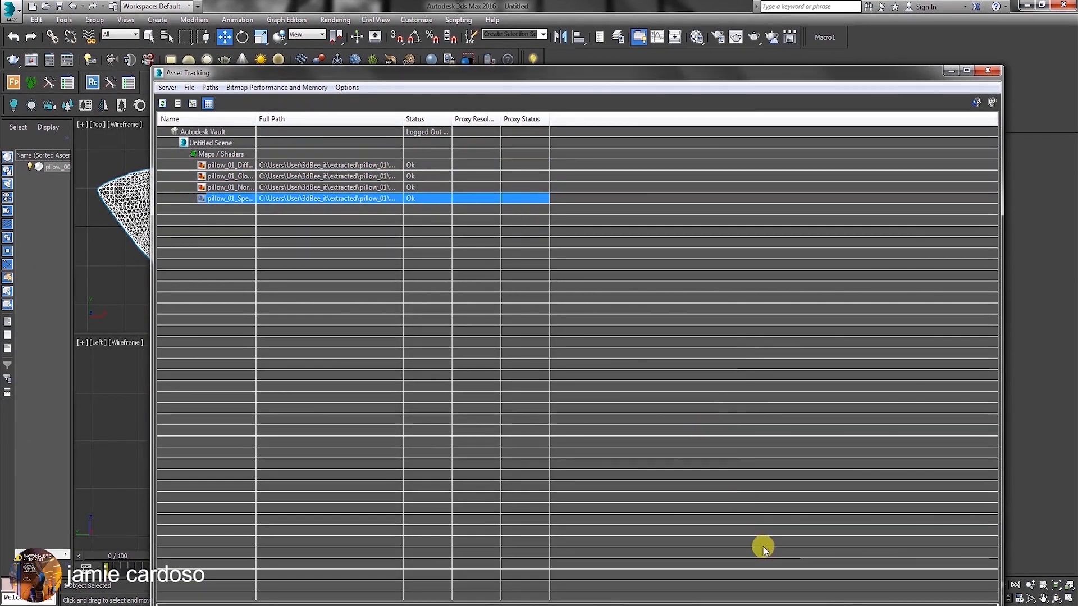
# Switch to the living room scene and move the merged chair to the carpet's corner at X -14.533 m, Y 65.498 m.
pyautogui.click(865, 605)
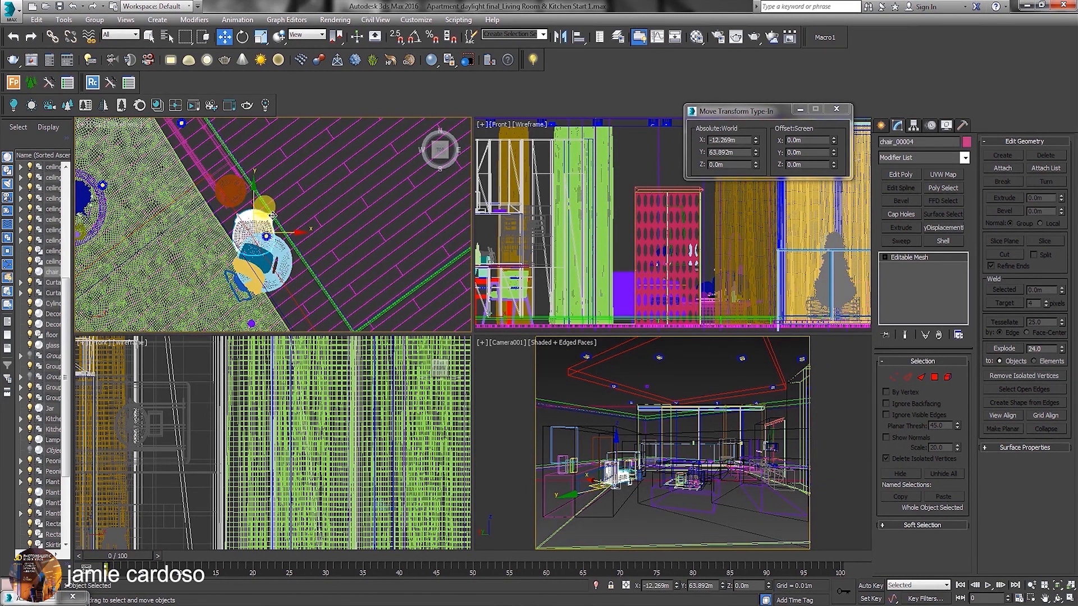
pyautogui.moveTo(273, 215); pyautogui.dragTo(327, 202)
pyautogui.scroll(-5, 368, 233)
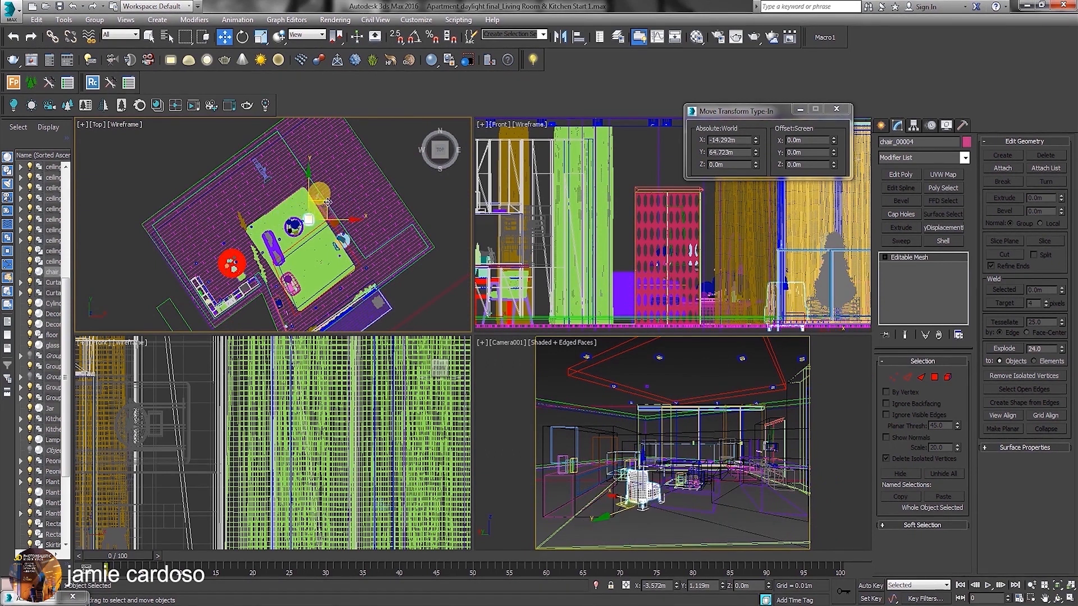
pyautogui.scroll(5, 328, 239)
pyautogui.moveTo(288, 166); pyautogui.dragTo(272, 129)
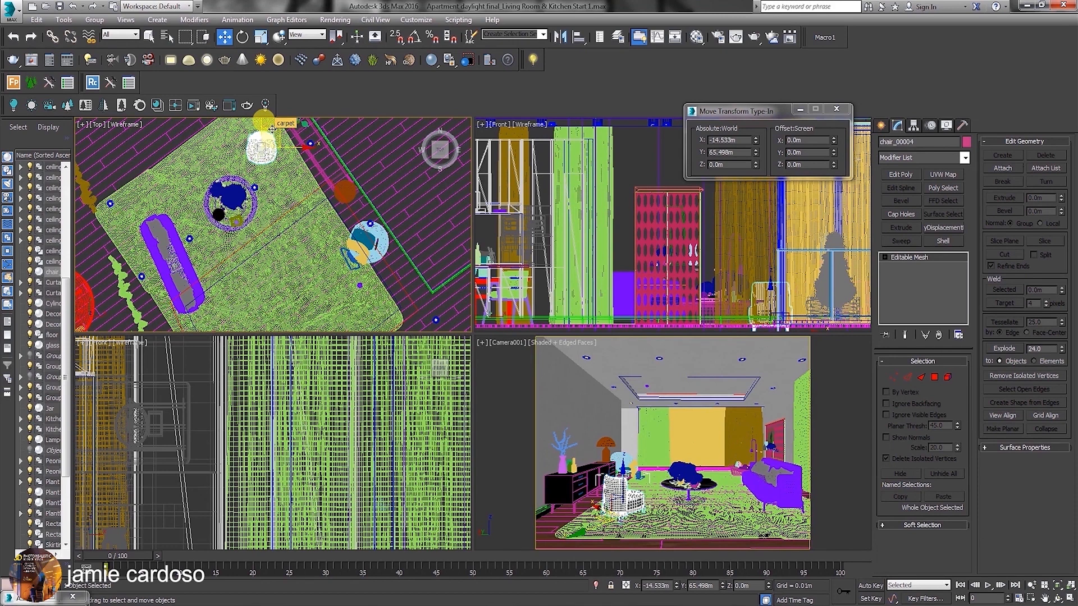
# Raise the chair to Z 0.121 m so its legs rest on the carpet, and shift it to X -14.61 m.
pyautogui.scroll(6, 633, 260)
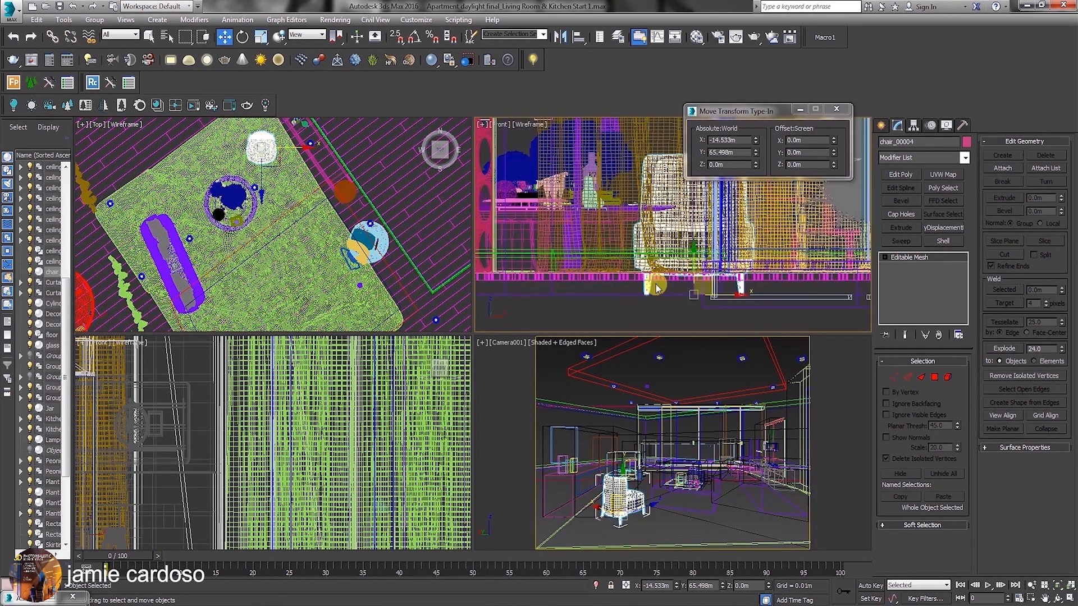
pyautogui.moveTo(633, 259); pyautogui.dragTo(633, 252)
pyautogui.scroll(5, 633, 290)
pyautogui.moveTo(624, 230); pyautogui.dragTo(716, 269, button='middle')
pyautogui.moveTo(708, 267); pyautogui.dragTo(711, 264)
pyautogui.scroll(-5, 668, 279)
pyautogui.moveTo(694, 281); pyautogui.dragTo(695, 272, button='middle')
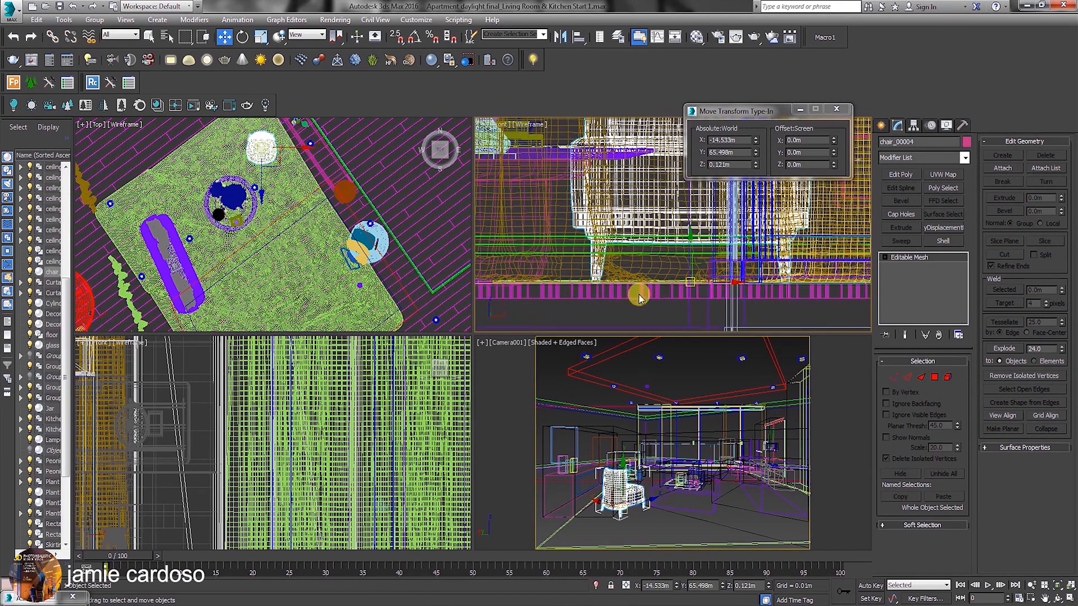
pyautogui.moveTo(298, 151); pyautogui.dragTo(332, 209, button='middle')
pyautogui.moveTo(328, 207); pyautogui.dragTo(323, 206)
pyautogui.scroll(-2, 313, 187)
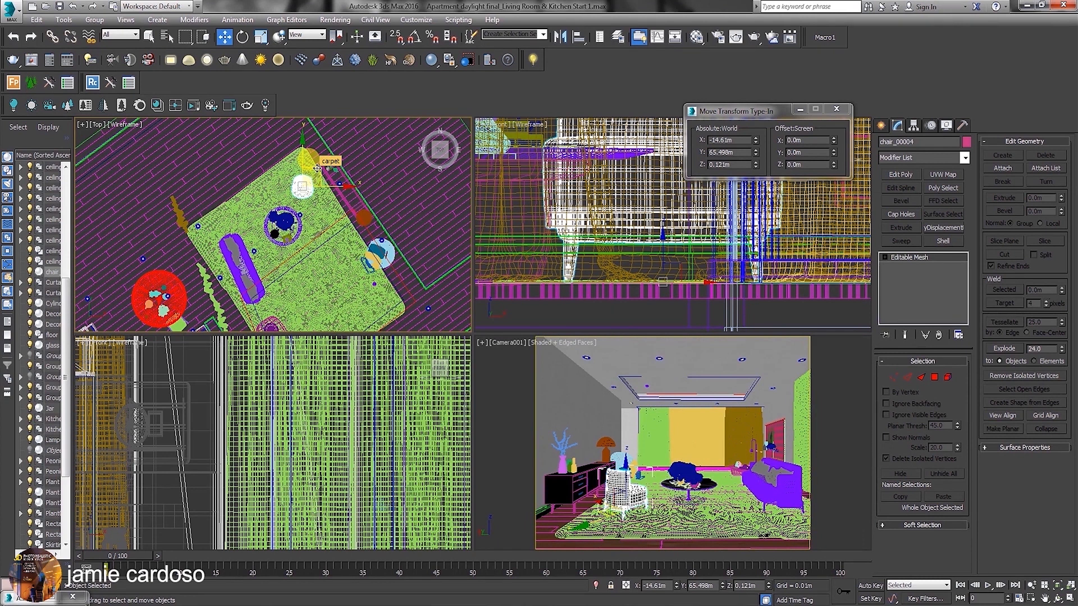
# Clone the chair as a single copy named chair_005 near the carpet's other corner, beside the wicker chair.
pyautogui.moveTo(317, 168)
pyautogui.keyDown('shift'); pyautogui.mouseDown()
pyautogui.moveTo(351, 239)
pyautogui.moveTo(391, 280)
pyautogui.mouseUp(); pyautogui.keyUp('shift')
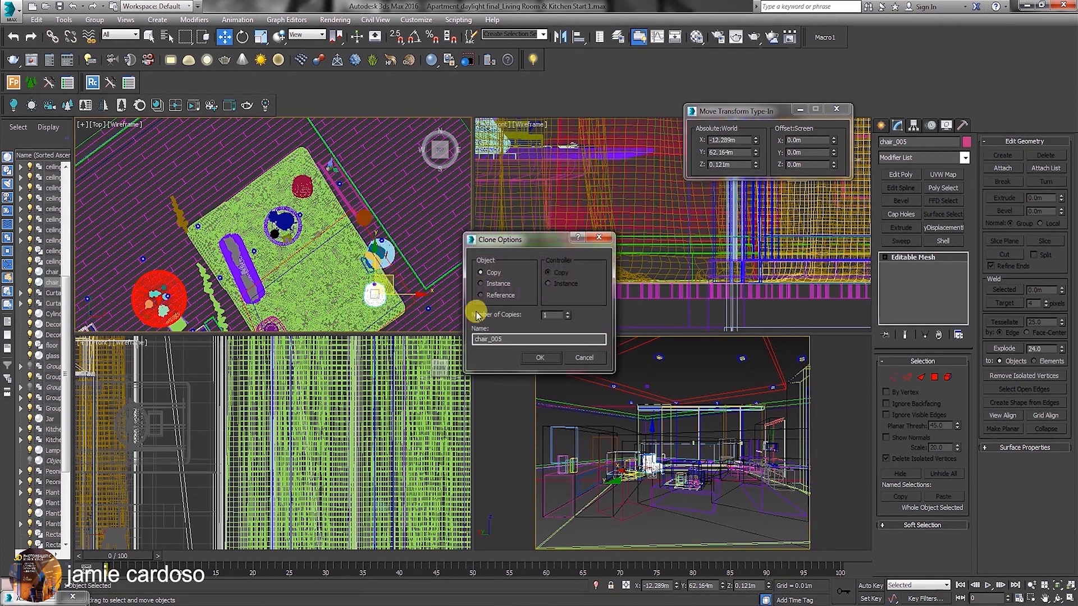
pyautogui.click(539, 358)
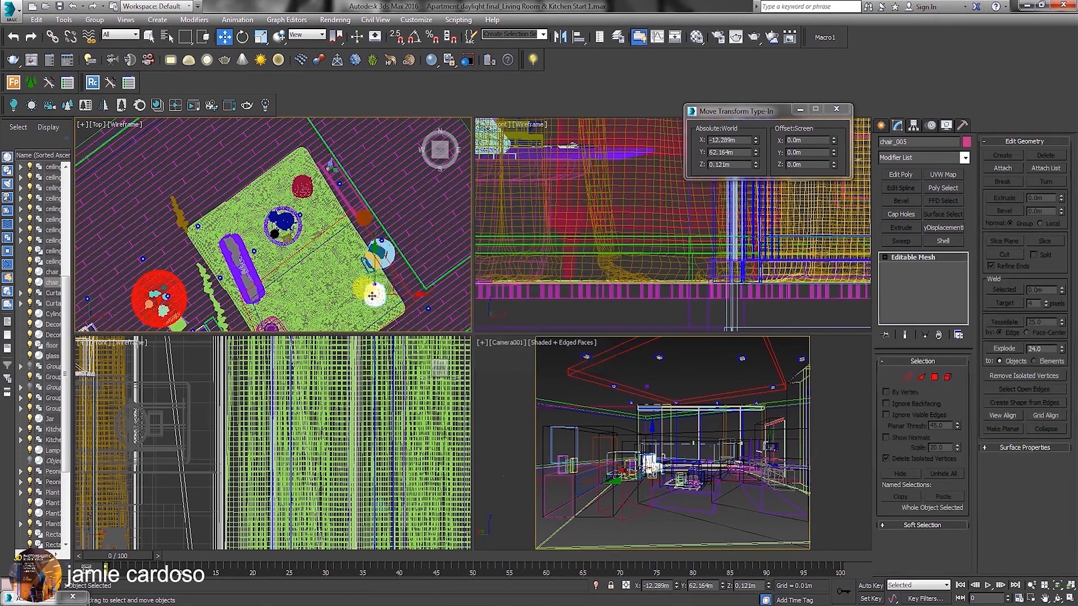
# Rotate the copied chair in the Top view and move it to X -12.167 m, Y 61.847 m.
pyautogui.rightClick(368, 293)
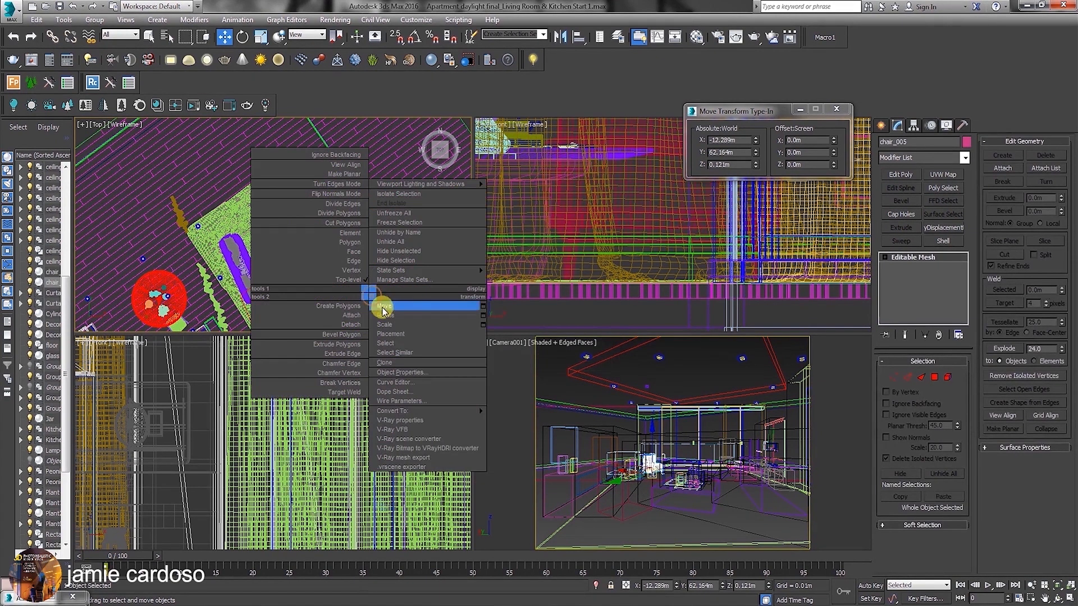
pyautogui.click(385, 314)
pyautogui.moveTo(407, 266); pyautogui.dragTo(414, 336)
pyautogui.rightClick(372, 263)
pyautogui.click(387, 275)
pyautogui.moveTo(391, 275); pyautogui.dragTo(394, 287)
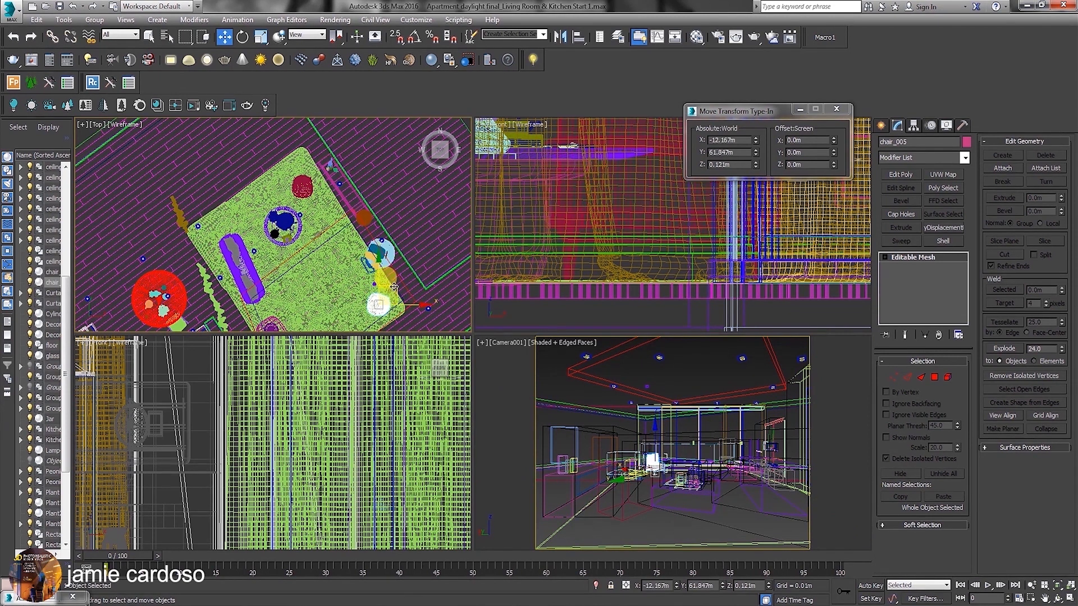
# Select the carpet together with both chairs and isolate them from the rest of the scene.
pyautogui.keyDown('ctrl'); pyautogui.click(394, 287); pyautogui.keyUp('ctrl')
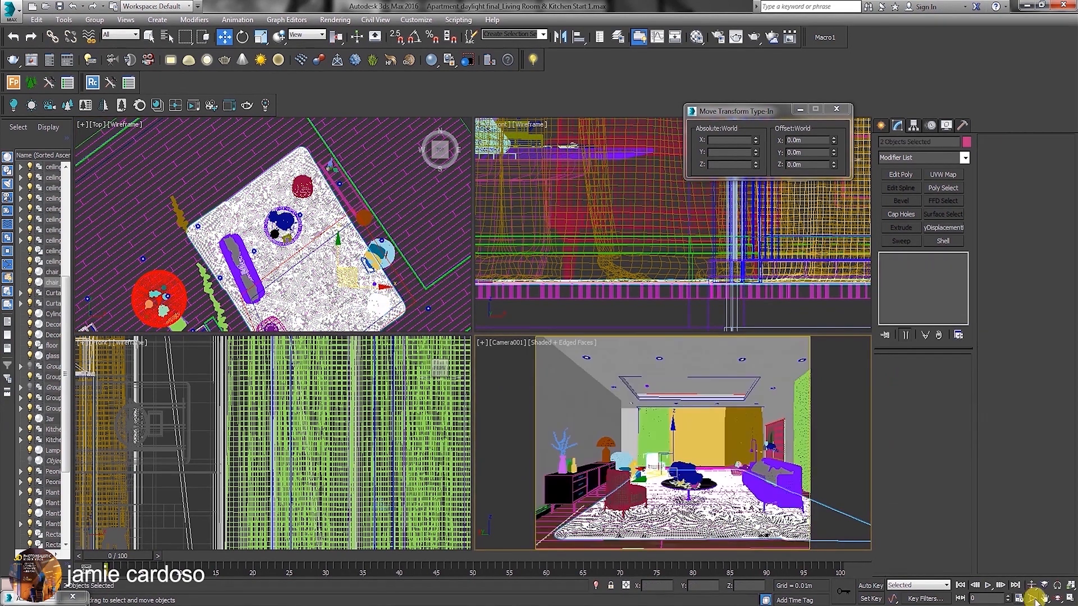
pyautogui.click(1069, 599)
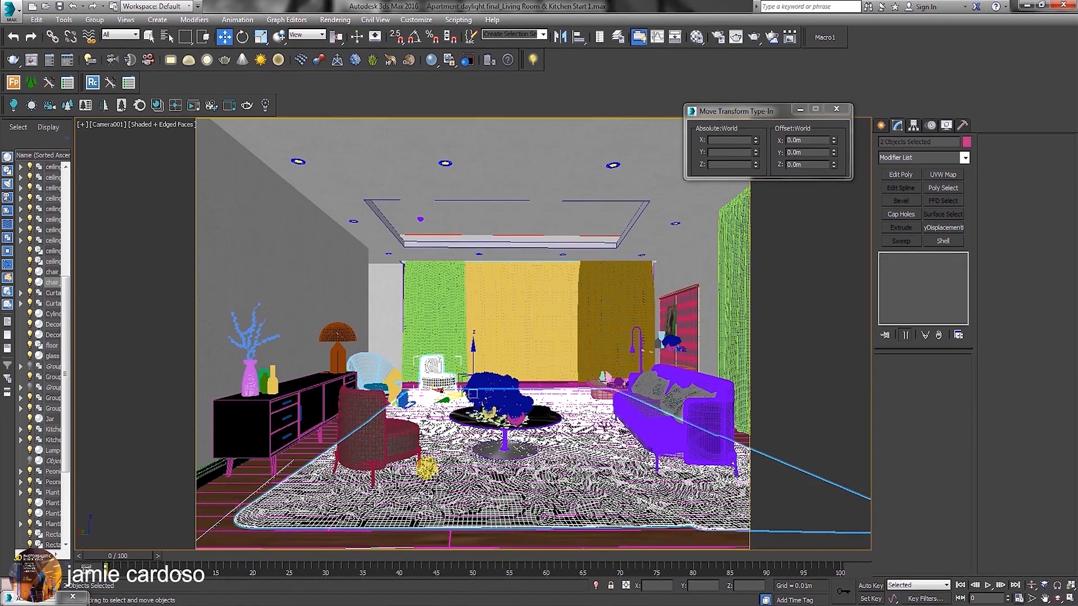
pyautogui.click(391, 446)
pyautogui.keyDown('ctrl'); pyautogui.click(389, 446); pyautogui.keyUp('ctrl')
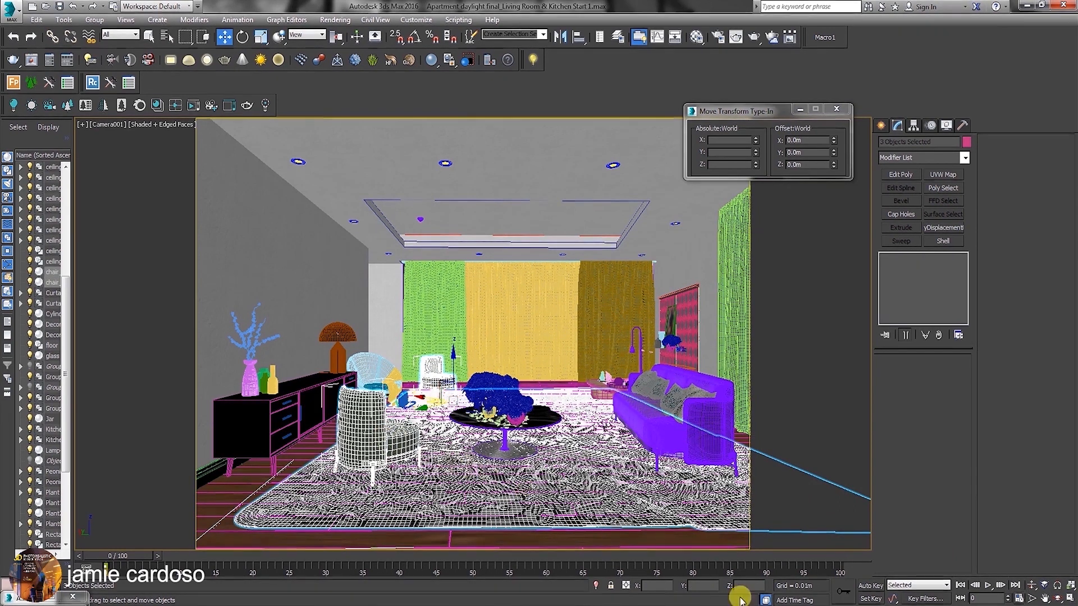
pyautogui.click(595, 589)
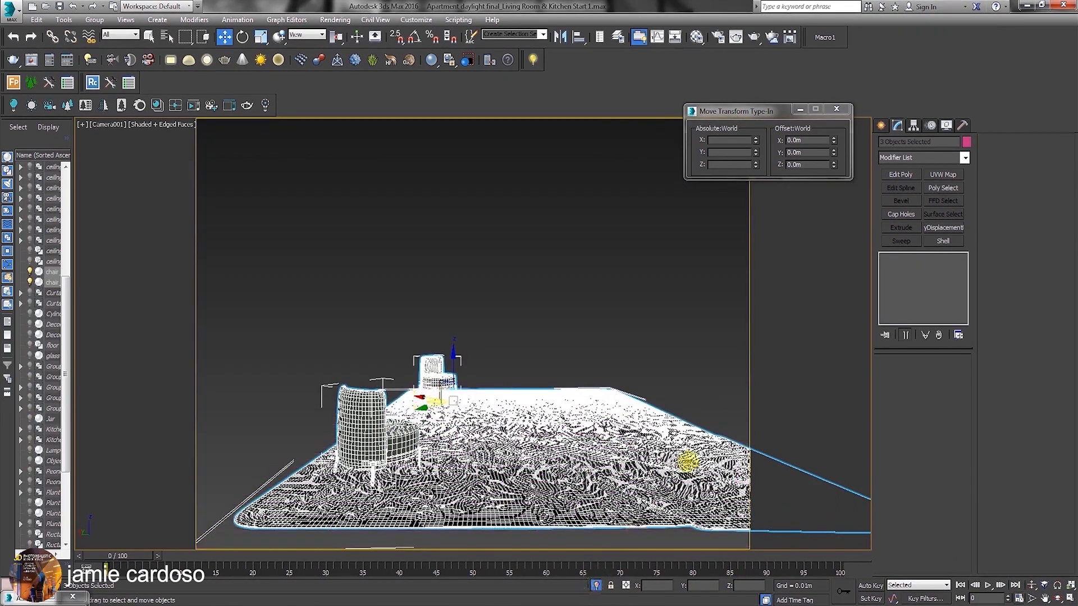
# Raise the original chair to Z 0.125 m against the carpet surface in the Front view.
pyautogui.click(1068, 597)
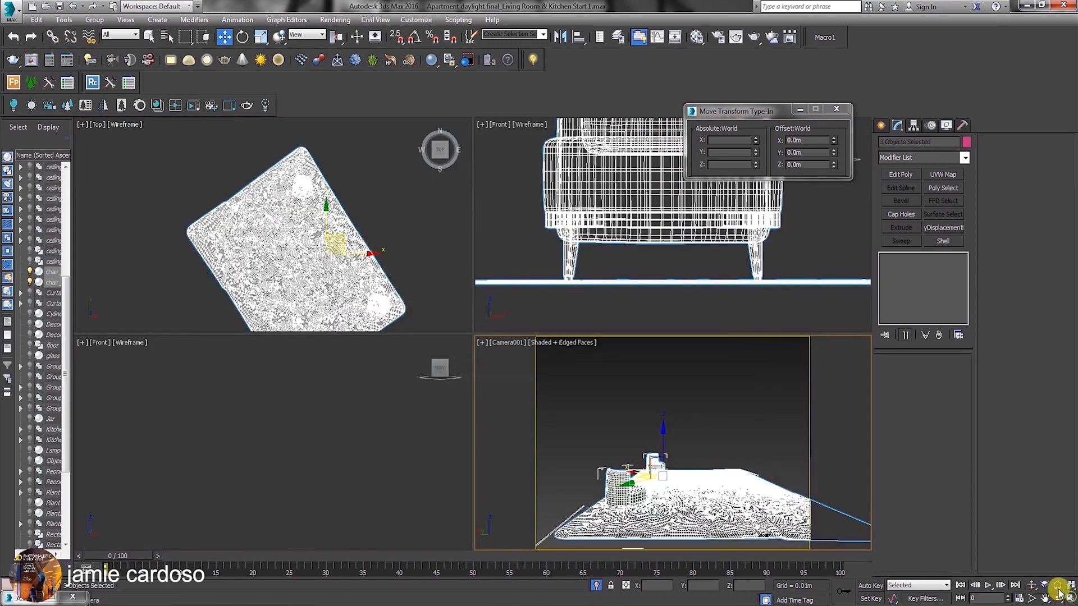
pyautogui.click(677, 251)
pyautogui.scroll(5, 577, 262)
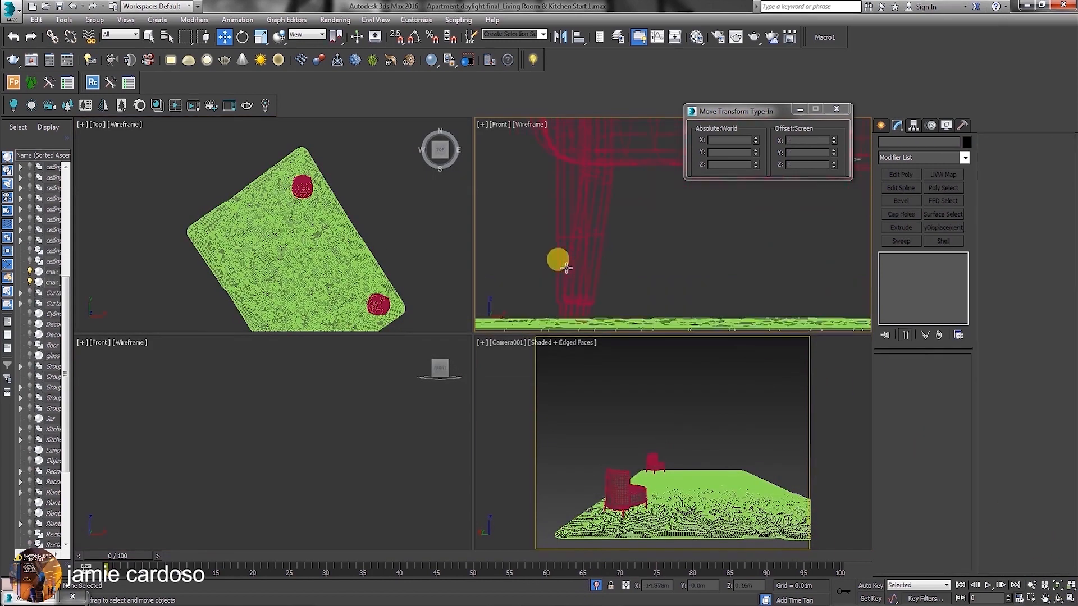
pyautogui.click(567, 269)
pyautogui.scroll(-4, 581, 274)
pyautogui.scroll(2, 655, 265)
pyautogui.moveTo(704, 273); pyautogui.dragTo(608, 254, button='middle')
pyautogui.scroll(1, 661, 275)
pyautogui.scroll(2, 658, 275)
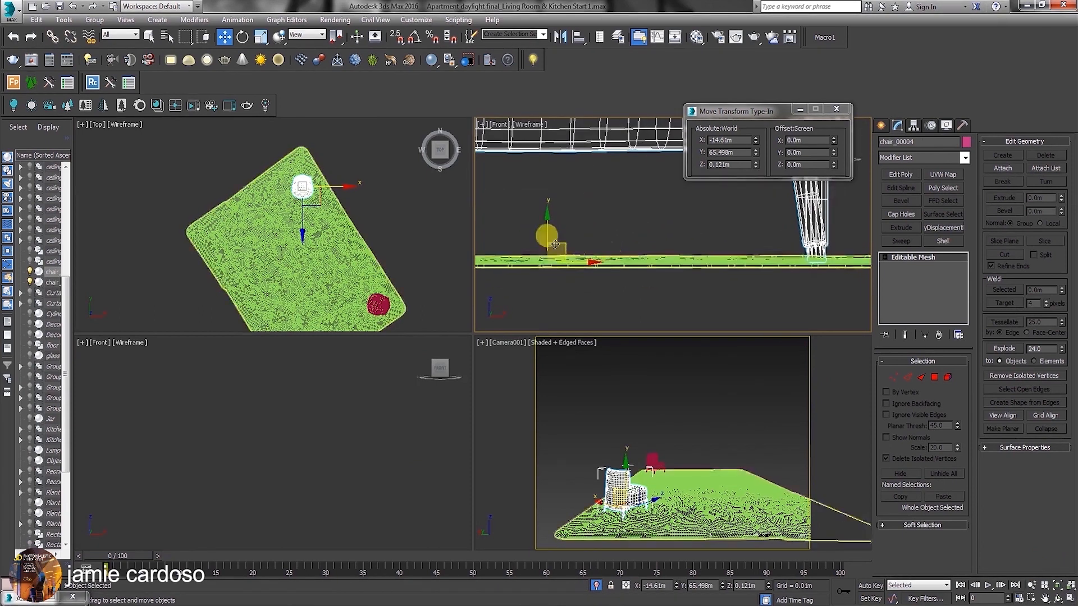
pyautogui.moveTo(548, 231); pyautogui.dragTo(549, 228)
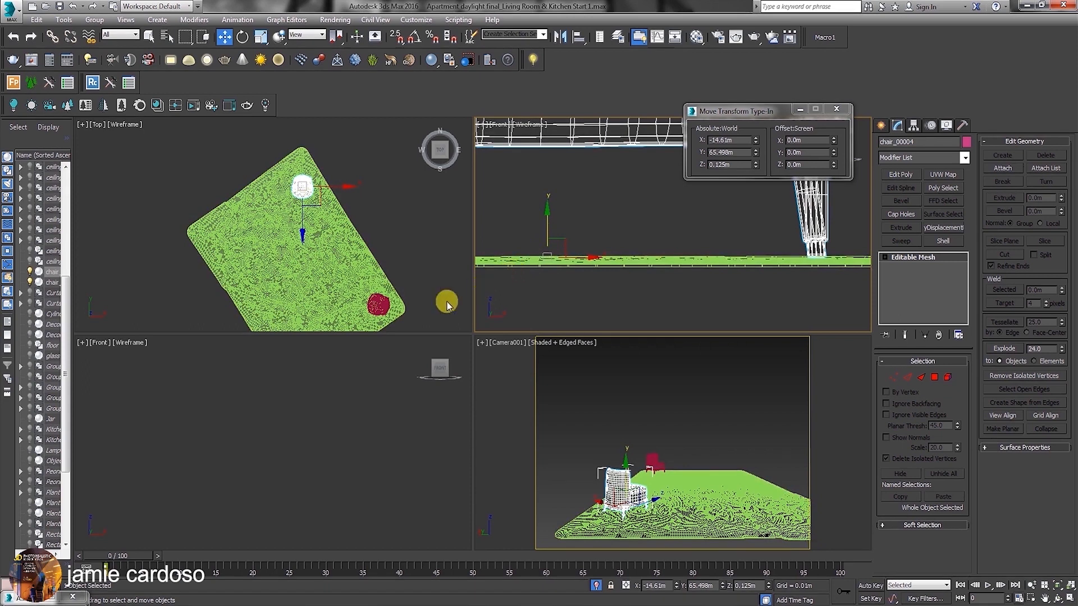
# Select the copied chair, maximize the Top view and set its display to shaded with edged faces.
pyautogui.click(379, 304)
pyautogui.scroll(-5, 645, 241)
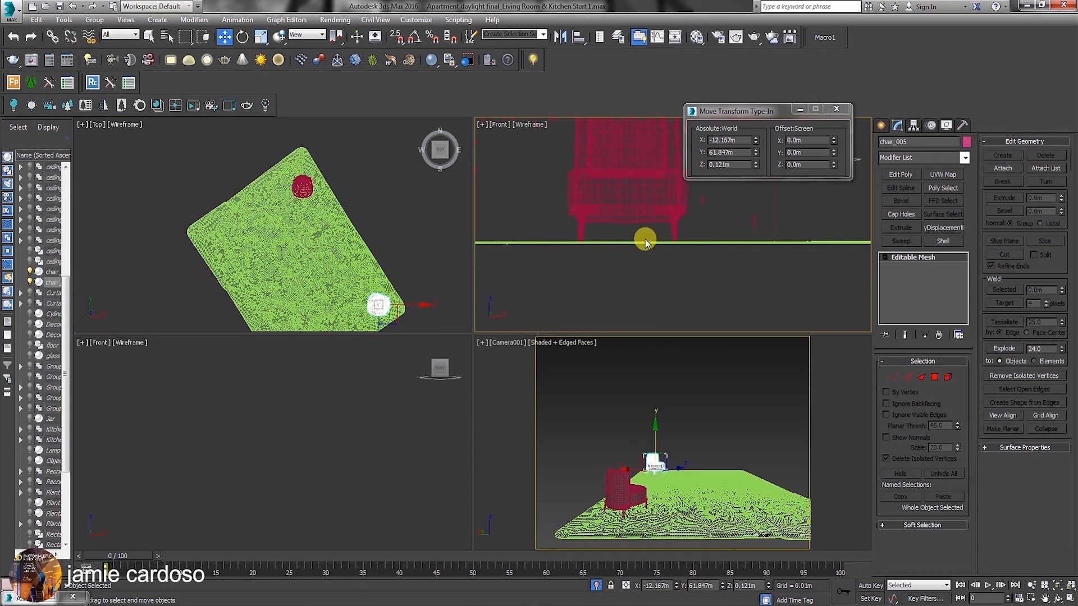
pyautogui.scroll(-5, 628, 240)
pyautogui.scroll(10, 688, 241)
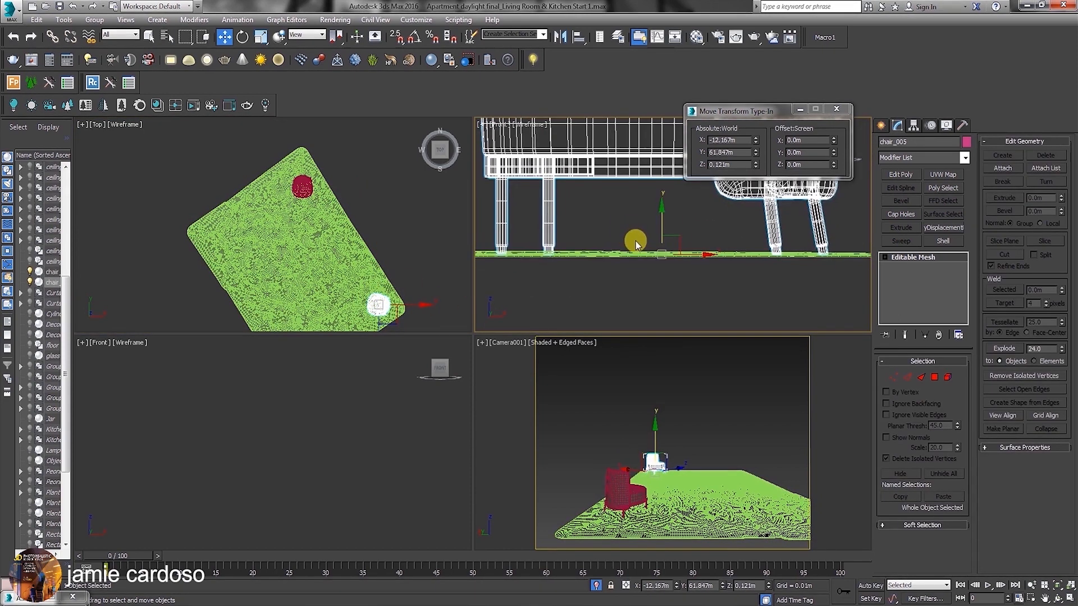
pyautogui.moveTo(605, 259); pyautogui.dragTo(672, 249, button='middle')
pyautogui.moveTo(285, 231); pyautogui.dragTo(299, 168, button='middle')
pyautogui.click(1065, 598)
pyautogui.moveTo(567, 355); pyautogui.dragTo(422, 378, button='middle')
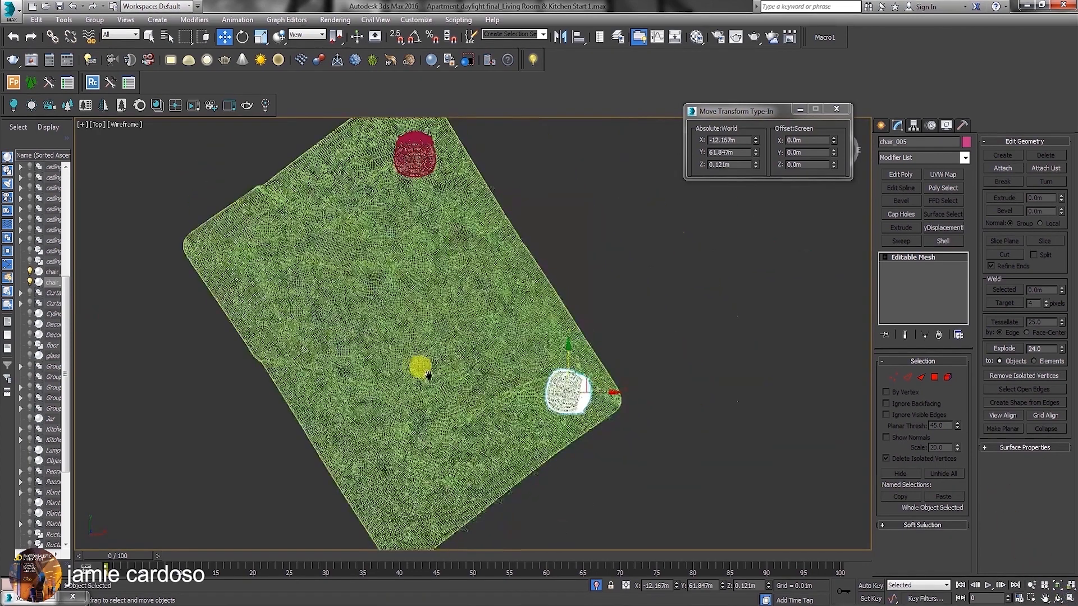
pyautogui.click(127, 124)
pyautogui.click(149, 151)
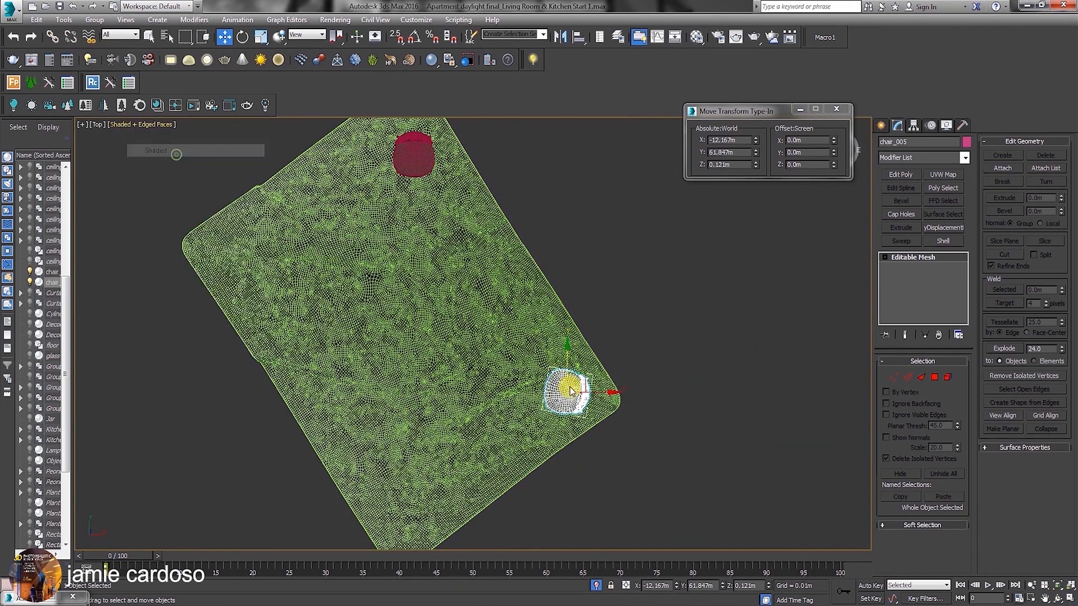
# Orbit to a close view of the copied chair's legs and lower the chair slightly into the carpet.
pyautogui.scroll(5, 572, 397)
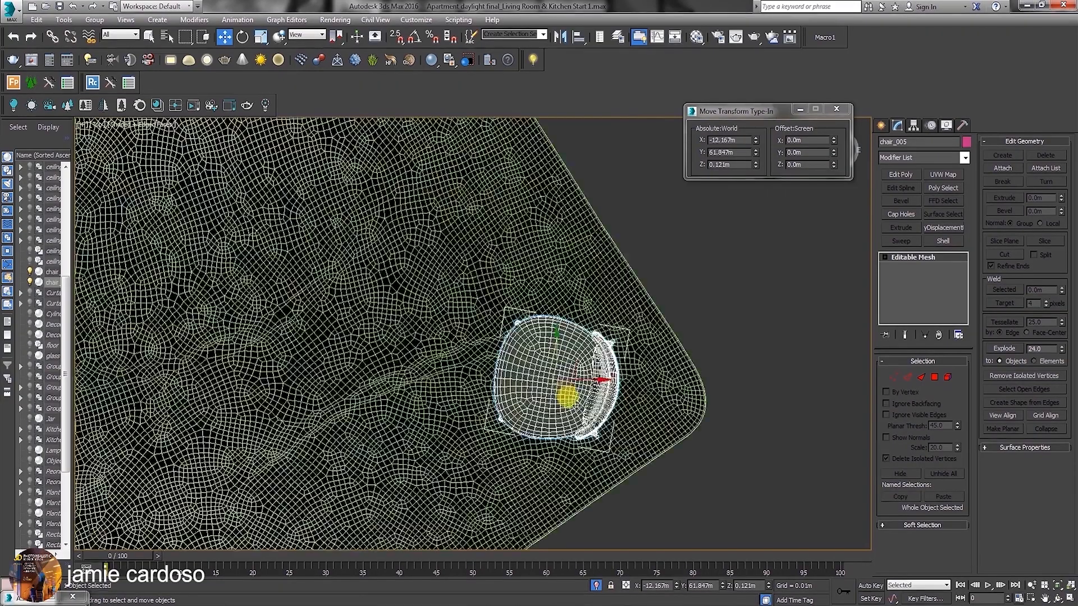
pyautogui.click(1057, 598)
pyautogui.moveTo(512, 373); pyautogui.dragTo(556, 378)
pyautogui.scroll(8, 517, 351)
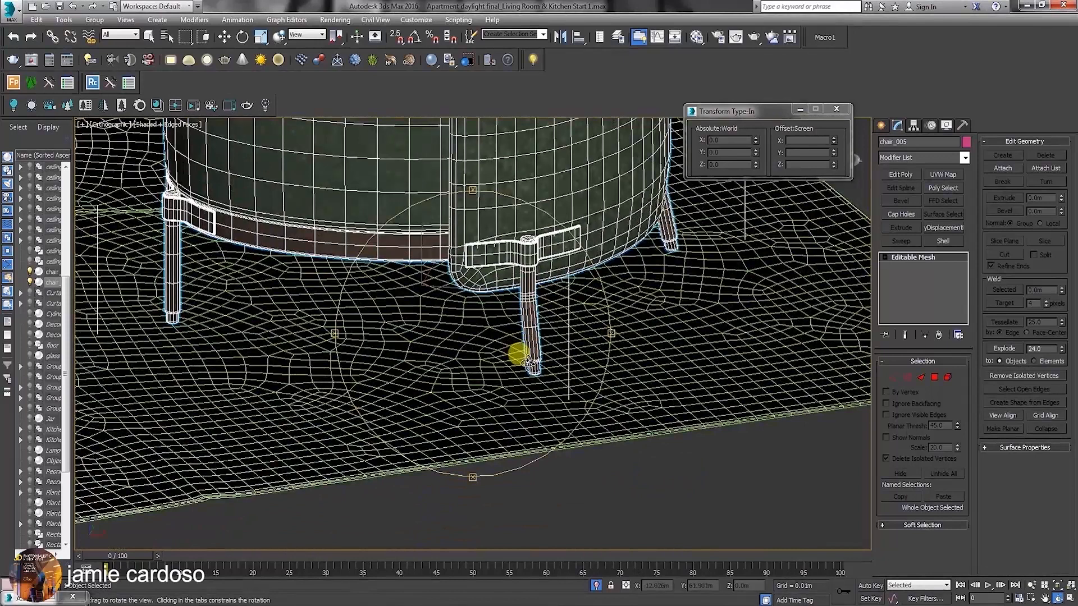
pyautogui.press('w')
pyautogui.scroll(-5, 535, 338)
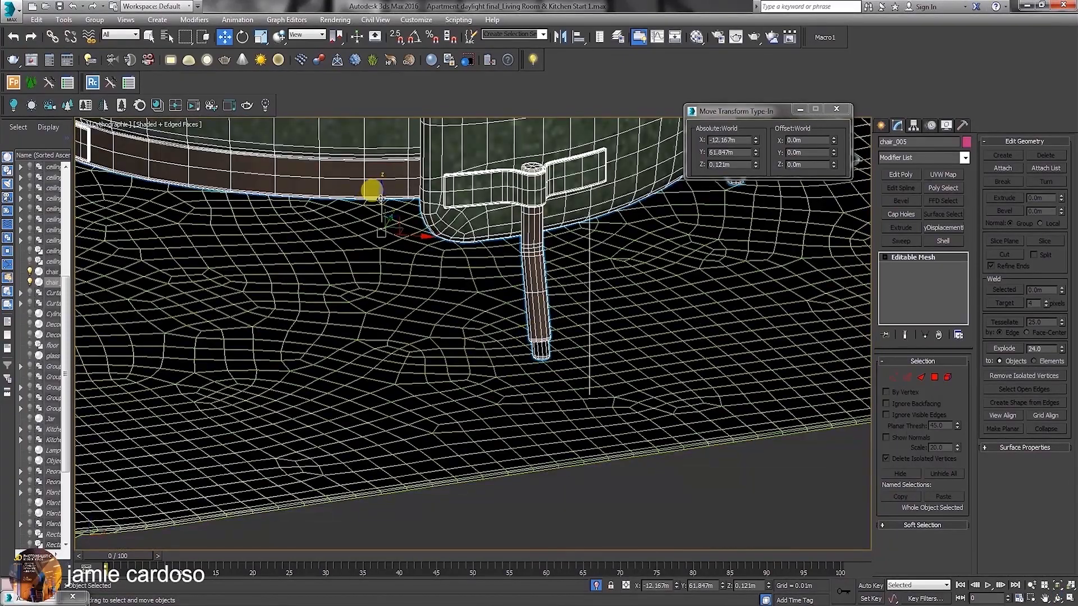
pyautogui.moveTo(380, 197); pyautogui.dragTo(378, 201)
# Select the original chair and lower it to Z 0.117 m so its legs sink into the carpet.
pyautogui.scroll(-6, 587, 360)
pyautogui.moveTo(266, 119); pyautogui.dragTo(473, 285, button='middle')
pyautogui.scroll(8, 467, 277)
pyautogui.click(421, 211)
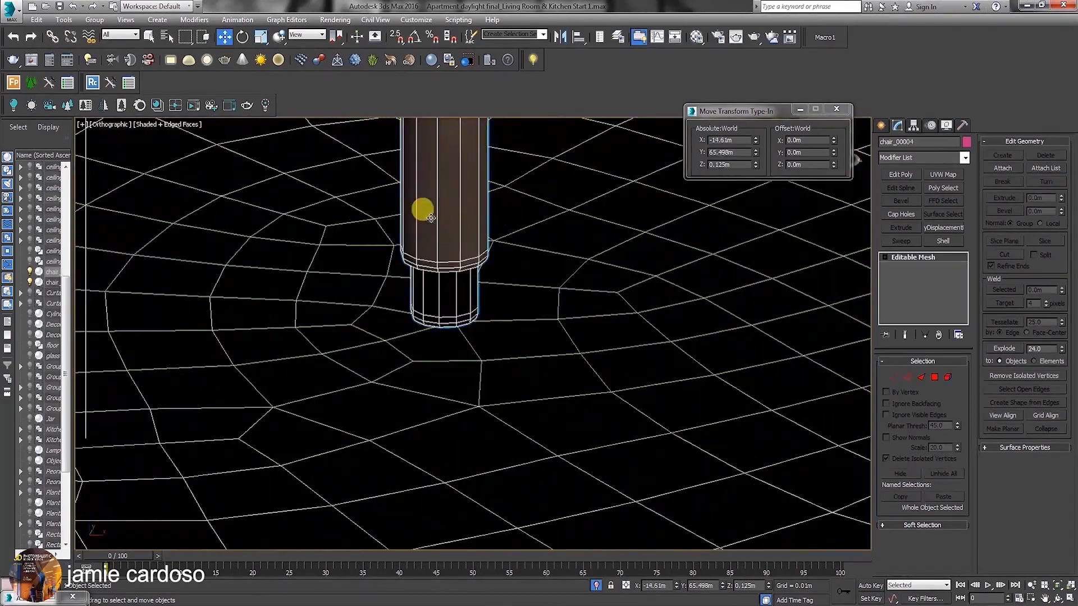
pyautogui.moveTo(418, 225); pyautogui.dragTo(411, 240)
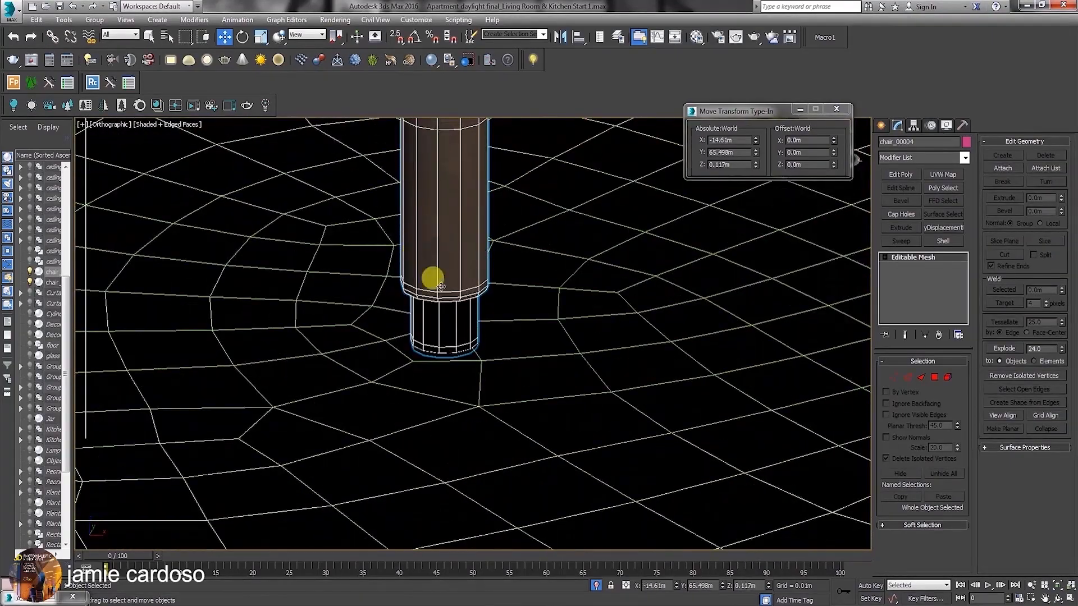
# Return to the maximized Camera001 view to examine both isolated chairs on the carpet.
pyautogui.scroll(-8, 457, 306)
pyautogui.click(1069, 600)
pyautogui.rightClick(508, 344)
pyautogui.click(1068, 599)
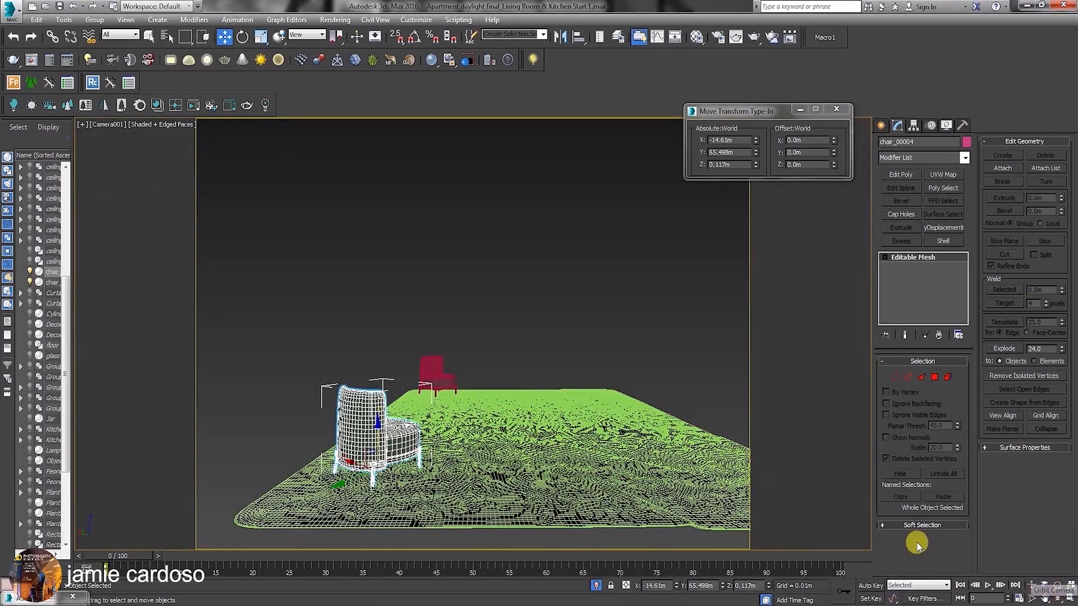
# Exit isolation mode and shift the far red chair along the world Y axis to about 62.172 m.
pyautogui.click(881, 127)
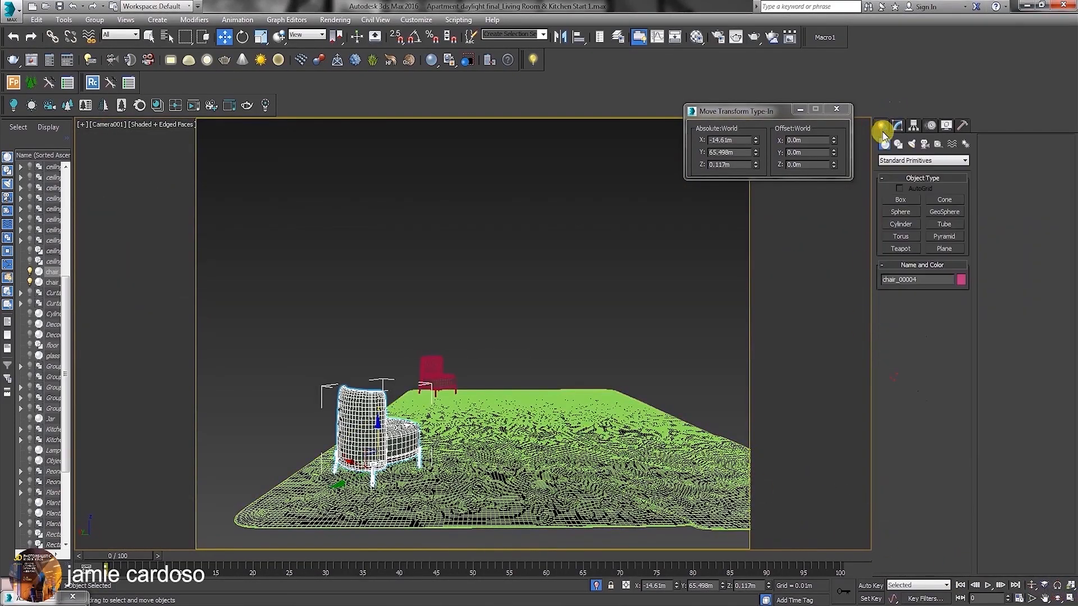
pyautogui.click(596, 587)
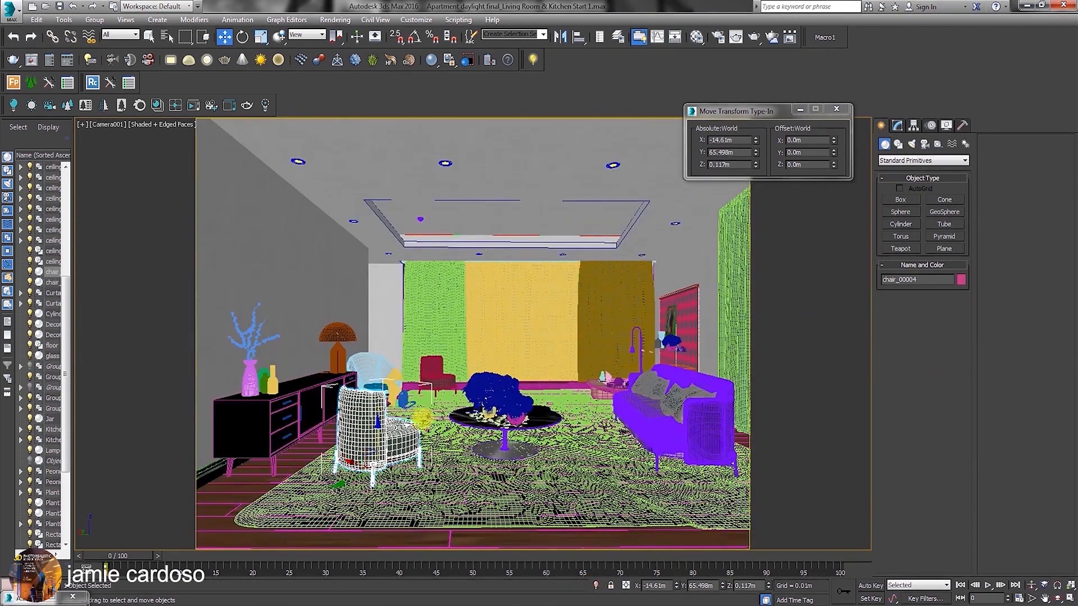
pyautogui.click(377, 369)
pyautogui.click(439, 371)
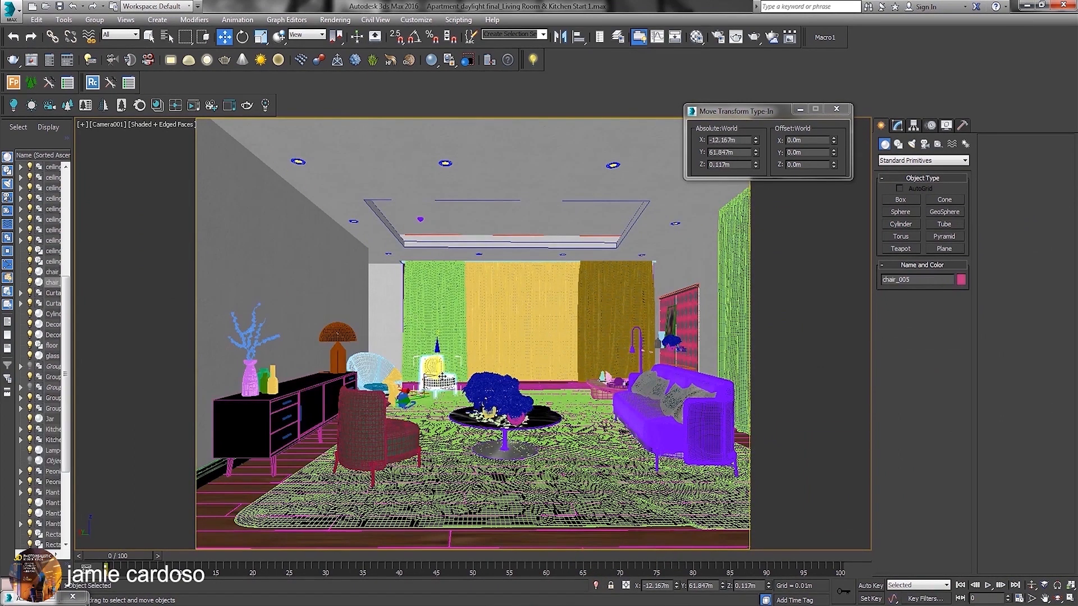
pyautogui.moveTo(414, 400); pyautogui.dragTo(404, 405)
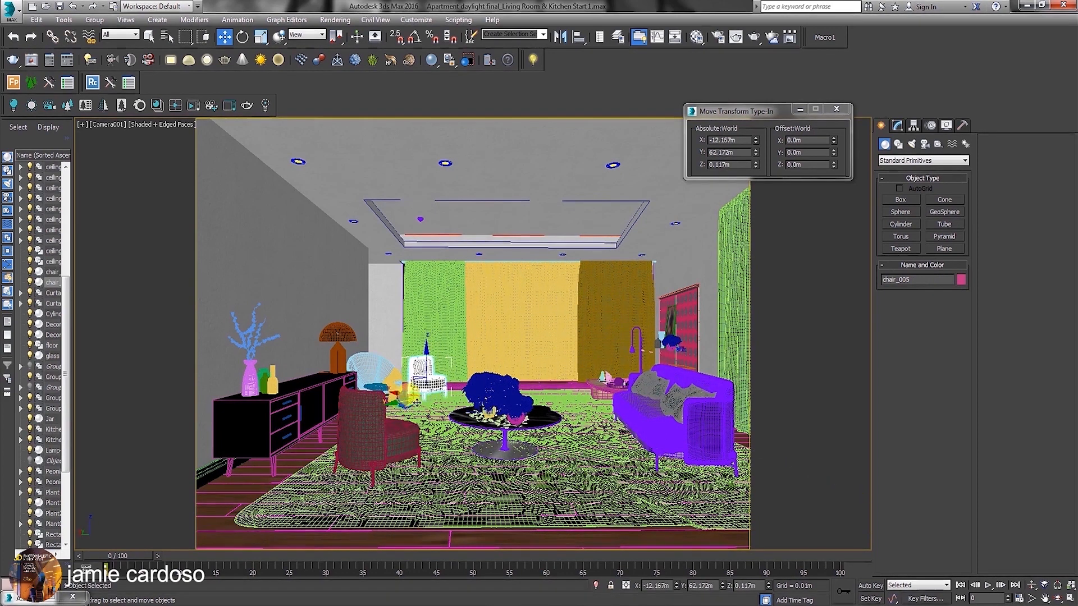
pyautogui.click(664, 397)
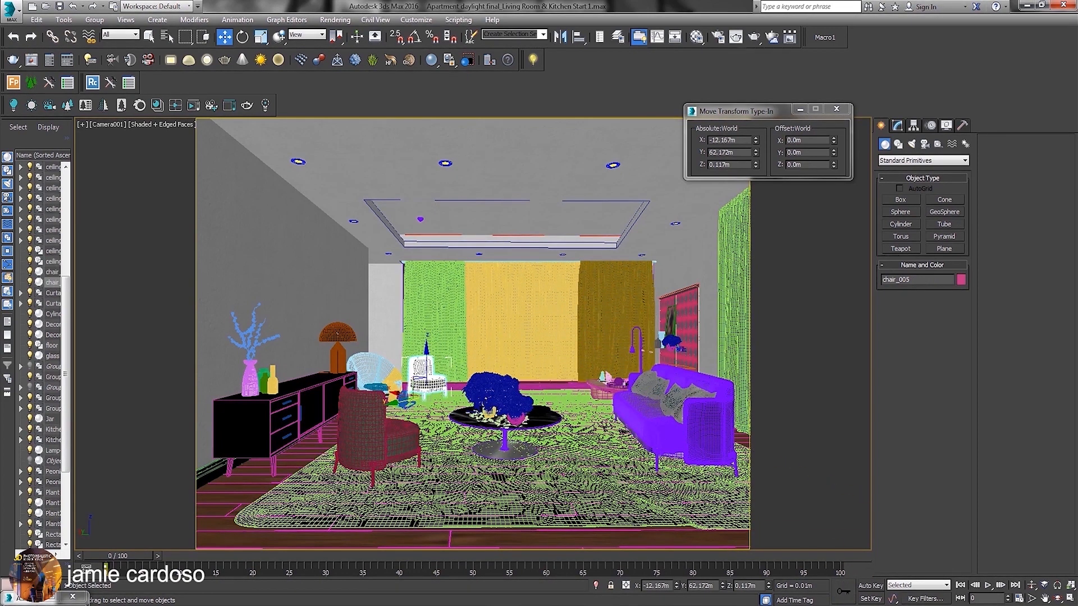
# Switch to 3DBee.IT and compare the asset catalogue in list view and tiles view.
pyautogui.hotkey('alt', 'Tab')
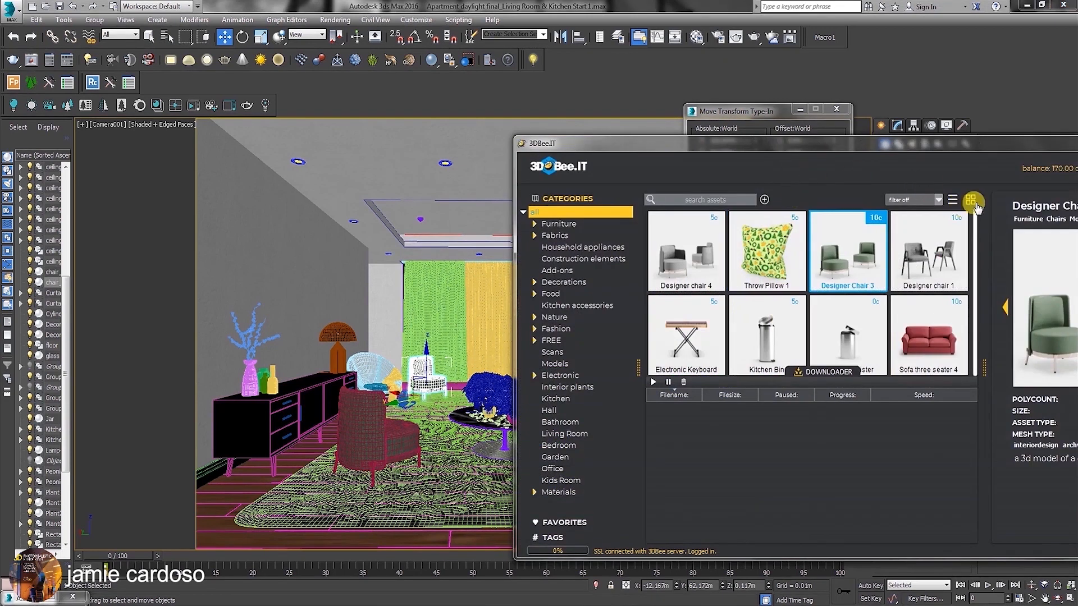
pyautogui.click(970, 202)
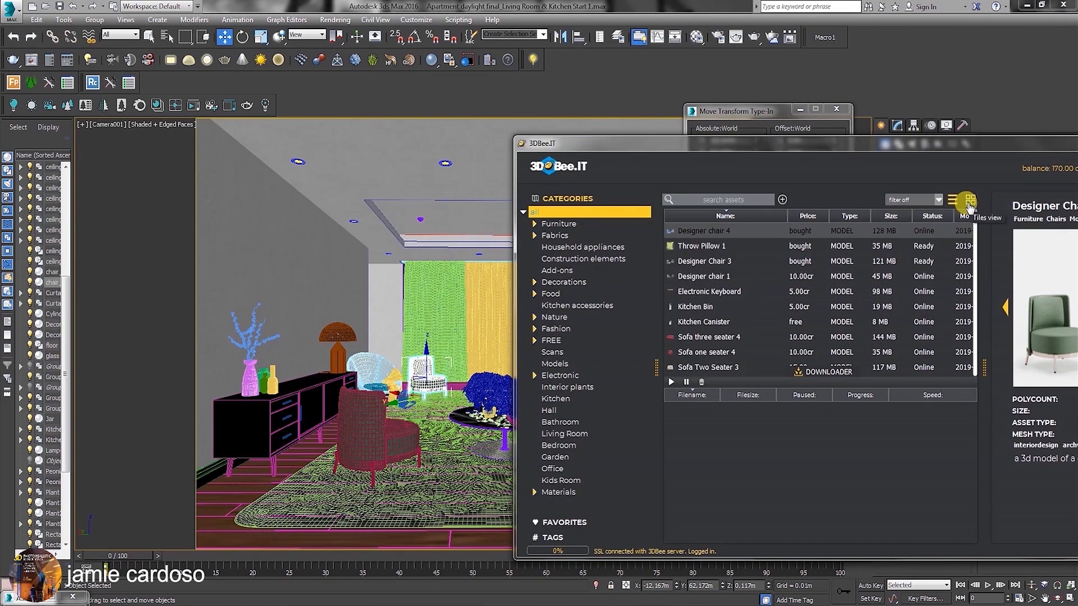
pyautogui.click(969, 200)
pyautogui.click(927, 200)
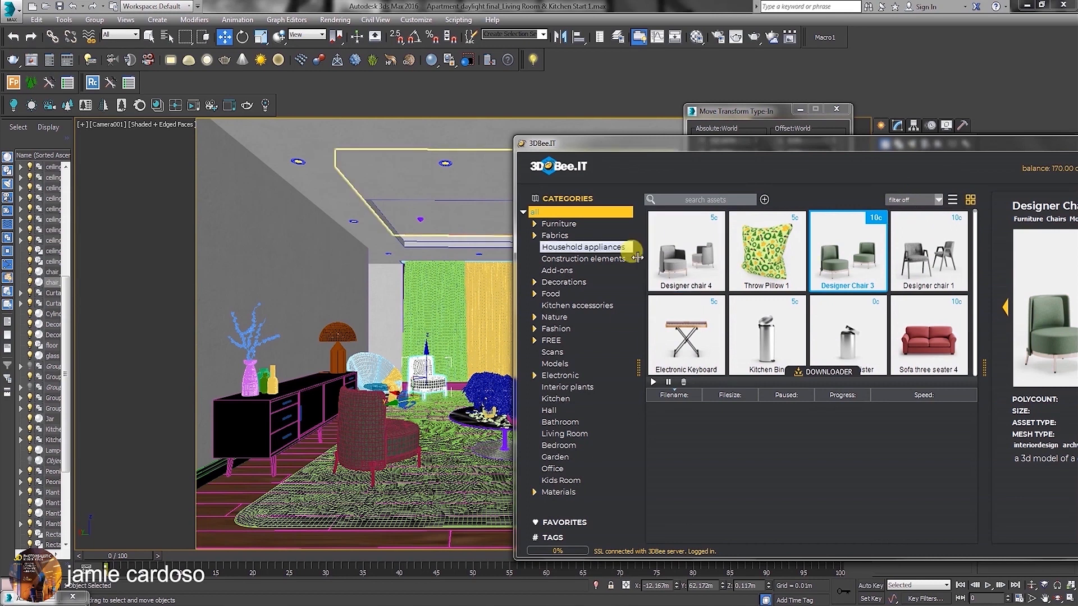
# Browse the full 3DBee.IT asset catalogue and examine the Buddha figure previews.
pyautogui.click(881, 473)
pyautogui.scroll(-5, 856, 337)
pyautogui.scroll(-3, 856, 339)
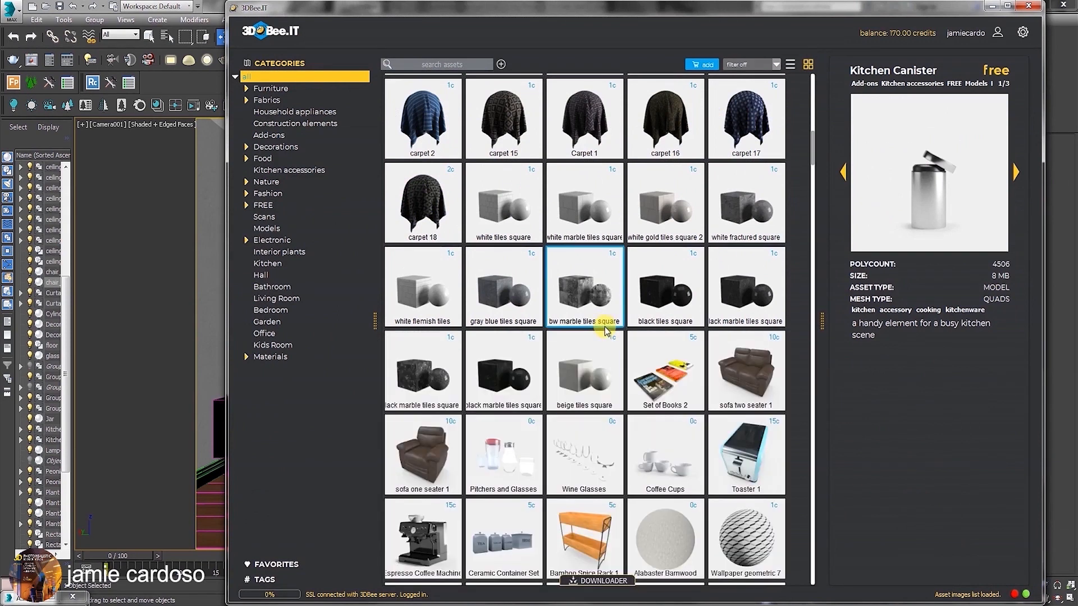
pyautogui.scroll(-15, 612, 393)
pyautogui.click(504, 303)
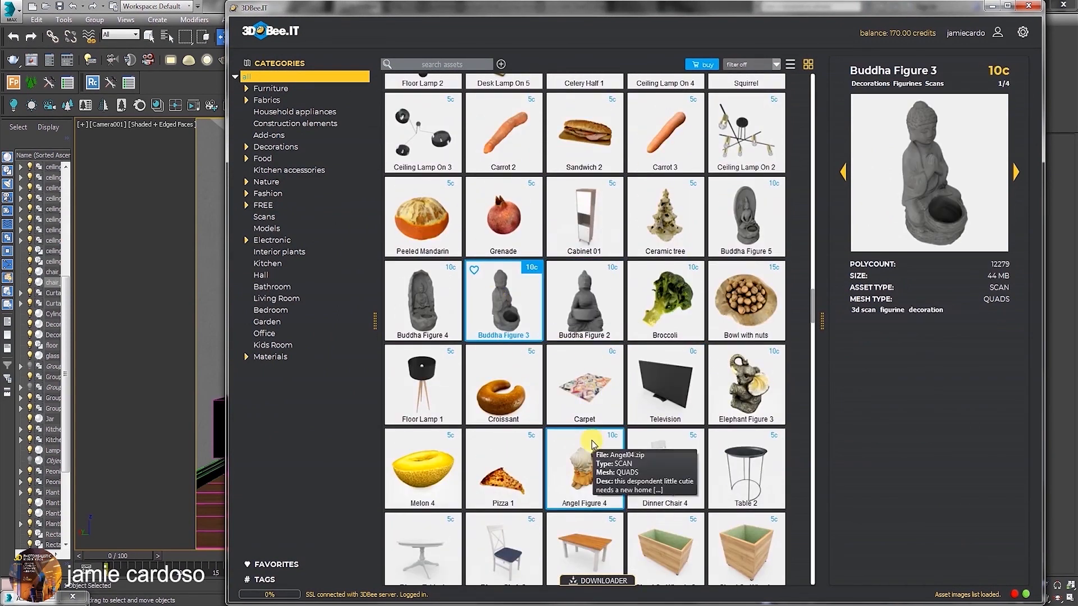
pyautogui.scroll(-8, 594, 445)
pyautogui.scroll(10, 587, 441)
pyautogui.click(749, 412)
pyautogui.scroll(20, 751, 412)
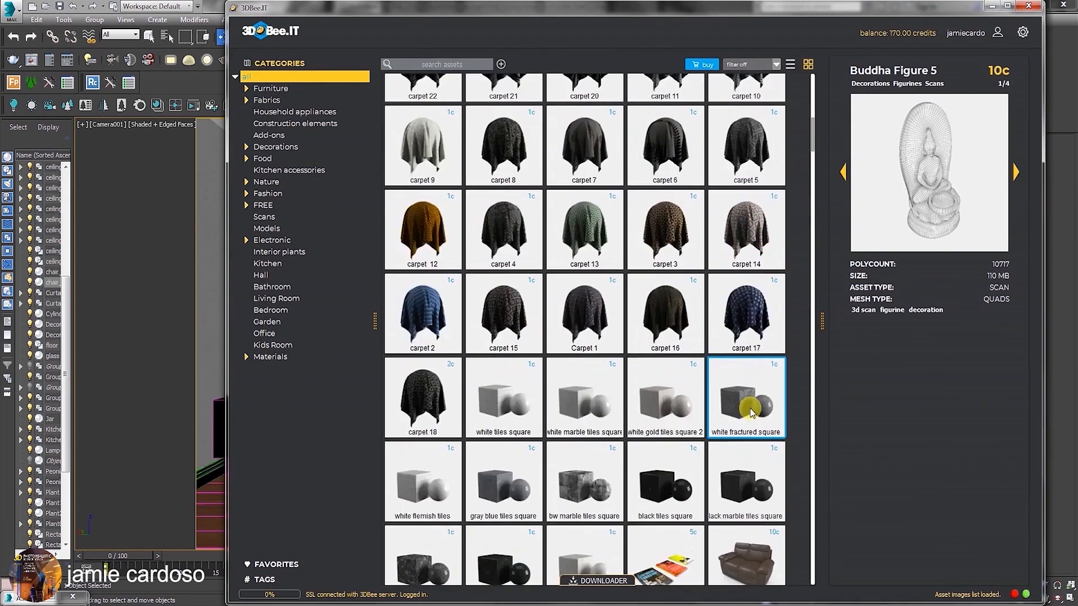
pyautogui.scroll(10, 751, 413)
# Buy the Designer chair 1 model and show its progress in the downloader.
pyautogui.click(665, 118)
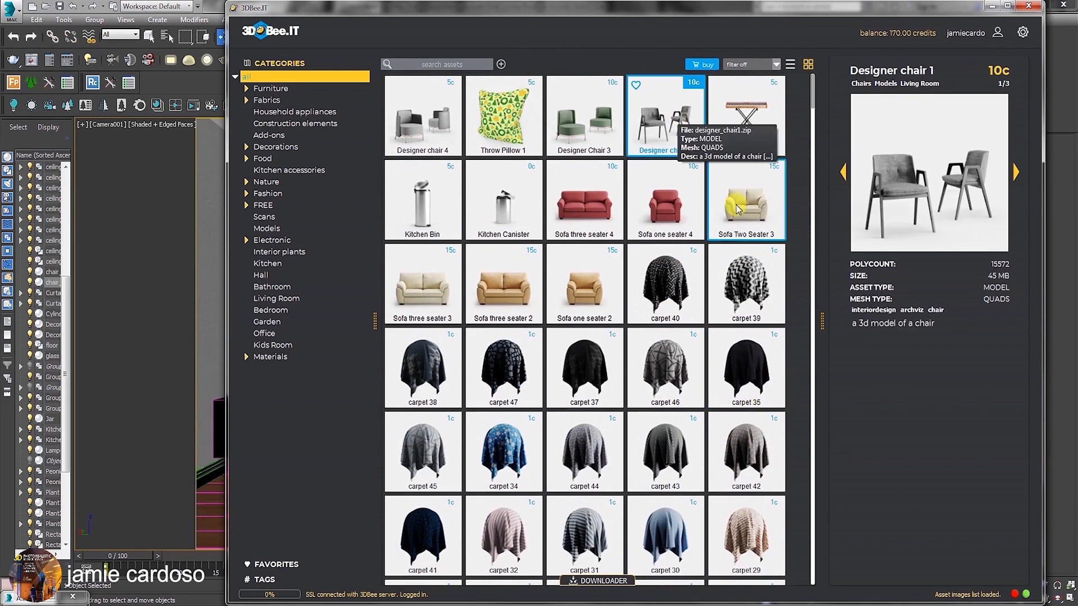
pyautogui.rightClick(666, 124)
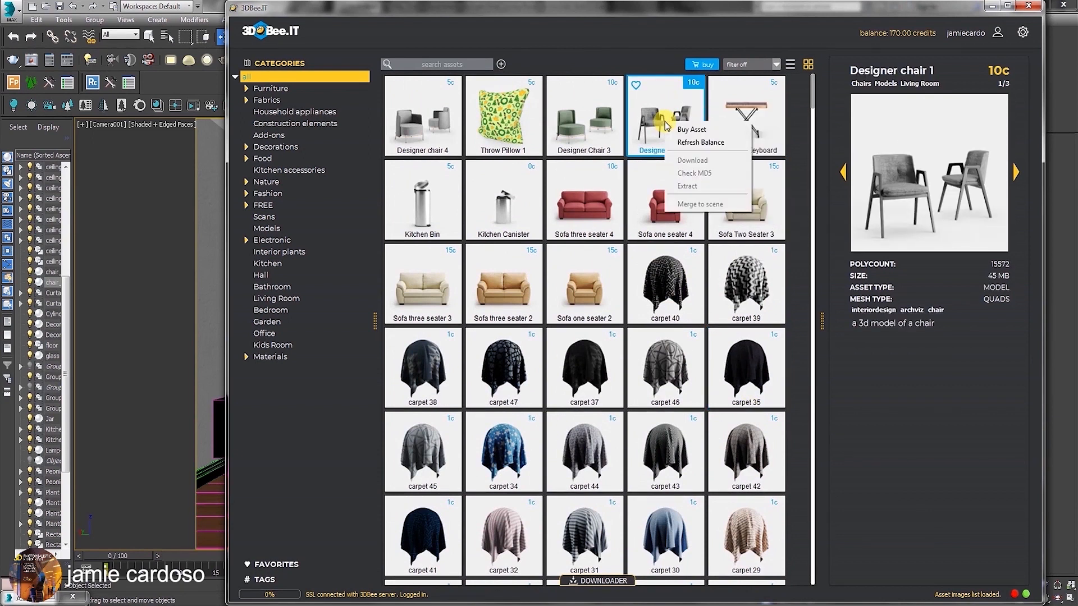
pyautogui.click(691, 130)
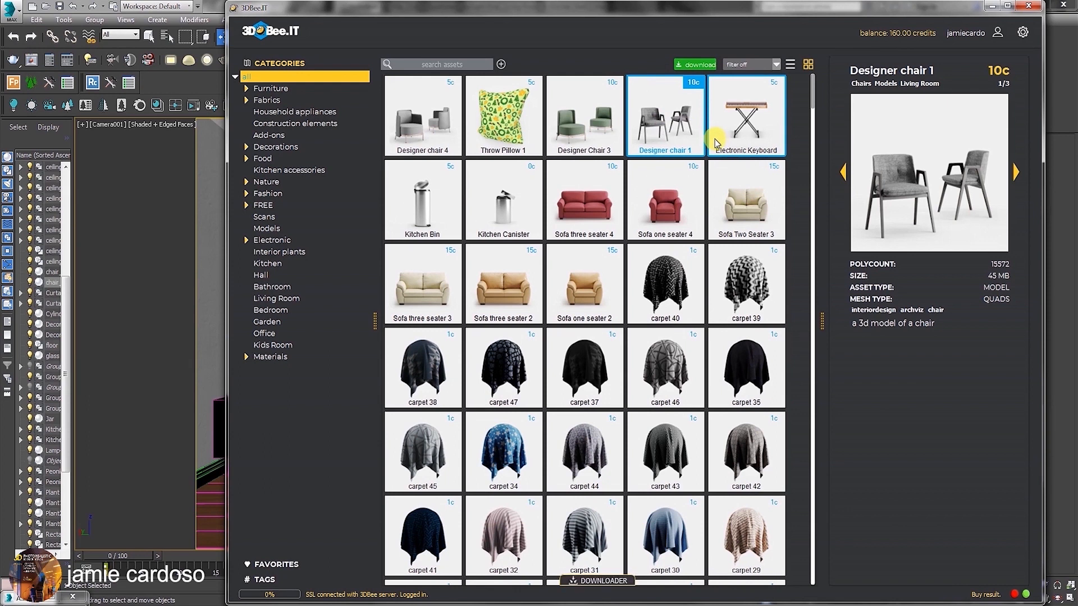
pyautogui.click(604, 582)
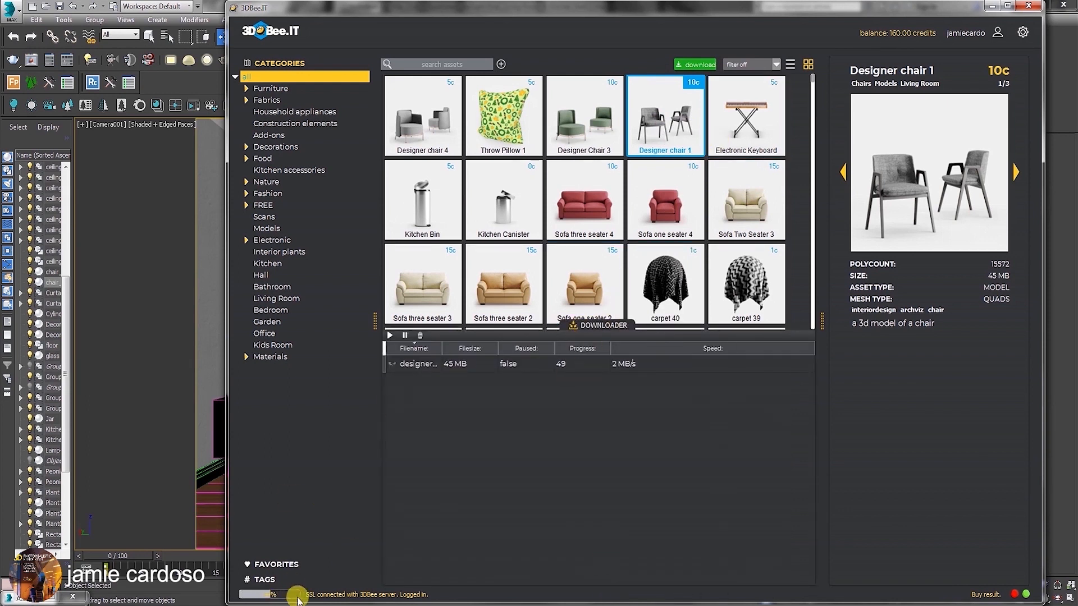
# Filter the catalogue to purchased assets and reposition the 3DBee.IT window over the scene.
pyautogui.click(773, 64)
pyautogui.click(751, 80)
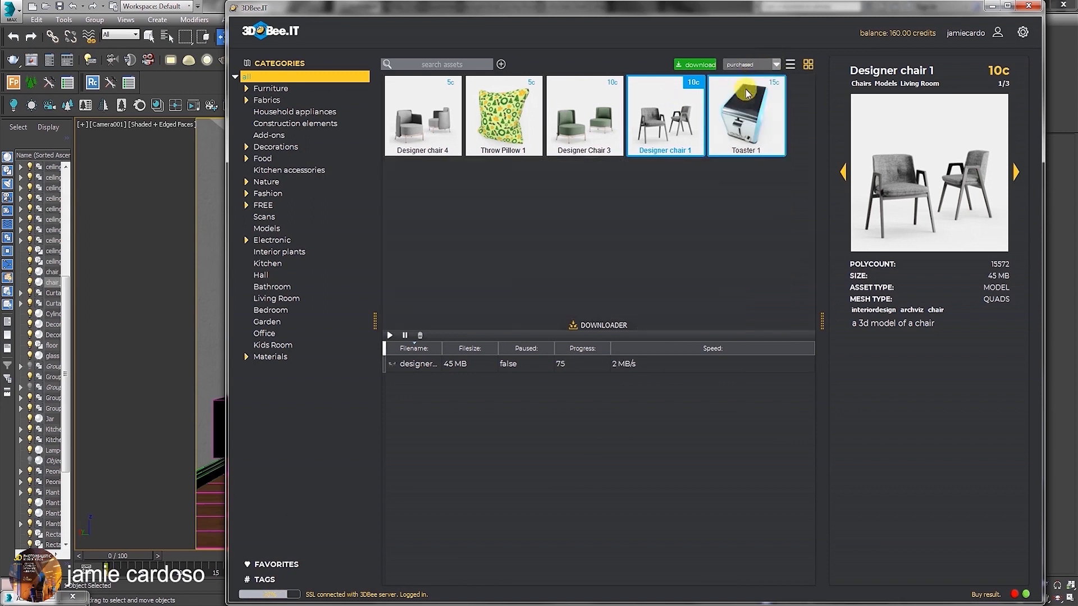
pyautogui.moveTo(452, 8); pyautogui.dragTo(474, 120)
# Switch 3ds Max to the four-viewport layout, change the Orthographic view to a wireframe Top view and frame the selected chair.
pyautogui.click(1071, 600)
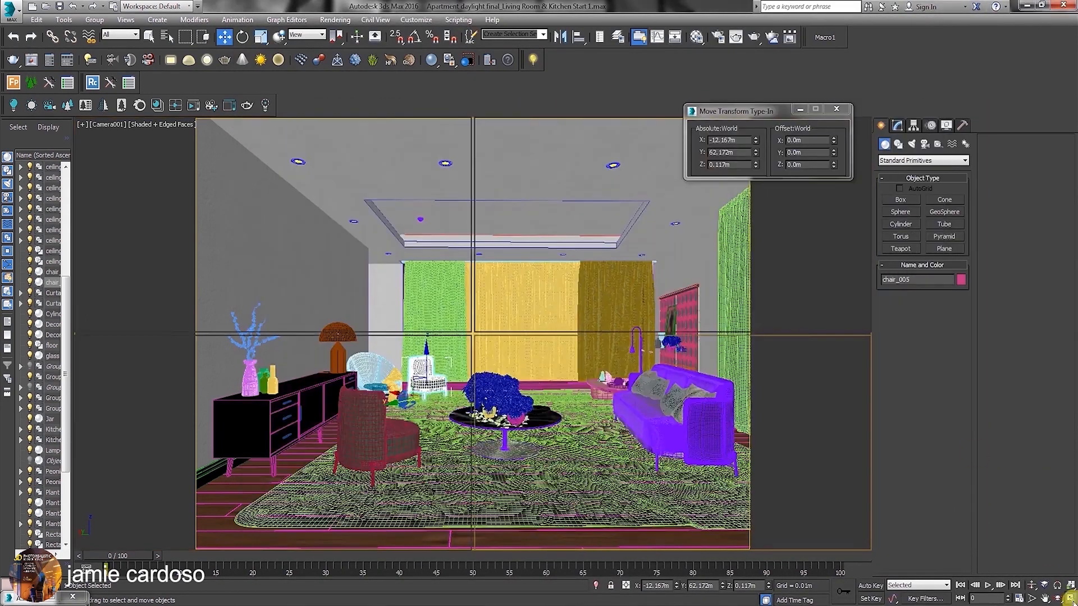
pyautogui.click(227, 189)
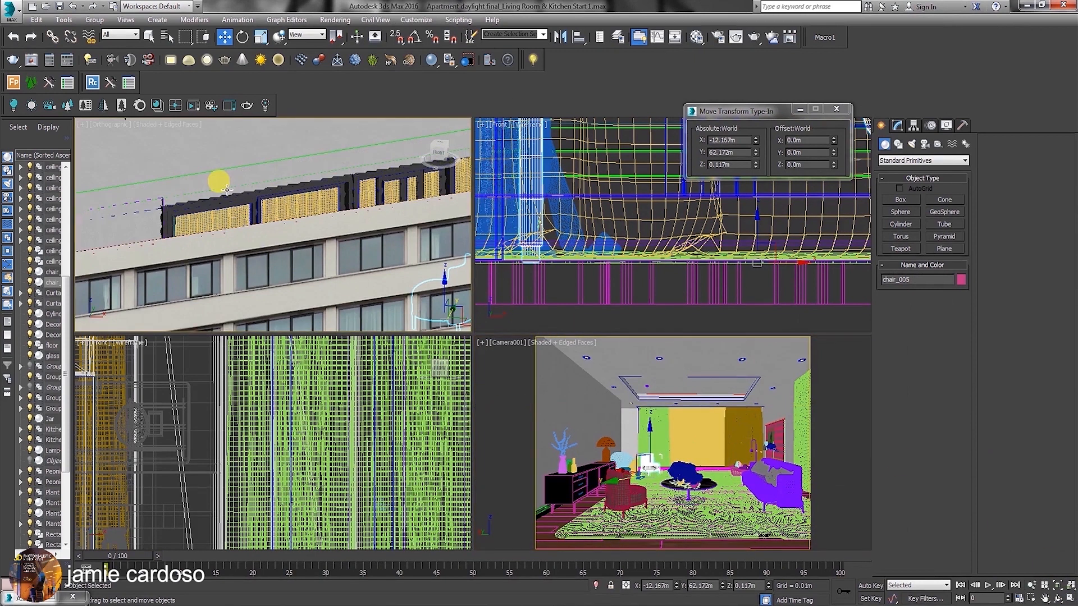
pyautogui.click(264, 181)
pyautogui.press('t')
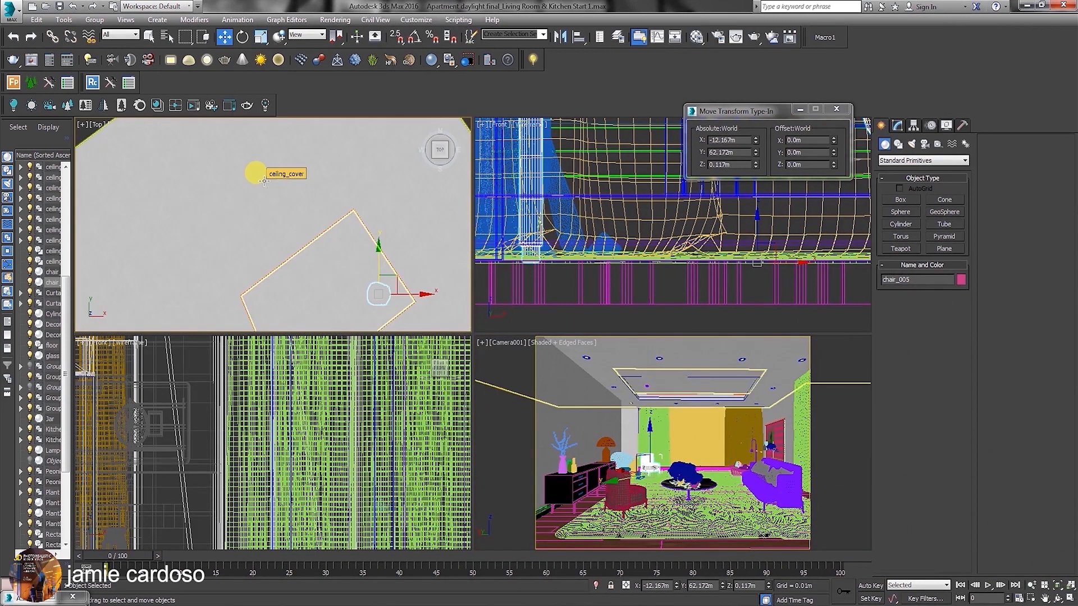
pyautogui.press('z')
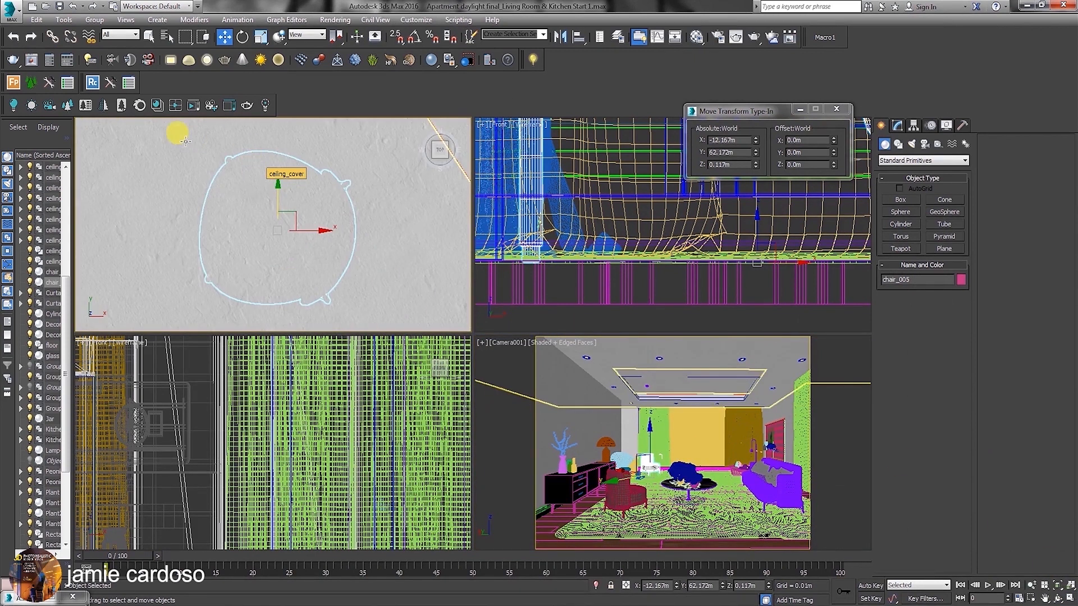
pyautogui.click(126, 124)
pyautogui.click(193, 220)
pyautogui.scroll(-5, 193, 220)
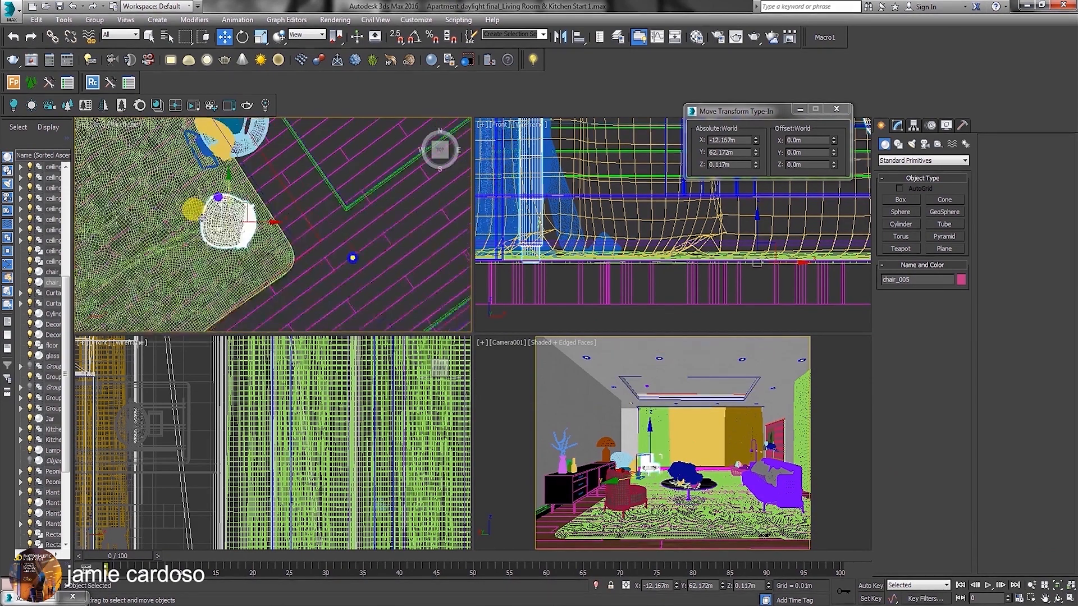
# Merge Designer chair 1 from 3DBee.IT and move it beside the round dining table, to about X -19.776 m, Y 62.898 m.
pyautogui.hotkey('alt', 'Tab')
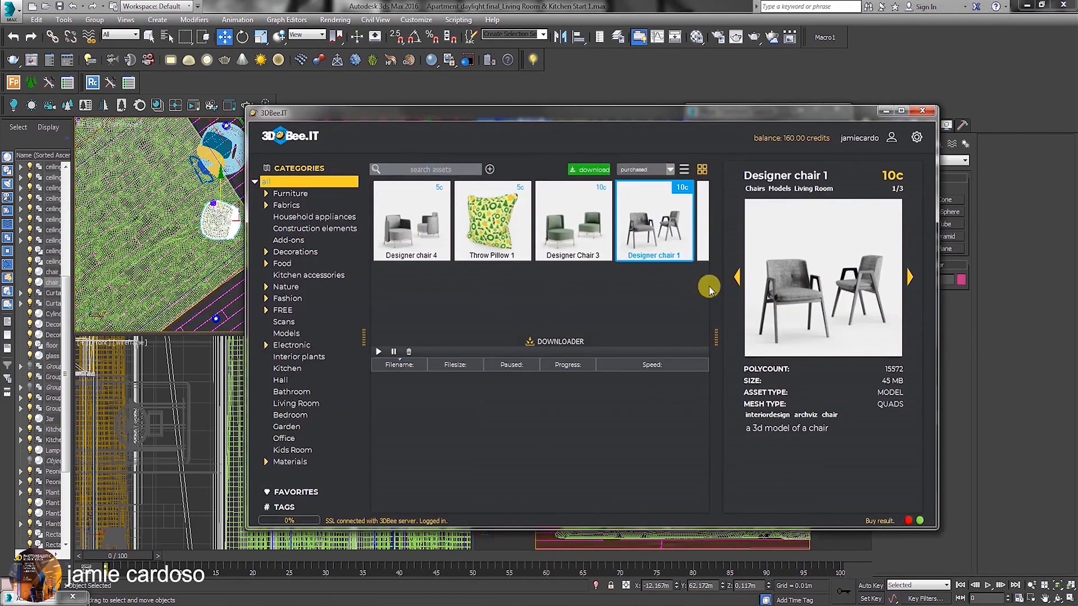
pyautogui.moveTo(590, 115); pyautogui.dragTo(733, 98)
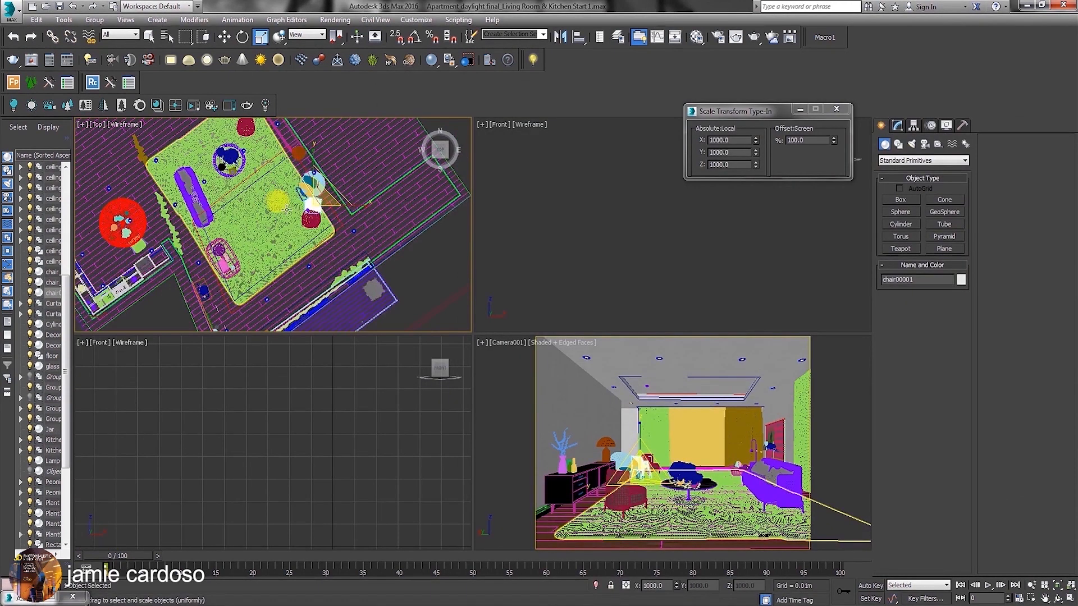
pyautogui.rightClick(289, 203)
pyautogui.click(307, 216)
pyautogui.moveTo(309, 213); pyautogui.dragTo(127, 185)
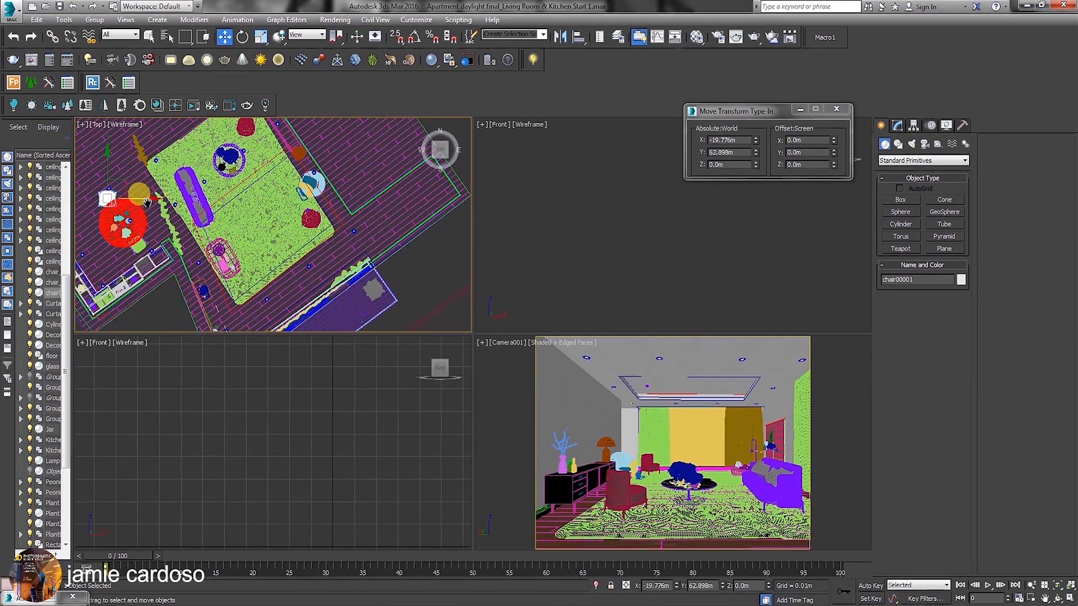
# Rotate the merged chair to about -142.609 degrees around Z at the dining table in the Top view.
pyautogui.moveTo(126, 187); pyautogui.dragTo(261, 196, button='middle')
pyautogui.scroll(4, 251, 201)
pyautogui.rightClick(293, 186)
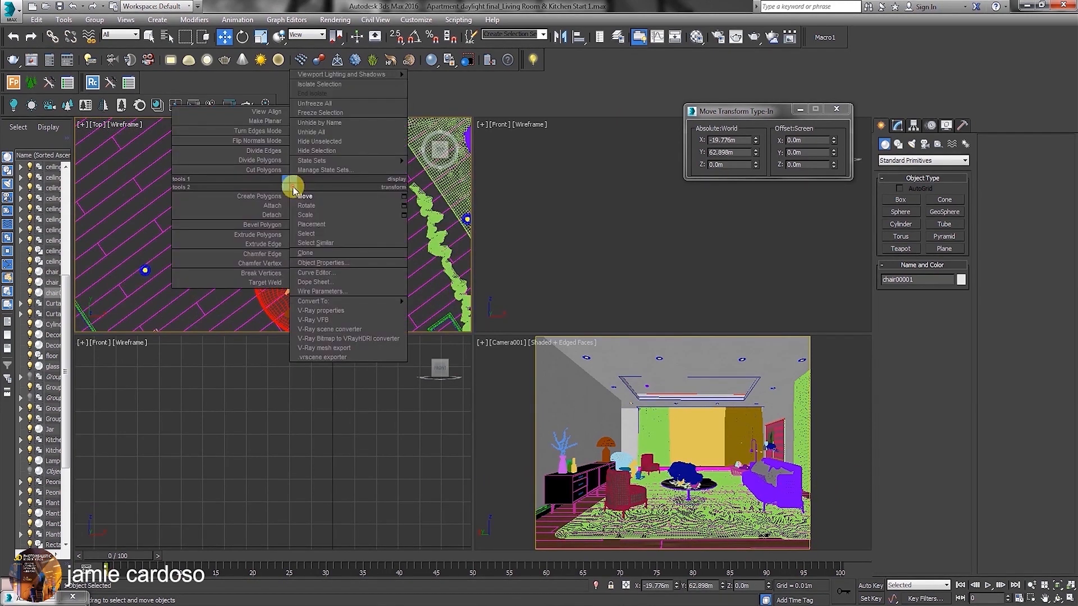
pyautogui.click(313, 191)
pyautogui.moveTo(314, 180); pyautogui.dragTo(307, 135)
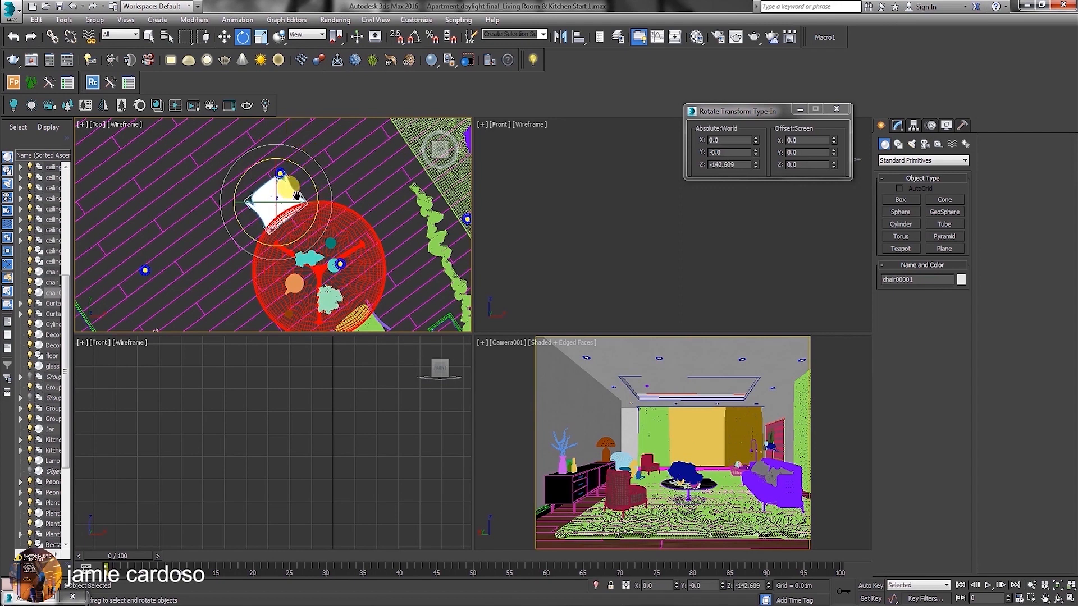
pyautogui.moveTo(314, 199); pyautogui.dragTo(301, 195, button='middle')
# Raise the merged chair to Z 0.118 m in the Front view so its legs rest on the floor.
pyautogui.rightClick(593, 239)
pyautogui.press('z')
pyautogui.scroll(4, 660, 276)
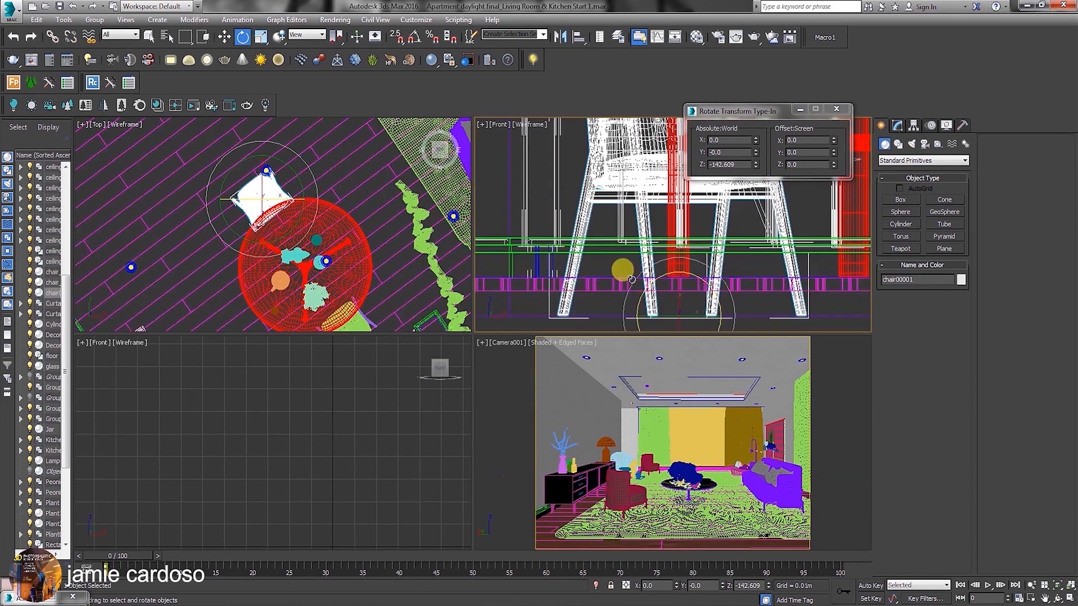
pyautogui.rightClick(645, 281)
pyautogui.click(641, 275)
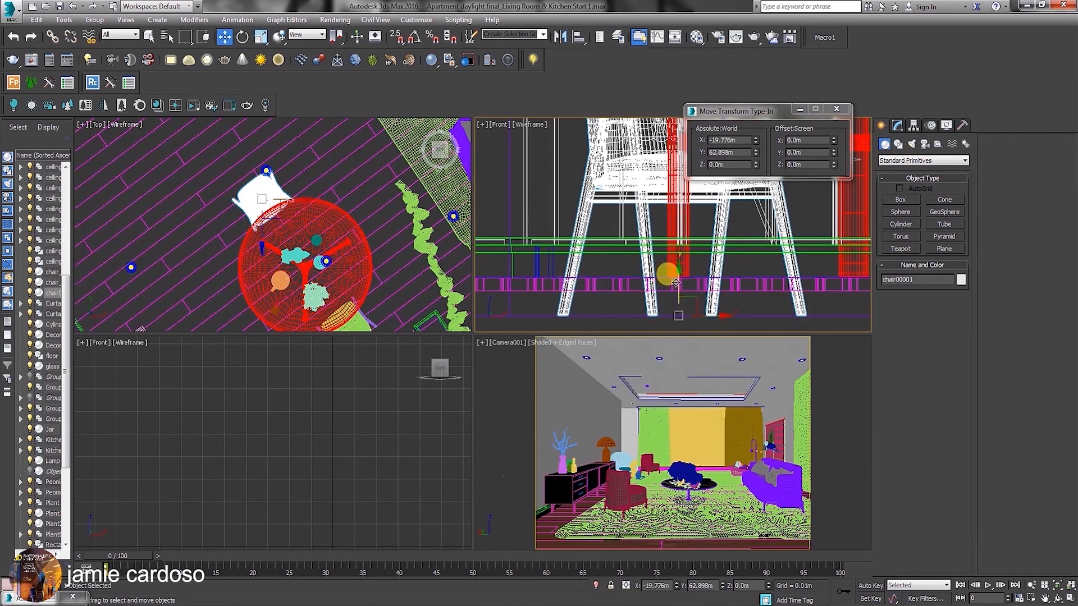
pyautogui.moveTo(675, 283); pyautogui.dragTo(684, 239)
pyautogui.scroll(3, 682, 264)
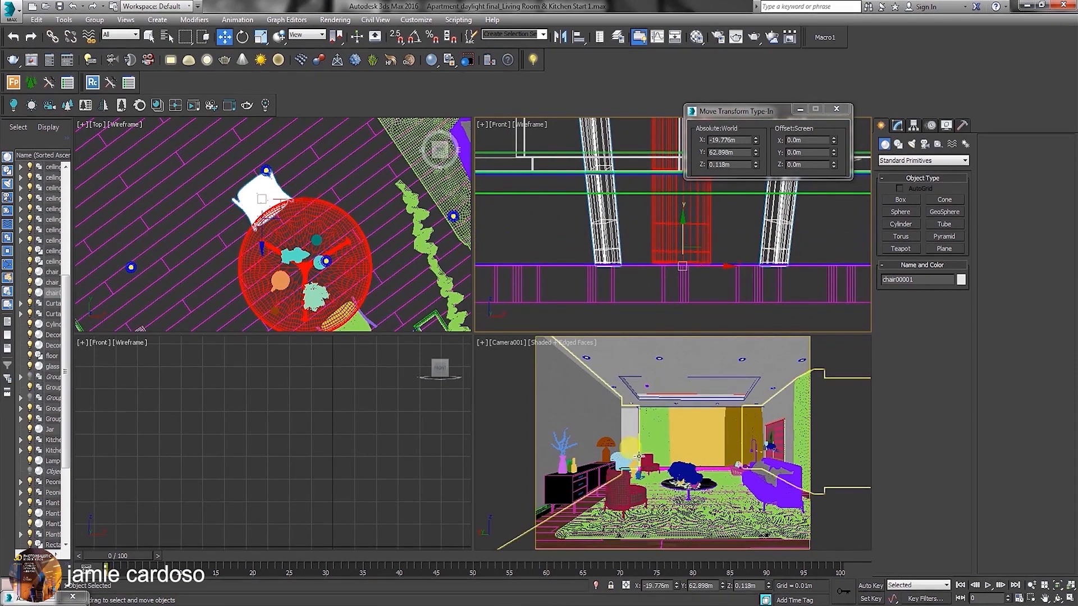
# Select the Camera001 view's camera and rename it Camera001_Living Room.
pyautogui.click(518, 348)
pyautogui.click(1057, 585)
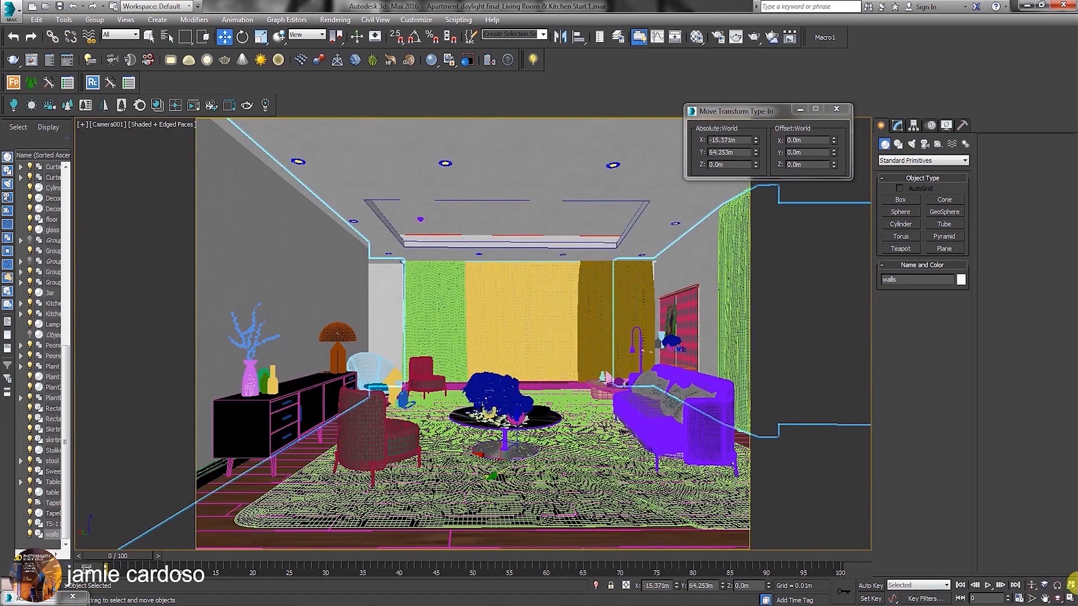
pyautogui.click(1071, 599)
pyautogui.scroll(-9, 342, 233)
pyautogui.moveTo(367, 236); pyautogui.dragTo(279, 218, button='middle')
pyautogui.scroll(1, 280, 218)
pyautogui.click(506, 343)
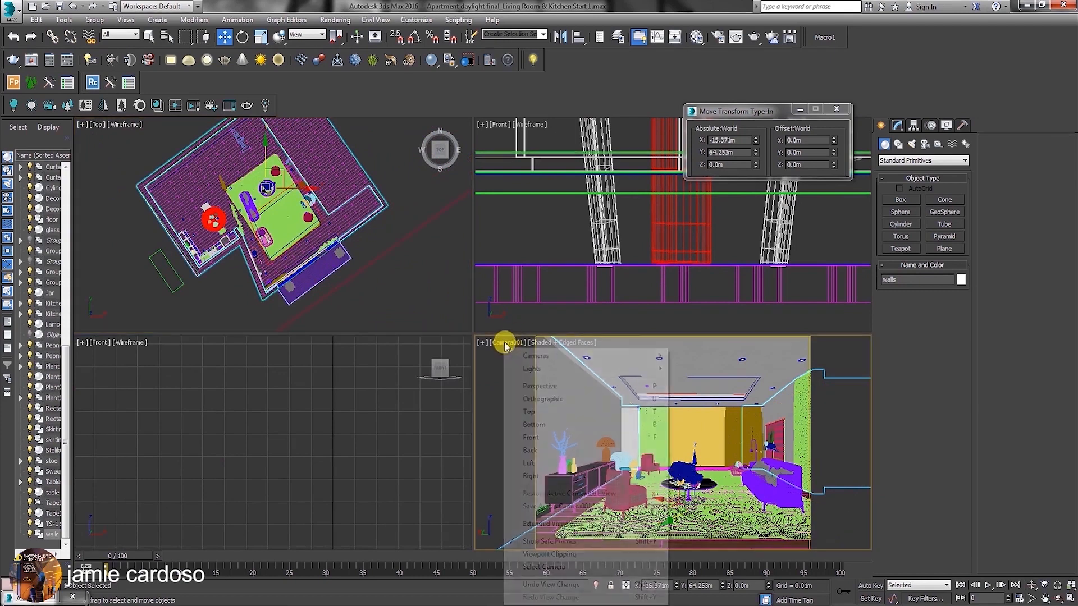
pyautogui.click(544, 567)
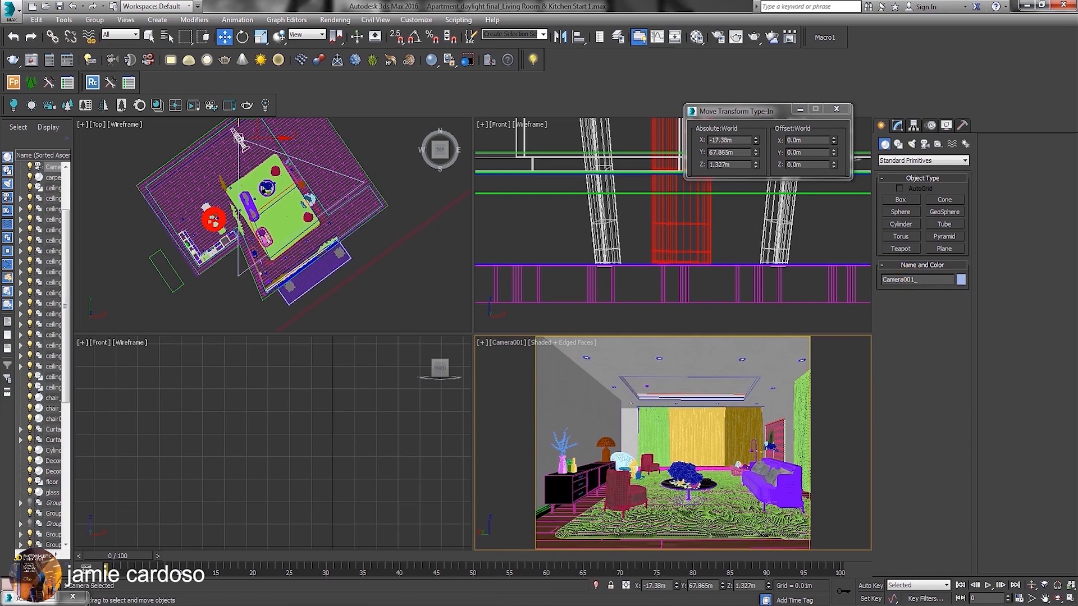
# Clone the living room camera to about X -21.694 m, Y 65.086 m and name the copy Camera001_Kitchen.
pyautogui.moveTo(255, 122); pyautogui.dragTo(267, 134, button='middle')
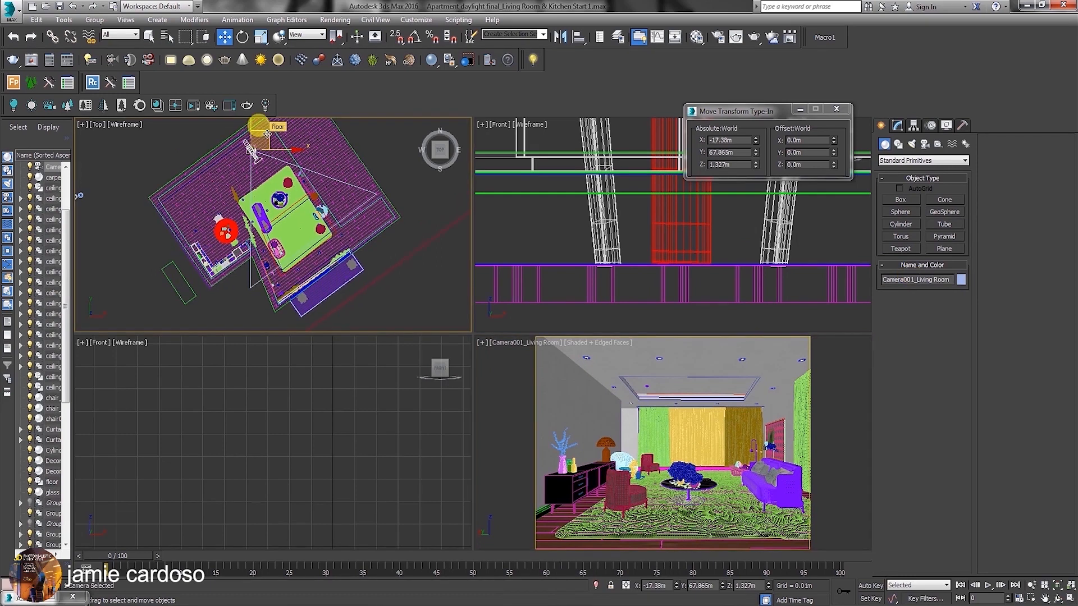
pyautogui.moveTo(207, 170); pyautogui.dragTo(218, 174, button='middle')
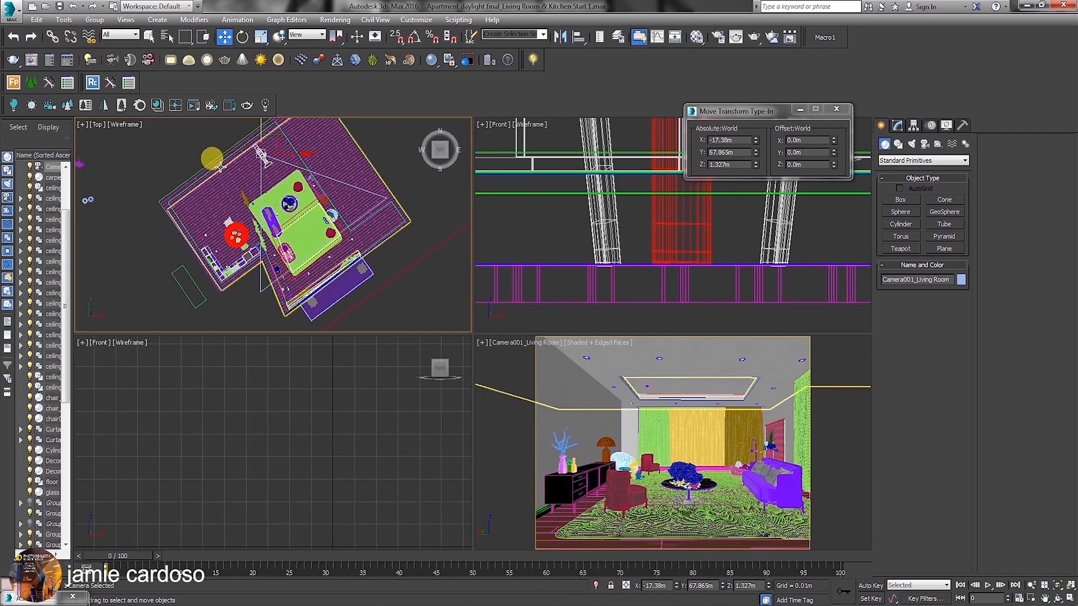
pyautogui.moveTo(261, 159); pyautogui.dragTo(223, 175)
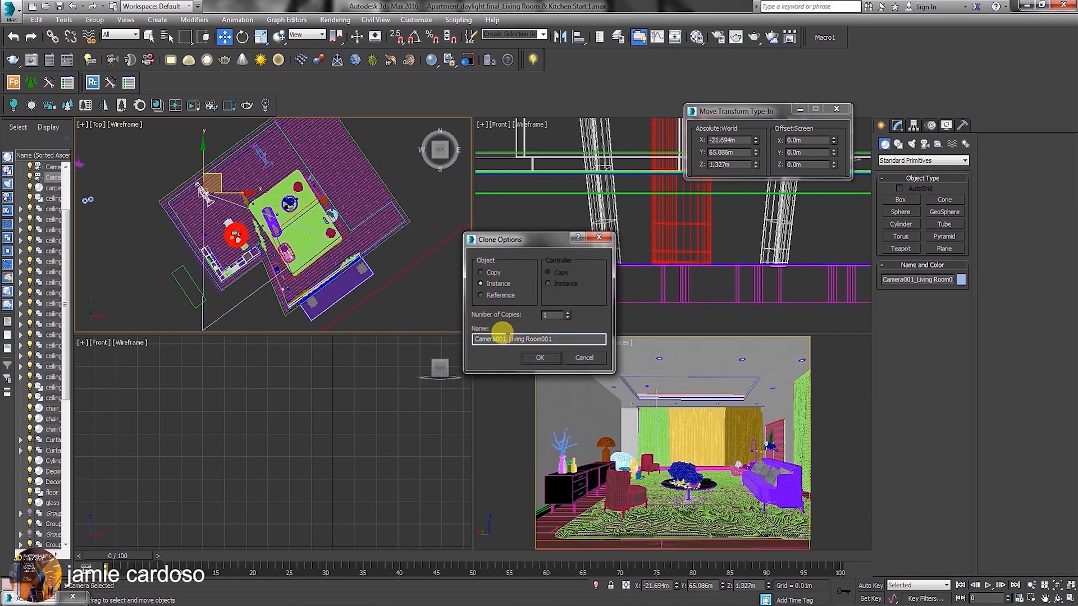
pyautogui.moveTo(509, 334); pyautogui.dragTo(638, 342)
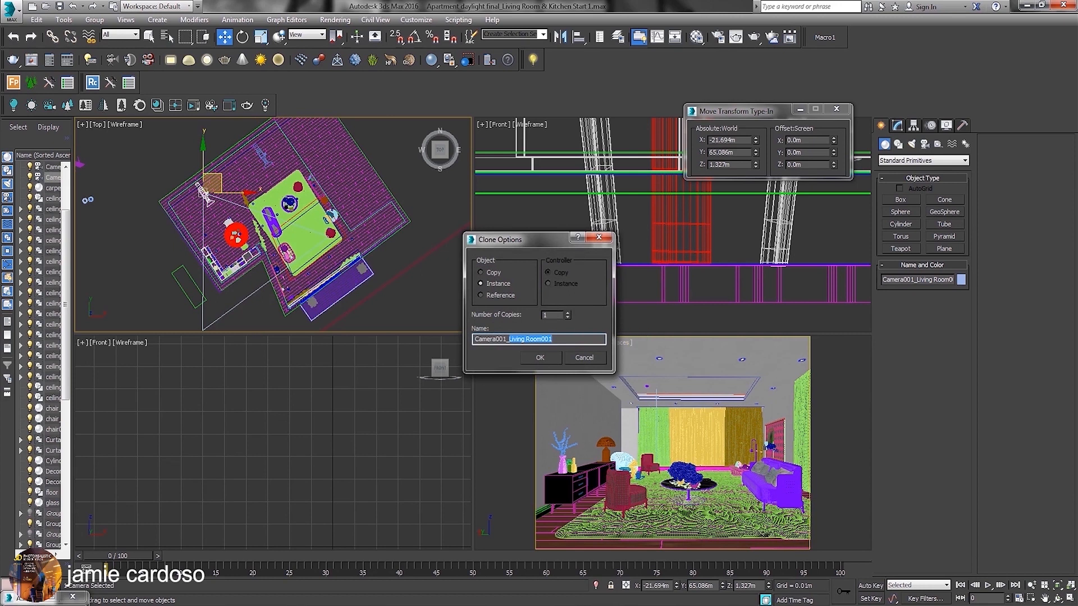
pyautogui.press('Return')
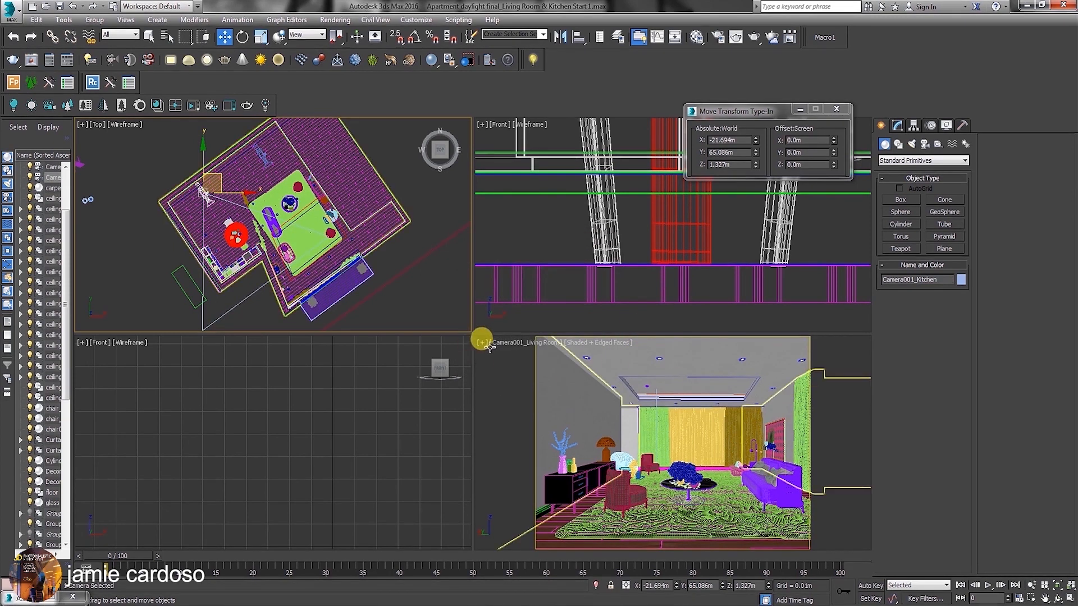
# Show the Camera001_Kitchen view and move that camera in the Top view to about X -21.804 m, Y 64.371 m.
pyautogui.click(492, 346)
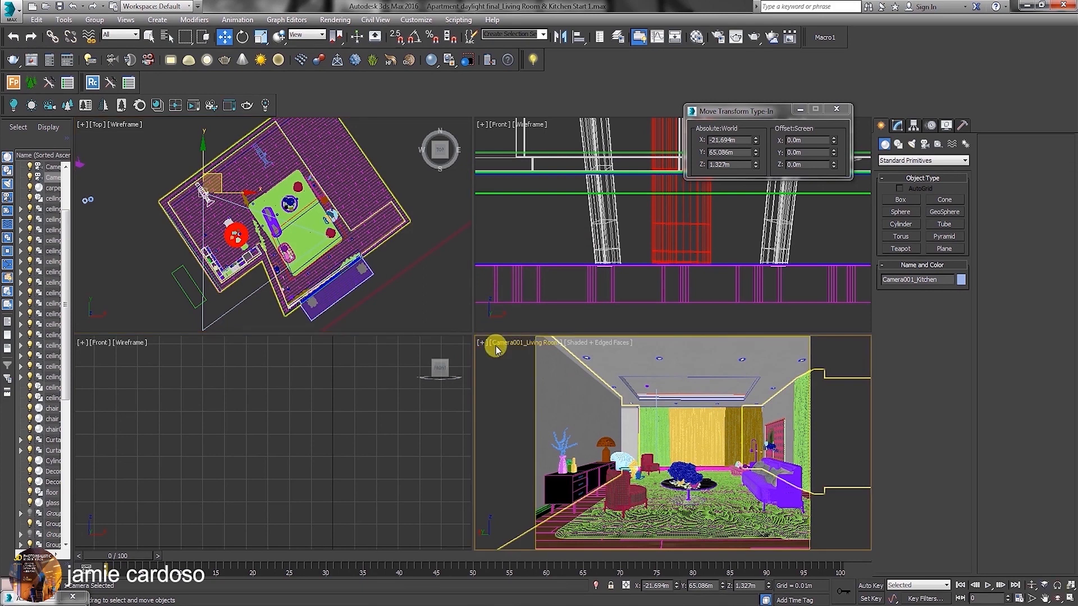
pyautogui.press('c')
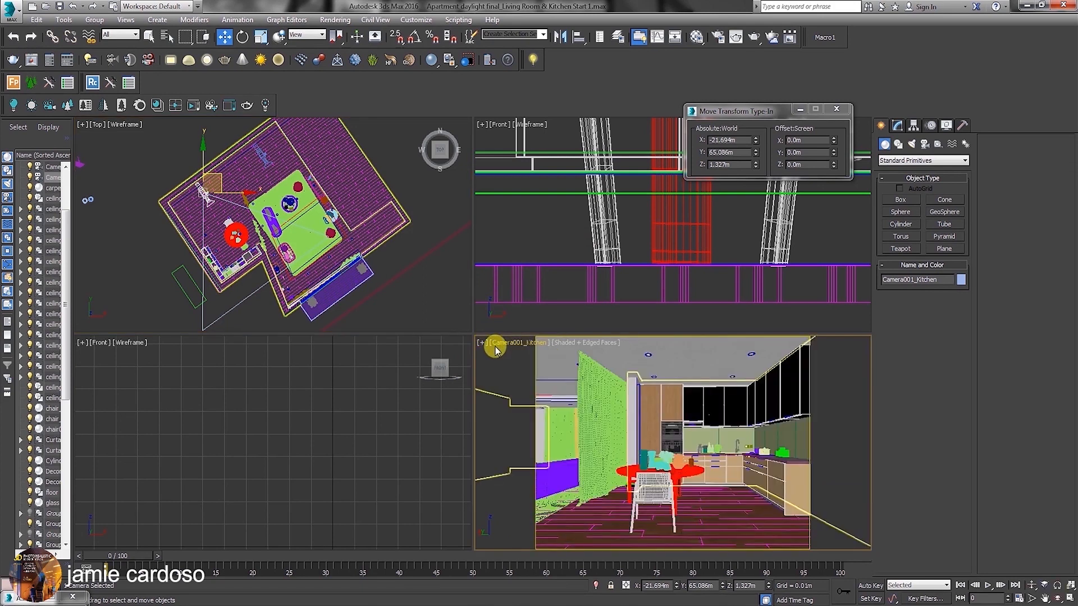
pyautogui.moveTo(282, 247); pyautogui.dragTo(280, 259, button='middle')
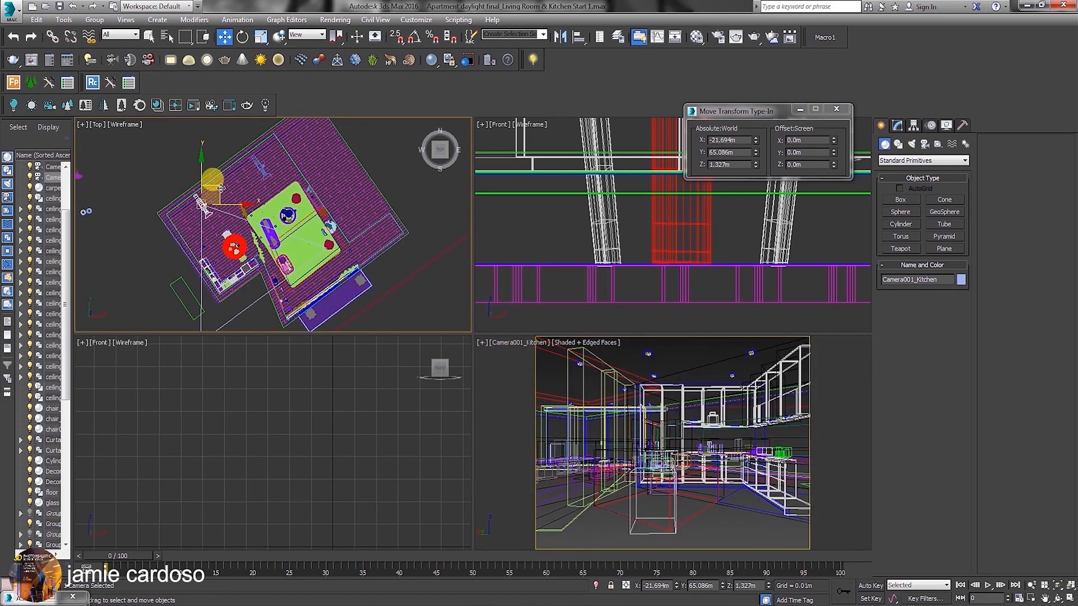
pyautogui.moveTo(219, 185); pyautogui.dragTo(220, 192)
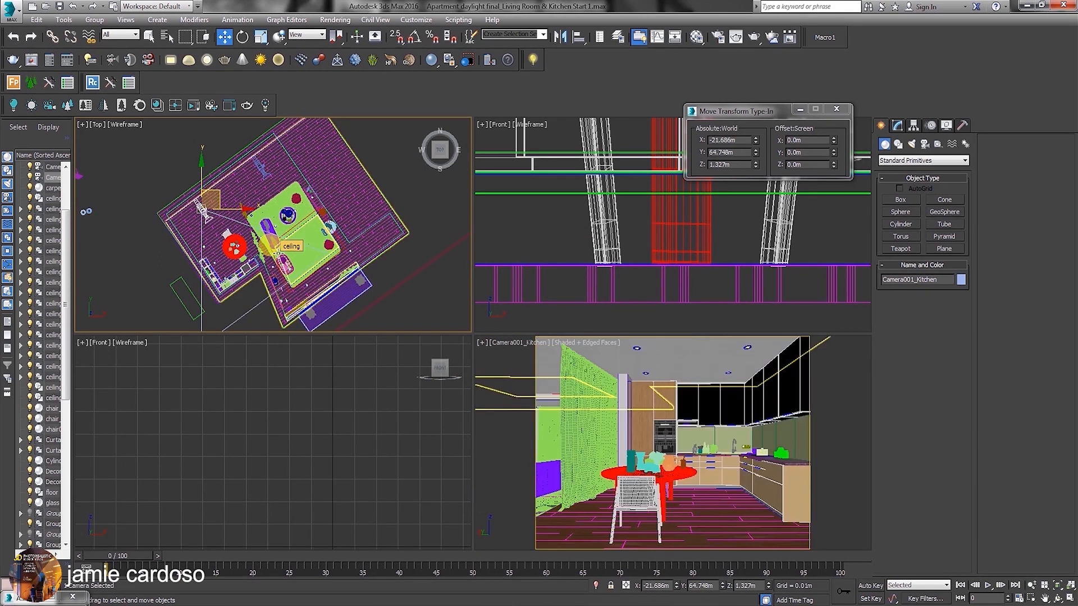
pyautogui.moveTo(238, 215); pyautogui.dragTo(247, 225, button='middle')
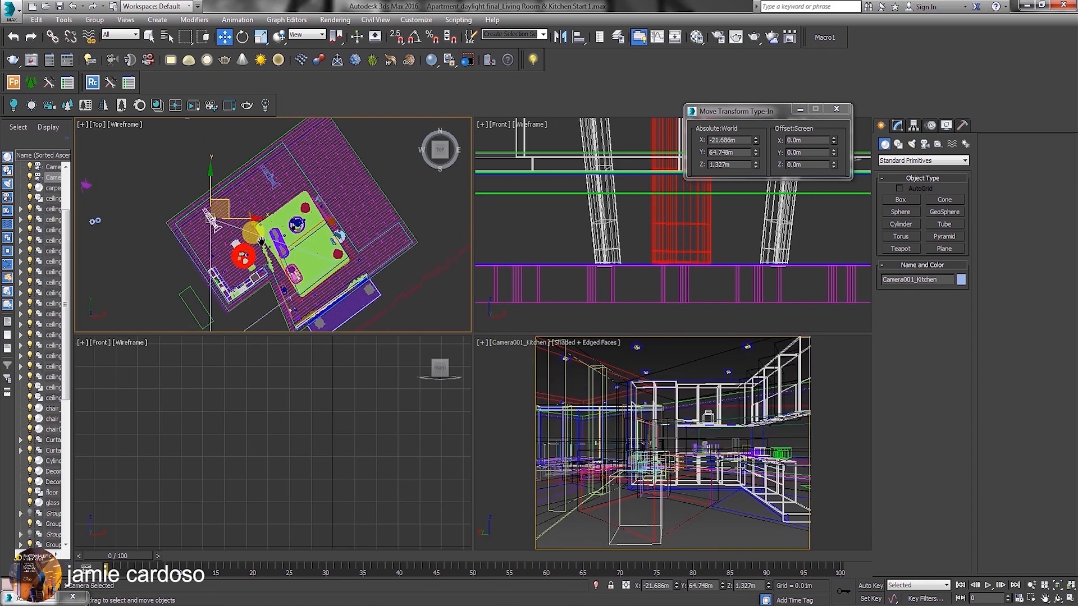
pyautogui.moveTo(225, 202); pyautogui.dragTo(224, 207)
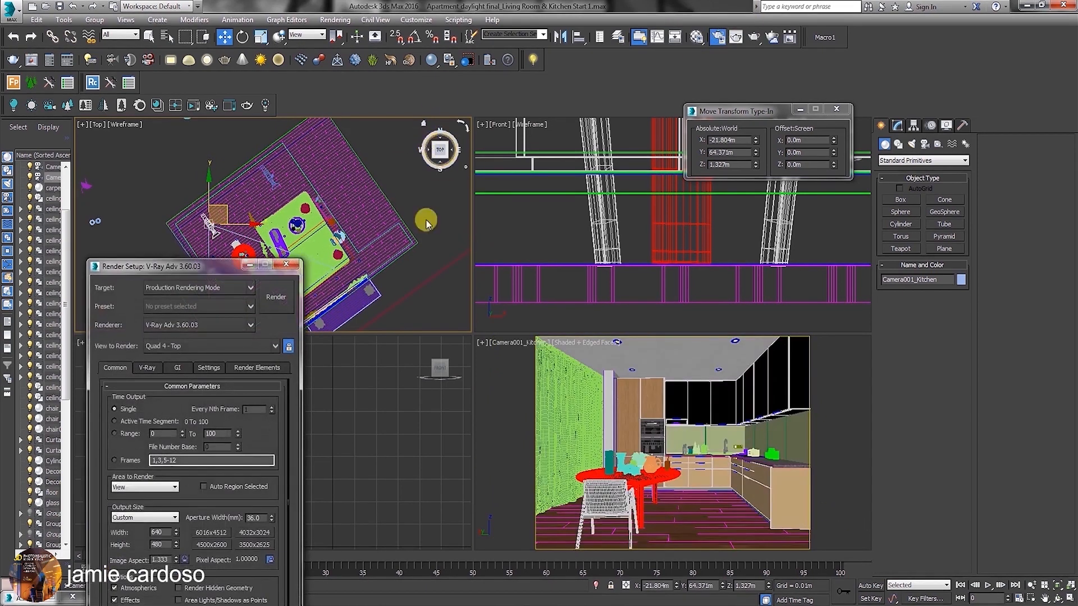
# Set the render output size to 4500x2600 and lock the image aspect ratio.
pyautogui.moveTo(213, 270); pyautogui.dragTo(763, 72)
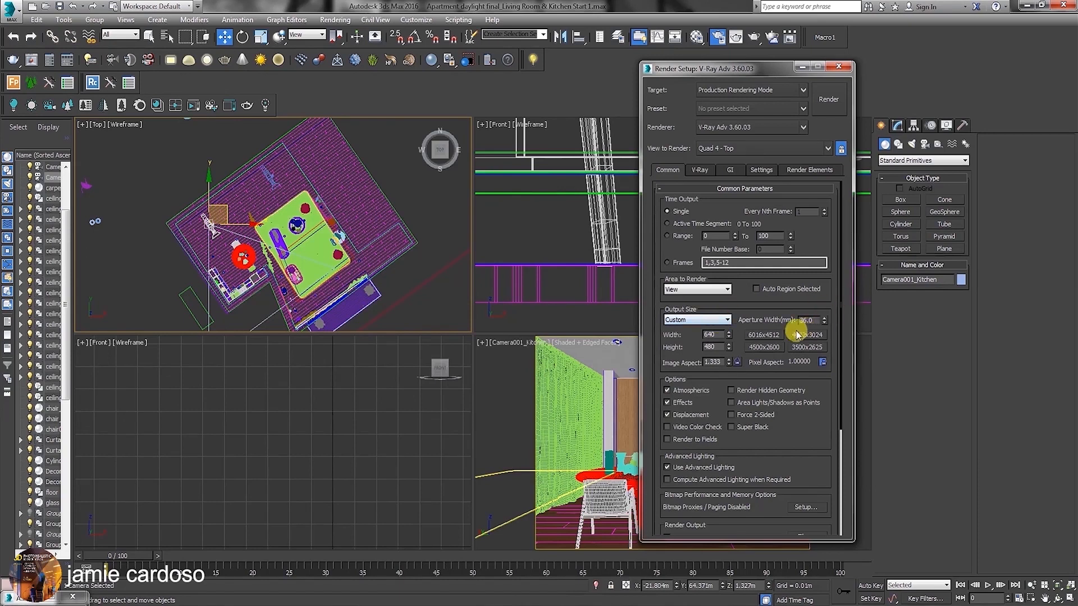
pyautogui.click(768, 349)
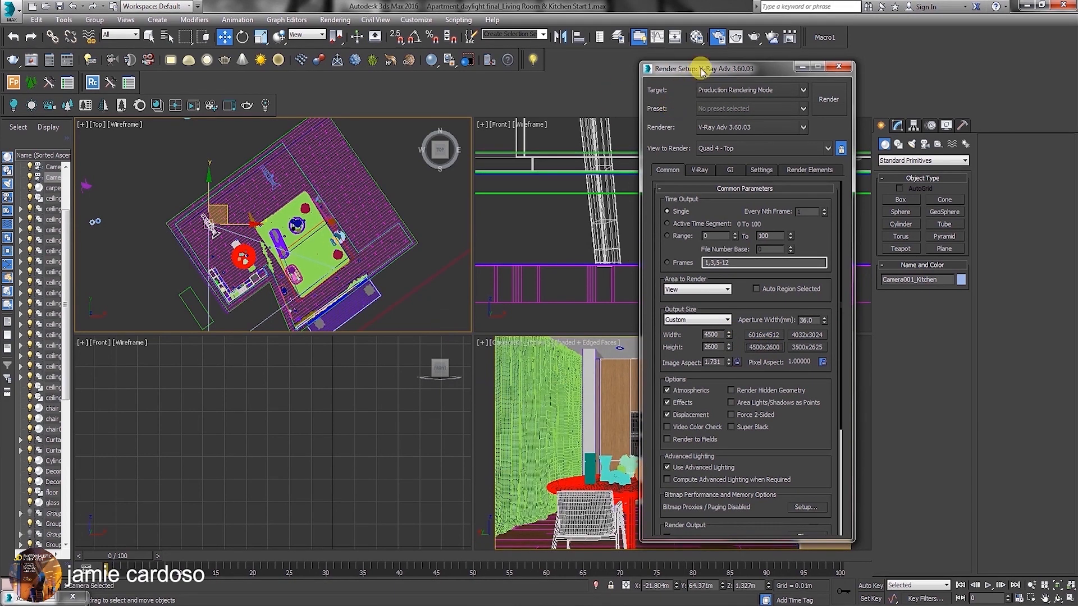
pyautogui.moveTo(701, 69); pyautogui.dragTo(247, 195)
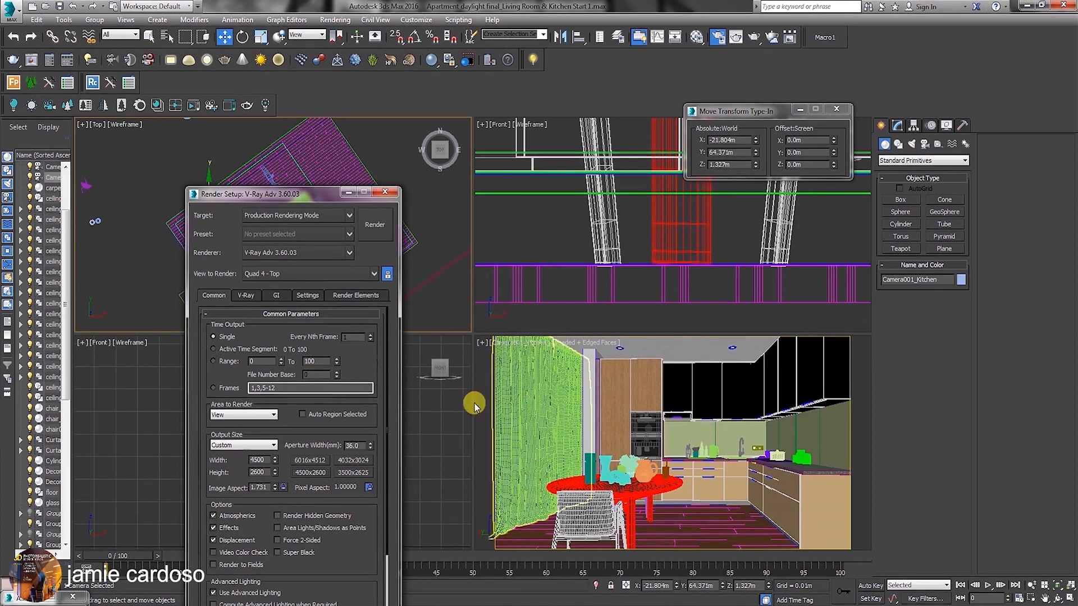
pyautogui.click(284, 488)
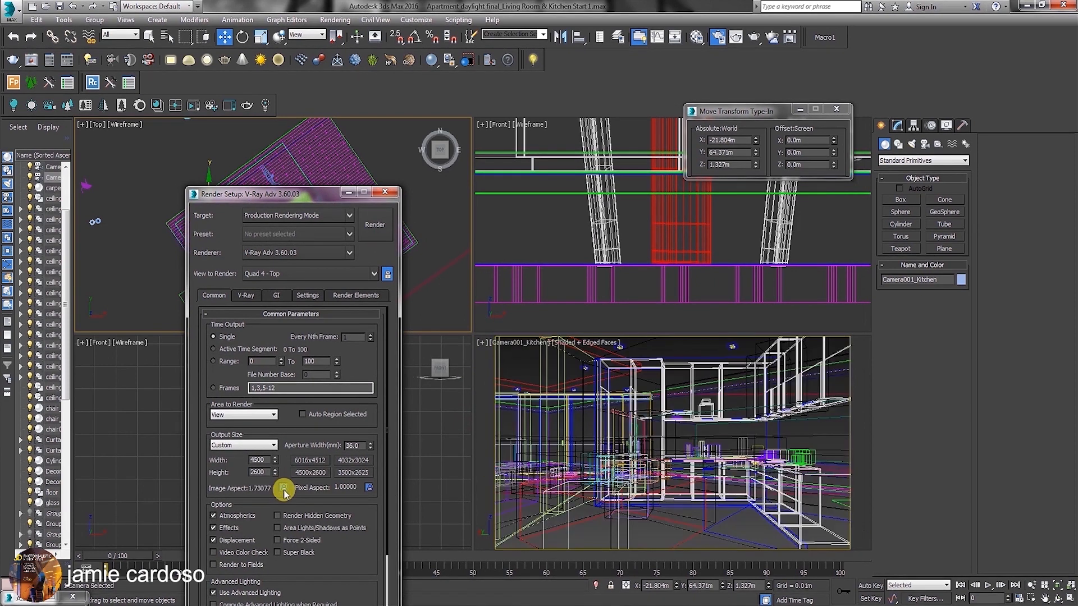
pyautogui.moveTo(323, 193); pyautogui.dragTo(339, 402)
# Shift the white dining chair in the Top view to about X -19.85 m, Y 62.902 m beside the round table.
pyautogui.moveTo(209, 230); pyautogui.dragTo(241, 250, button='middle')
pyautogui.scroll(2, 241, 249)
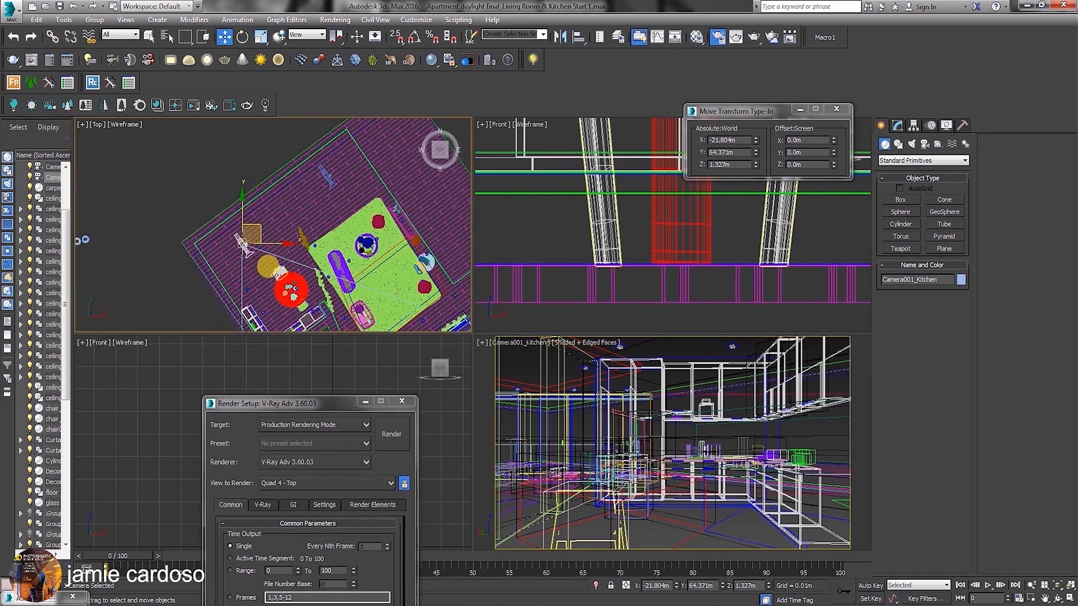
pyautogui.click(278, 271)
pyautogui.scroll(3, 279, 274)
pyautogui.moveTo(300, 254); pyautogui.dragTo(290, 254)
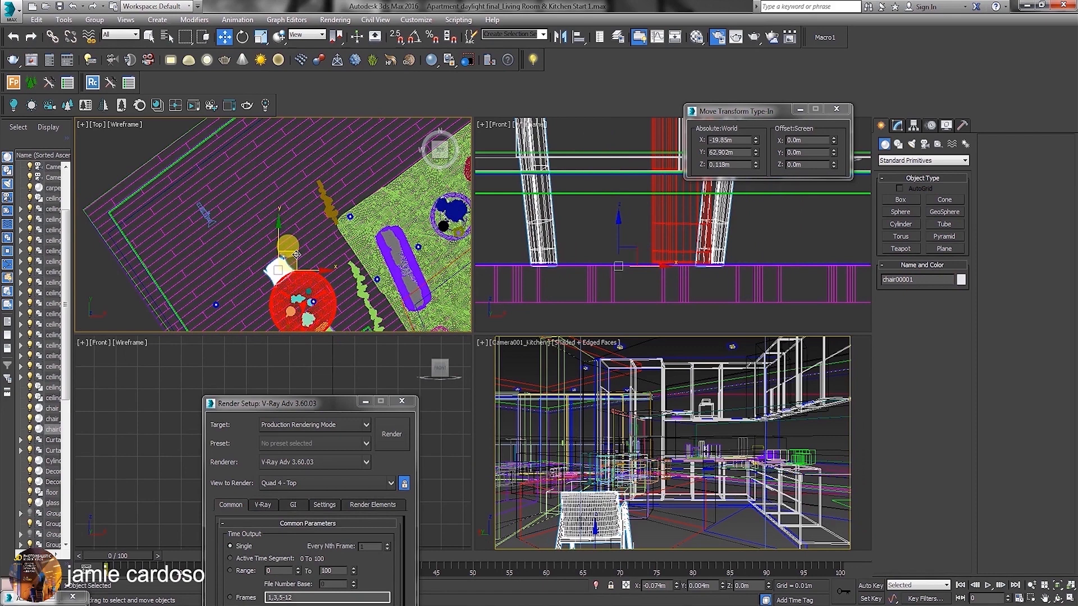
pyautogui.moveTo(290, 255); pyautogui.dragTo(283, 221, button='middle')
# Reposition the kitchen camera in the Top view and move it toward the dining table using the Local coordinate system.
pyautogui.click(197, 180)
pyautogui.moveTo(213, 163)
pyautogui.mouseDown()
pyautogui.moveTo(203, 148)
pyautogui.moveTo(191, 164)
pyautogui.moveTo(208, 142)
pyautogui.mouseUp()
pyautogui.click(306, 34)
pyautogui.click(303, 74)
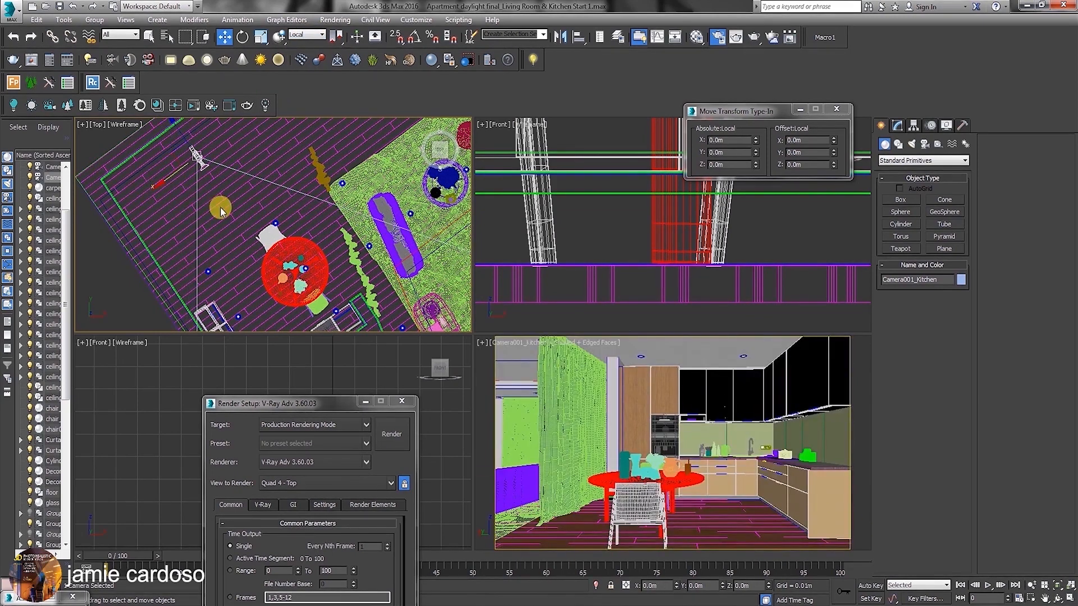
pyautogui.moveTo(173, 127); pyautogui.dragTo(190, 146)
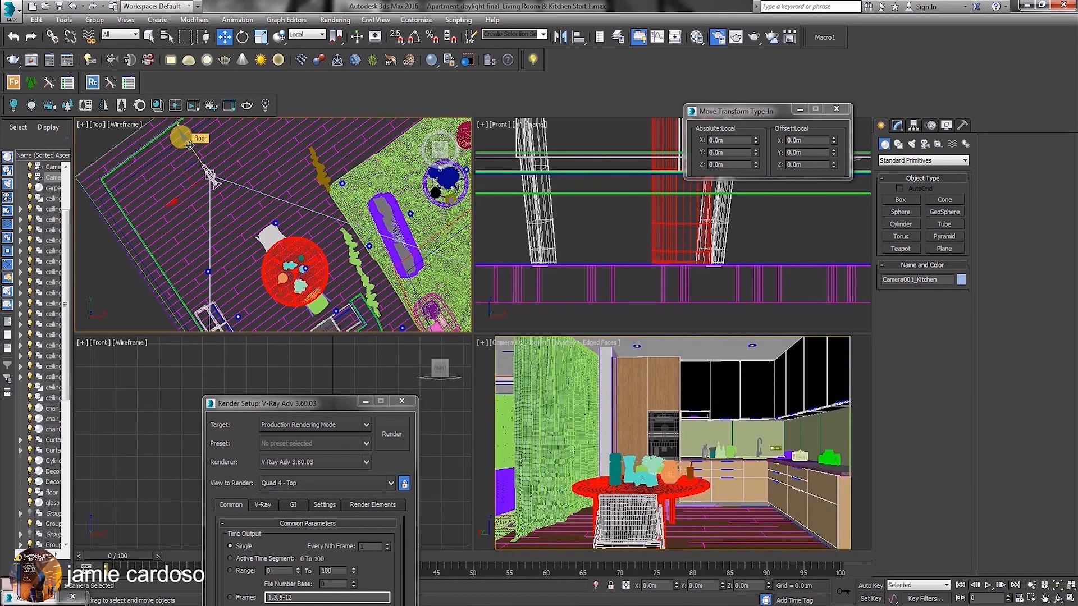
# Set the kitchen camera's lens to 24 mm, followed by a field of view of 73 degrees.
pyautogui.click(897, 124)
pyautogui.click(924, 376)
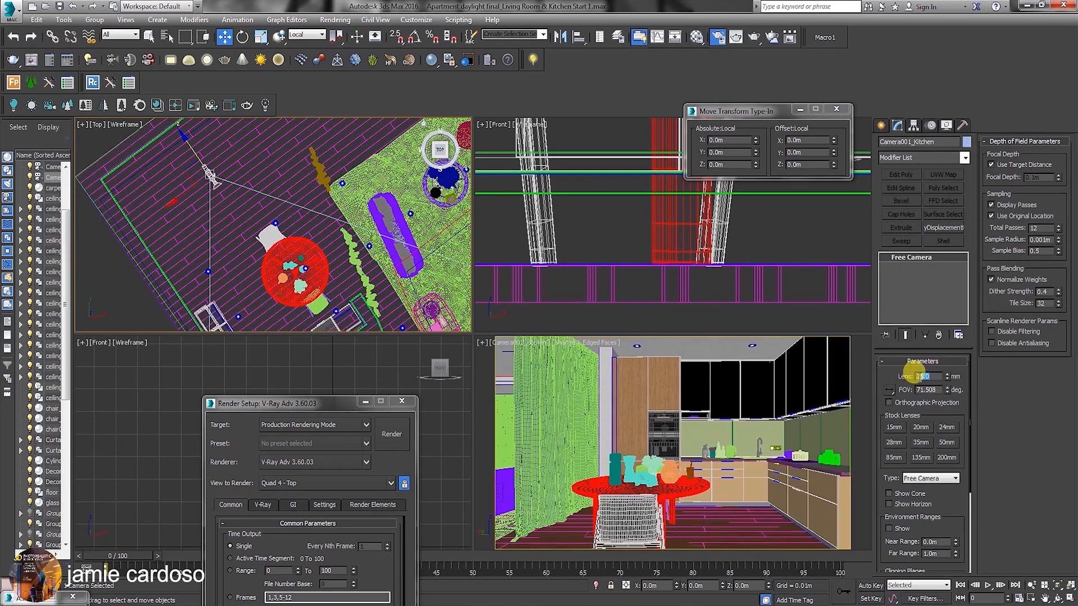
pyautogui.press('Return')
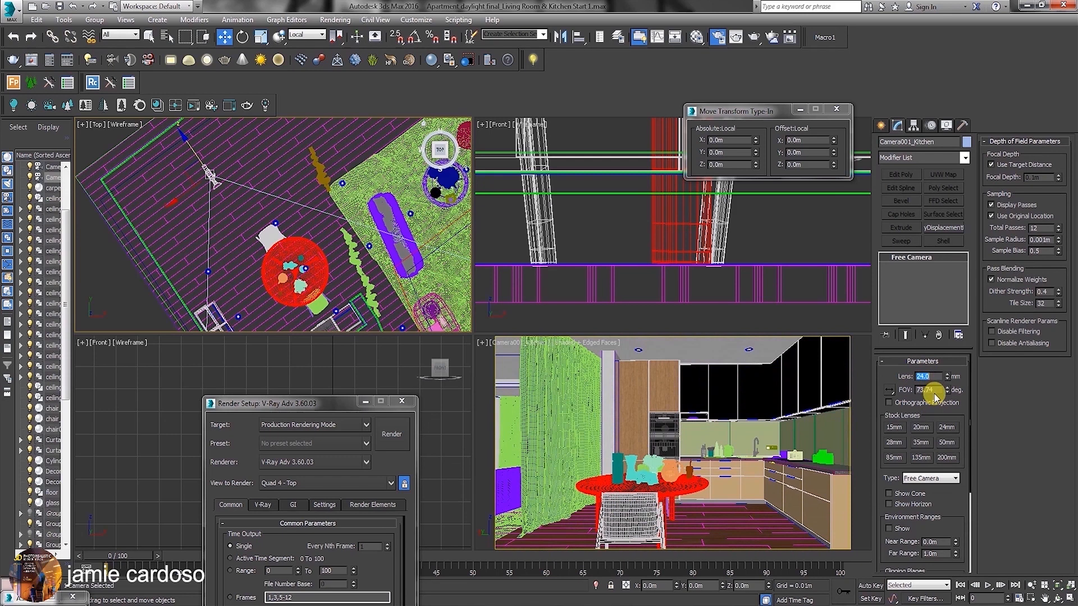
pyautogui.doubleClick(922, 390)
pyautogui.press('Return')
pyautogui.moveTo(948, 491); pyautogui.dragTo(948, 467)
# Slide the kitchen camera sideways and closer to the dining table along its local axes in the Top view.
pyautogui.moveTo(285, 233); pyautogui.dragTo(270, 218, button='middle')
pyautogui.moveTo(163, 178); pyautogui.dragTo(166, 175)
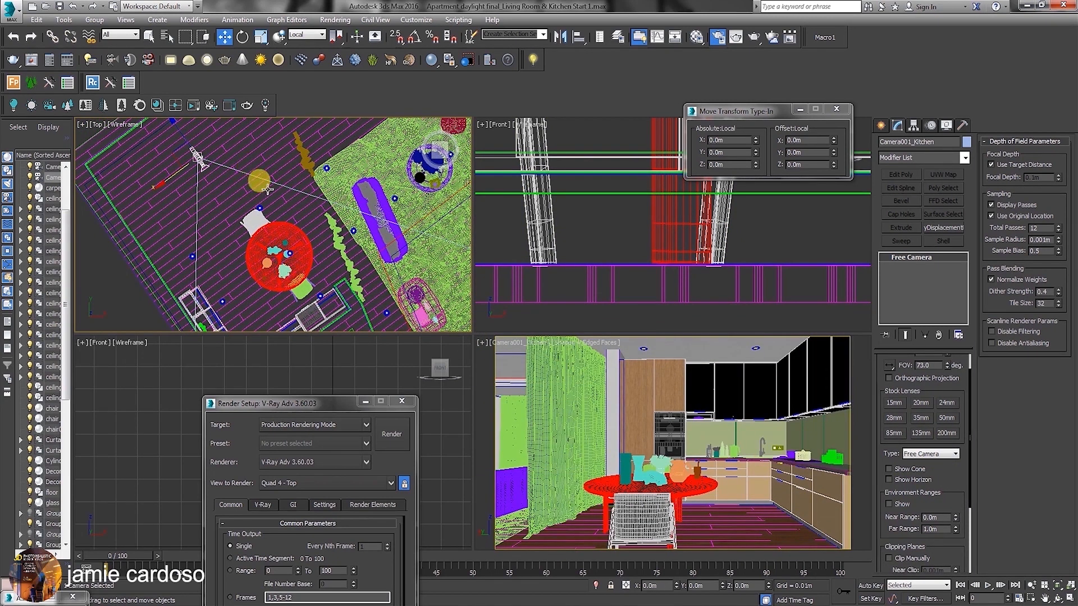
pyautogui.moveTo(257, 178); pyautogui.dragTo(261, 189, button='middle')
pyautogui.moveTo(181, 139); pyautogui.dragTo(195, 164)
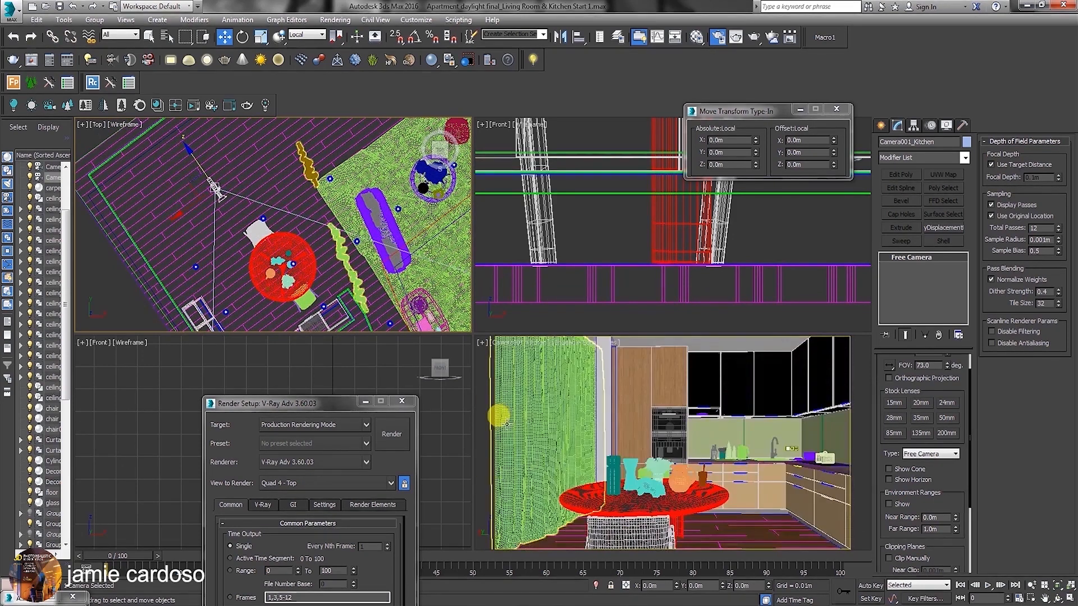
# Clone the dining chair to the table's lower-left side in the Top view using the View coordinate system.
pyautogui.click(637, 528)
pyautogui.moveTo(341, 238); pyautogui.dragTo(352, 214, button='middle')
pyautogui.click(307, 36)
pyautogui.click(306, 44)
pyautogui.moveTo(283, 196)
pyautogui.keyDown('shift'); pyautogui.mouseDown()
pyautogui.moveTo(254, 229)
pyautogui.moveTo(268, 255)
pyautogui.mouseUp(); pyautogui.keyUp('shift')
pyautogui.click(548, 361)
# Rotate the cloned chair with angle snap in the Top view so it faces the round table.
pyautogui.rightClick(261, 258)
pyautogui.click(277, 284)
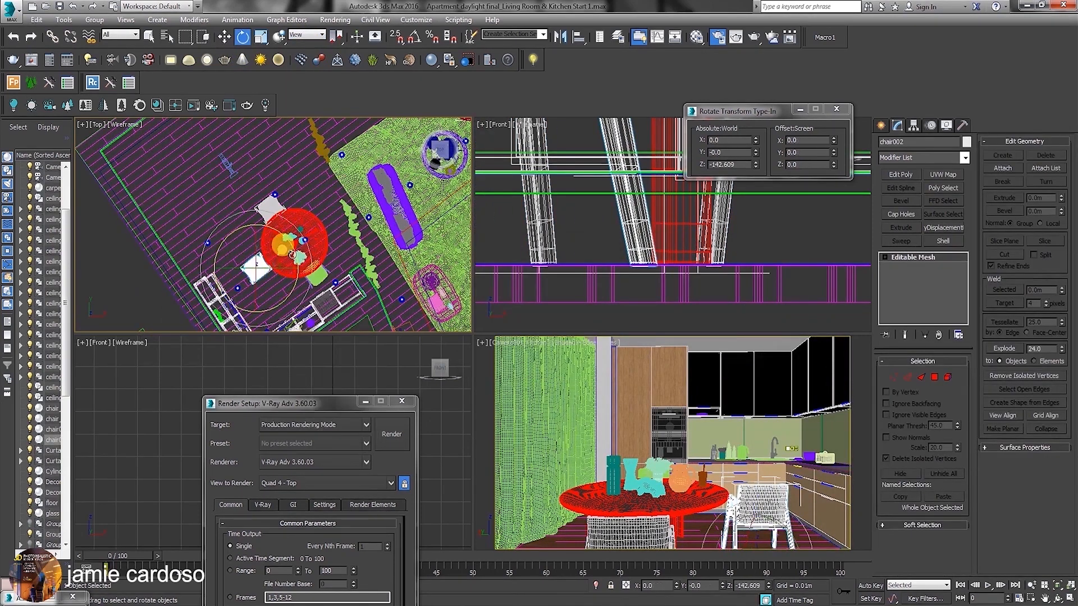
pyautogui.click(415, 37)
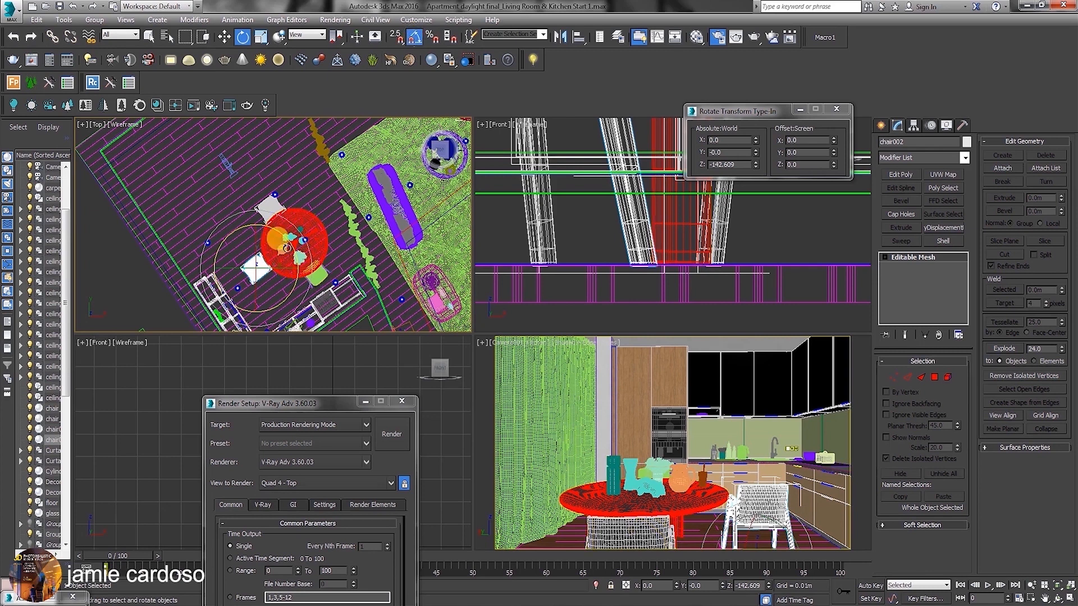
pyautogui.moveTo(286, 240); pyautogui.dragTo(264, 186)
pyautogui.press('w')
# Clone the chair to the table's opposite side, turned toward the table, at about X -18.398 m, Y 62.568 m.
pyautogui.moveTo(279, 260)
pyautogui.mouseDown()
pyautogui.moveTo(335, 203)
pyautogui.moveTo(357, 213)
pyautogui.moveTo(395, 285)
pyautogui.mouseUp()
pyautogui.click(537, 358)
pyautogui.rightClick(320, 220)
pyautogui.click(343, 246)
pyautogui.press('w')
pyautogui.moveTo(325, 205); pyautogui.dragTo(330, 203)
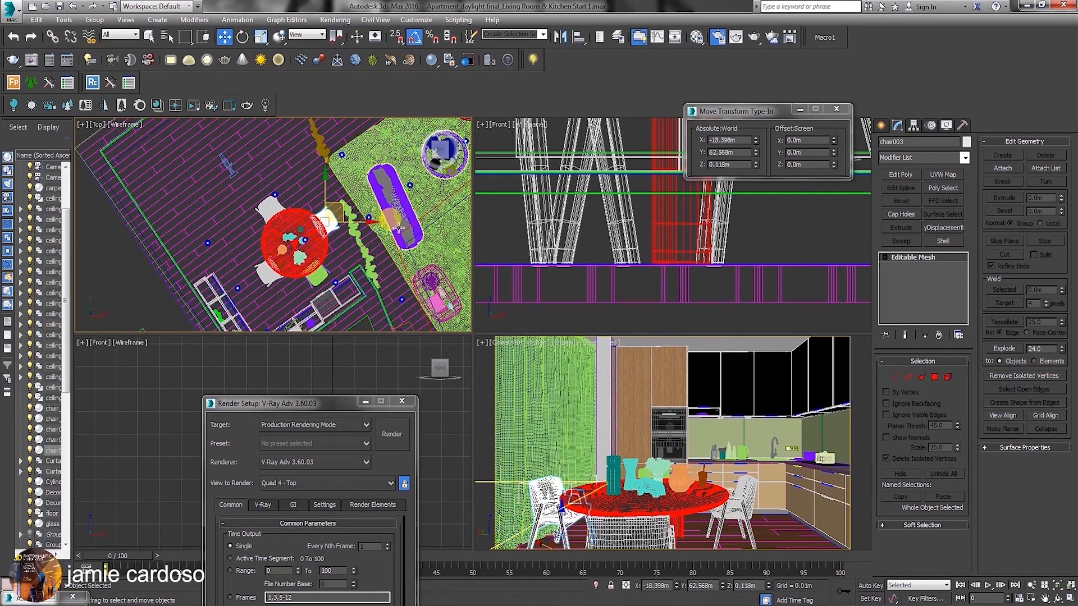
# Move the kitchen camera to about X -21.408 m, Y 64.14 m using the View coordinate system.
pyautogui.moveTo(218, 155); pyautogui.dragTo(224, 163, button='middle')
pyautogui.click(232, 170)
pyautogui.moveTo(247, 153); pyautogui.dragTo(231, 149)
pyautogui.click(306, 35)
pyautogui.click(303, 45)
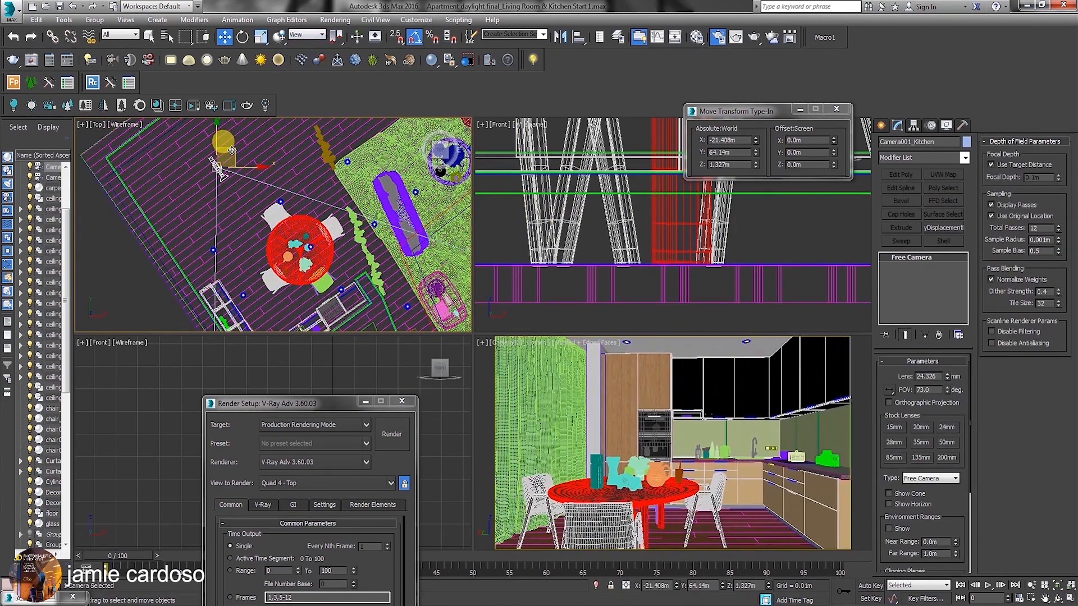
# Fine-tune the kitchen camera's sideways and forward position in the Top view using the Local coordinate system.
pyautogui.click(307, 35)
pyautogui.click(303, 82)
pyautogui.moveTo(194, 187); pyautogui.dragTo(201, 183)
pyautogui.moveTo(203, 132); pyautogui.dragTo(207, 138)
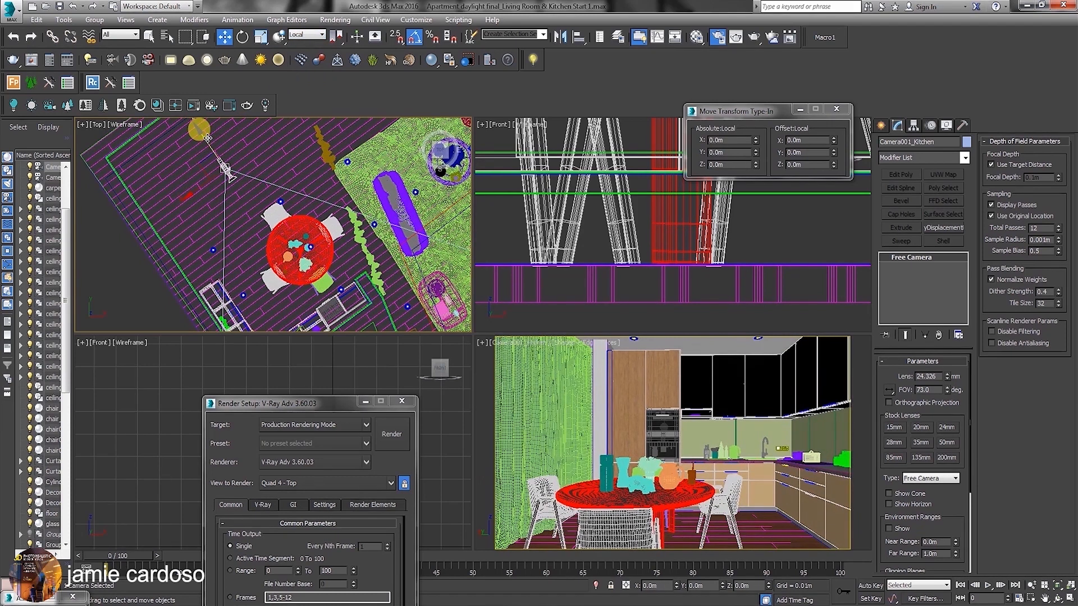
# Select the kitchen view's camera and raise it by about 0.13 m in the Front view.
pyautogui.click(272, 216)
pyautogui.scroll(-3, 637, 236)
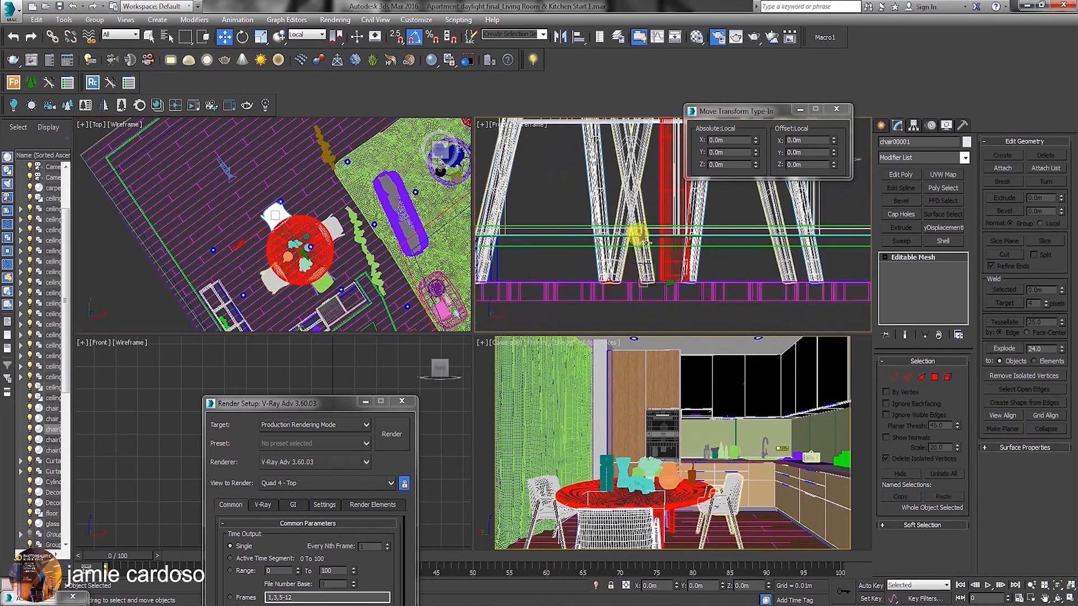
pyautogui.click(507, 343)
pyautogui.click(545, 567)
pyautogui.scroll(-5, 584, 257)
pyautogui.scroll(5, 508, 216)
pyautogui.moveTo(508, 216); pyautogui.dragTo(607, 249, button='middle')
pyautogui.moveTo(608, 220); pyautogui.dragTo(609, 206)
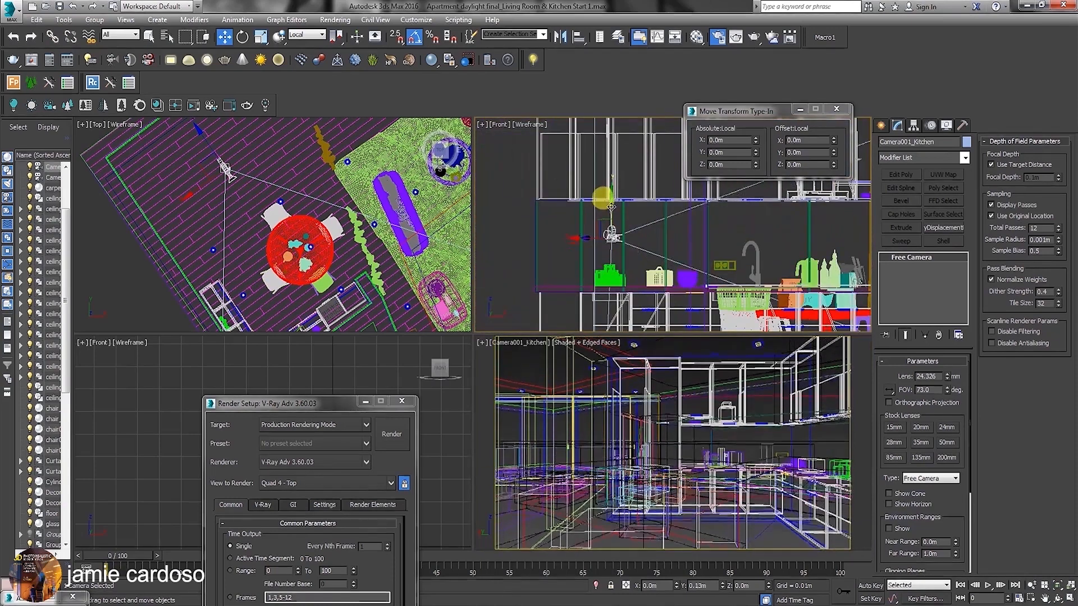
# Nudge the raised kitchen camera slightly toward the dining table in the Top view.
pyautogui.moveTo(208, 144); pyautogui.dragTo(219, 153, button='middle')
pyautogui.moveTo(219, 153)
pyautogui.mouseDown()
pyautogui.moveTo(230, 161)
pyautogui.moveTo(212, 185)
pyautogui.moveTo(221, 186)
pyautogui.mouseUp()
pyautogui.click(510, 343)
# Look over the purchased models in the 3DBee.IT browser, return to 3ds Max and close the Move Transform Type-In.
pyautogui.hotkey('alt', 'Tab')
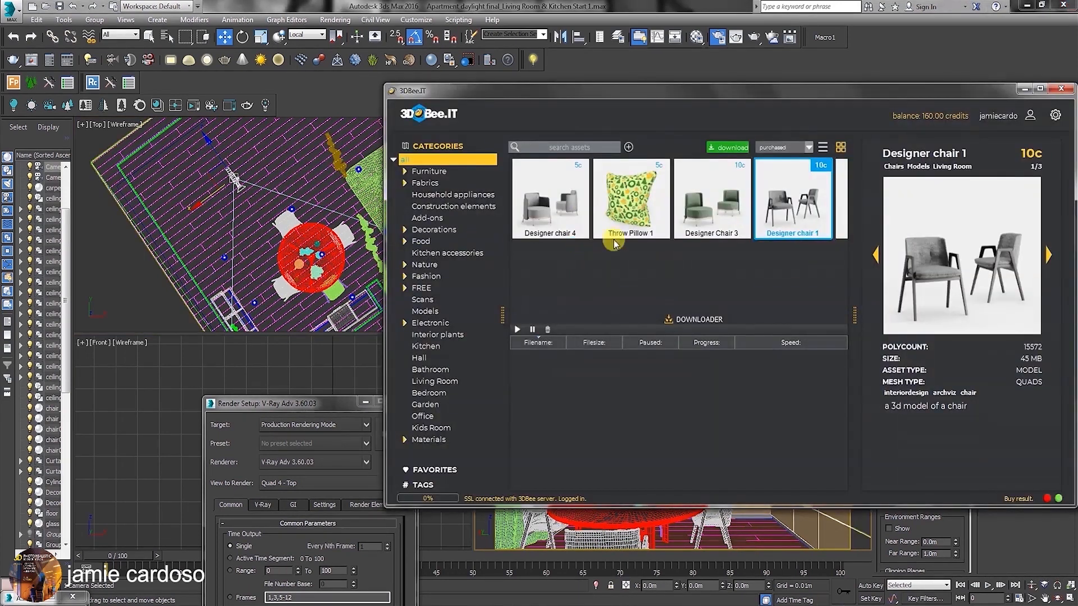
pyautogui.moveTo(823, 94); pyautogui.dragTo(623, 96)
pyautogui.click(811, 93)
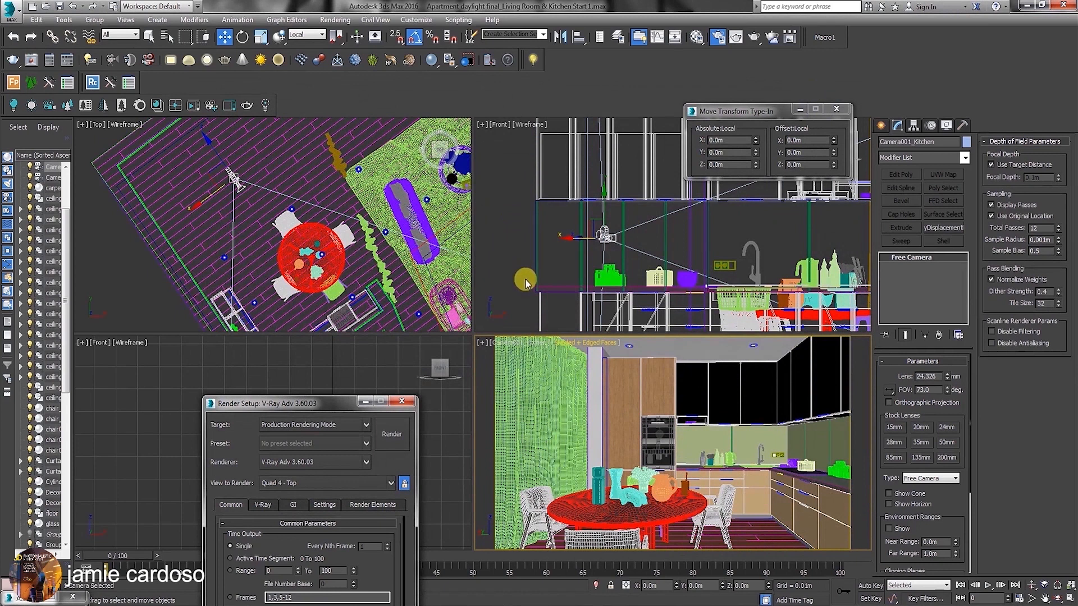
pyautogui.click(836, 109)
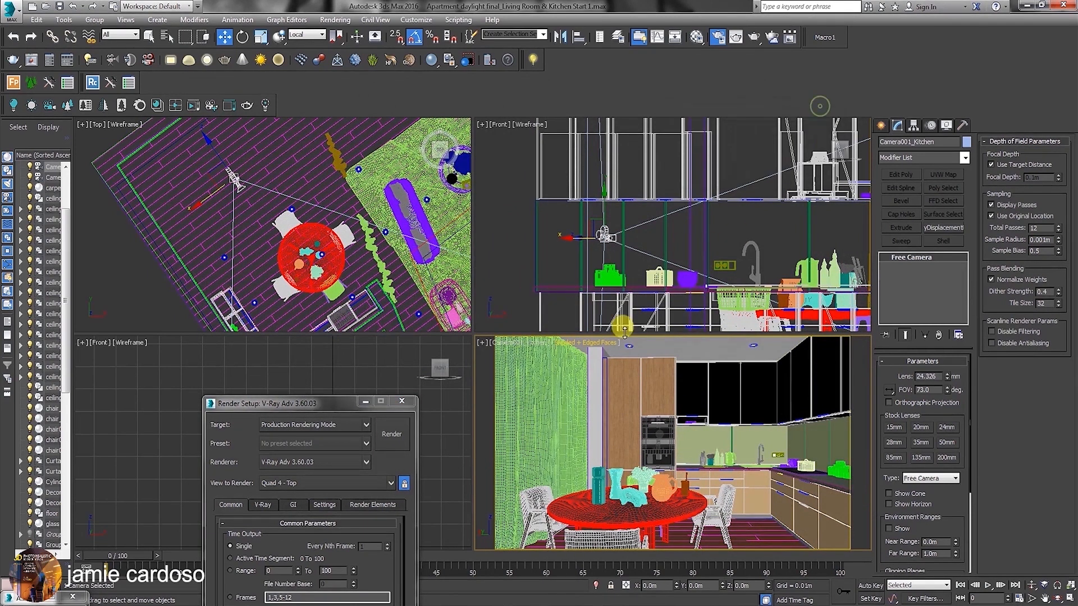
# Switch the kitchen camera viewport to the Camera001_Living Room view.
pyautogui.scroll(-5, 272, 214)
pyautogui.scroll(7, 394, 212)
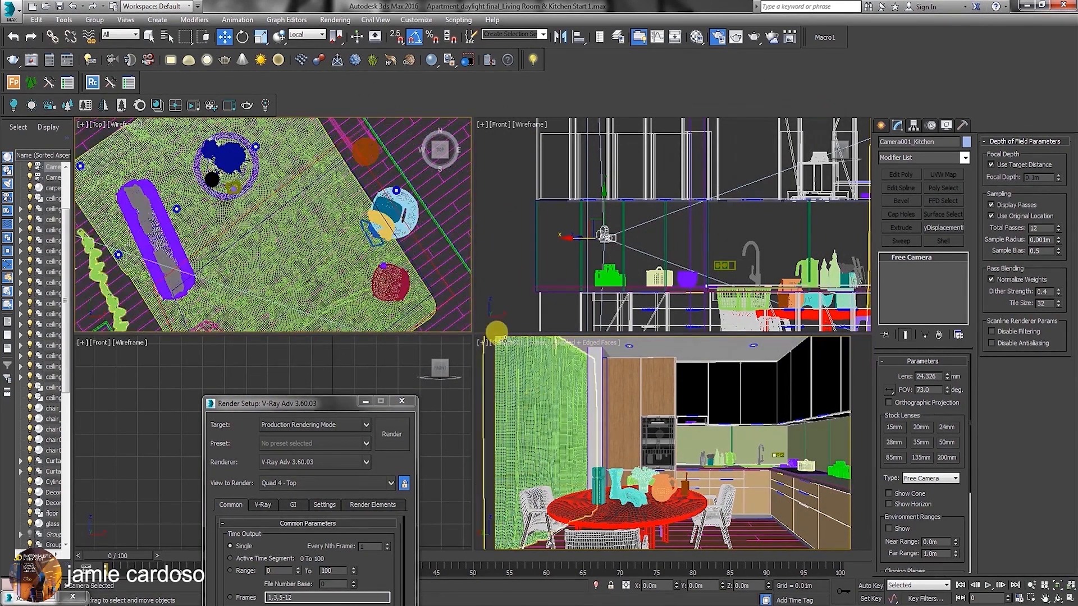
pyautogui.click(522, 366)
pyautogui.moveTo(348, 409); pyautogui.dragTo(294, 312)
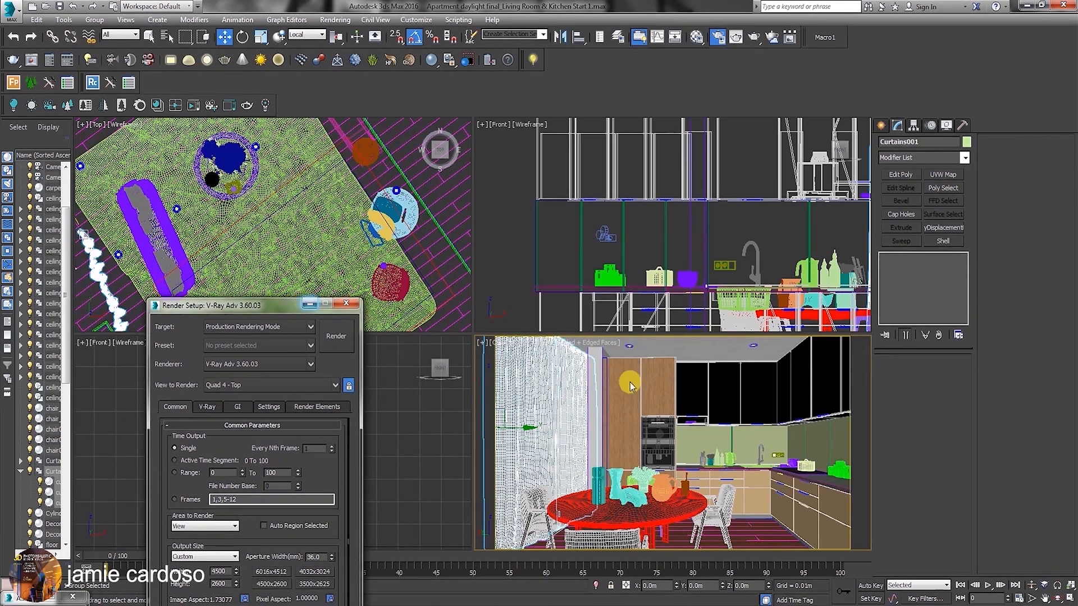
pyautogui.click(499, 344)
pyautogui.moveTo(517, 361)
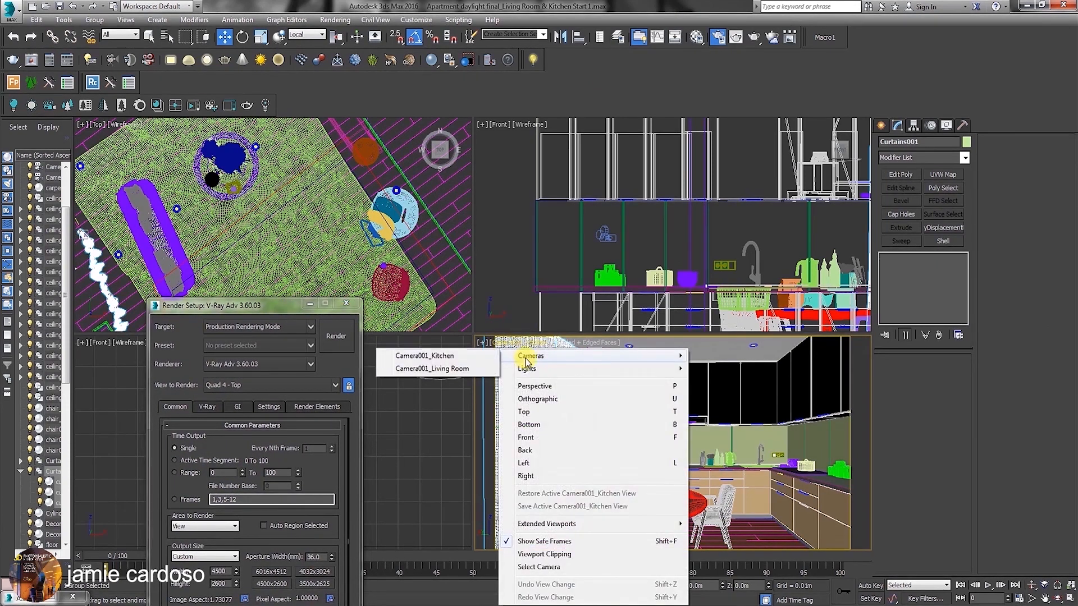
pyautogui.click(444, 364)
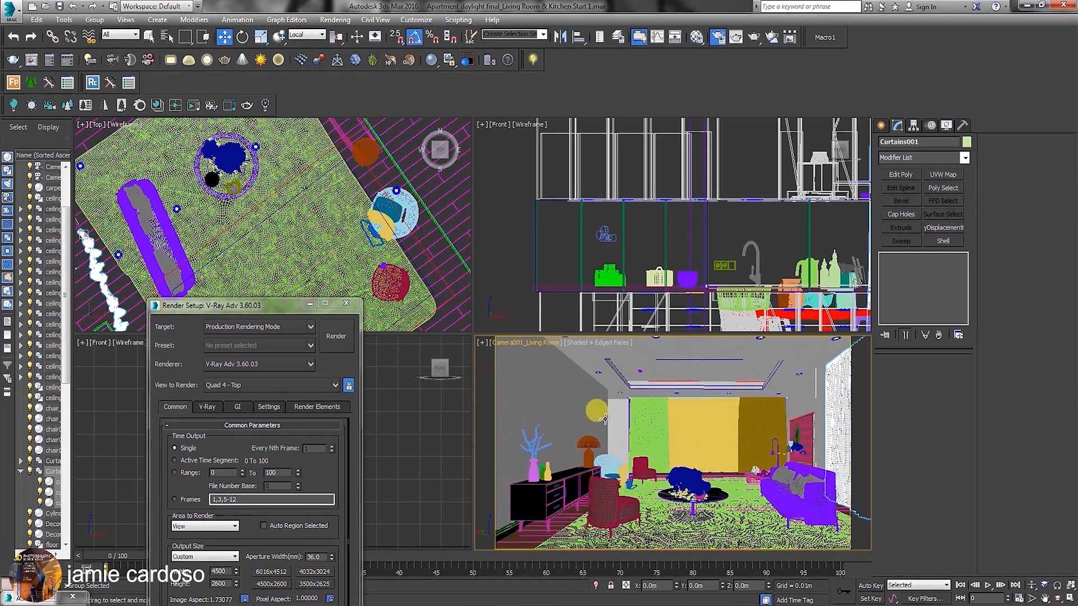
# Draw a plane VRayLight in the Front view with a half-length of about 5.3 m and half-width of about 2.27 m.
pyautogui.click(620, 497)
pyautogui.moveTo(598, 439); pyautogui.dragTo(572, 471)
pyautogui.click(910, 145)
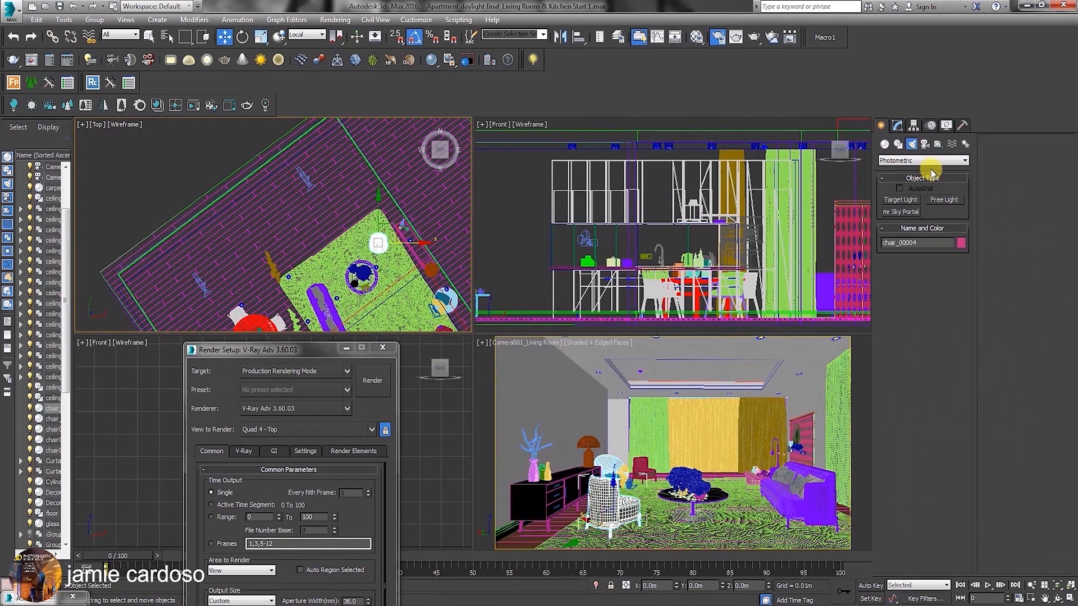
pyautogui.click(910, 161)
pyautogui.click(897, 180)
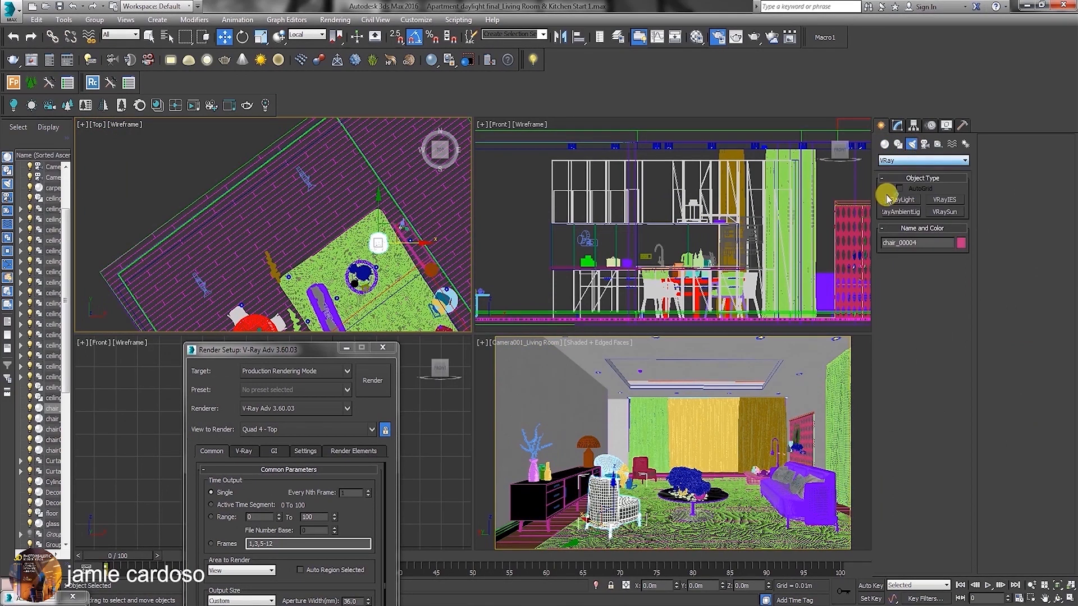
pyautogui.click(900, 200)
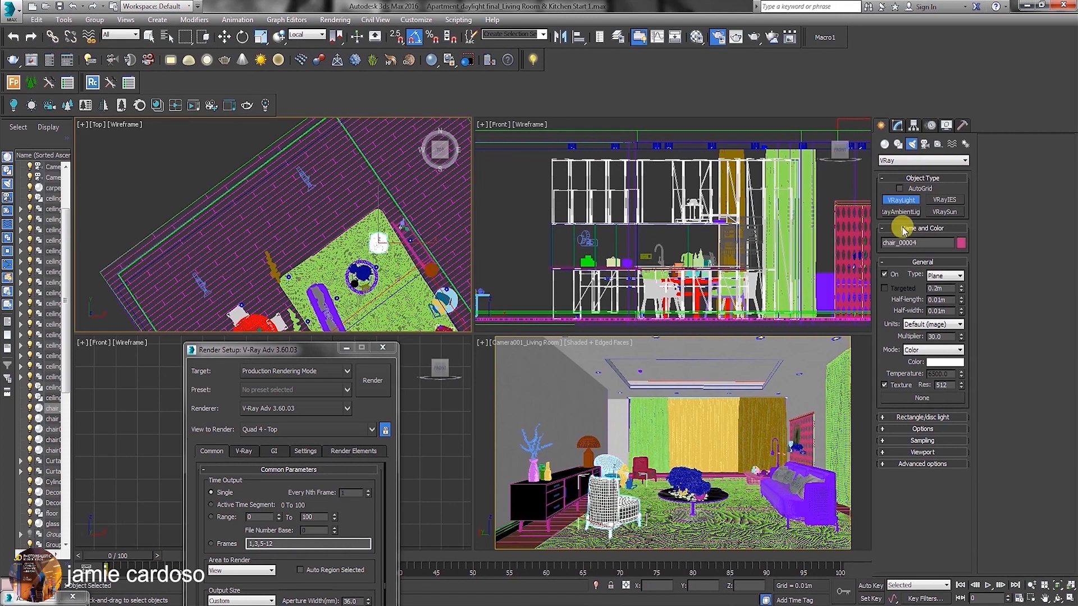
pyautogui.scroll(-5, 660, 204)
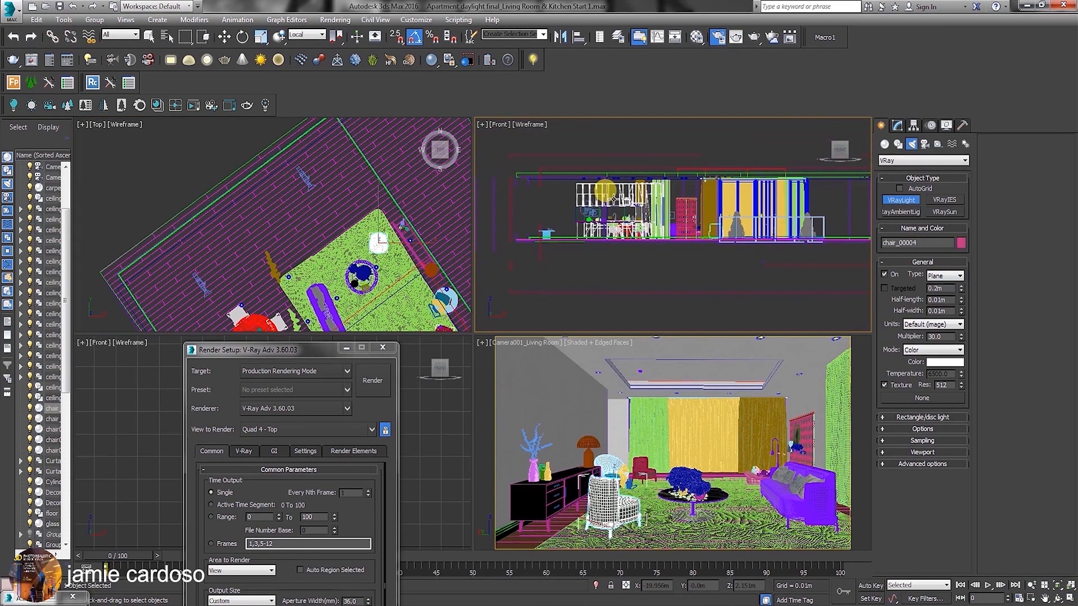
pyautogui.moveTo(610, 209); pyautogui.dragTo(600, 212, button='middle')
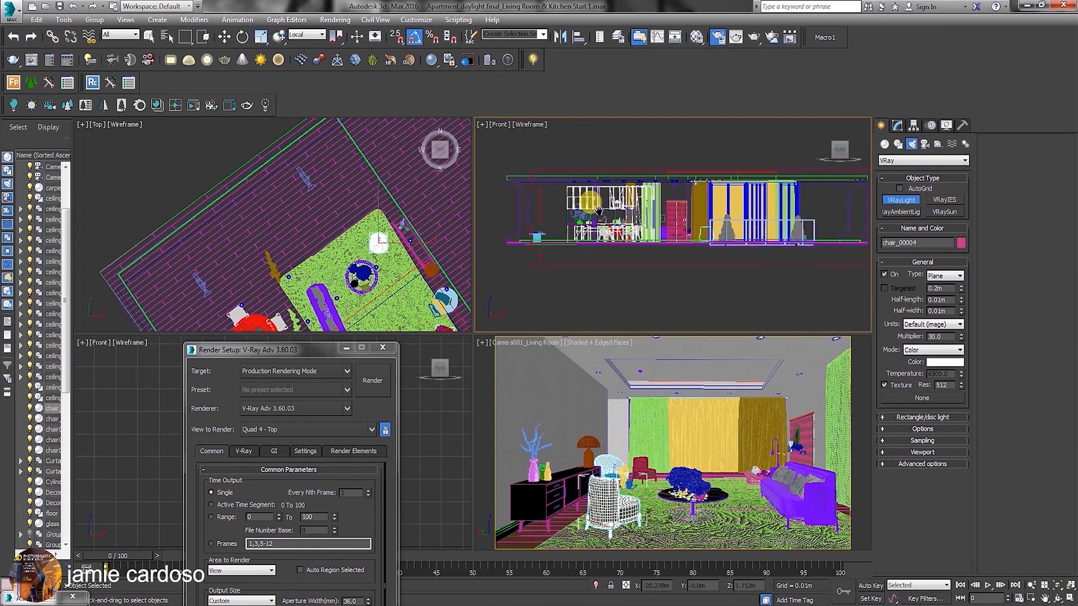
pyautogui.moveTo(561, 169); pyautogui.dragTo(764, 259)
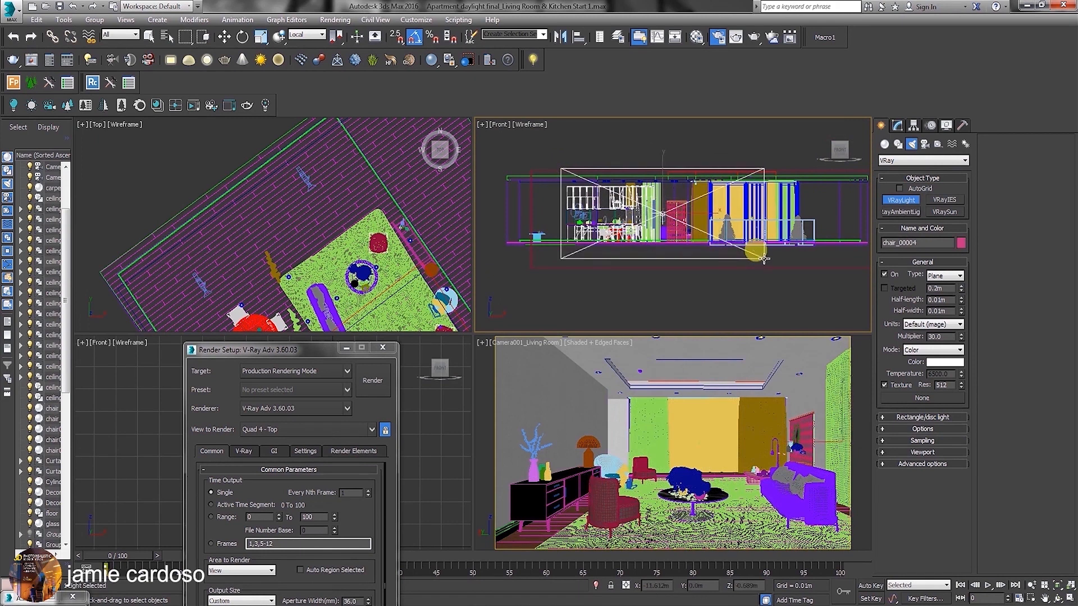
# Move the new VRayLight in the Top view to the balcony outside the living room window.
pyautogui.click(894, 128)
pyautogui.press('w')
pyautogui.moveTo(250, 233); pyautogui.dragTo(254, 233, button='middle')
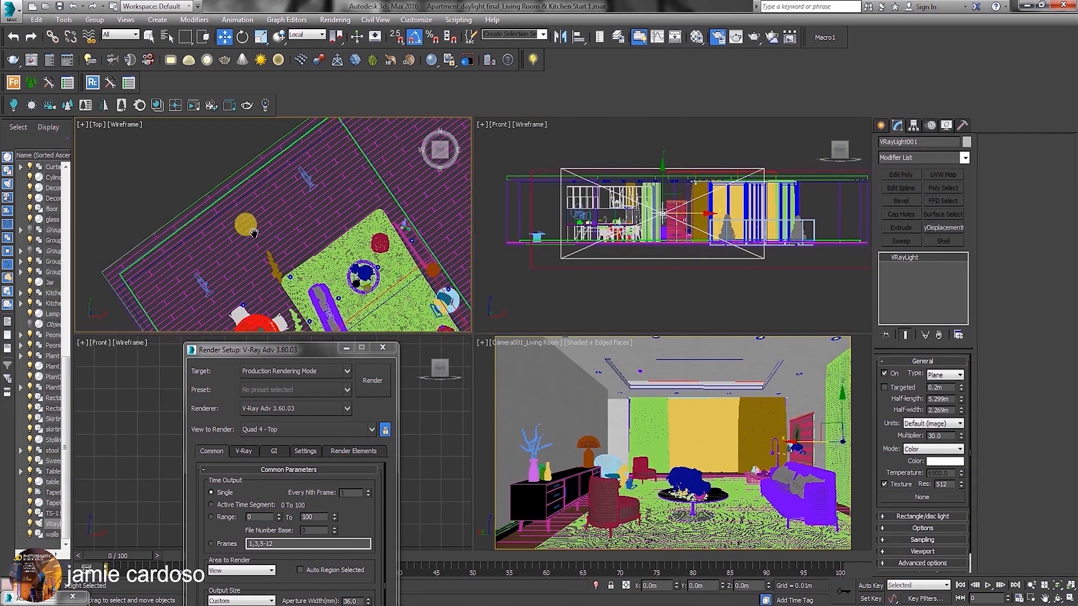
pyautogui.scroll(-10, 254, 233)
pyautogui.moveTo(258, 301); pyautogui.dragTo(335, 272, button='middle')
pyautogui.moveTo(344, 293); pyautogui.dragTo(334, 216)
pyautogui.scroll(10, 328, 220)
pyautogui.moveTo(325, 221); pyautogui.dragTo(257, 166, button='middle')
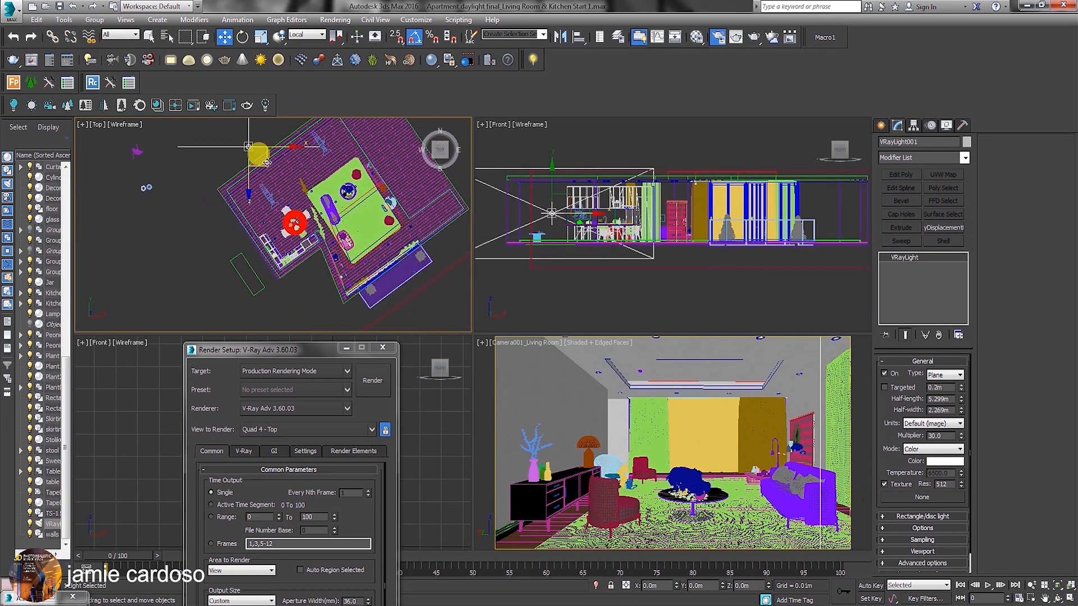
pyautogui.moveTo(269, 162); pyautogui.dragTo(394, 296)
pyautogui.moveTo(395, 297); pyautogui.dragTo(350, 281, button='middle')
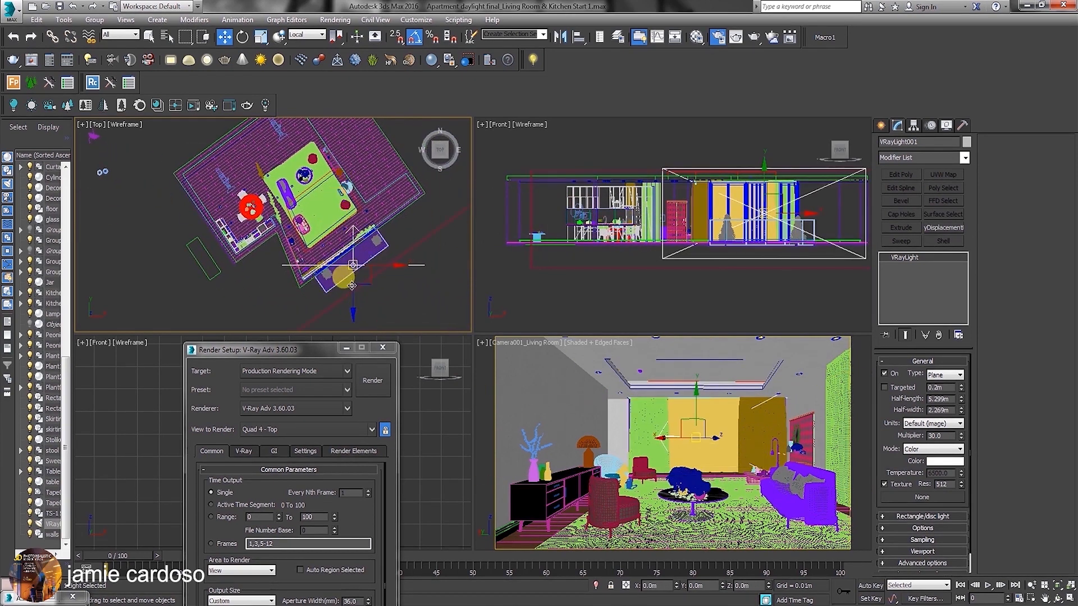
# Rotate the VRayLight in the Top view so it runs parallel to the window wall.
pyautogui.rightClick(351, 263)
pyautogui.click(364, 283)
pyautogui.moveTo(391, 243); pyautogui.dragTo(385, 278)
pyautogui.press('w')
pyautogui.moveTo(326, 252); pyautogui.dragTo(323, 246, button='middle')
# Set the light's multiplier to 100 and rename it VRayLight_window.
pyautogui.moveTo(747, 270); pyautogui.dragTo(697, 282, button='middle')
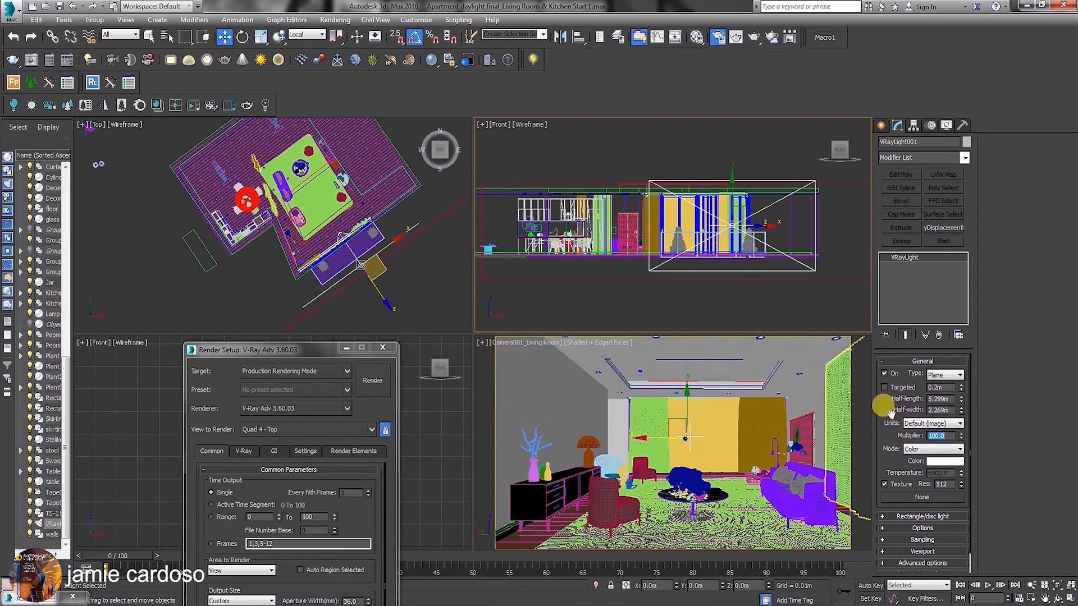
pyautogui.moveTo(918, 142); pyautogui.dragTo(909, 142)
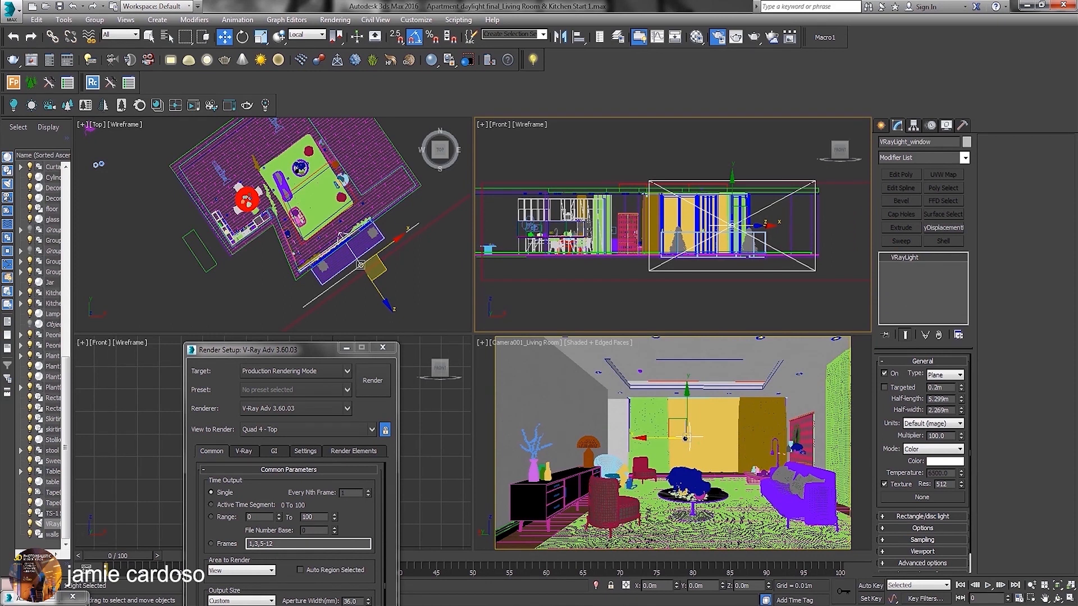
# Colour the window light soft blue with hue 150, saturation 146 and value 177.
pyautogui.click(944, 462)
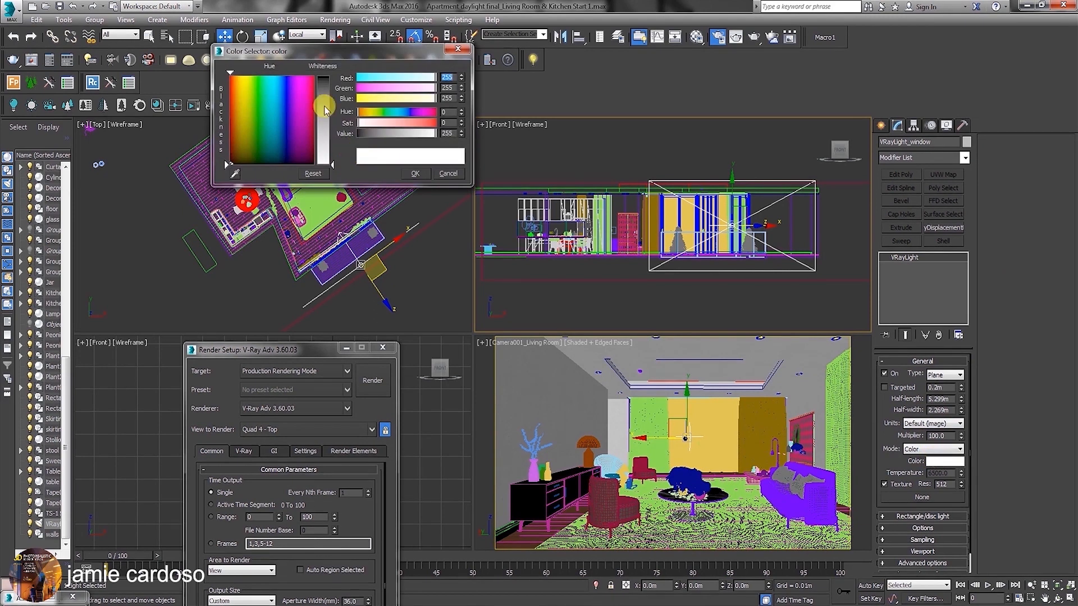
pyautogui.click(277, 90)
pyautogui.click(325, 104)
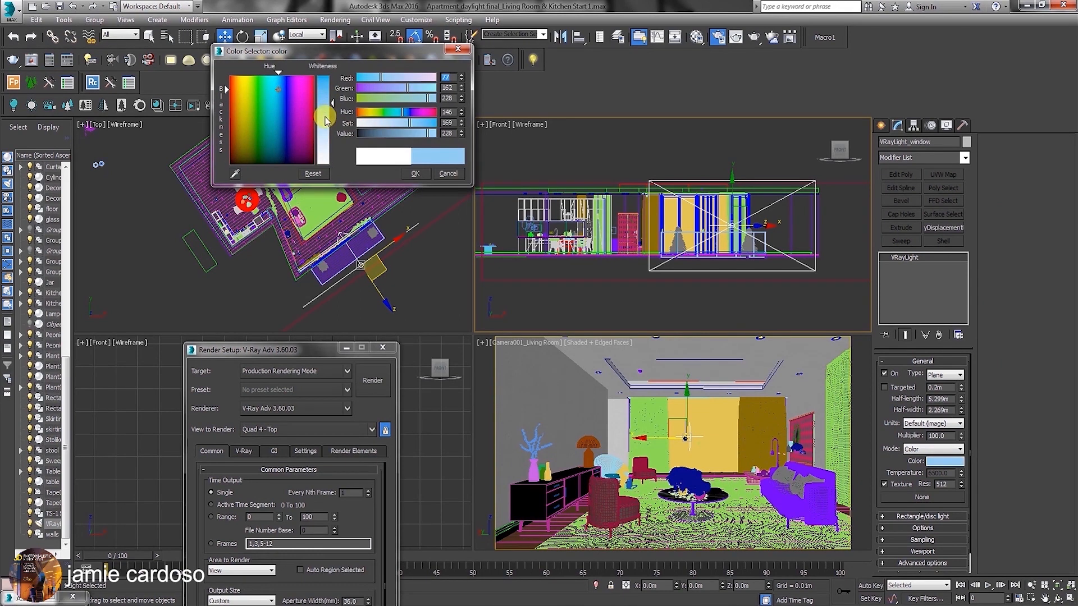
pyautogui.click(414, 173)
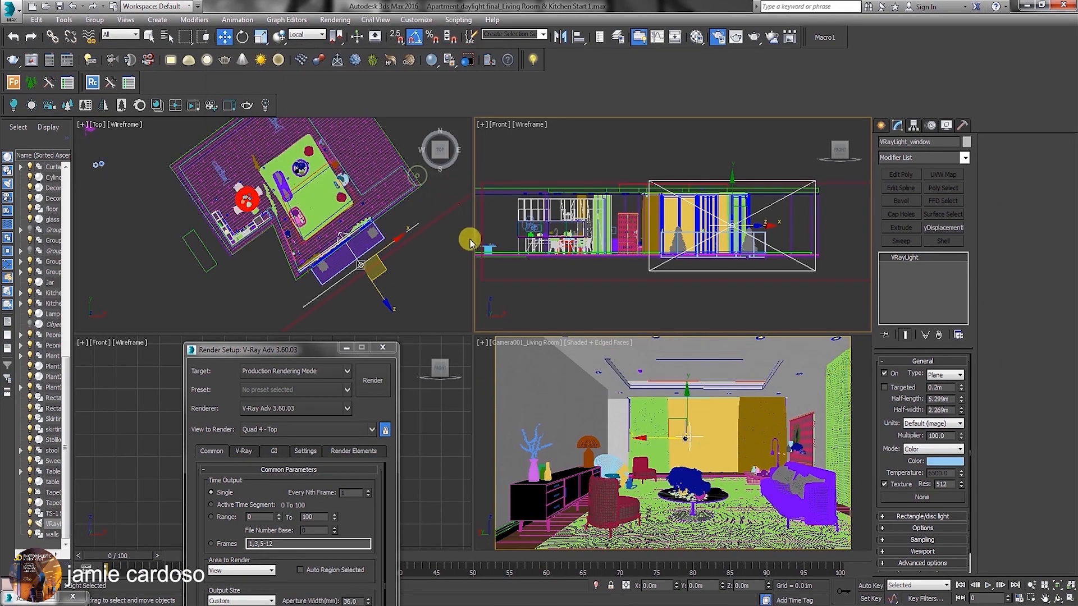
pyautogui.click(945, 462)
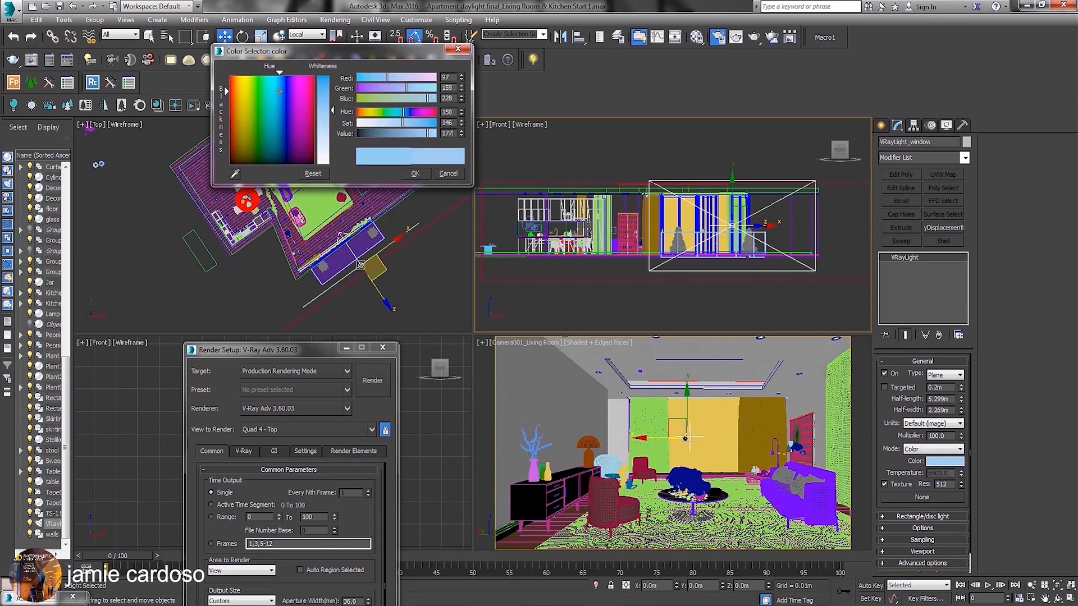
pyautogui.press('Return')
pyautogui.click(414, 174)
# Set the window light's multiplier to 300, half-length to 4.889 m and half-width to 1.933 m.
pyautogui.doubleClick(941, 435)
pyautogui.write('3')
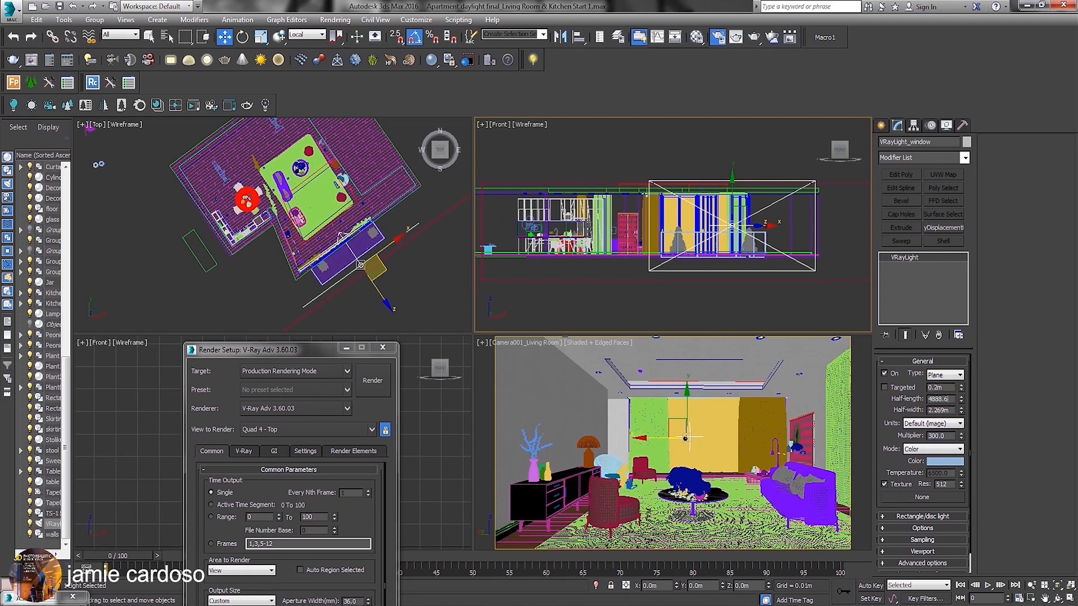
pyautogui.press('Return')
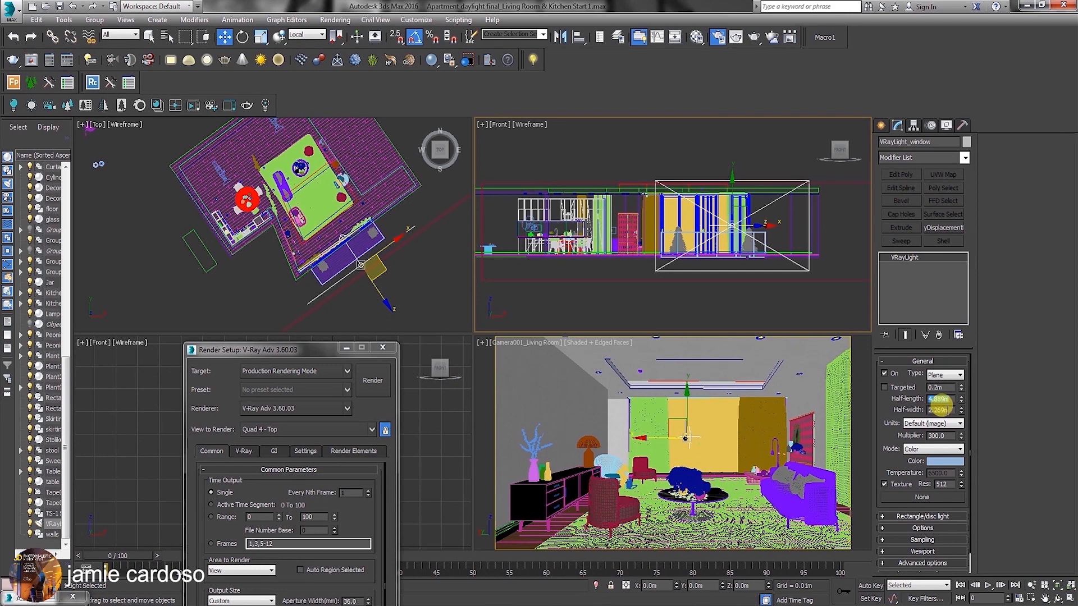
pyautogui.click(945, 410)
pyautogui.write('1.933')
pyautogui.press('Return')
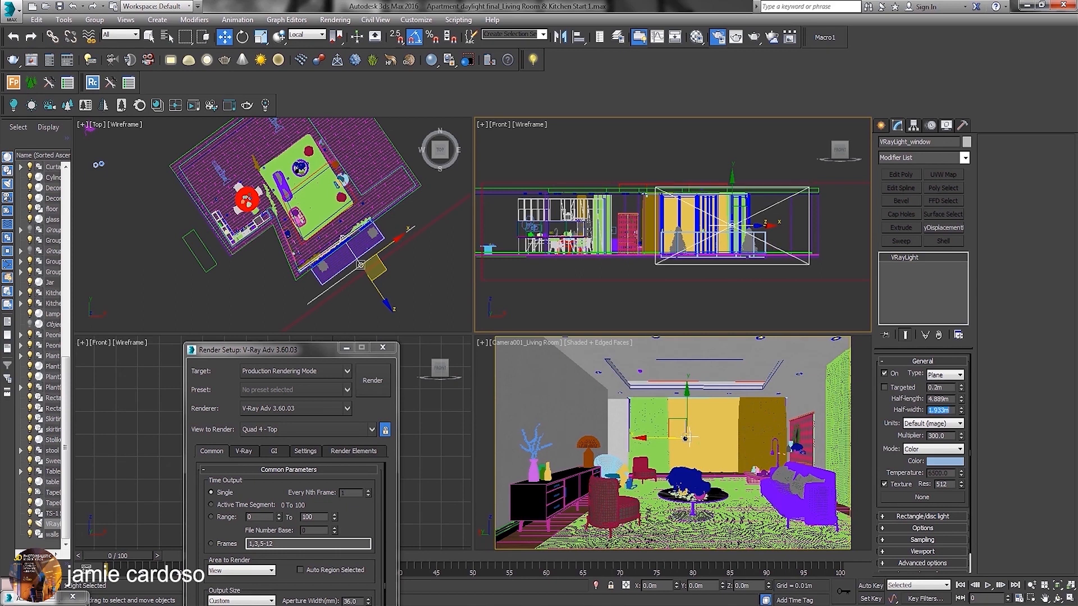
# Expand the window light's Options settings.
pyautogui.moveTo(380, 297); pyautogui.dragTo(375, 276, button='middle')
pyautogui.click(915, 528)
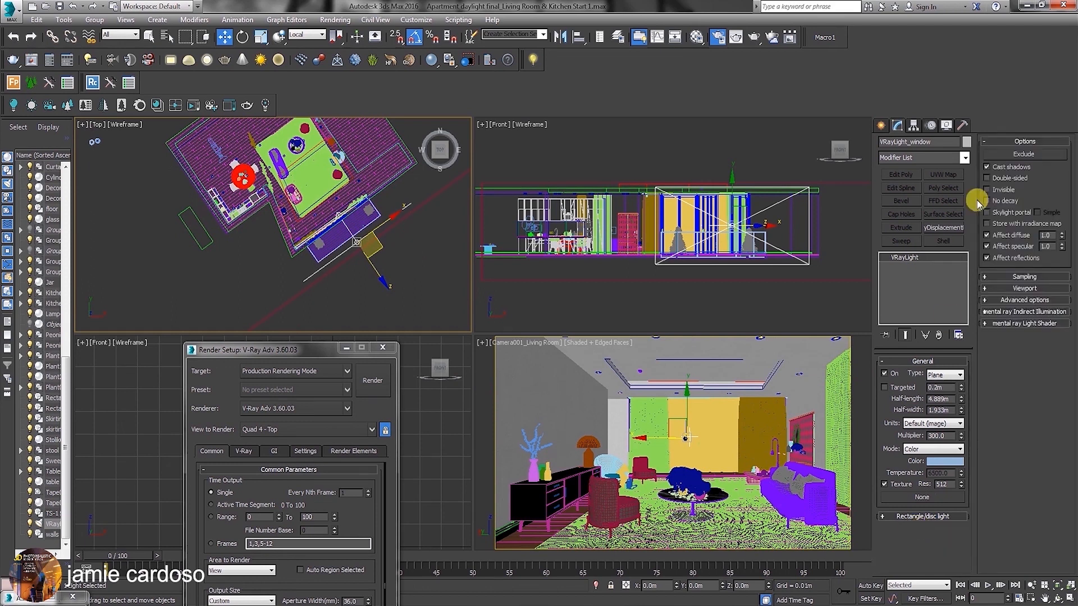
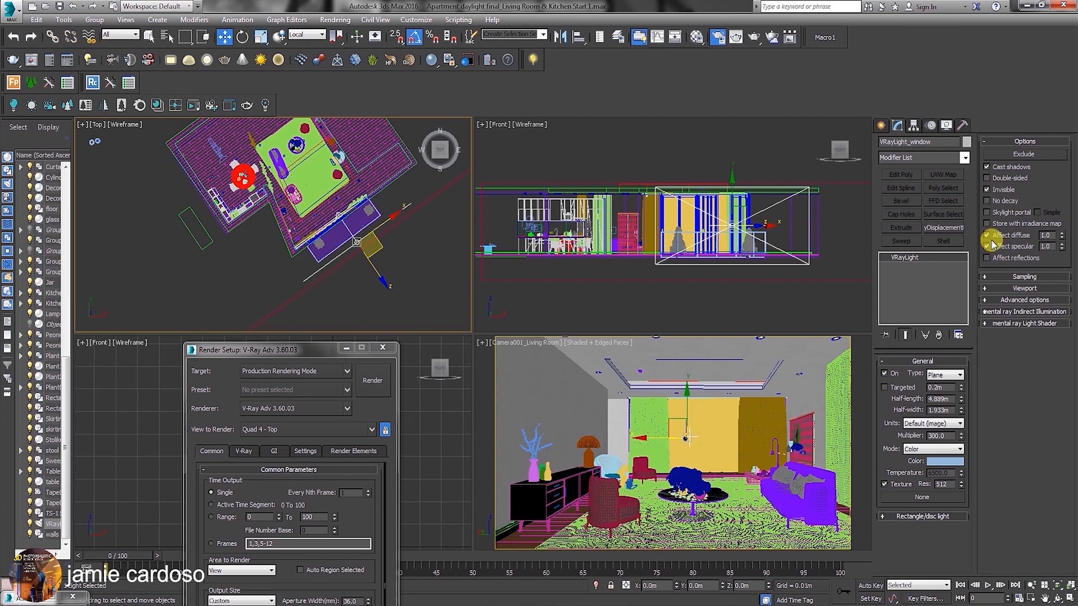
# Create a VRaySun in the Top view, aimed from outside the window towards the kitchen, with an automatic VRaySky environment map.
pyautogui.moveTo(313, 209); pyautogui.dragTo(314, 214, button='middle')
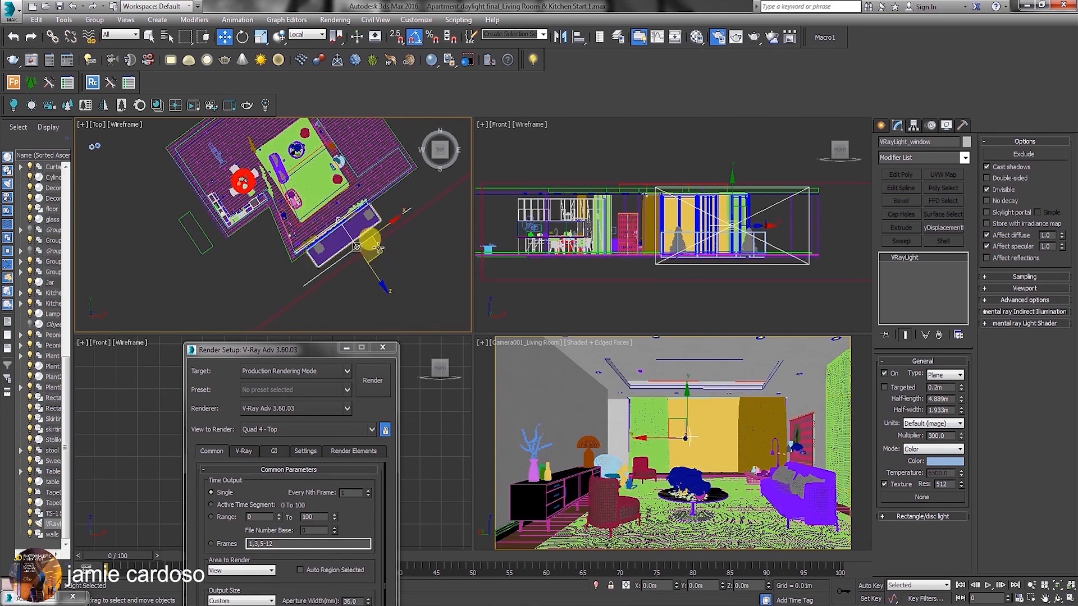
pyautogui.moveTo(323, 236); pyautogui.dragTo(326, 261, button='middle')
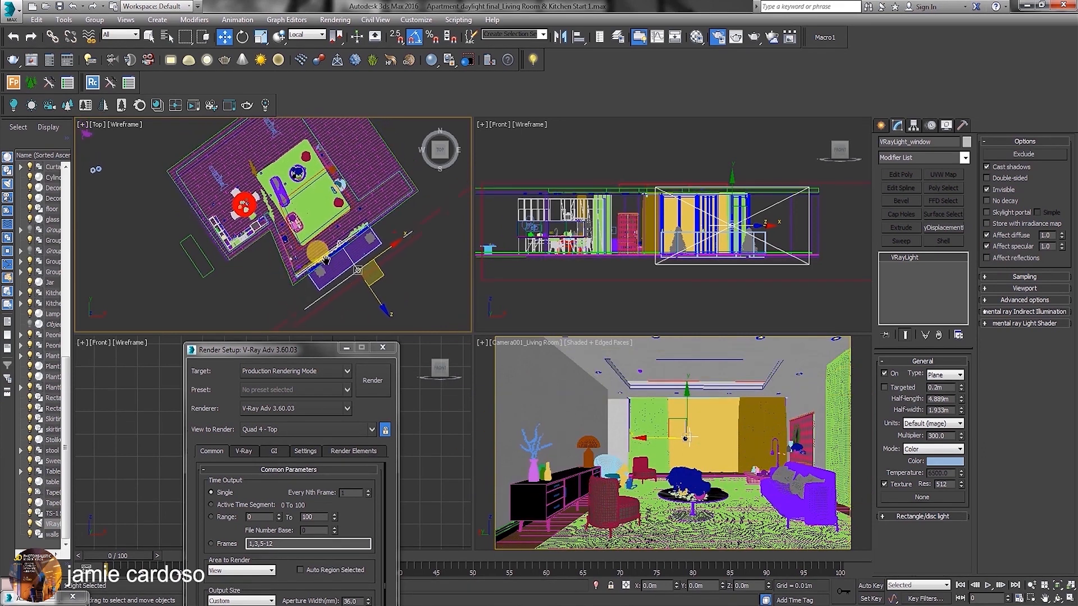
pyautogui.click(881, 125)
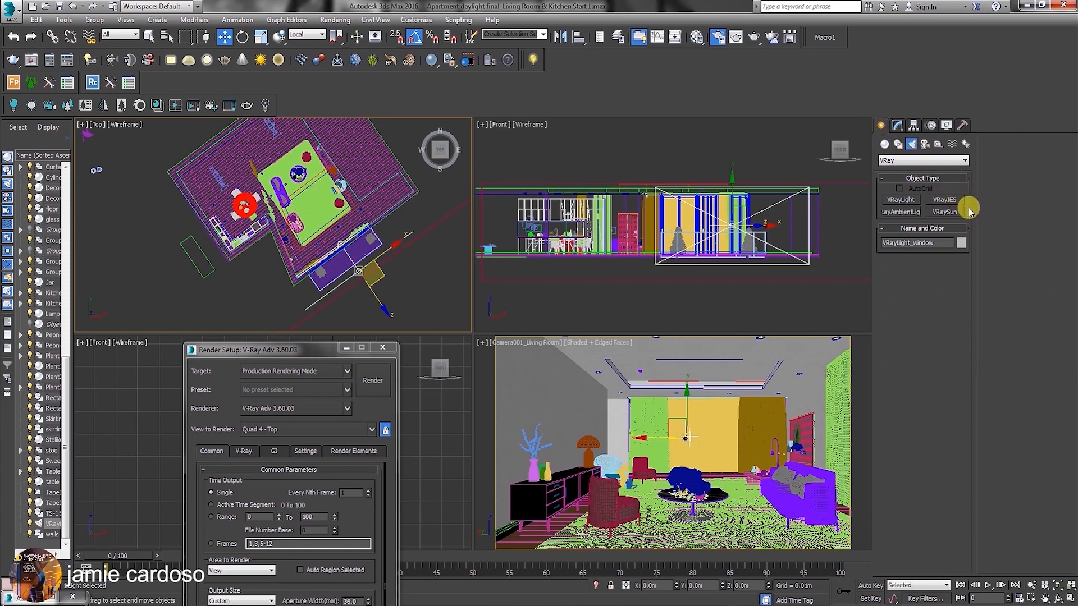
pyautogui.click(948, 214)
pyautogui.moveTo(249, 216); pyautogui.dragTo(263, 190, button='middle')
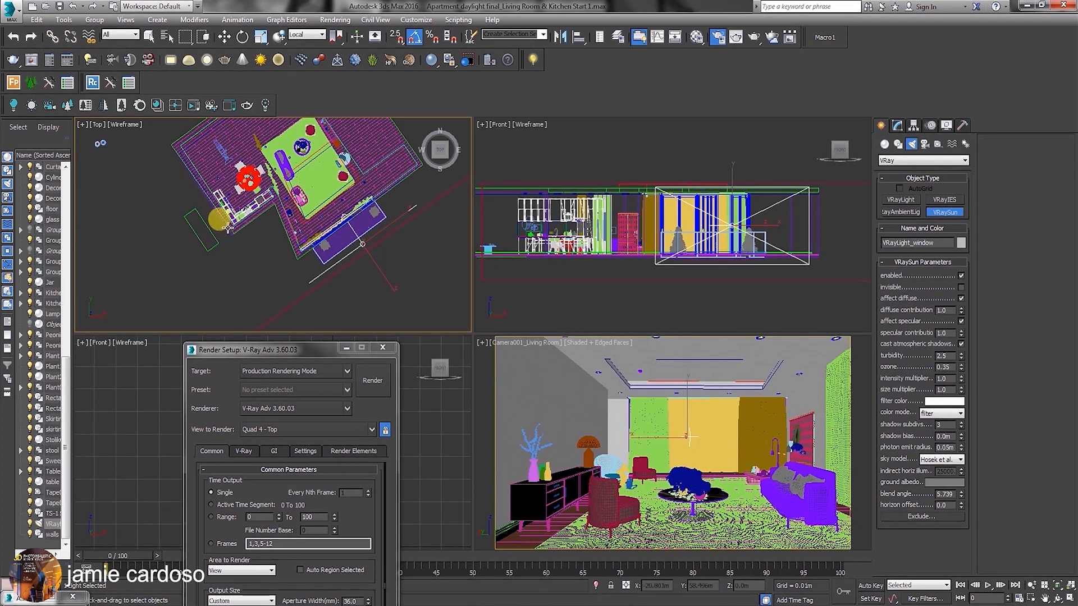
pyautogui.moveTo(249, 229); pyautogui.dragTo(189, 241, button='middle')
pyautogui.moveTo(189, 241); pyautogui.dragTo(401, 258)
pyautogui.moveTo(212, 215); pyautogui.dragTo(303, 236)
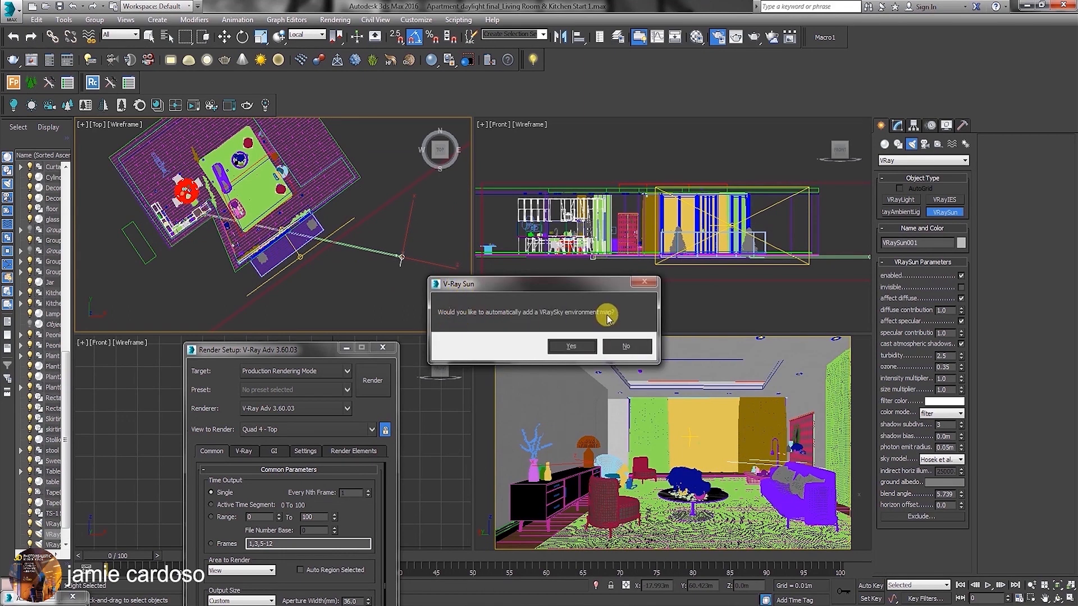
pyautogui.click(571, 347)
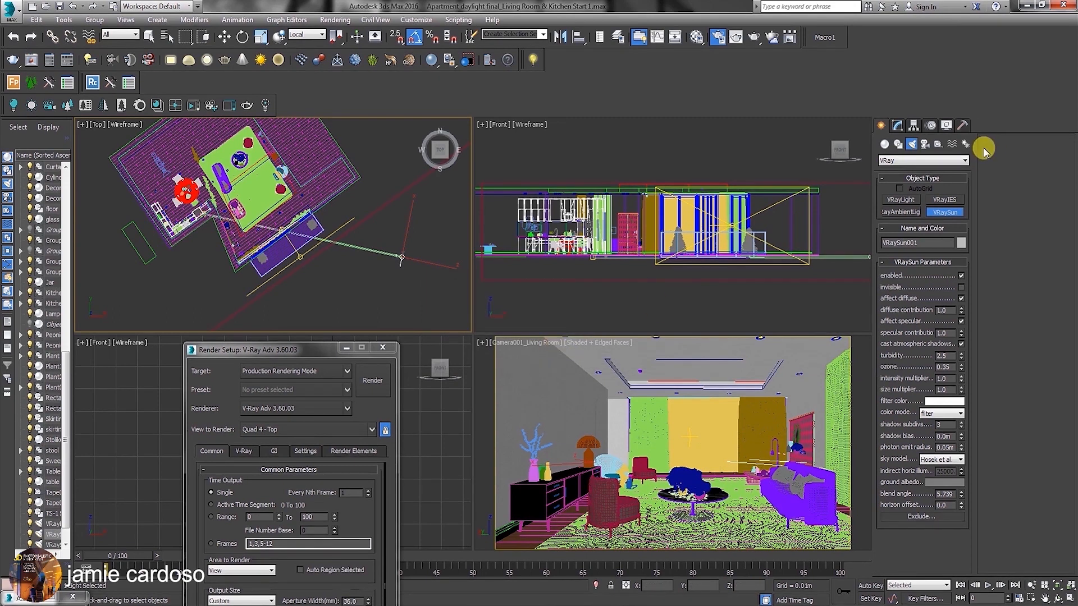
# Set the sun's intensity multiplier to 0.3, size multiplier to 2.0 and photon emit radius to 4.84 m.
pyautogui.click(899, 125)
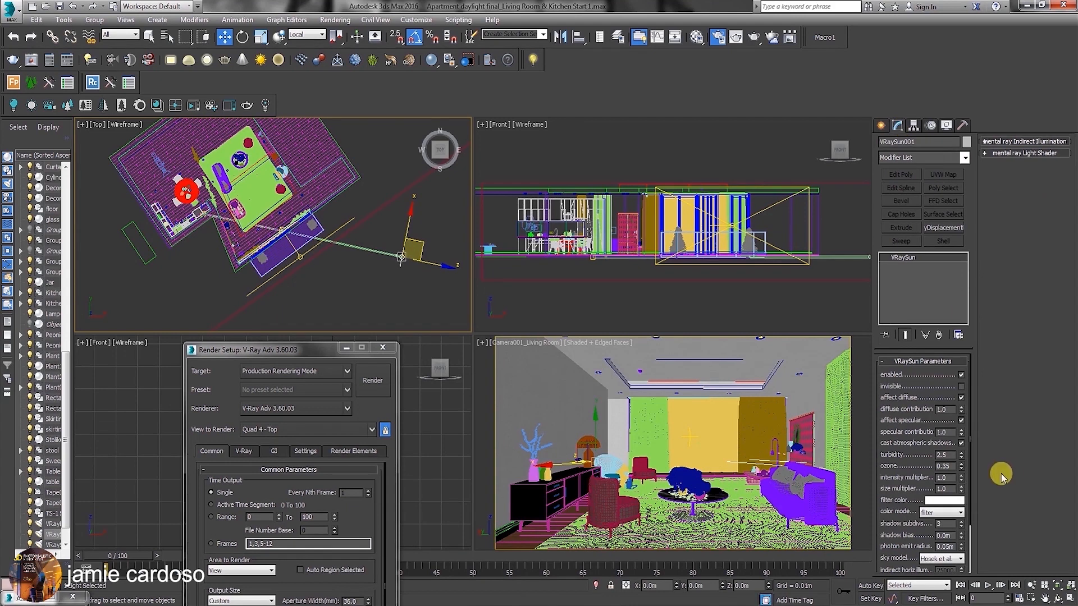
pyautogui.moveTo(949, 478); pyautogui.dragTo(850, 448)
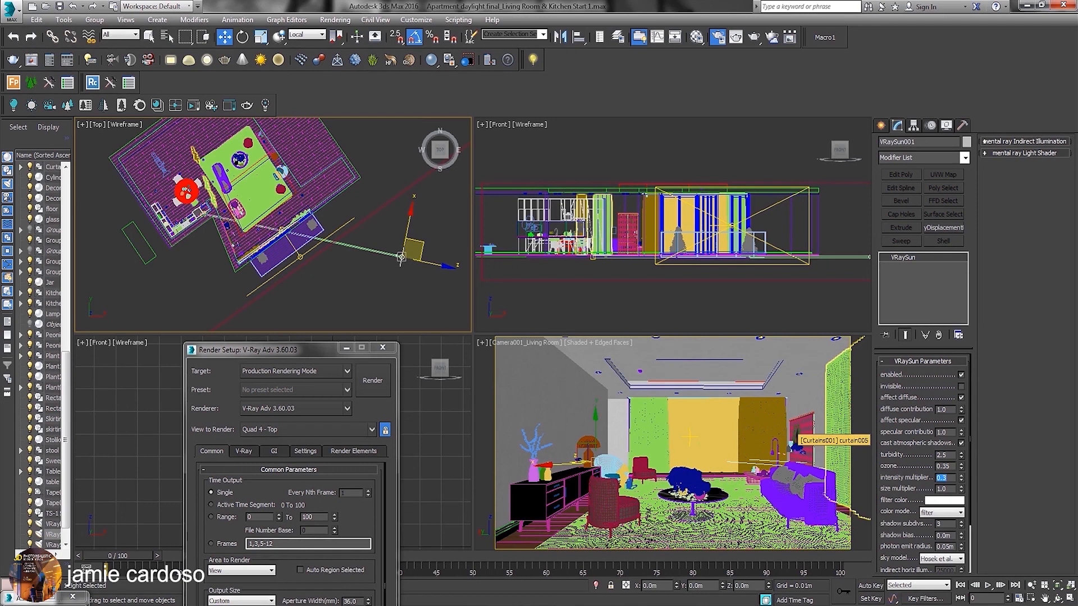
pyautogui.press('Tab')
pyautogui.write('2')
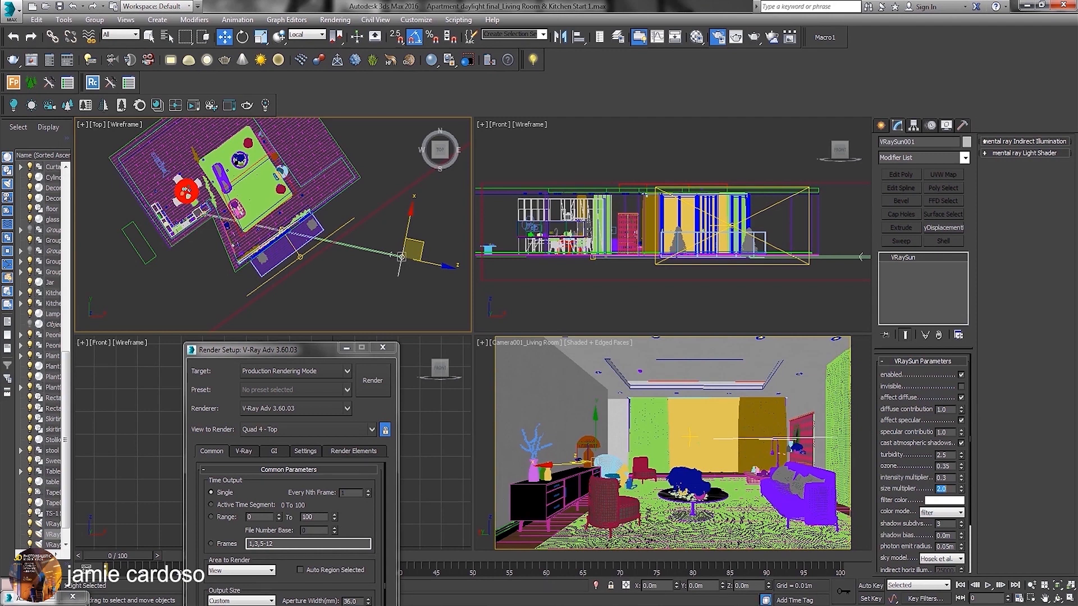
pyautogui.moveTo(899, 515); pyautogui.dragTo(898, 430)
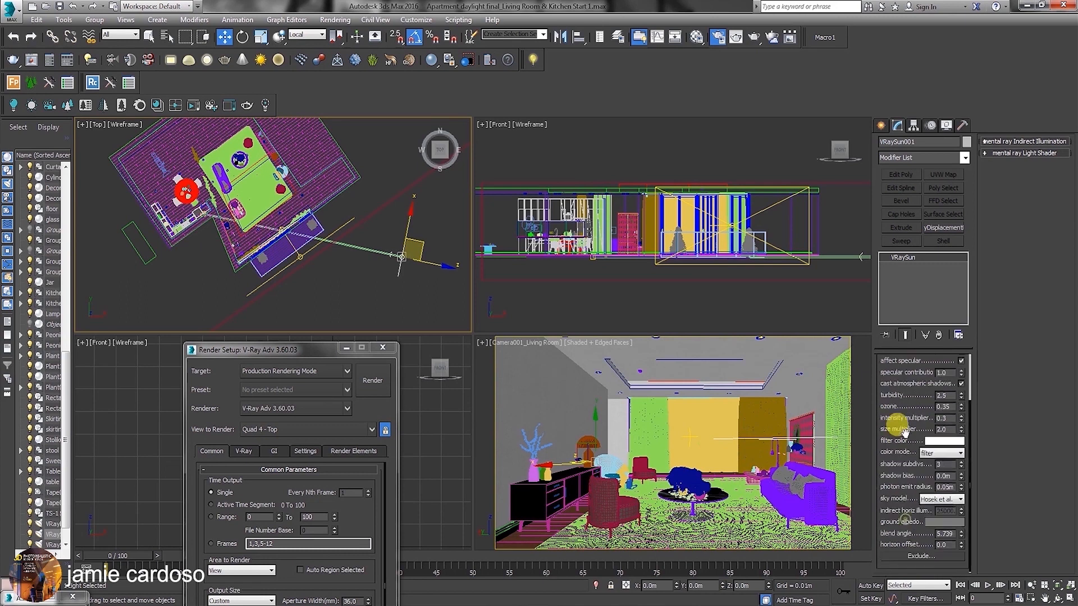
pyautogui.moveTo(962, 485); pyautogui.dragTo(892, 374)
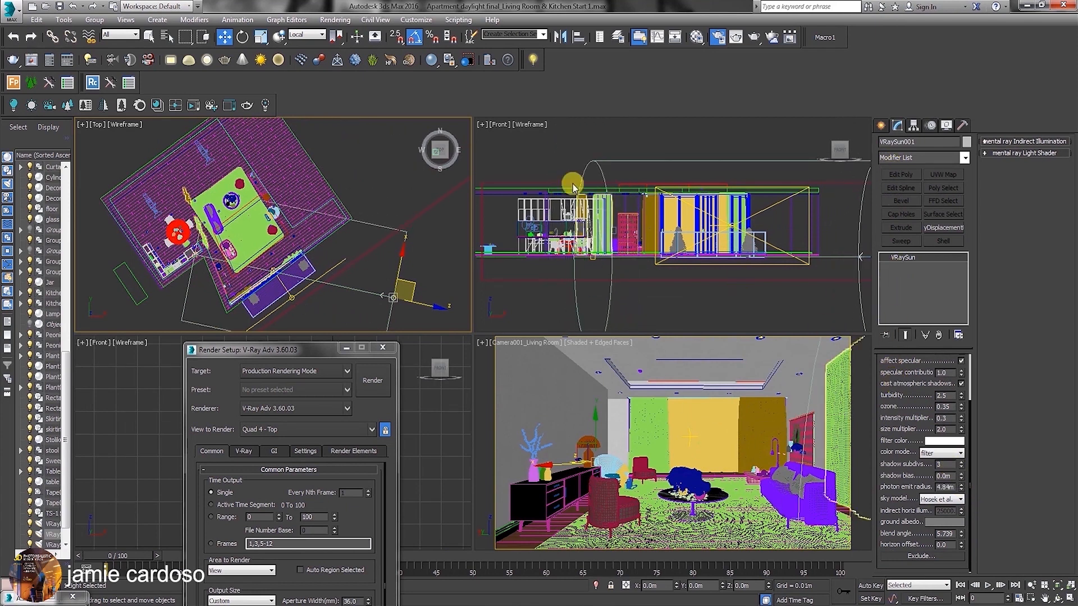
# Select VRaySun001.Target by name and move it past the dining table to the kitchen's outer wall in the Top view.
pyautogui.click(167, 37)
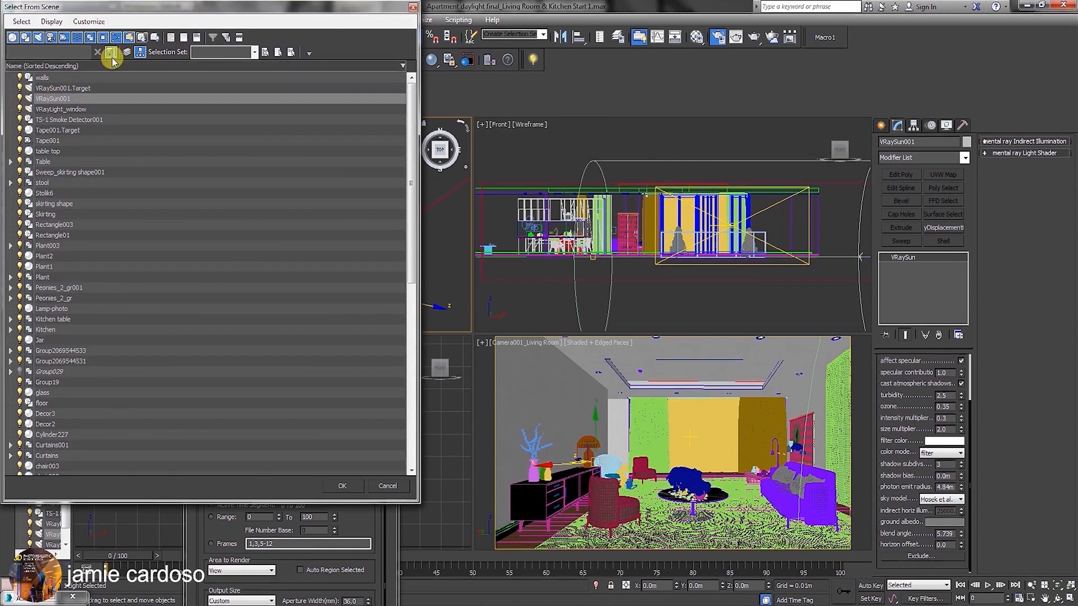
pyautogui.click(80, 90)
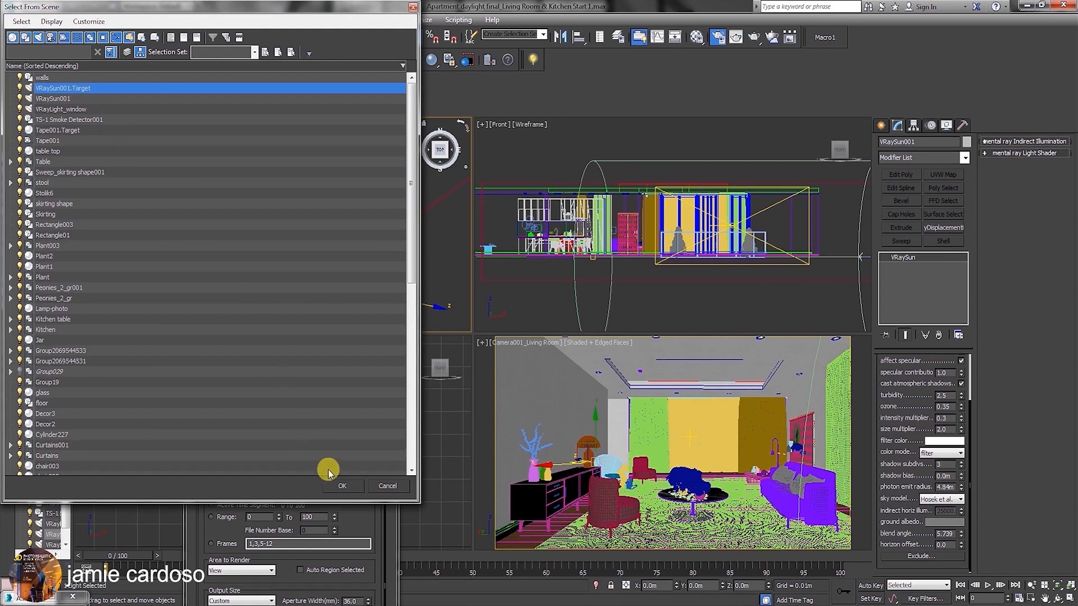
pyautogui.click(343, 487)
pyautogui.moveTo(212, 238); pyautogui.dragTo(146, 209)
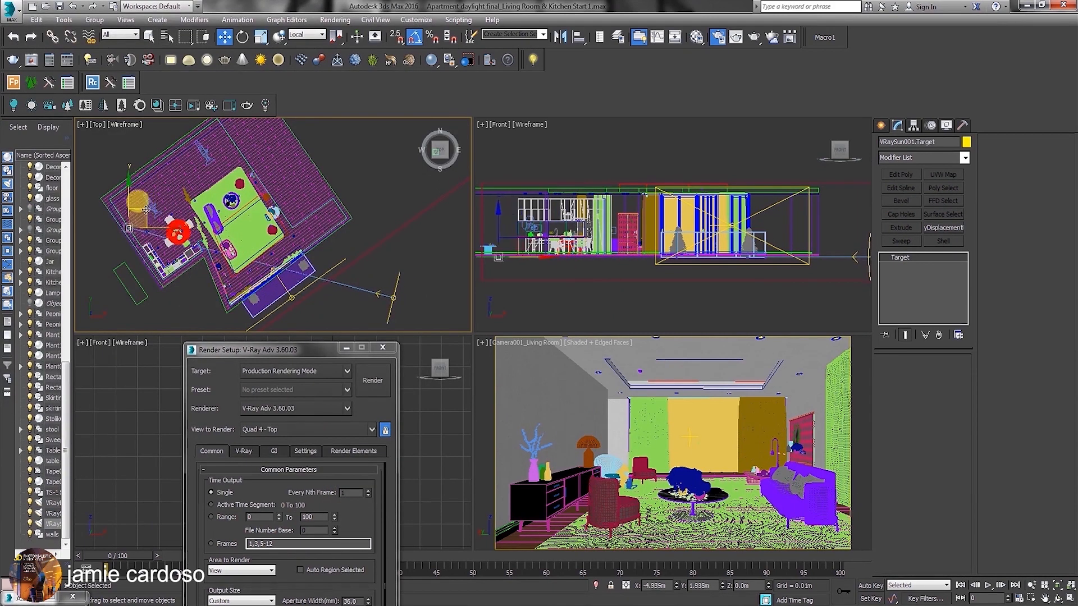
# Select the sun and raise it above the apartment's roof level in the Front view.
pyautogui.click(393, 297)
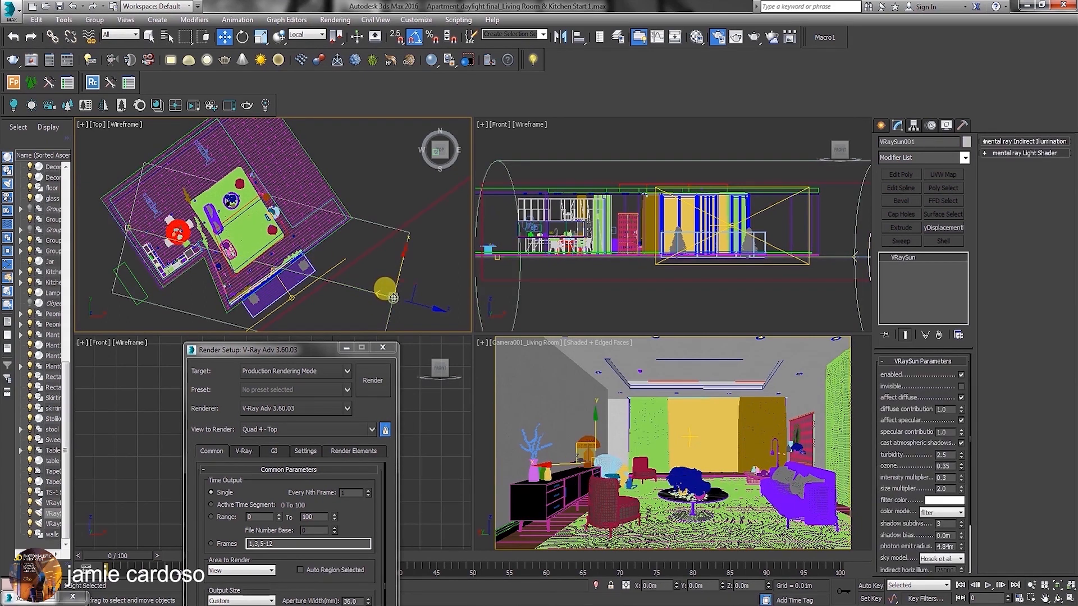
pyautogui.scroll(-5, 747, 259)
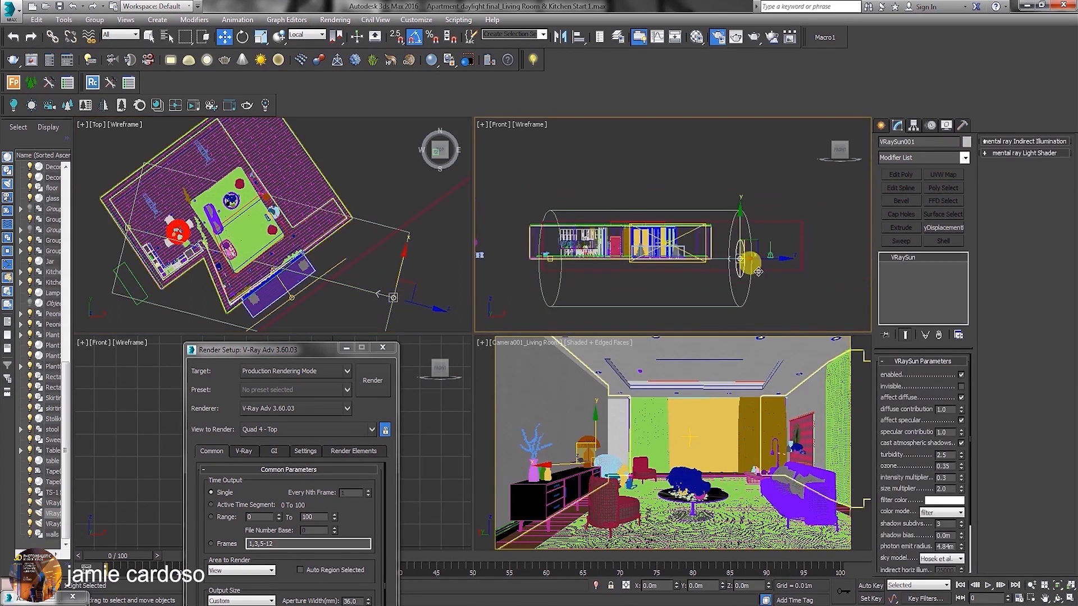
pyautogui.moveTo(705, 217); pyautogui.dragTo(717, 200)
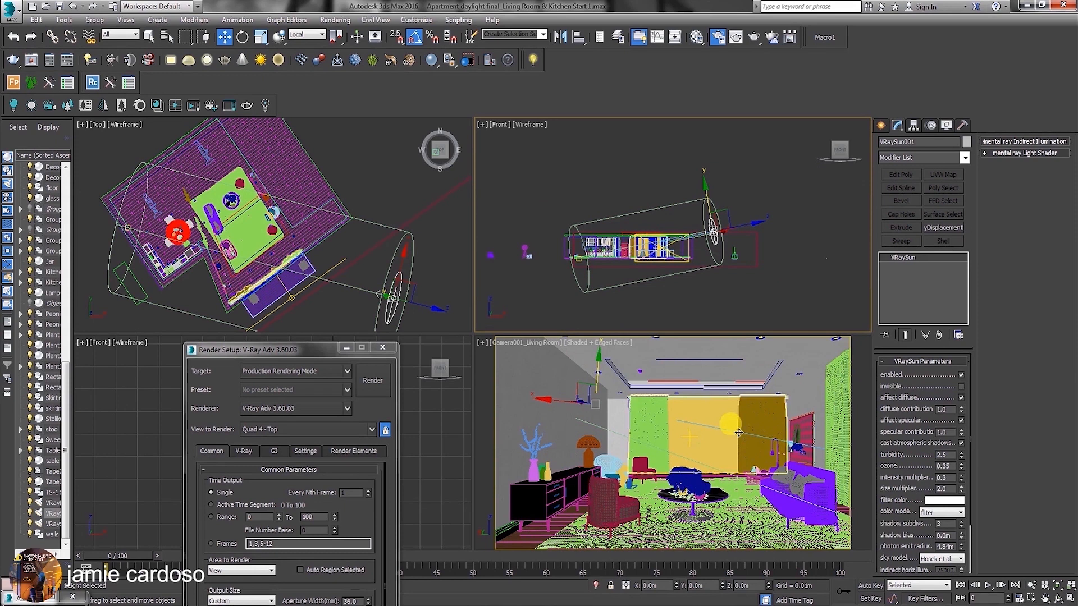
pyautogui.moveTo(711, 204); pyautogui.dragTo(698, 226, button='middle')
pyautogui.moveTo(696, 221); pyautogui.dragTo(690, 211)
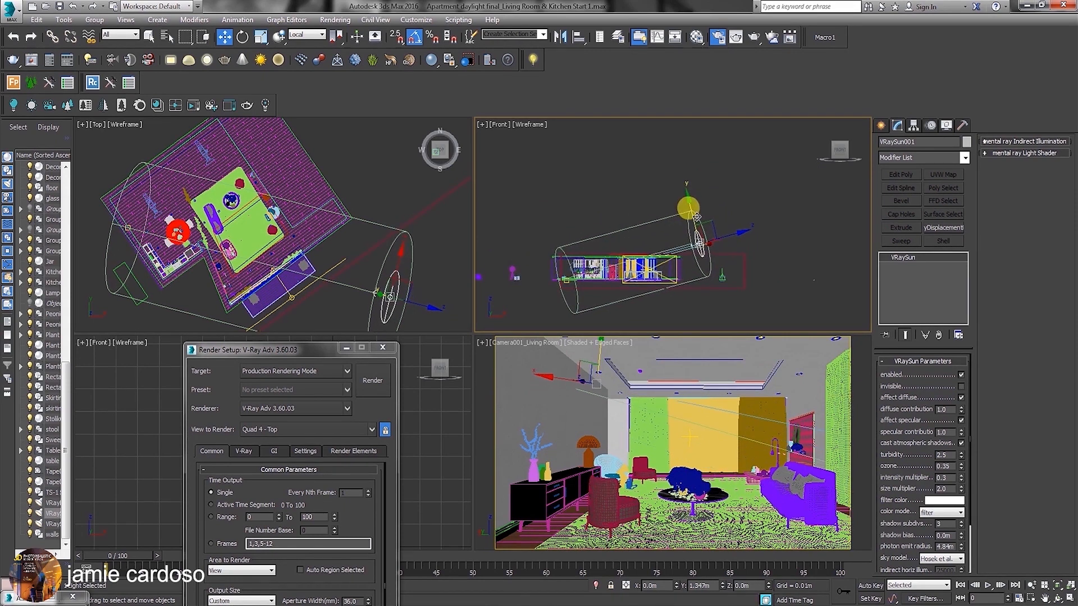
# Select VRaySun001.Target by name and move it back inside the living room, beside the rug, in the Top view.
pyautogui.click(170, 38)
pyautogui.click(86, 91)
pyautogui.click(341, 485)
pyautogui.moveTo(135, 204); pyautogui.dragTo(137, 209, button='middle')
pyautogui.moveTo(151, 215); pyautogui.dragTo(227, 232)
# Select the sun, switch the reference coordinate system to View and raise the sun slightly in the Front view.
pyautogui.click(698, 245)
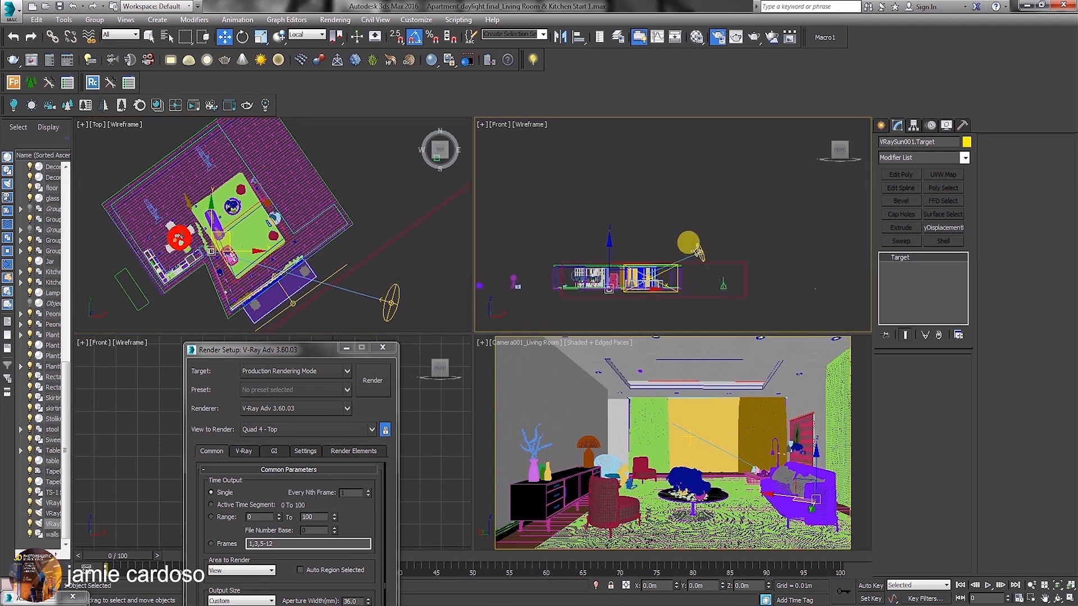
pyautogui.click(306, 35)
pyautogui.click(296, 45)
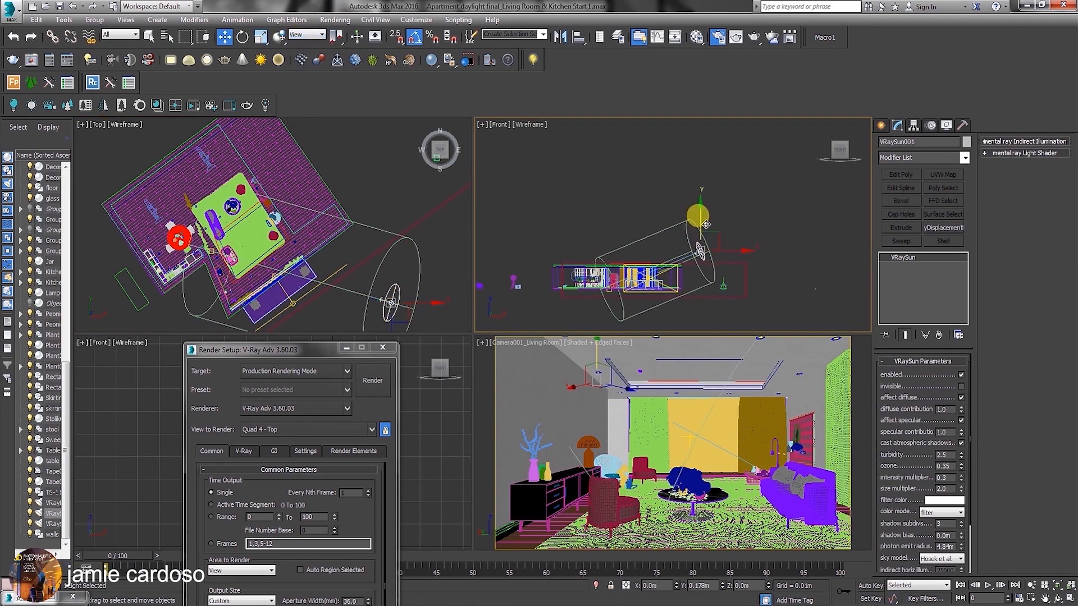
# Maximize the living room camera view, set the render output to 800 × 462 and save the scene.
pyautogui.rightClick(812, 463)
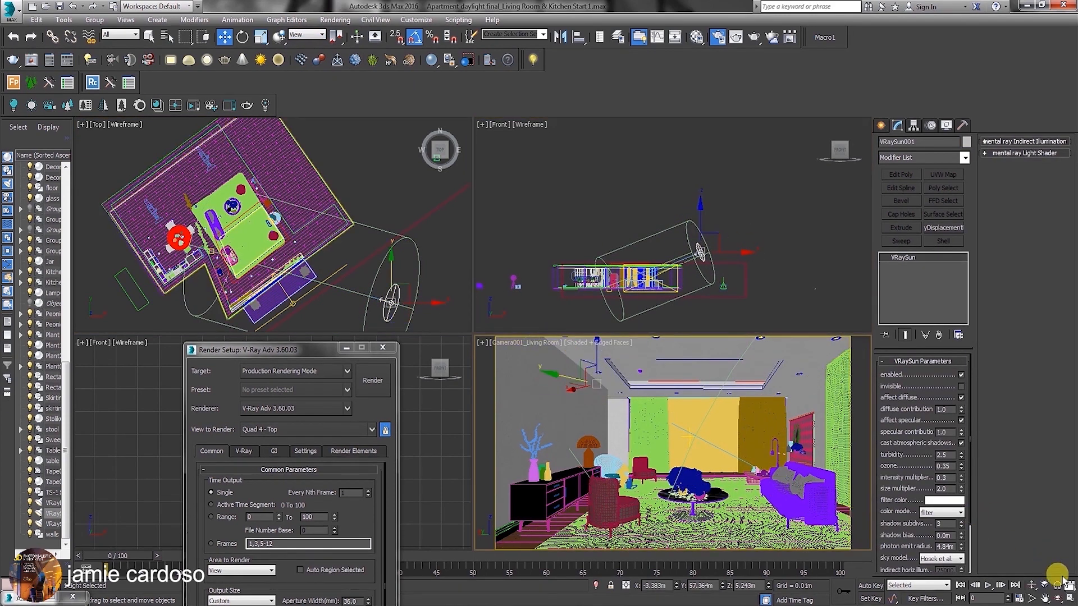
pyautogui.click(1068, 599)
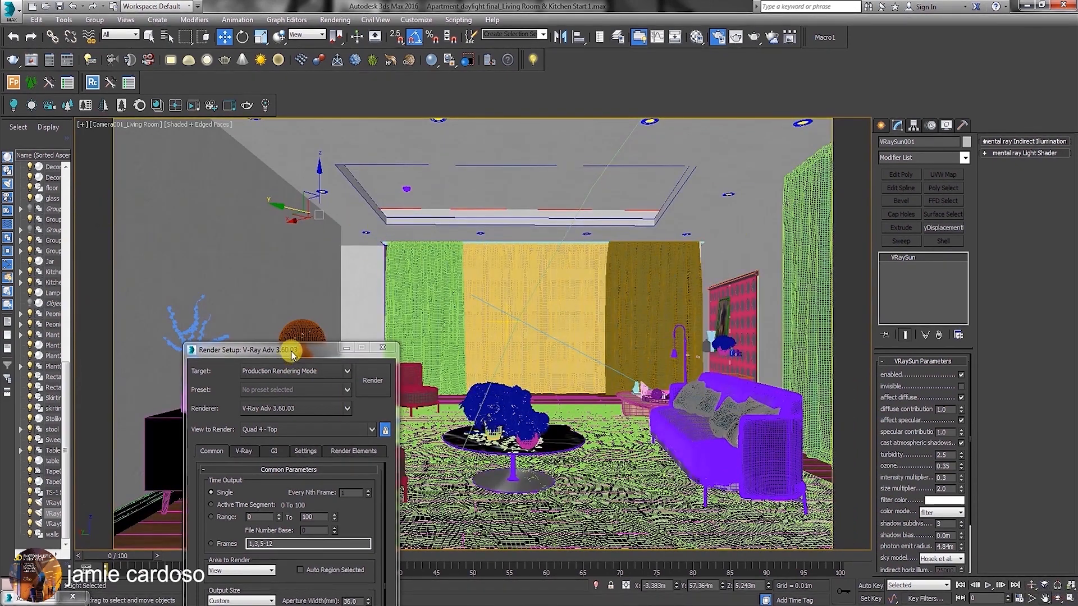
pyautogui.moveTo(290, 351); pyautogui.dragTo(230, 146)
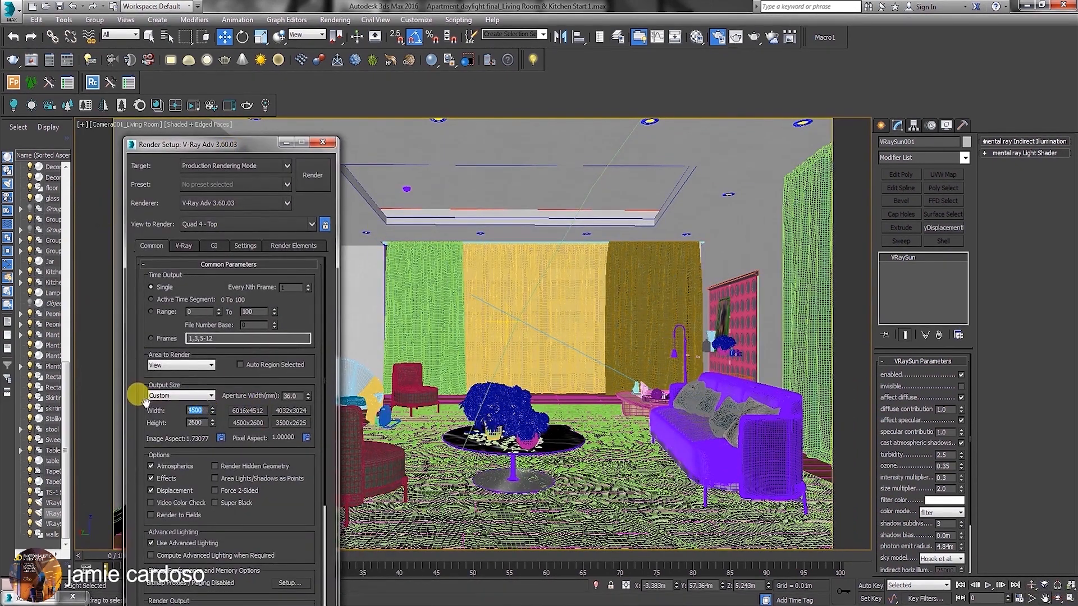
pyautogui.write('8')
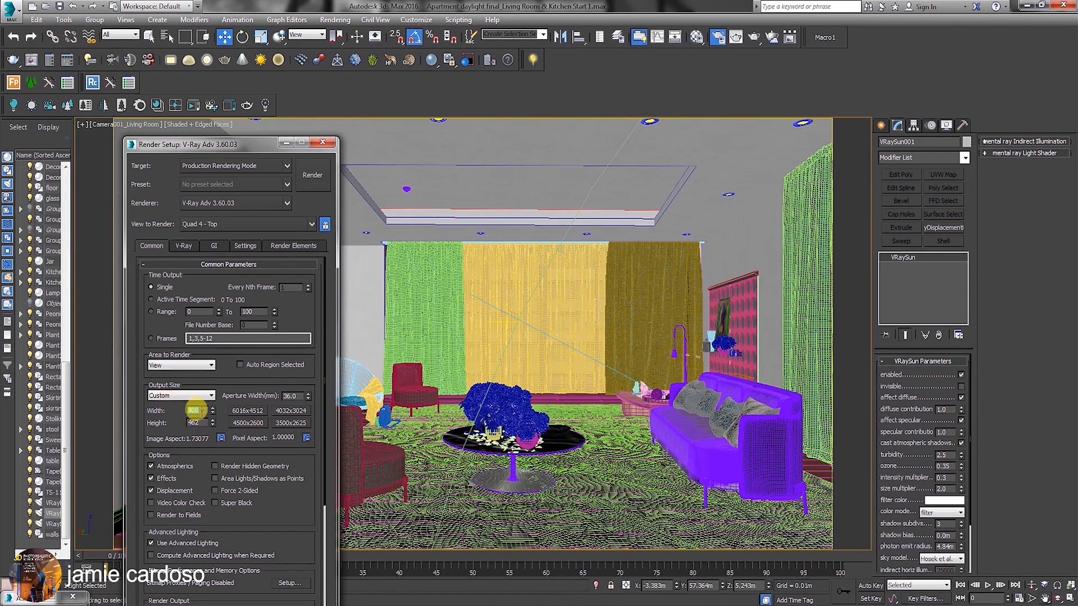
pyautogui.moveTo(211, 144); pyautogui.dragTo(188, 108)
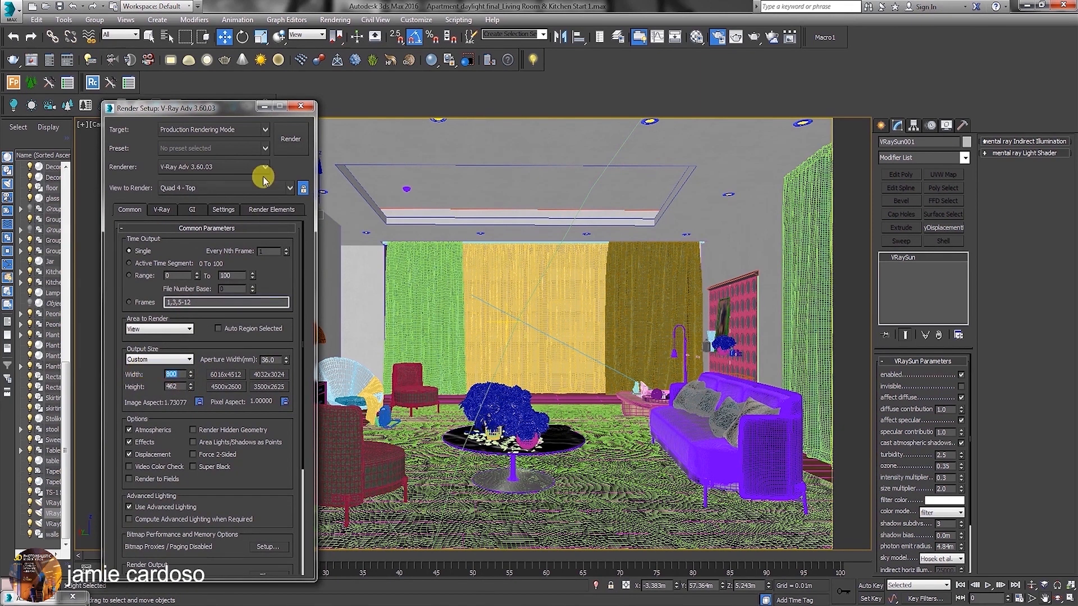
pyautogui.click(11, 10)
pyautogui.click(51, 117)
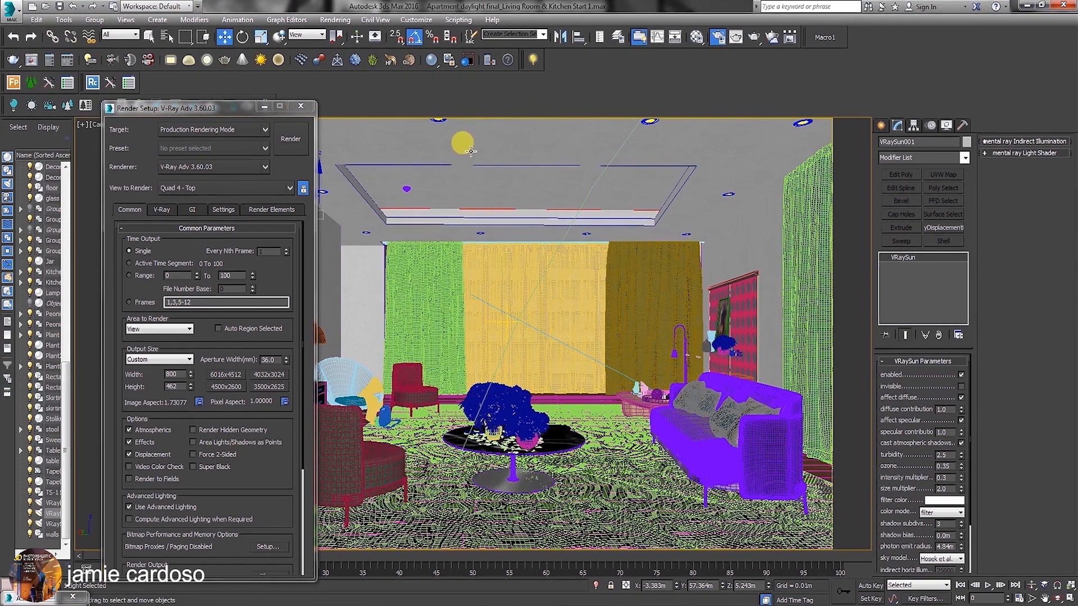
# Restore the four-viewport layout and select the living room camera.
pyautogui.click(1070, 598)
pyautogui.moveTo(238, 108); pyautogui.dragTo(226, 233)
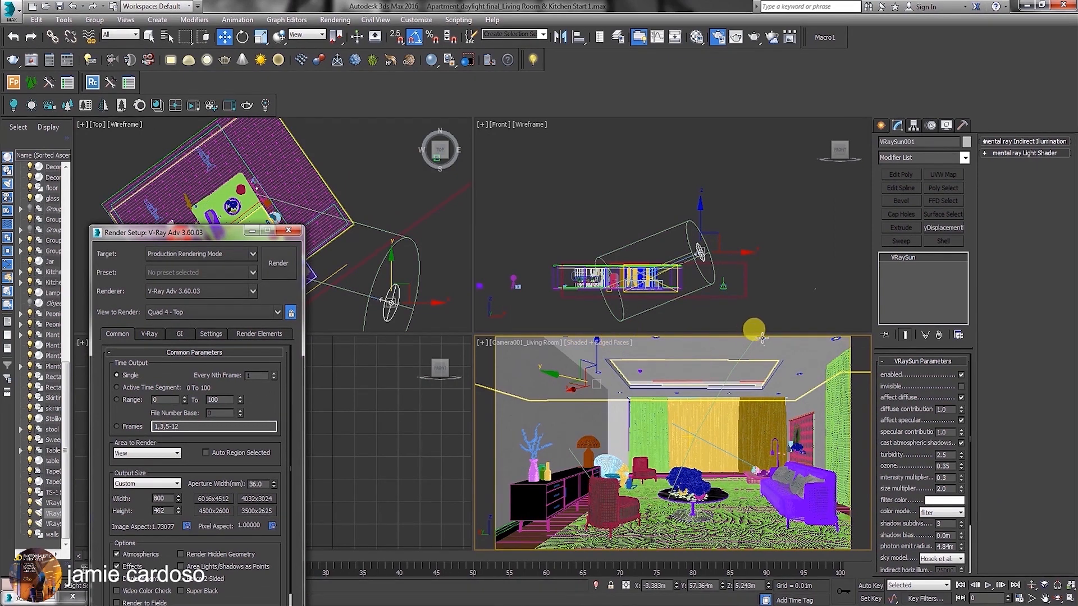
pyautogui.hotkey('alt', 'w')
pyautogui.hotkey('alt', 'w')
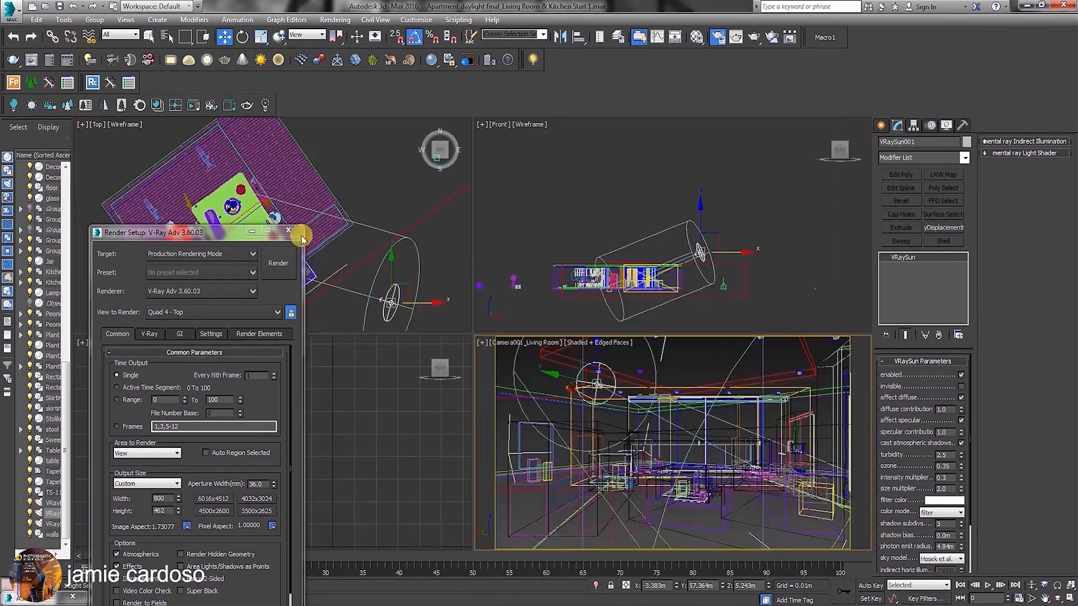
pyautogui.click(527, 342)
pyautogui.click(538, 567)
# Switch the reference coordinate system to Local and move the living room camera slightly backwards in the Top view.
pyautogui.moveTo(205, 233); pyautogui.dragTo(236, 275)
pyautogui.moveTo(225, 174); pyautogui.dragTo(325, 224, button='middle')
pyautogui.click(299, 37)
pyautogui.click(298, 81)
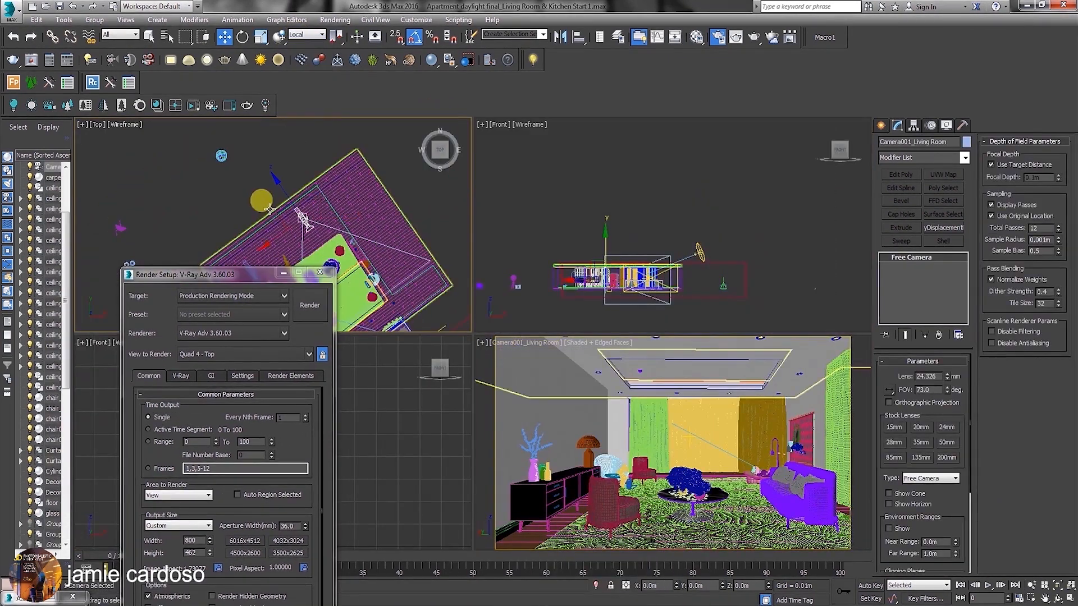
pyautogui.scroll(2, 288, 194)
pyautogui.moveTo(289, 202); pyautogui.dragTo(286, 198)
pyautogui.scroll(4, 631, 279)
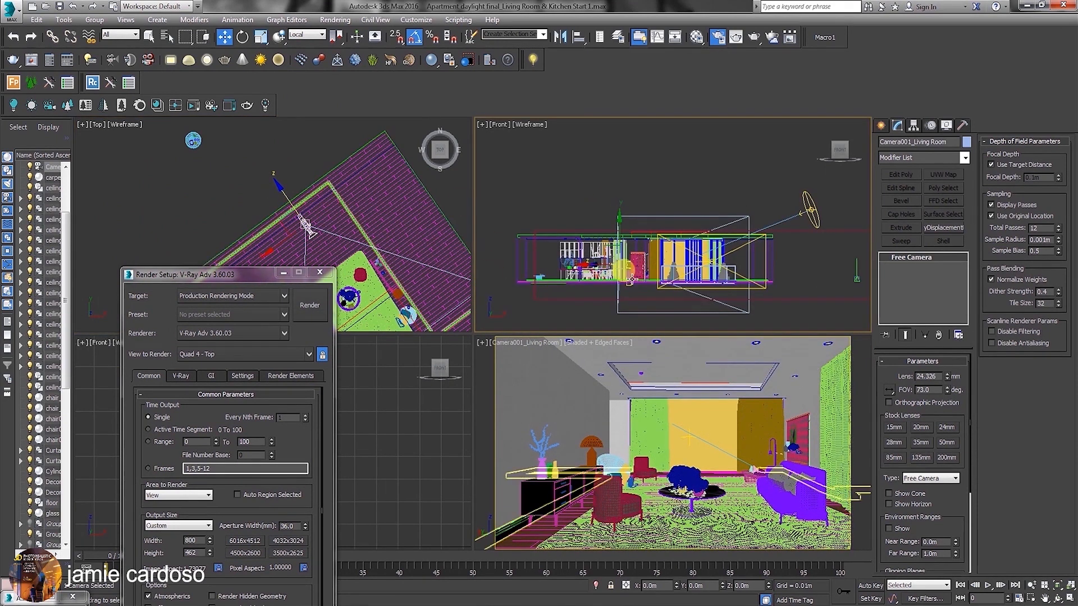
pyautogui.moveTo(631, 279); pyautogui.dragTo(631, 274, button='middle')
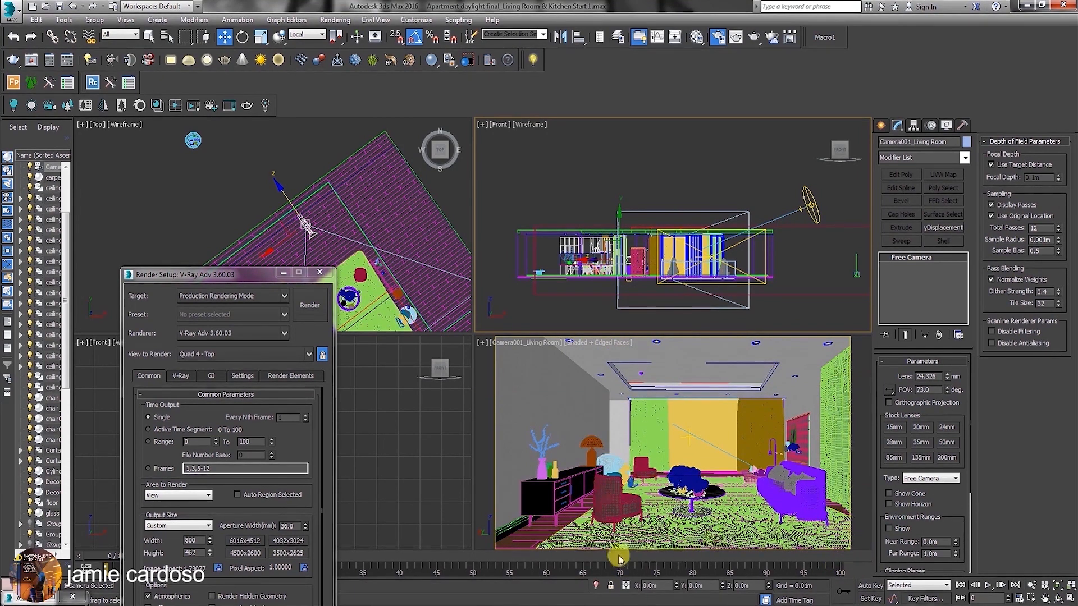
# Maximize the living room camera viewport and minimize the Render Setup window.
pyautogui.click(1069, 598)
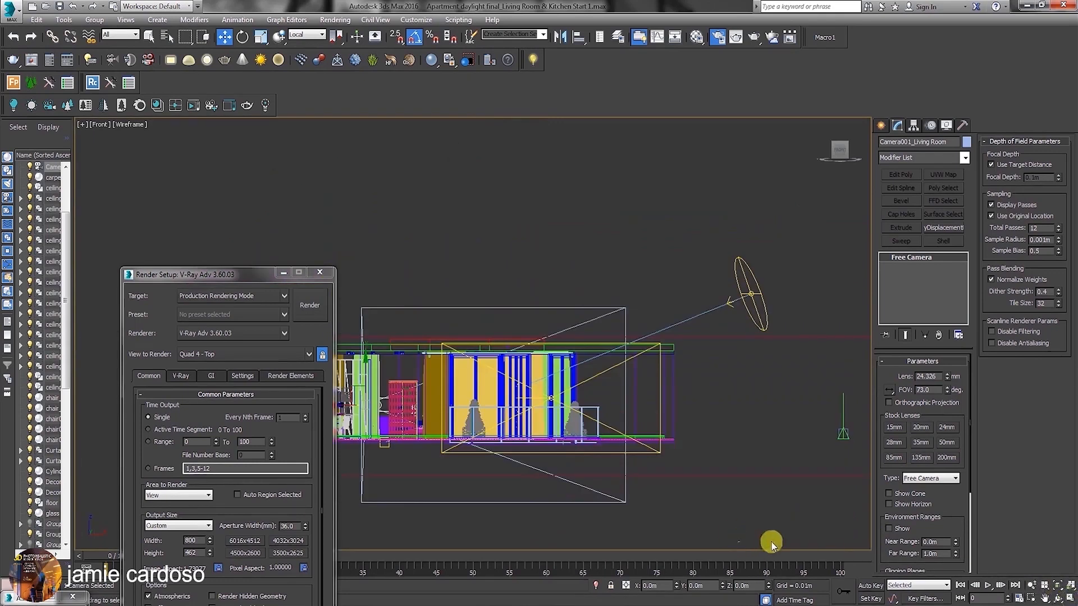
pyautogui.click(1069, 600)
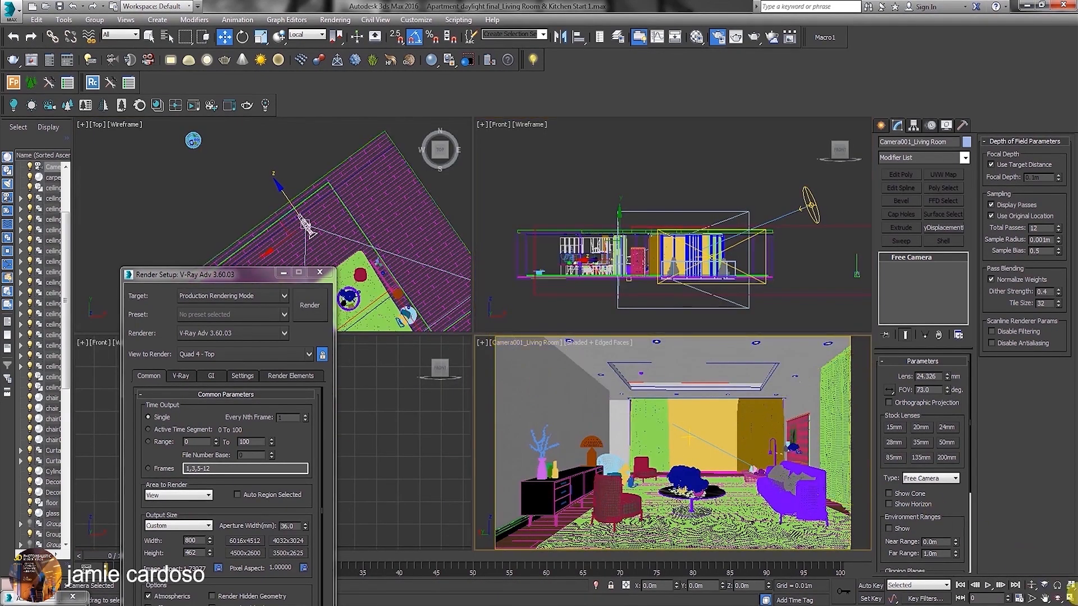
pyautogui.click(1069, 599)
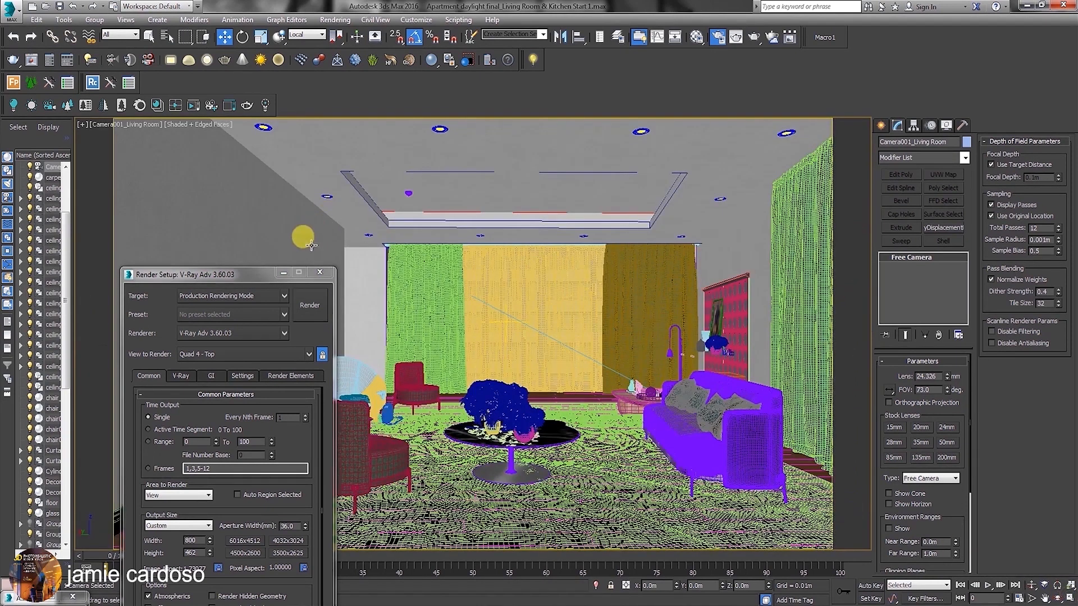
pyautogui.click(282, 273)
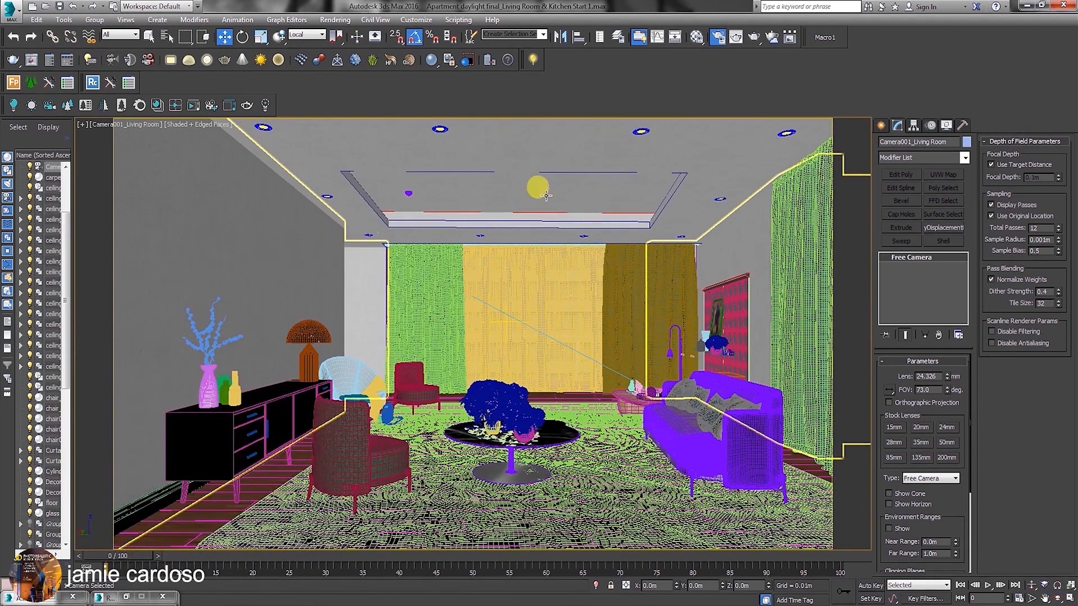
# Examine the V-Ray render settings for global switches, image sampler, Global DMC and color mapping.
pyautogui.click(714, 37)
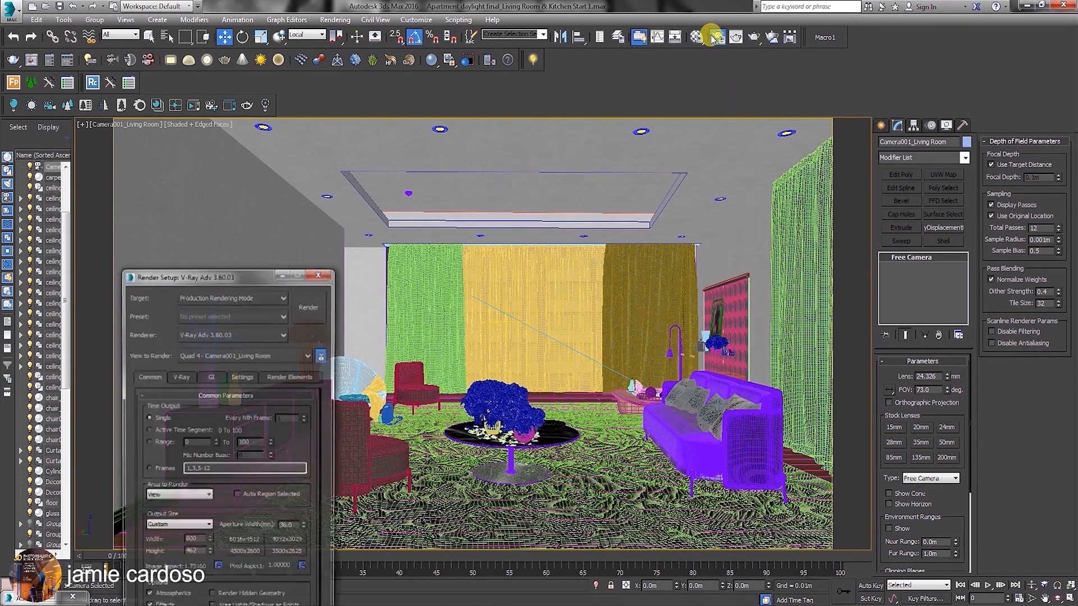
pyautogui.moveTo(247, 275); pyautogui.dragTo(261, 80)
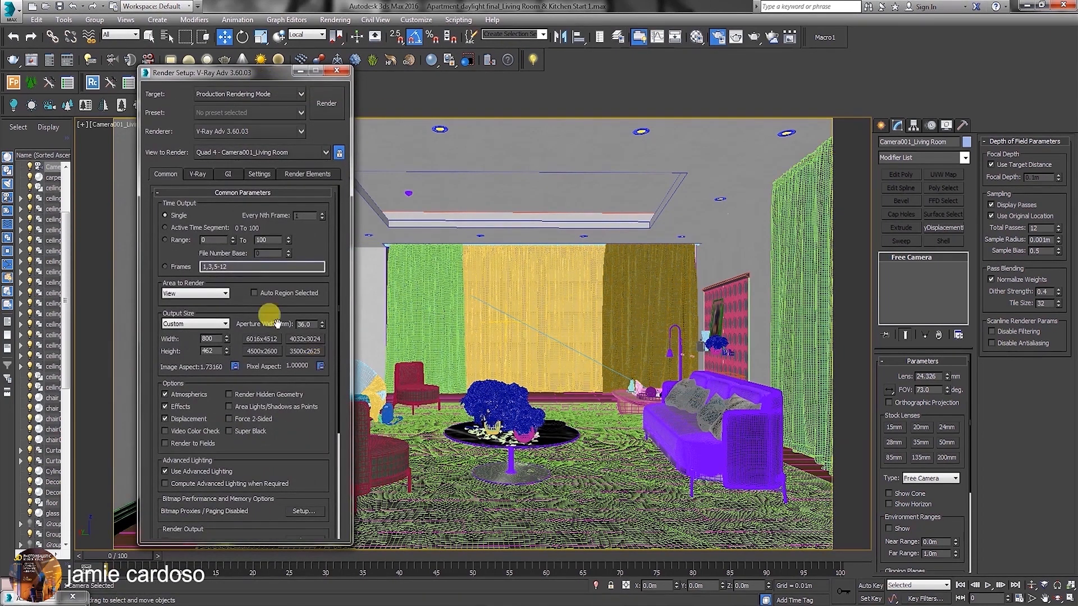
pyautogui.click(197, 175)
pyautogui.click(250, 217)
pyautogui.click(248, 366)
pyautogui.scroll(-1, 252, 370)
pyautogui.scroll(-3, 300, 418)
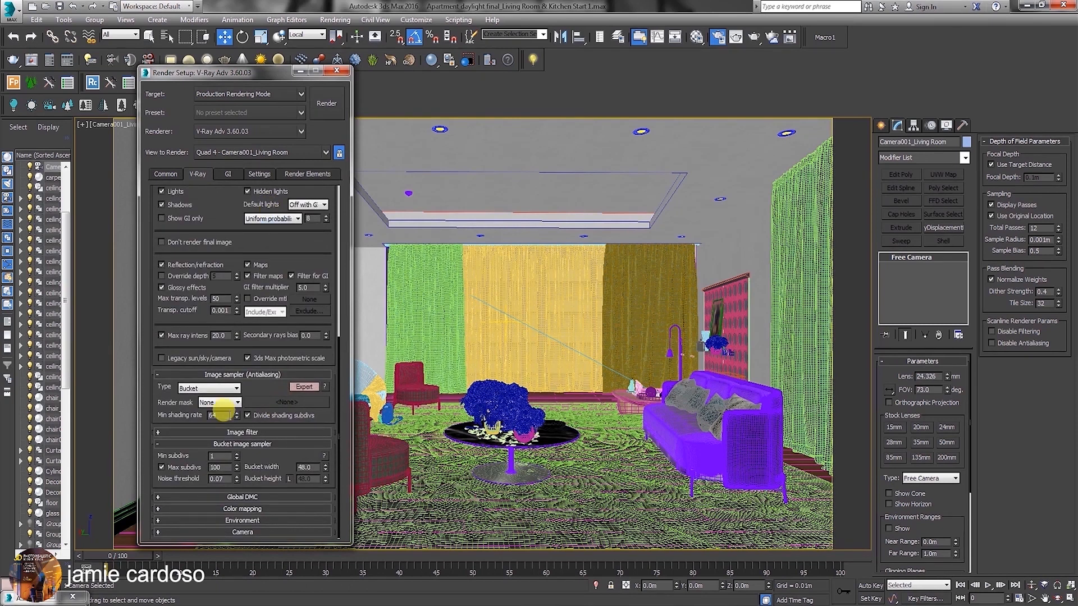
pyautogui.click(251, 498)
pyautogui.moveTo(267, 498); pyautogui.dragTo(260, 364)
pyautogui.click(253, 509)
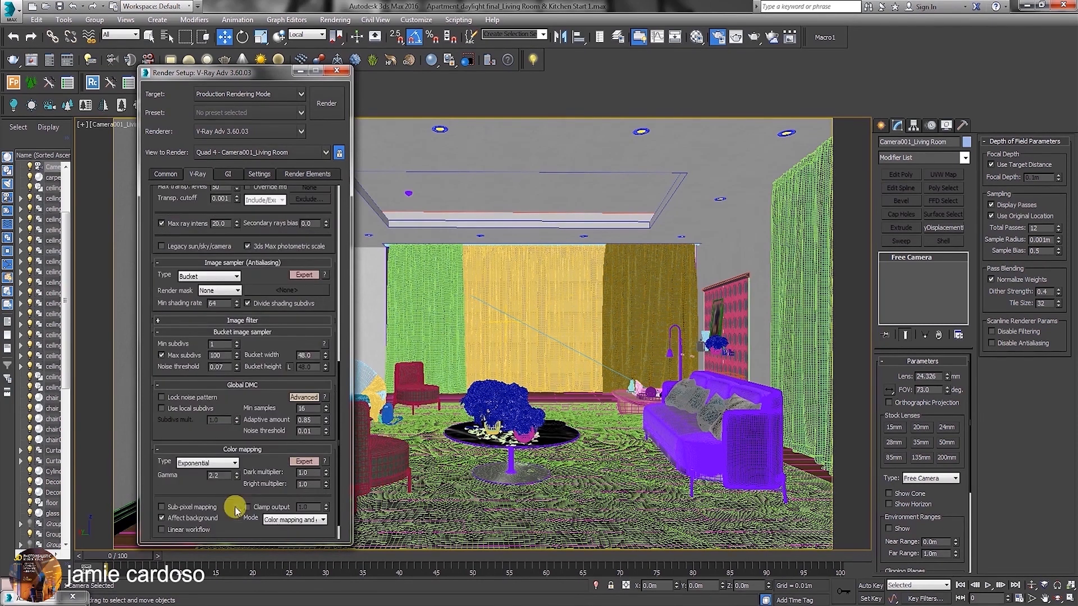
pyautogui.moveTo(242, 493); pyautogui.dragTo(238, 421)
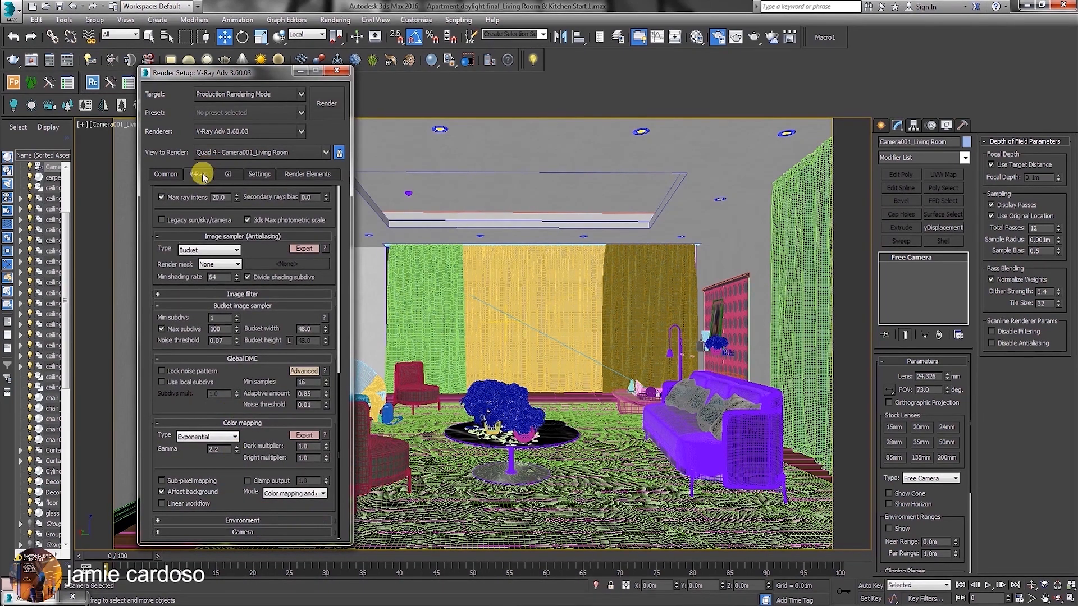
# Show the irradiance map settings for global illumination and render the living room camera view.
pyautogui.click(229, 175)
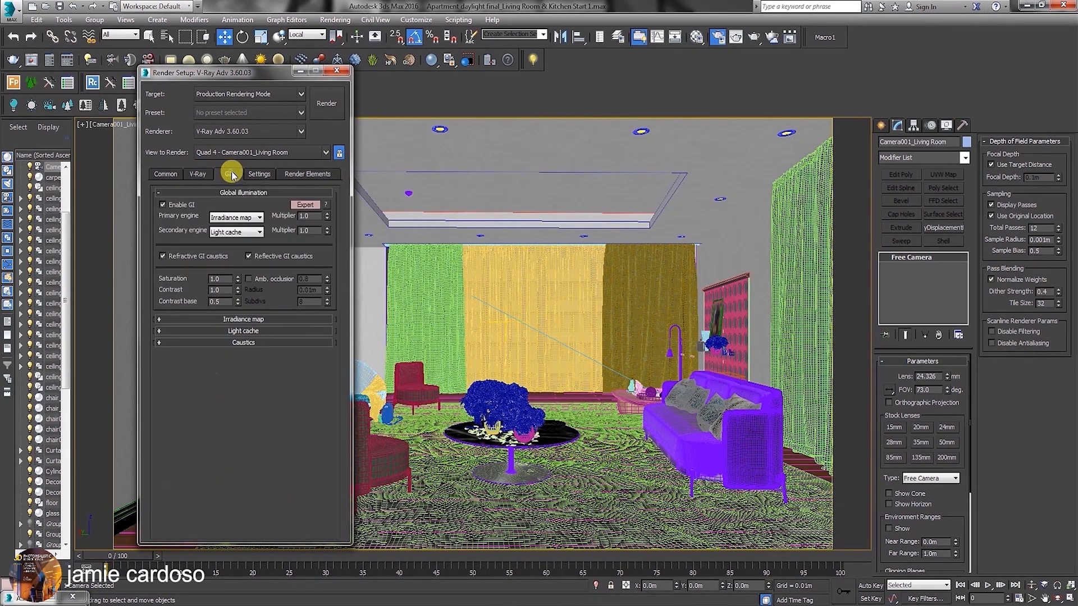
pyautogui.click(241, 319)
pyautogui.scroll(-2, 230, 456)
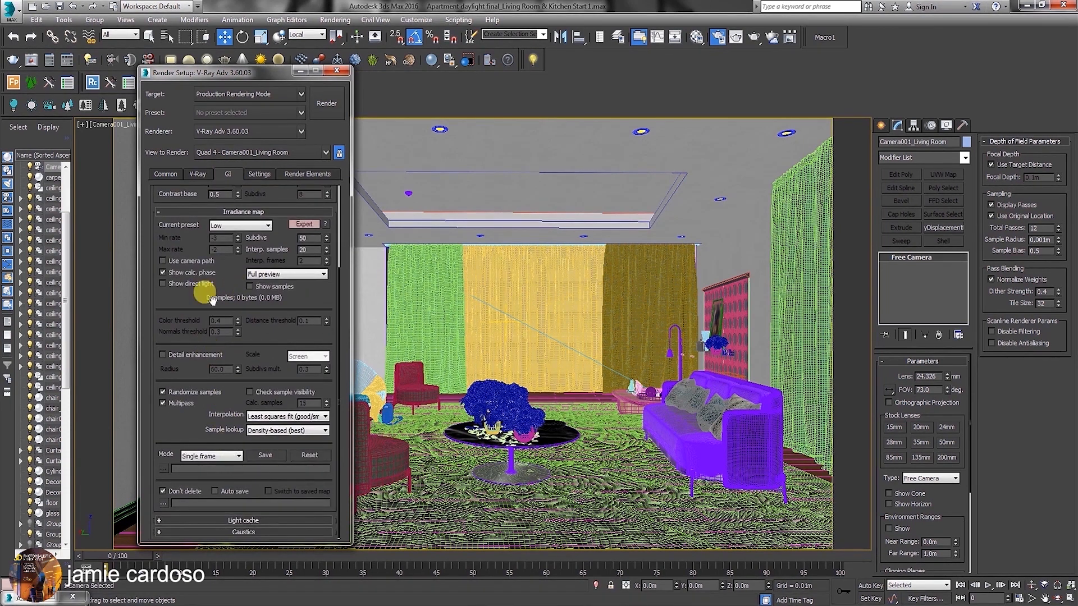
pyautogui.click(753, 37)
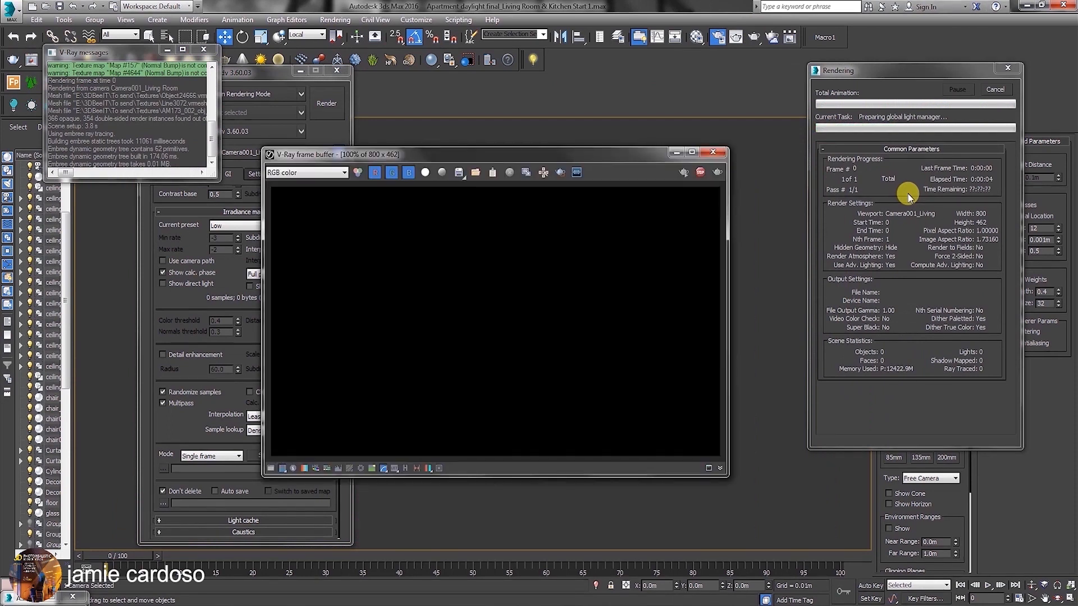
# Show the render history in the V-Ray frame buffer, save the render to it and minimize the frame buffer.
pyautogui.click(406, 469)
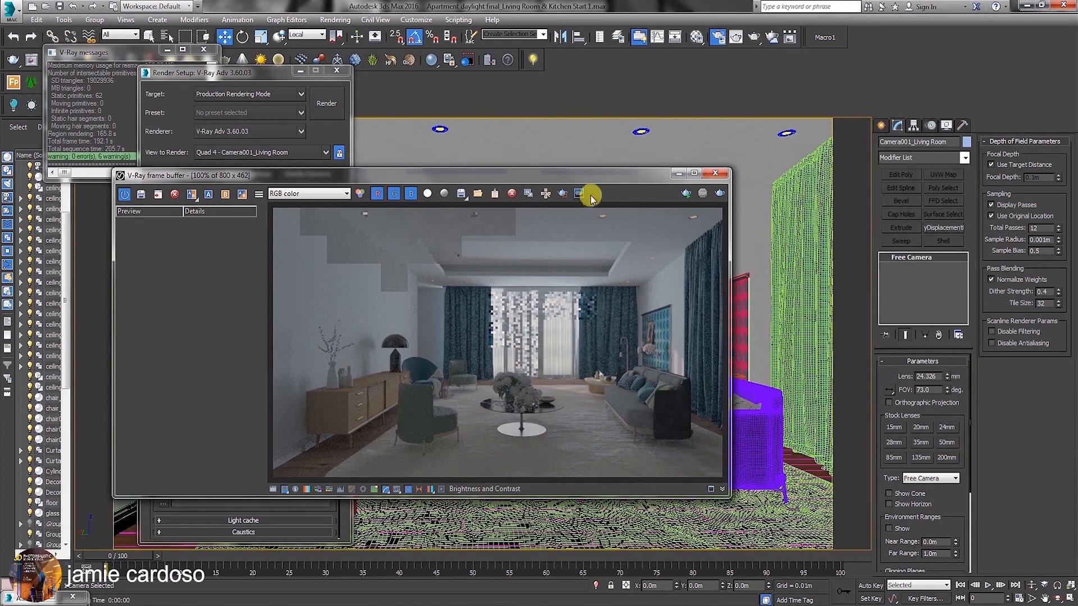
pyautogui.moveTo(590, 178); pyautogui.dragTo(626, 180)
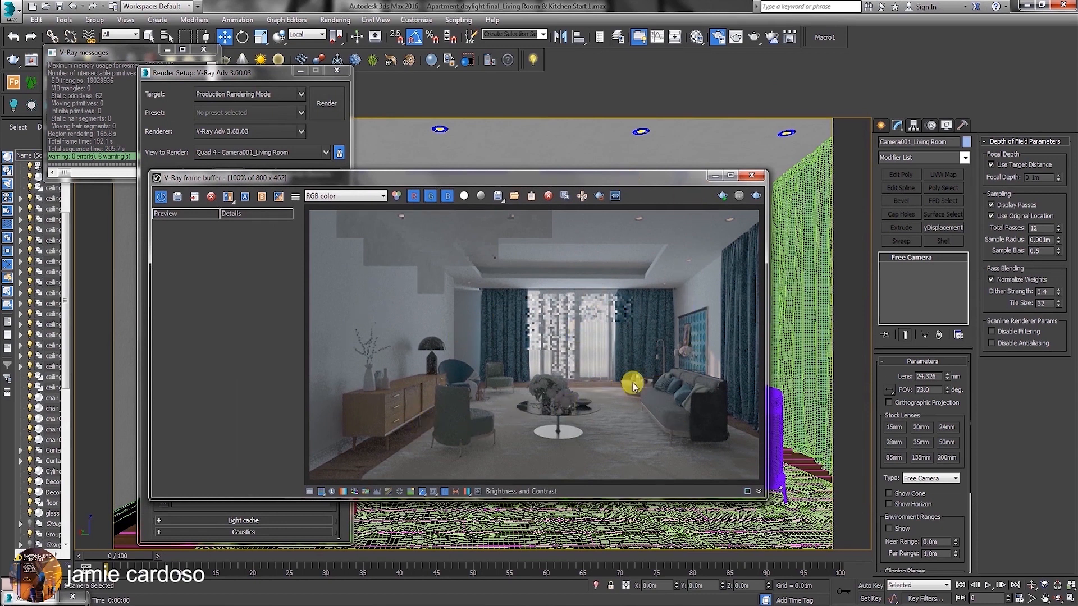
pyautogui.click(715, 177)
pyautogui.click(177, 198)
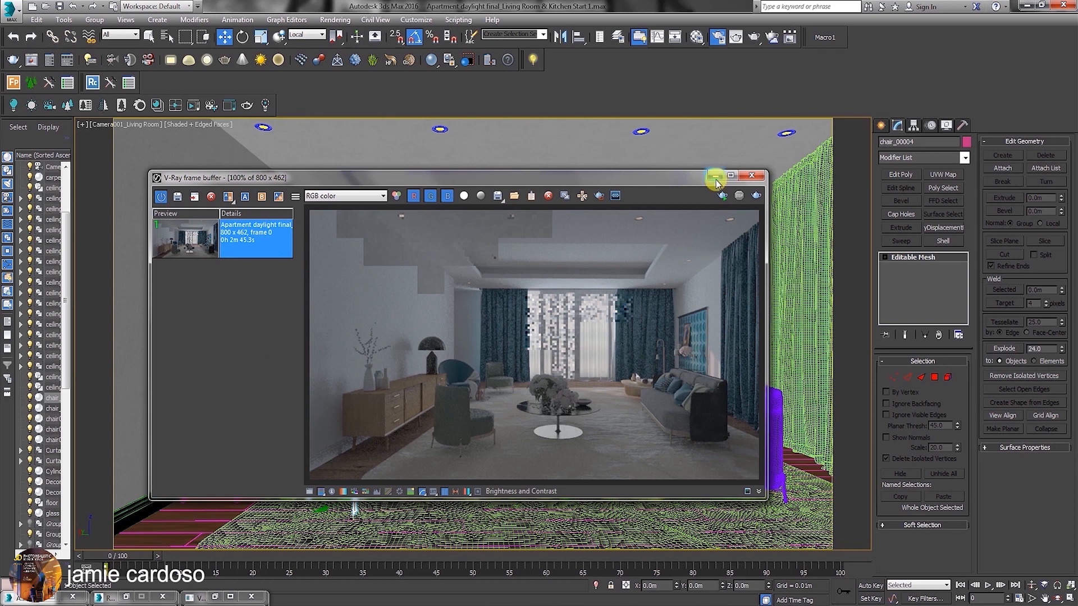
pyautogui.click(715, 176)
# Restore the four-viewport layout and create a narrow VRayLight plane, about 0.136 m half-length by 1.54 m half-width, beside the carpet in the Top view.
pyautogui.click(1066, 599)
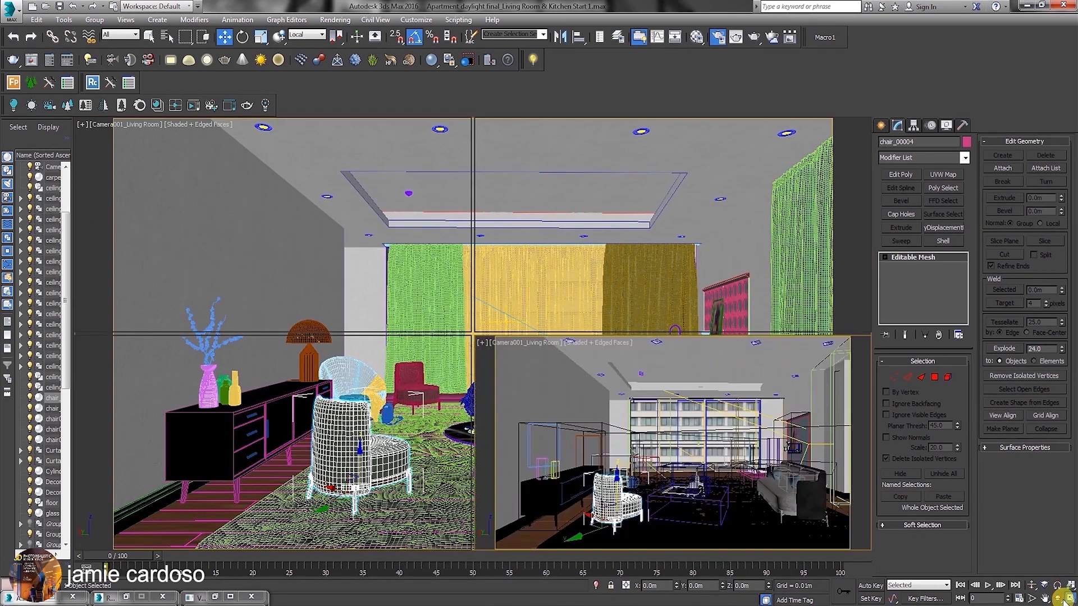
pyautogui.click(880, 125)
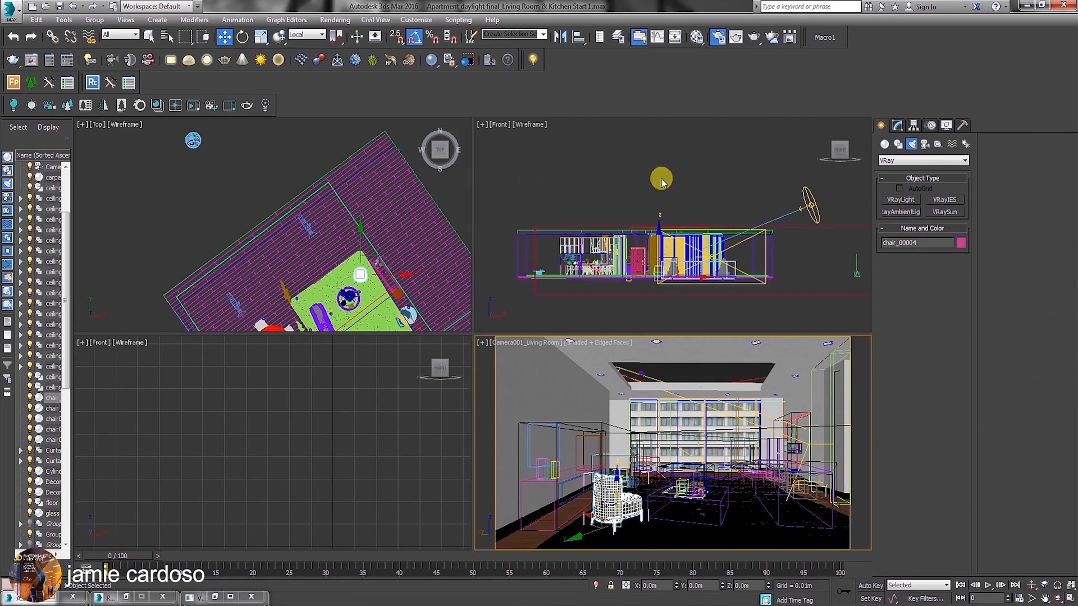
pyautogui.moveTo(370, 248); pyautogui.dragTo(352, 194, button='middle')
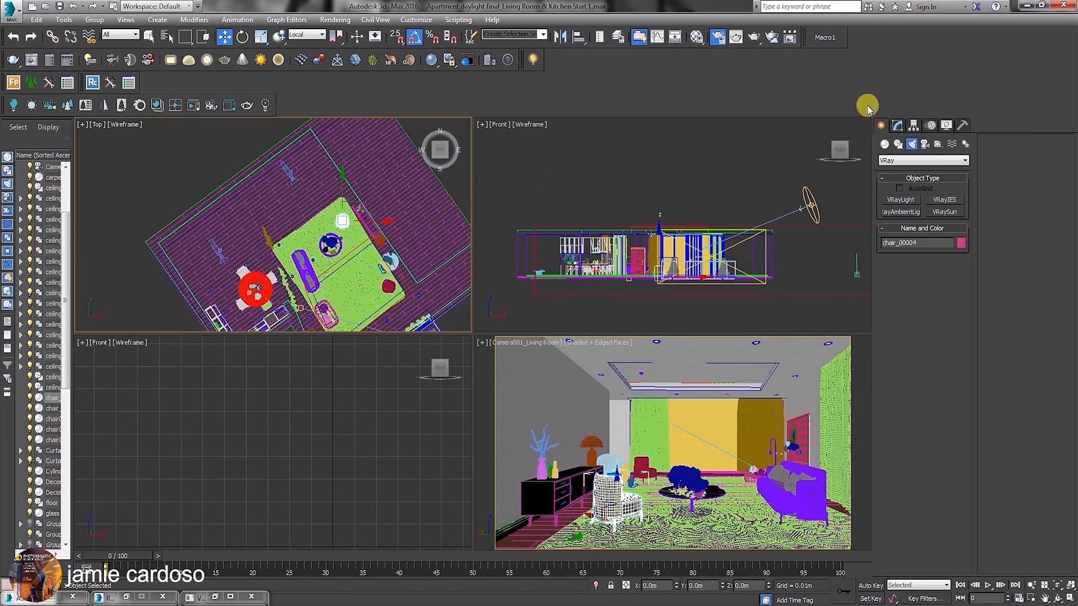
pyautogui.click(904, 199)
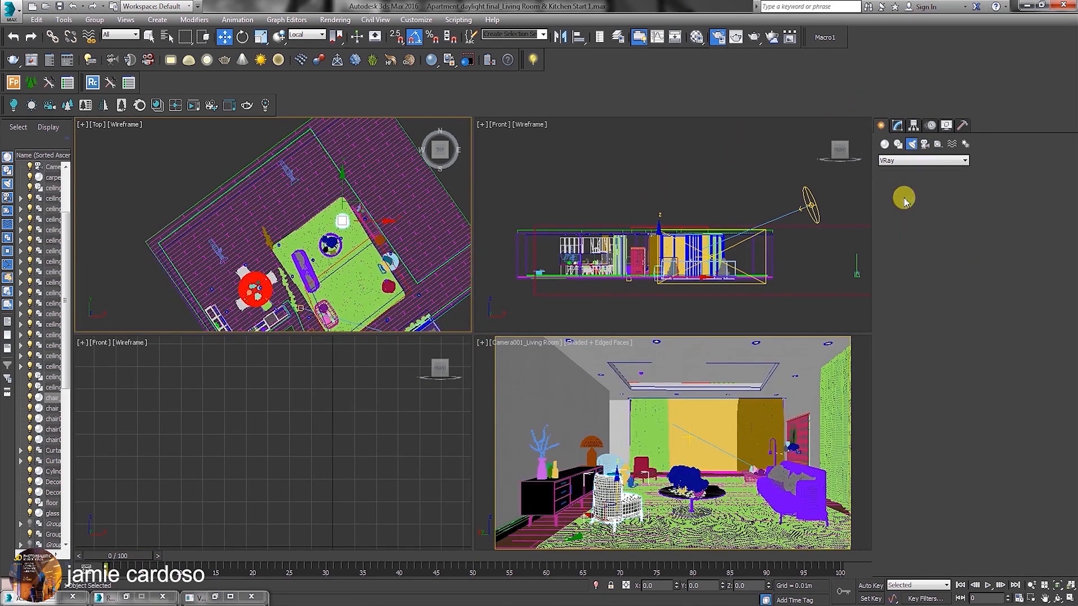
pyautogui.moveTo(277, 278); pyautogui.dragTo(233, 241, button='middle')
pyautogui.scroll(2, 349, 217)
pyautogui.moveTo(349, 217); pyautogui.dragTo(321, 231, button='middle')
pyautogui.moveTo(326, 183); pyautogui.dragTo(333, 259)
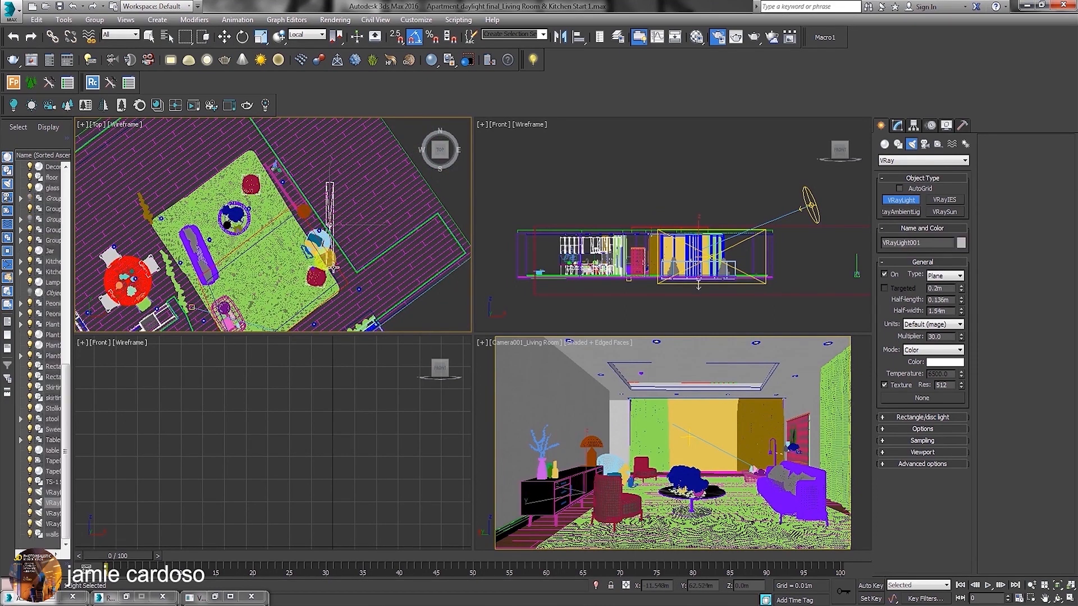
# Restrict the selection filter to Lights and activate the Move tool for the new VRayLight.
pyautogui.click(121, 35)
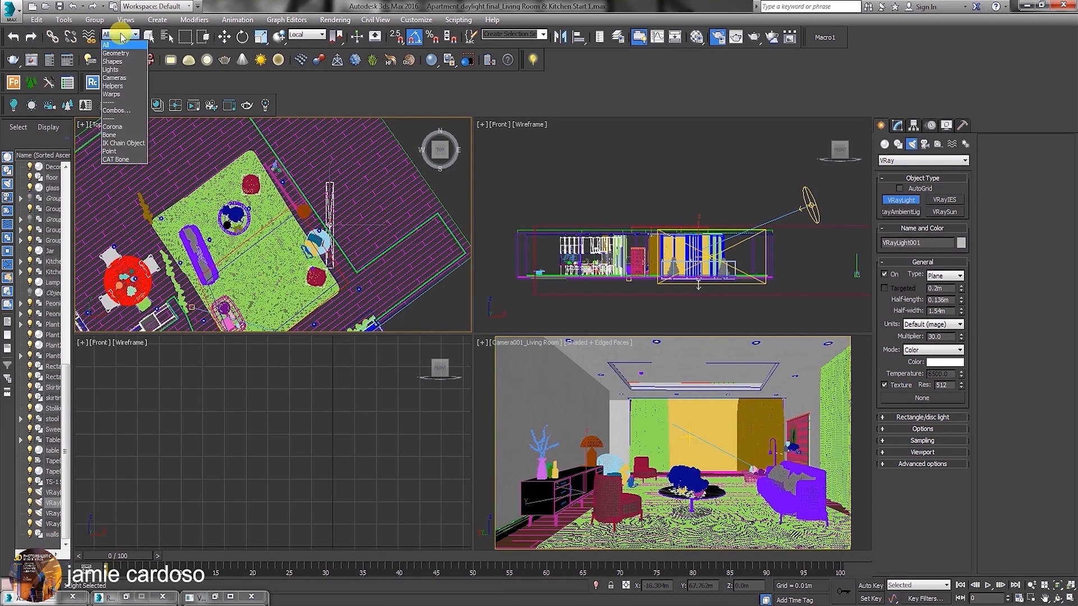
pyautogui.click(120, 70)
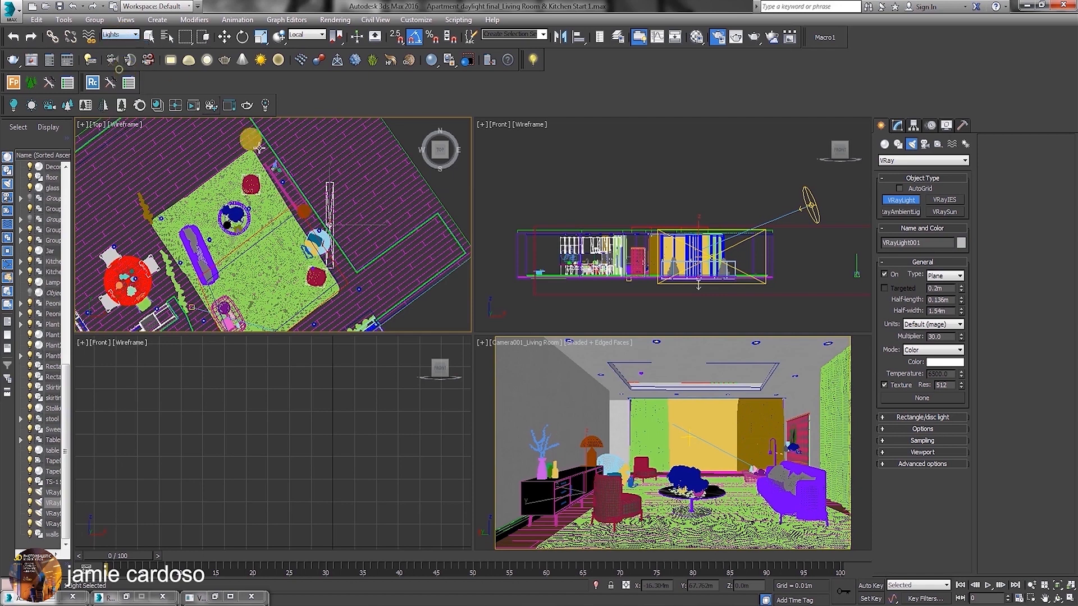
pyautogui.moveTo(331, 223); pyautogui.dragTo(340, 232, button='middle')
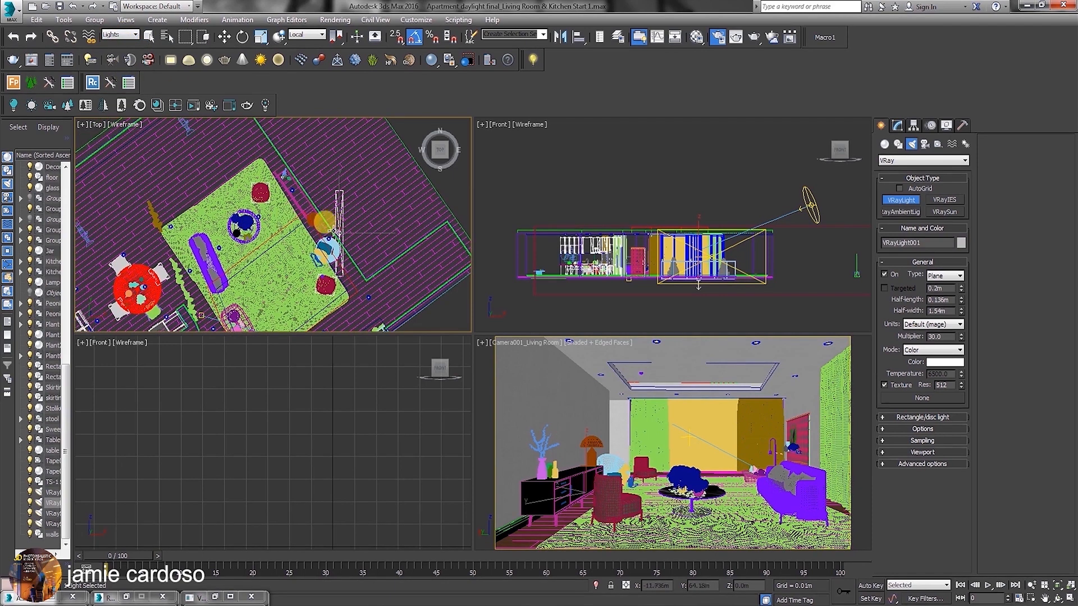
pyautogui.press('w')
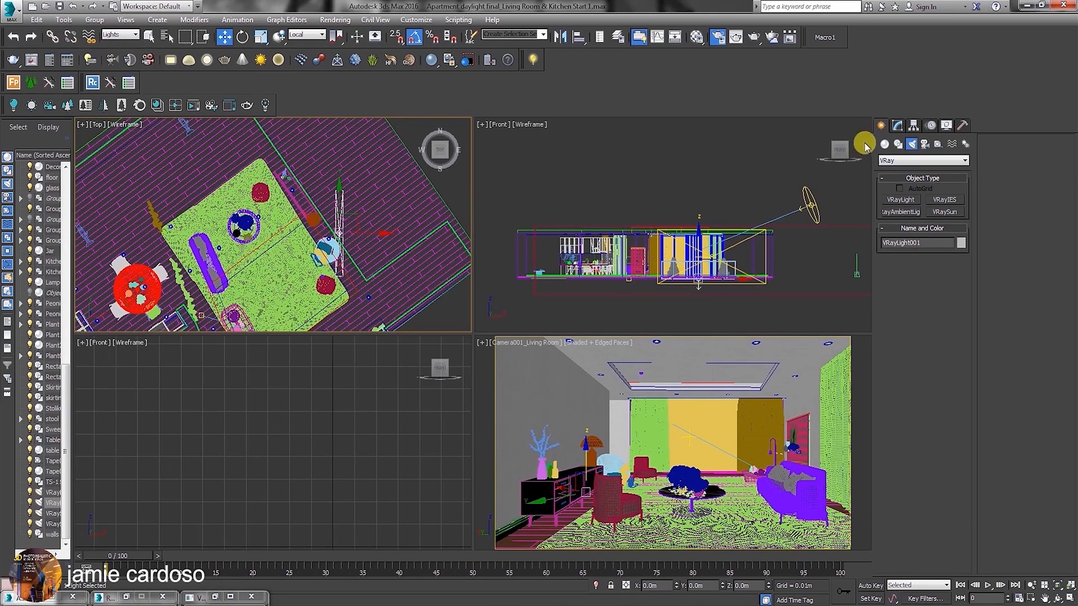
# Give the new light an orange color of RGB 248, 150, 23 and rename it VRayLight_ceiling wash.
pyautogui.click(896, 125)
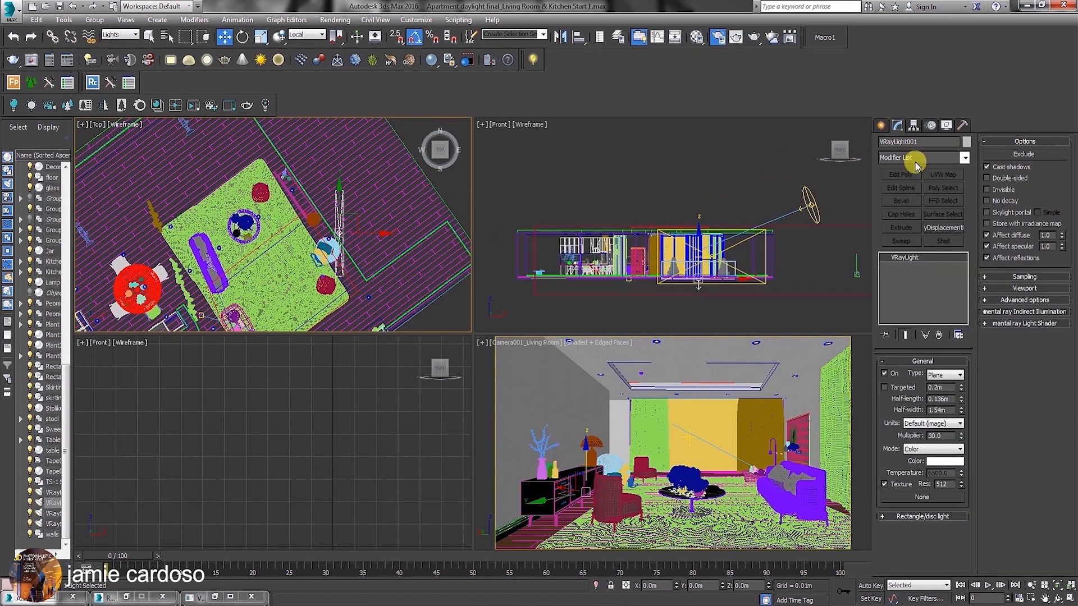
pyautogui.click(939, 461)
pyautogui.click(238, 78)
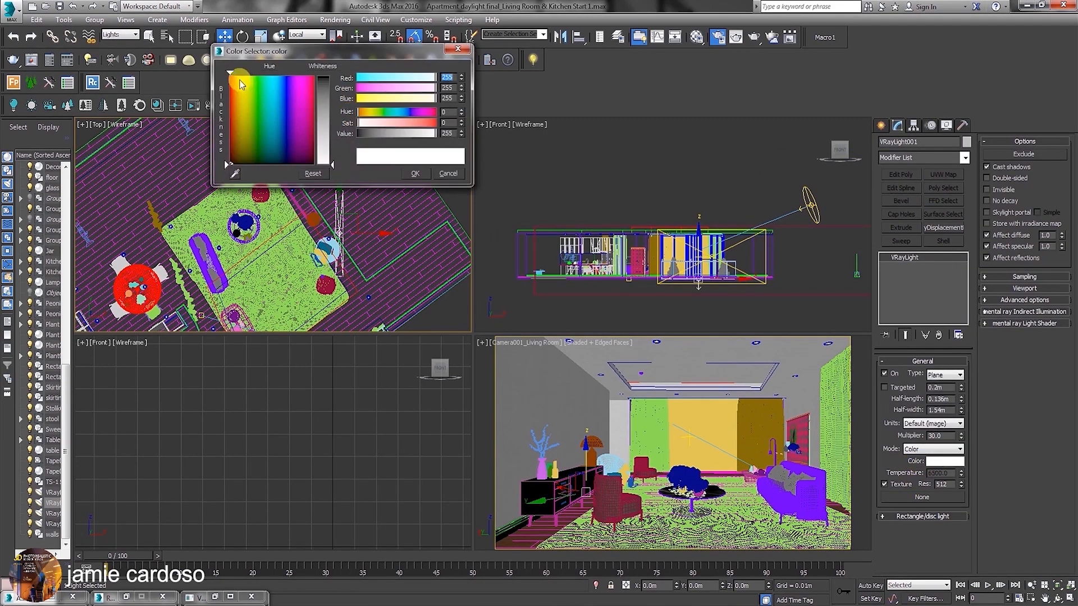
pyautogui.click(324, 87)
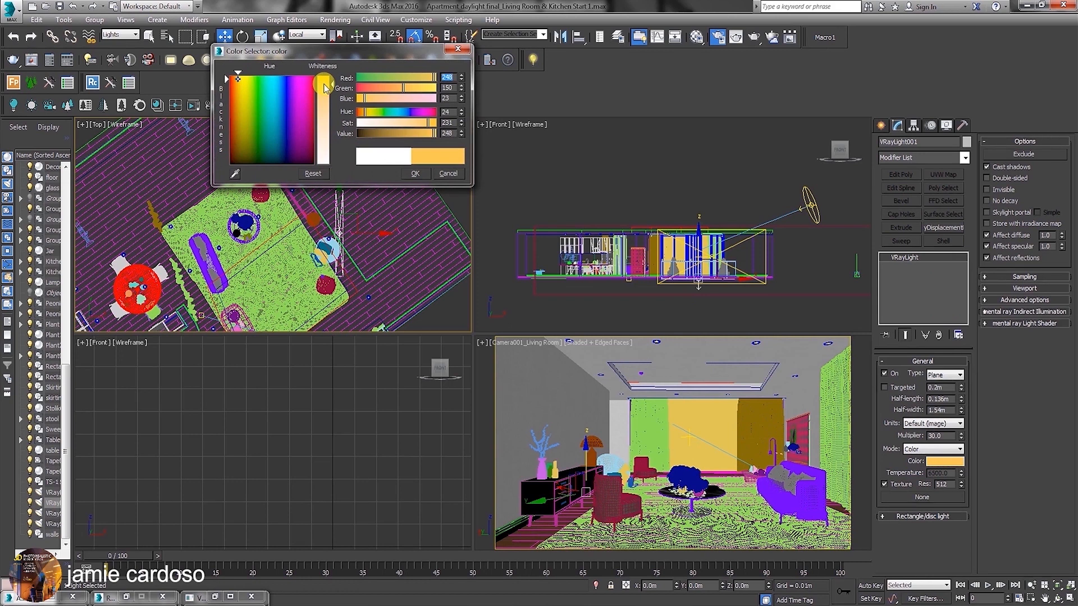
pyautogui.click(915, 140)
pyautogui.press('BackSpace')
pyautogui.press('BackSpace')
pyautogui.press('BackSpace')
pyautogui.write('_ceiling wash')
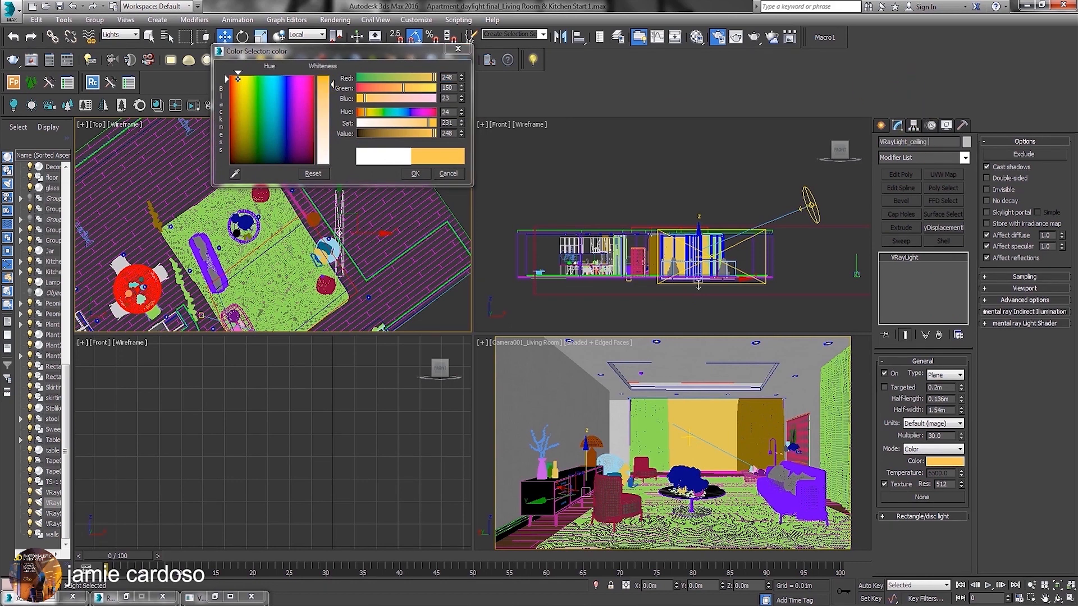
pyautogui.click(416, 174)
# Set the ceiling wash light's multiplier to 100, half-length to 0.049 m and half-width to 1.336 m.
pyautogui.doubleClick(933, 436)
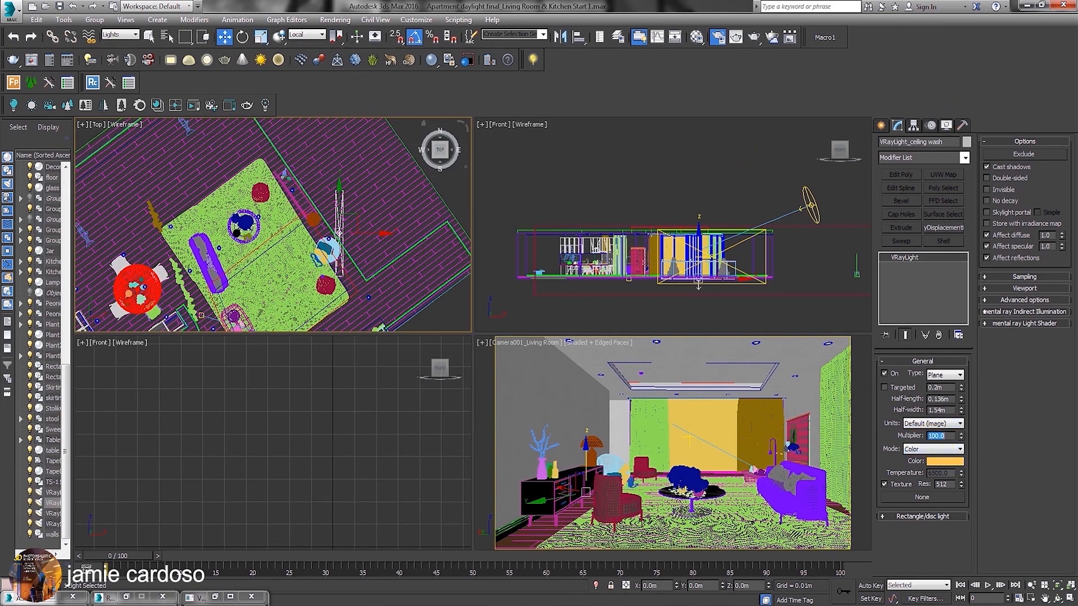
pyautogui.doubleClick(939, 399)
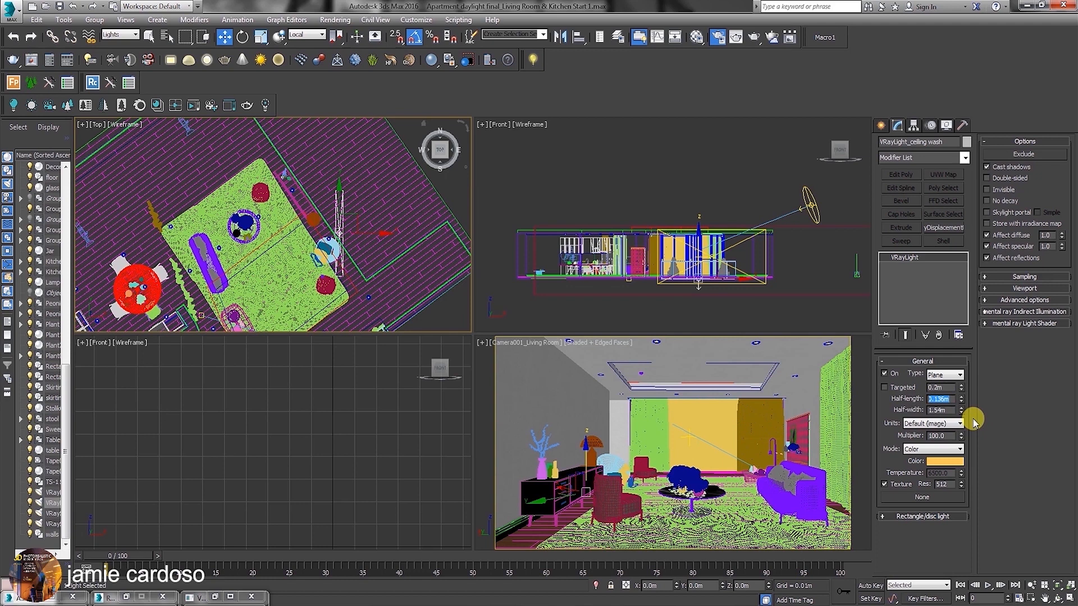
pyautogui.write('4')
pyautogui.press('Tab')
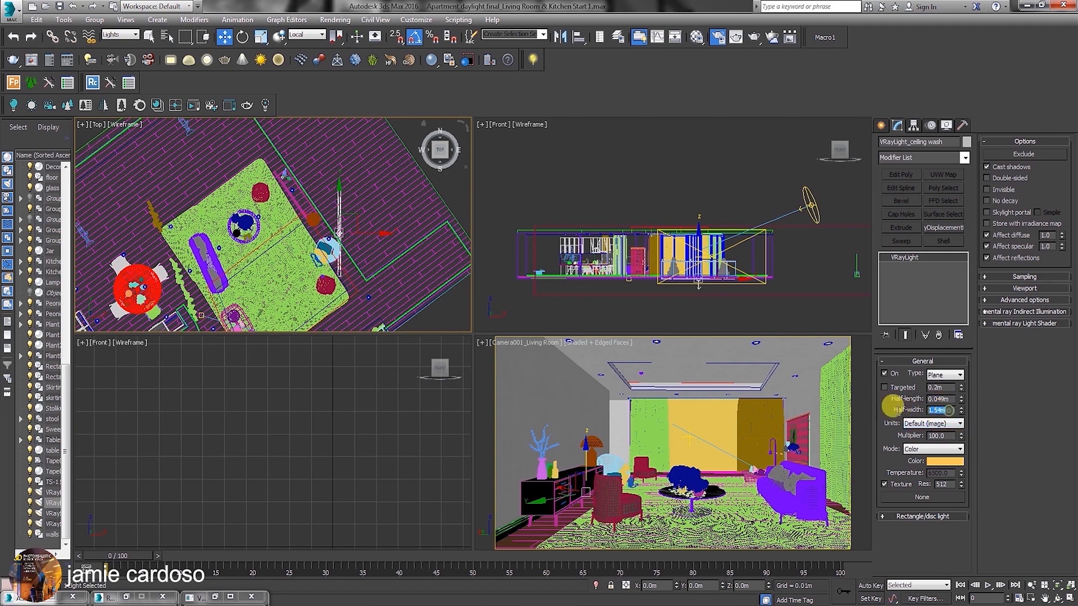
pyautogui.write('2')
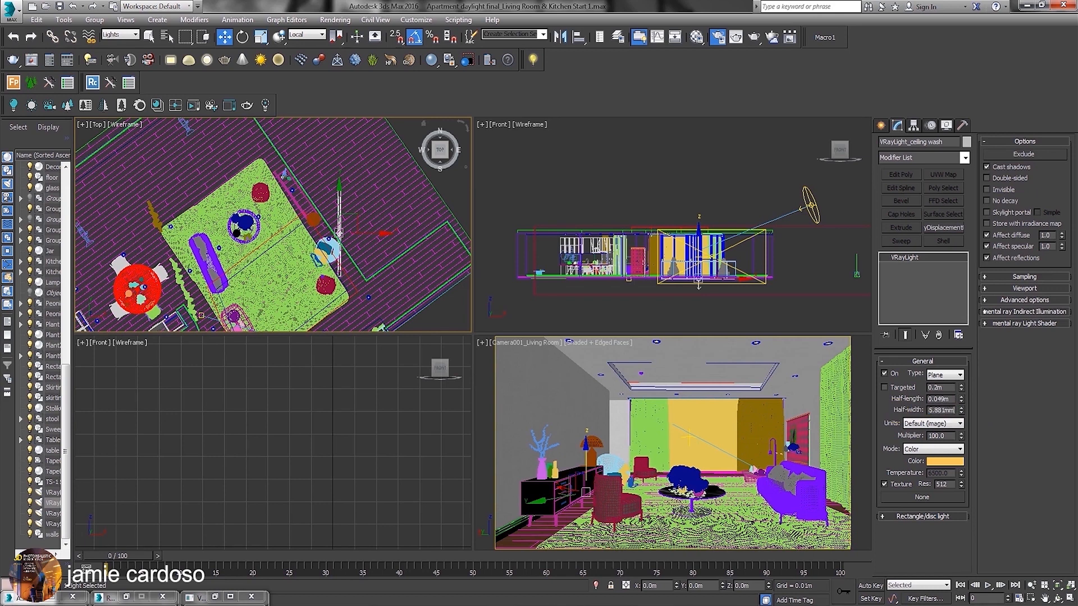
# Raise the ceiling wash light to ceiling height in the Front view and move it towards the carpet's edge in the Top view.
pyautogui.moveTo(354, 245); pyautogui.dragTo(340, 255, button='middle')
pyautogui.moveTo(646, 259); pyautogui.dragTo(644, 250, button='middle')
pyautogui.moveTo(695, 232); pyautogui.dragTo(696, 191)
pyautogui.moveTo(324, 262); pyautogui.dragTo(316, 223, button='middle')
pyautogui.scroll(2, 318, 222)
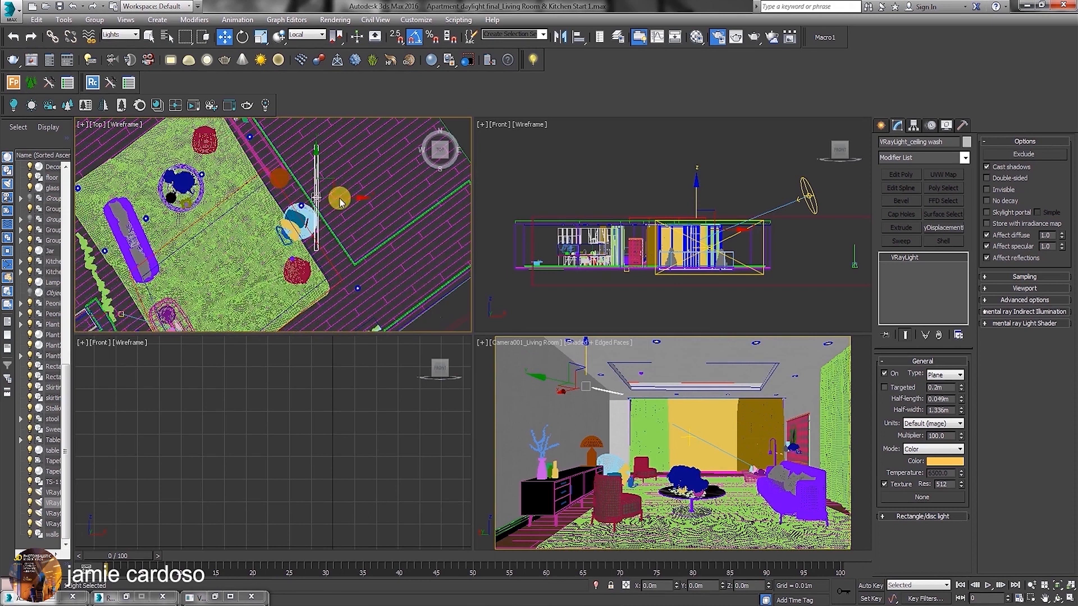
pyautogui.moveTo(330, 183); pyautogui.dragTo(297, 215)
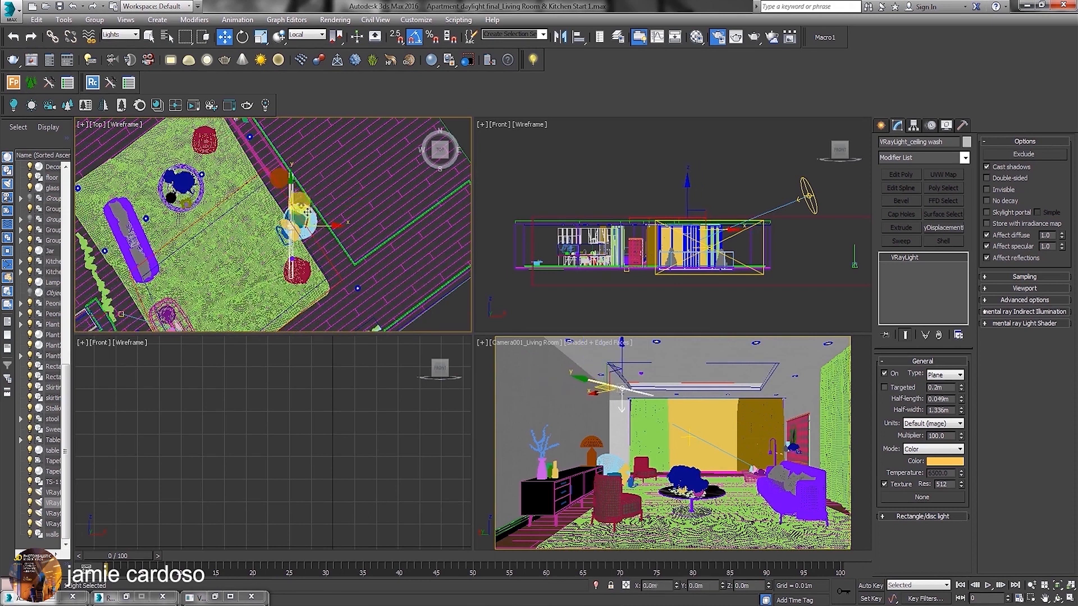
# Rotate the ceiling wash light 35° about Z in the Top view, then enable Invisible and disable Affect reflections.
pyautogui.rightClick(297, 215)
pyautogui.click(317, 242)
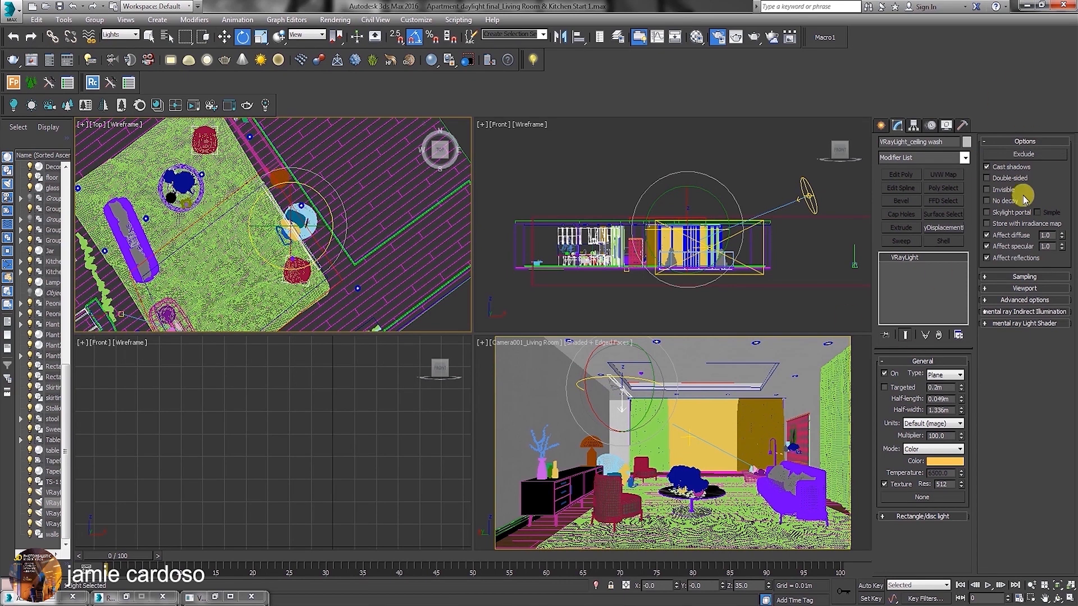
pyautogui.click(987, 190)
pyautogui.click(986, 257)
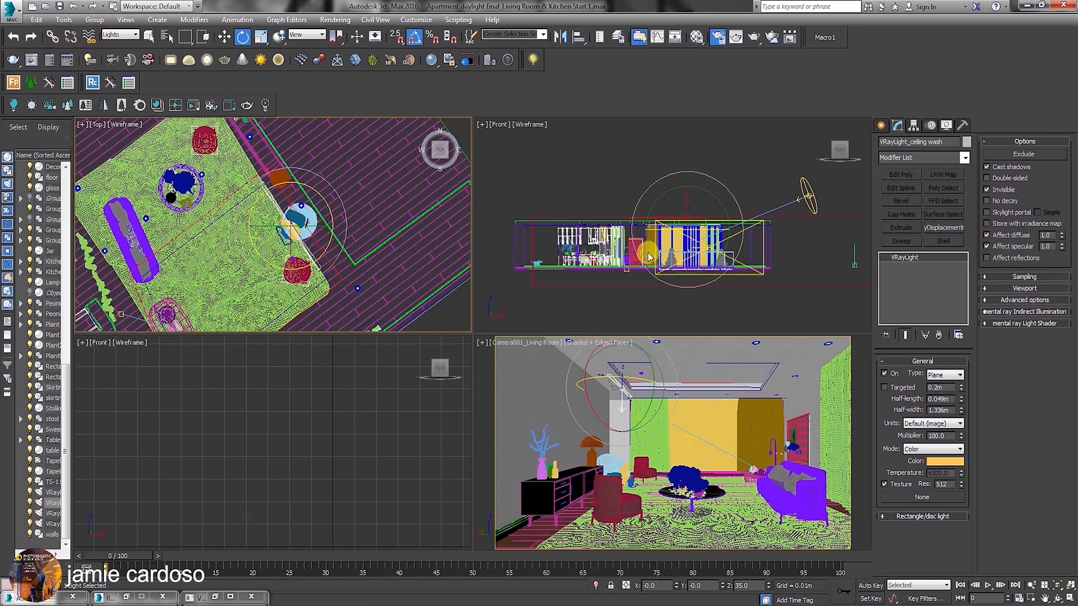
# Rotate the ceiling wash light in the Front view so that it shines up towards the ceiling.
pyautogui.scroll(5, 651, 253)
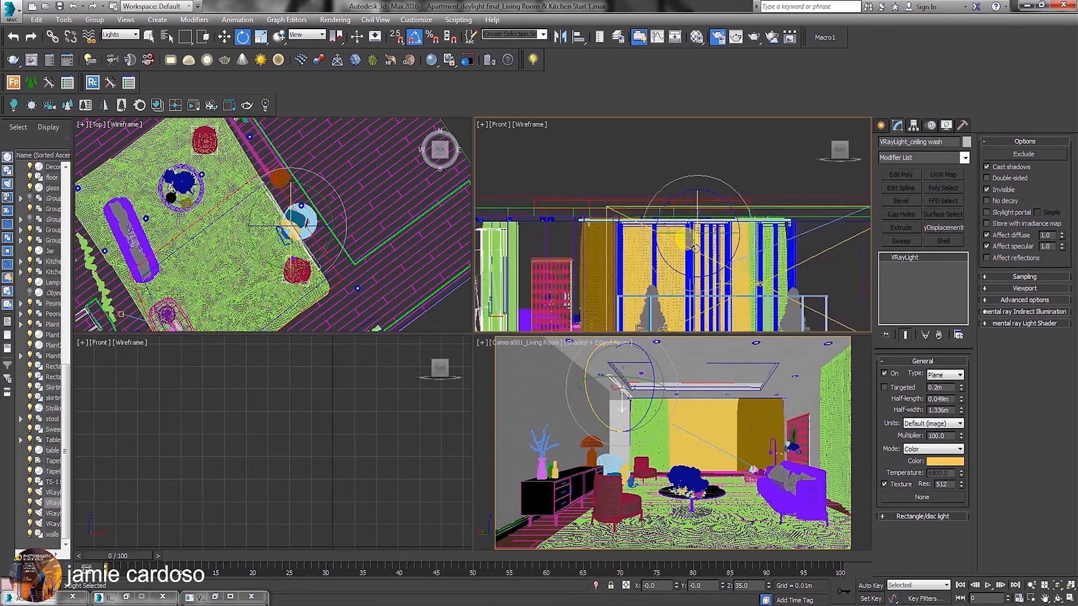
pyautogui.scroll(3, 682, 242)
pyautogui.rightClick(697, 199)
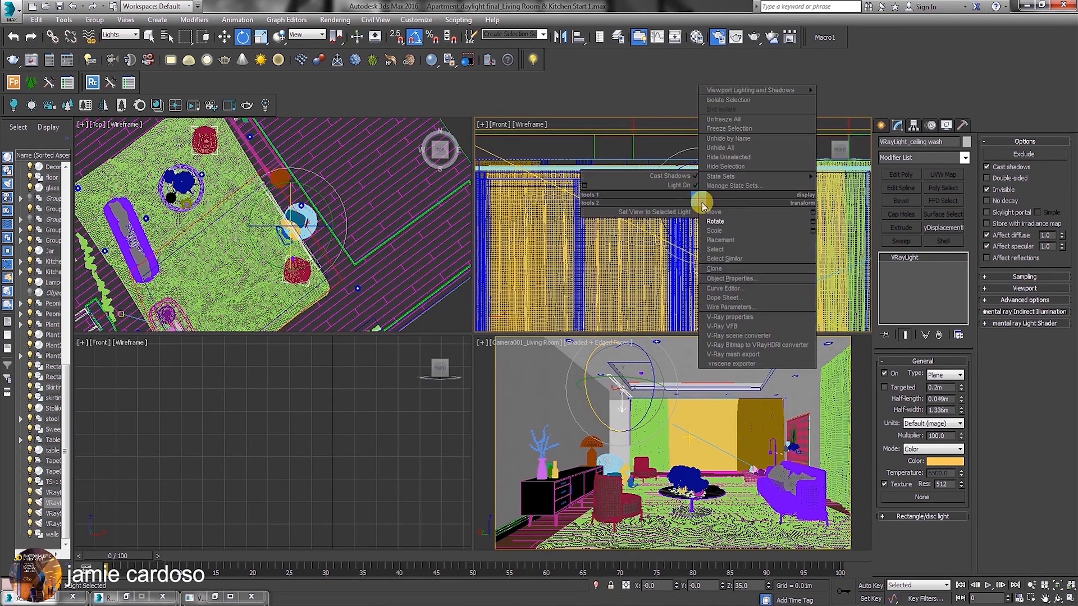
pyautogui.click(734, 222)
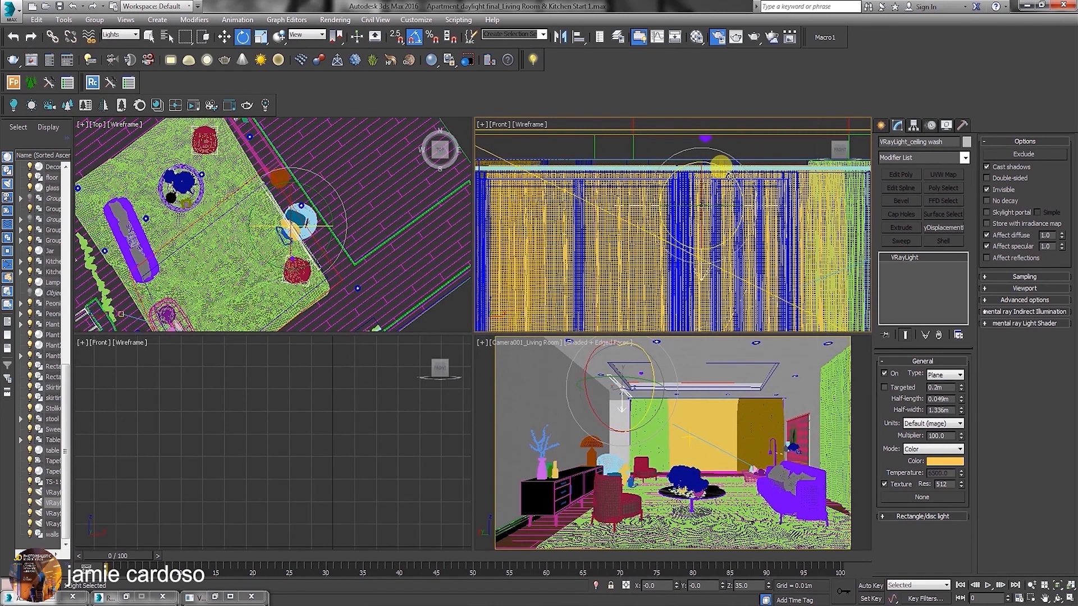
pyautogui.moveTo(731, 176); pyautogui.dragTo(775, 298)
pyautogui.moveTo(351, 259); pyautogui.dragTo(361, 270, button='middle')
pyautogui.moveTo(339, 219); pyautogui.dragTo(323, 174)
pyautogui.moveTo(698, 196); pyautogui.dragTo(678, 242, button='middle')
# Using the View coordinate system, raise the ceiling wash light above the curtains in the Front view and shift it towards the carpet's edge in the Top view.
pyautogui.rightClick(678, 237)
pyautogui.click(687, 249)
pyautogui.click(306, 35)
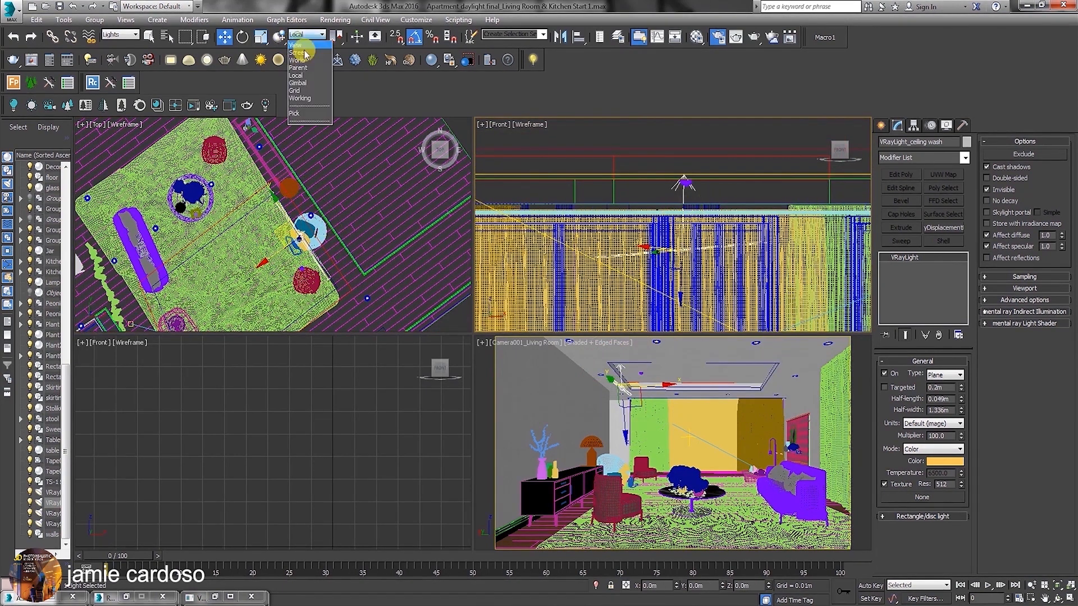
pyautogui.click(304, 46)
pyautogui.moveTo(682, 219); pyautogui.dragTo(679, 168)
pyautogui.moveTo(300, 221); pyautogui.dragTo(319, 228, button='middle')
pyautogui.moveTo(333, 224); pyautogui.dragTo(339, 221)
# Rotate the ceiling wash light in the Front view until its plane lies level, framing it in the second Front view too.
pyautogui.moveTo(705, 190); pyautogui.dragTo(695, 193, button='middle')
pyautogui.rightClick(695, 194)
pyautogui.click(714, 211)
pyautogui.moveTo(723, 180)
pyautogui.mouseDown()
pyautogui.moveTo(711, 175)
pyautogui.moveTo(720, 172)
pyautogui.mouseUp()
pyautogui.middleClick(307, 464)
pyautogui.press('z')
pyautogui.moveTo(307, 464); pyautogui.dragTo(313, 425, button='middle')
pyautogui.moveTo(312, 434); pyautogui.dragTo(314, 436)
pyautogui.scroll(2, 336, 199)
# Tilt the ceiling wash light around its own length using the Local coordinate system in the Top view.
pyautogui.click(306, 35)
pyautogui.click(300, 78)
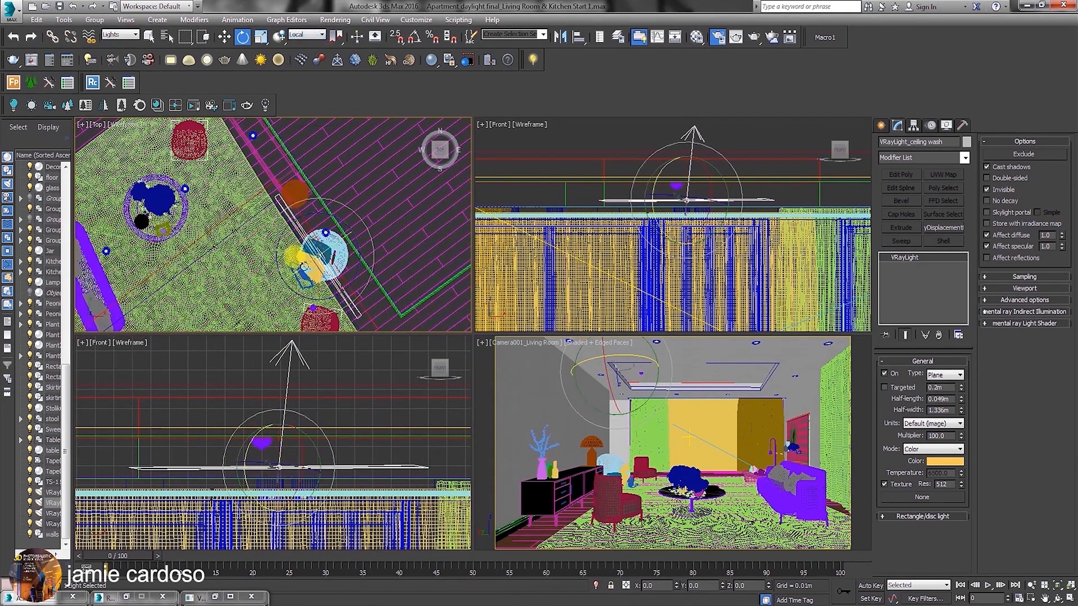
pyautogui.moveTo(296, 275); pyautogui.dragTo(328, 238)
pyautogui.press('w')
# Enable 2D Pan Zoom Mode in the maximized camera view and lower the ceiling wash light to a height of about 3.265 m.
pyautogui.rightClick(526, 350)
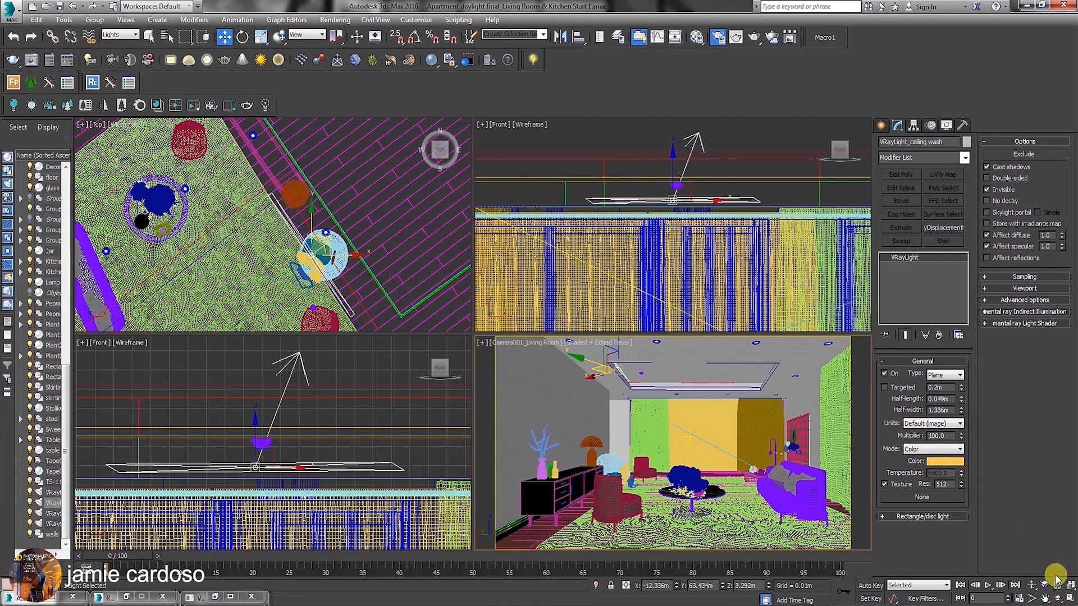
pyautogui.click(1070, 598)
pyautogui.click(83, 125)
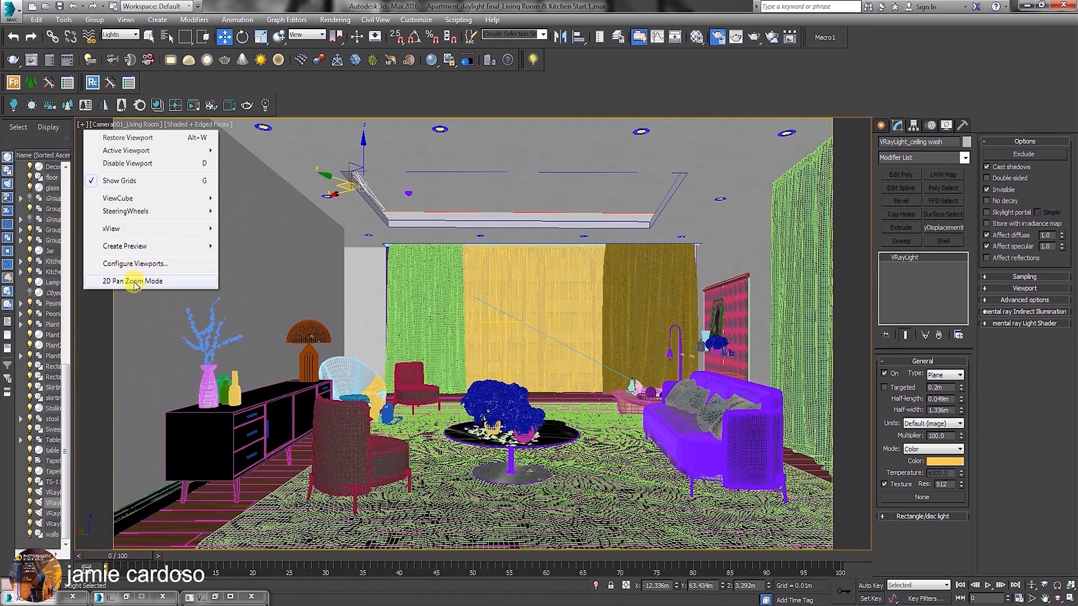
pyautogui.click(135, 282)
pyautogui.scroll(5, 359, 182)
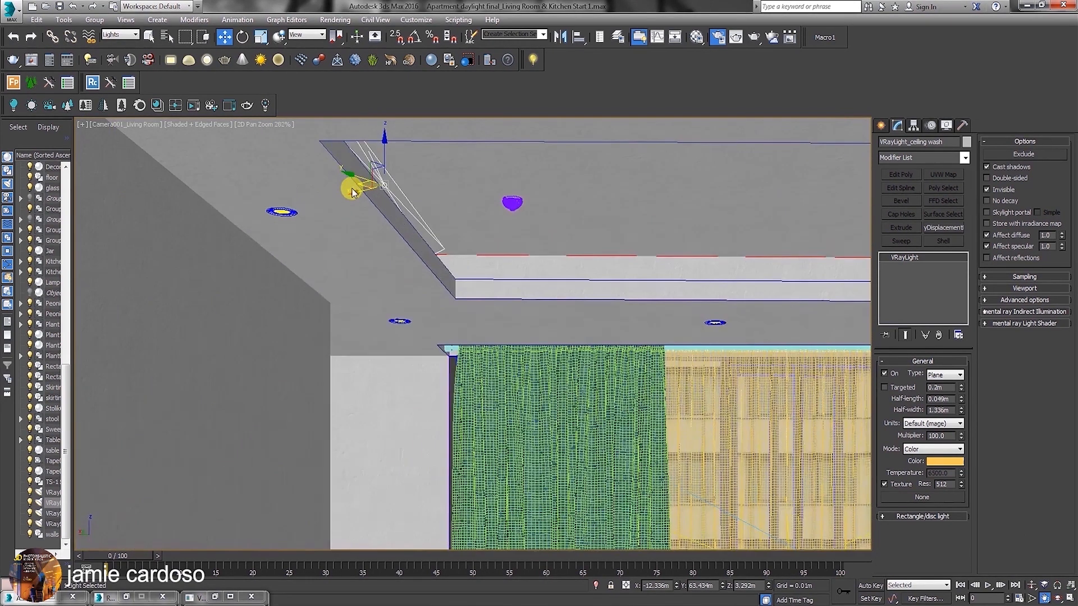
pyautogui.moveTo(391, 161)
pyautogui.mouseDown()
pyautogui.moveTo(379, 149)
pyautogui.moveTo(391, 159)
pyautogui.mouseUp()
pyautogui.click(1069, 598)
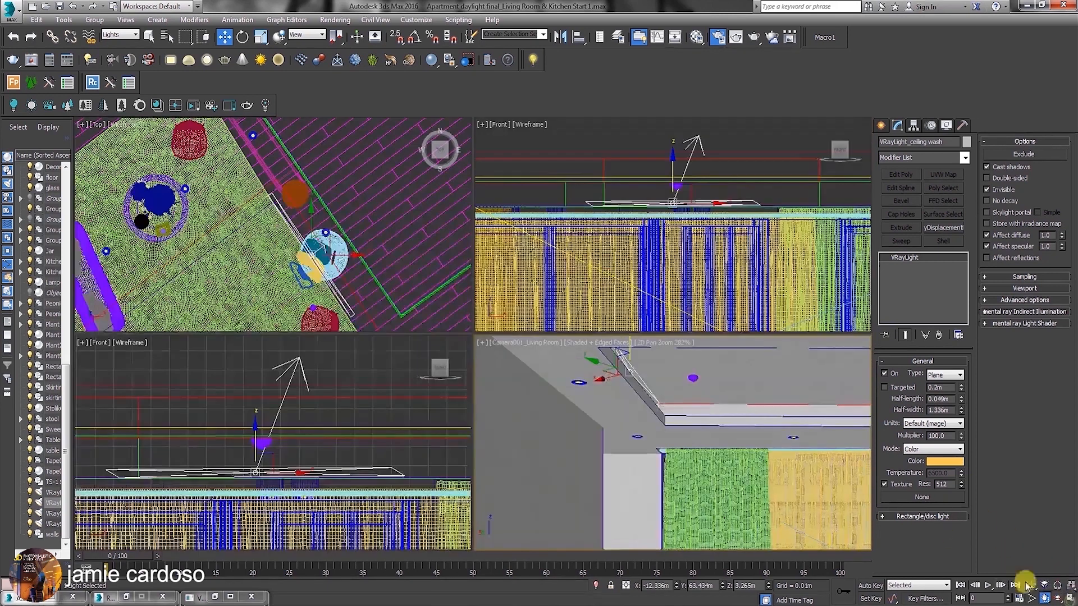
# Move the ceiling wash light onto the ceiling recess edge in the Top view and scale it along its local Y axis to about 130%.
pyautogui.moveTo(325, 227); pyautogui.dragTo(325, 208, button='middle')
pyautogui.moveTo(330, 209); pyautogui.dragTo(339, 220)
pyautogui.click(260, 37)
pyautogui.click(309, 37)
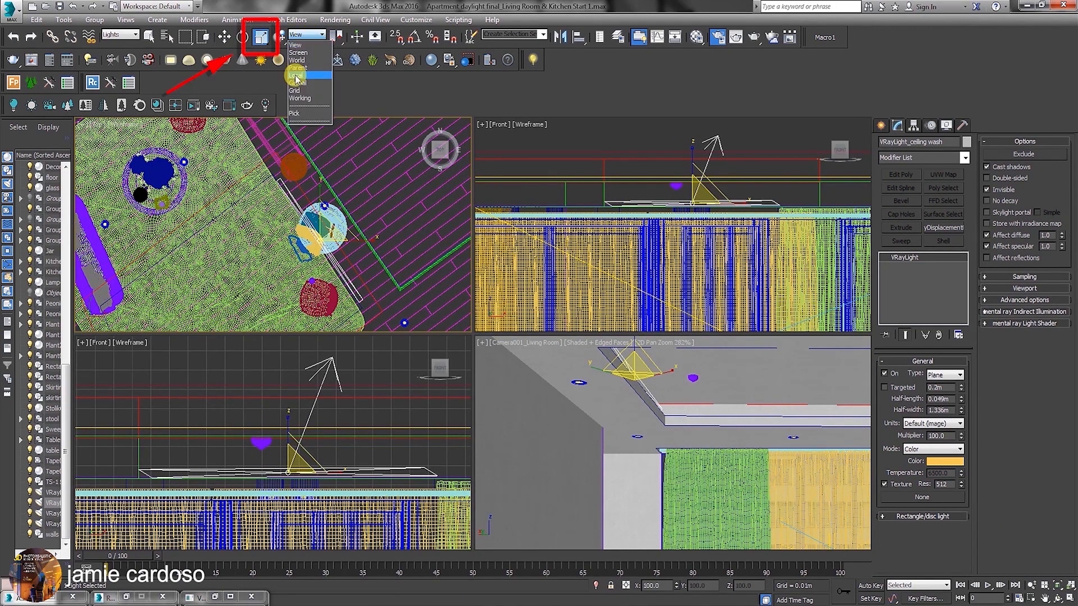
pyautogui.click(294, 75)
pyautogui.click(343, 273)
pyautogui.moveTo(351, 281); pyautogui.dragTo(360, 297)
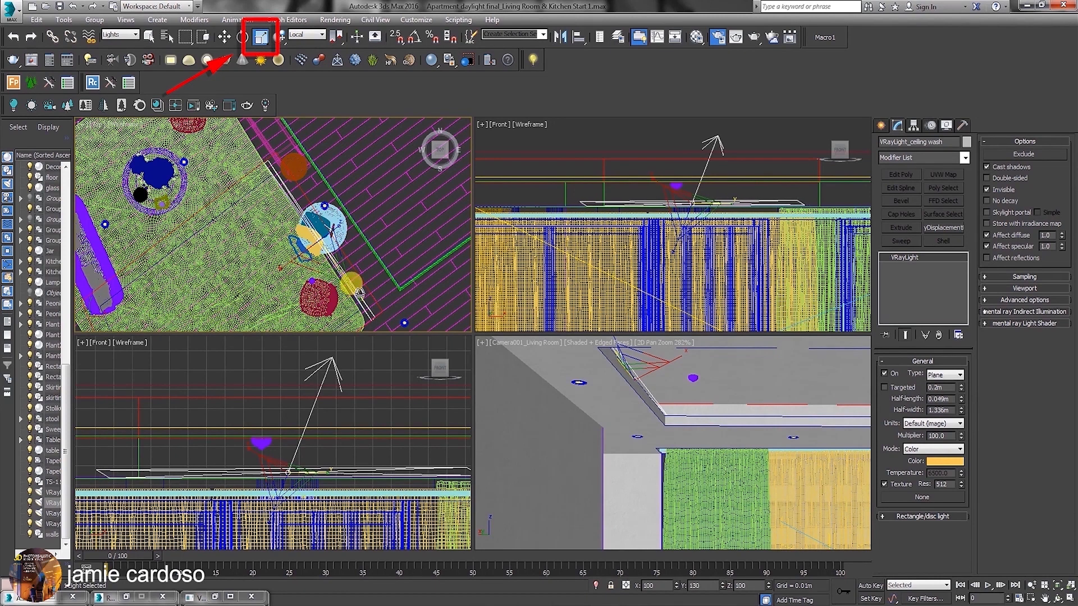
pyautogui.moveTo(354, 258); pyautogui.dragTo(356, 215, button='middle')
# Clone the ceiling wash light as one instance, placing it over the carpet beside the red armchair in the Top view.
pyautogui.rightClick(354, 211)
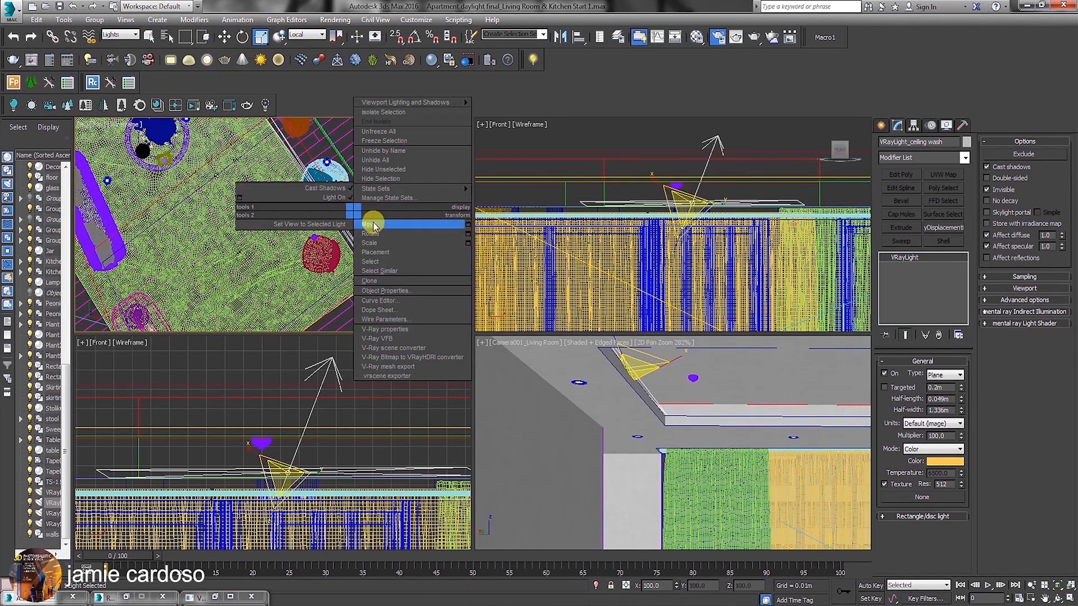
pyautogui.click(373, 226)
pyautogui.moveTo(340, 187); pyautogui.dragTo(345, 177, button='middle')
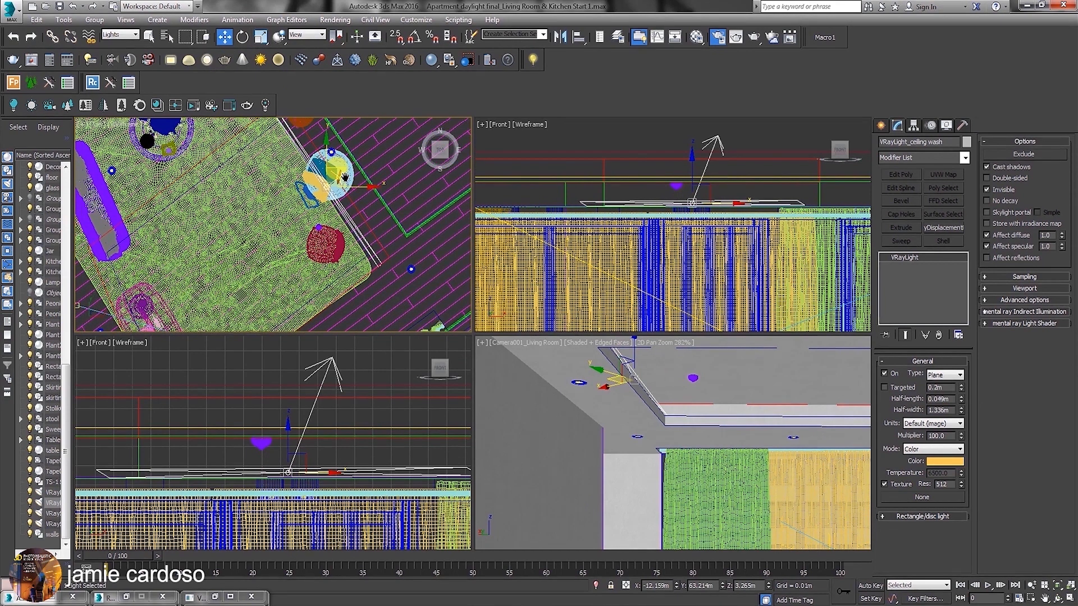
pyautogui.keyDown('shift'); pyautogui.moveTo(347, 167); pyautogui.dragTo(306, 258); pyautogui.keyUp('shift')
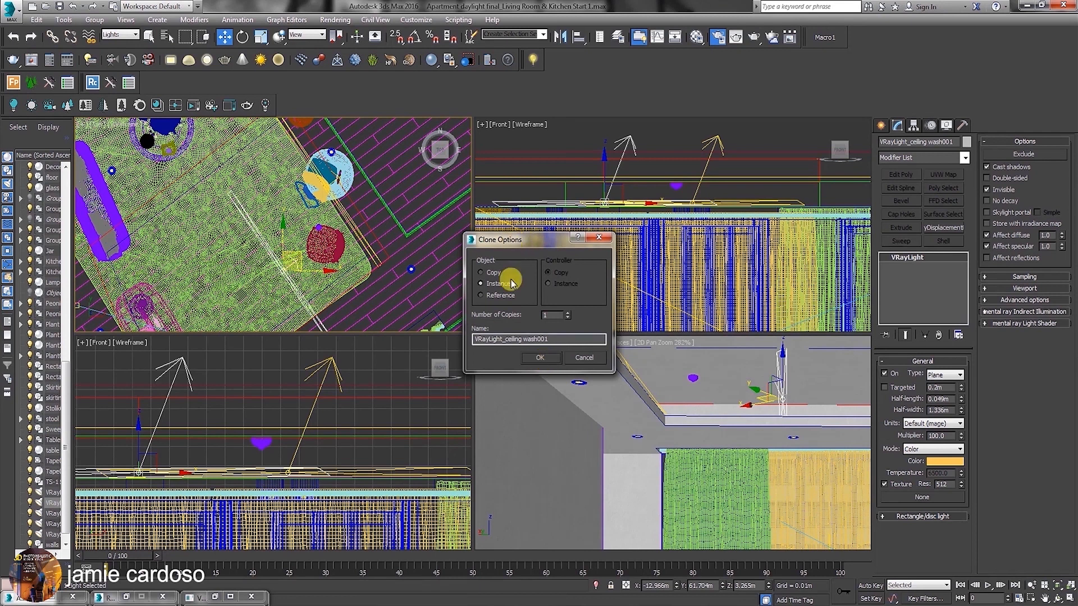
pyautogui.click(540, 358)
# Rotate the new instance about Z in the Top view so that it runs parallel to the carpet's short edge.
pyautogui.moveTo(315, 246); pyautogui.dragTo(304, 210, button='middle')
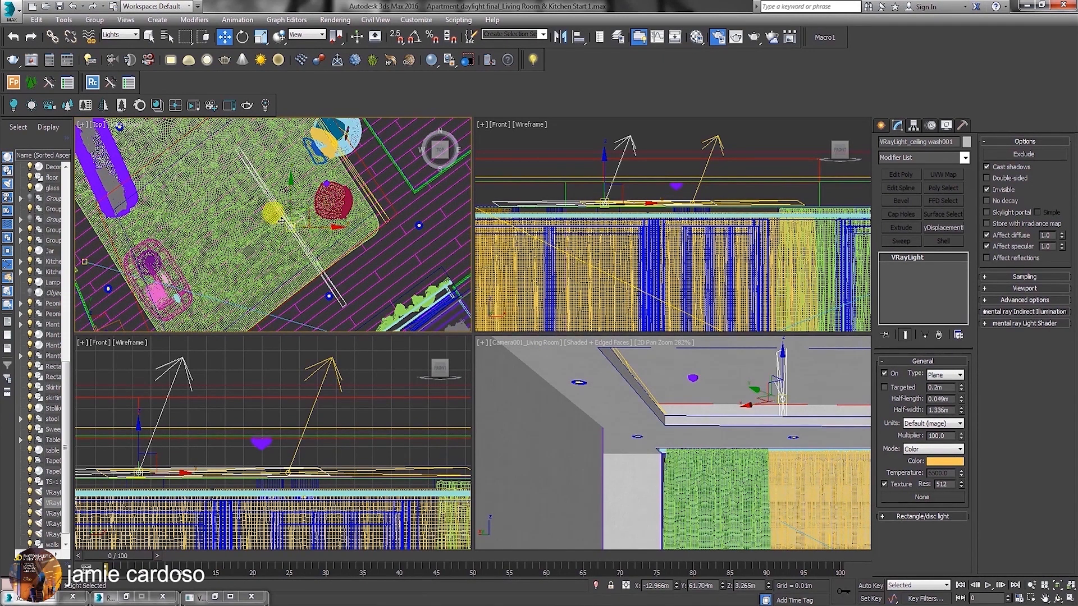
pyautogui.rightClick(300, 206)
pyautogui.click(308, 35)
pyautogui.click(304, 45)
pyautogui.moveTo(324, 254); pyautogui.dragTo(412, 186)
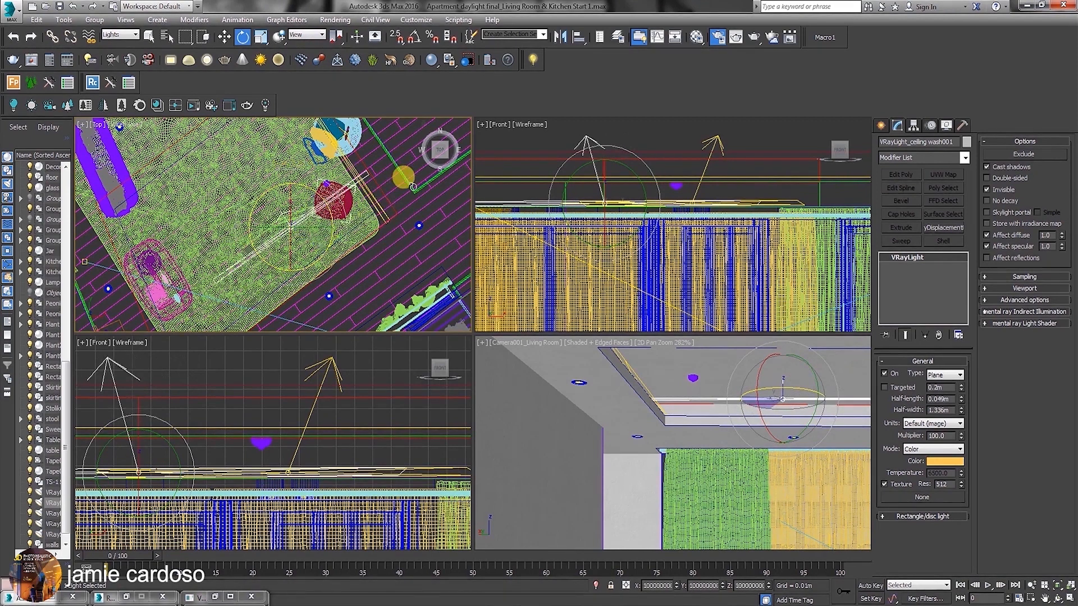
# Move the instance to the carpet's short edge and stretch it along its local Y axis to match that edge's length.
pyautogui.moveTo(279, 217); pyautogui.dragTo(303, 149, button='middle')
pyautogui.rightClick(302, 148)
pyautogui.click(323, 162)
pyautogui.moveTo(329, 146); pyautogui.dragTo(306, 219)
pyautogui.click(243, 37)
pyautogui.click(261, 37)
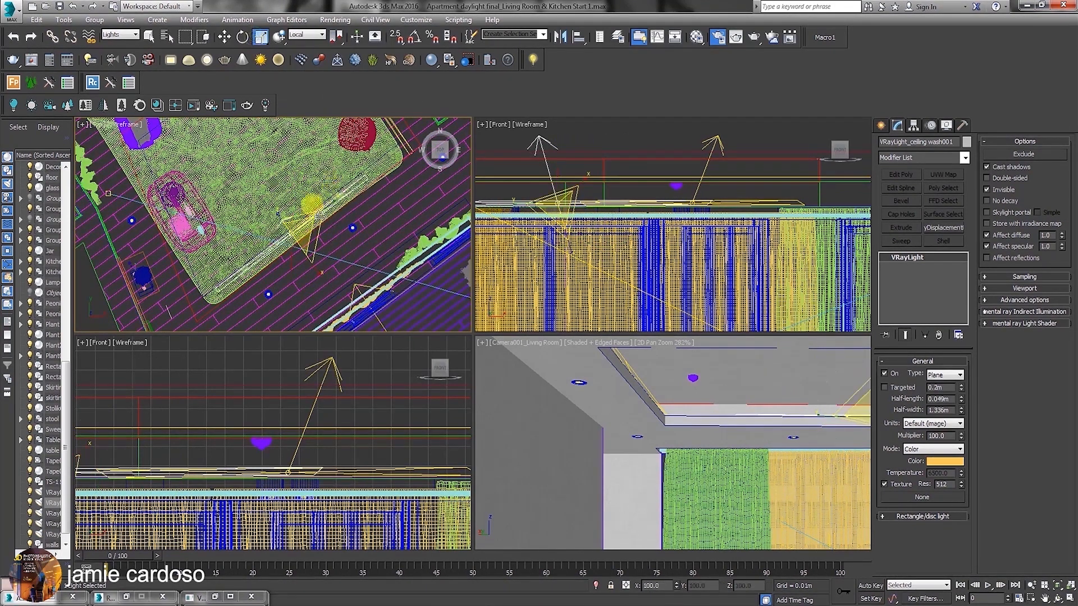
pyautogui.moveTo(320, 197); pyautogui.dragTo(334, 184)
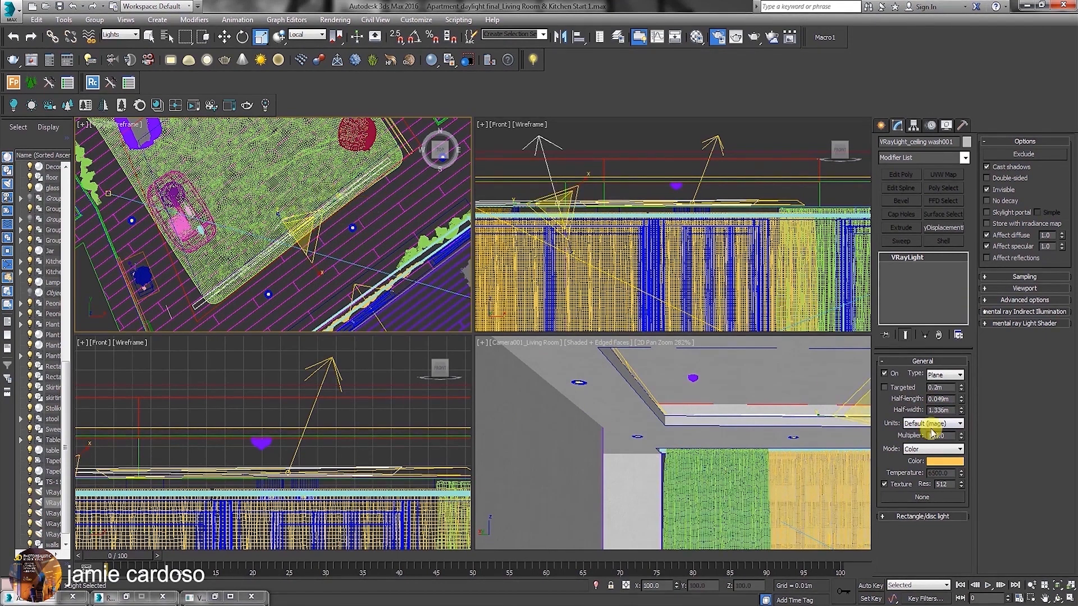
pyautogui.moveTo(340, 206); pyautogui.dragTo(326, 205)
# Fine-position the instance over the carpet's short edge in the Top view, at about X -13.2 m, Y 60.44 m.
pyautogui.rightClick(327, 204)
pyautogui.click(337, 212)
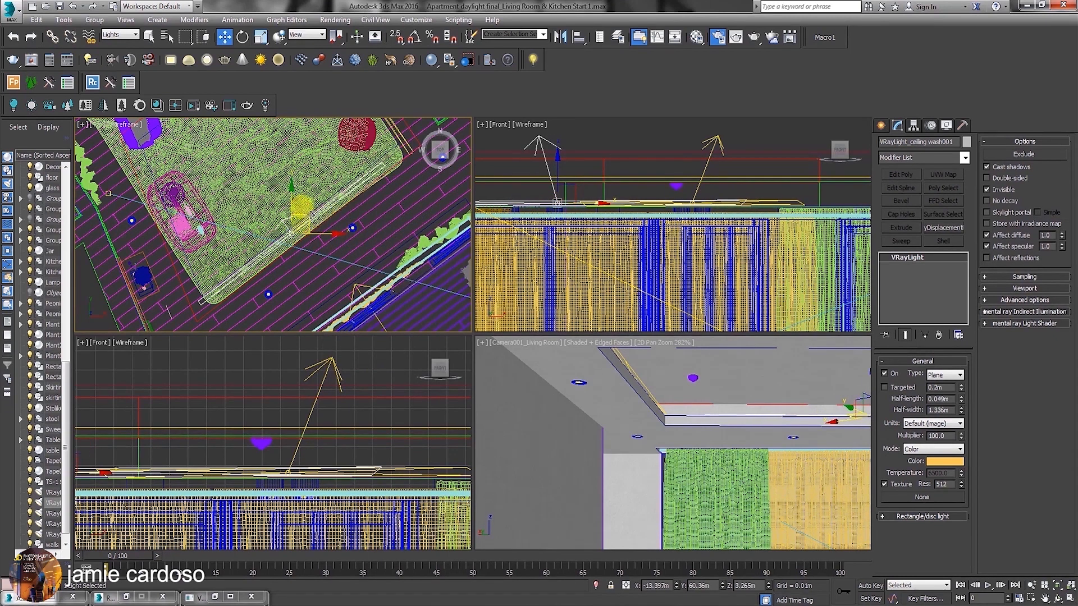
pyautogui.moveTo(301, 206); pyautogui.dragTo(311, 202)
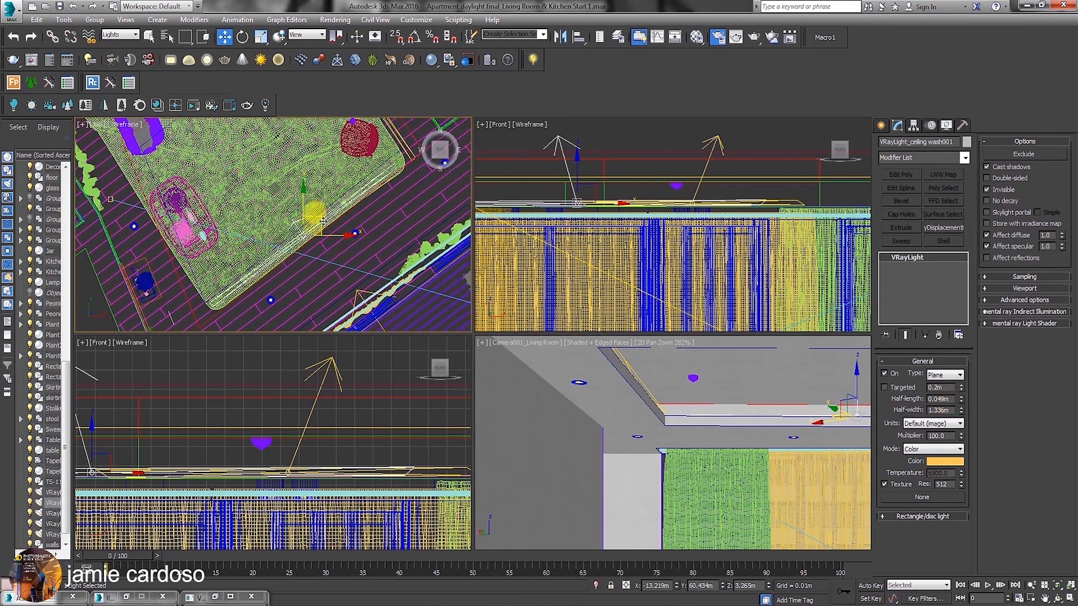
pyautogui.moveTo(322, 221); pyautogui.dragTo(324, 222)
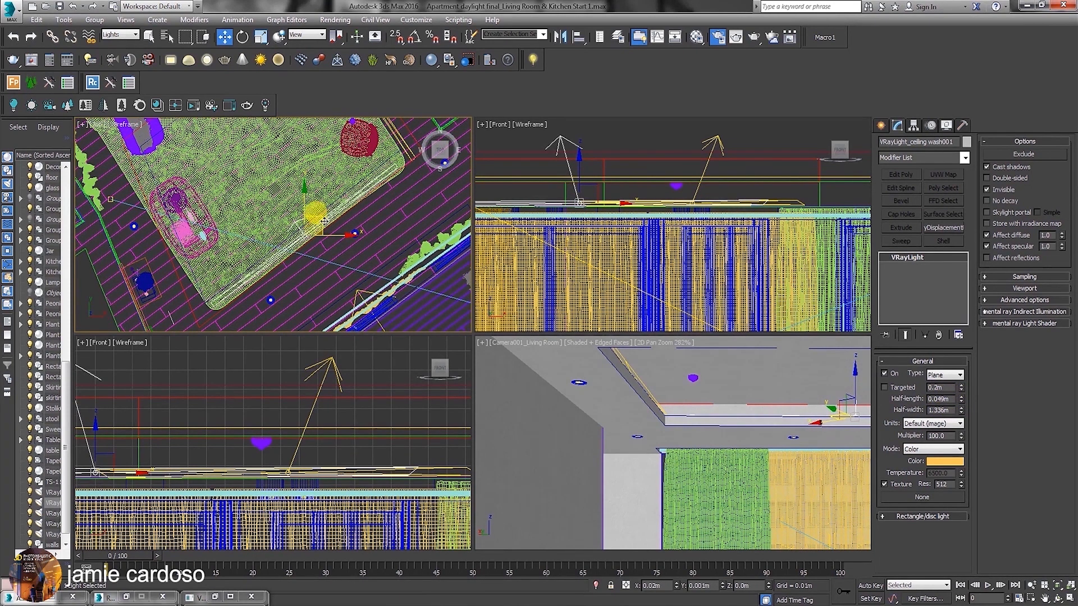
# Select the original ceiling wash light and clone it as an instance across to the carpet's opposite long edge in the Top view.
pyautogui.scroll(-2, 324, 221)
pyautogui.moveTo(324, 222); pyautogui.dragTo(352, 294, button='middle')
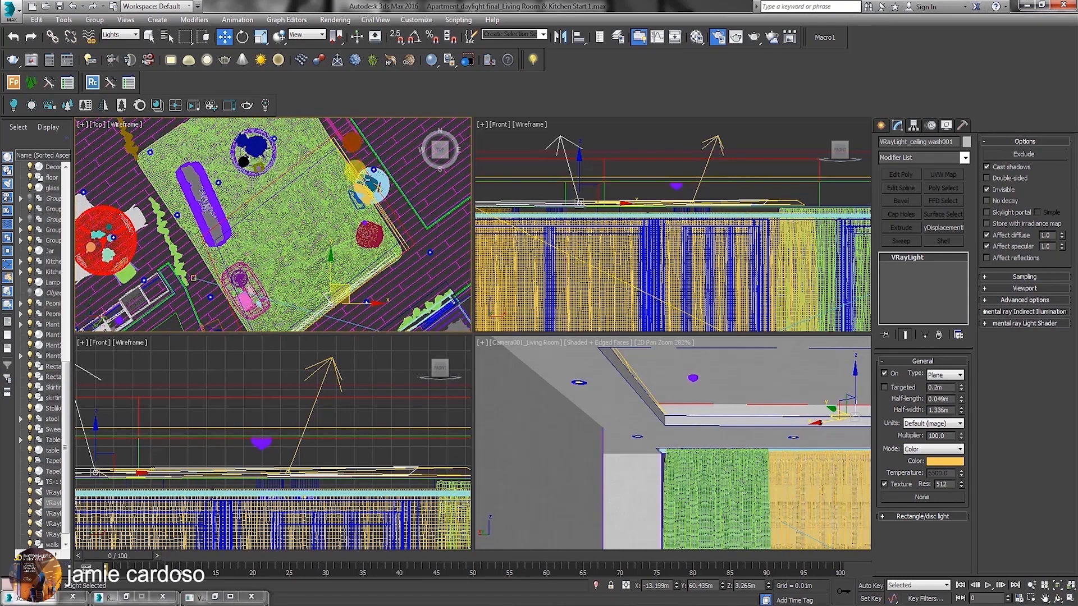
pyautogui.click(377, 171)
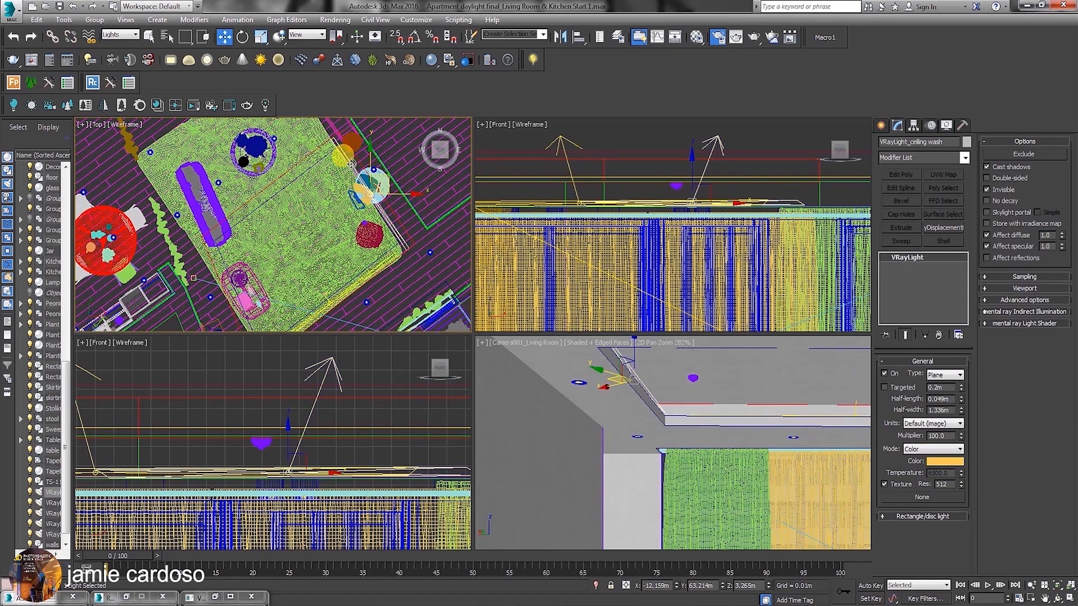
pyautogui.keyDown('ctrl'); pyautogui.click(383, 178); pyautogui.keyUp('ctrl')
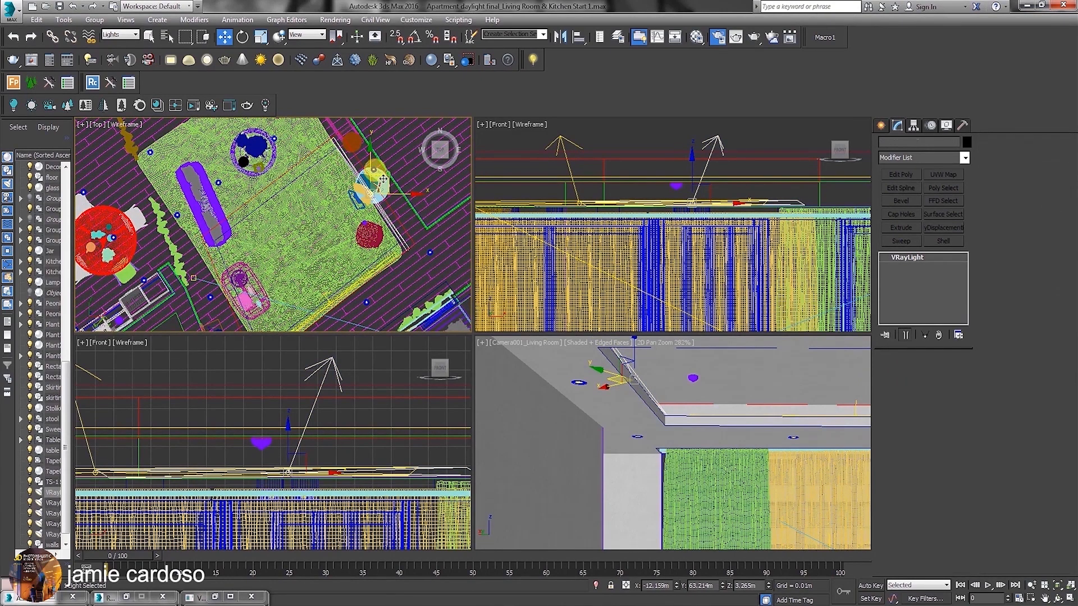
pyautogui.moveTo(383, 179); pyautogui.dragTo(247, 266)
pyautogui.click(541, 356)
# Enable angle snap and turn the second instance around in the Top view so that it faces the opposite way.
pyautogui.moveTo(284, 269); pyautogui.dragTo(308, 217, button='middle')
pyautogui.rightClick(258, 221)
pyautogui.click(274, 244)
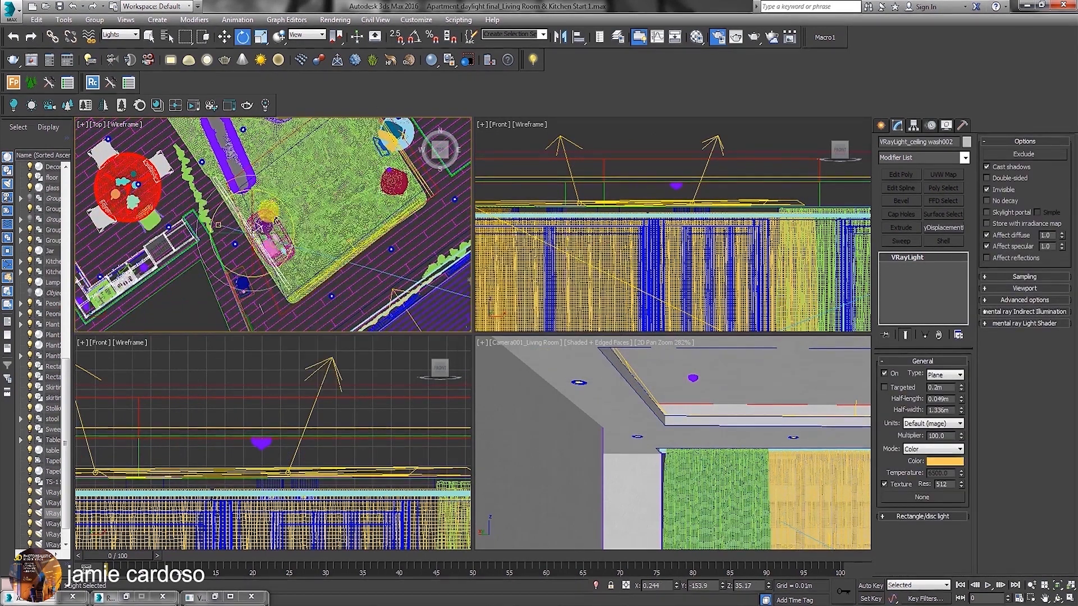
pyautogui.click(416, 40)
pyautogui.moveTo(298, 259); pyautogui.dragTo(327, 316)
pyautogui.press('w')
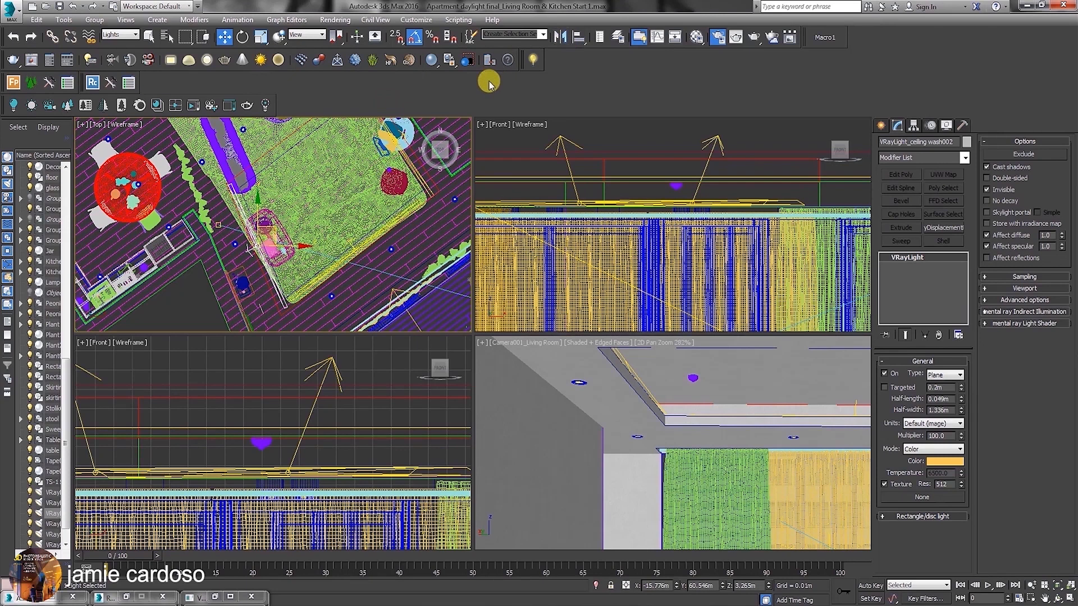
# Line the second instance up with the carpet's long edge beside the pink armchair, at about X -15.79 m, Y 60.61 m.
pyautogui.click(574, 37)
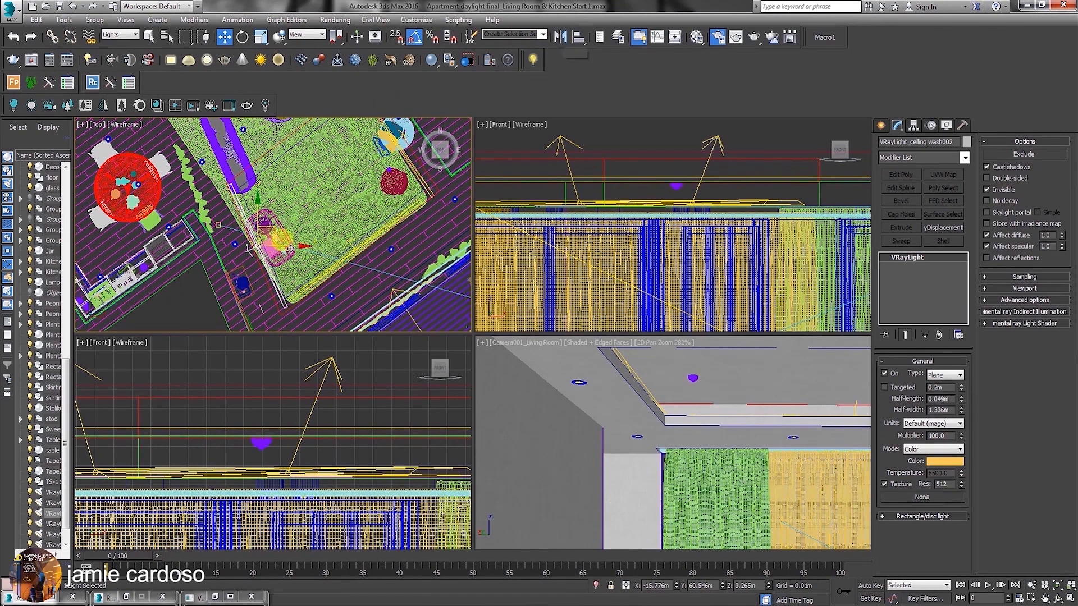
pyautogui.moveTo(246, 204); pyautogui.dragTo(249, 191, button='middle')
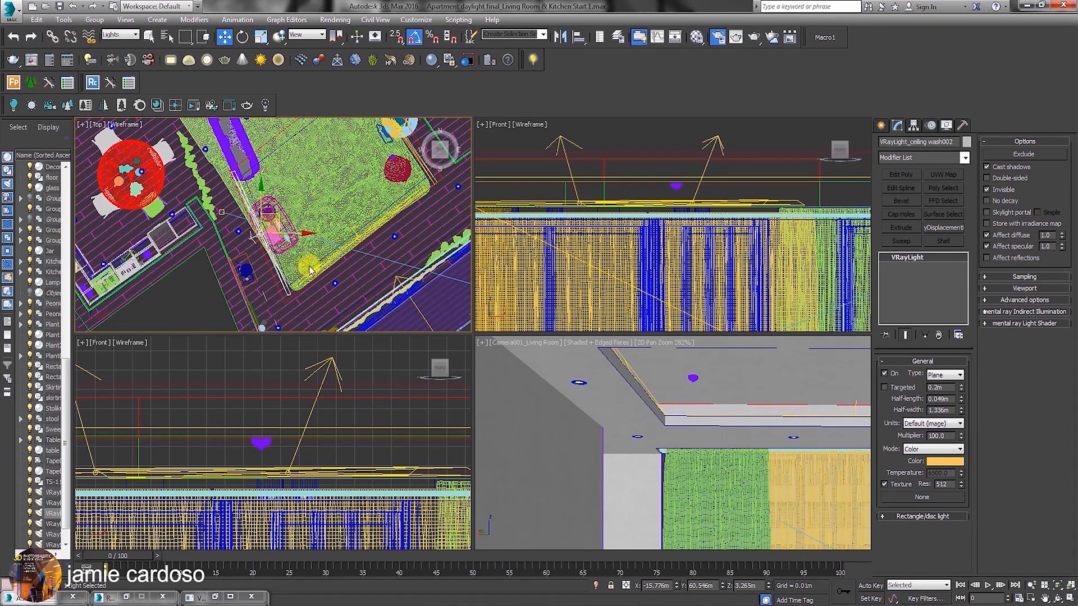
pyautogui.moveTo(271, 215); pyautogui.dragTo(276, 209, button='middle')
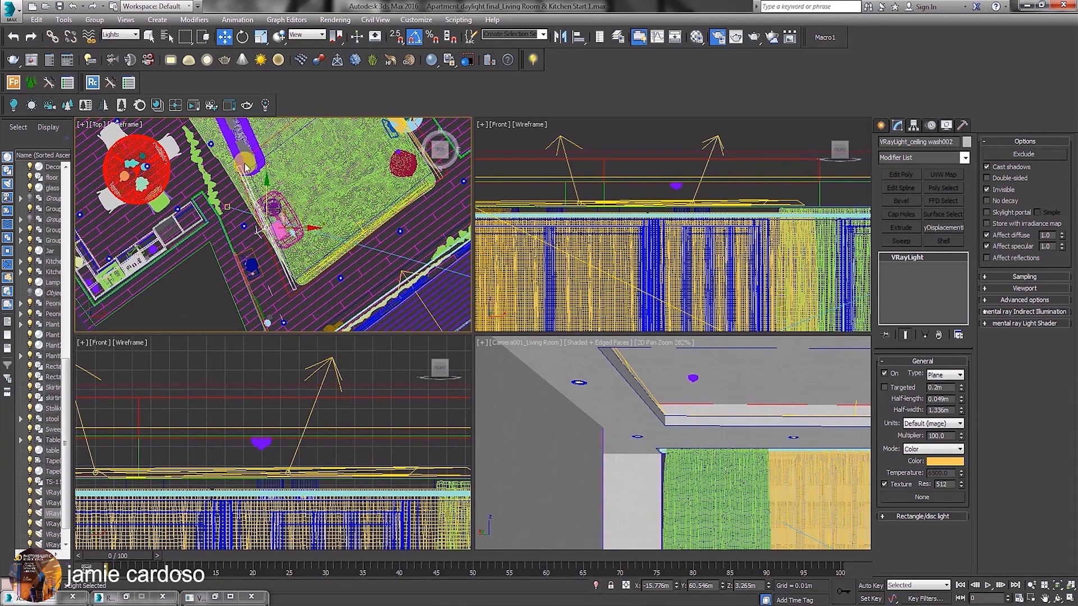
pyautogui.moveTo(283, 210); pyautogui.dragTo(287, 214, button='middle')
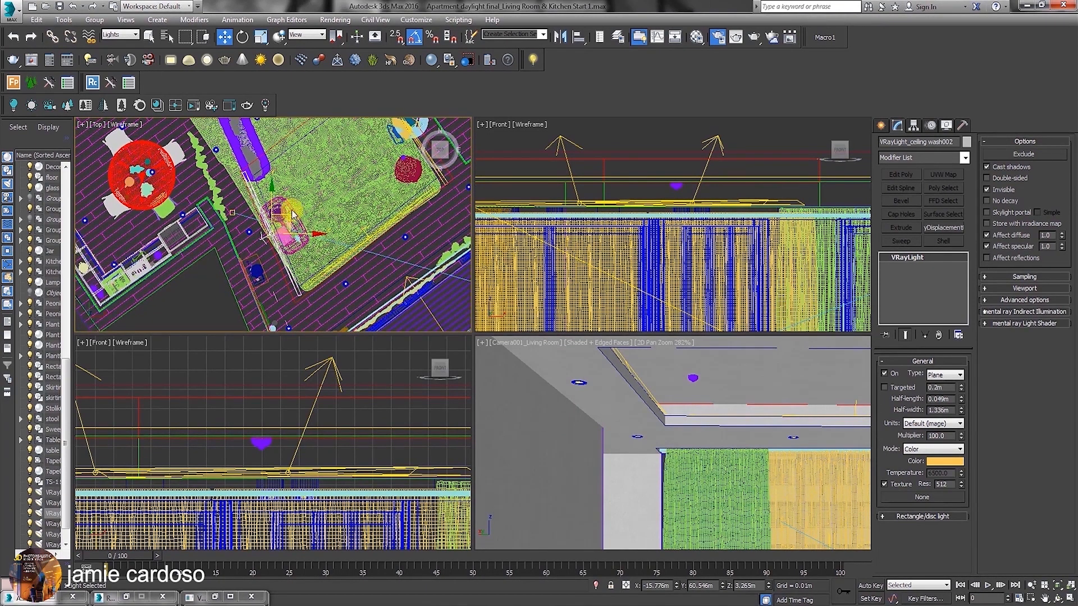
pyautogui.rightClick(288, 212)
pyautogui.click(314, 236)
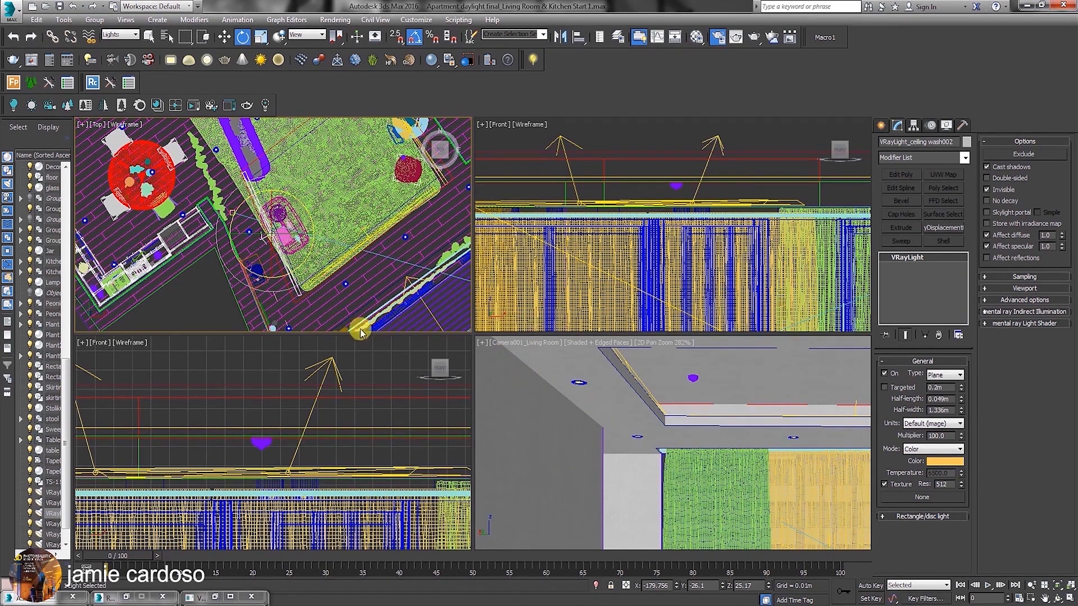
pyautogui.moveTo(276, 251); pyautogui.dragTo(279, 260, button='middle')
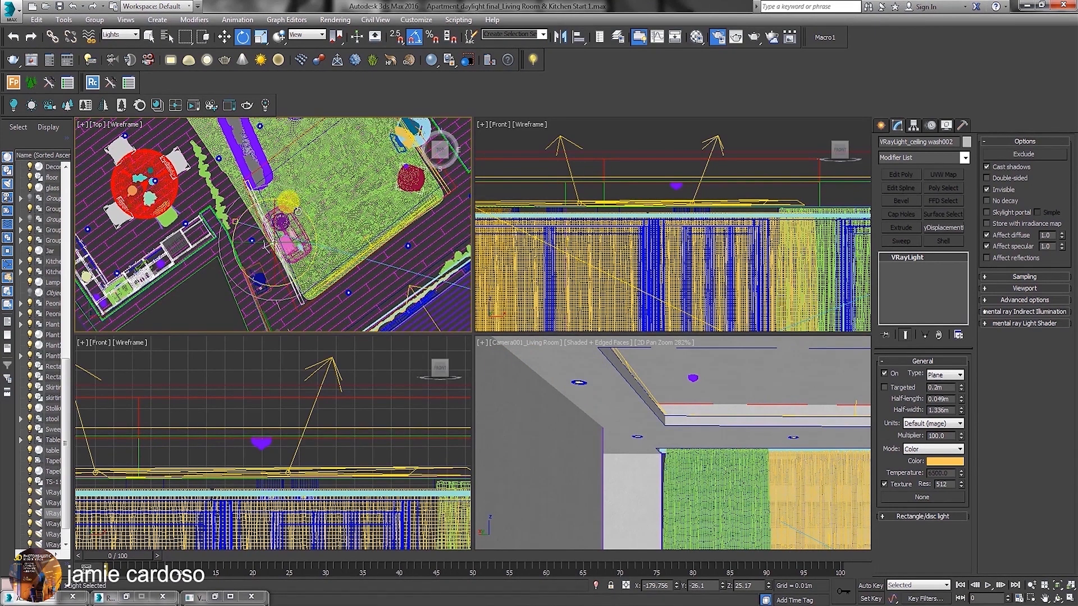
pyautogui.moveTo(308, 215); pyautogui.dragTo(308, 216)
pyautogui.rightClick(308, 216)
pyautogui.click(340, 222)
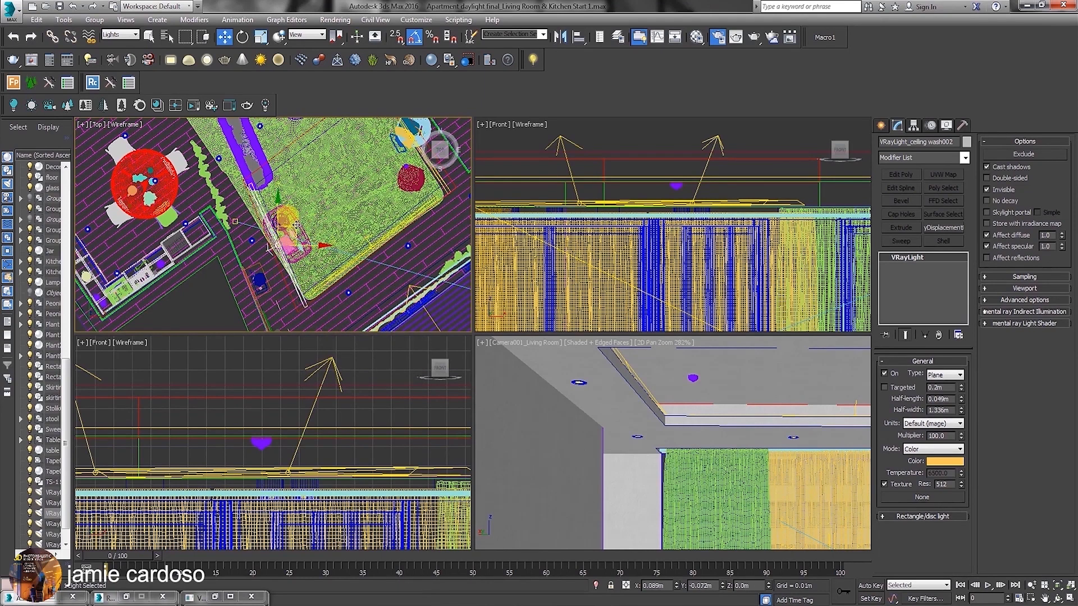
pyautogui.moveTo(296, 225); pyautogui.dragTo(292, 218)
pyautogui.moveTo(292, 219); pyautogui.dragTo(278, 221, button='middle')
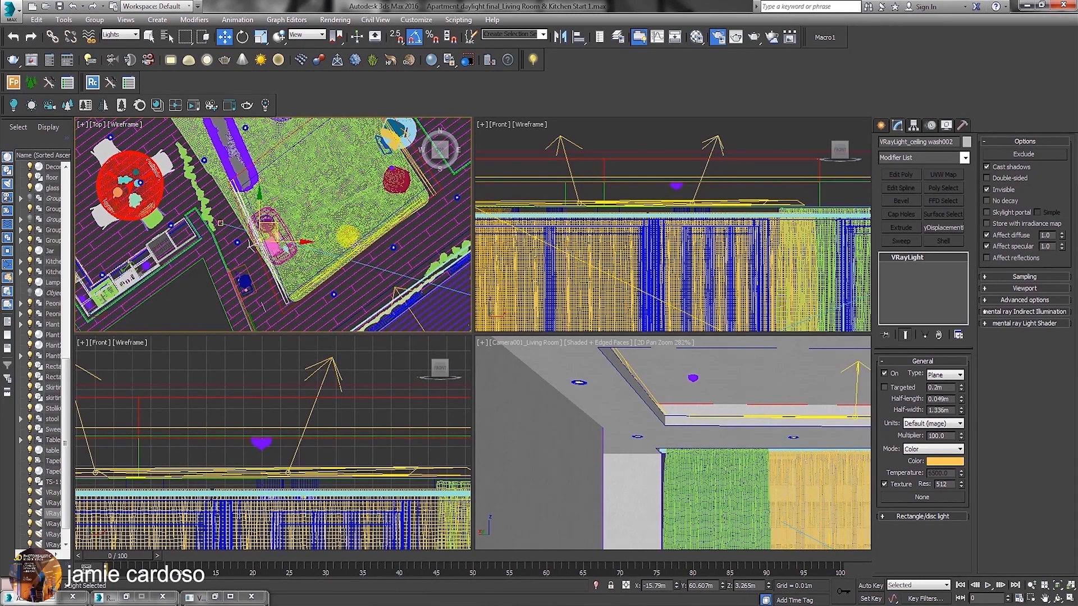
# Clone the short-edge ceiling wash light as an instance across to the opposite end of the ceiling recess, at about X -14.86 m, Y 63.28 m.
pyautogui.click(365, 227)
pyautogui.keyDown('shift'); pyautogui.moveTo(367, 228); pyautogui.dragTo(305, 116); pyautogui.keyUp('shift')
pyautogui.click(542, 357)
pyautogui.moveTo(310, 198); pyautogui.dragTo(335, 291, button='middle')
# Rotate the newest ceiling wash instance in the Top view so that it faces the opposite way.
pyautogui.rightClick(332, 216)
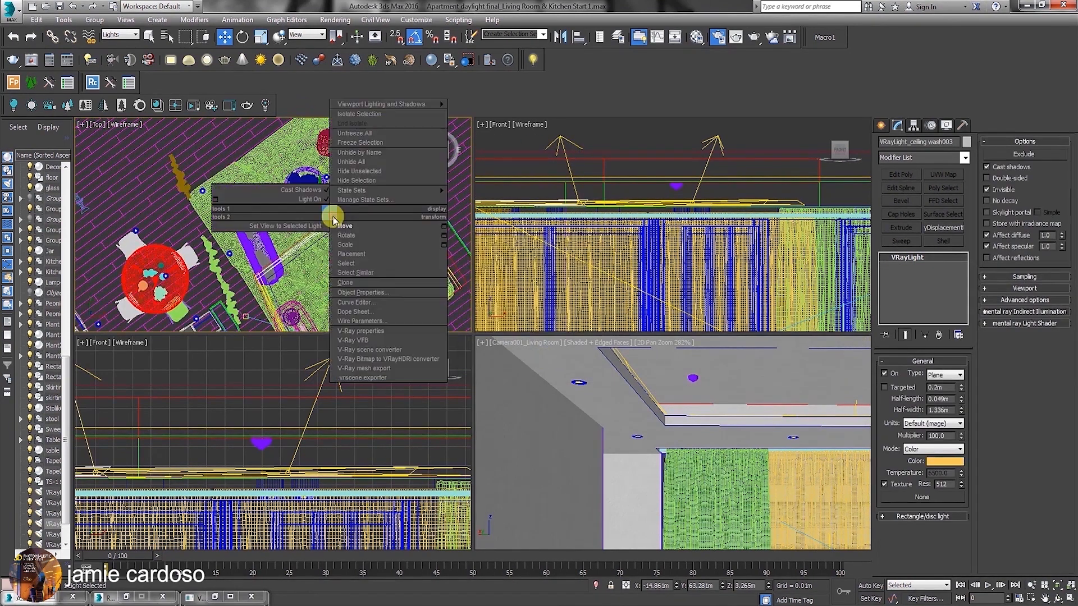
pyautogui.click(342, 243)
pyautogui.moveTo(347, 197)
pyautogui.mouseDown()
pyautogui.moveTo(392, 314)
pyautogui.moveTo(355, 207)
pyautogui.mouseUp()
pyautogui.rightClick(313, 220)
pyautogui.click(326, 236)
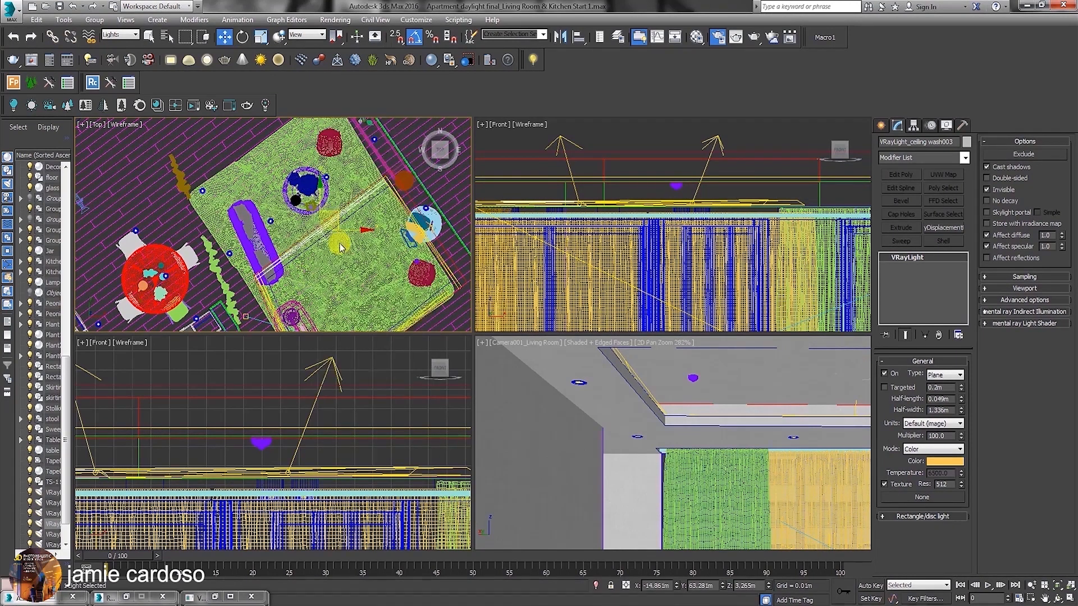
pyautogui.moveTo(350, 260); pyautogui.dragTo(315, 214, button='middle')
pyautogui.scroll(-2, 315, 214)
# Exit the 2D pan zoom of the living room camera view and maximise that viewport.
pyautogui.click(526, 346)
pyautogui.click(511, 346)
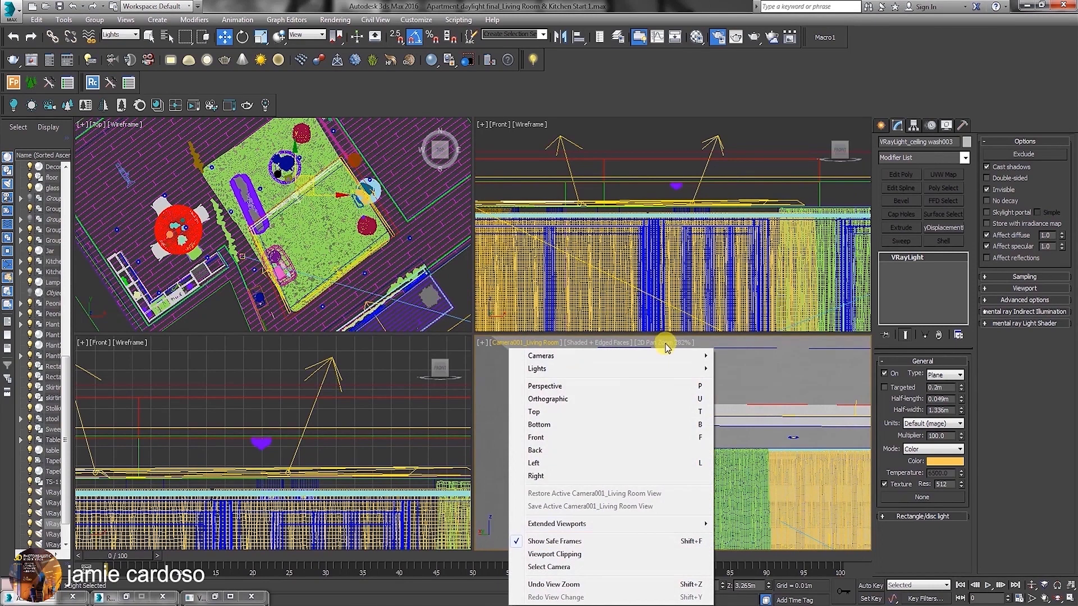
pyautogui.click(666, 348)
pyautogui.click(699, 355)
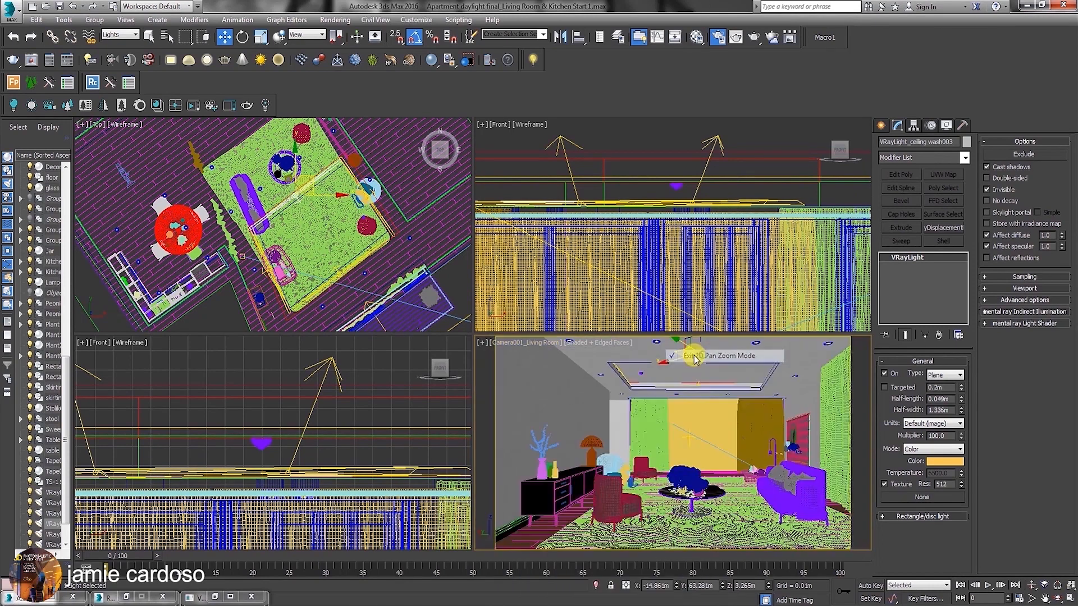
pyautogui.click(1069, 598)
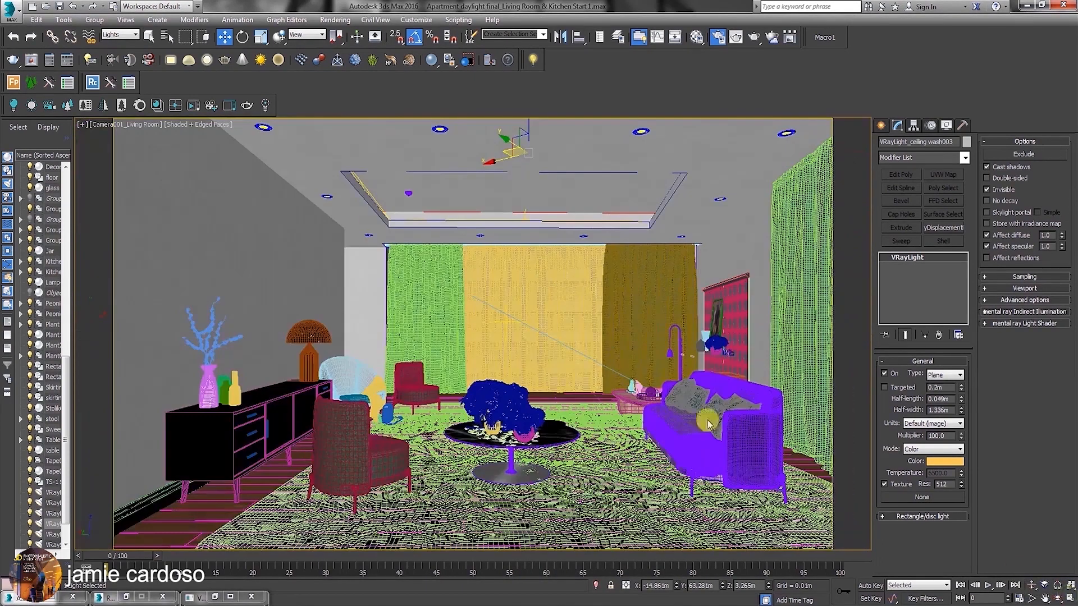
# Save the scene as a new version, Apartment daylight final_Living Room & Kitchen Start 02.max.
pyautogui.click(10, 12)
pyautogui.click(23, 115)
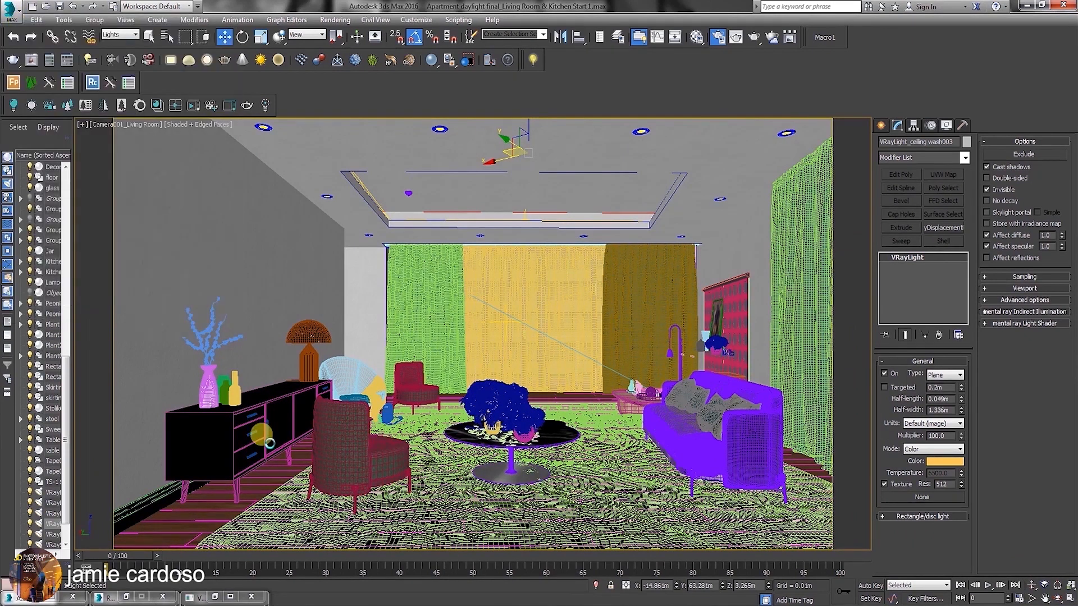
pyautogui.click(798, 543)
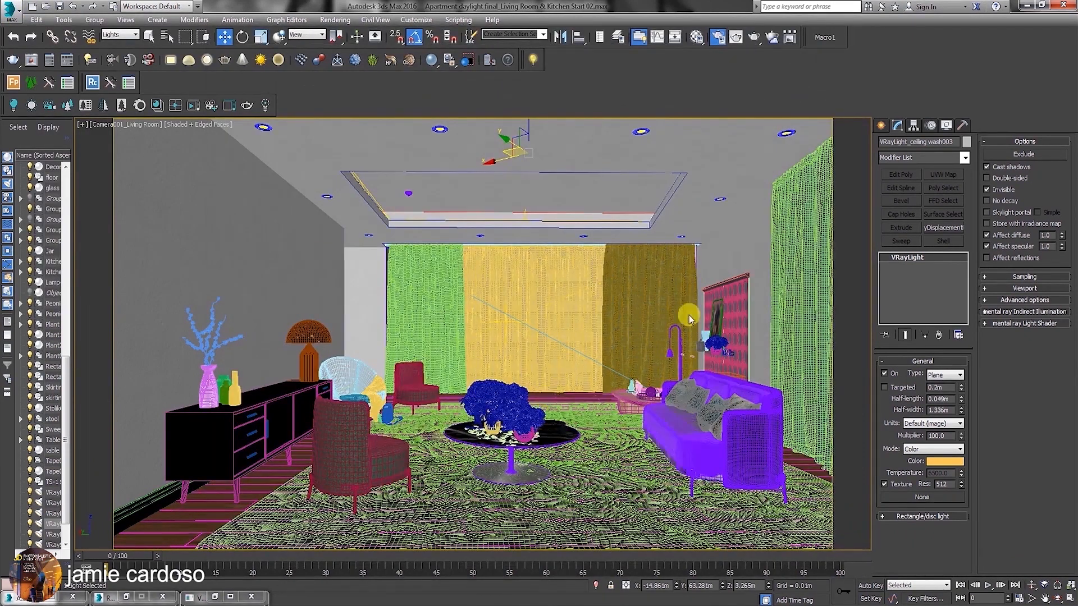
pyautogui.click(697, 38)
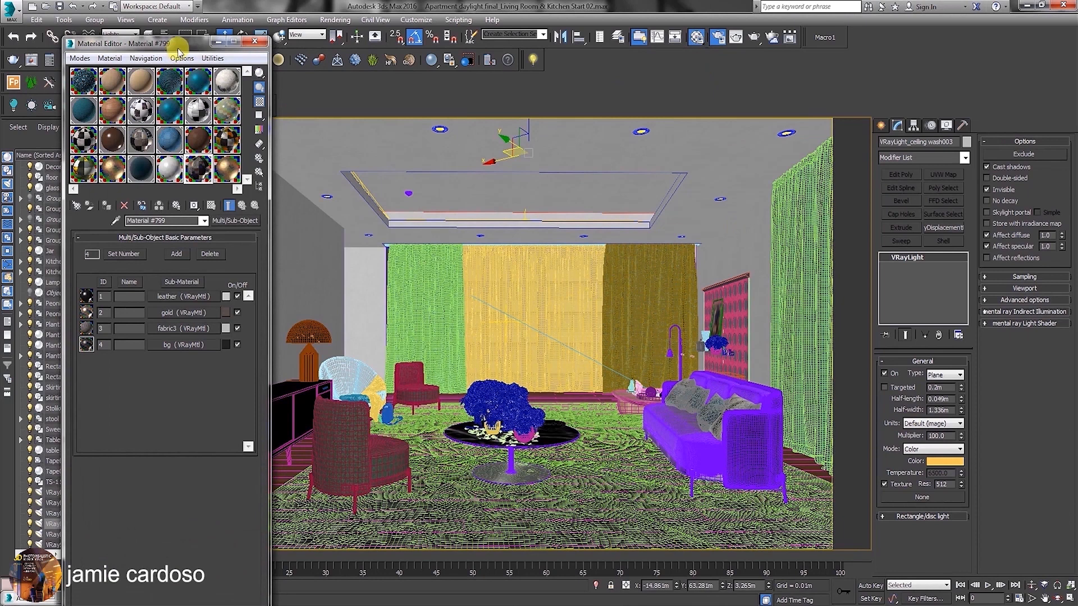
pyautogui.moveTo(181, 45); pyautogui.dragTo(228, 64)
pyautogui.moveTo(279, 99); pyautogui.dragTo(535, 198)
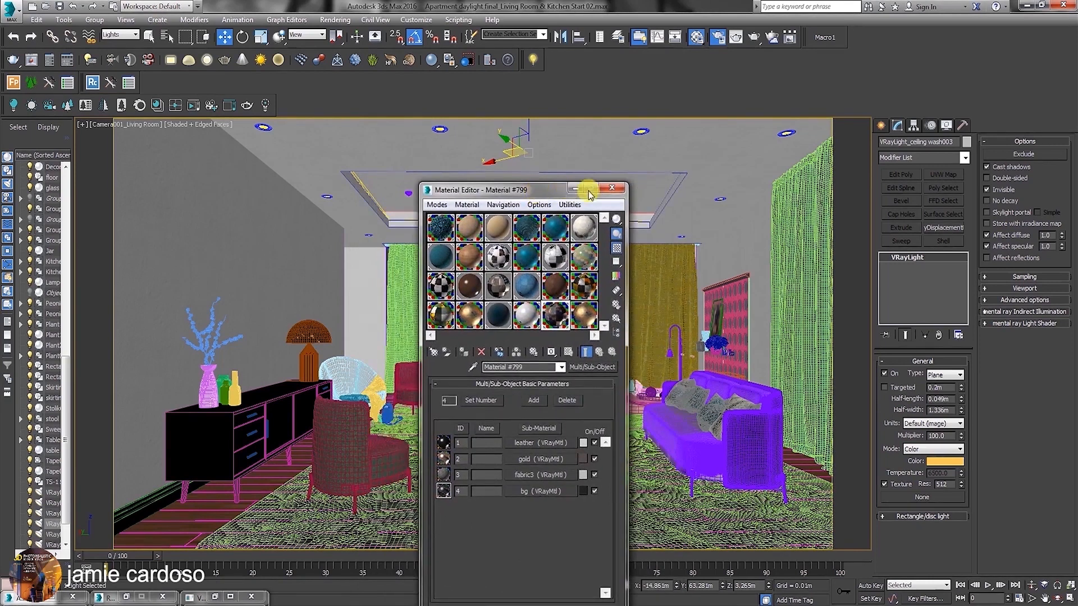
pyautogui.click(613, 191)
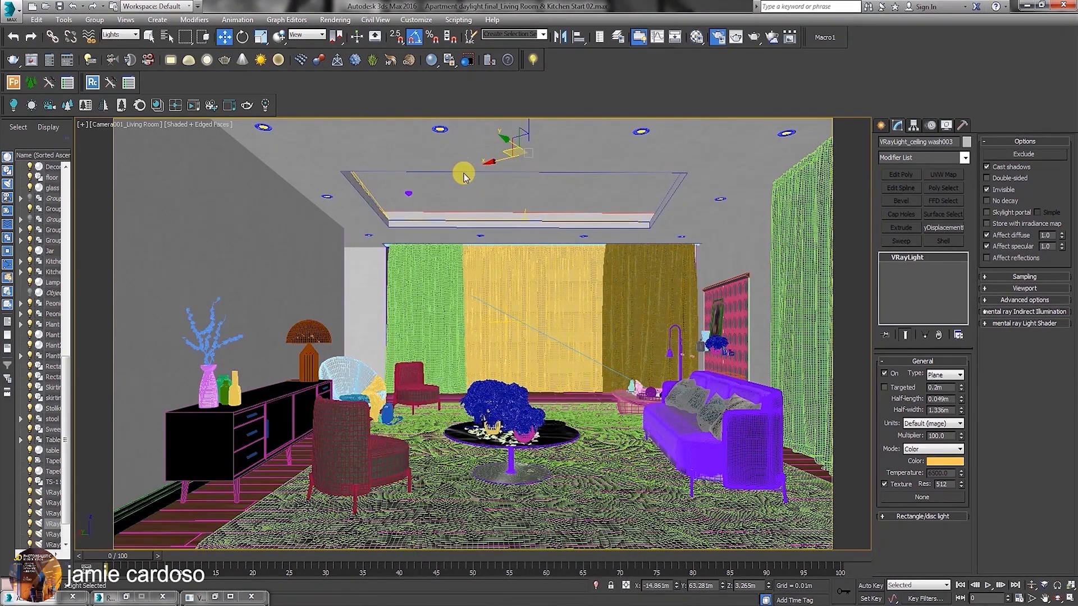
# Render the living room camera view at 800 x 462 in the V-Ray frame buffer.
pyautogui.click(735, 36)
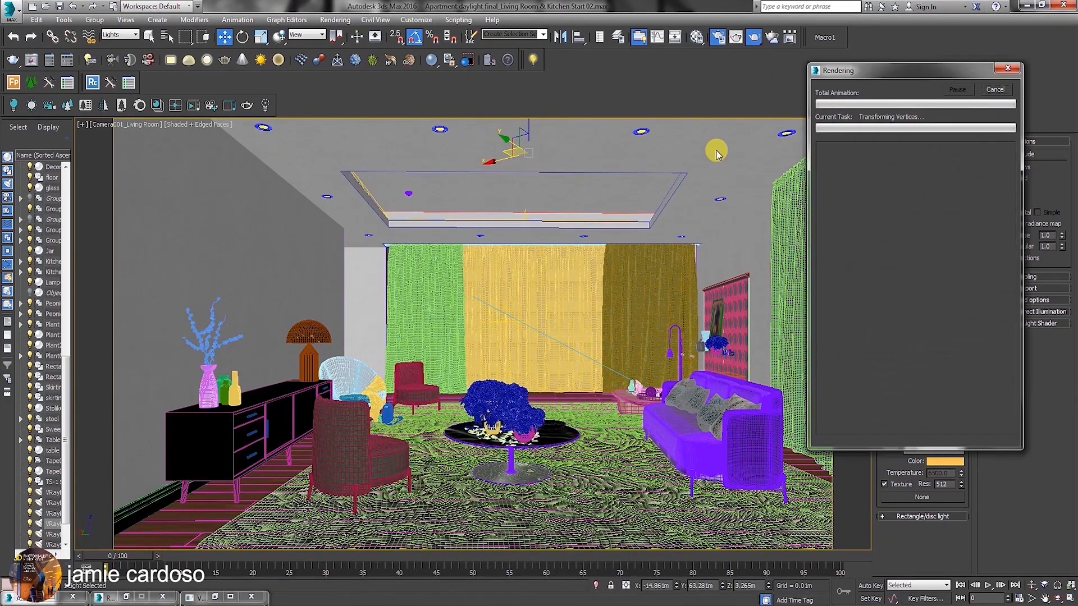
pyautogui.moveTo(489, 573)
pyautogui.moveTo(466, 182); pyautogui.dragTo(385, 180)
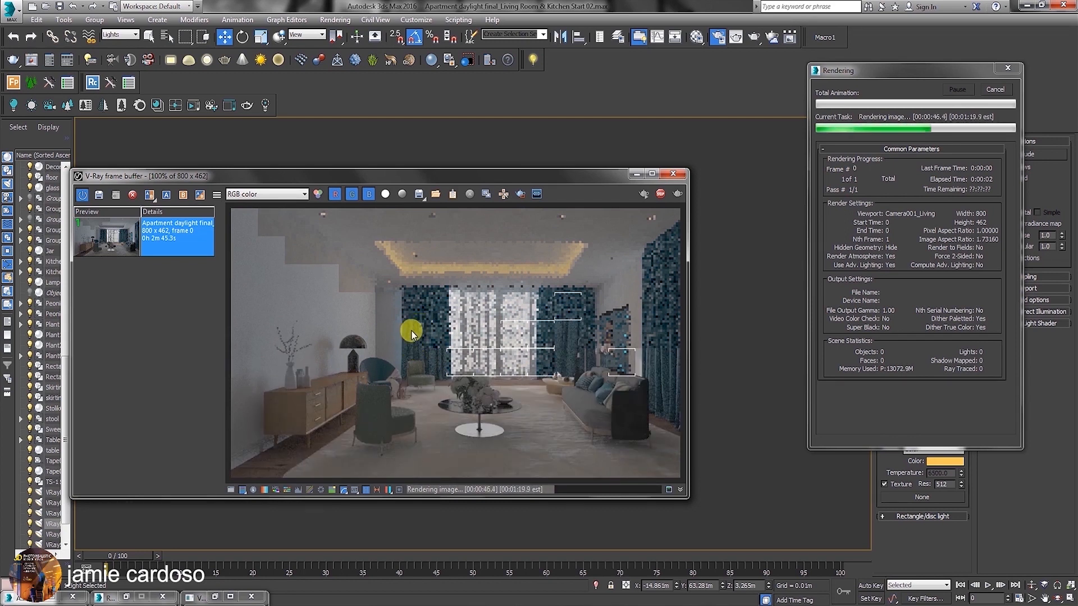
pyautogui.click(502, 195)
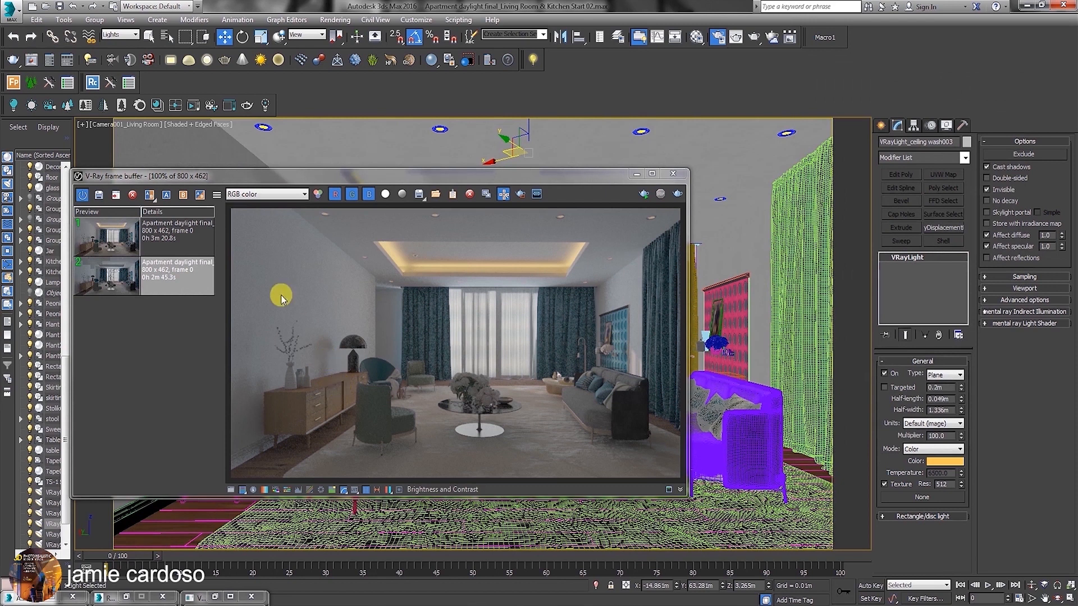
# Compare the new render with the earlier one by switching between the two entries in the frame buffer history.
pyautogui.click(98, 278)
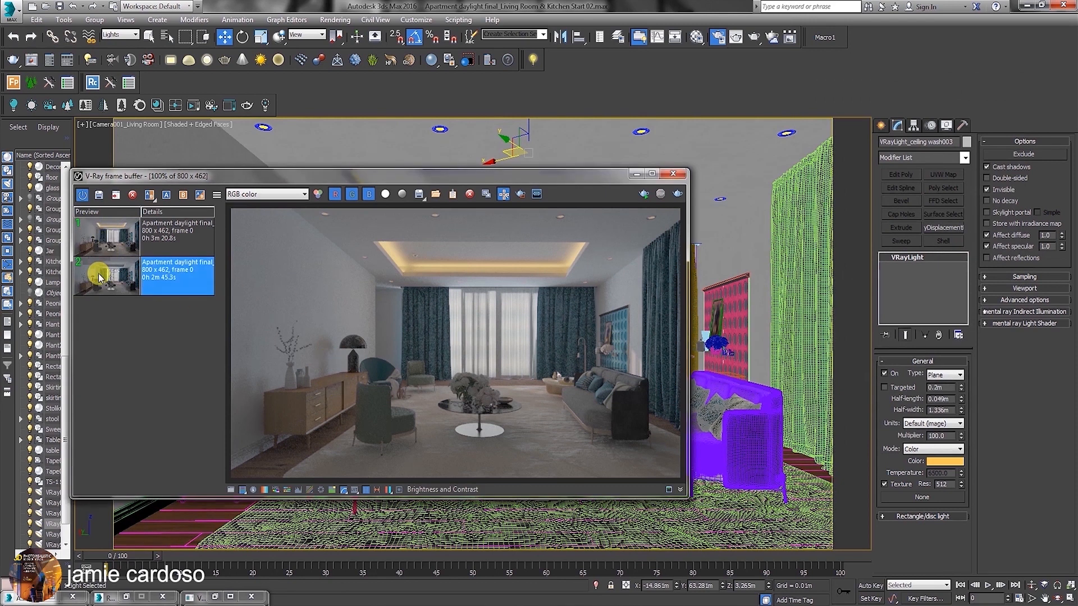
pyautogui.click(107, 243)
pyautogui.click(107, 276)
pyautogui.click(107, 246)
pyautogui.click(109, 278)
pyautogui.click(109, 249)
pyautogui.click(112, 284)
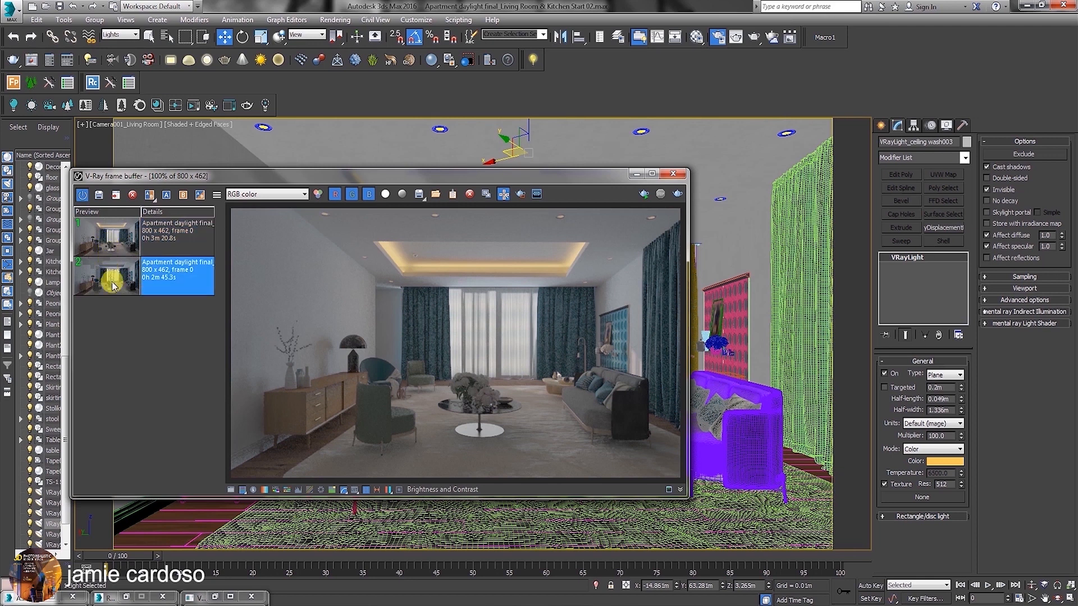
# Toggle the frame buffer's sRGB colour display off and on to compare its effect on the render.
pyautogui.moveTo(386, 183); pyautogui.dragTo(389, 161)
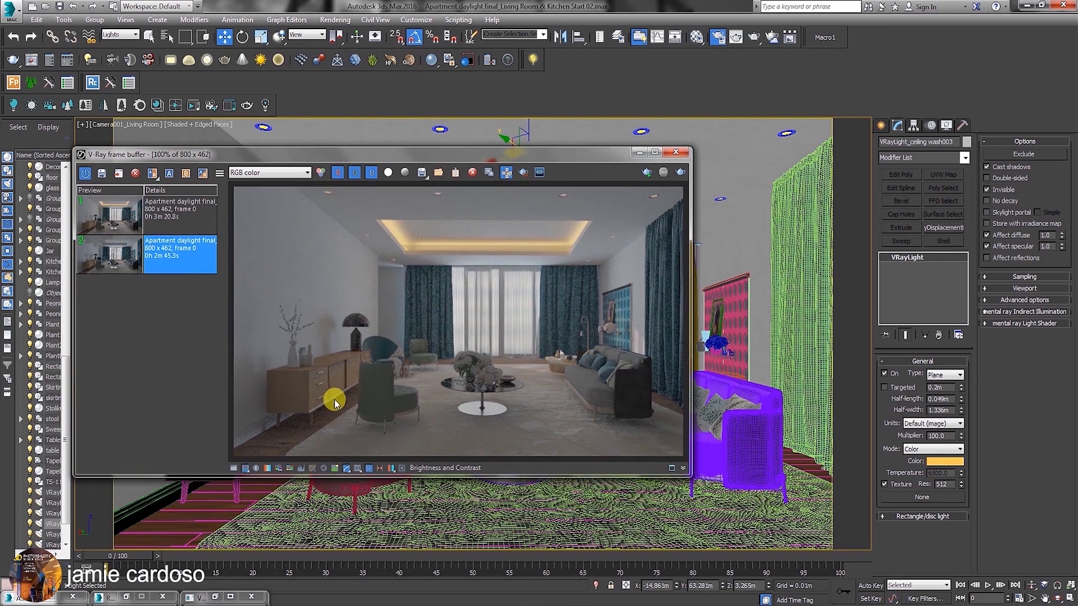
pyautogui.click(345, 469)
pyautogui.click(345, 469)
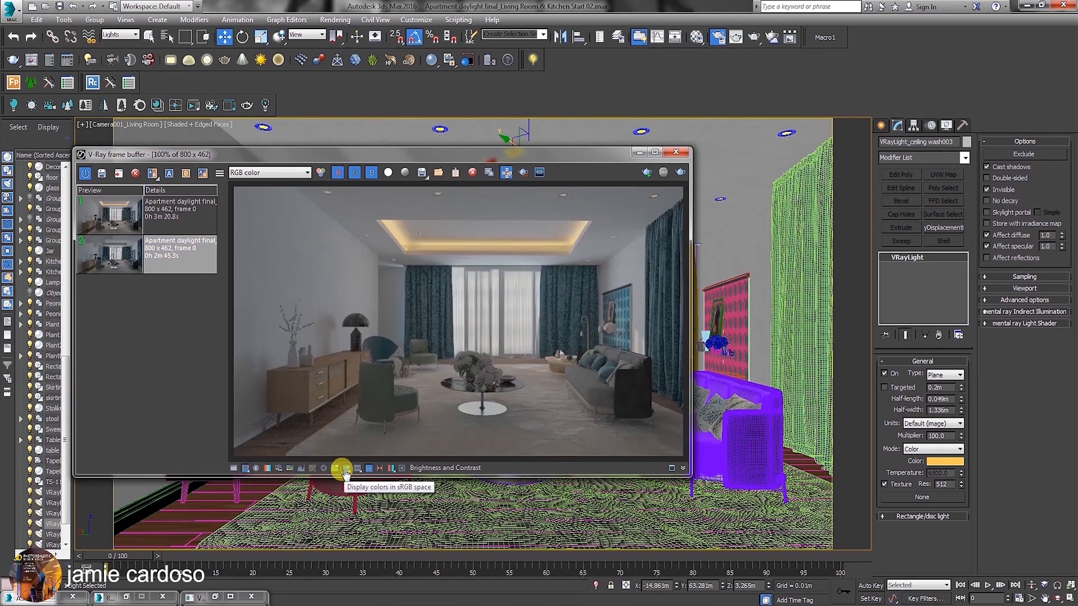
pyautogui.click(344, 469)
pyautogui.click(344, 469)
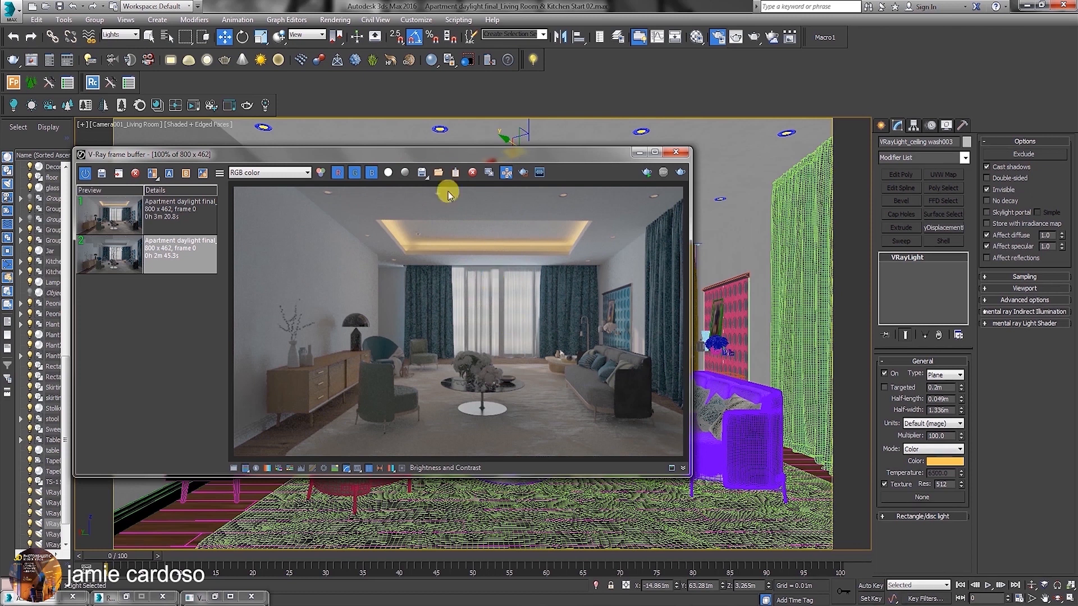
# Duplicate the render to a 3ds Max frame buffer window and place the copy beside the V-Ray frame buffer for comparison.
pyautogui.moveTo(443, 162); pyautogui.dragTo(421, 134)
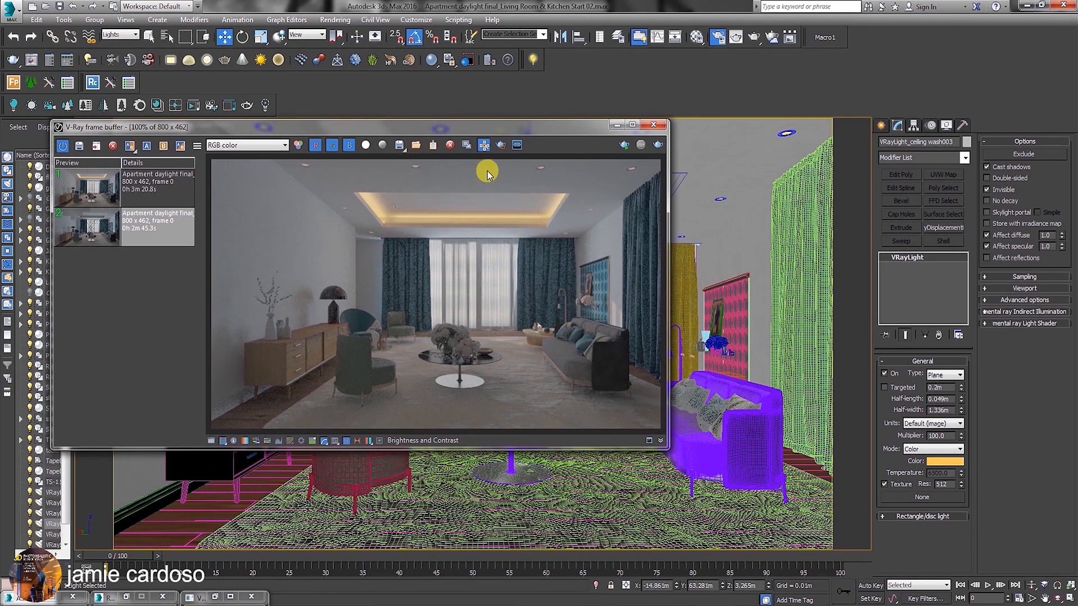
pyautogui.click(466, 147)
pyautogui.moveTo(493, 173); pyautogui.dragTo(710, 168)
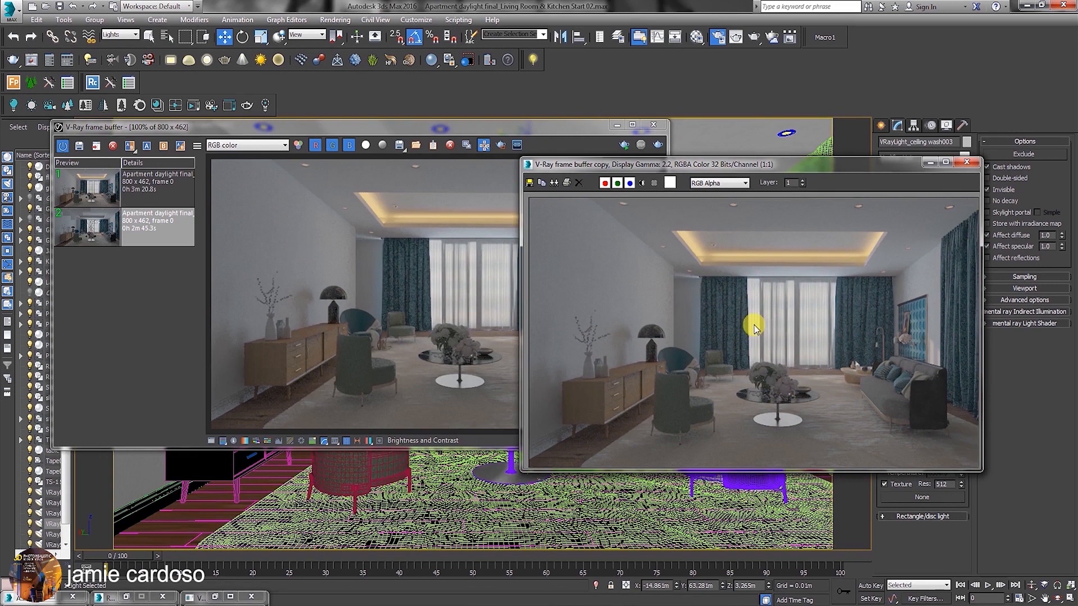
pyautogui.moveTo(712, 174); pyautogui.dragTo(618, 196)
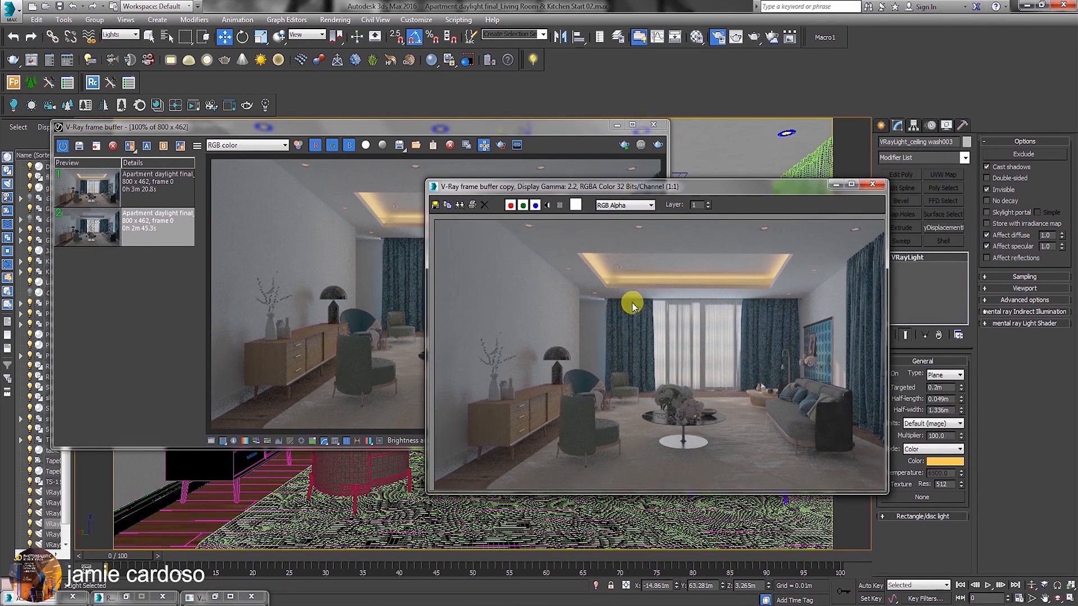
# Disable Gamma/LUT correction in the Gamma and LUT preferences.
pyautogui.click(416, 19)
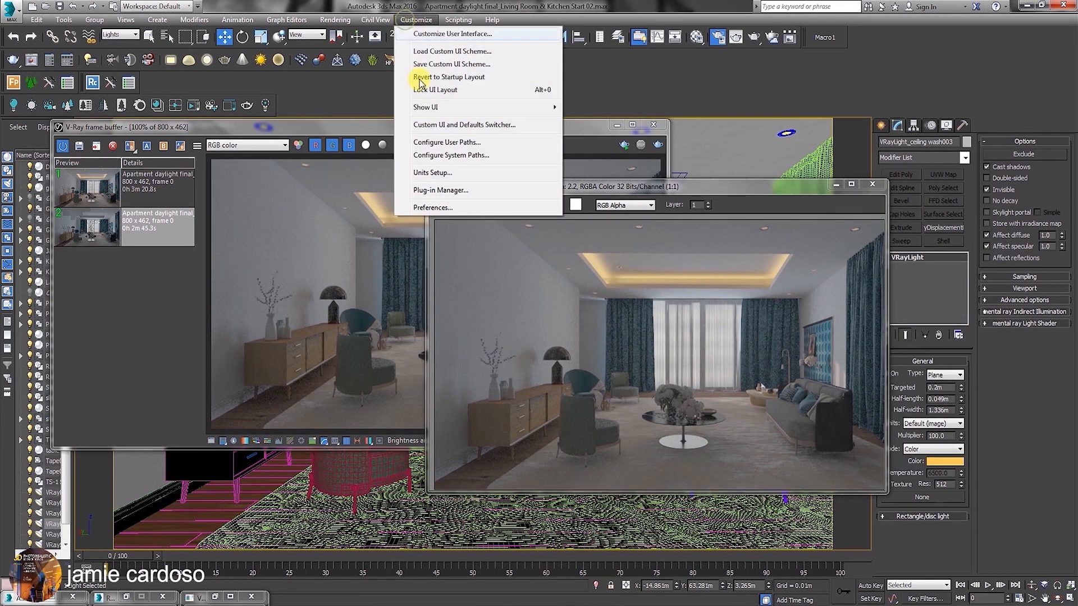
pyautogui.click(433, 208)
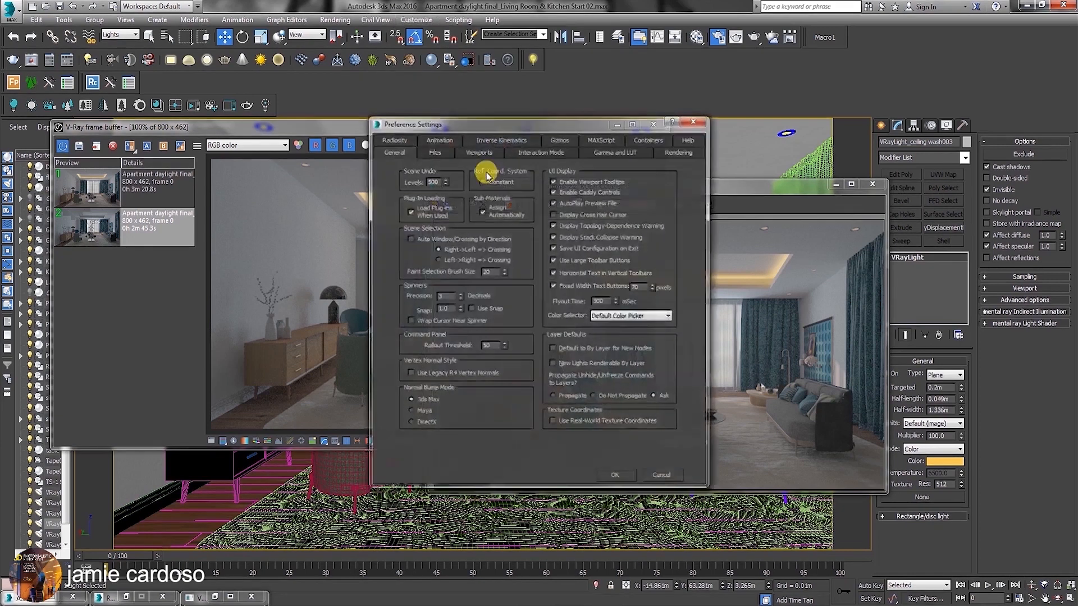
pyautogui.click(604, 160)
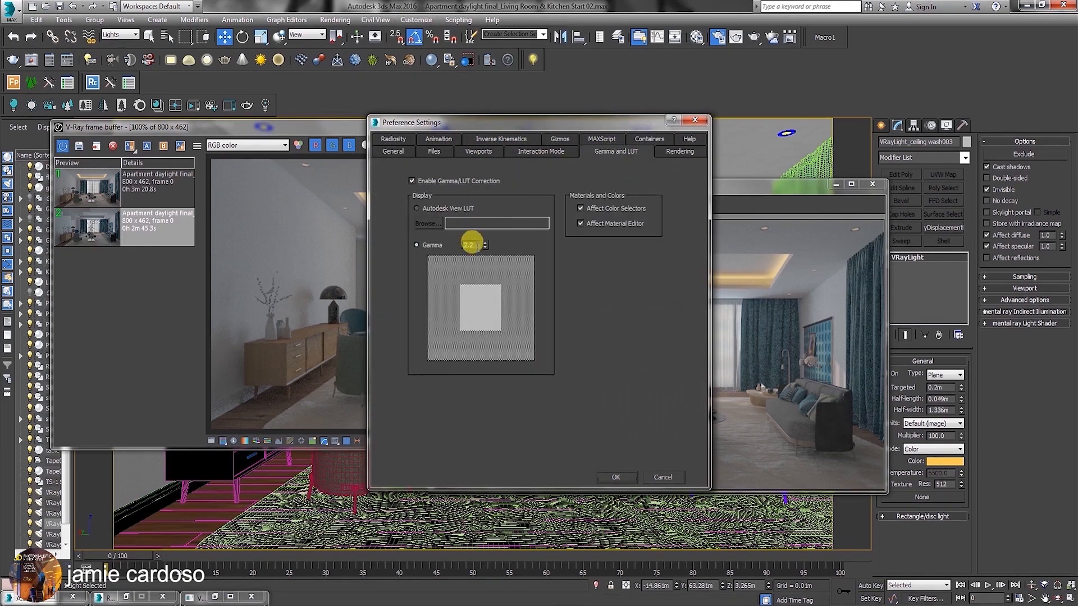
pyautogui.click(417, 182)
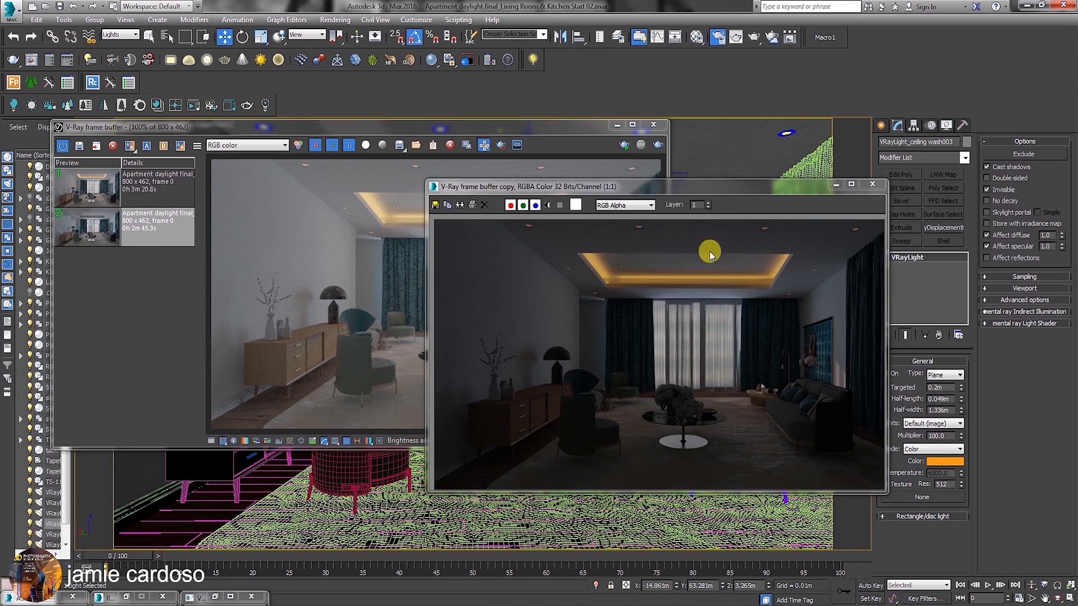
# Replace the frame buffer copy with a fresh duplicate, compare it with the V-Ray frame buffer image, and close it.
pyautogui.click(873, 184)
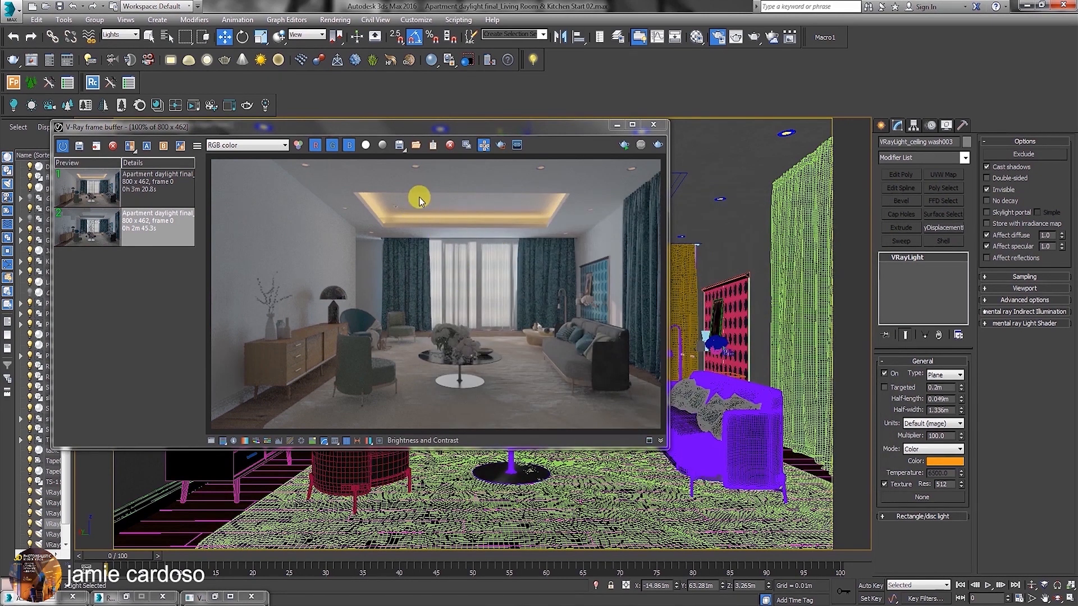
pyautogui.click(465, 147)
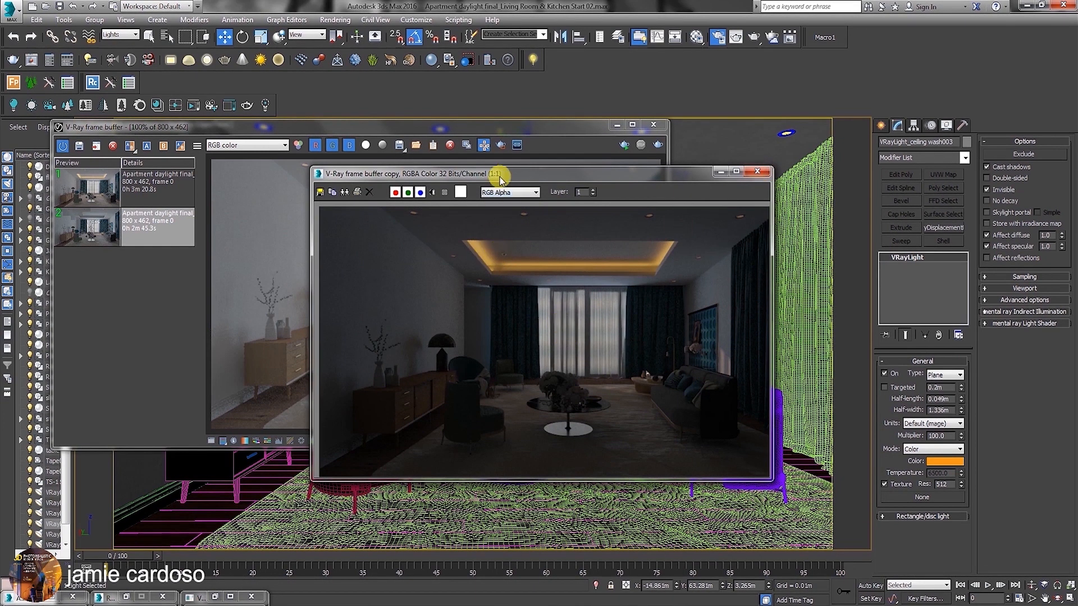
pyautogui.moveTo(500, 185); pyautogui.dragTo(642, 194)
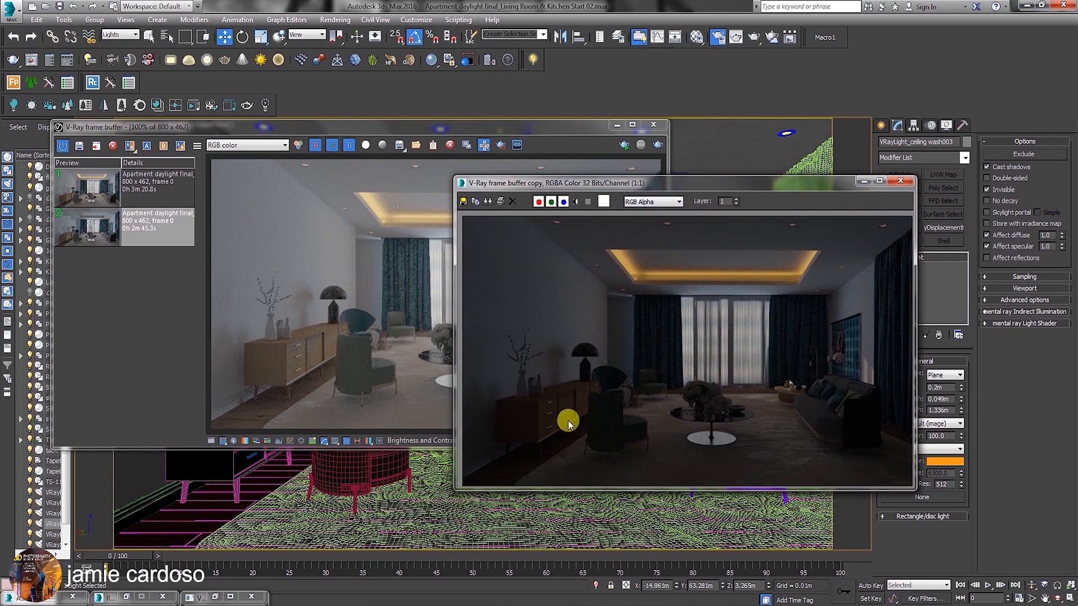
pyautogui.click(900, 182)
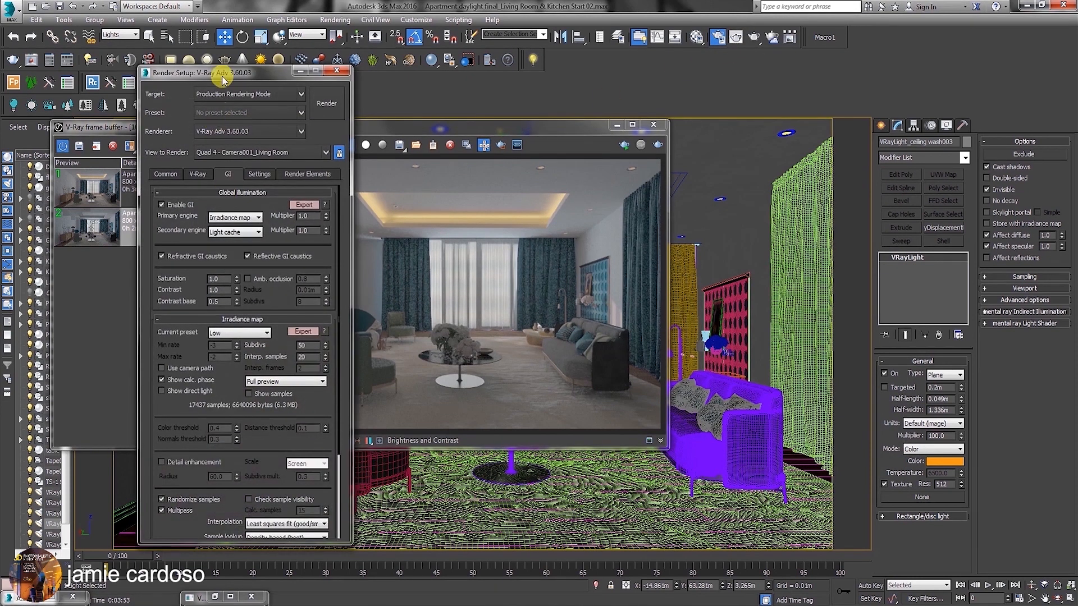
# Review the Color mapping mode options in the V-Ray render settings, keeping Color mapping and gamma selected.
pyautogui.moveTo(222, 78); pyautogui.dragTo(661, 93)
pyautogui.scroll(-3, 770, 462)
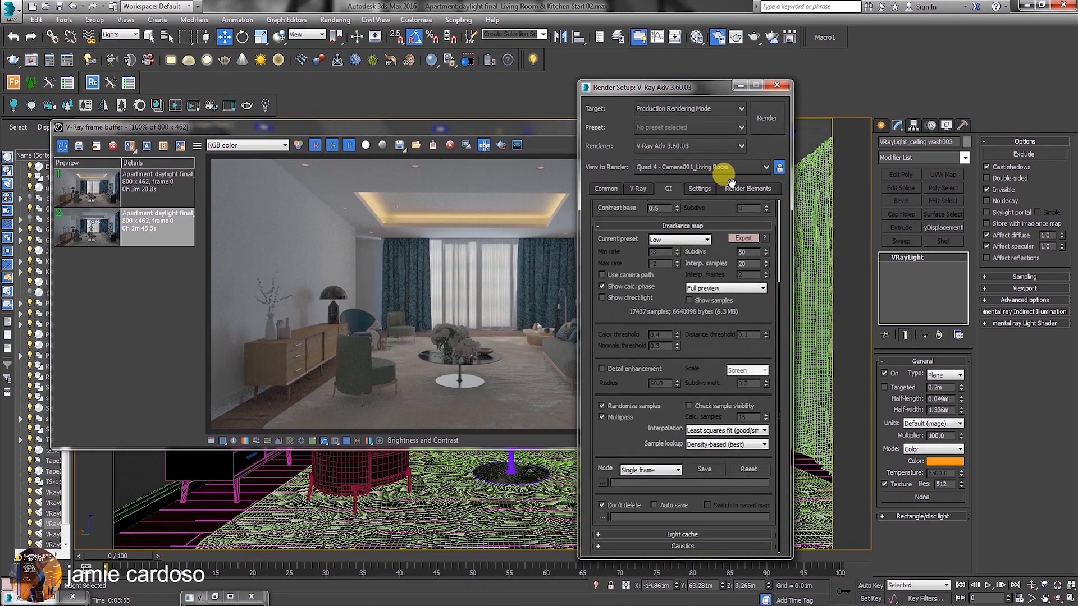
pyautogui.click(637, 191)
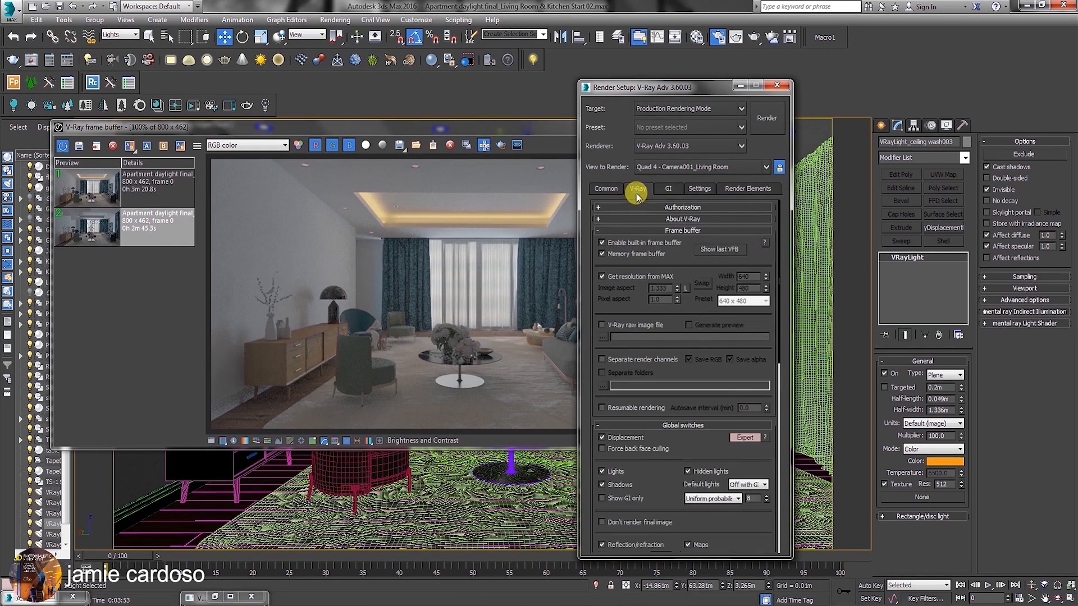
pyautogui.moveTo(745, 517); pyautogui.dragTo(705, 112)
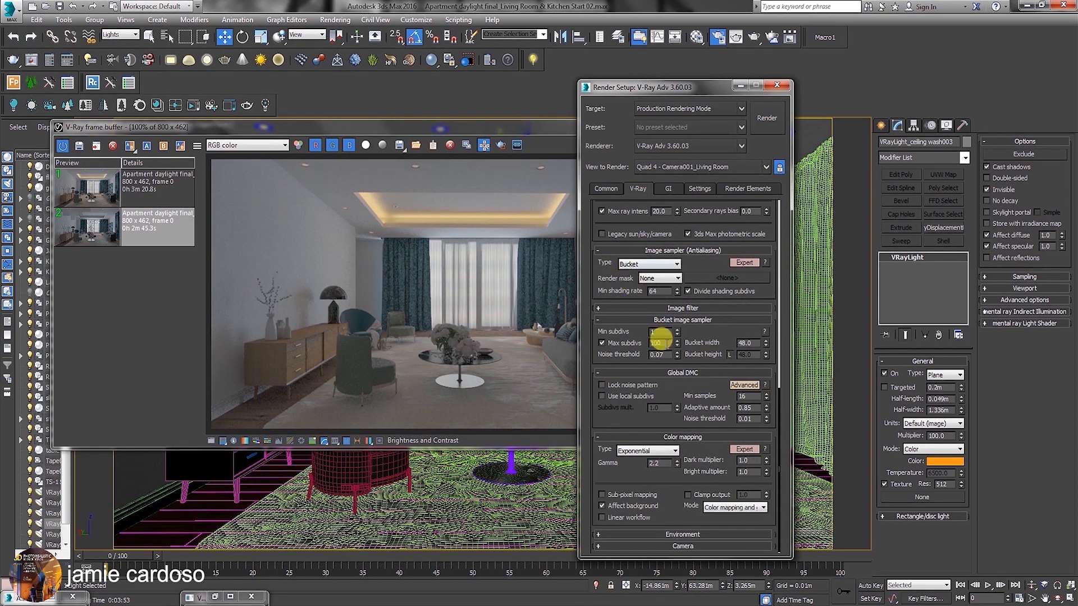
pyautogui.click(738, 507)
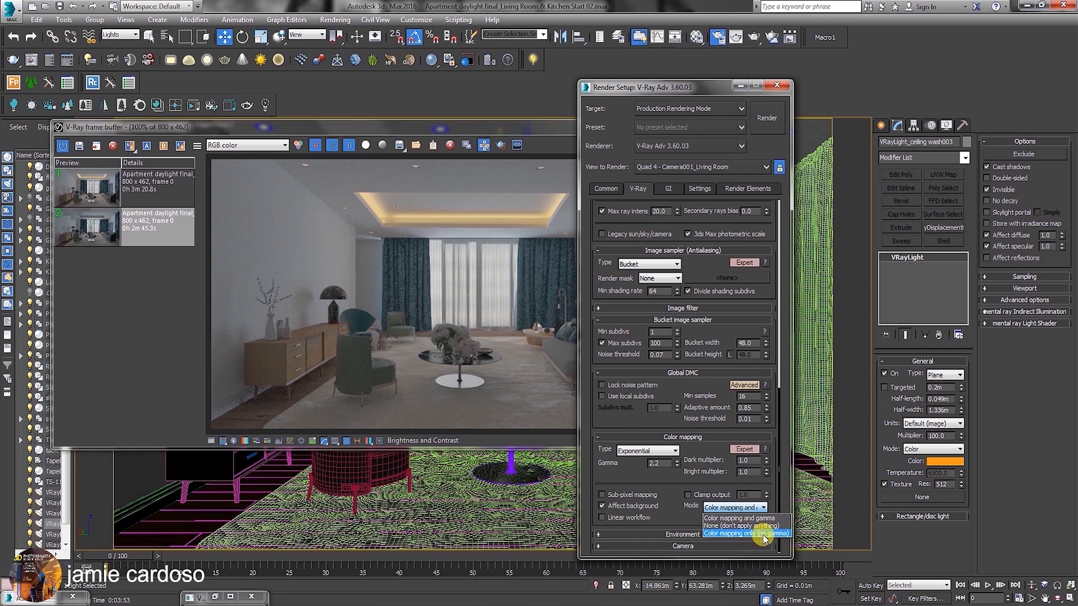
pyautogui.click(742, 512)
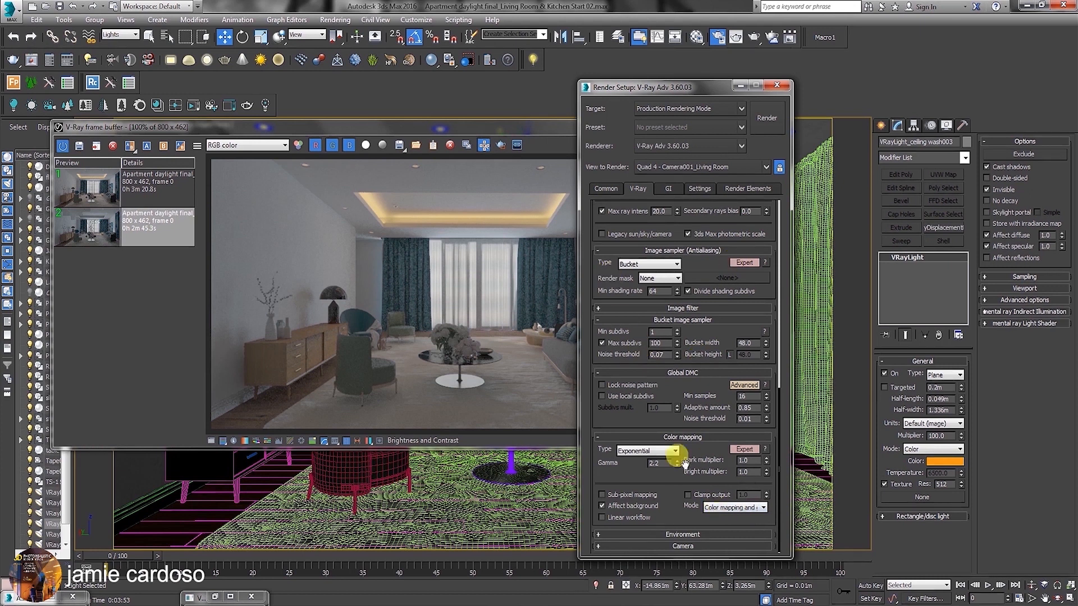
pyautogui.click(726, 511)
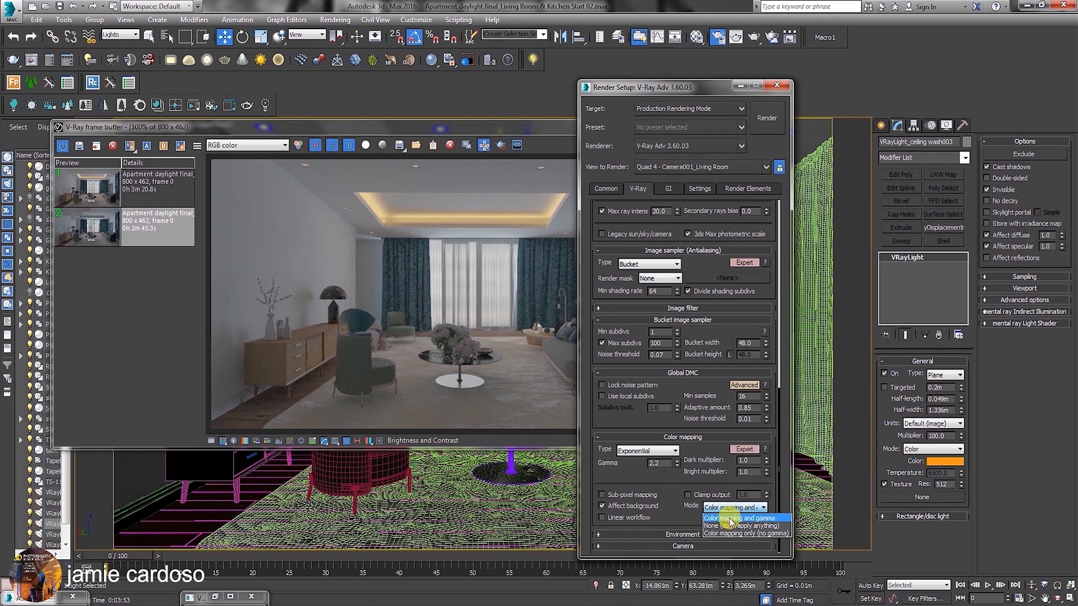
pyautogui.click(730, 510)
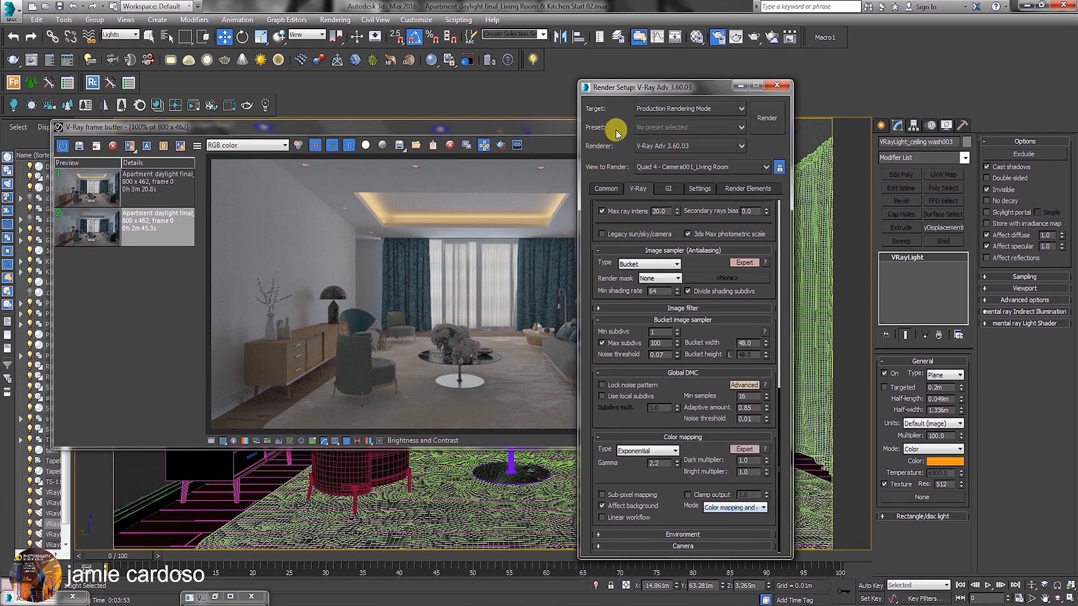
# Open the program preferences for another check and close them.
pyautogui.moveTo(632, 90); pyautogui.dragTo(650, 89)
pyautogui.click(416, 20)
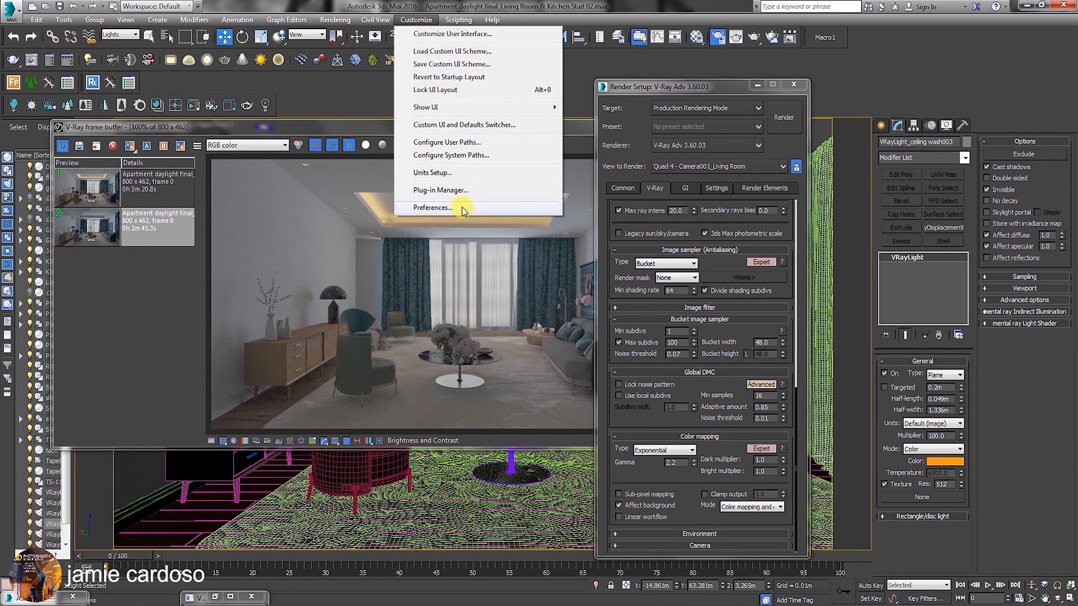
pyautogui.click(432, 206)
pyautogui.click(611, 472)
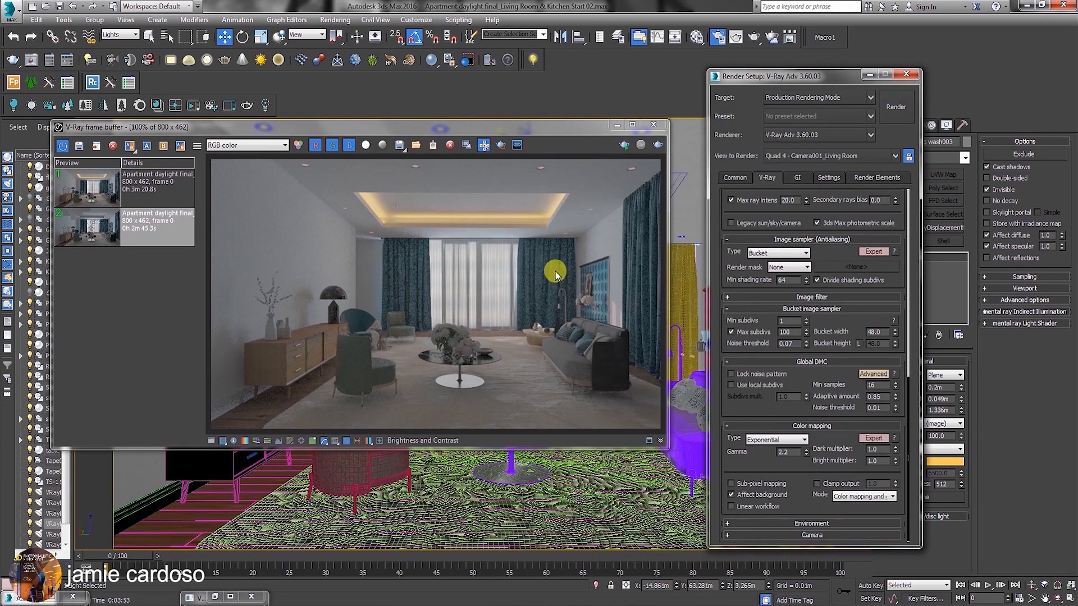
# Move the V-Ray frame buffer lower, minimize Render Setup, and restore the four-viewport layout.
pyautogui.moveTo(528, 127); pyautogui.dragTo(534, 206)
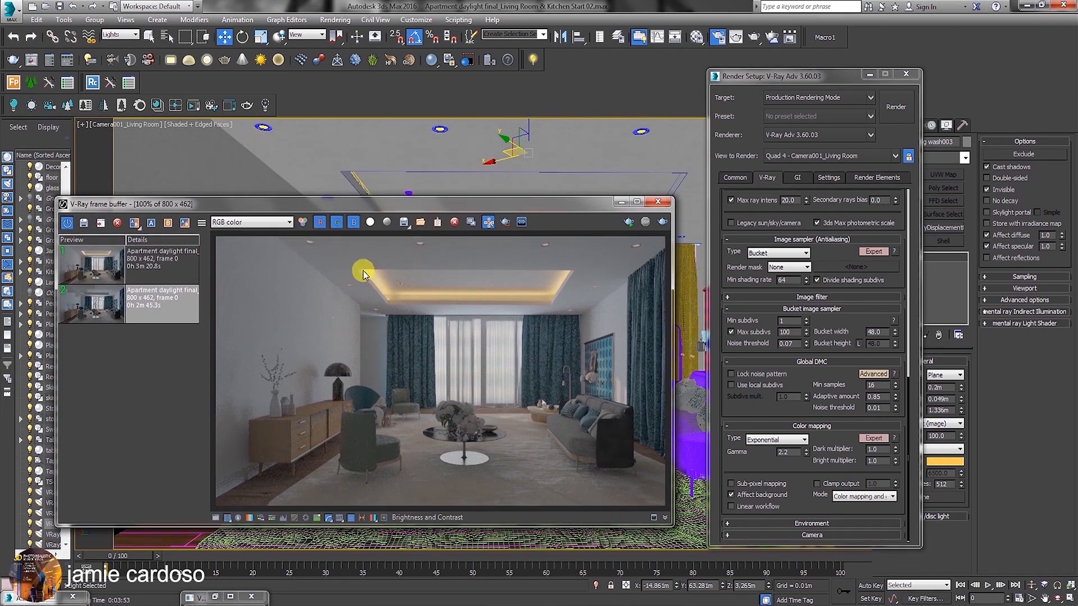
pyautogui.click(869, 74)
pyautogui.click(1069, 598)
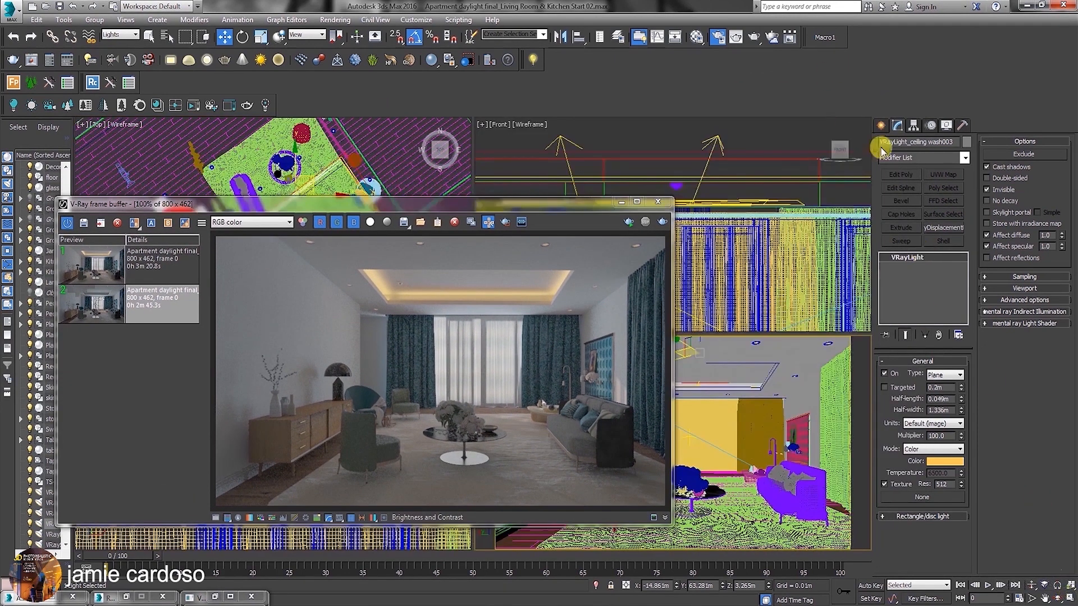
# Minimize the frame buffer and create a VRayIES light in the Front viewport, aimed straight down from ceiling height to floor level.
pyautogui.click(882, 126)
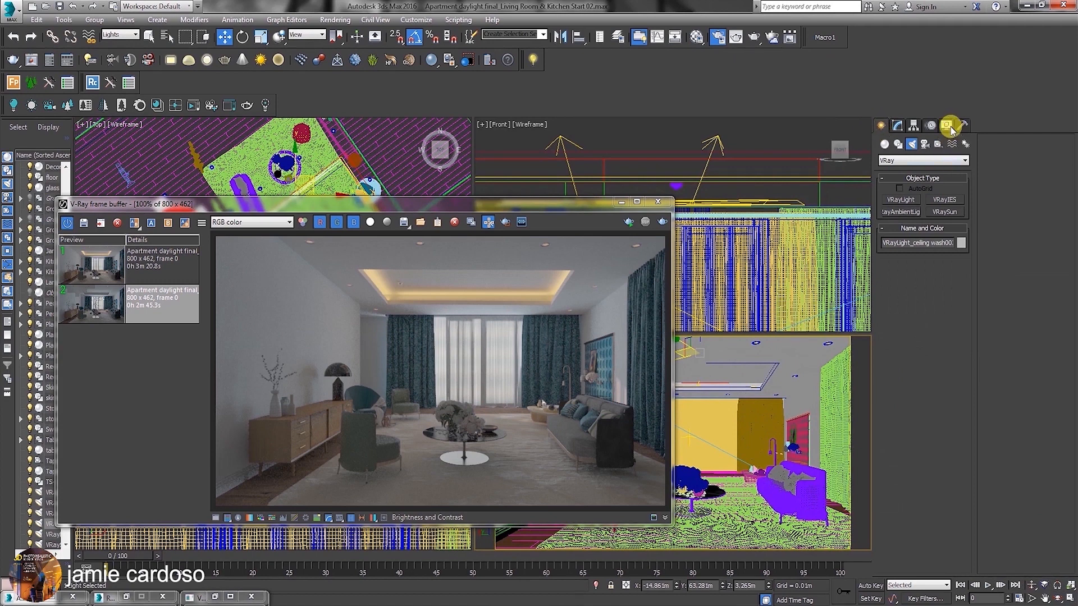
pyautogui.click(944, 200)
pyautogui.click(620, 201)
pyautogui.scroll(-7, 201, 425)
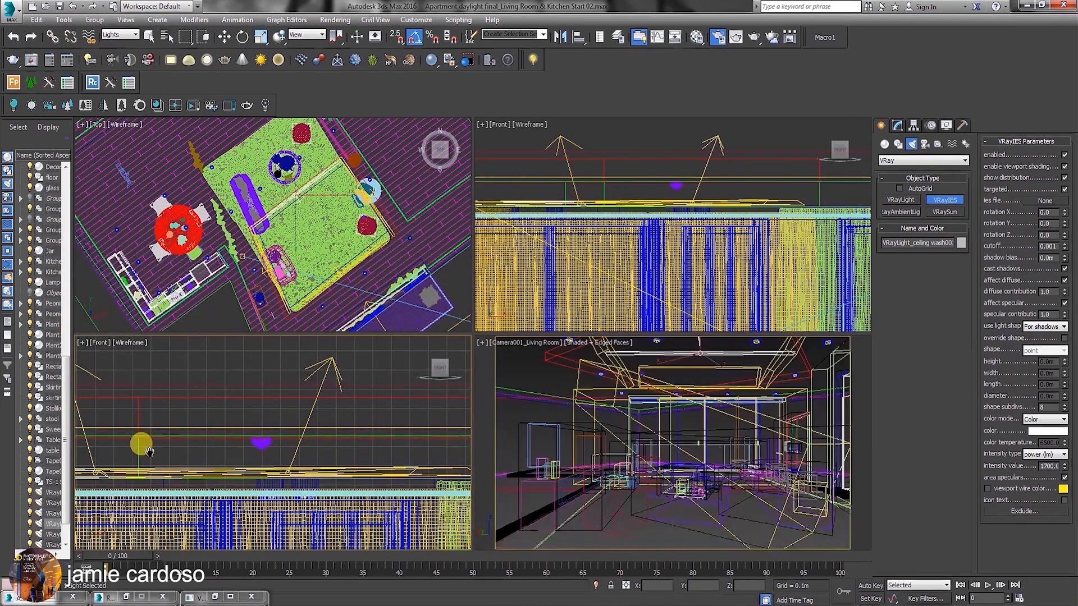
pyautogui.moveTo(201, 425); pyautogui.dragTo(211, 389, button='middle')
pyautogui.moveTo(344, 404); pyautogui.dragTo(345, 512)
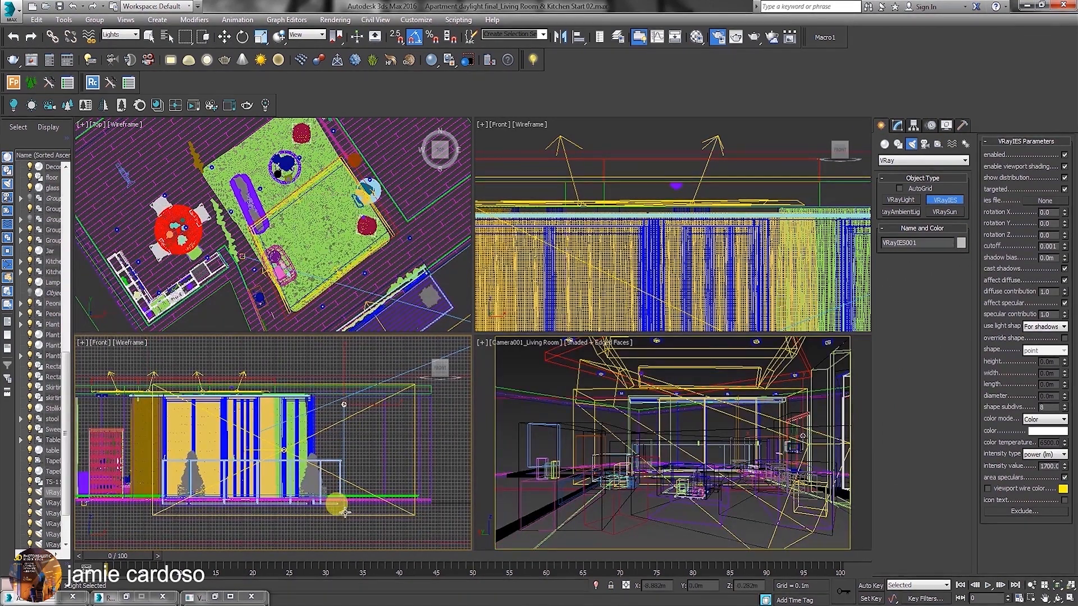
pyautogui.moveTo(362, 414); pyautogui.dragTo(349, 452)
pyautogui.press('w')
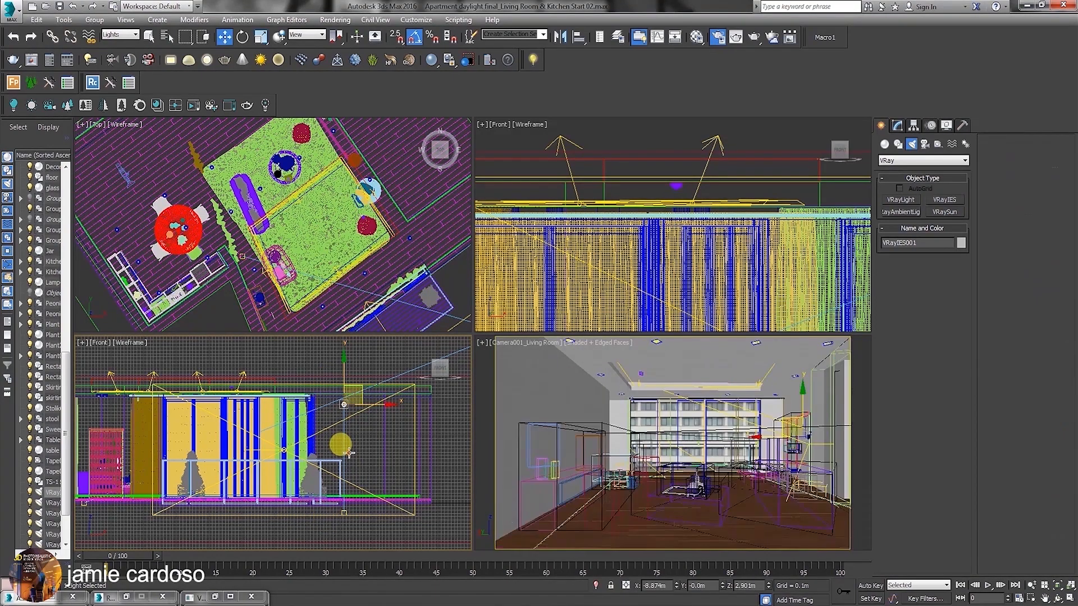
# Select the new VRayIES light and turn off its Targeted option.
pyautogui.click(342, 399)
pyautogui.click(898, 126)
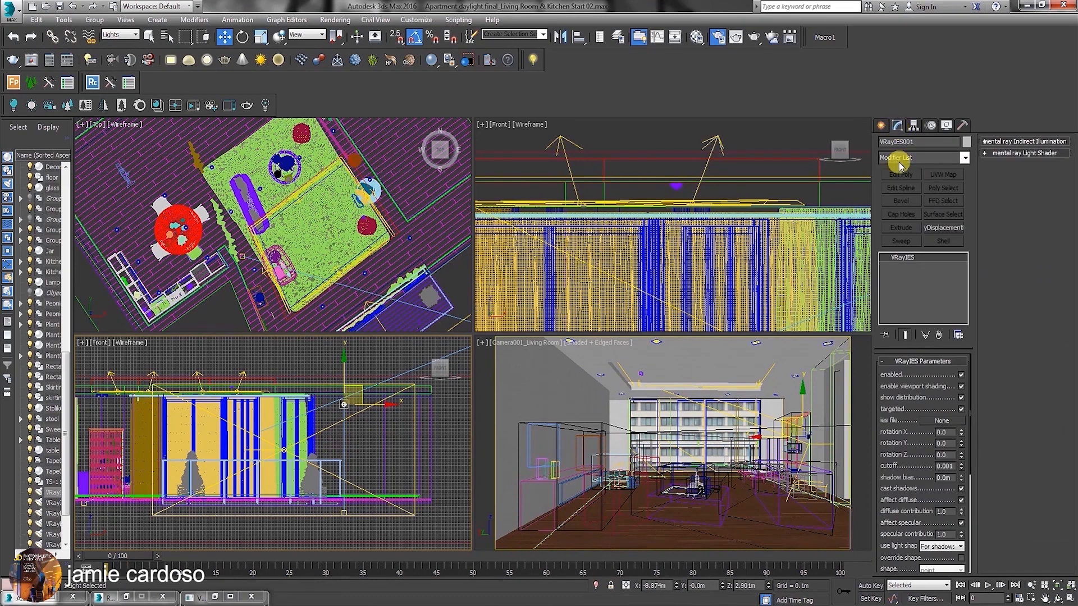
pyautogui.click(961, 409)
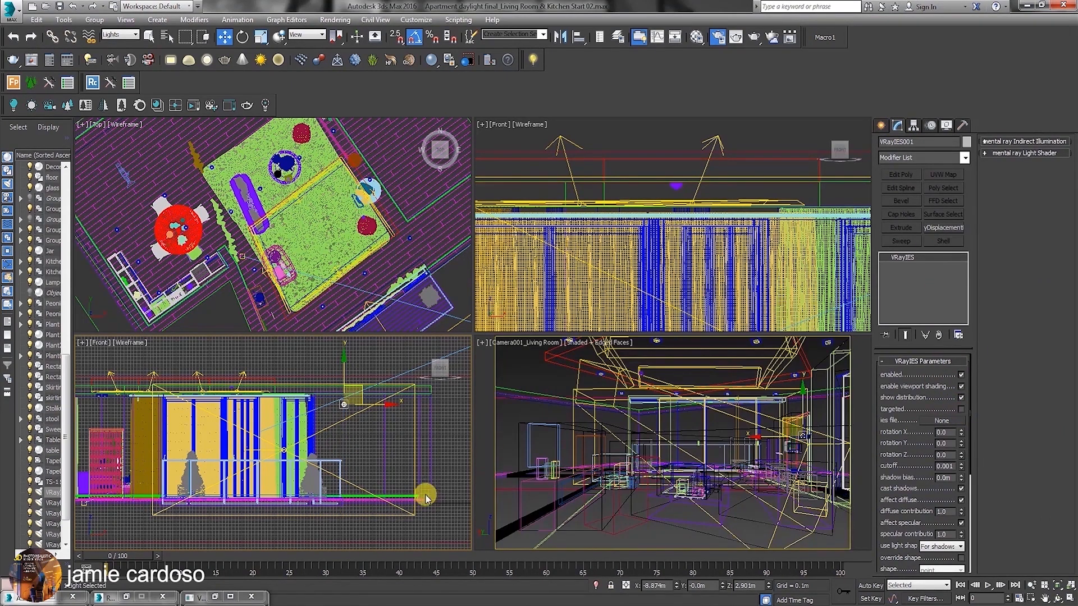
# Move the VRayIES light in the Top viewport from outside onto the apartment's floor plan.
pyautogui.moveTo(339, 403); pyautogui.dragTo(338, 433, button='middle')
pyautogui.scroll(-8, 293, 271)
pyautogui.scroll(10, 294, 271)
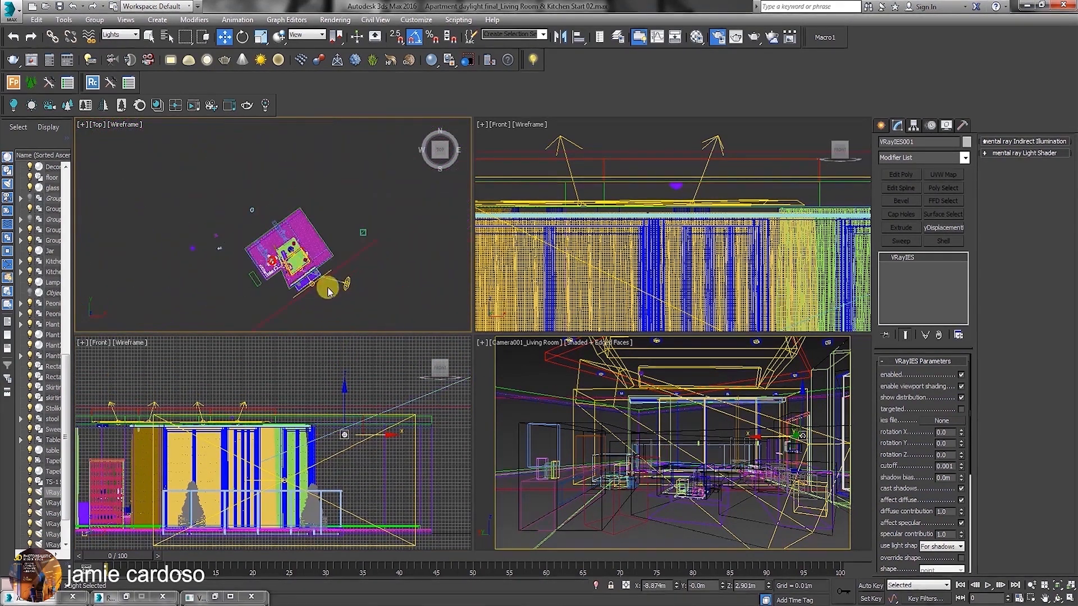
pyautogui.moveTo(304, 288); pyautogui.dragTo(365, 273)
pyautogui.scroll(-8, 365, 274)
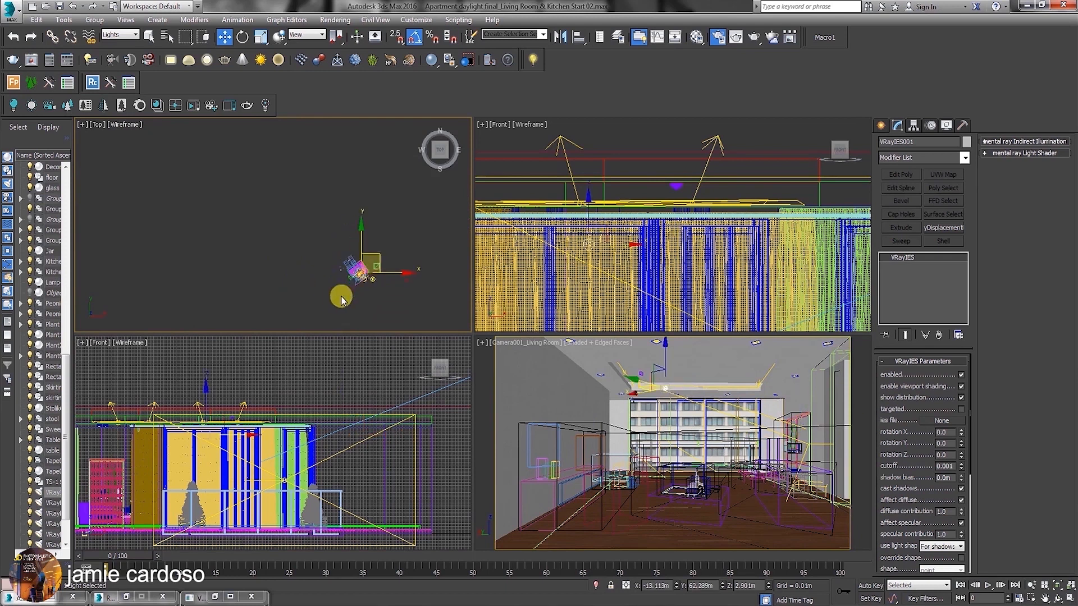
pyautogui.moveTo(390, 260); pyautogui.dragTo(375, 270)
pyautogui.scroll(-7, 589, 256)
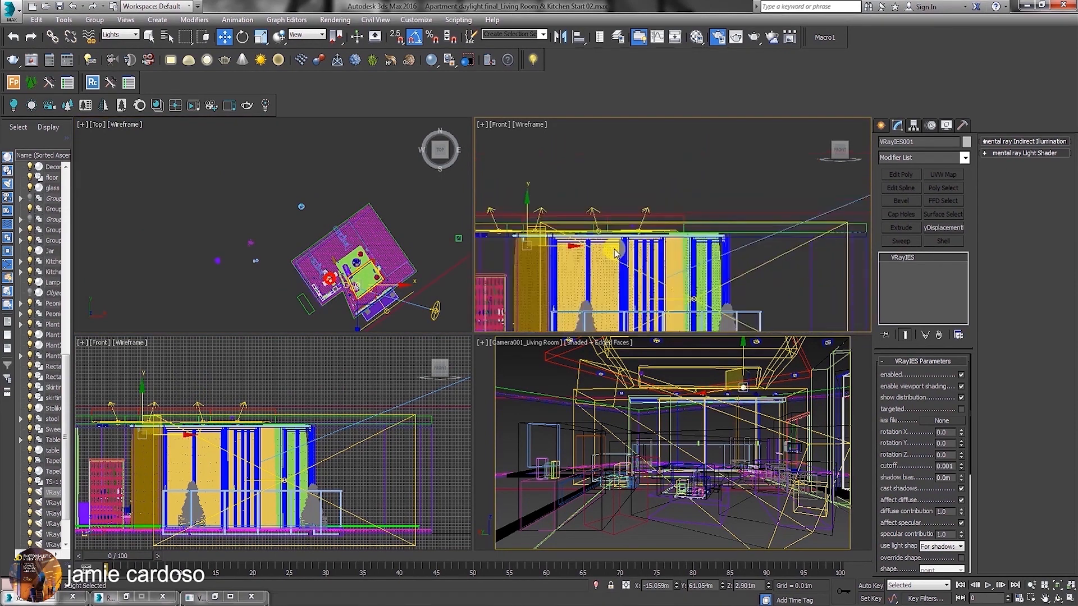
# Raise the VRayIES light to about Z 3.005 m and place it beside the recessed ceiling light near the side wall.
pyautogui.scroll(10, 527, 233)
pyautogui.moveTo(583, 225); pyautogui.dragTo(584, 204)
pyautogui.scroll(4, 358, 291)
pyautogui.moveTo(358, 291); pyautogui.dragTo(355, 247, button='middle')
pyautogui.scroll(6, 357, 243)
pyautogui.moveTo(362, 209); pyautogui.dragTo(383, 183)
pyautogui.scroll(-6, 334, 251)
pyautogui.scroll(6, 382, 182)
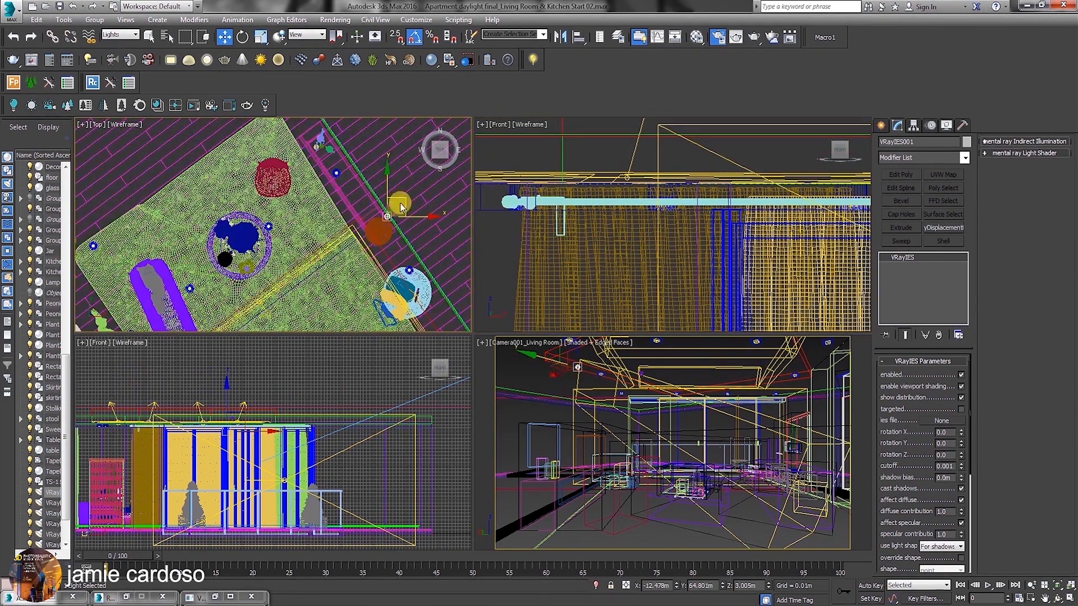
pyautogui.moveTo(340, 169); pyautogui.dragTo(341, 217, button='middle')
pyautogui.moveTo(342, 219)
pyautogui.mouseDown()
pyautogui.moveTo(351, 208)
pyautogui.moveTo(371, 220)
pyautogui.moveTo(339, 248)
pyautogui.mouseUp()
pyautogui.scroll(6, 343, 223)
pyautogui.scroll(3, 348, 232)
pyautogui.scroll(-2, 371, 221)
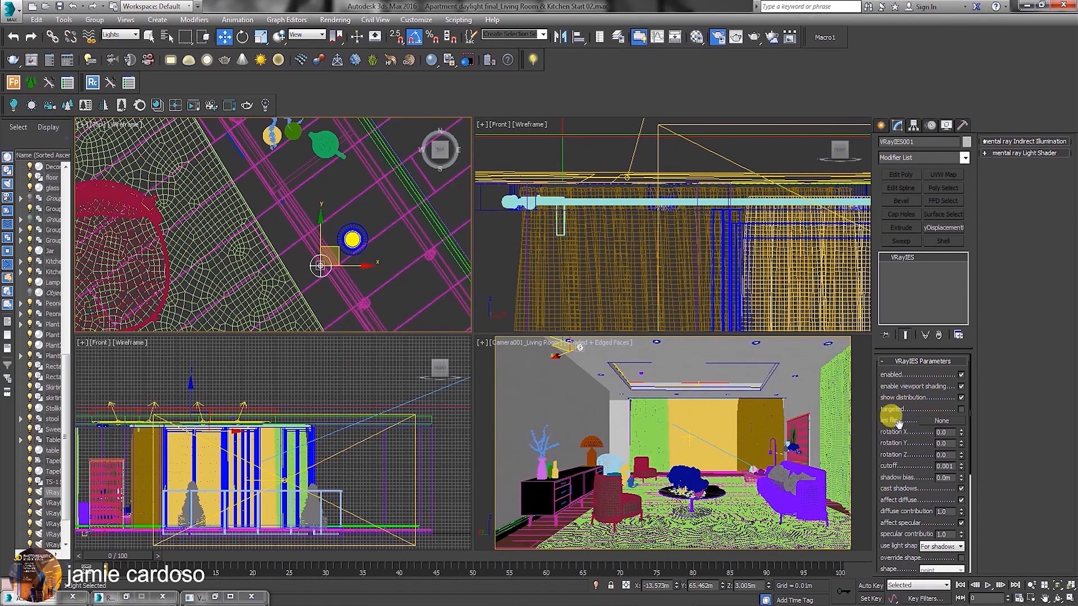
# Load the 1589835-nice IES profile into the VRayIES light and review its shape, color and intensity parameters.
pyautogui.click(942, 421)
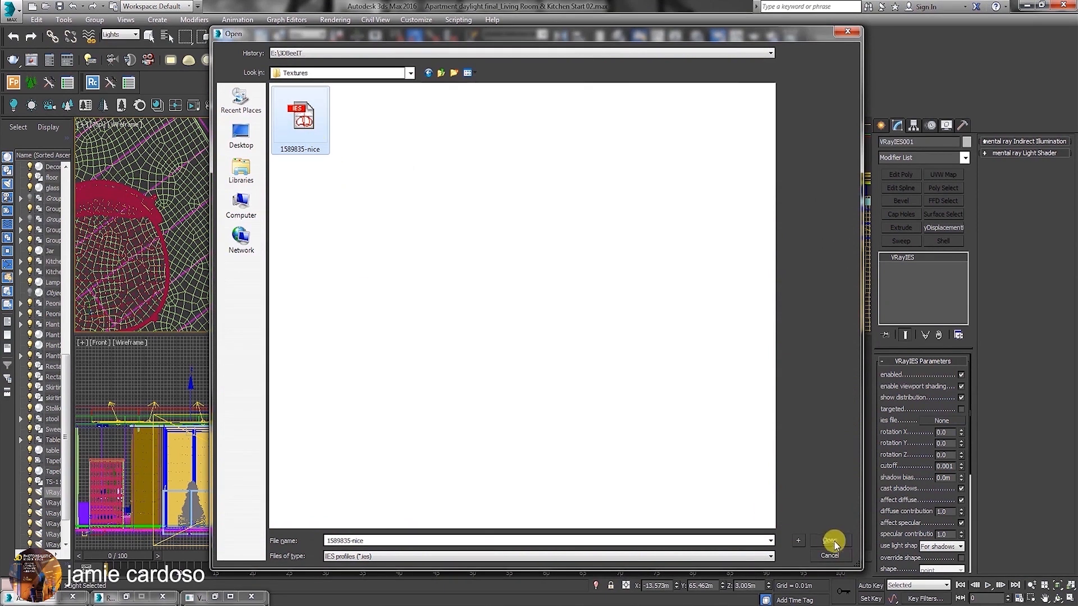
pyautogui.click(830, 543)
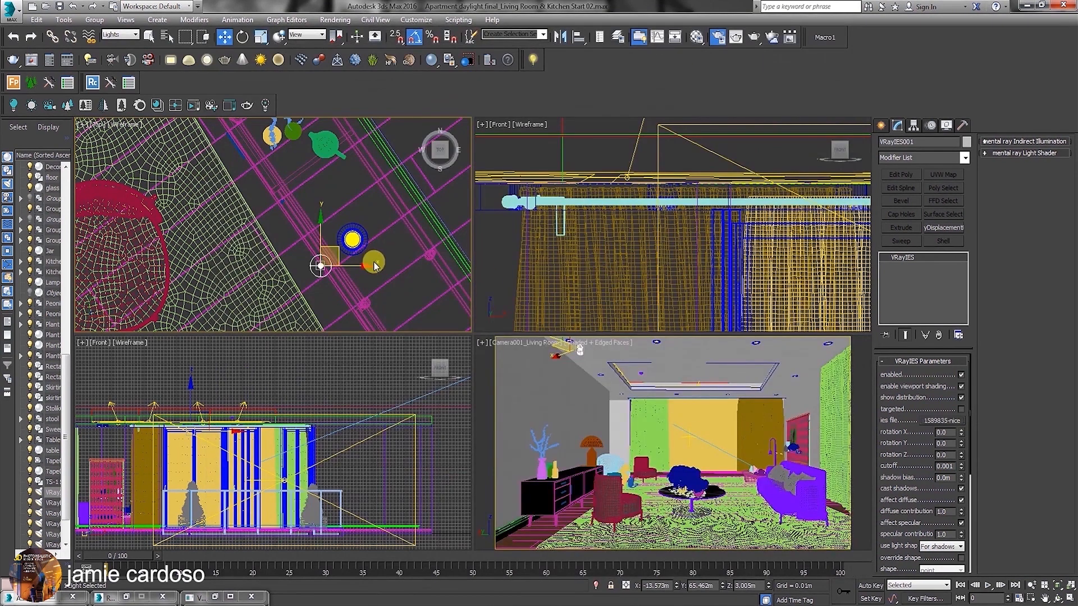
pyautogui.moveTo(301, 247); pyautogui.dragTo(307, 250, button='middle')
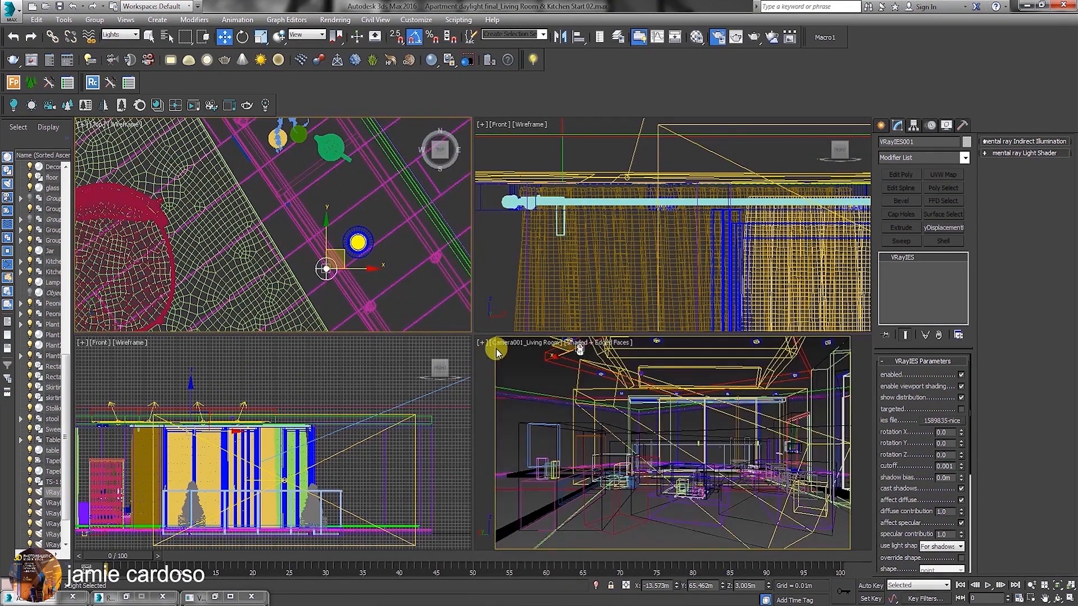
pyautogui.rightClick(604, 368)
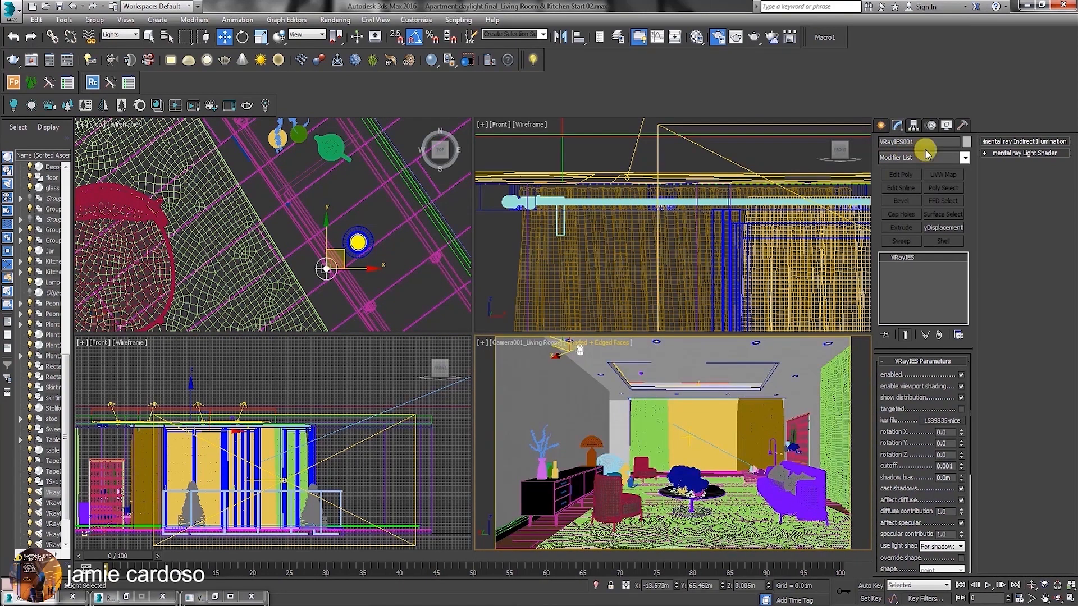
pyautogui.moveTo(918, 474); pyautogui.dragTo(905, 264)
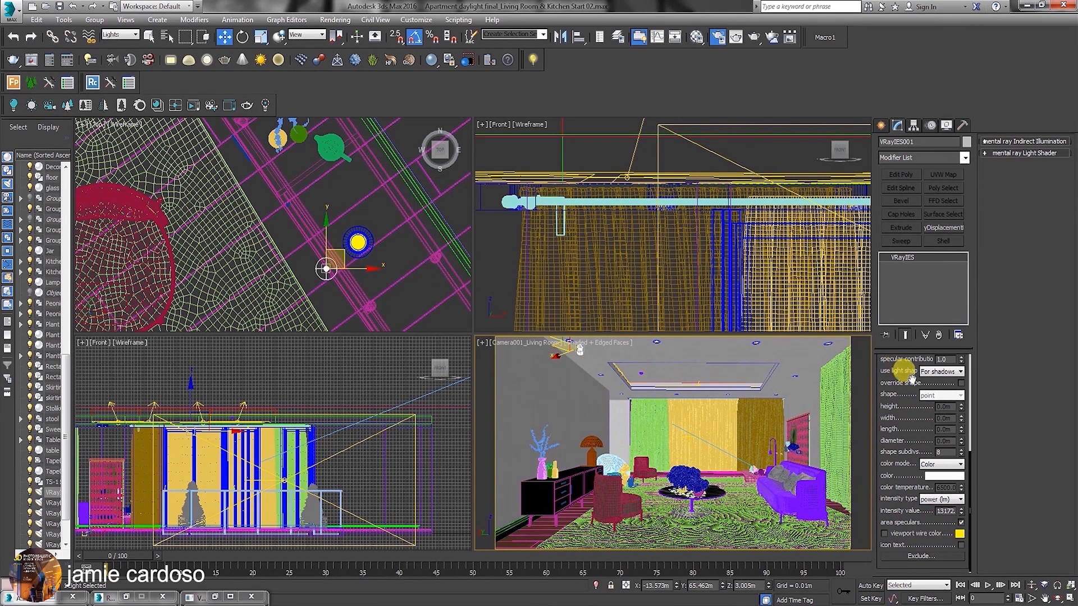
pyautogui.scroll(5, 908, 376)
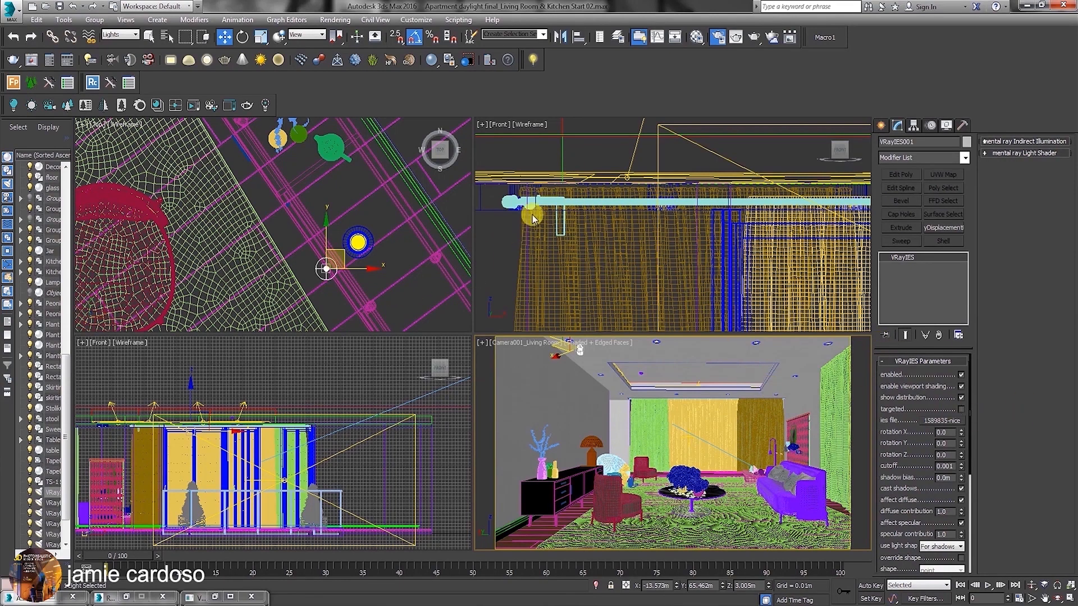
# Create a photometric Target Light in the Front viewport, aimed down about 0.82 m from below the ceiling, and display its editable parameters.
pyautogui.moveTo(532, 219); pyautogui.dragTo(541, 229, button='middle')
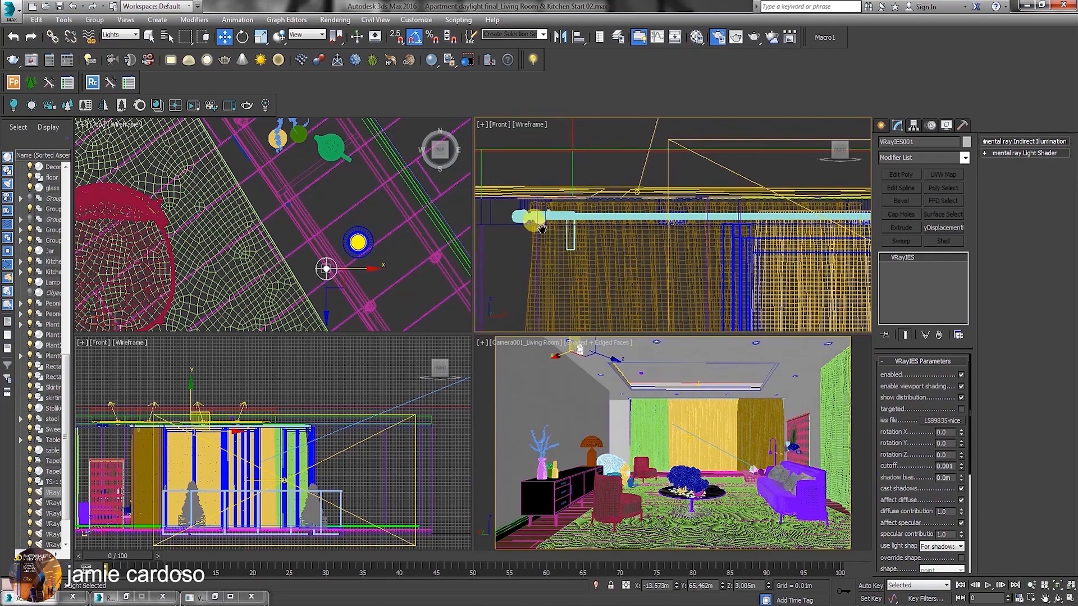
pyautogui.click(880, 125)
pyautogui.click(921, 159)
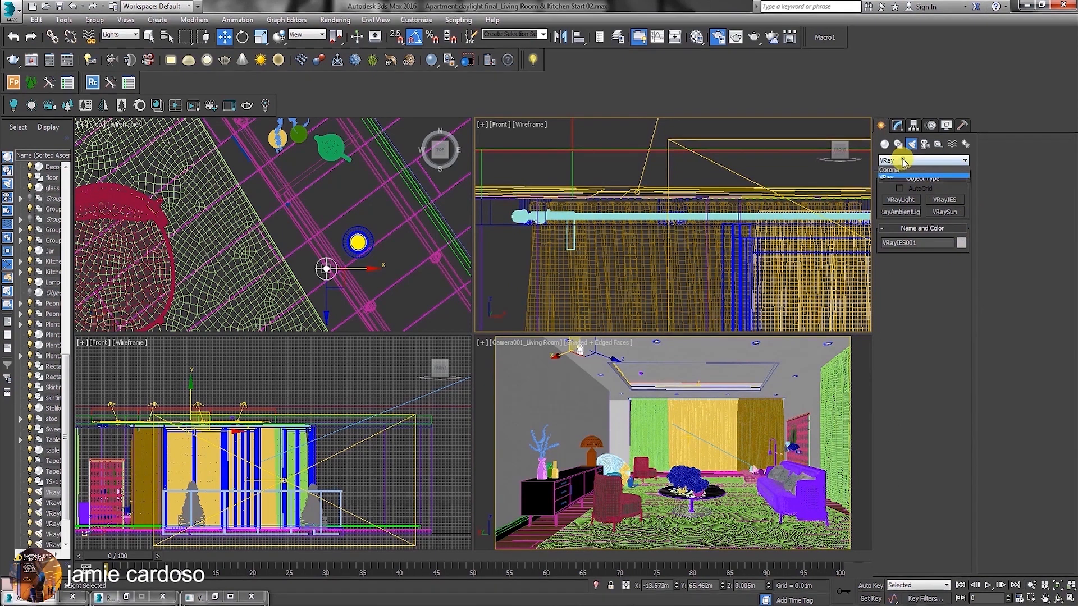
pyautogui.click(900, 171)
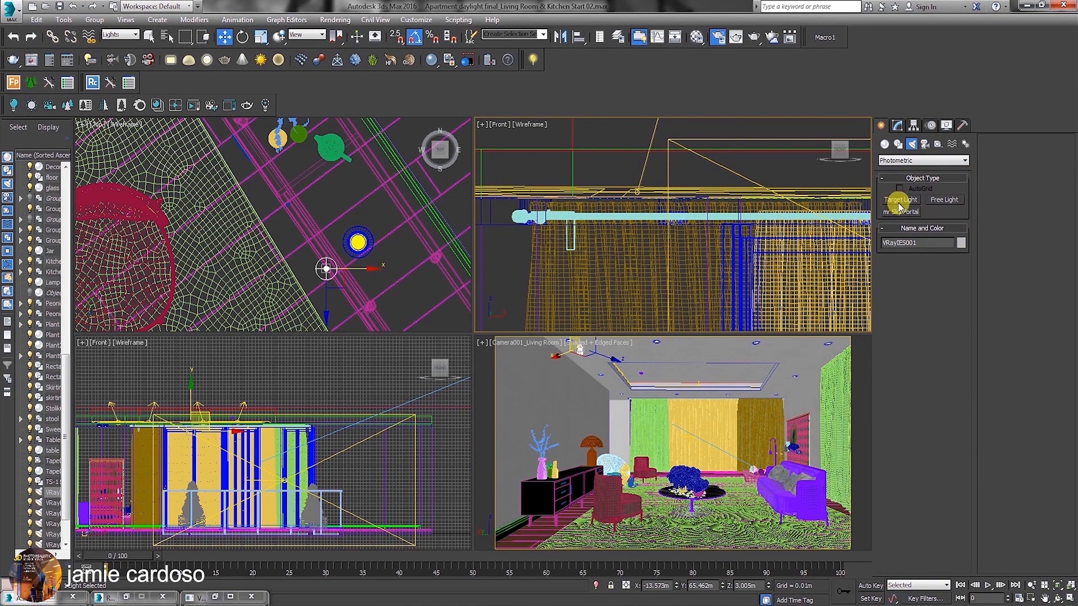
pyautogui.scroll(4, 553, 239)
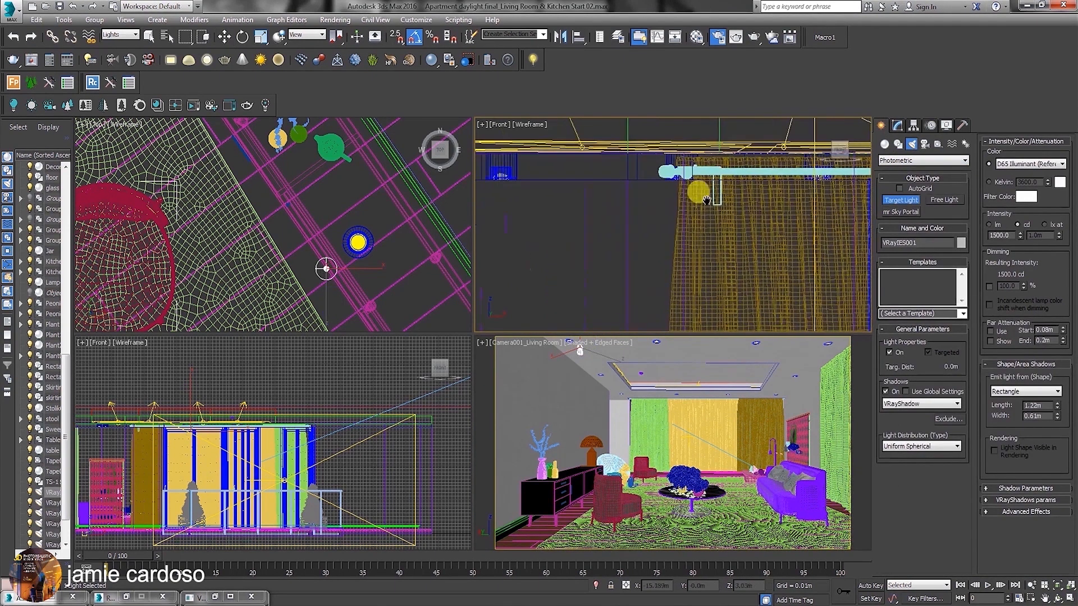
pyautogui.moveTo(612, 217); pyautogui.dragTo(609, 308)
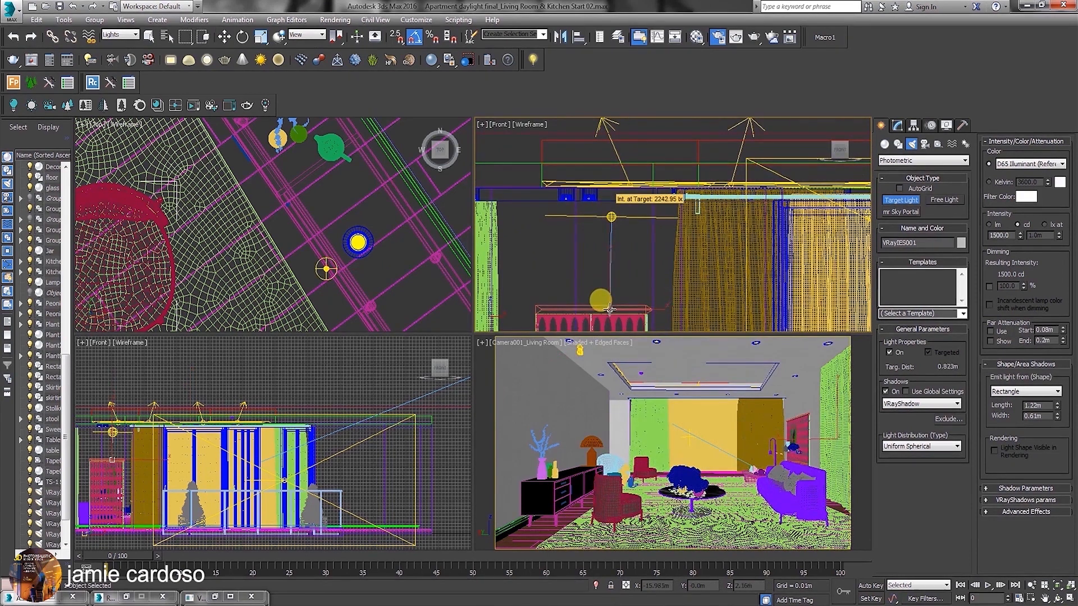
pyautogui.press('w')
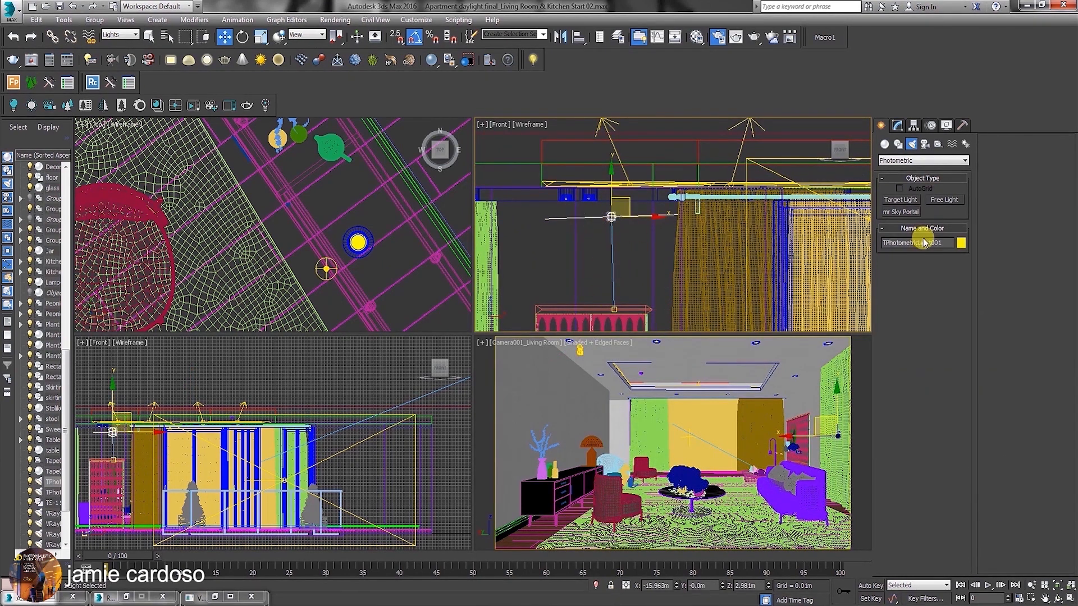
pyautogui.click(897, 125)
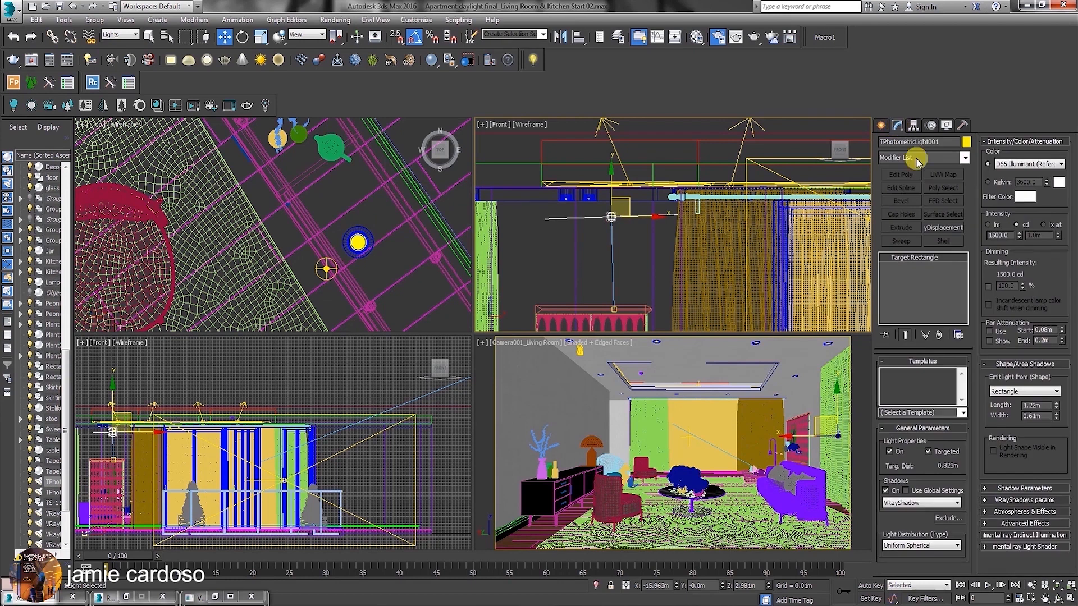
# Untarget the photometric light, turn off its shadows, and load the 1589835-nice file as its Photometric Web distribution.
pyautogui.click(928, 451)
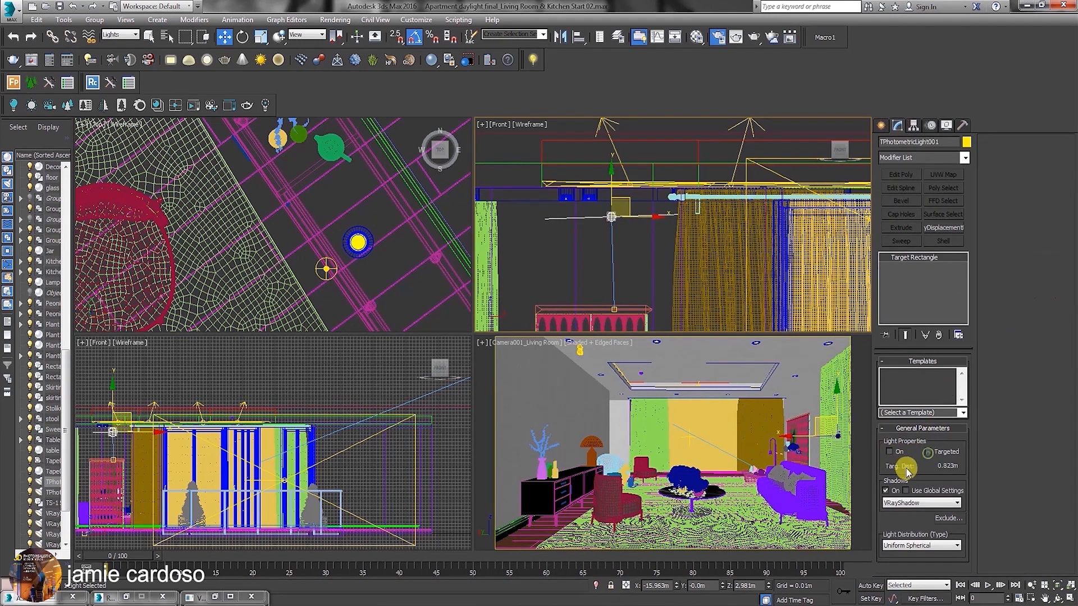
pyautogui.click(886, 490)
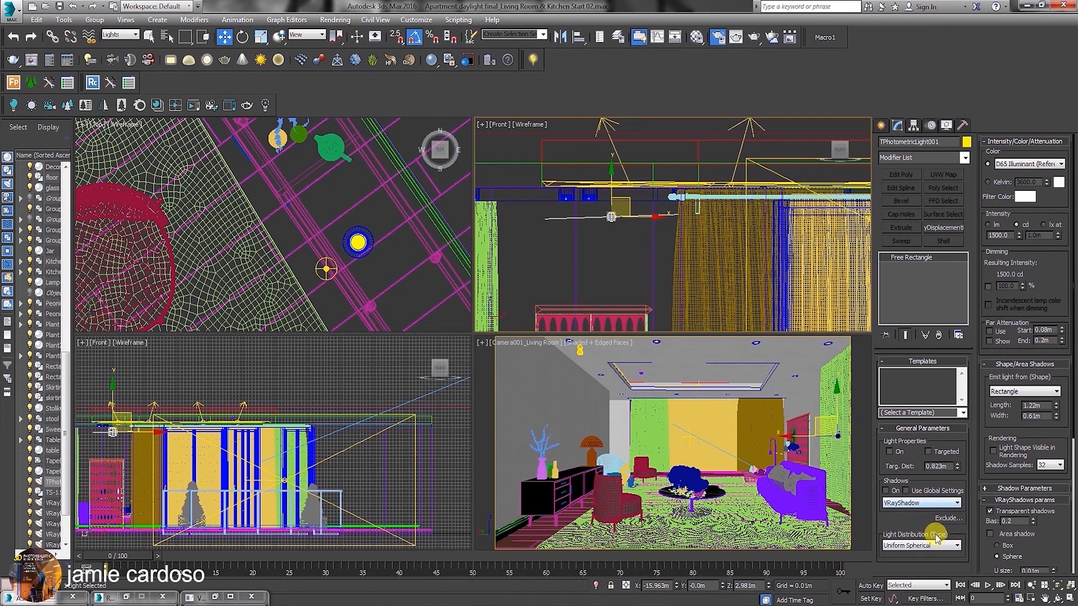
pyautogui.click(952, 545)
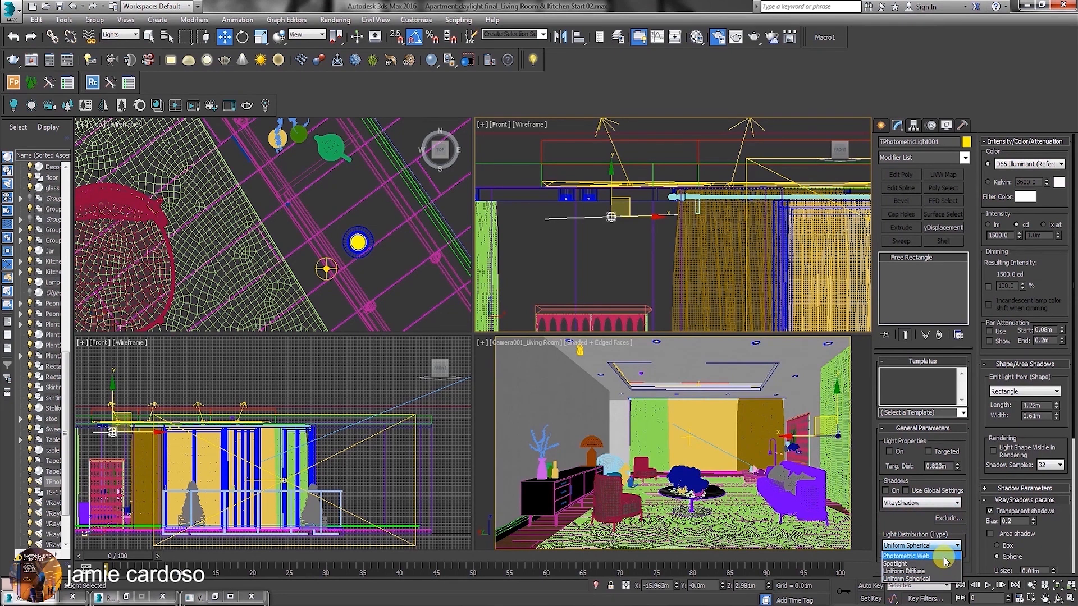
pyautogui.click(905, 555)
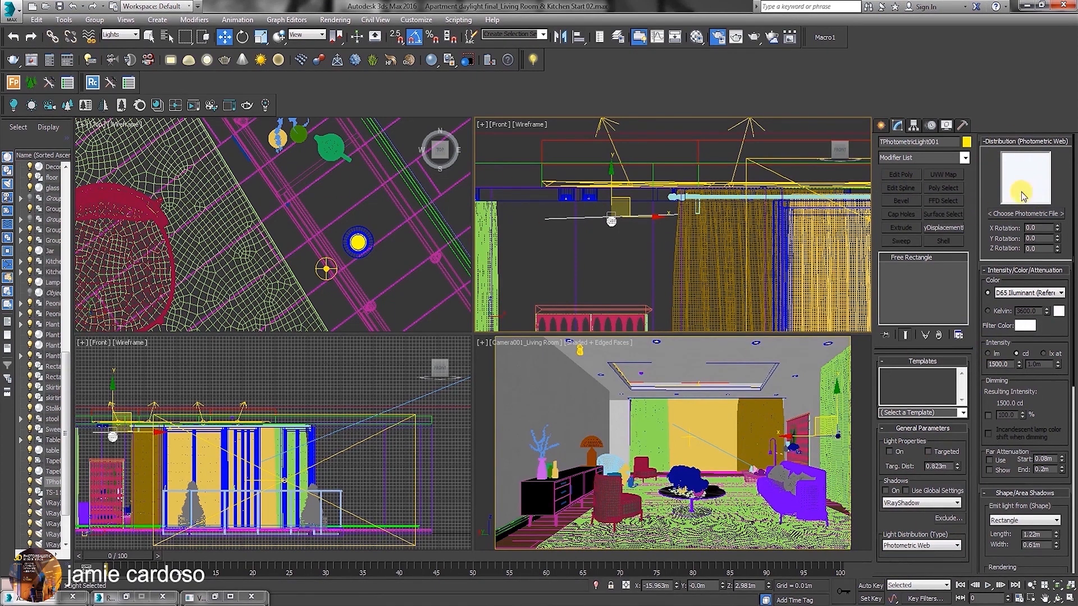
pyautogui.click(1032, 218)
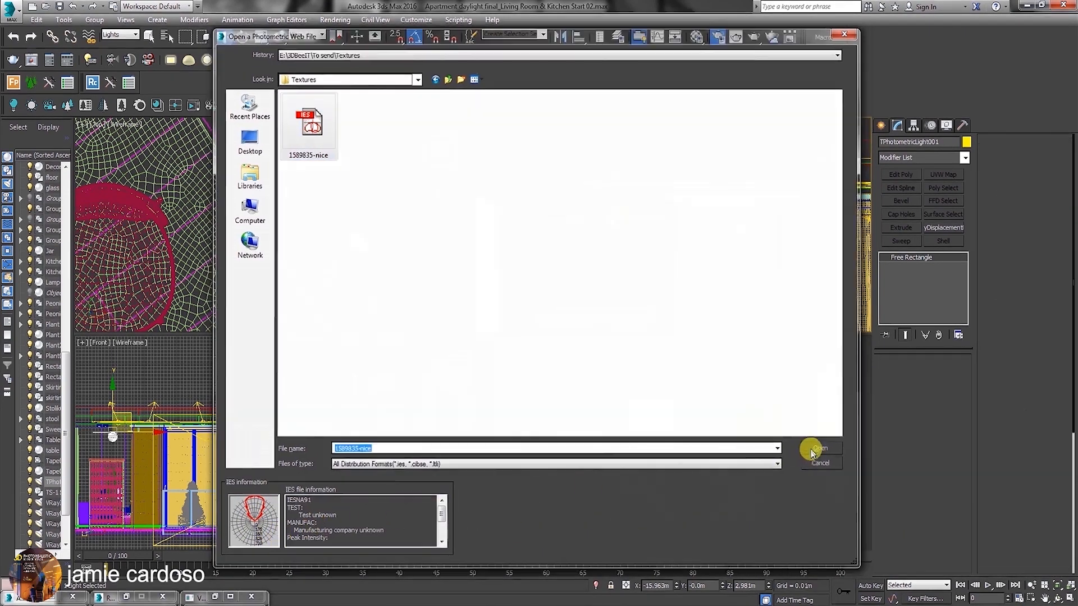
pyautogui.click(811, 450)
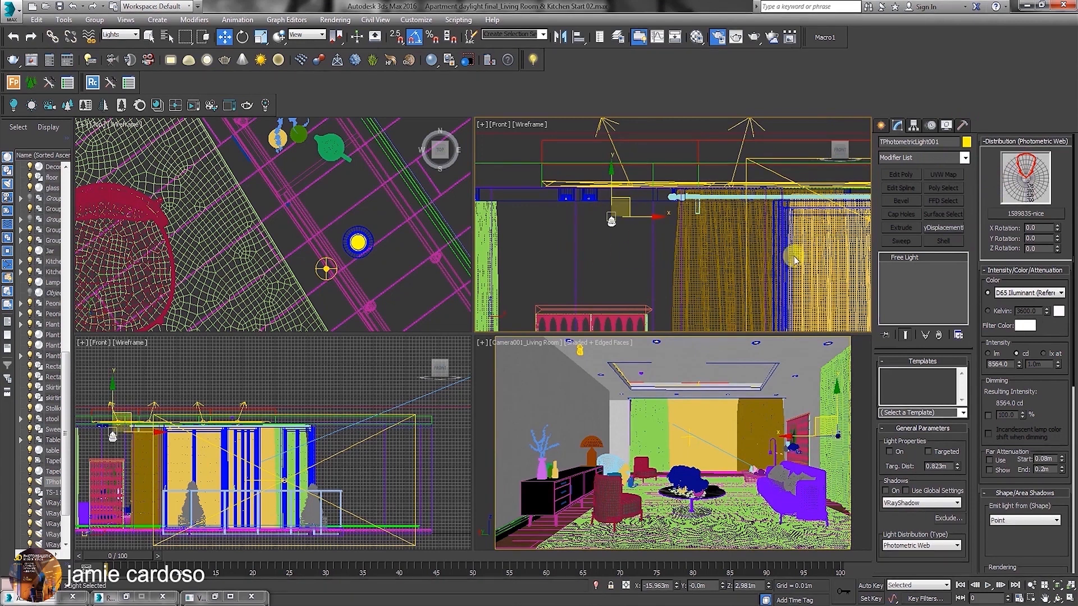
pyautogui.moveTo(583, 196); pyautogui.dragTo(581, 244, button='middle')
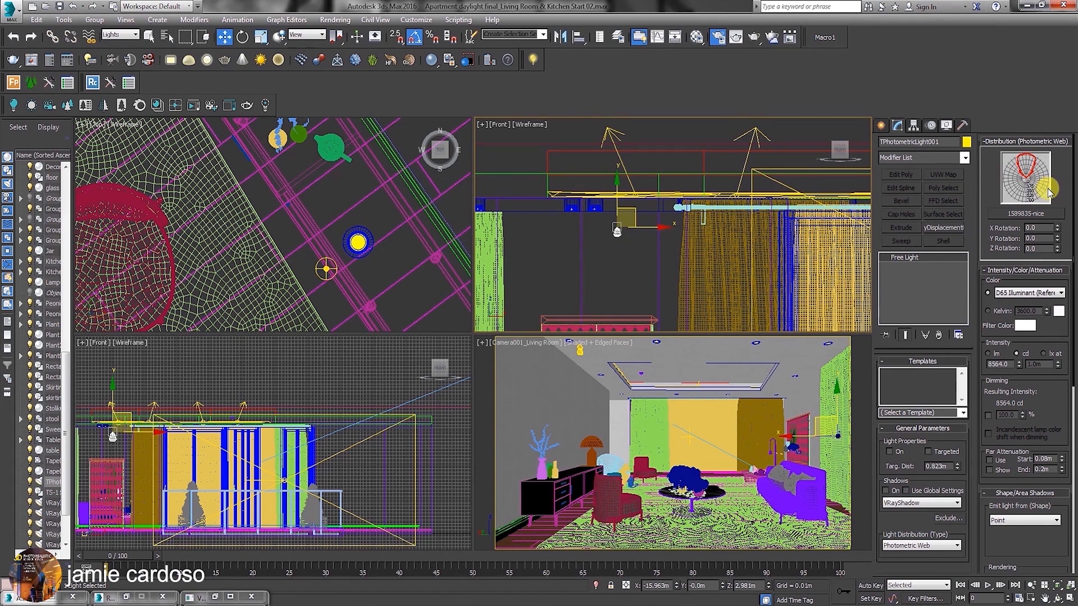
# Maximize the Living Room camera view and test-render it.
pyautogui.click(881, 125)
pyautogui.middleClick(498, 345)
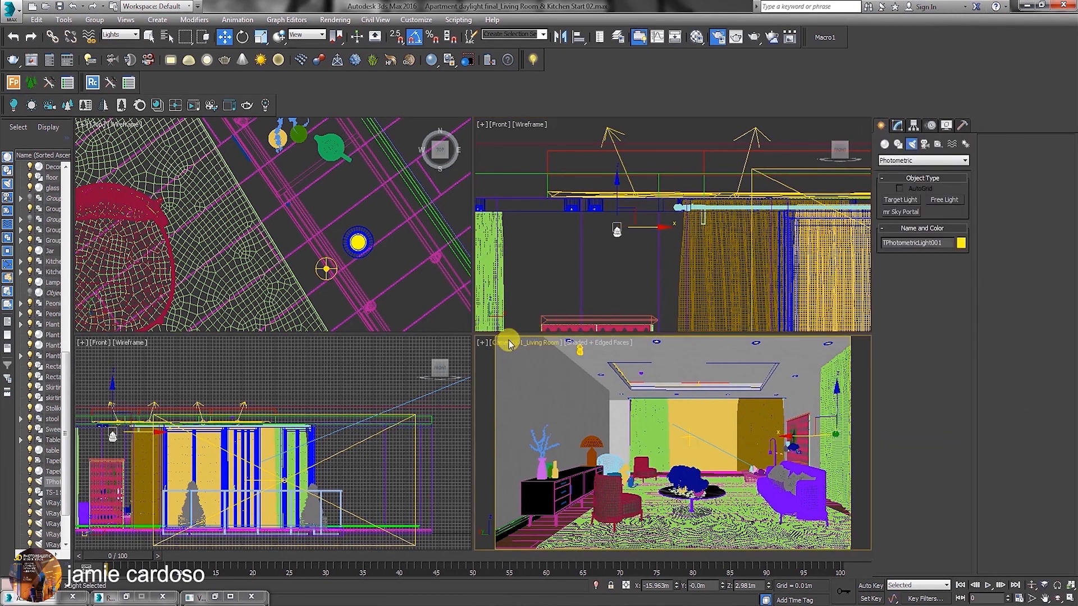
pyautogui.click(1070, 598)
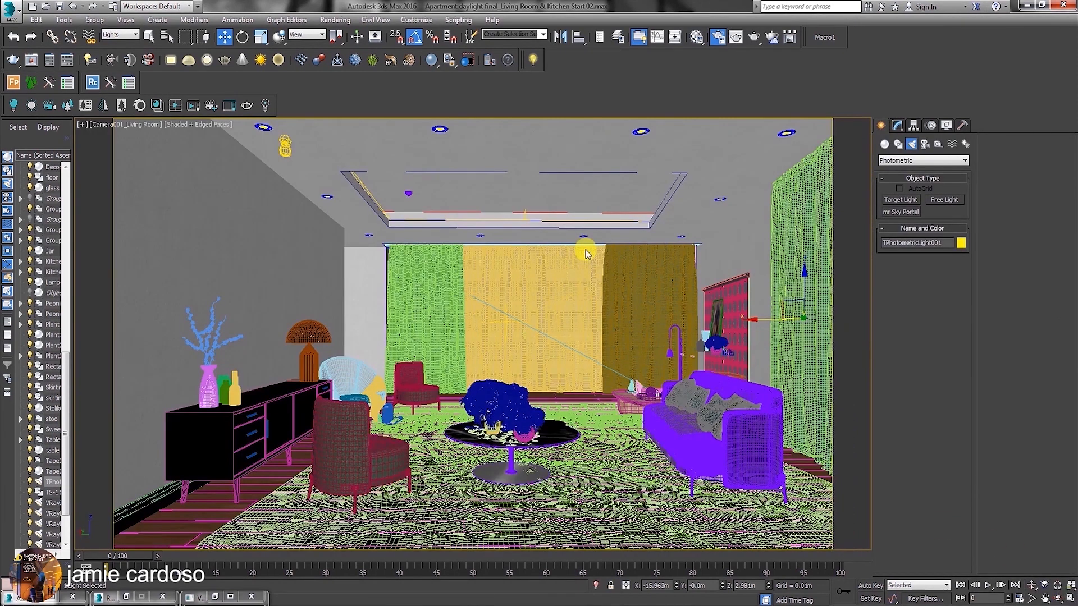
pyautogui.click(753, 39)
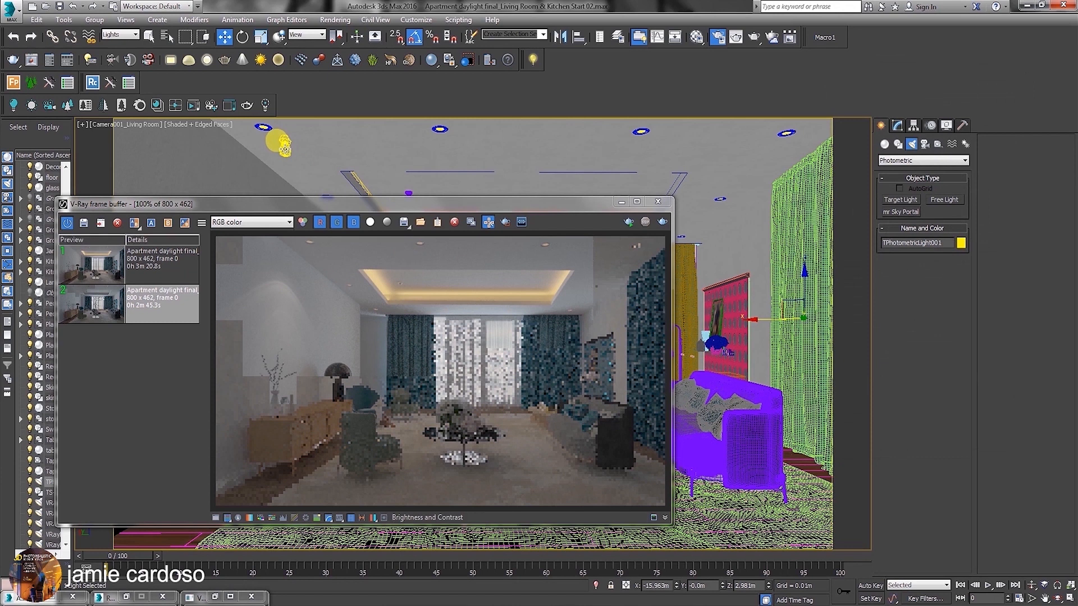
# Set the VRayIES light's color to a warm orange with hue 18 and saturation 242.
pyautogui.click(281, 144)
pyautogui.click(897, 126)
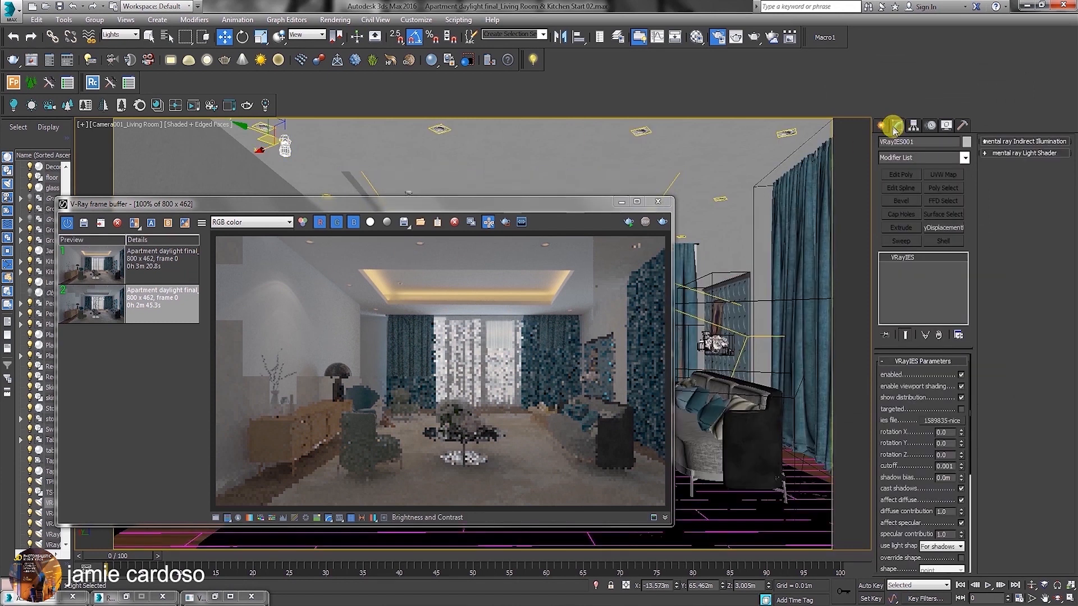
pyautogui.click(945, 475)
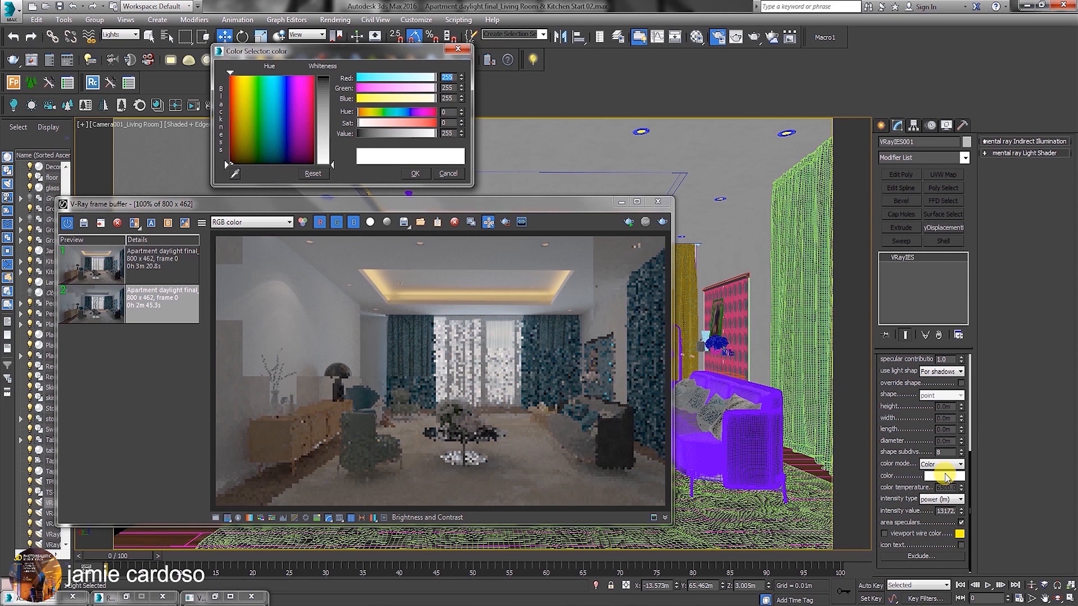
pyautogui.click(242, 79)
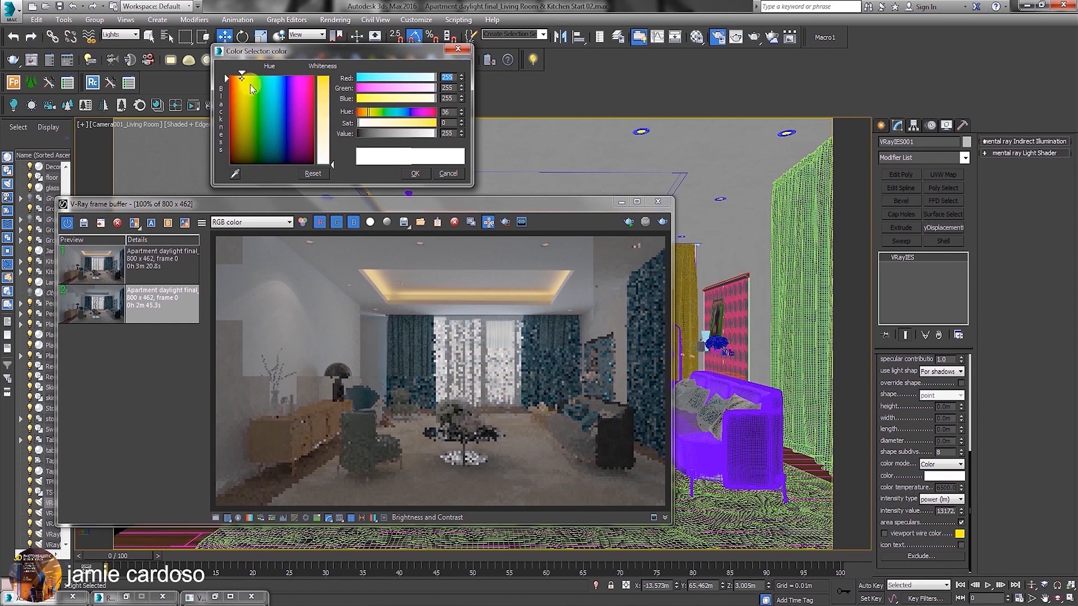
pyautogui.click(325, 83)
pyautogui.write('18')
pyautogui.press('Tab')
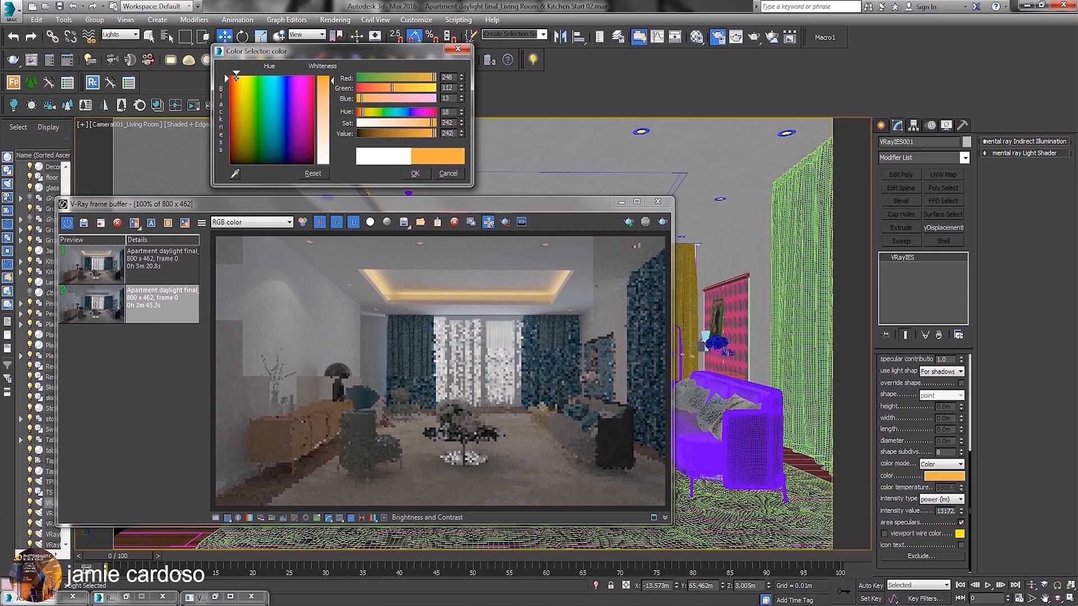
pyautogui.click(415, 173)
# Return to the four-viewport layout and raise the VRayIES light in the Front view to Z 3.054 m.
pyautogui.moveTo(456, 204); pyautogui.dragTo(456, 223)
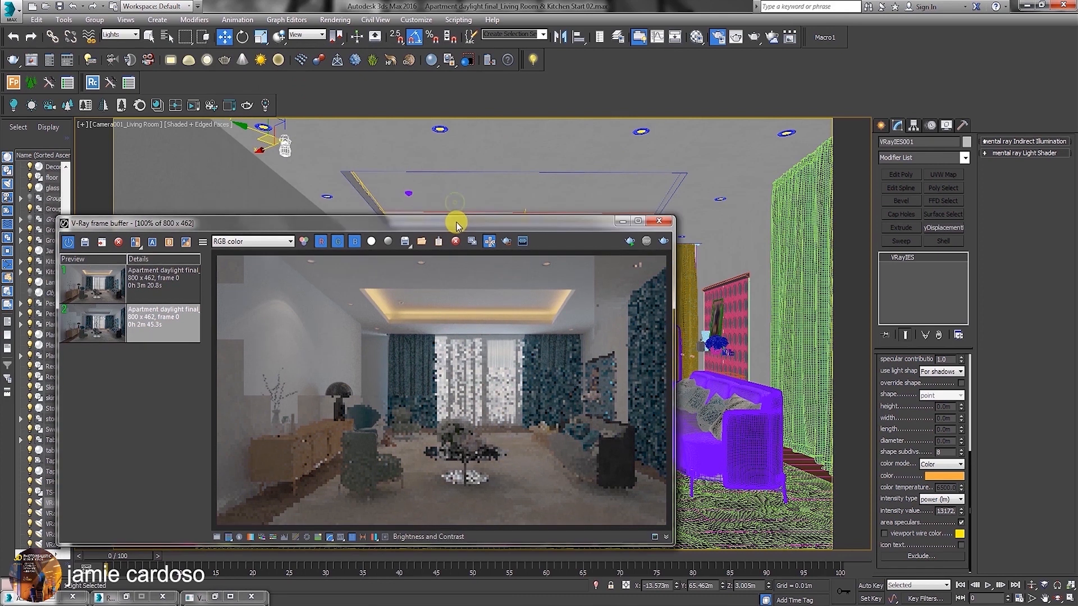
pyautogui.click(1070, 598)
pyautogui.scroll(-5, 730, 251)
pyautogui.moveTo(730, 251); pyautogui.dragTo(793, 211, button='middle')
pyautogui.scroll(8, 795, 212)
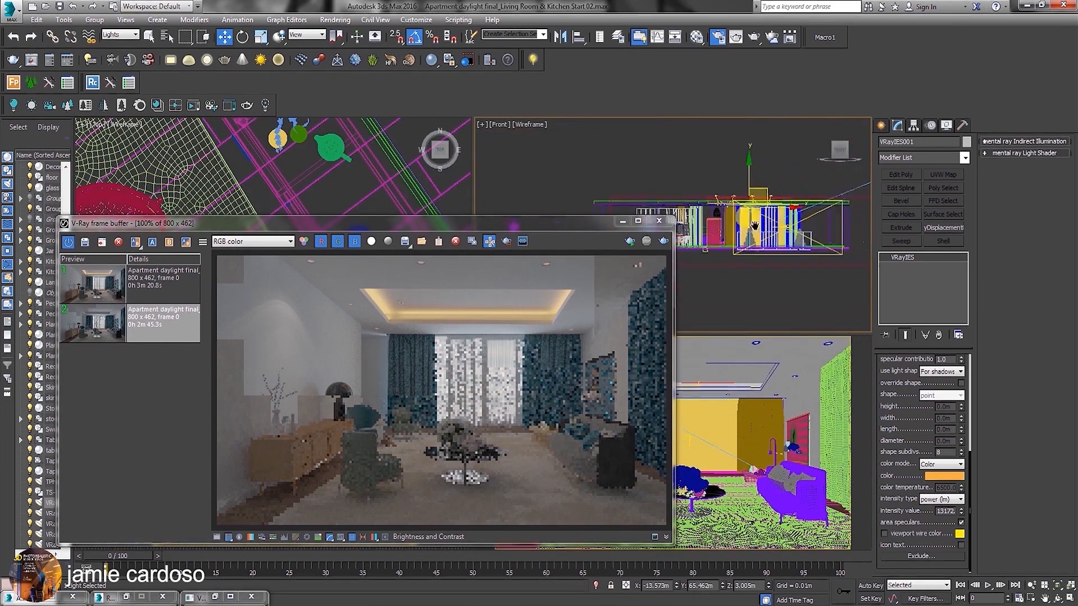
pyautogui.scroll(3, 732, 193)
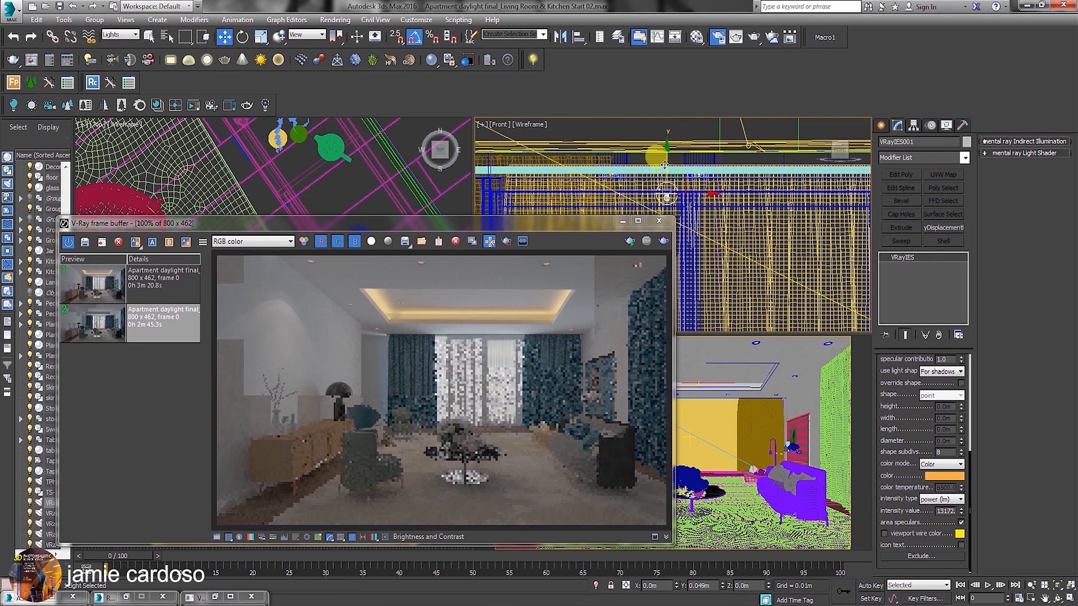
pyautogui.moveTo(522, 224); pyautogui.dragTo(355, 195)
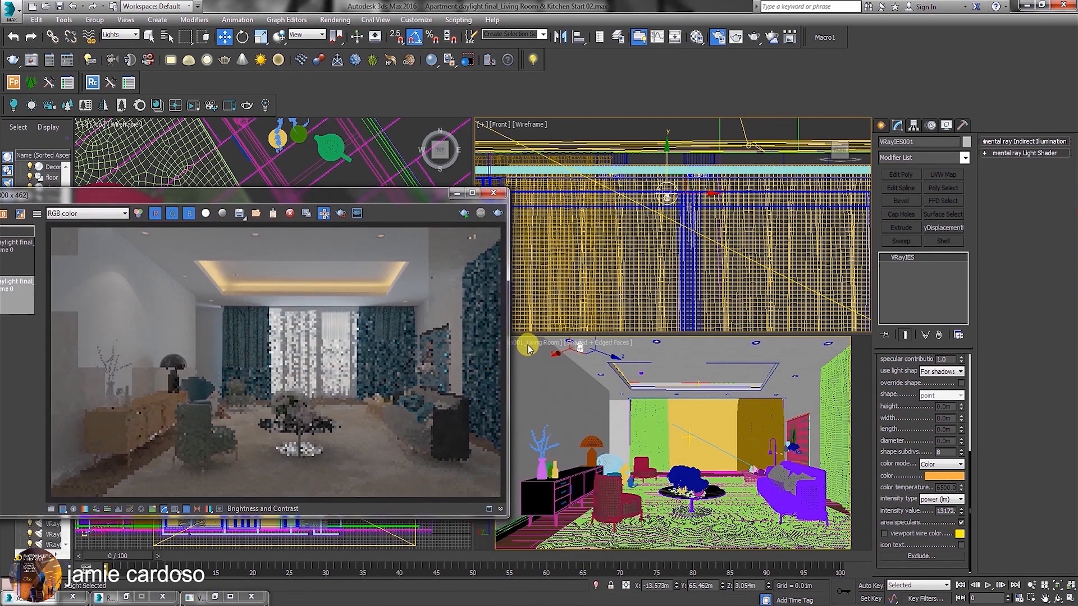
# Test-render the Living Room camera, stop the render, and reduce the VRayIES intensity value to 11172.
pyautogui.click(753, 37)
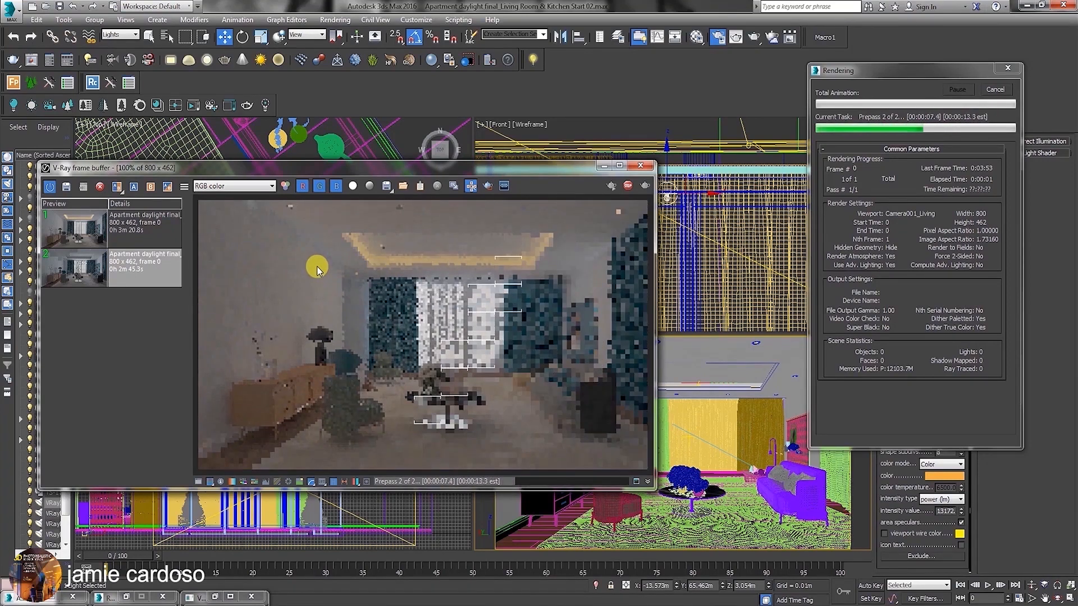
pyautogui.click(996, 88)
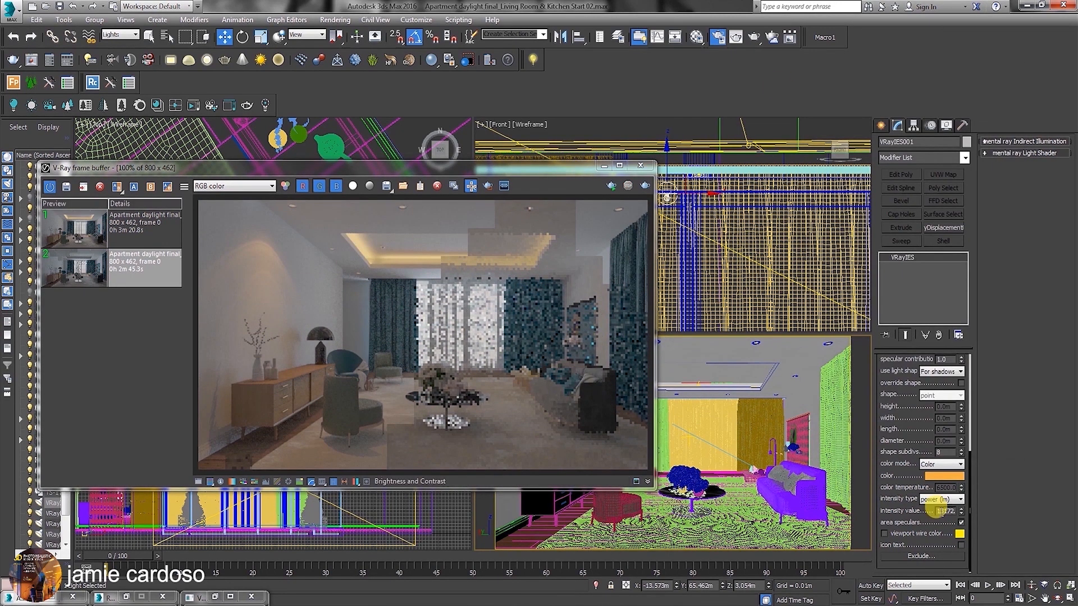
pyautogui.moveTo(936, 511); pyautogui.dragTo(960, 516)
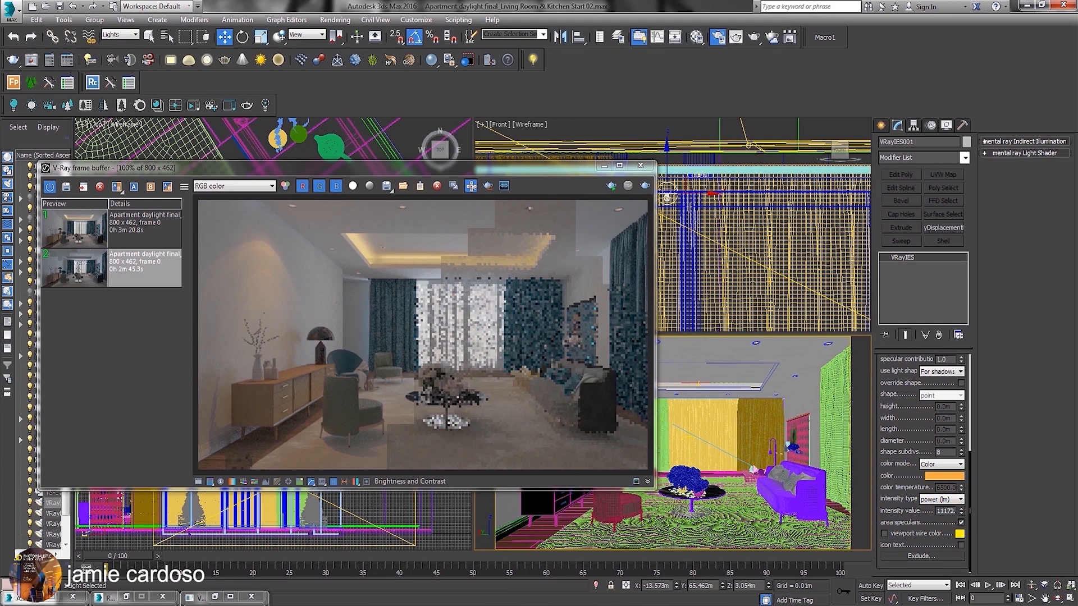
# Clone the VRayIES light in the Top viewport as an instance at the recessed light beside the light-blue armchair.
pyautogui.moveTo(453, 175); pyautogui.dragTo(508, 381)
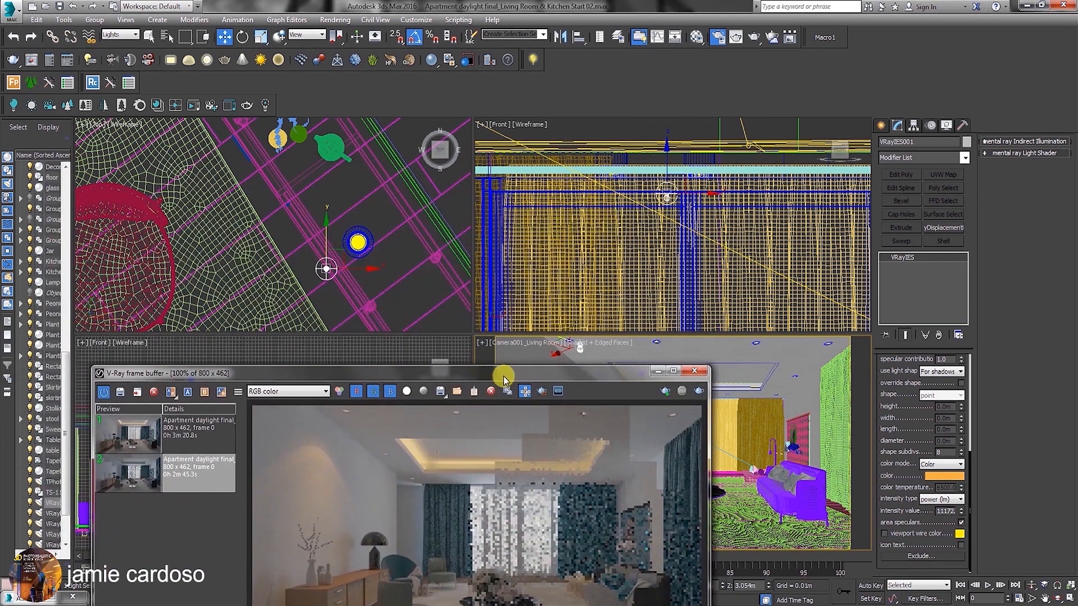
pyautogui.scroll(2, 314, 241)
pyautogui.scroll(-5, 305, 224)
pyautogui.scroll(1, 289, 188)
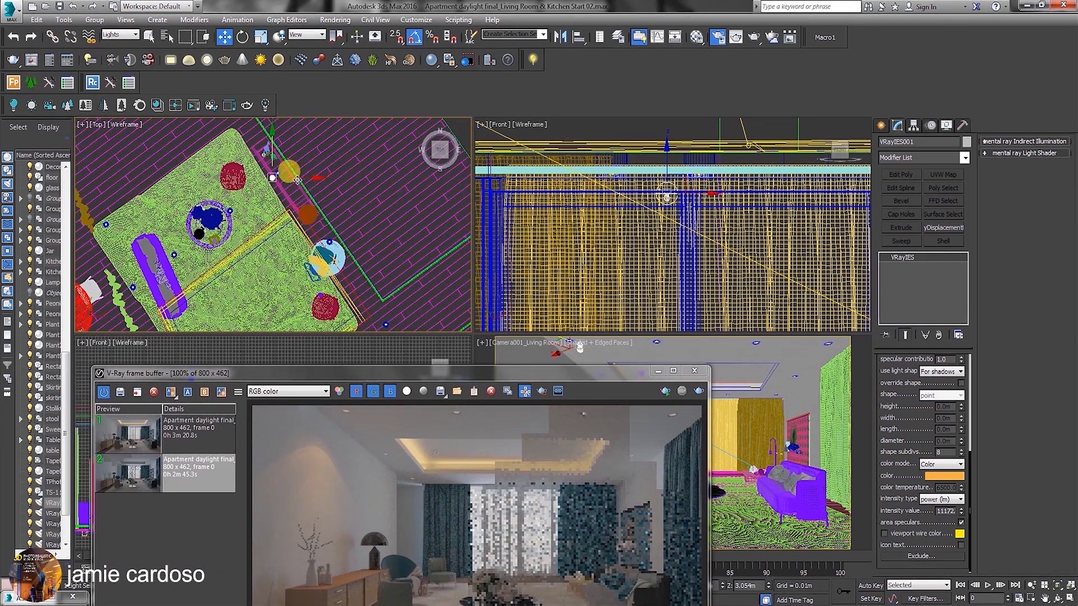
pyautogui.moveTo(292, 162); pyautogui.dragTo(342, 236)
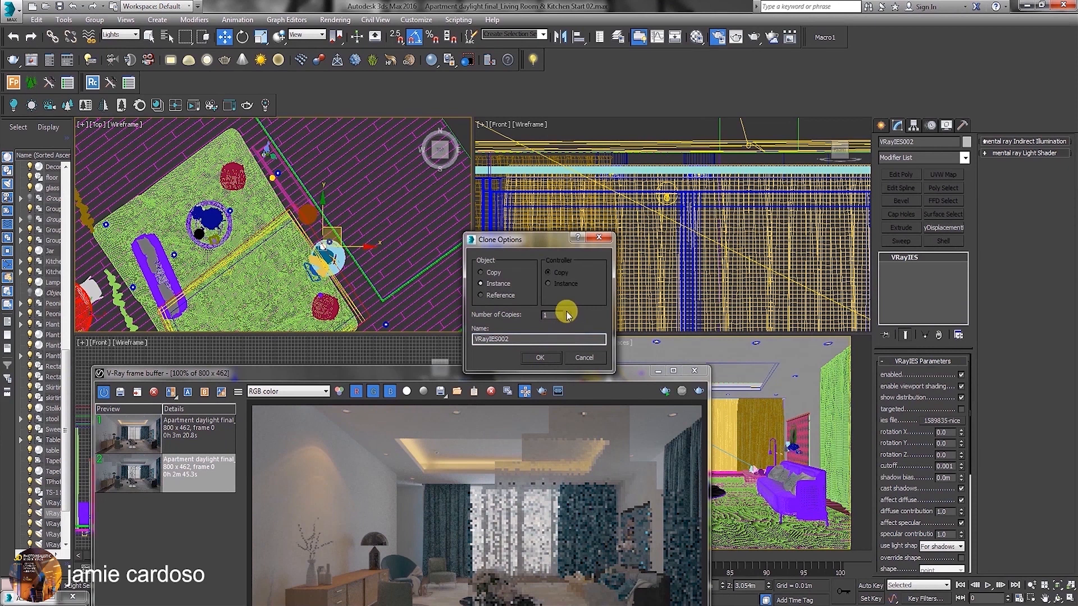
pyautogui.click(544, 358)
# Place further VRayIES instances at the recessed ceiling lights along the living room's curtain end and toward the sofa side.
pyautogui.moveTo(404, 315)
pyautogui.mouseDown(button='middle')
pyautogui.moveTo(398, 258)
pyautogui.moveTo(350, 222)
pyautogui.mouseUp(button='middle')
pyautogui.keyDown('shift'); pyautogui.moveTo(352, 219); pyautogui.dragTo(289, 269); pyautogui.keyUp('shift')
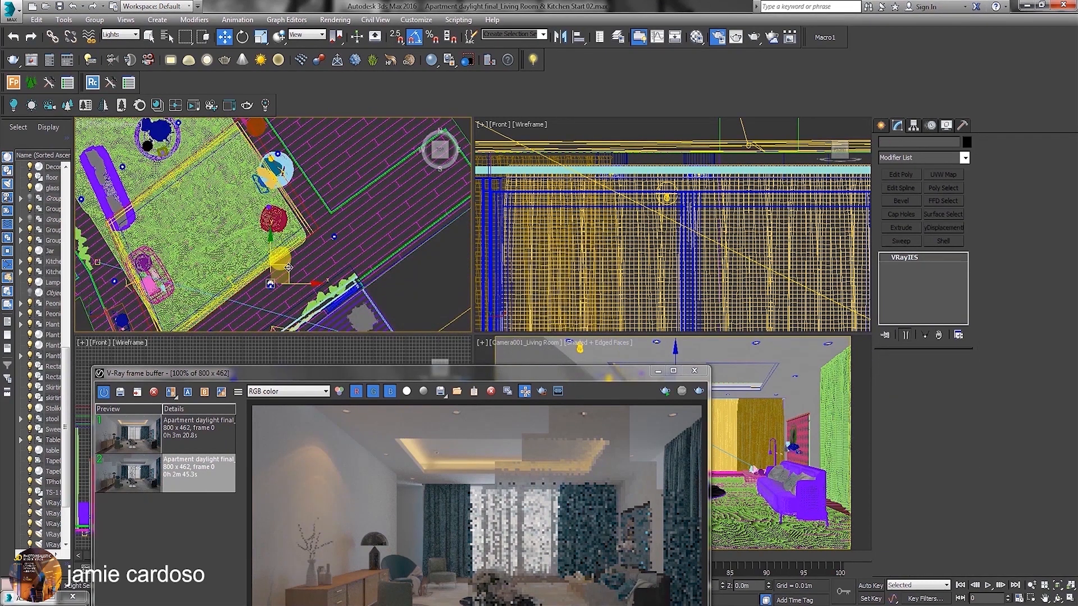
pyautogui.click(551, 357)
pyautogui.moveTo(243, 316); pyautogui.dragTo(363, 223, button='middle')
pyautogui.keyDown('shift'); pyautogui.moveTo(341, 229); pyautogui.dragTo(285, 272); pyautogui.keyUp('shift')
pyautogui.click(540, 361)
pyautogui.moveTo(238, 258); pyautogui.dragTo(281, 276, button='middle')
pyautogui.keyDown('shift'); pyautogui.moveTo(327, 293); pyautogui.dragTo(286, 196); pyautogui.keyUp('shift')
pyautogui.click(538, 362)
pyautogui.moveTo(247, 214); pyautogui.dragTo(291, 265, button='middle')
pyautogui.keyDown('shift'); pyautogui.moveTo(331, 248); pyautogui.dragTo(298, 167); pyautogui.keyUp('shift')
pyautogui.click(546, 360)
# Add two more VRayIES instances at the recessed lights between the sofa and the coffee table.
pyautogui.moveTo(322, 196)
pyautogui.mouseDown(button='middle')
pyautogui.moveTo(374, 221)
pyautogui.moveTo(386, 214)
pyautogui.mouseUp(button='middle')
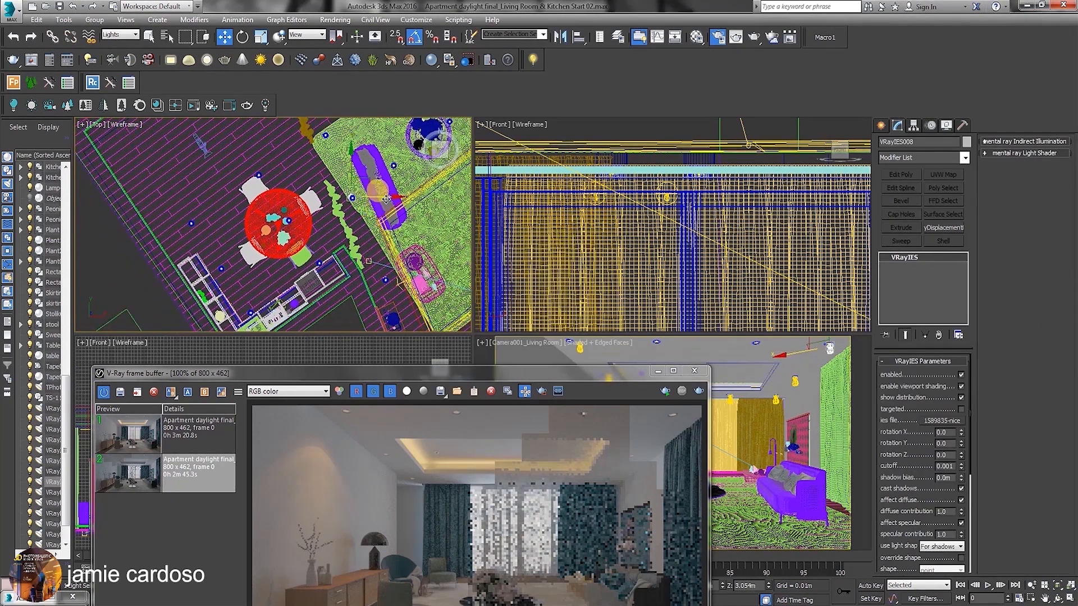
pyautogui.moveTo(360, 164); pyautogui.dragTo(306, 214, button='middle')
pyautogui.keyDown('shift'); pyautogui.moveTo(315, 229); pyautogui.dragTo(353, 200); pyautogui.keyUp('shift')
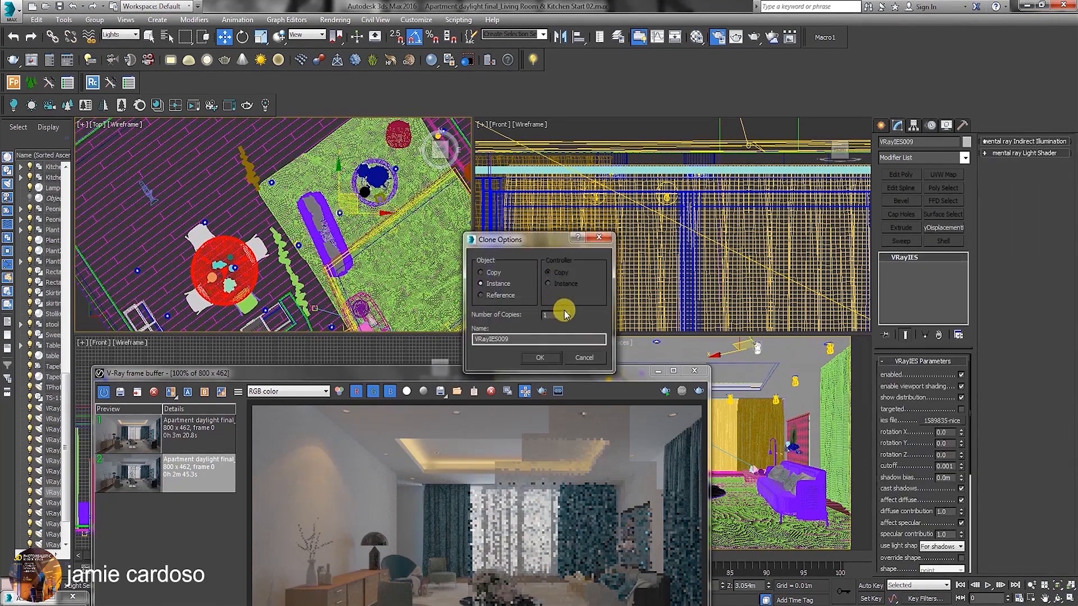
pyautogui.click(554, 358)
pyautogui.moveTo(387, 182); pyautogui.dragTo(381, 205, button='middle')
pyautogui.moveTo(383, 200); pyautogui.dragTo(394, 189)
pyautogui.moveTo(367, 205); pyautogui.dragTo(368, 194, button='middle')
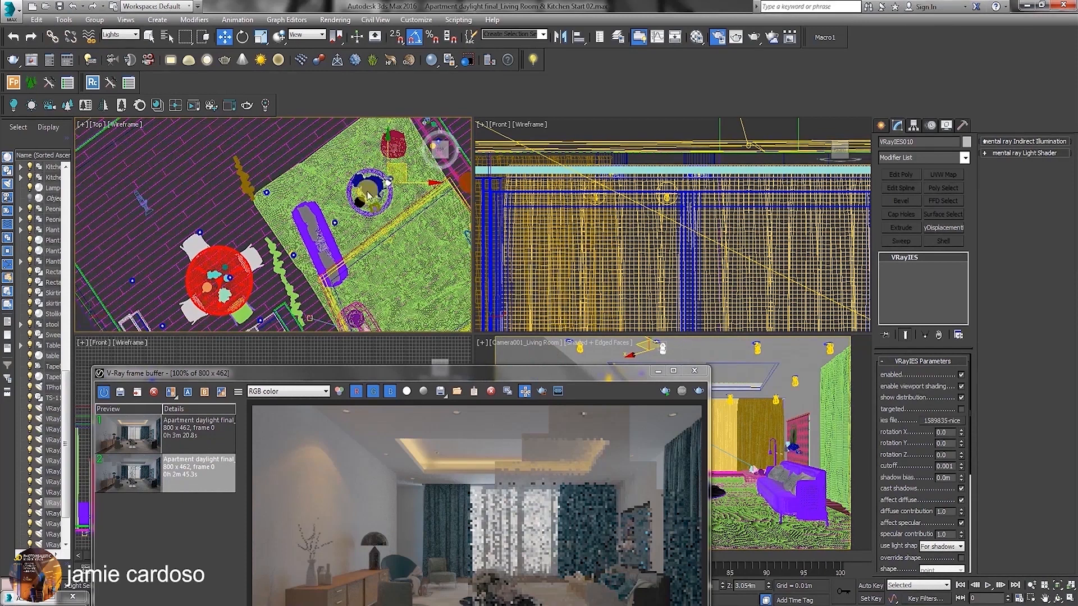
# Distribute six VRayIES instances over the recessed ceiling lights of the dining and kitchen area.
pyautogui.moveTo(404, 165); pyautogui.dragTo(218, 215)
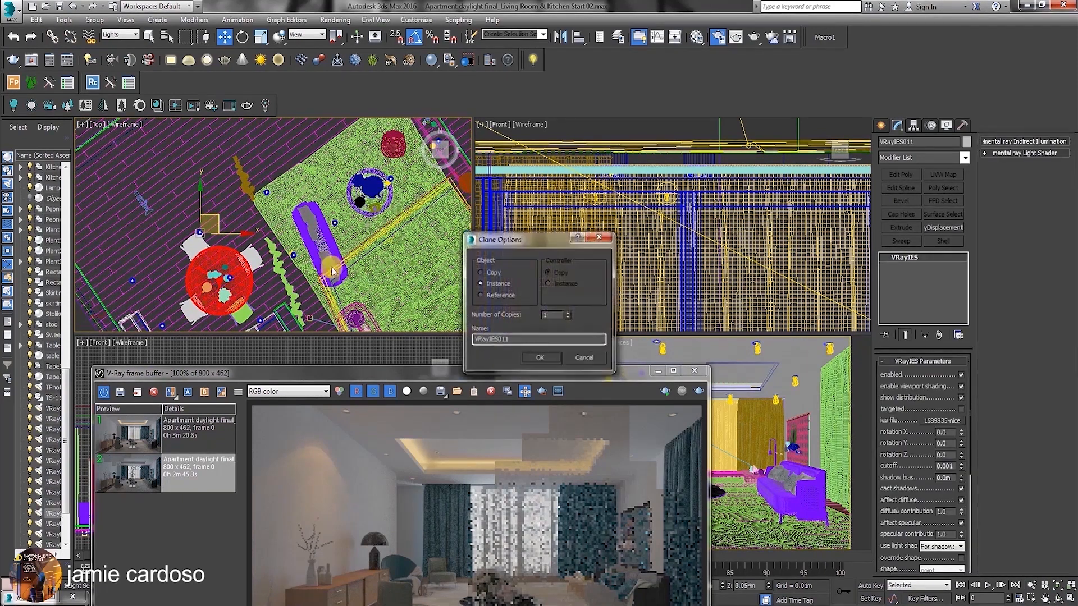
pyautogui.click(540, 357)
pyautogui.moveTo(219, 214); pyautogui.dragTo(271, 171, button='middle')
pyautogui.keyDown('shift'); pyautogui.moveTo(262, 182); pyautogui.dragTo(290, 226); pyautogui.keyUp('shift')
pyautogui.click(546, 359)
pyautogui.moveTo(286, 225); pyautogui.dragTo(291, 188, button='middle')
pyautogui.keyDown('shift'); pyautogui.moveTo(294, 188); pyautogui.dragTo(325, 231); pyautogui.keyUp('shift')
pyautogui.click(541, 358)
pyautogui.moveTo(320, 237); pyautogui.dragTo(321, 230, button='middle')
pyautogui.scroll(-2, 322, 231)
pyautogui.moveTo(322, 231)
pyautogui.keyDown('shift'); pyautogui.mouseDown()
pyautogui.moveTo(253, 243)
pyautogui.moveTo(270, 228)
pyautogui.moveTo(227, 203)
pyautogui.mouseUp(); pyautogui.keyUp('shift')
pyautogui.click(542, 358)
pyautogui.click(541, 358)
pyautogui.click(539, 359)
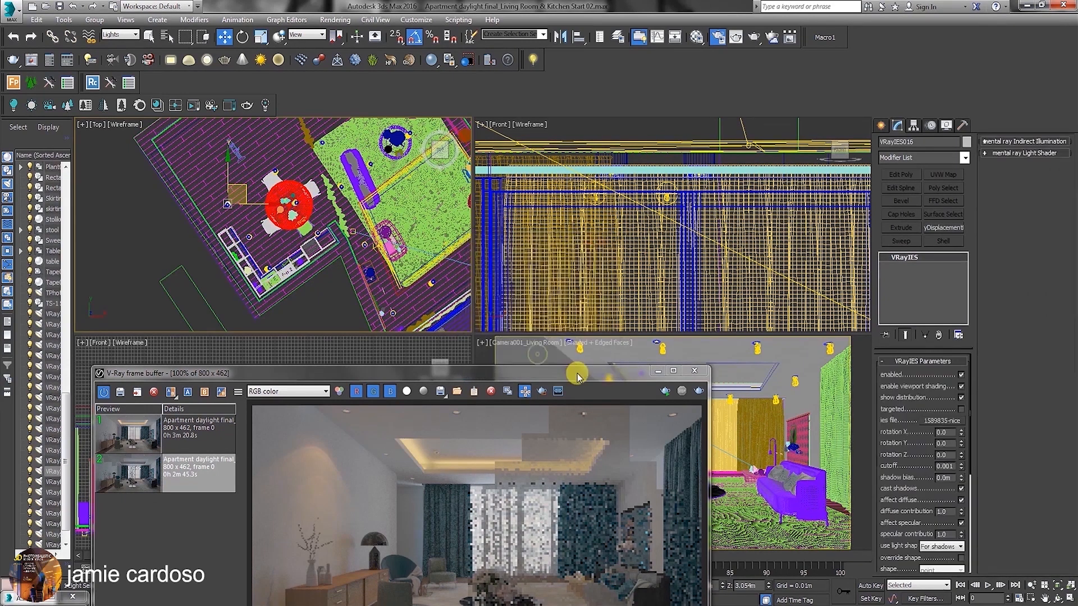
# Switch the camera viewport from the living room to the Camera001_Kitchen view.
pyautogui.moveTo(577, 376); pyautogui.dragTo(406, 352)
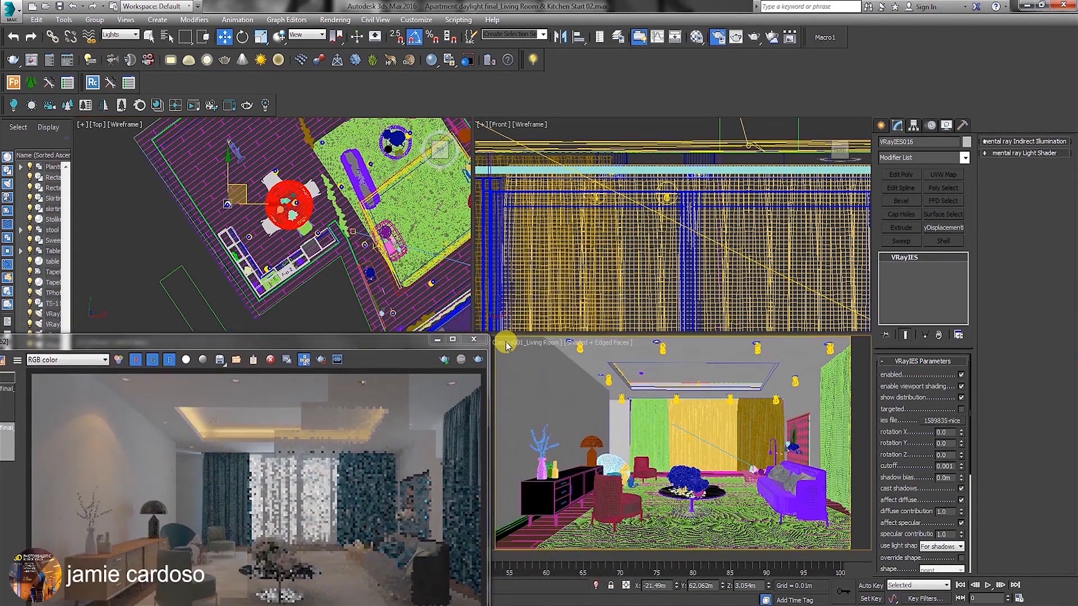
pyautogui.click(510, 343)
pyautogui.click(519, 343)
pyautogui.moveTo(554, 359)
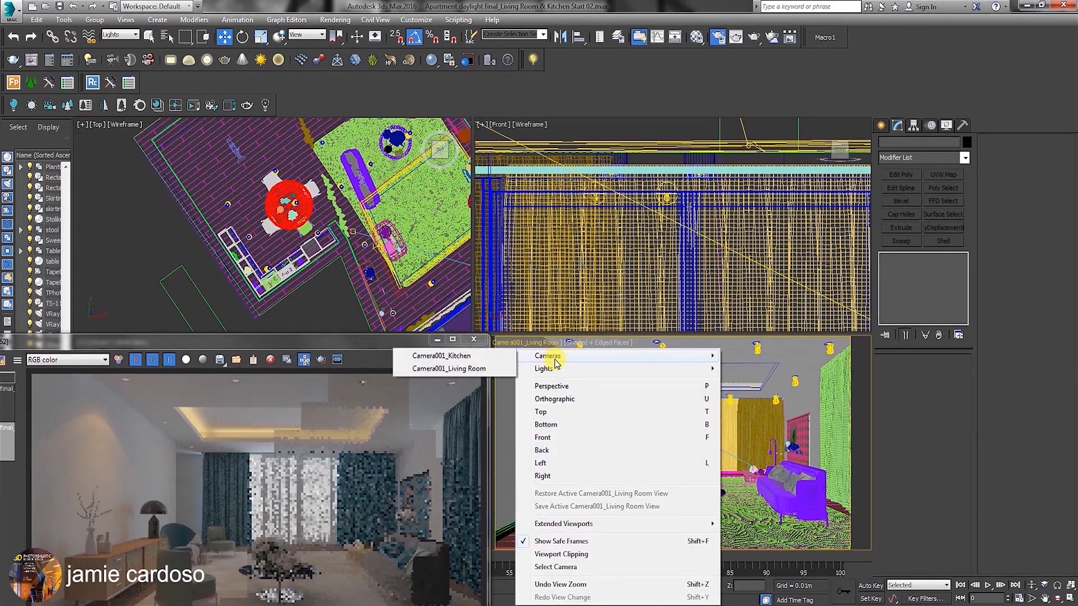
pyautogui.click(432, 355)
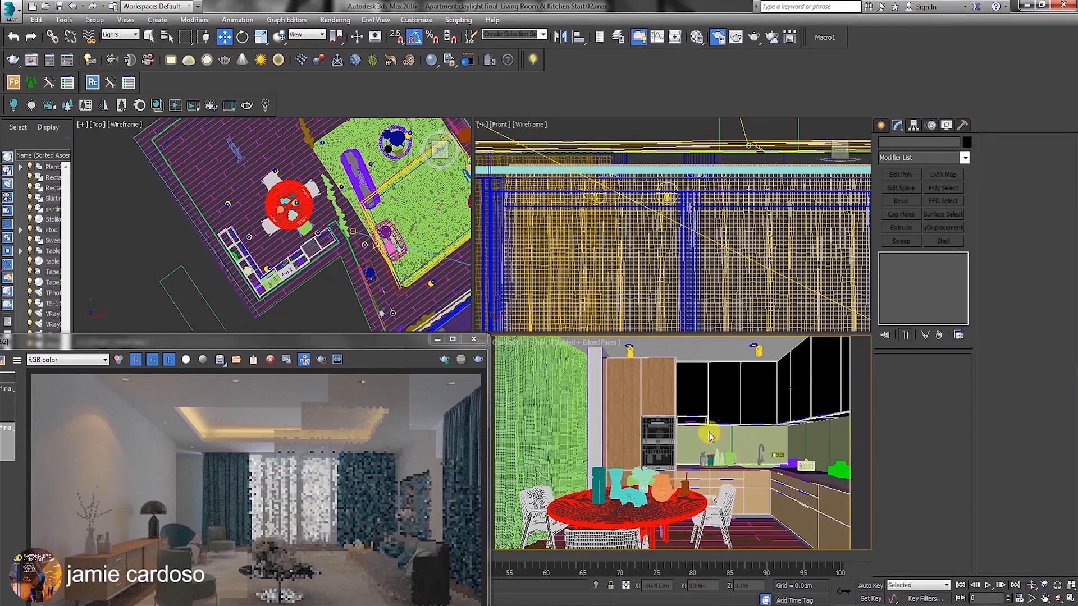
# Clone the ceiling wash VRayLight to the kitchen counter as an instance named VRayLight_Kitchen wash001.
pyautogui.moveTo(323, 210); pyautogui.dragTo(308, 226, button='middle')
pyautogui.click(431, 266)
pyautogui.moveTo(431, 266); pyautogui.dragTo(386, 242, button='middle')
pyautogui.keyDown('shift'); pyautogui.moveTo(396, 235); pyautogui.dragTo(239, 253); pyautogui.keyUp('shift')
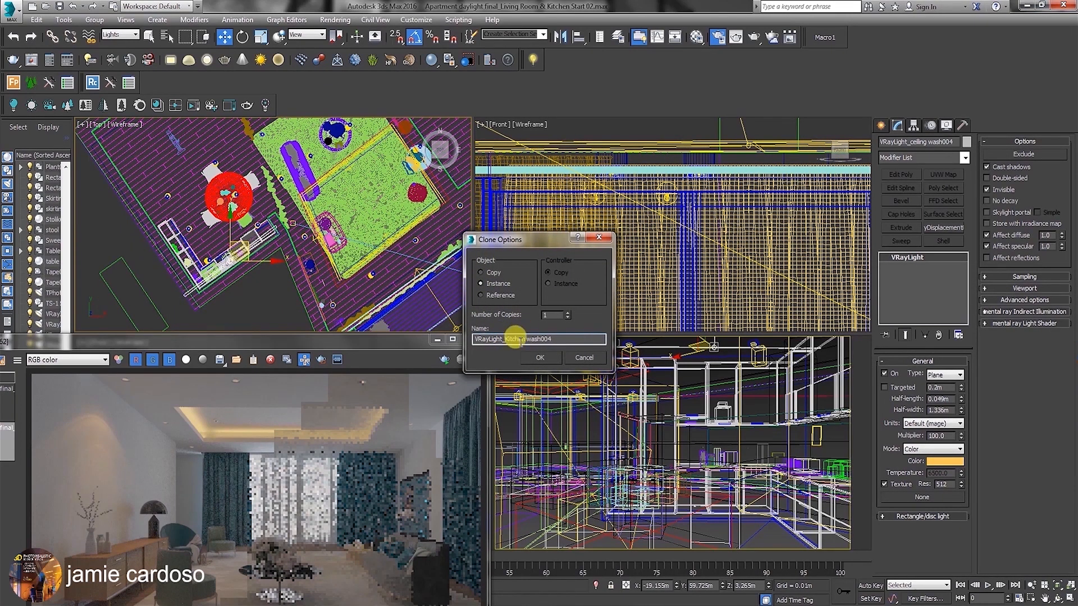
pyautogui.press('Return')
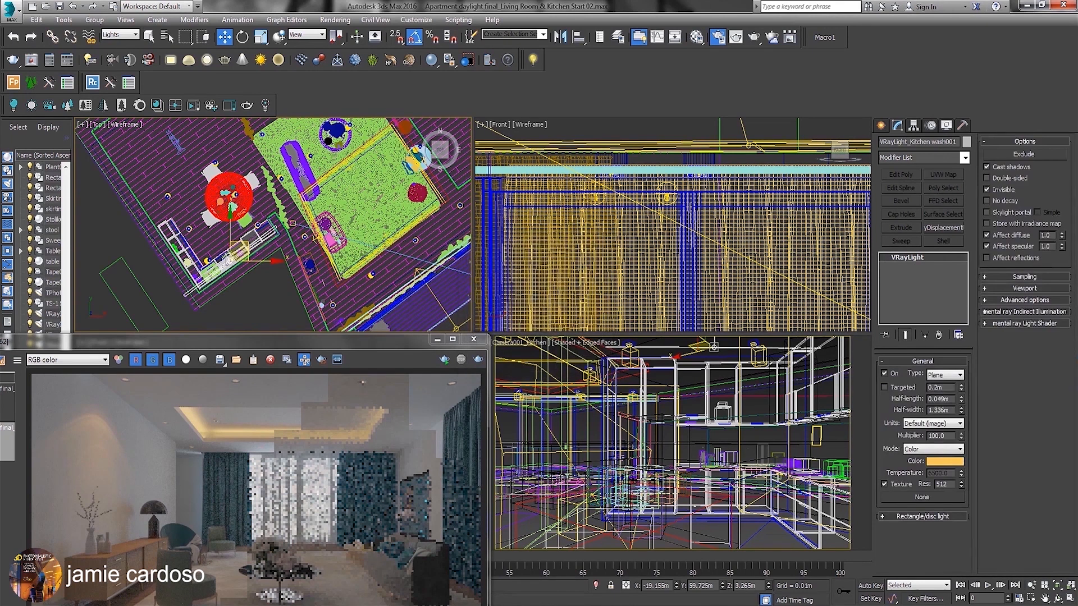
# Move the cloned kitchen wash light to the kitchen's corner counters and lower it from the ceiling to below the wall cabinets.
pyautogui.moveTo(217, 236); pyautogui.dragTo(274, 221, button='middle')
pyautogui.scroll(3, 279, 226)
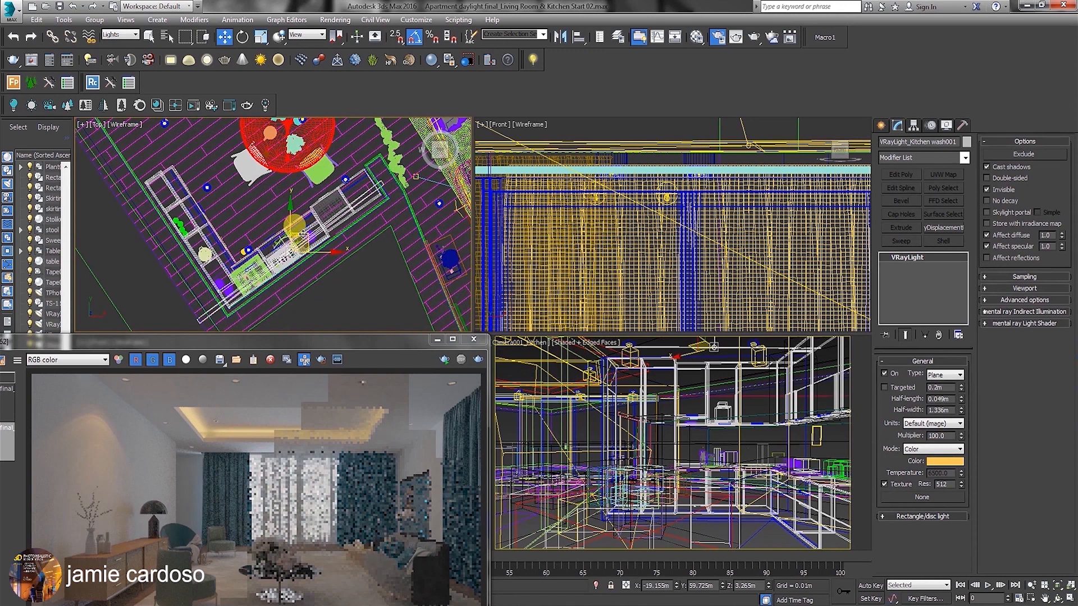
pyautogui.moveTo(304, 234); pyautogui.dragTo(239, 213)
pyautogui.rightClick(712, 257)
pyautogui.scroll(-6, 712, 257)
pyautogui.moveTo(645, 224); pyautogui.dragTo(669, 223, button='middle')
pyautogui.moveTo(589, 173); pyautogui.dragTo(583, 235)
# Rotate the kitchen wash light in the Local coordinate system until it runs parallel to the shorter cabinet run with the plants.
pyautogui.press('e')
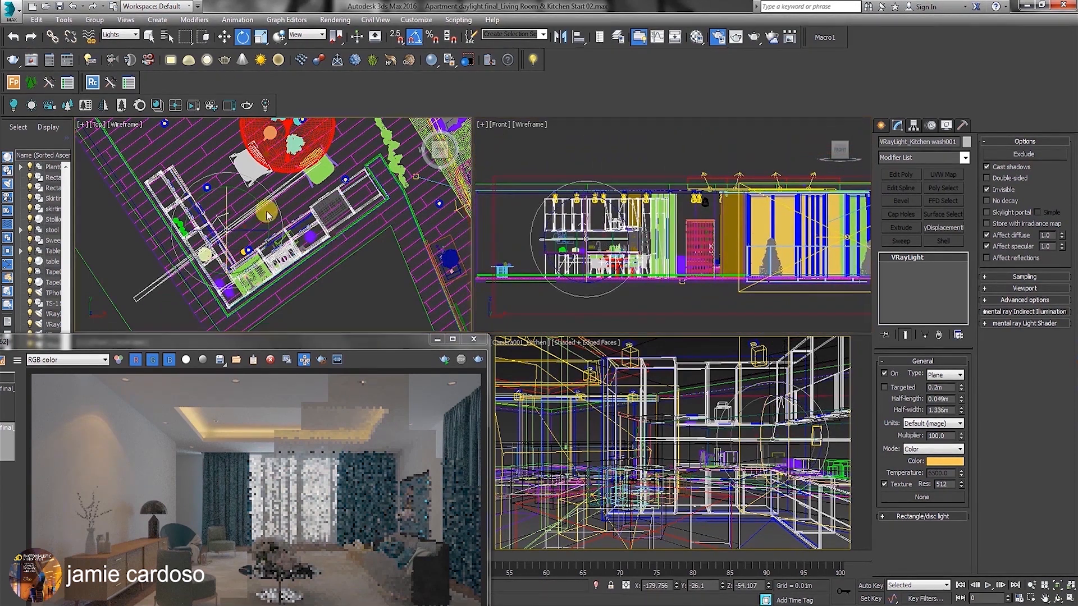
pyautogui.moveTo(276, 220); pyautogui.dragTo(273, 232, button='middle')
pyautogui.click(307, 35)
pyautogui.click(306, 74)
pyautogui.moveTo(238, 264); pyautogui.dragTo(193, 272)
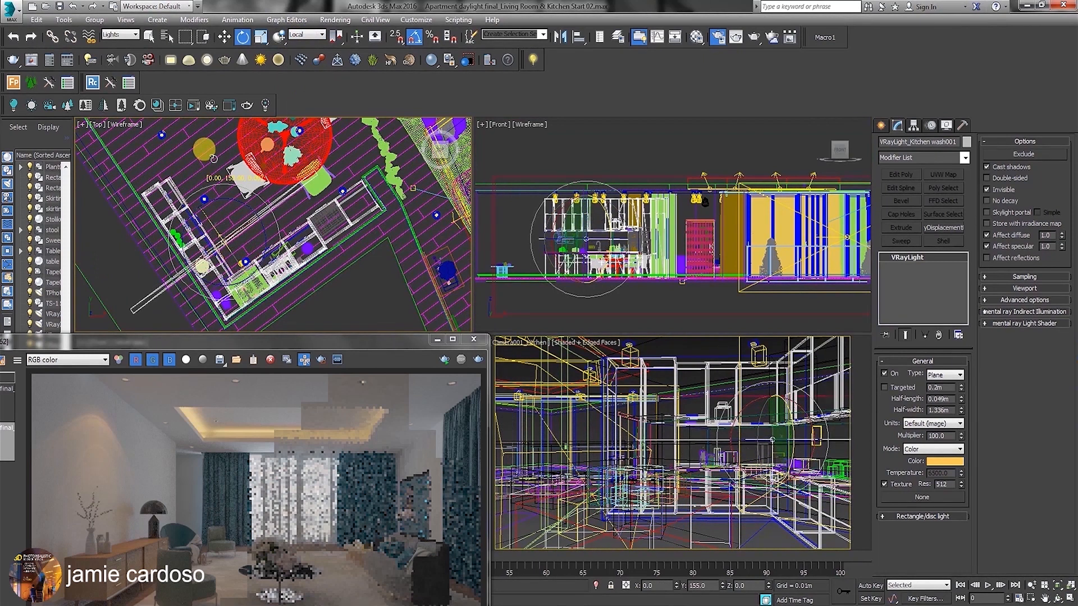
pyautogui.moveTo(257, 214); pyautogui.dragTo(292, 258)
pyautogui.hotkey('ctrl', 'z')
pyautogui.moveTo(259, 215); pyautogui.dragTo(285, 247)
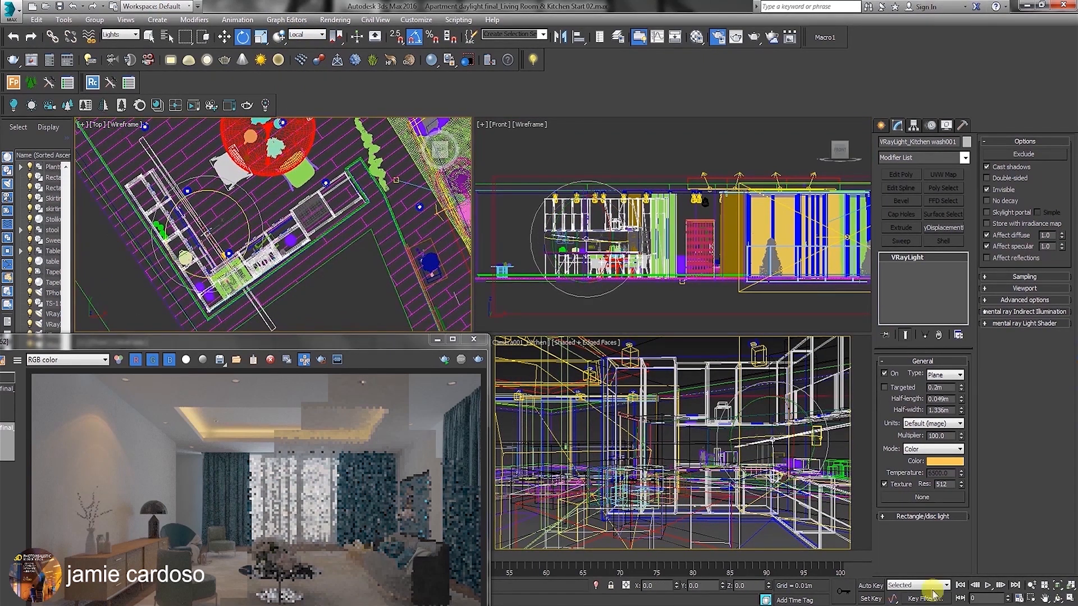
# Scale the kitchen wash light along its local Y axis to about 75% to shorten it towards the cabinet run's length.
pyautogui.click(1070, 599)
pyautogui.moveTo(323, 304); pyautogui.dragTo(488, 230, button='middle')
pyautogui.press('w')
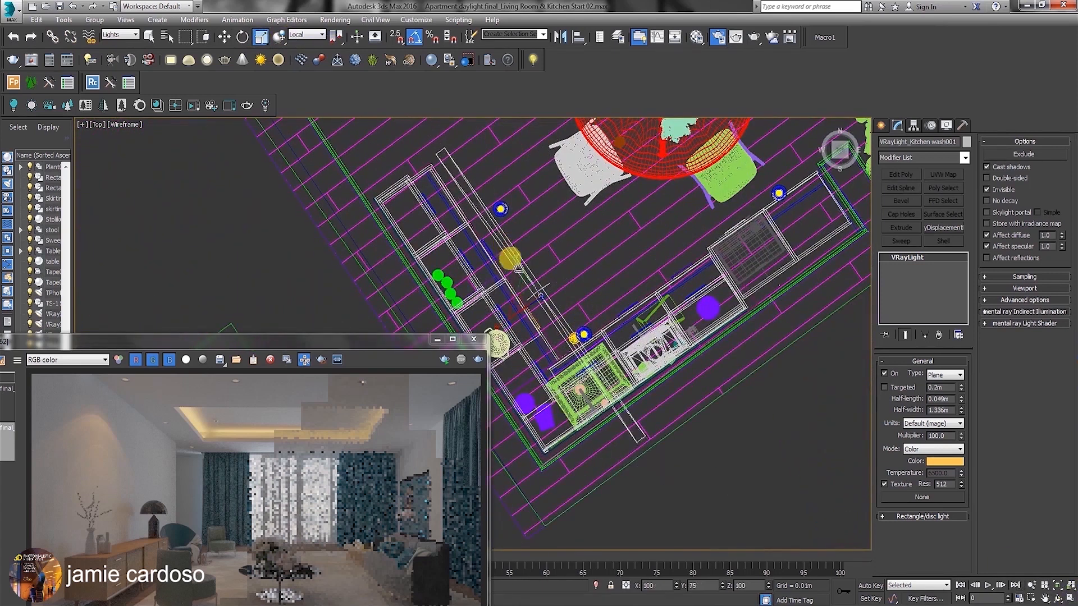
pyautogui.scroll(-3, 563, 305)
pyautogui.hotkey('alt', 'w')
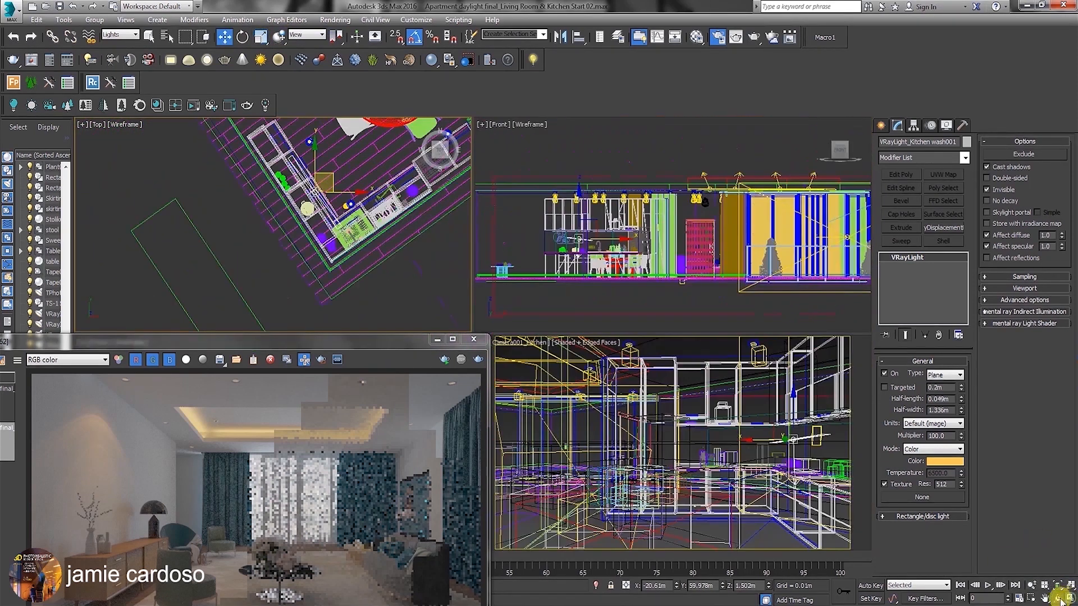
# Raise the kitchen wash light to the underside of the wall cabinets and align it along the shorter cabinet run.
pyautogui.rightClick(644, 380)
pyautogui.click(1070, 597)
pyautogui.moveTo(711, 299)
pyautogui.mouseDown()
pyautogui.moveTo(711, 267)
pyautogui.moveTo(693, 291)
pyautogui.moveTo(709, 292)
pyautogui.mouseUp()
pyautogui.click(1069, 597)
pyautogui.scroll(5, 304, 189)
pyautogui.moveTo(309, 205); pyautogui.dragTo(329, 217)
pyautogui.scroll(-3, 329, 217)
pyautogui.moveTo(329, 217); pyautogui.dragTo(242, 226, button='middle')
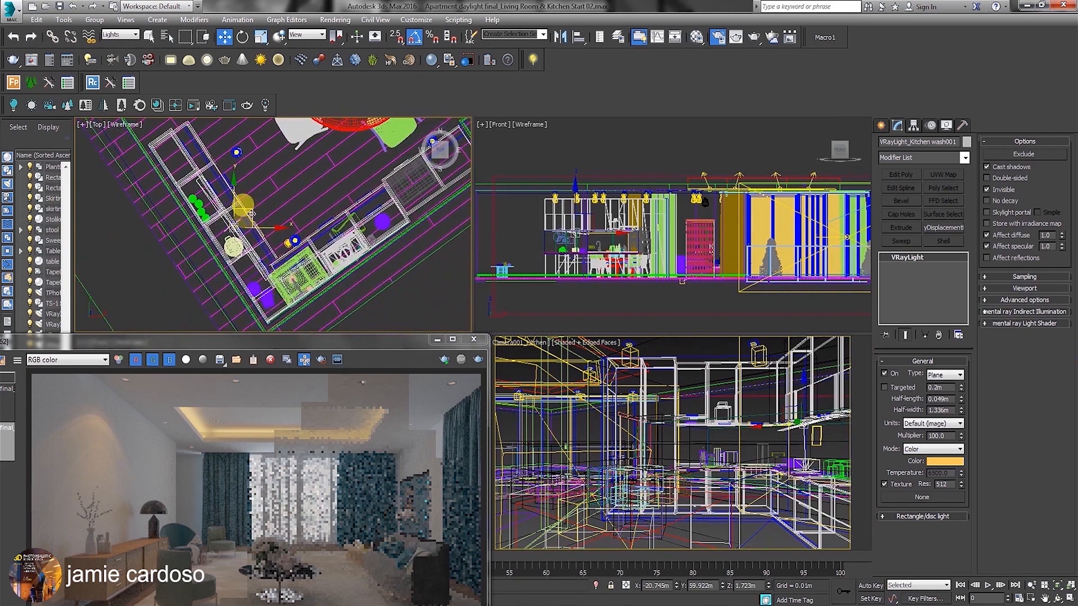
# Clone the kitchen wash light to the longer counter run with the sink and rotate the copy parallel to that run.
pyautogui.moveTo(248, 217)
pyautogui.keyDown('shift'); pyautogui.mouseDown()
pyautogui.moveTo(371, 206)
pyautogui.moveTo(429, 179)
pyautogui.mouseUp(); pyautogui.keyUp('shift')
pyautogui.click(547, 360)
pyautogui.rightClick(379, 207)
pyautogui.click(388, 224)
pyautogui.moveTo(410, 176); pyautogui.dragTo(427, 215)
pyautogui.moveTo(381, 192); pyautogui.dragTo(311, 201, button='middle')
# Scale the second kitchen wash light and position it along the cabinets of the longer counter run.
pyautogui.press('r')
pyautogui.moveTo(293, 194); pyautogui.dragTo(382, 166)
pyautogui.press('w')
pyautogui.press('r')
pyautogui.rightClick(338, 193)
pyautogui.click(349, 203)
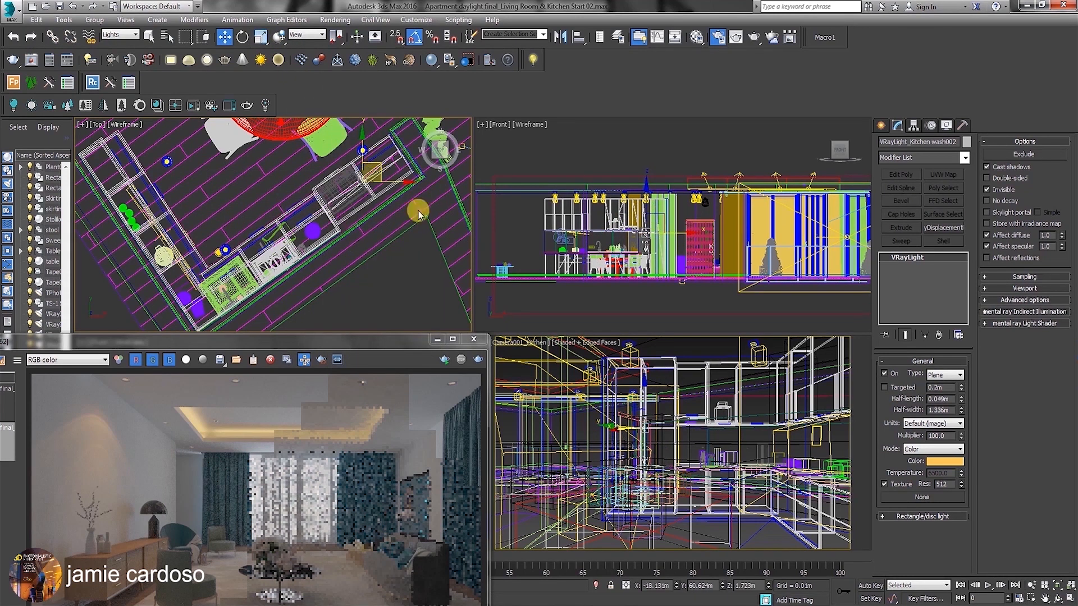
# Switch the camera viewport from the kitchen to the Camera001_Living Room view.
pyautogui.click(515, 343)
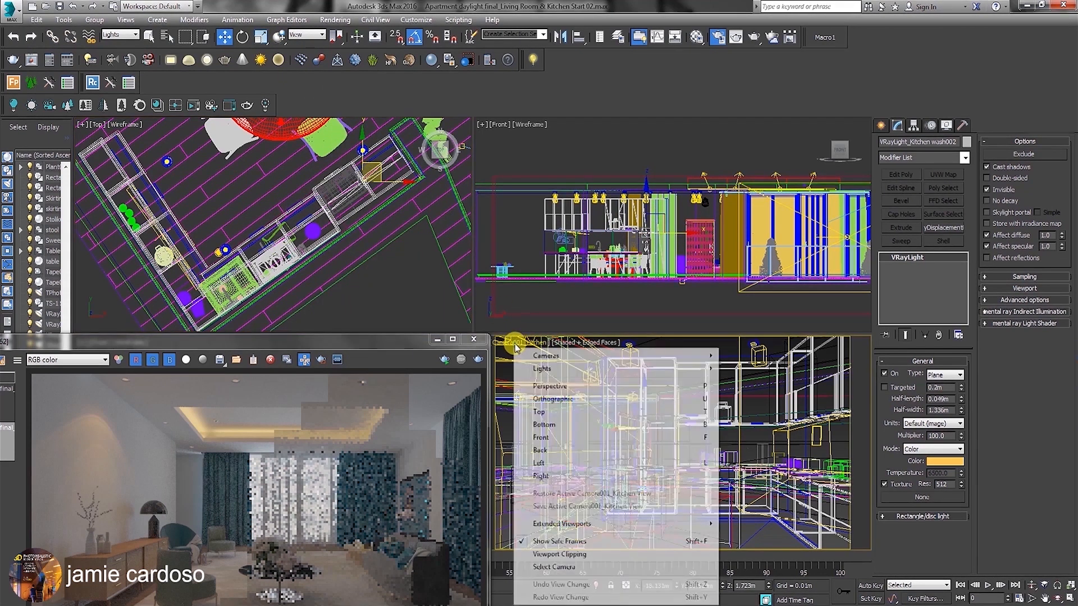
pyautogui.moveTo(548, 360)
pyautogui.click(456, 375)
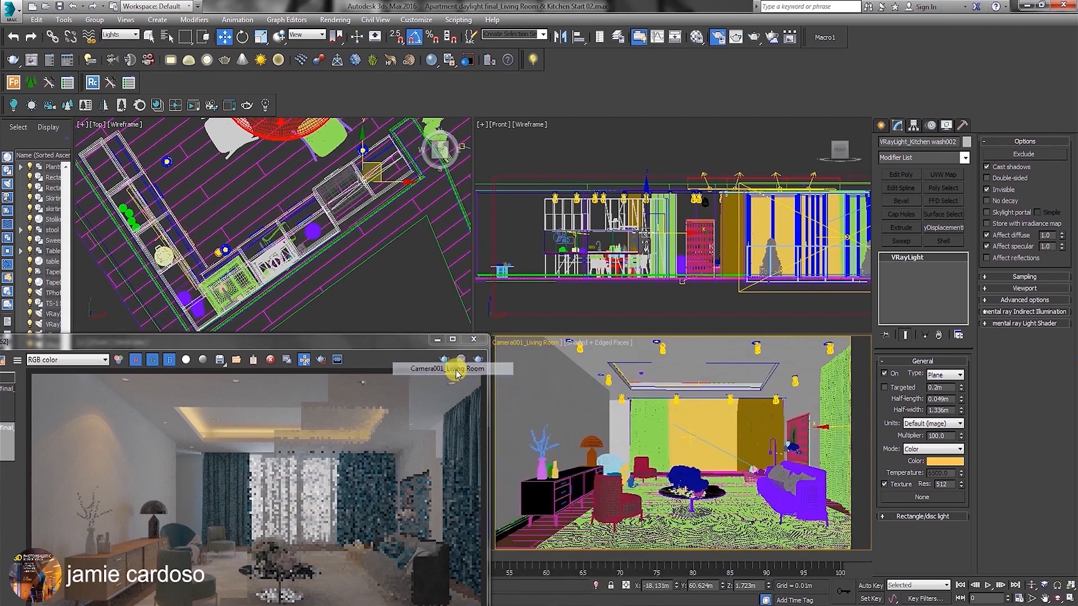
# Test-render the living room camera view and inspect the image in the V-Ray frame buffer.
pyautogui.moveTo(398, 340); pyautogui.dragTo(480, 160)
pyautogui.hotkey('shift', 'q')
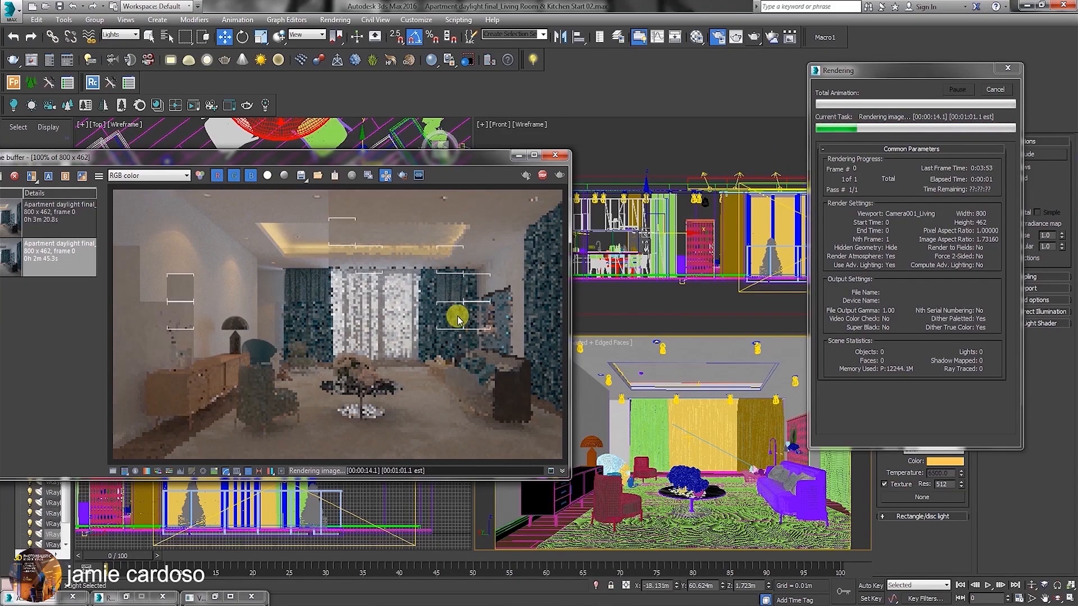
pyautogui.moveTo(236, 158); pyautogui.dragTo(300, 146)
pyautogui.scroll(1, 223, 238)
pyautogui.scroll(-1, 224, 238)
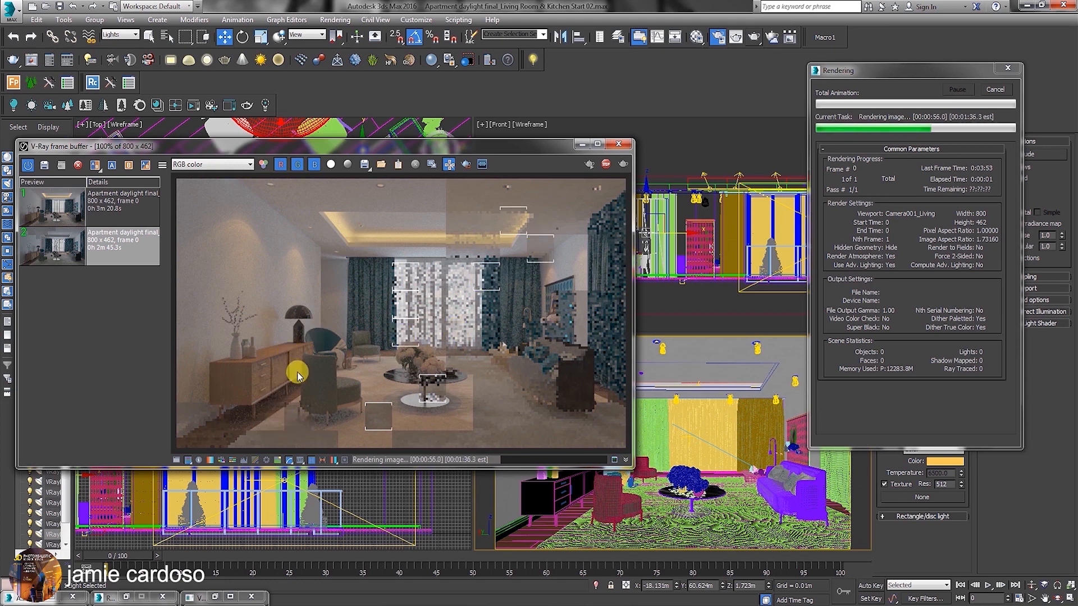
pyautogui.scroll(2, 213, 248)
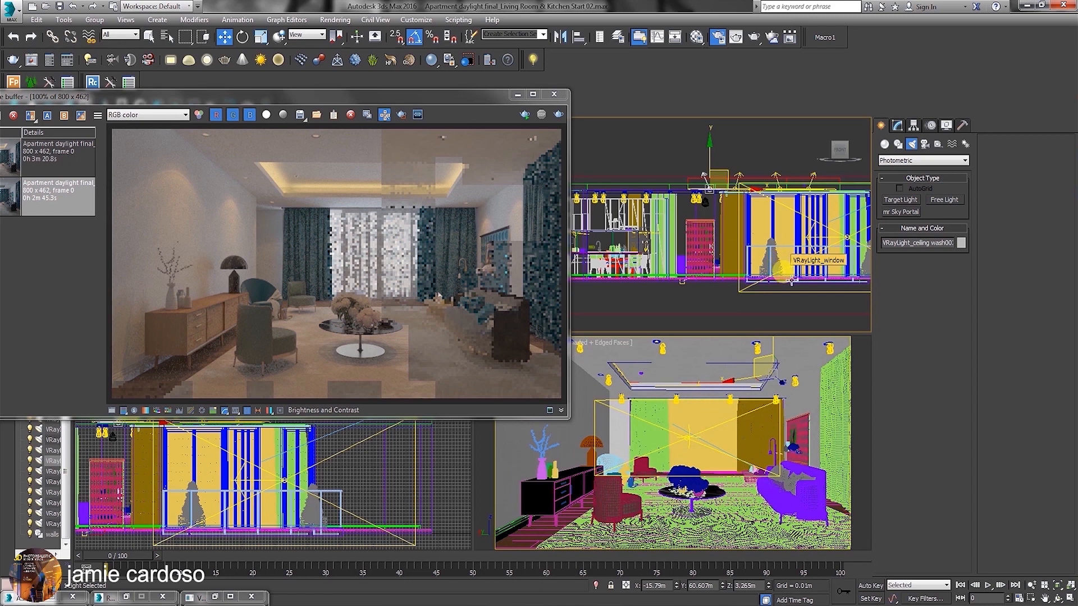
# Add a MultiMatteElement to the render elements in the V-Ray render setup.
pyautogui.click(719, 37)
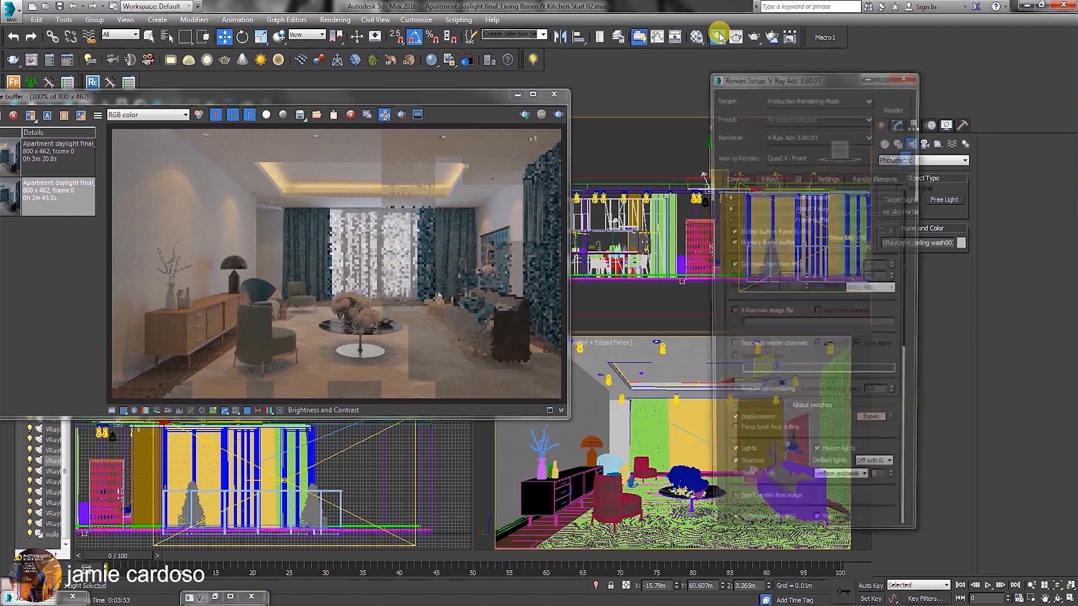
pyautogui.click(874, 178)
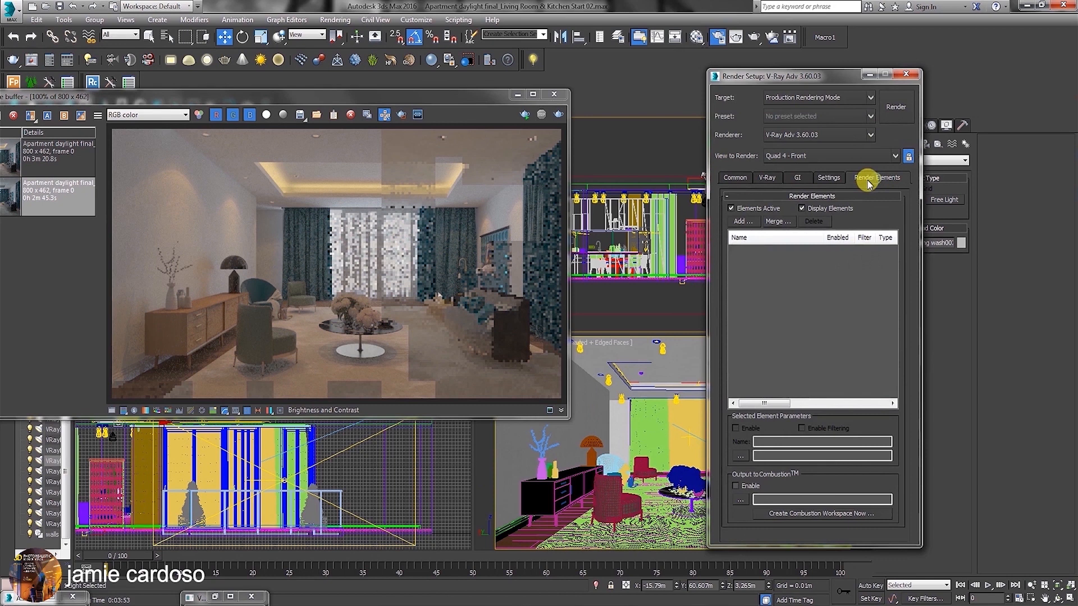
pyautogui.click(744, 223)
pyautogui.click(818, 231)
pyautogui.click(826, 408)
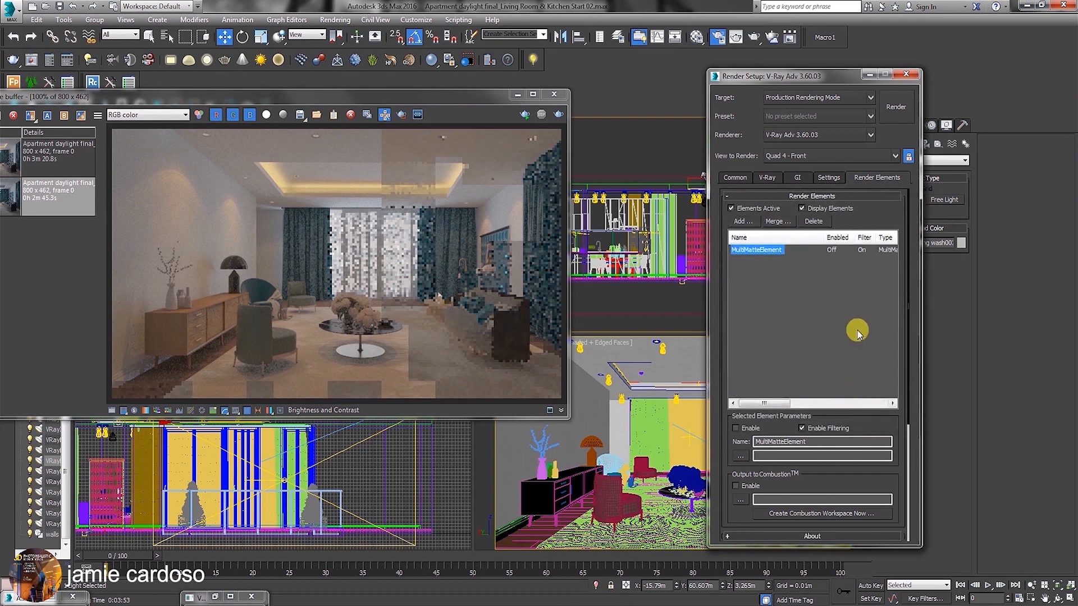
pyautogui.moveTo(780, 77); pyautogui.dragTo(807, 80)
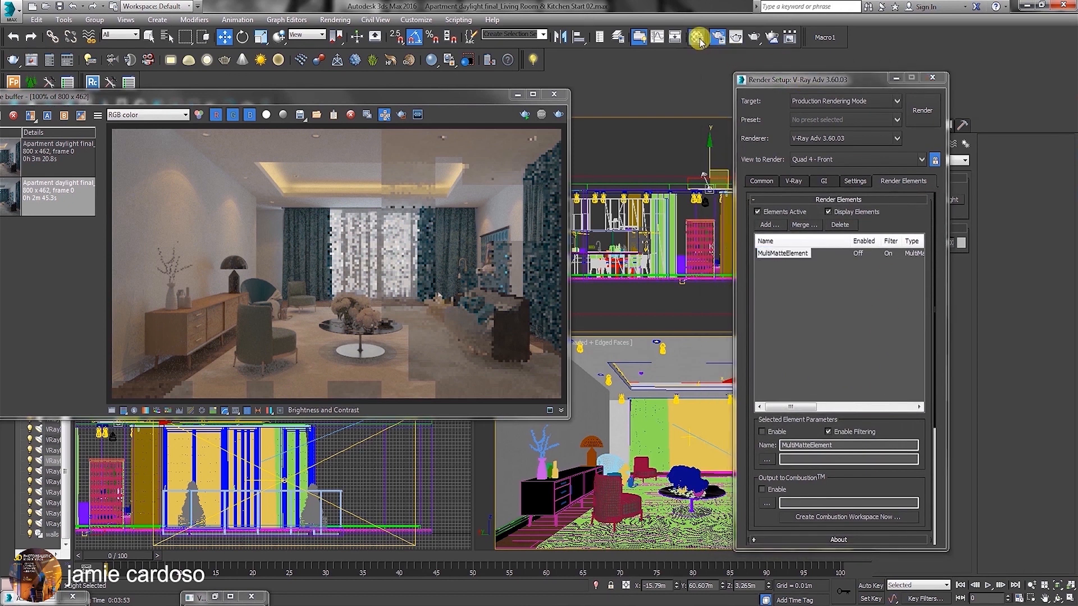
# Select the pill_stripe_4 material in the Material Editor and look through its available material ID channels.
pyautogui.click(696, 37)
pyautogui.click(441, 258)
pyautogui.moveTo(550, 353); pyautogui.dragTo(595, 403)
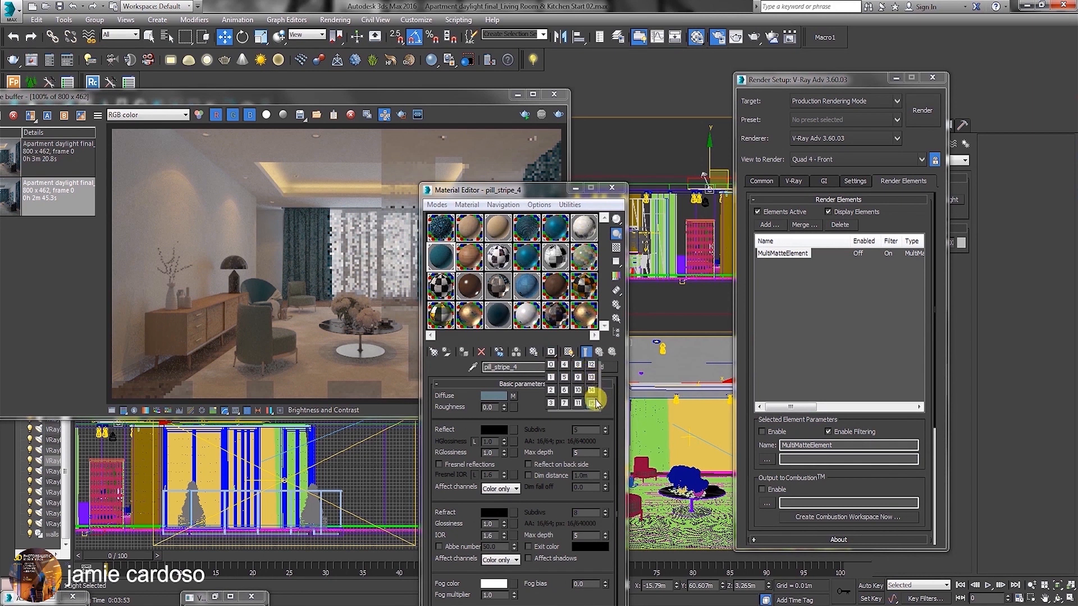
pyautogui.moveTo(595, 403); pyautogui.dragTo(595, 403)
pyautogui.moveTo(561, 190); pyautogui.dragTo(459, 190)
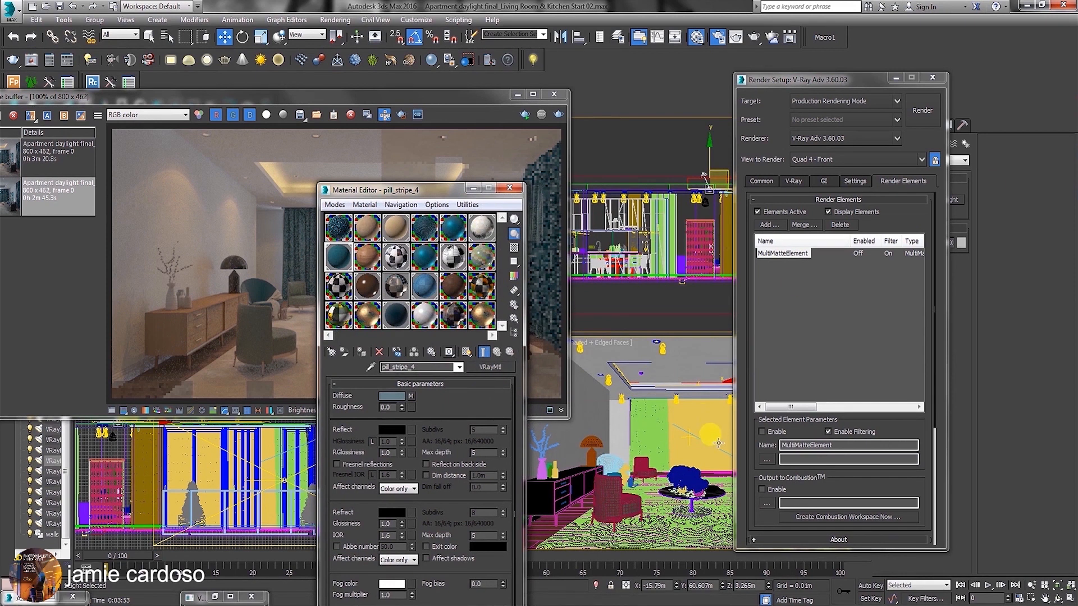
# Inspect the G-Buffer Object ID in the carpet's object properties.
pyautogui.click(594, 528)
pyautogui.rightClick(593, 427)
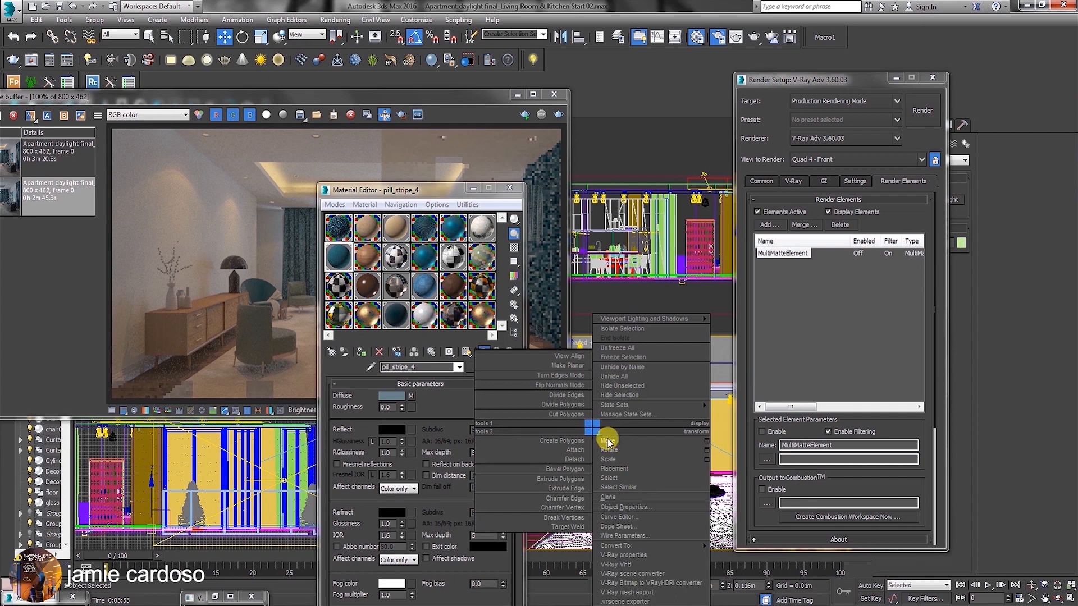
pyautogui.click(624, 507)
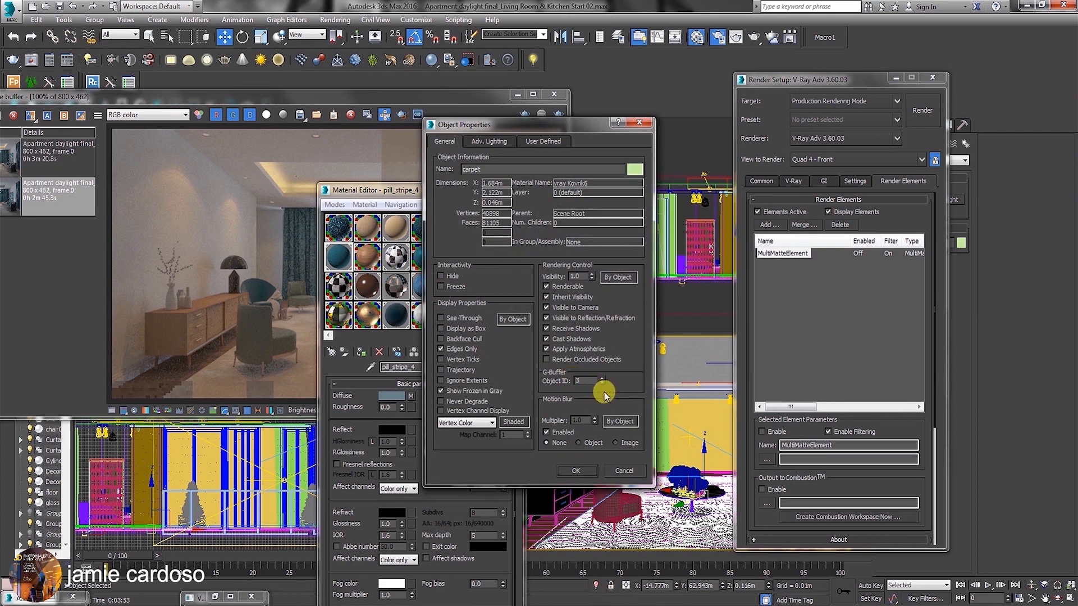
pyautogui.click(627, 472)
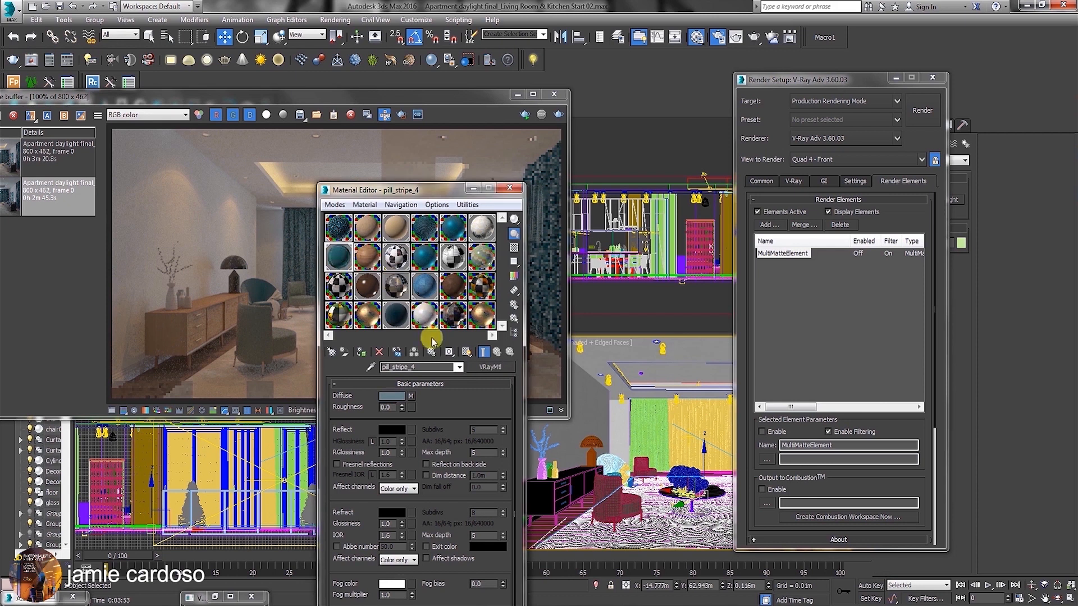
# Set the material ID channel of the pill_stripe_4 material to 1.
pyautogui.moveTo(452, 360); pyautogui.dragTo(451, 377)
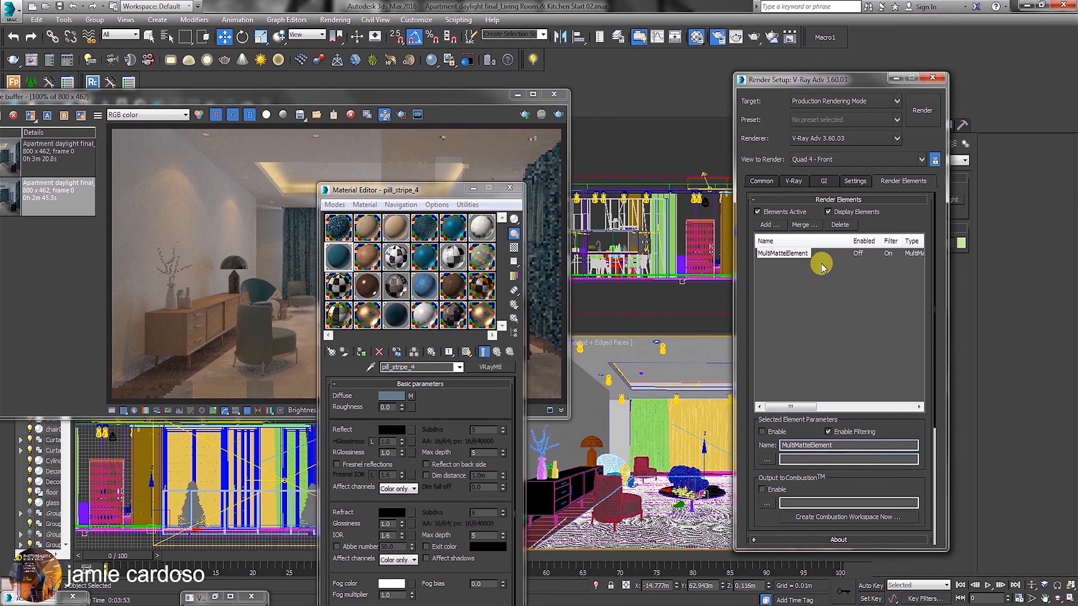
# Rename the MultiMatteElement render element as MultiMatteElement_multisub and bring up its RGB buffer ID parameters.
pyautogui.moveTo(904, 428); pyautogui.dragTo(891, 276)
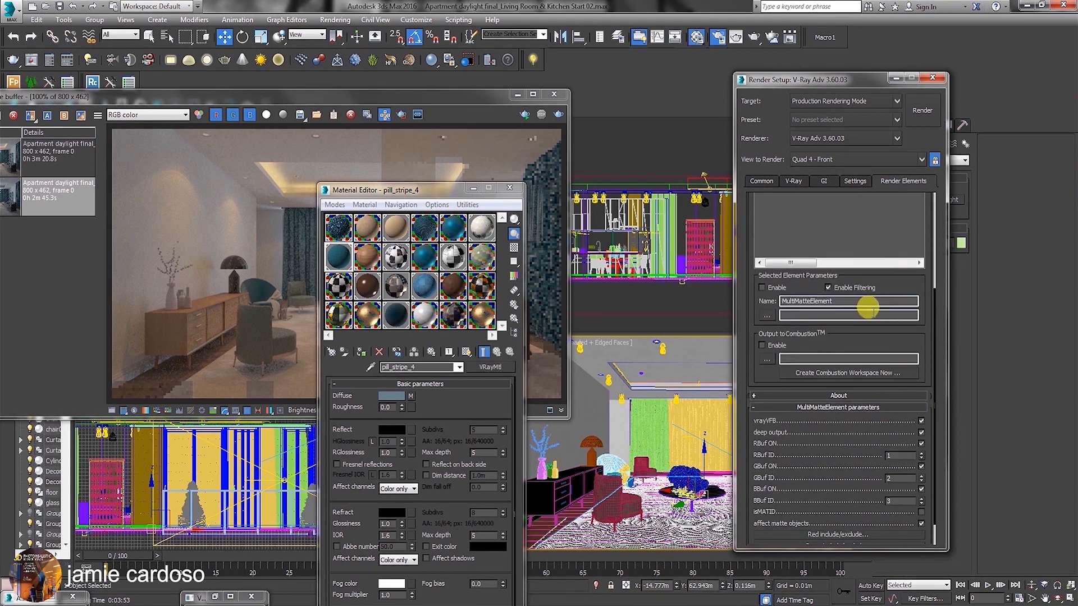
pyautogui.click(839, 304)
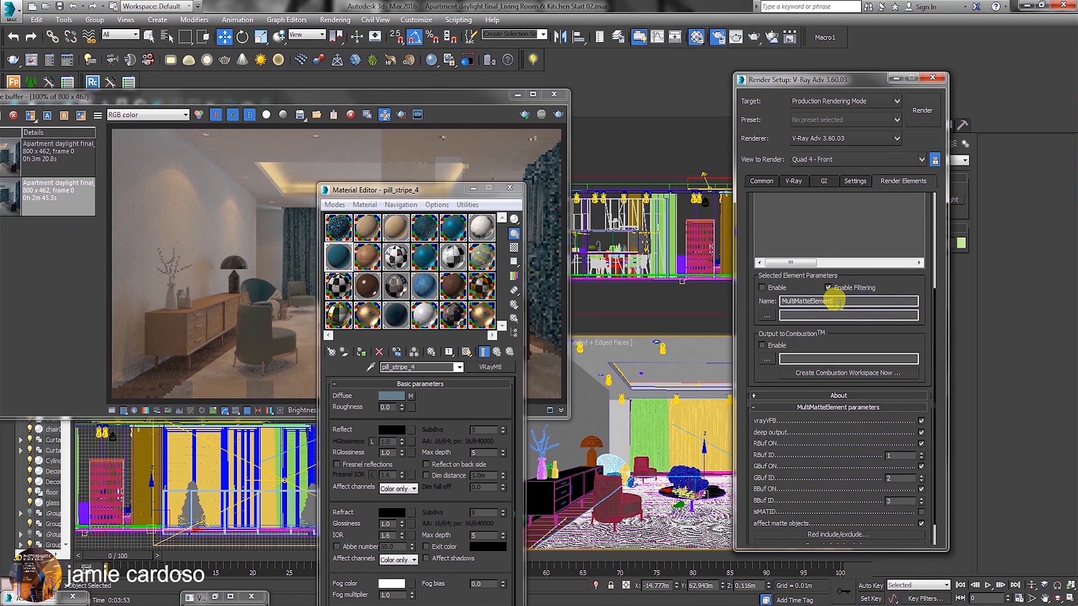
pyautogui.write('_')
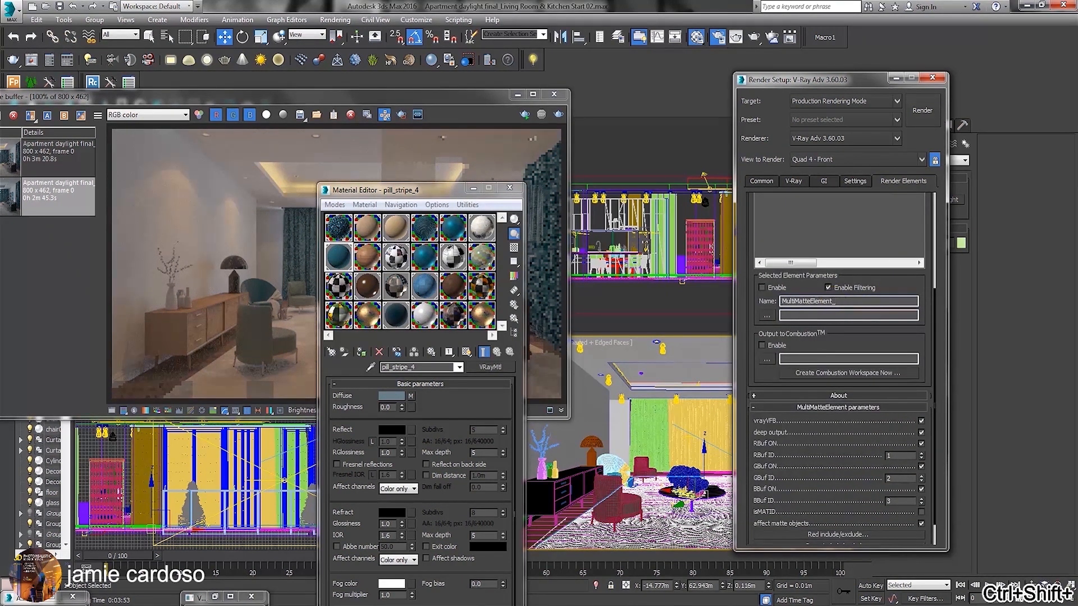
pyautogui.write('mult')
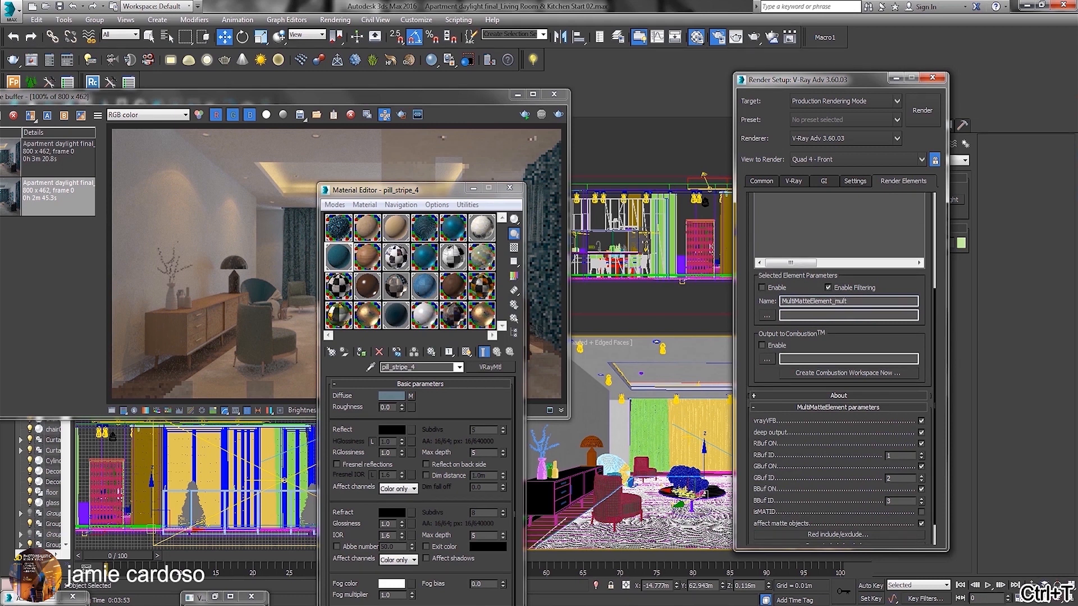
pyautogui.write('isub')
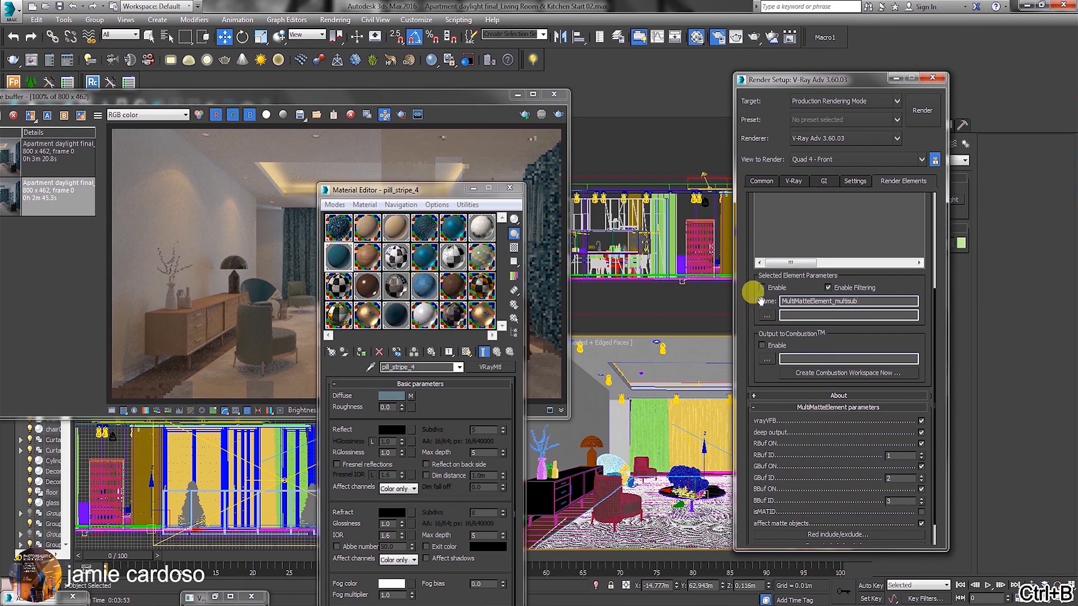
pyautogui.scroll(-1, 837, 290)
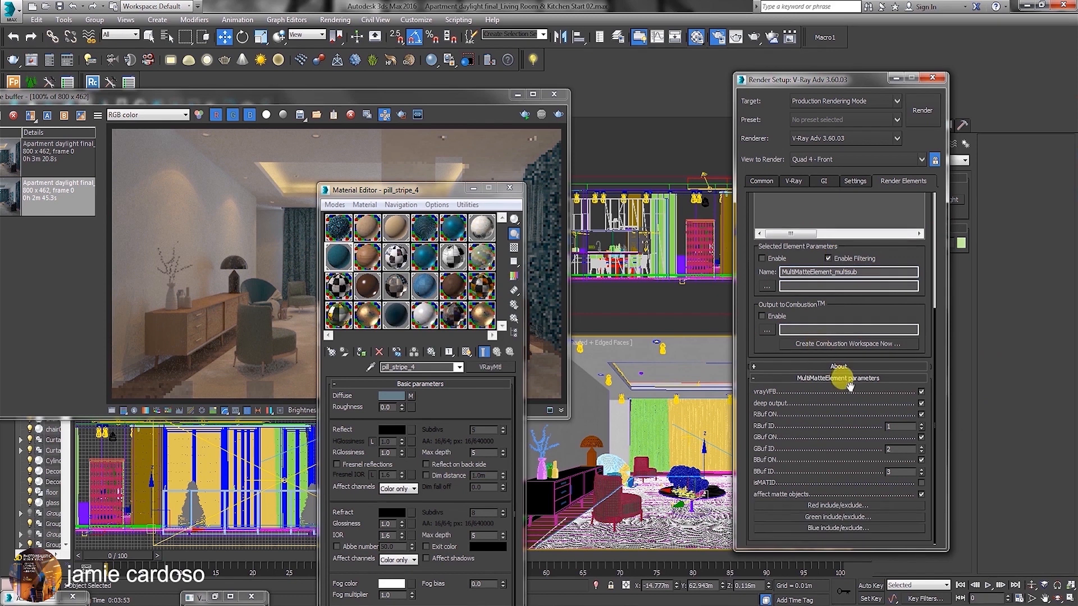
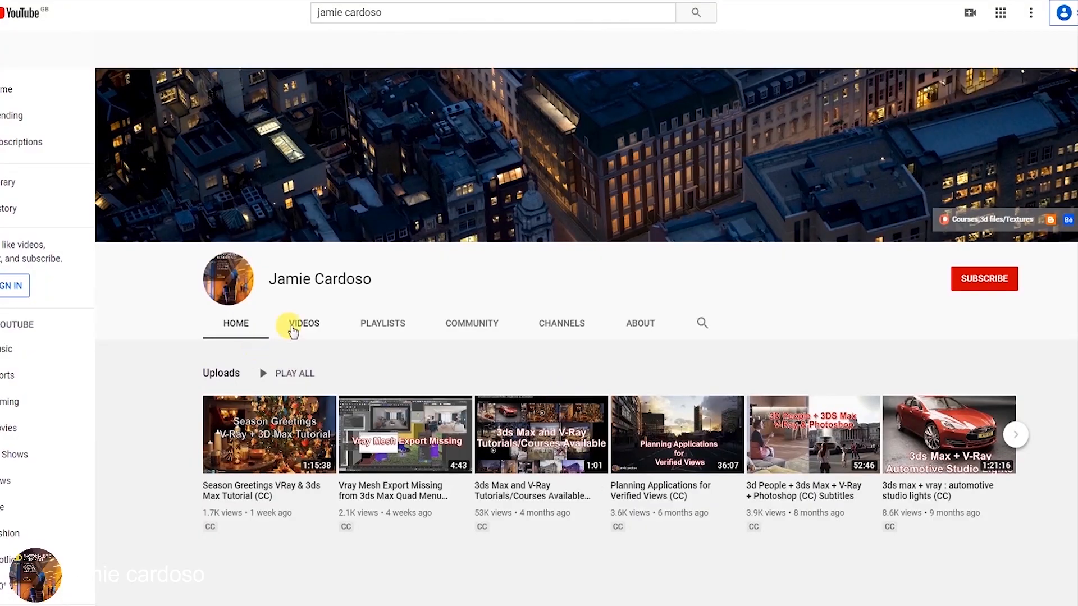
# Switch to YouTube, browse the channel's video list and skim the full post-production tutorial for exterior daylight.
pyautogui.click(301, 324)
pyautogui.scroll(-6, 303, 337)
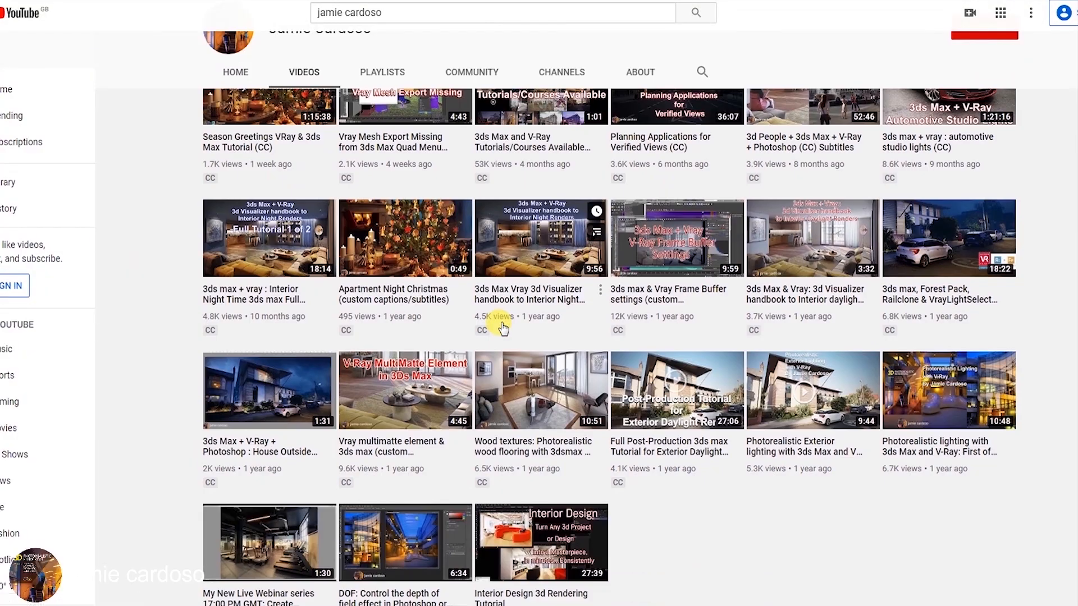
pyautogui.click(677, 390)
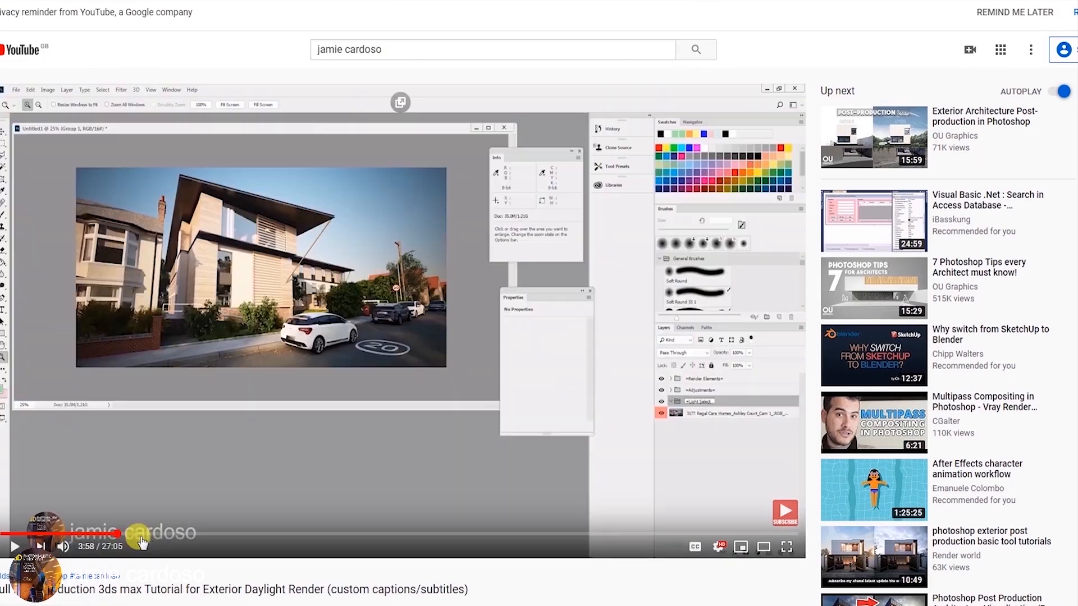
pyautogui.moveTo(141, 542); pyautogui.dragTo(500, 536)
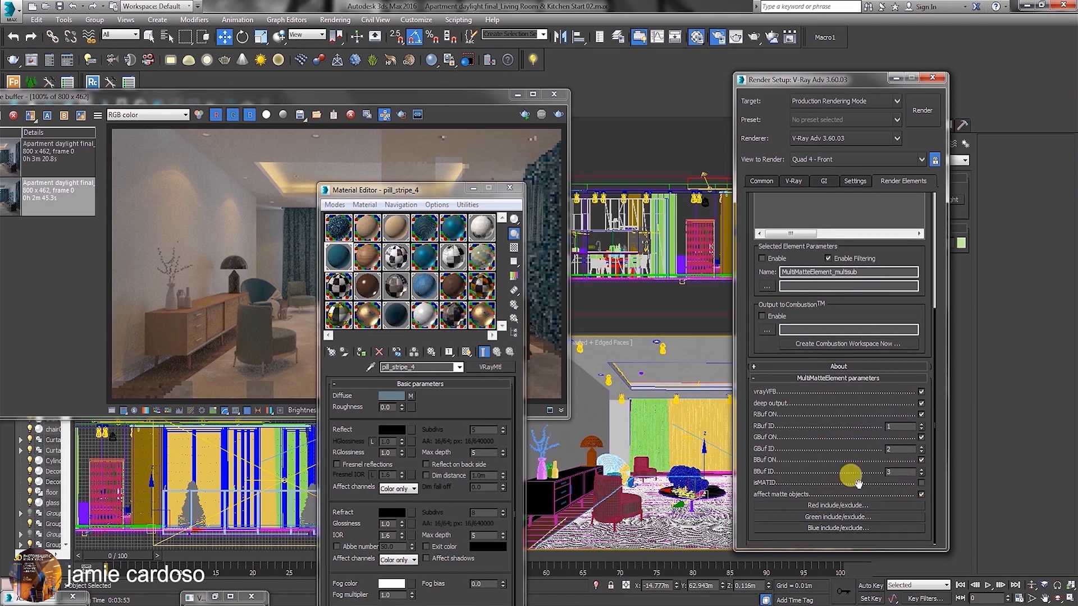
# Check the carpet's G-Buffer Object ID in its object properties, and turn on isMATID for the MultiMatteElement_multisub element.
pyautogui.rightClick(657, 429)
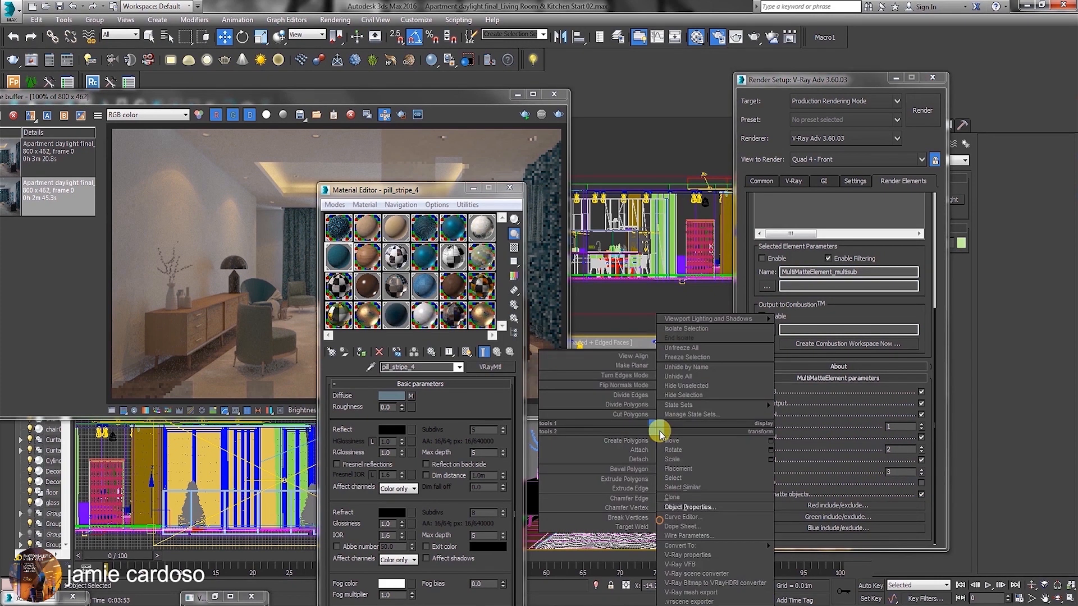
pyautogui.click(690, 507)
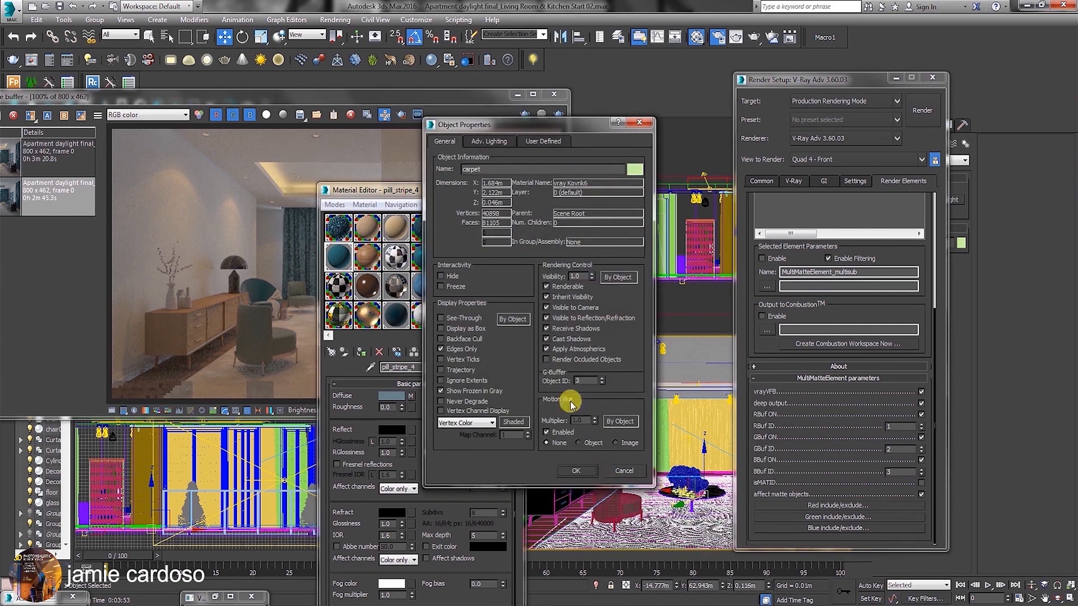
pyautogui.click(623, 470)
pyautogui.click(921, 482)
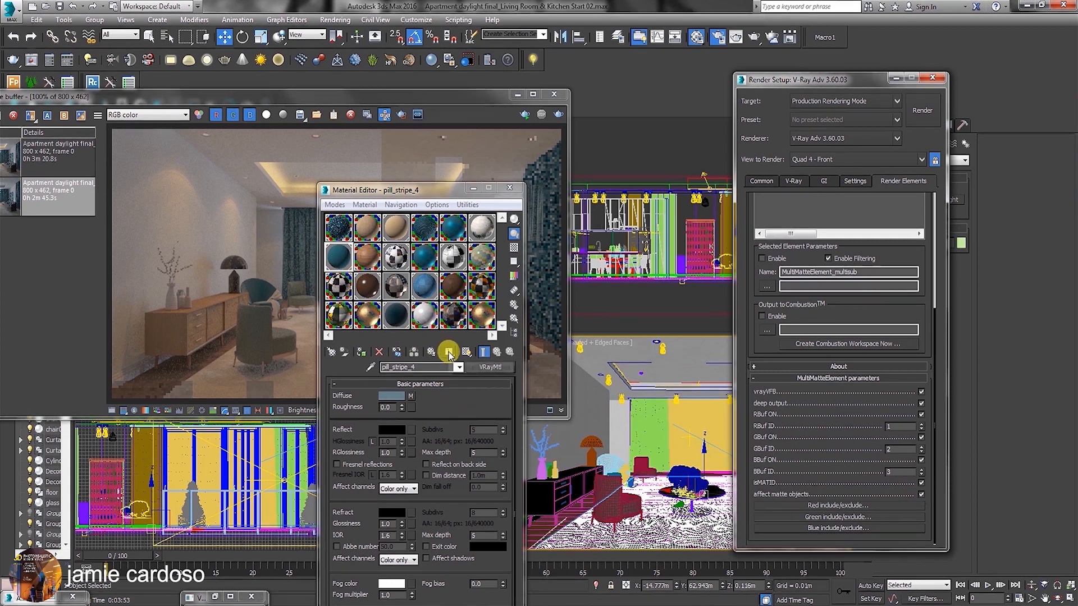
# Pick the front armchair's multi-material into the third sample slot and bring up the material ID channels of its first sub-material.
pyautogui.click(627, 459)
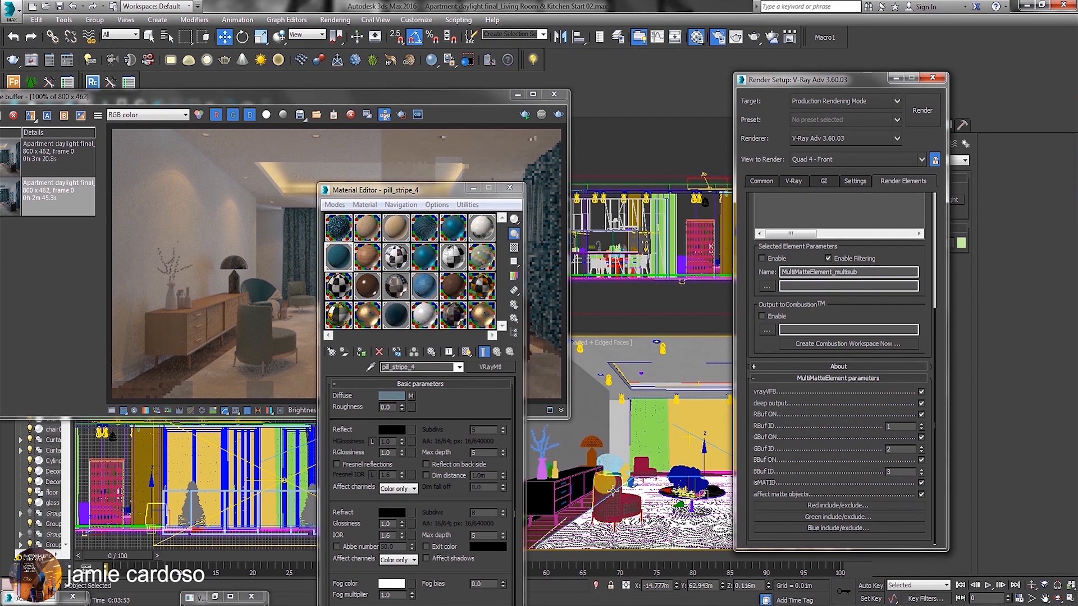
pyautogui.click(594, 482)
pyautogui.click(374, 231)
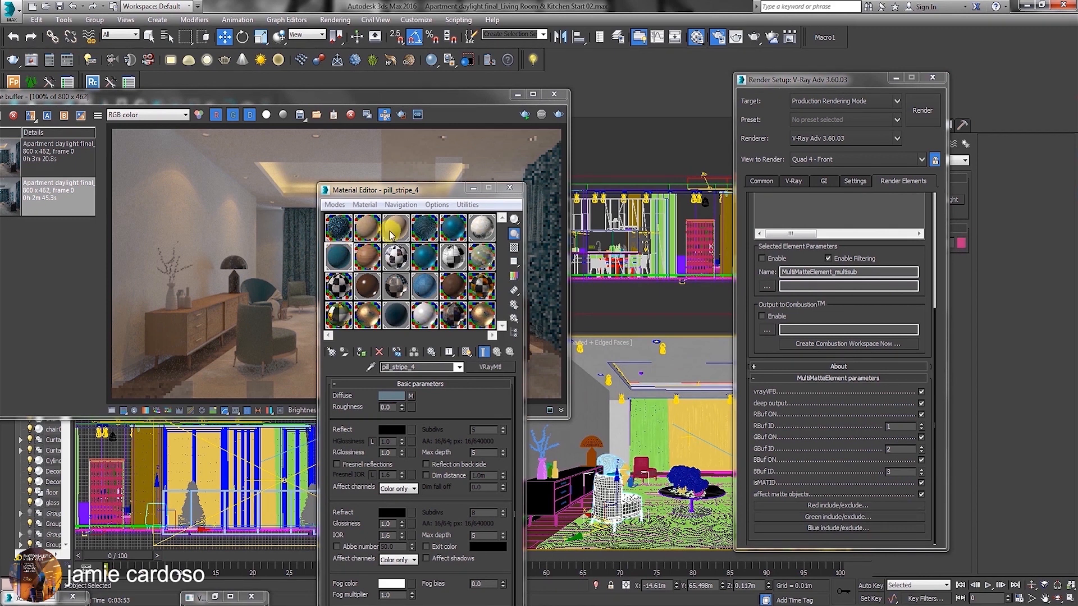
pyautogui.click(396, 231)
pyautogui.click(371, 368)
pyautogui.click(602, 495)
pyautogui.click(448, 442)
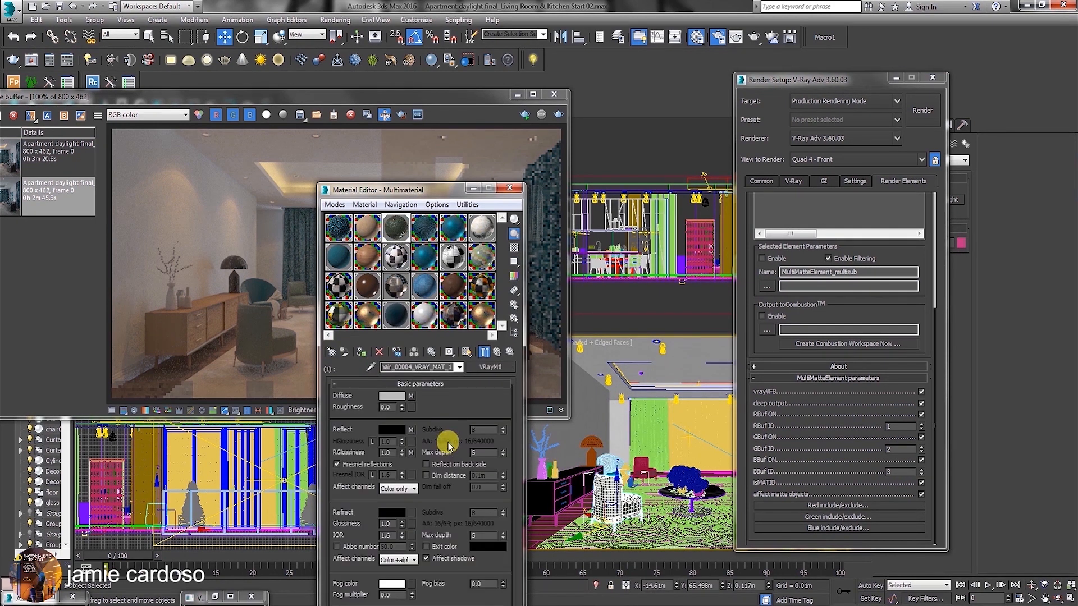
pyautogui.moveTo(449, 357); pyautogui.dragTo(508, 421)
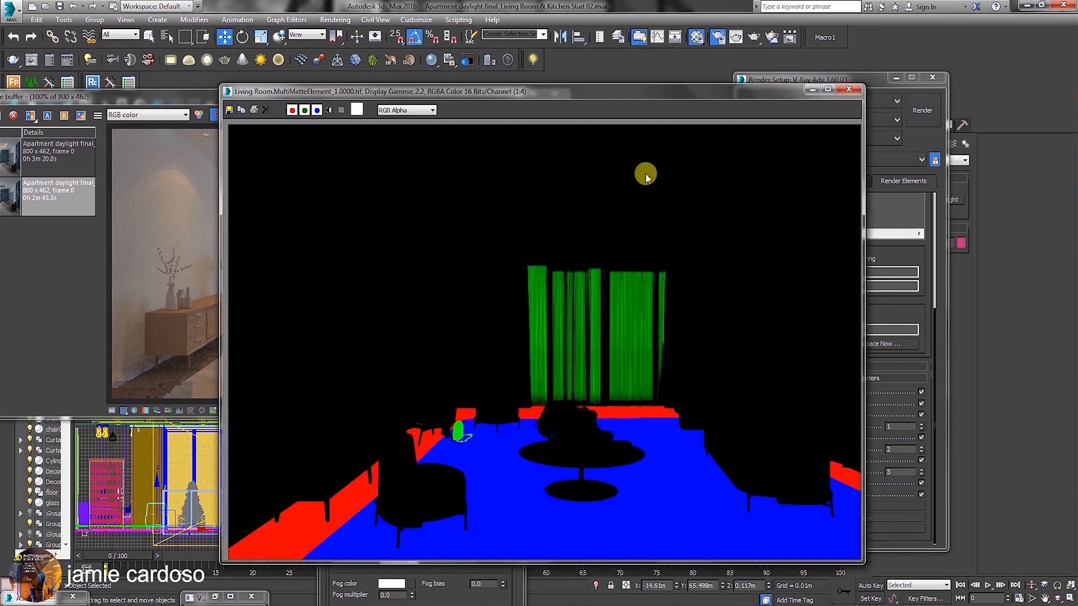
# Examine the saved MultiMatteElement_1 image with its red, green and blue masks, and minimize it.
pyautogui.moveTo(685, 95); pyautogui.dragTo(473, 69)
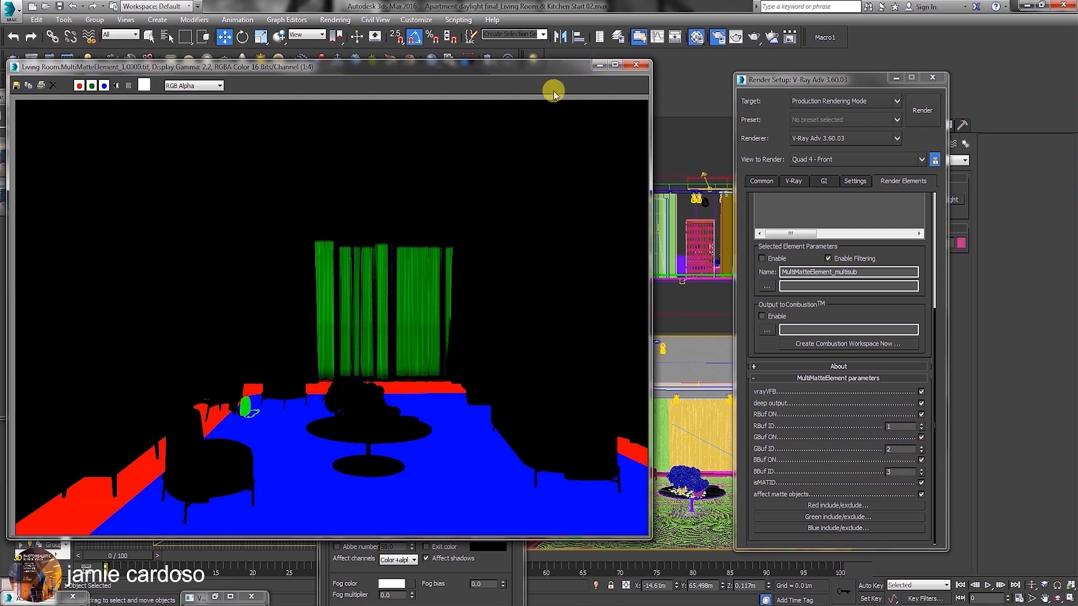
pyautogui.click(597, 65)
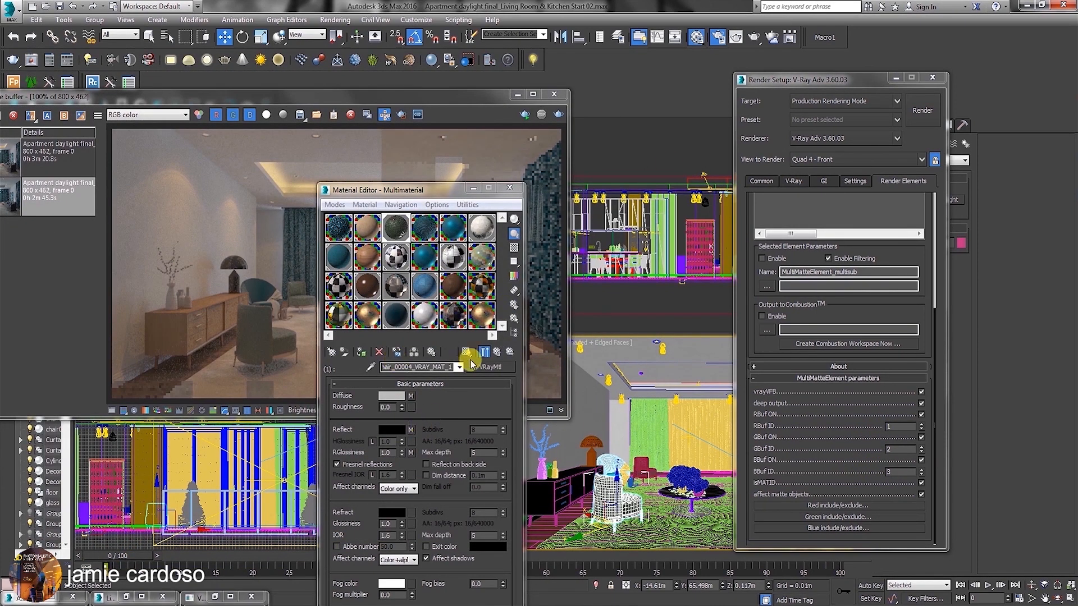
# Bring up the material ID channels of the chair's second sub-material, and look at the GOOL-2 material.
pyautogui.click(497, 354)
pyautogui.click(424, 460)
pyautogui.moveTo(449, 354); pyautogui.dragTo(449, 365)
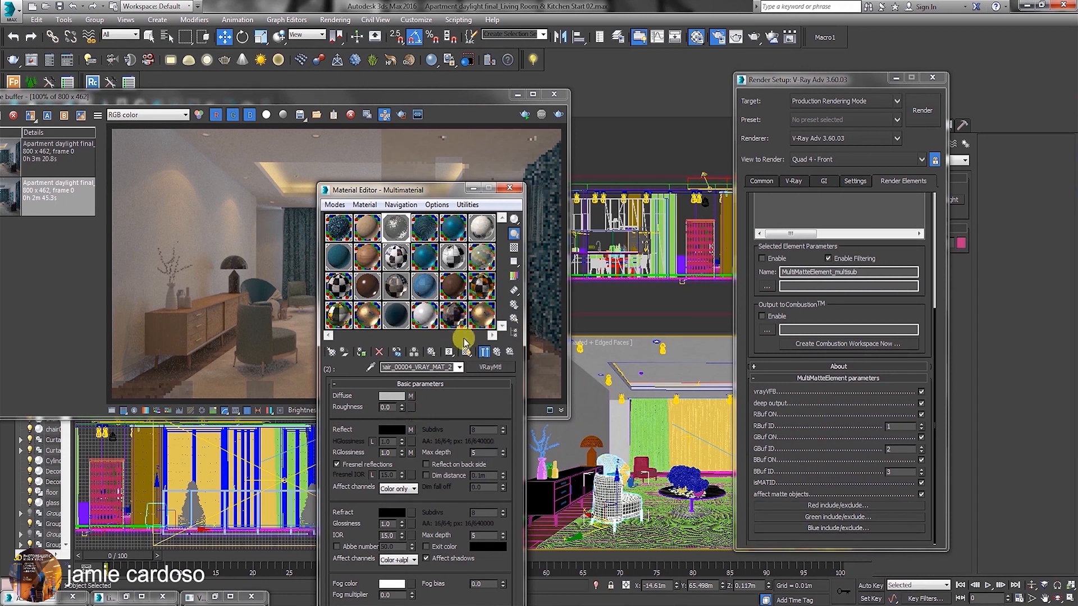
pyautogui.click(480, 322)
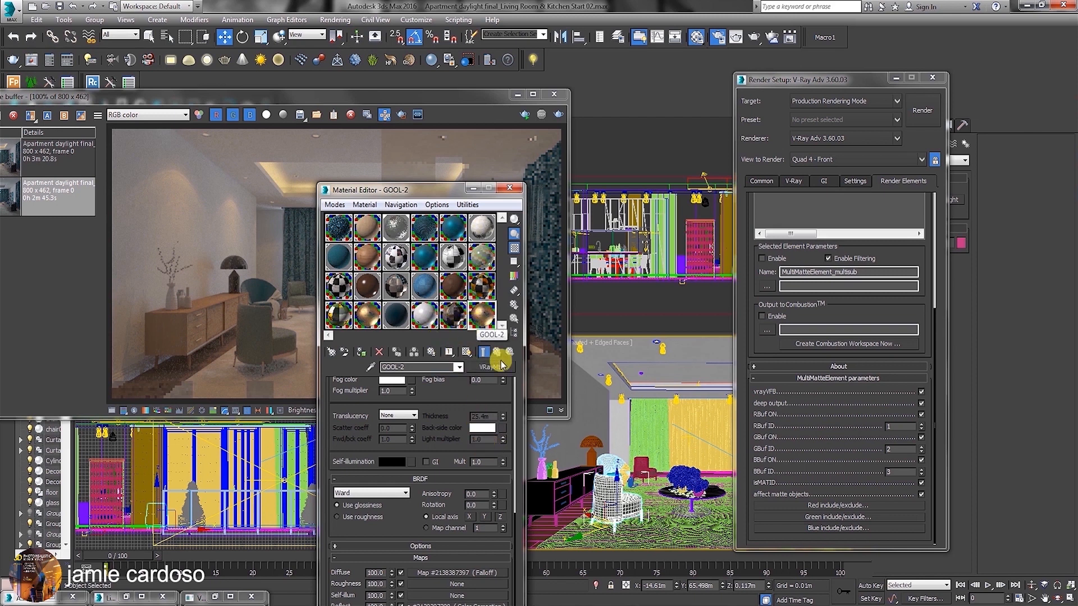
pyautogui.moveTo(443, 196); pyautogui.dragTo(461, 145)
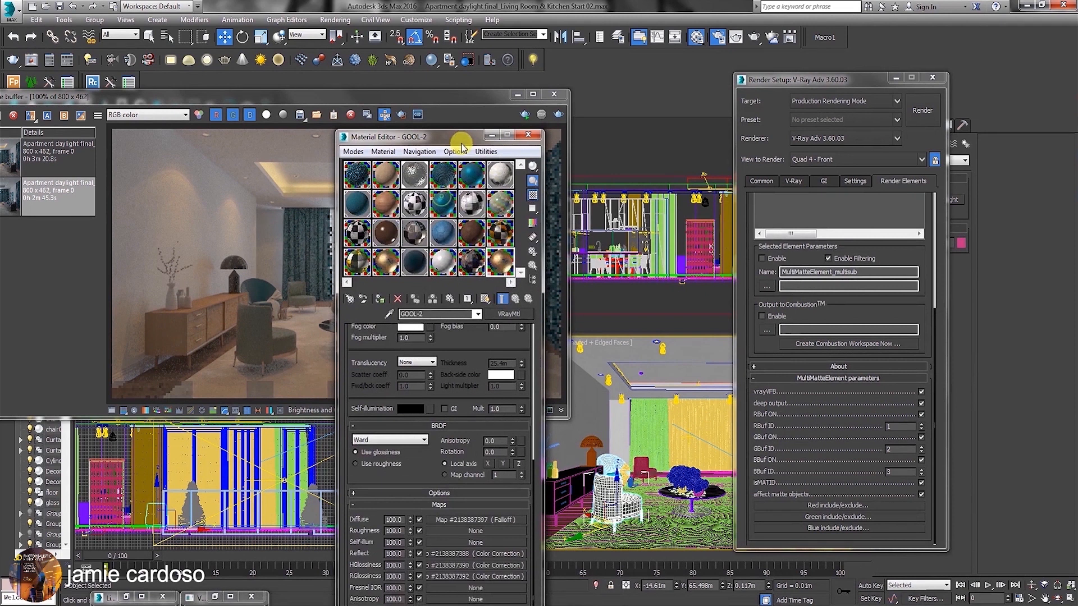
# Rename the MultiMatteElement_multisub render element as MultiMatteElement_multisub 1.
pyautogui.click(857, 272)
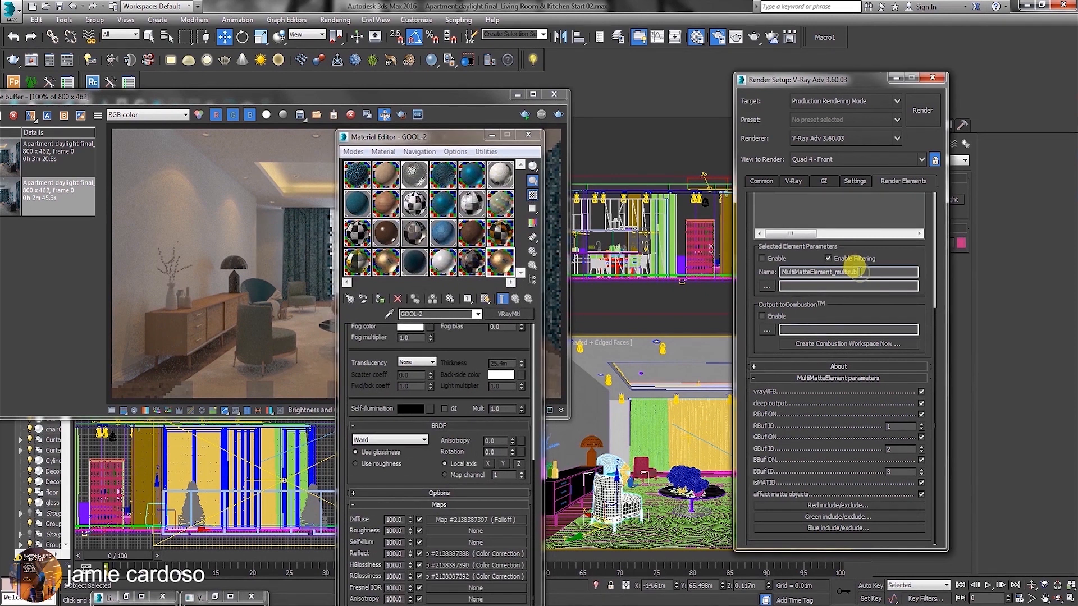
pyautogui.hotkey('ctrl', 'space')
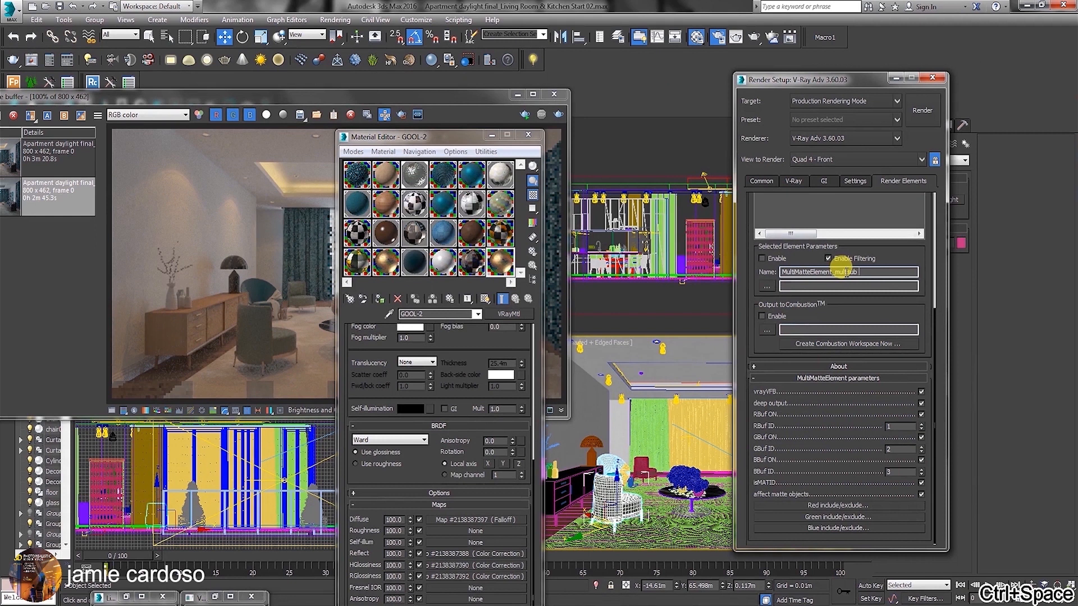
pyautogui.hotkey('ctrl', '1')
pyautogui.hotkey('ctrl', 'Return')
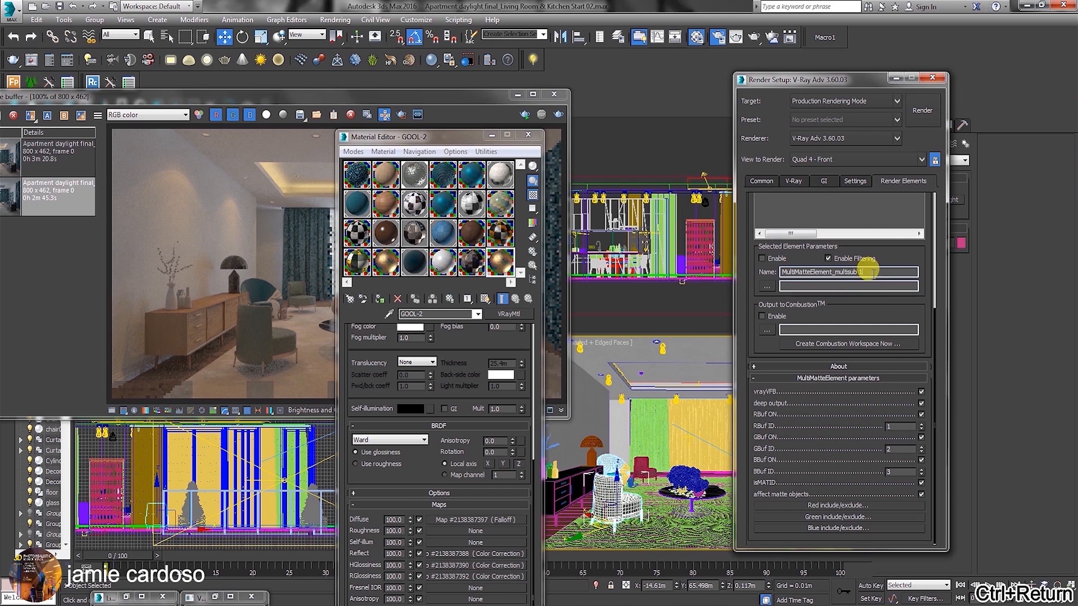
# Add a second MultiMatteElement render element and name it MultiMatteElement_multisub 2.
pyautogui.scroll(5, 786, 235)
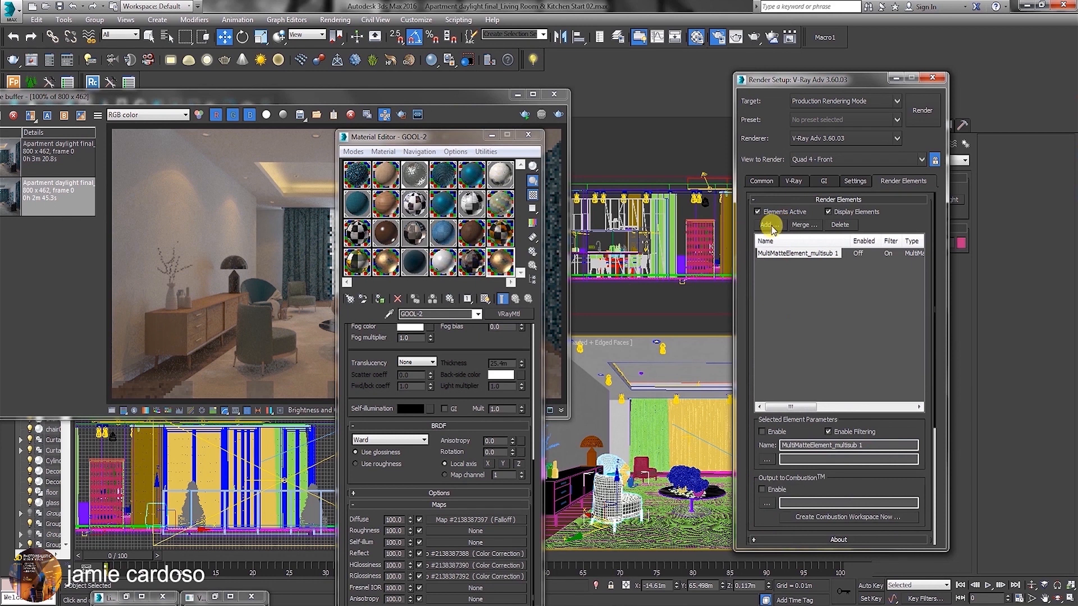
pyautogui.click(769, 225)
pyautogui.click(789, 219)
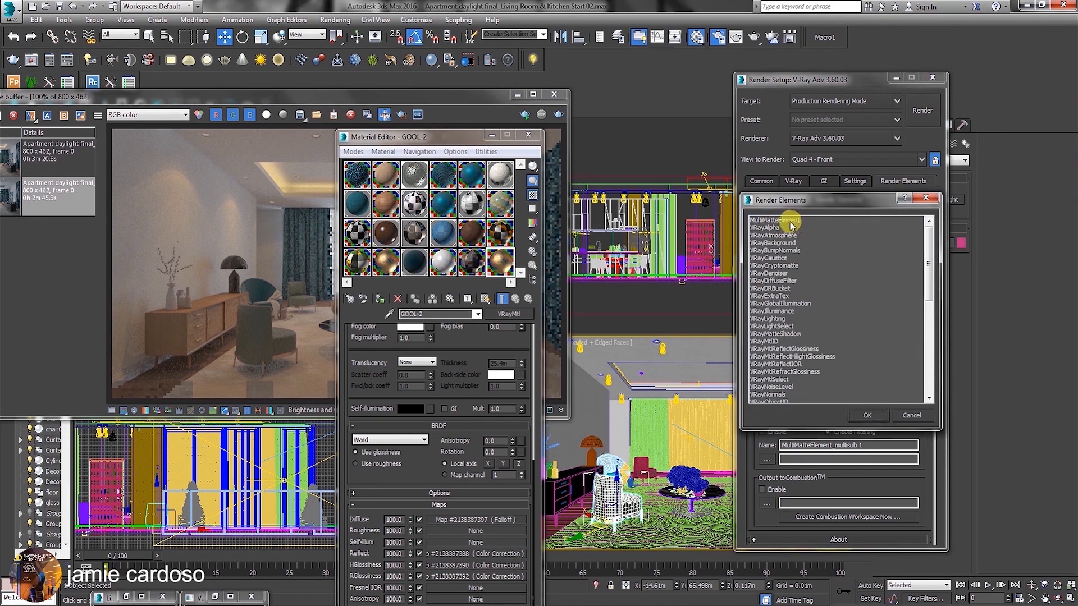
pyautogui.click(868, 417)
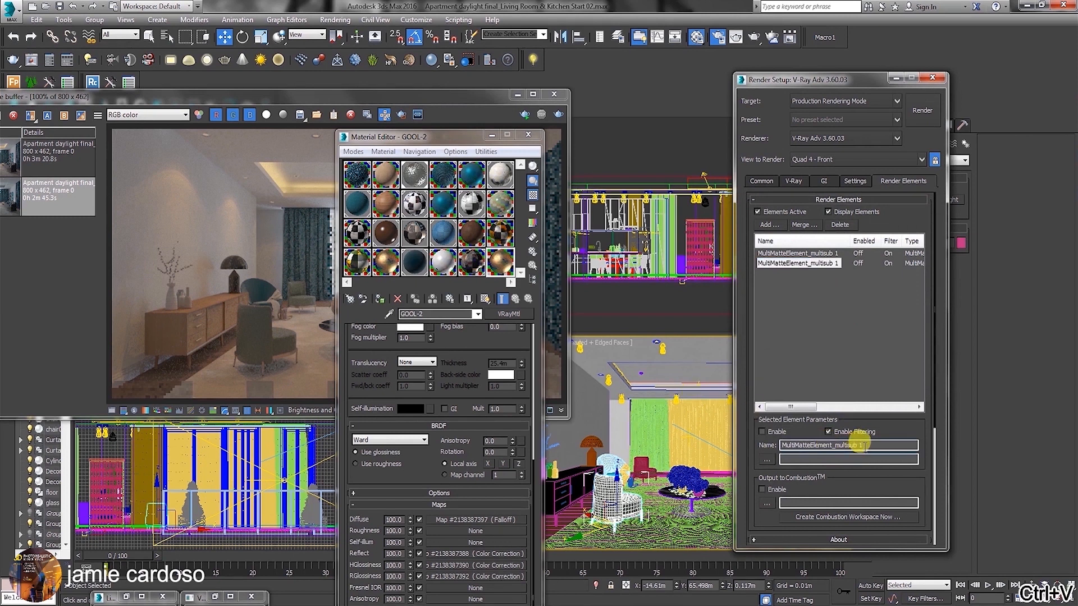
pyautogui.click(864, 445)
pyautogui.press('BackSpace')
pyautogui.write('2')
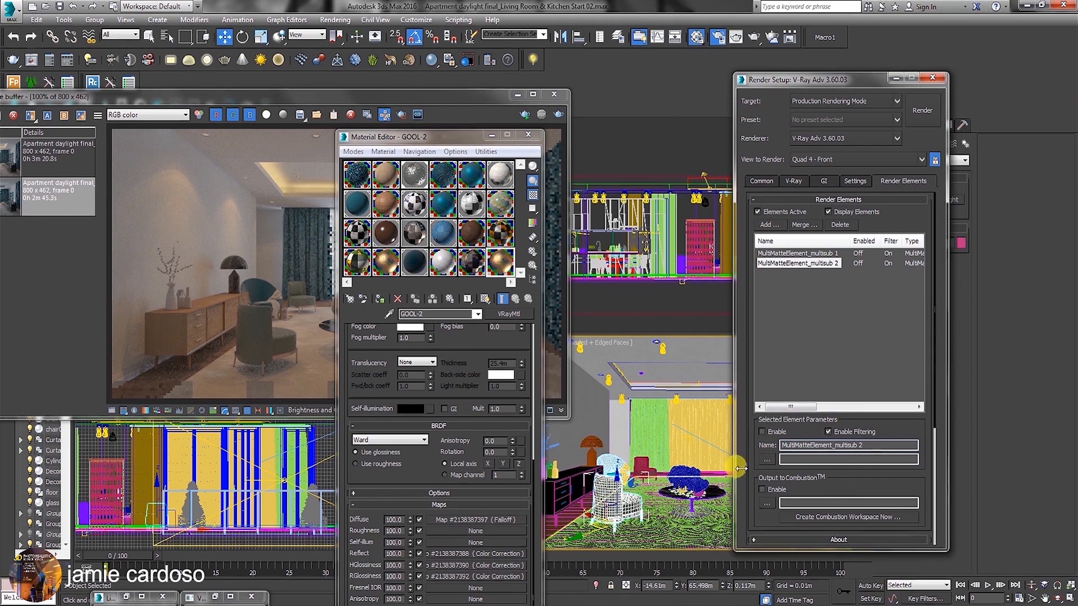
# Set the red, green and blue buffer IDs of MultiMatteElement_multisub 2 to 4, 5 and 6, following on from multisub 1.
pyautogui.click(825, 254)
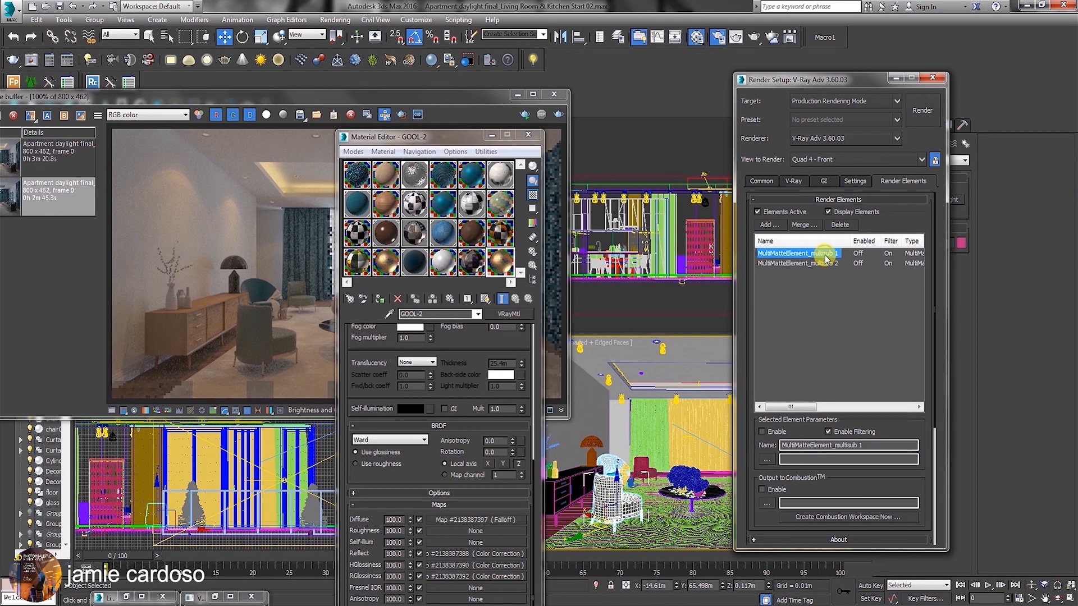
pyautogui.moveTo(743, 453); pyautogui.dragTo(741, 247)
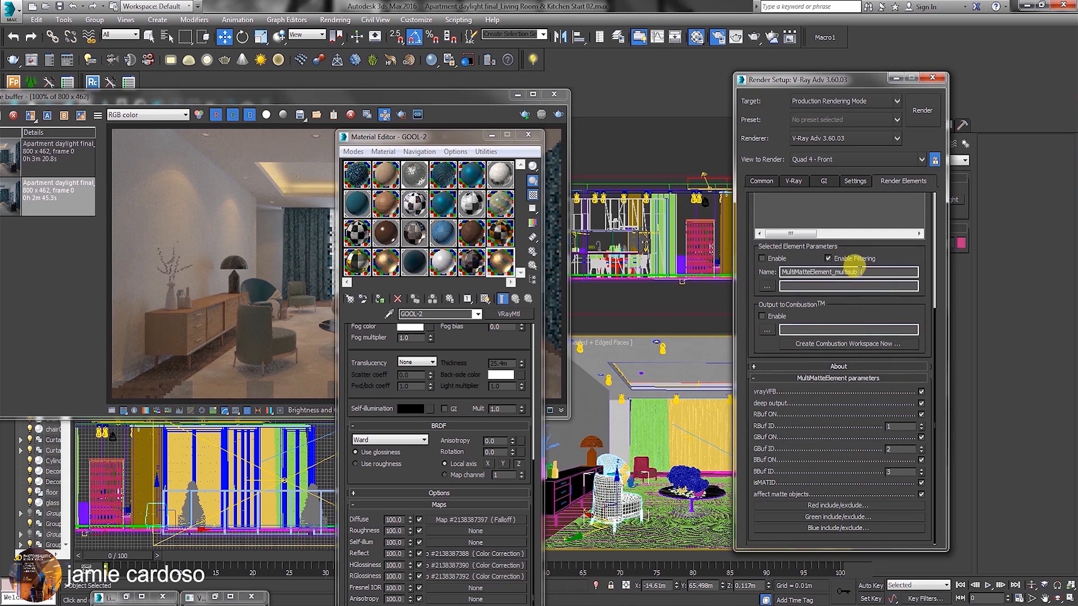
pyautogui.moveTo(858, 308); pyautogui.dragTo(880, 459)
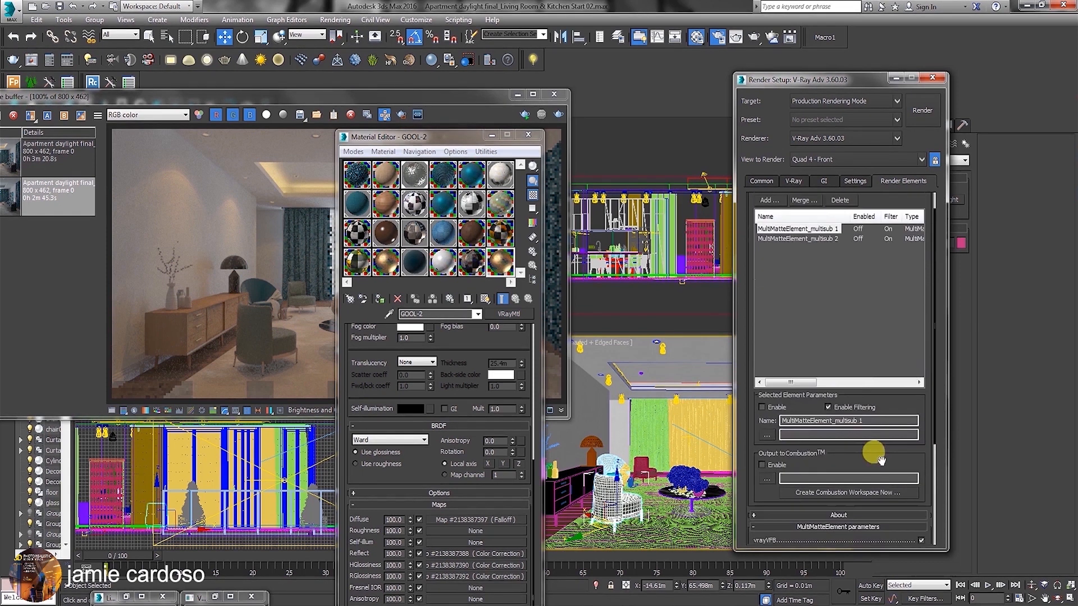
pyautogui.click(831, 241)
pyautogui.moveTo(907, 422); pyautogui.dragTo(875, 248)
pyautogui.doubleClick(898, 426)
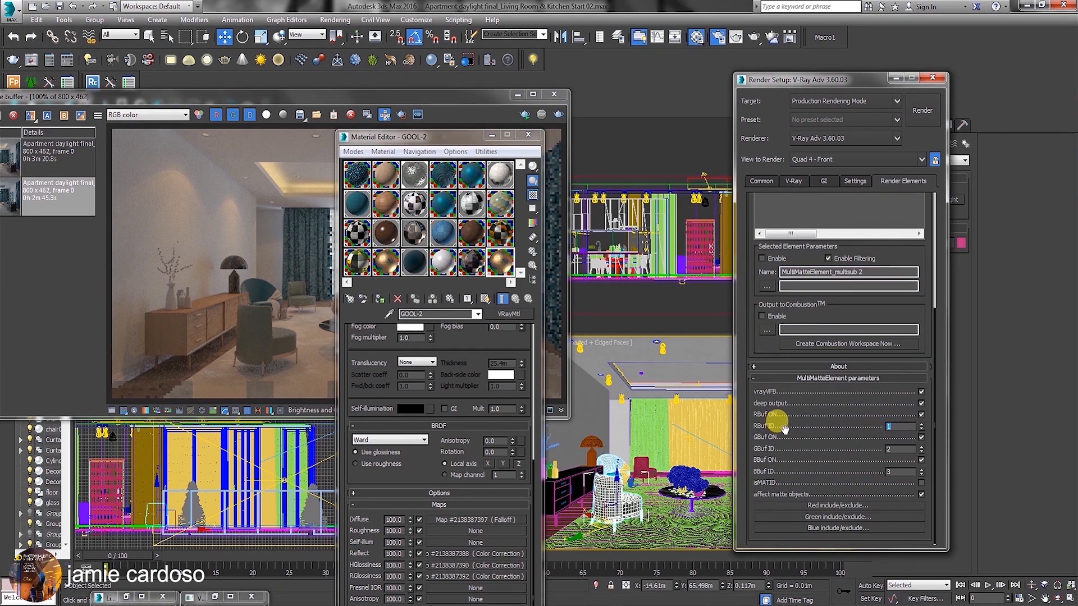
pyautogui.write('4')
pyautogui.doubleClick(891, 449)
pyautogui.doubleClick(896, 471)
# Open the CLOT sub-material of Material #429 and bring up its material ID channels.
pyautogui.click(443, 233)
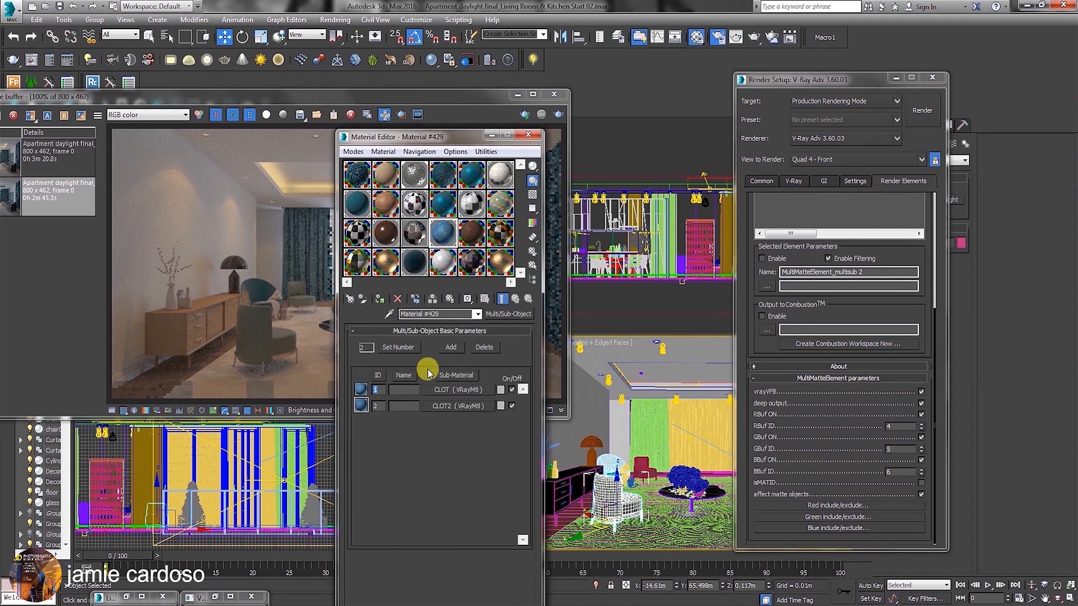
pyautogui.click(459, 389)
pyautogui.moveTo(469, 298); pyautogui.dragTo(488, 319)
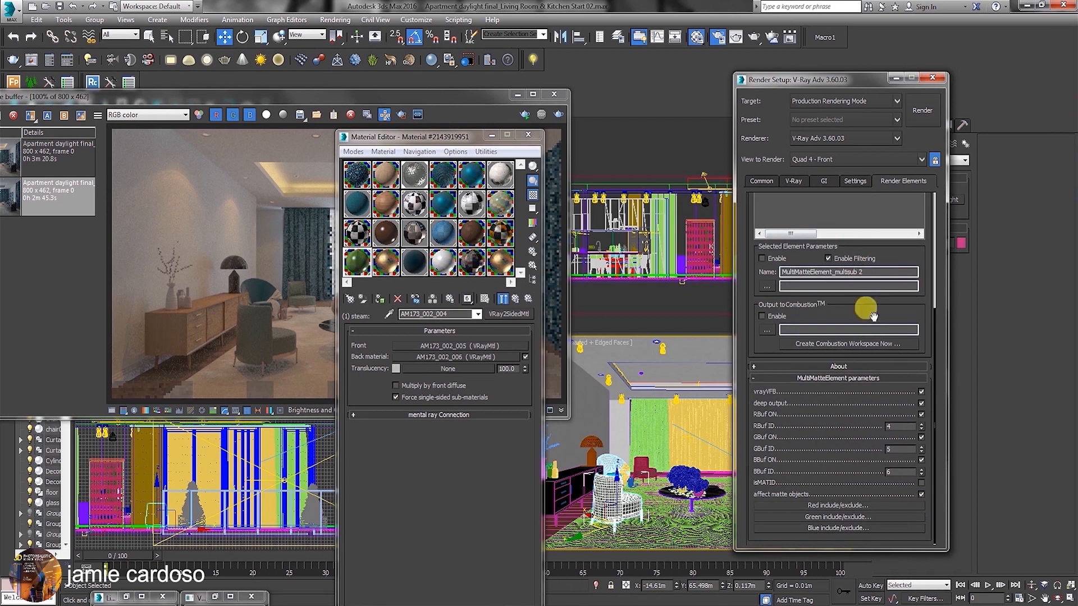
# Turn on isMATID for the MultiMatteElement_multisub 2 render element.
pyautogui.moveTo(828, 271); pyautogui.dragTo(864, 271)
pyautogui.click(921, 483)
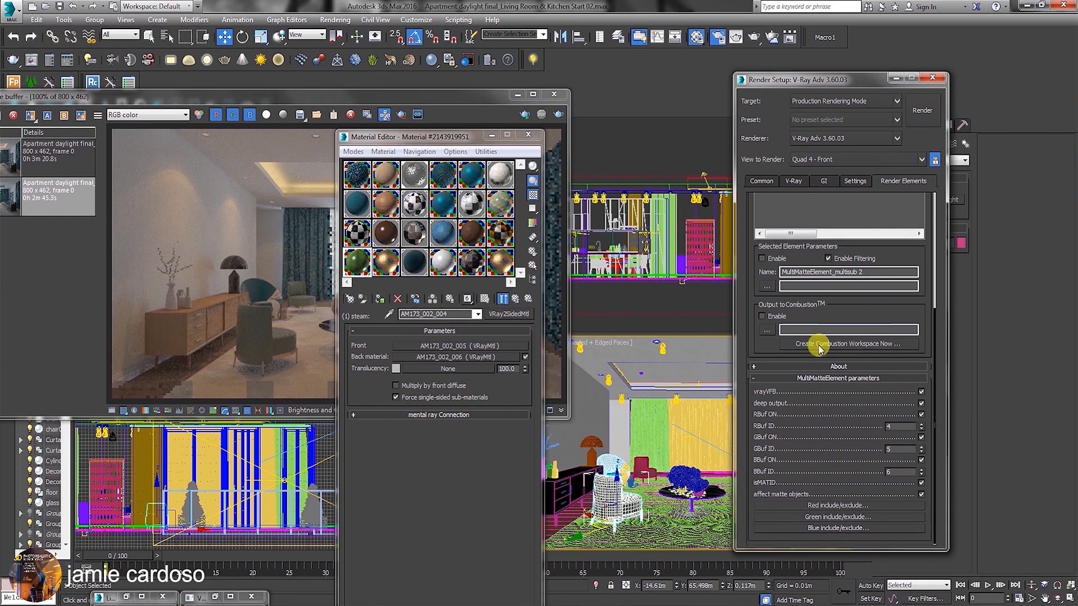
# Bring up the object properties of the selected floor to inspect its G-Buffer Object ID.
pyautogui.scroll(5, 741, 313)
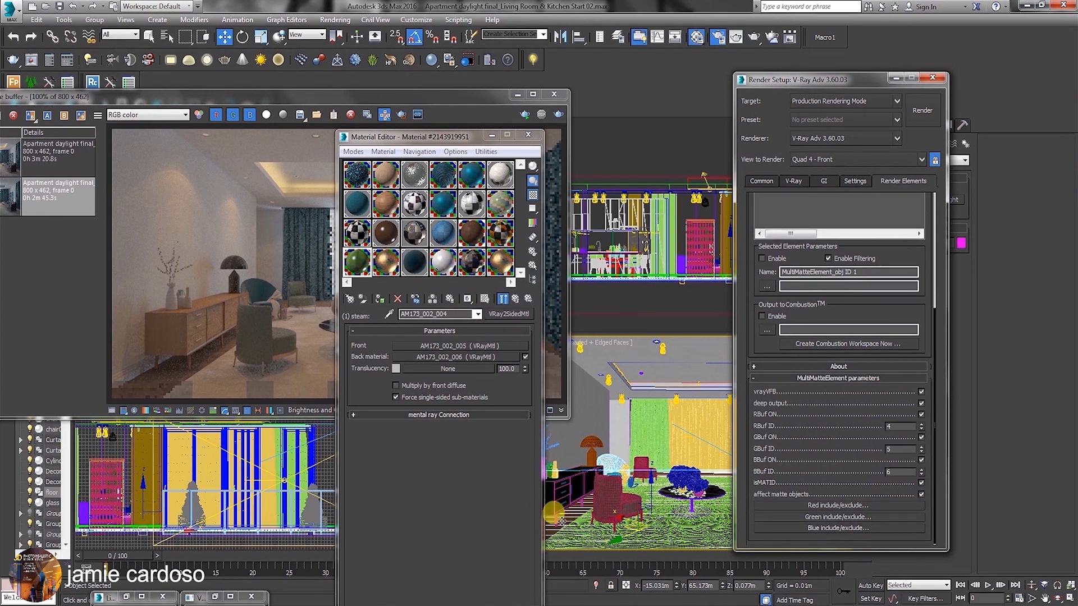
pyautogui.rightClick(569, 429)
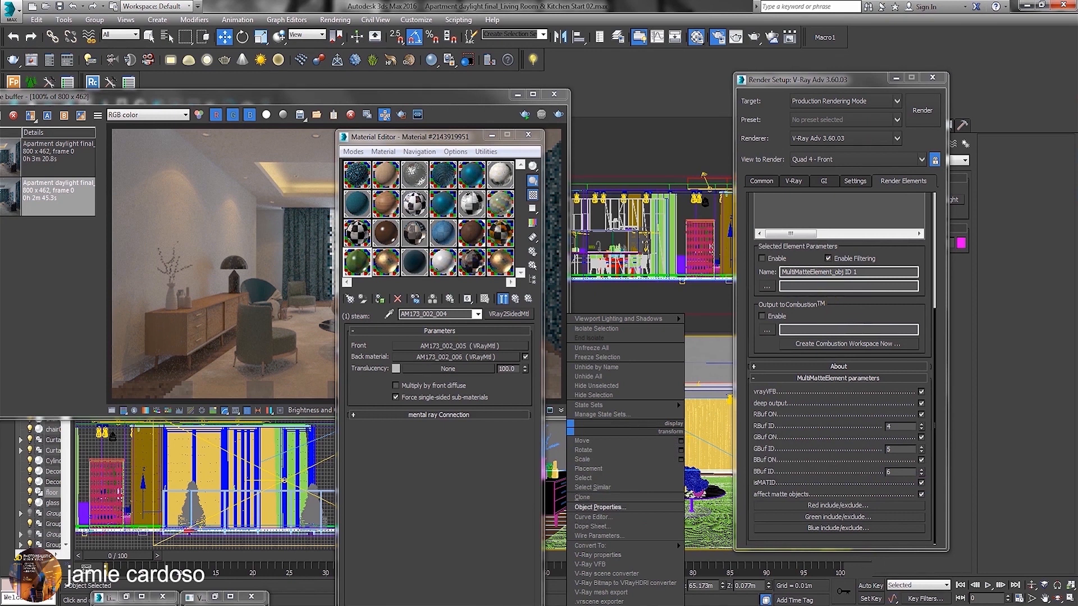
pyautogui.click(599, 90)
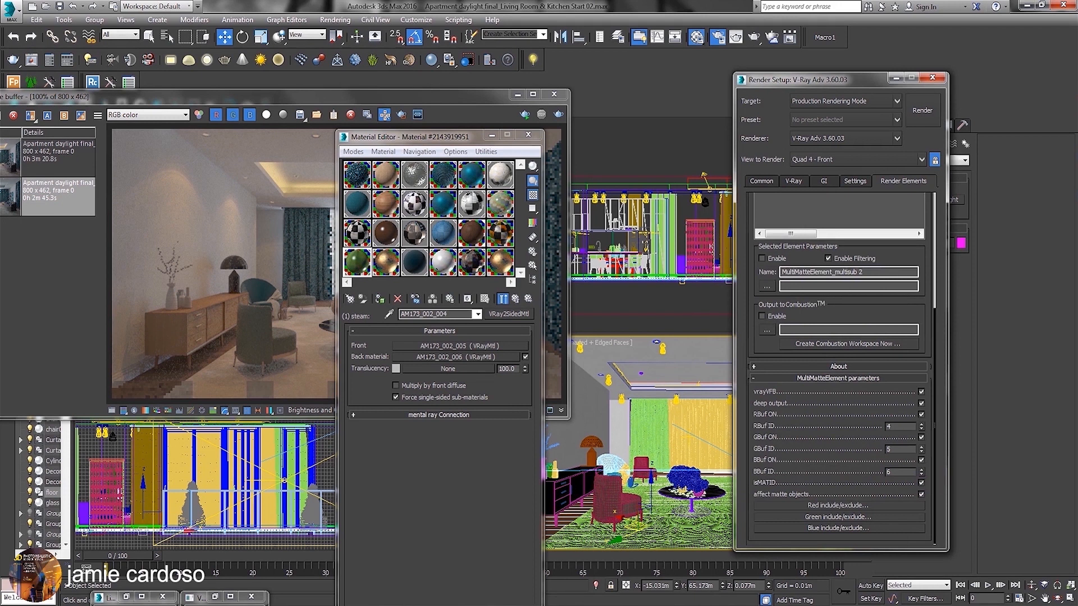
# Add another MultiMatteElement render element and name it "MultiMatteElement_obj ID 1".
pyautogui.scroll(5, 752, 336)
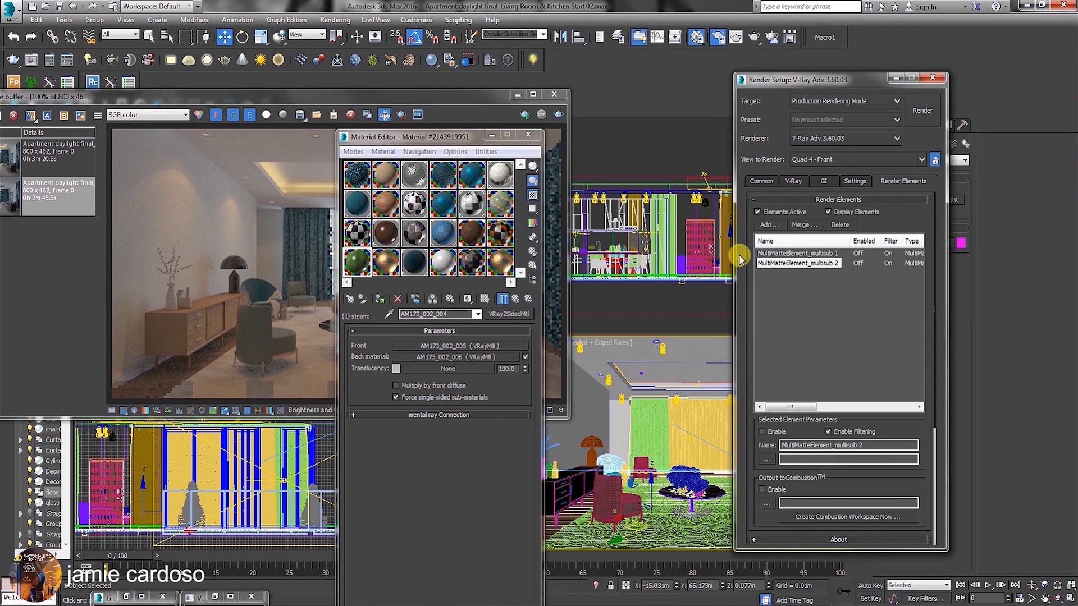
pyautogui.click(771, 225)
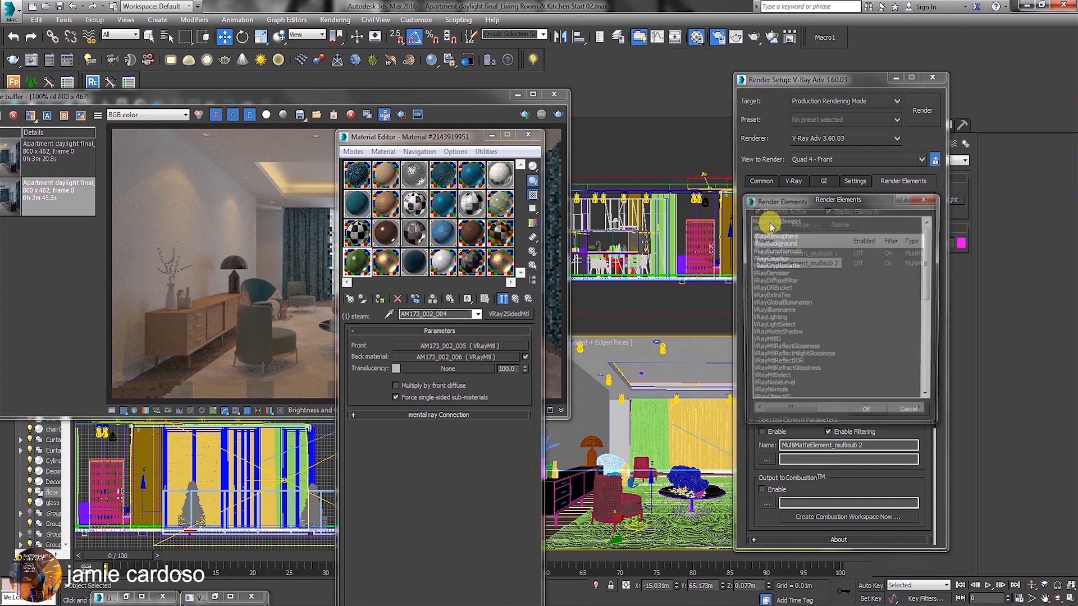
pyautogui.click(769, 221)
pyautogui.click(867, 415)
pyautogui.doubleClick(837, 445)
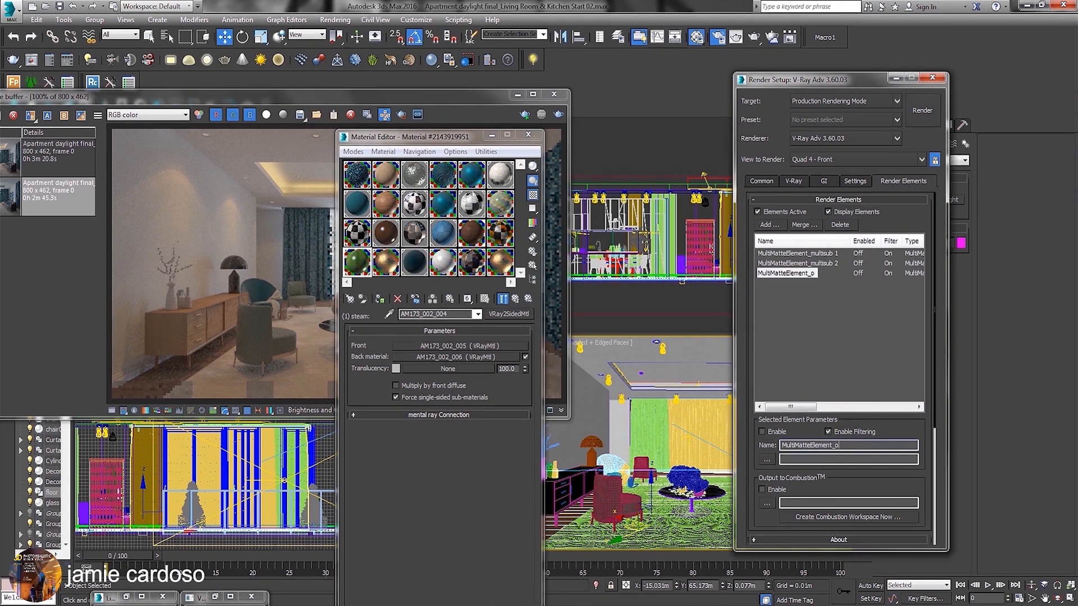
pyautogui.write('_obj ID 1')
pyautogui.moveTo(862, 443); pyautogui.dragTo(727, 443)
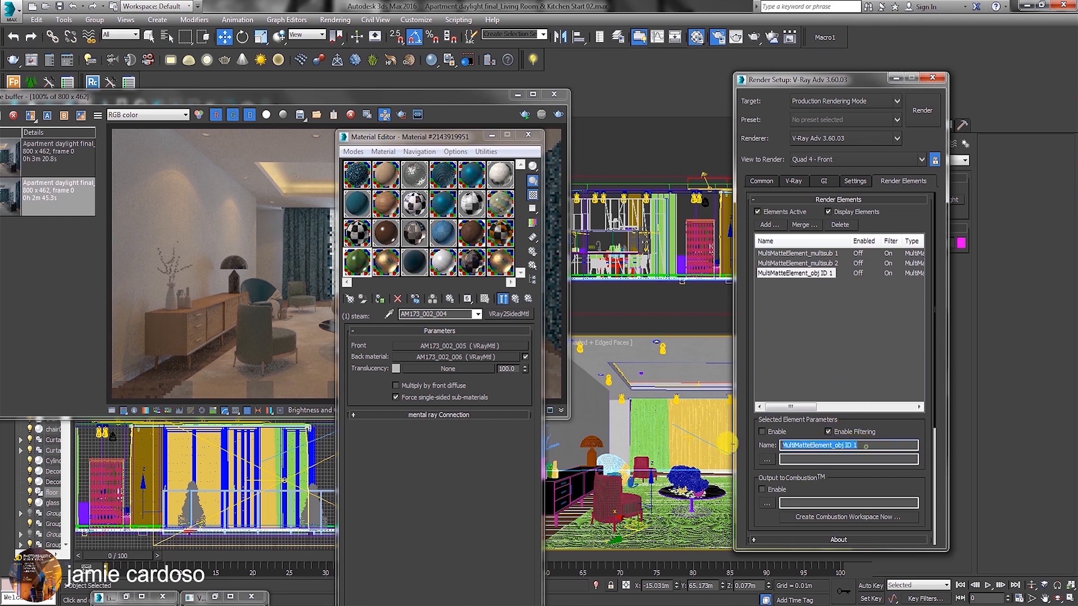
pyautogui.rightClick(811, 444)
pyautogui.click(696, 322)
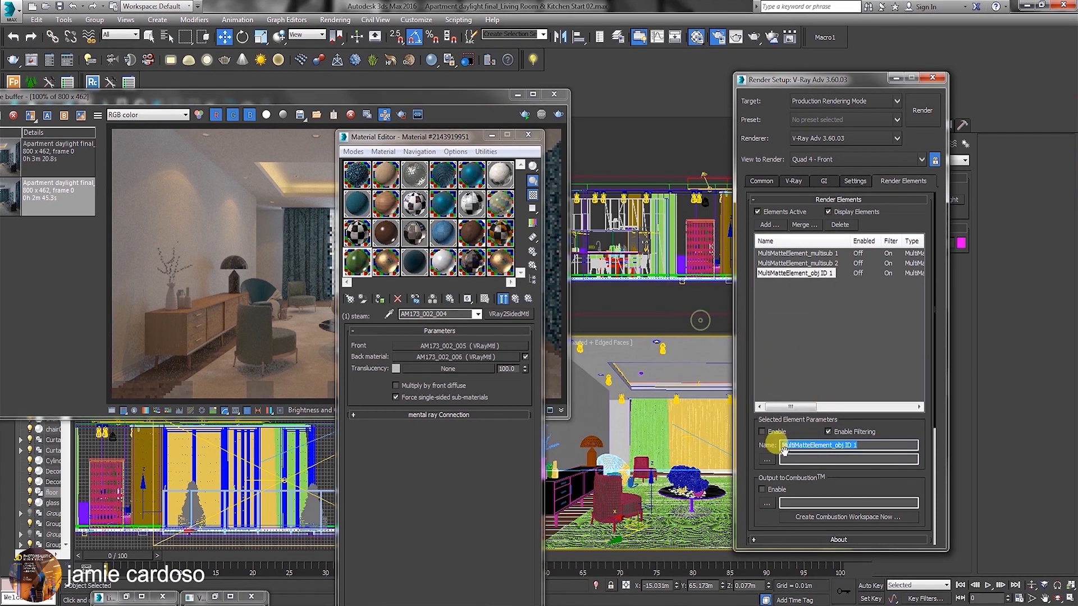
pyautogui.moveTo(751, 452); pyautogui.dragTo(761, 234)
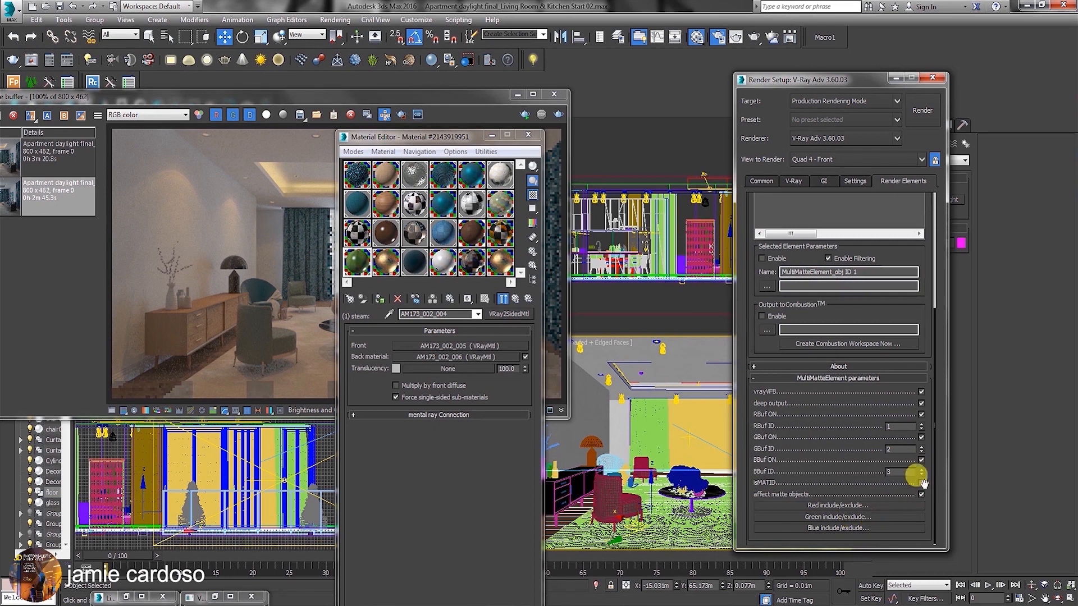
# Select the Curtains group in the camera view and open it so its individual members can be picked.
pyautogui.click(646, 418)
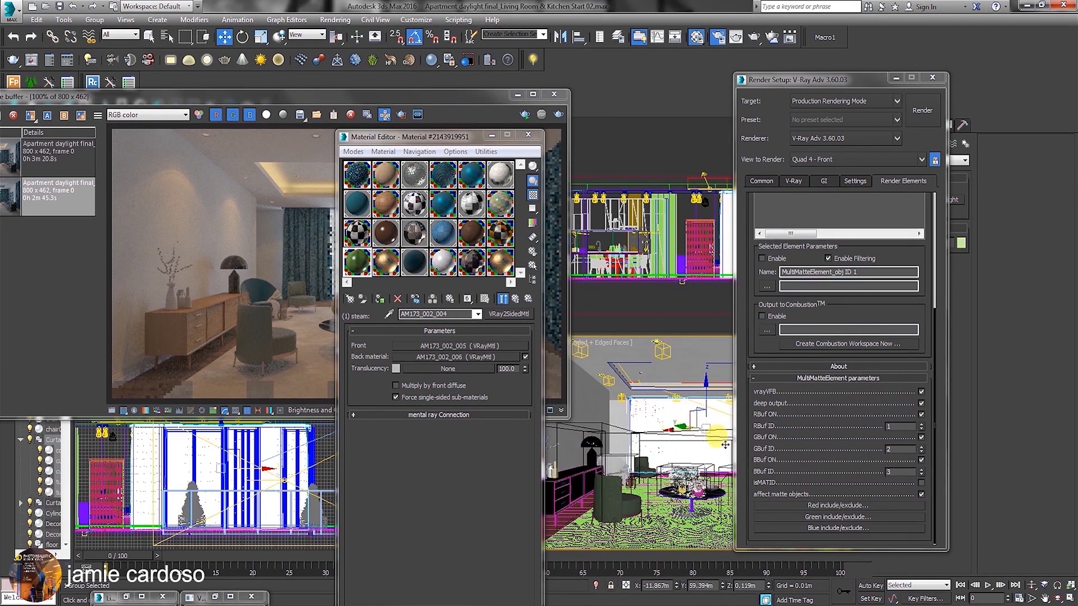
pyautogui.click(95, 19)
pyautogui.click(114, 50)
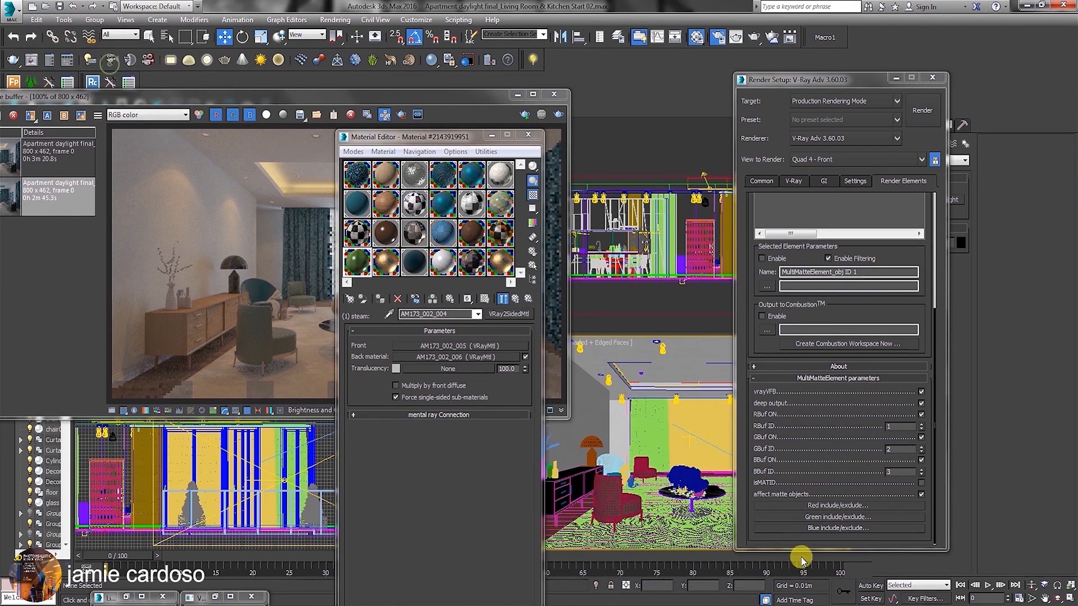
# Inspect the G-Buffer Object ID of the curtain001 object in its object properties and compare it with the element's buffer IDs.
pyautogui.click(651, 419)
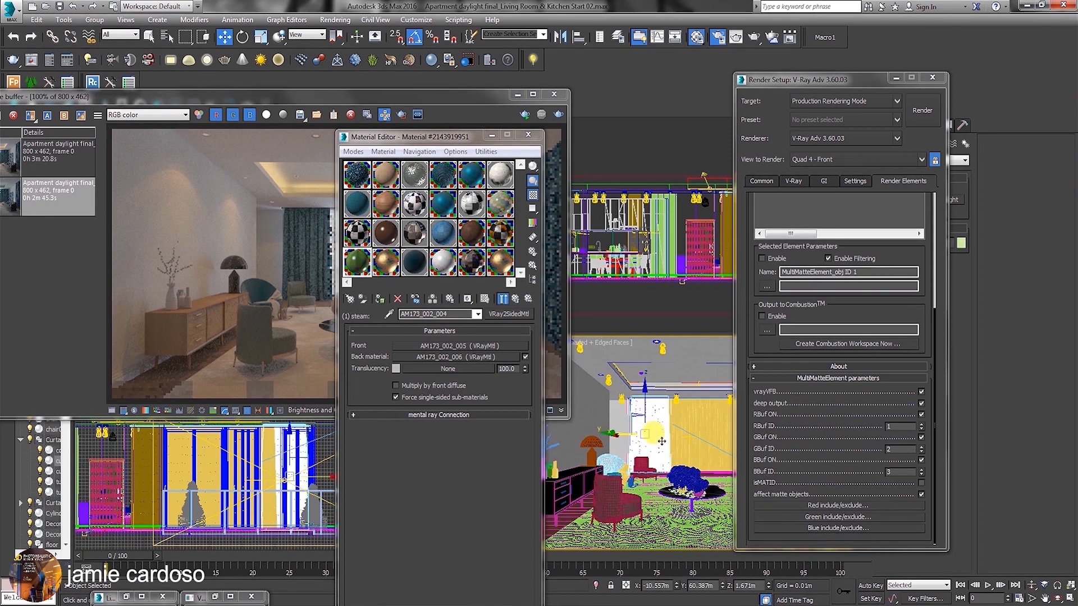
pyautogui.rightClick(647, 416)
pyautogui.click(674, 501)
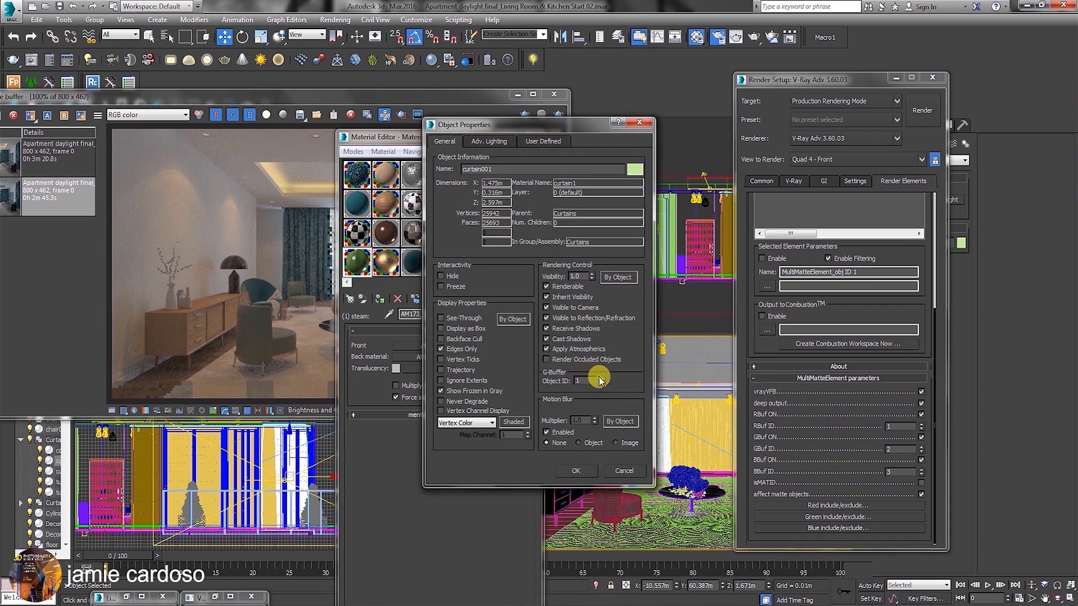
pyautogui.click(580, 471)
pyautogui.click(885, 444)
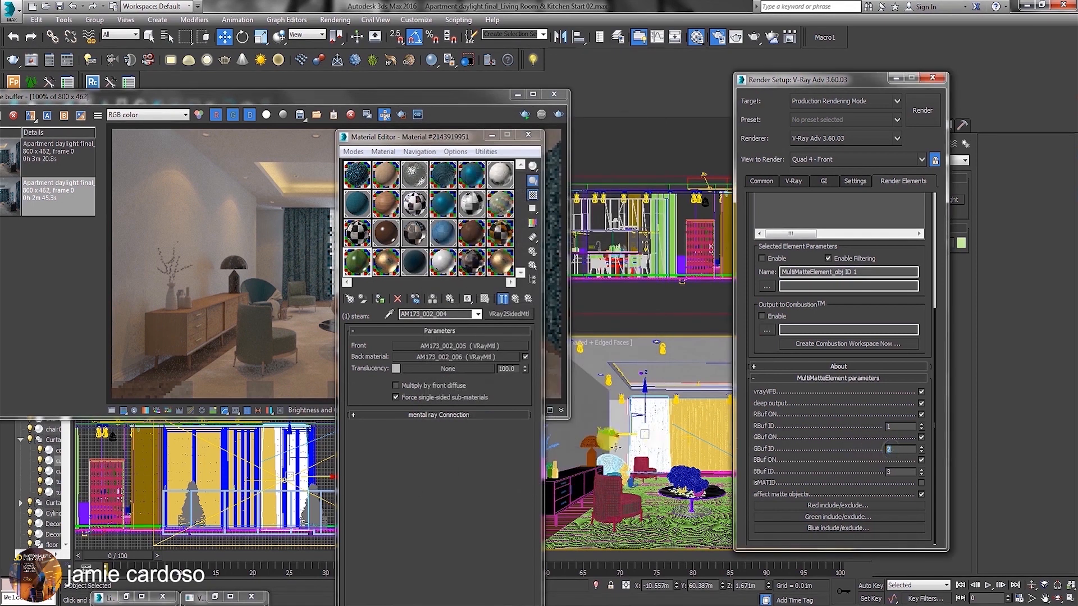
pyautogui.click(586, 347)
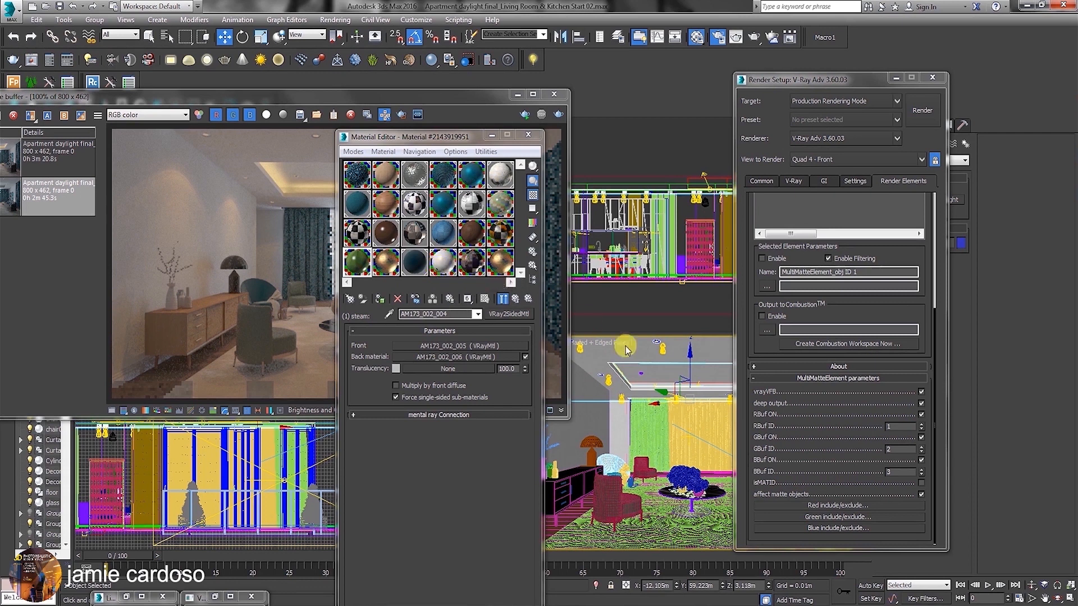
pyautogui.click(578, 476)
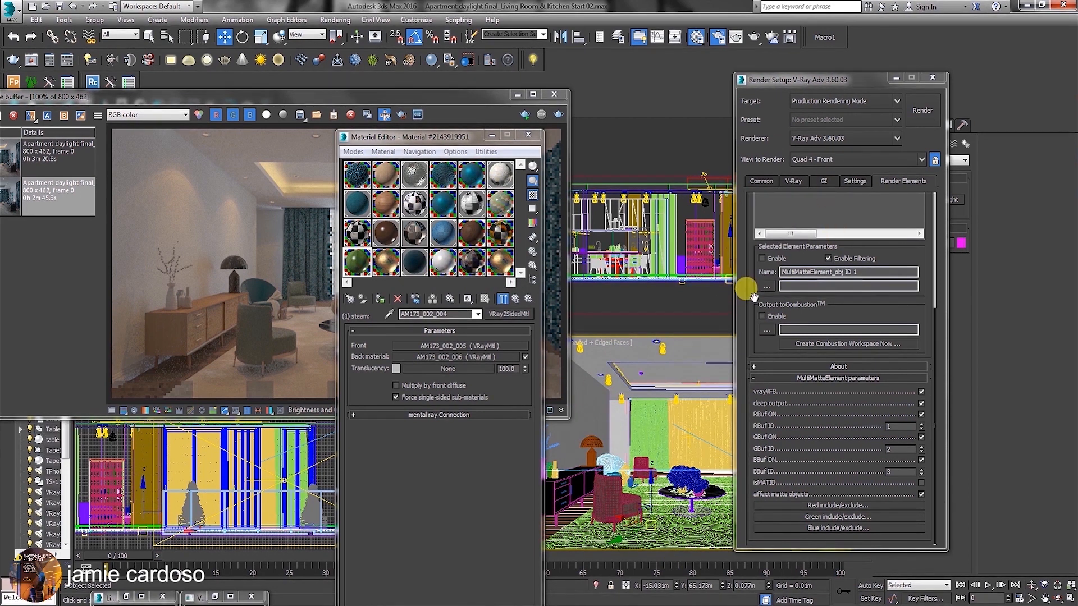
# Start adding further render elements, selecting VRayLighting, VRayIlluminance, VRayGlobalIllumination and VRayDiffuseFilter together.
pyautogui.scroll(5, 762, 270)
pyautogui.click(763, 240)
pyautogui.click(782, 243)
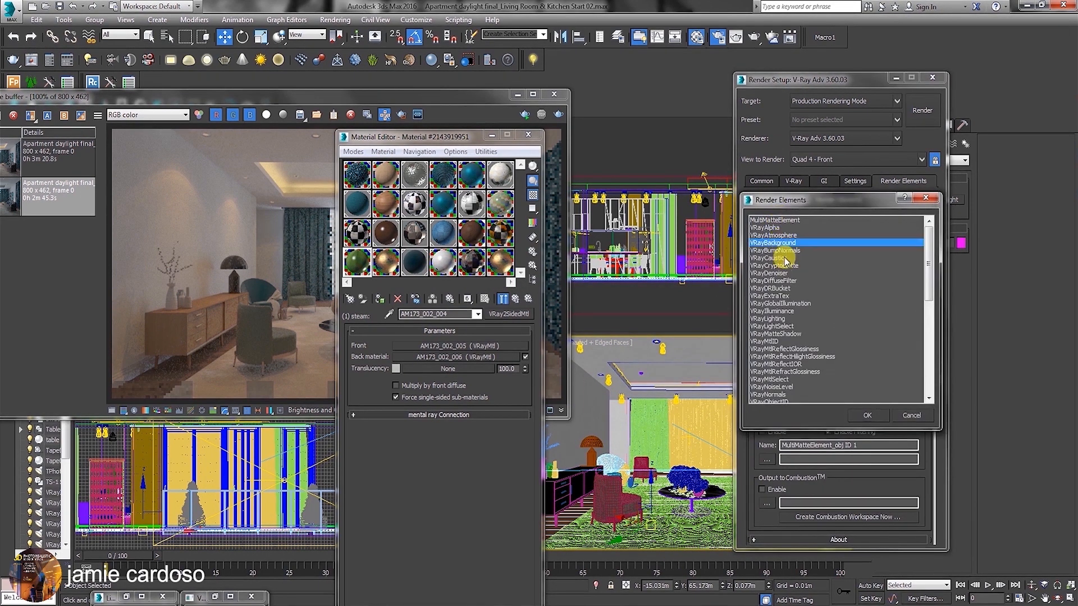
pyautogui.click(770, 235)
pyautogui.moveTo(785, 204); pyautogui.dragTo(668, 211)
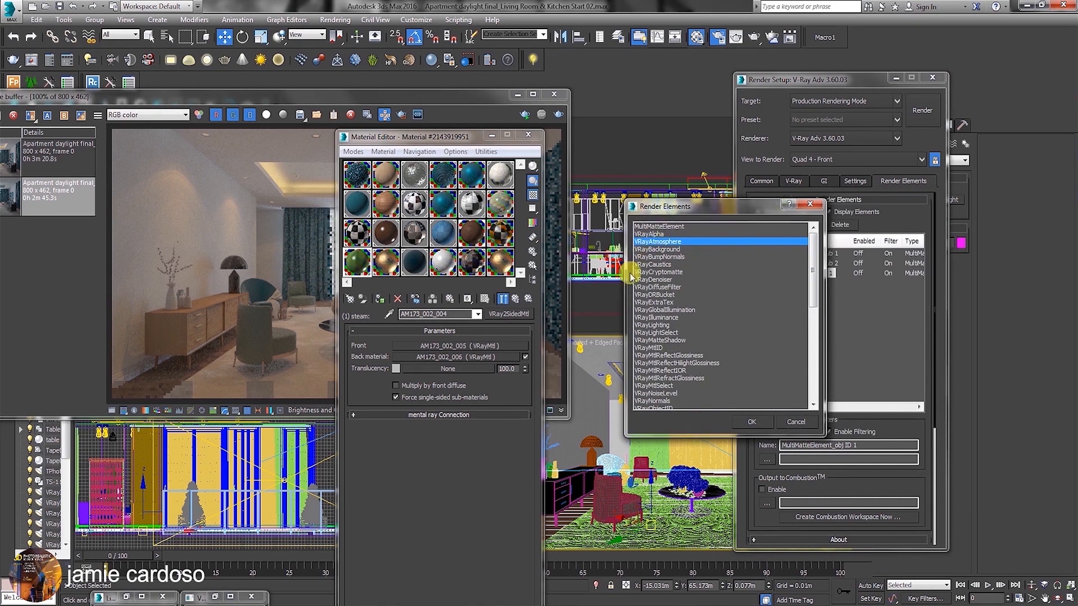
pyautogui.click(664, 325)
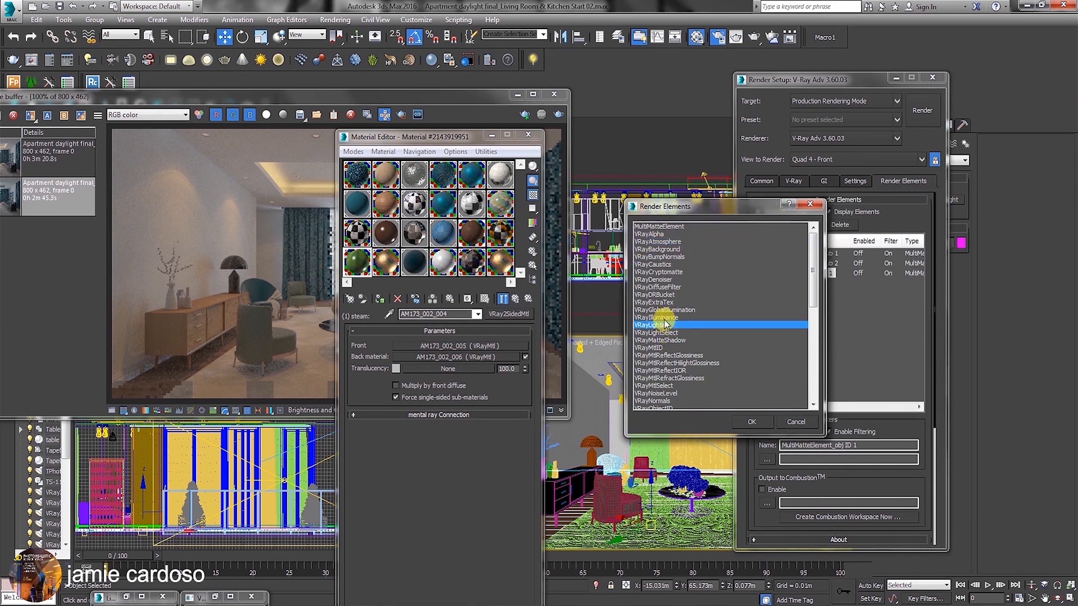
pyautogui.keyDown('ctrl'); pyautogui.click(665, 319); pyautogui.keyUp('ctrl')
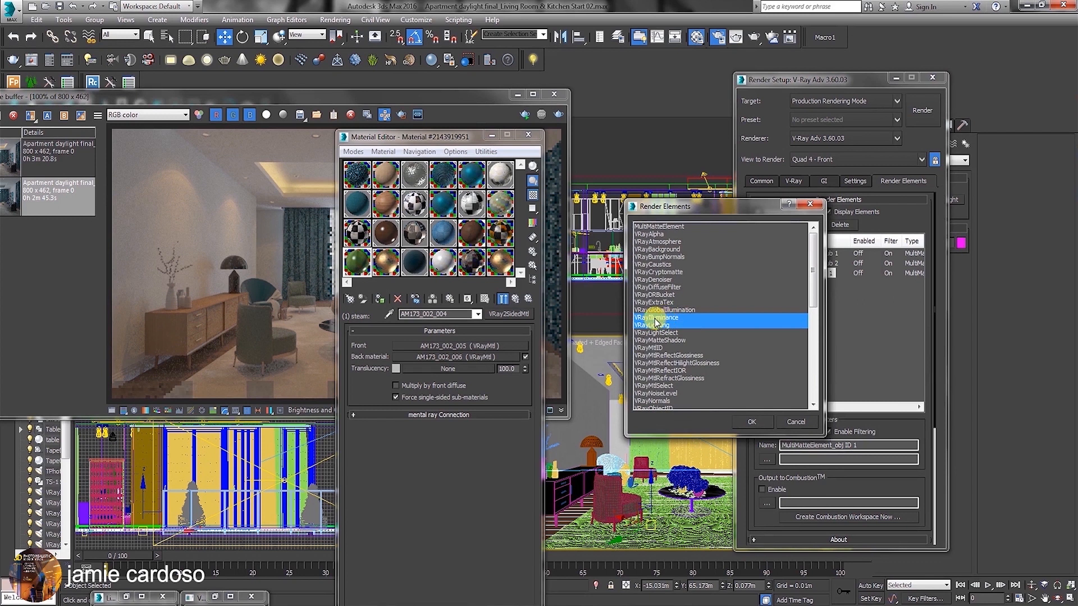
pyautogui.keyDown('ctrl'); pyautogui.click(660, 310); pyautogui.keyUp('ctrl')
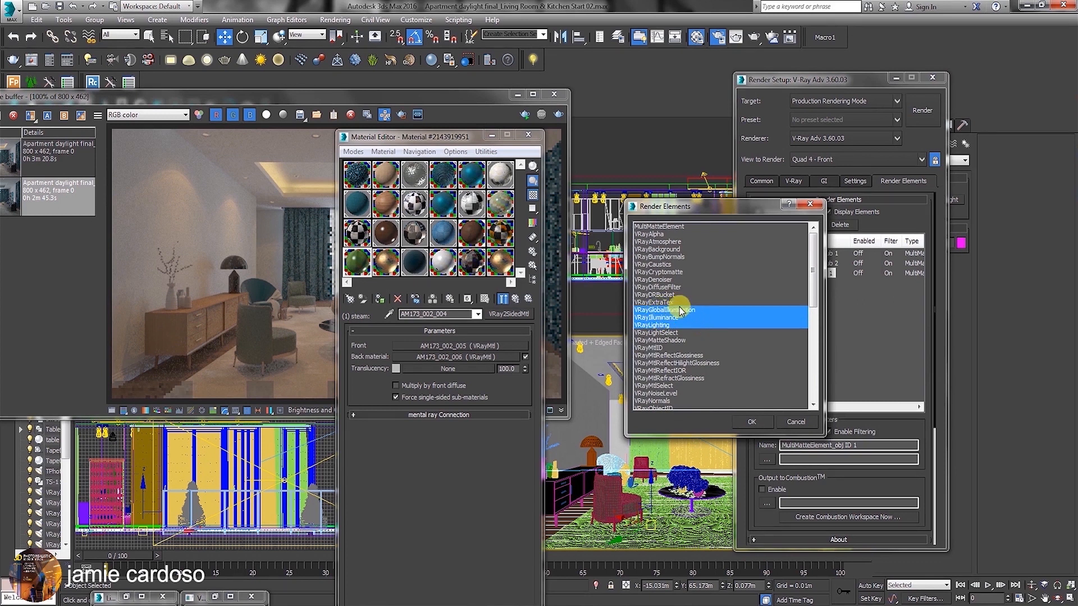
pyautogui.keyDown('ctrl'); pyautogui.click(656, 287); pyautogui.keyUp('ctrl')
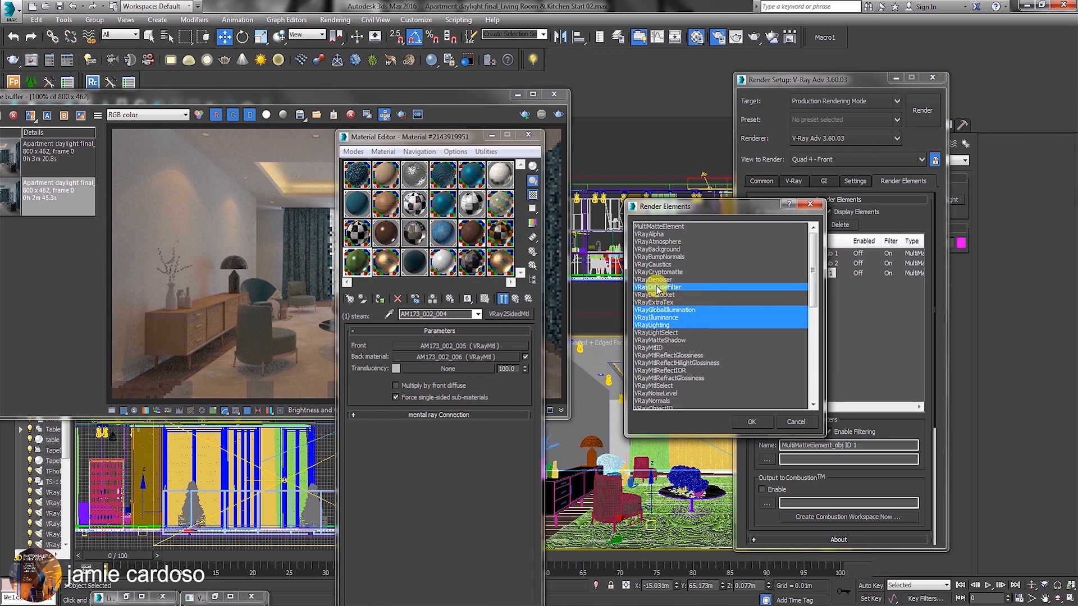
pyautogui.keyDown('ctrl'); pyautogui.click(655, 280); pyautogui.keyUp('ctrl')
pyautogui.keyDown('ctrl'); pyautogui.click(655, 280); pyautogui.keyUp('ctrl')
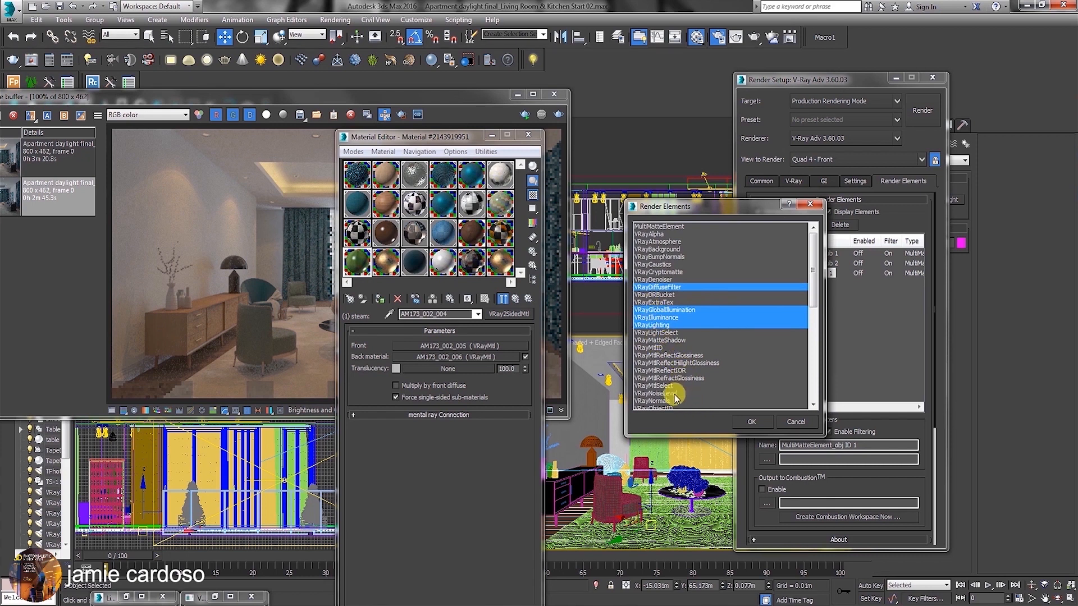
# Include VRayRawLighting, VRayRawReflection, VRayRawRefraction and VRayRawShadow in the selection of render elements.
pyautogui.scroll(-5, 788, 385)
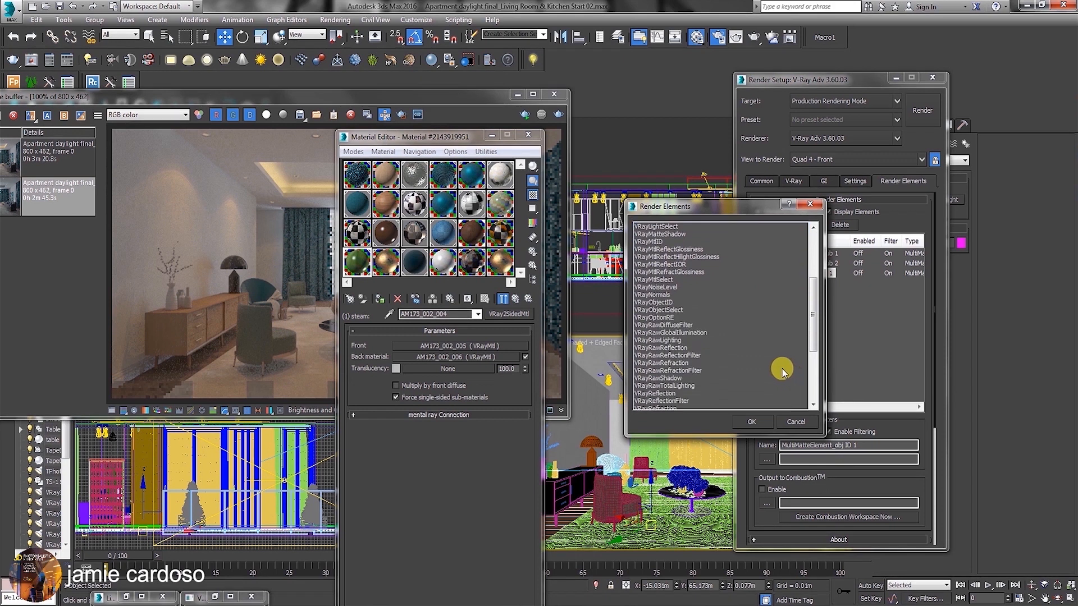
pyautogui.click(667, 340)
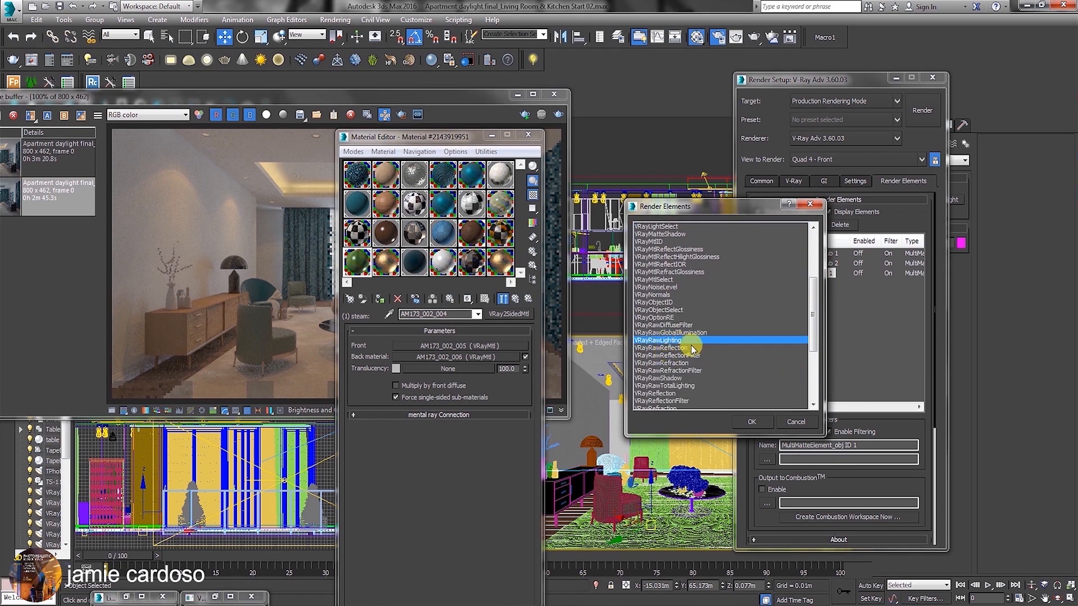
pyautogui.keyDown('ctrl'); pyautogui.click(692, 348); pyautogui.keyUp('ctrl')
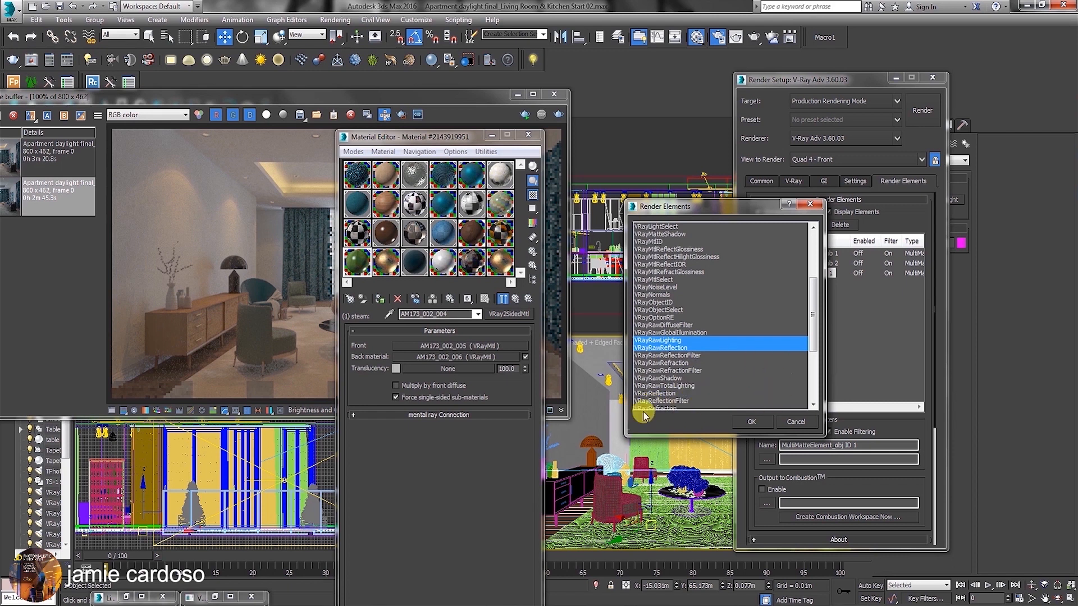
pyautogui.keyDown('ctrl'); pyautogui.click(663, 363); pyautogui.keyUp('ctrl')
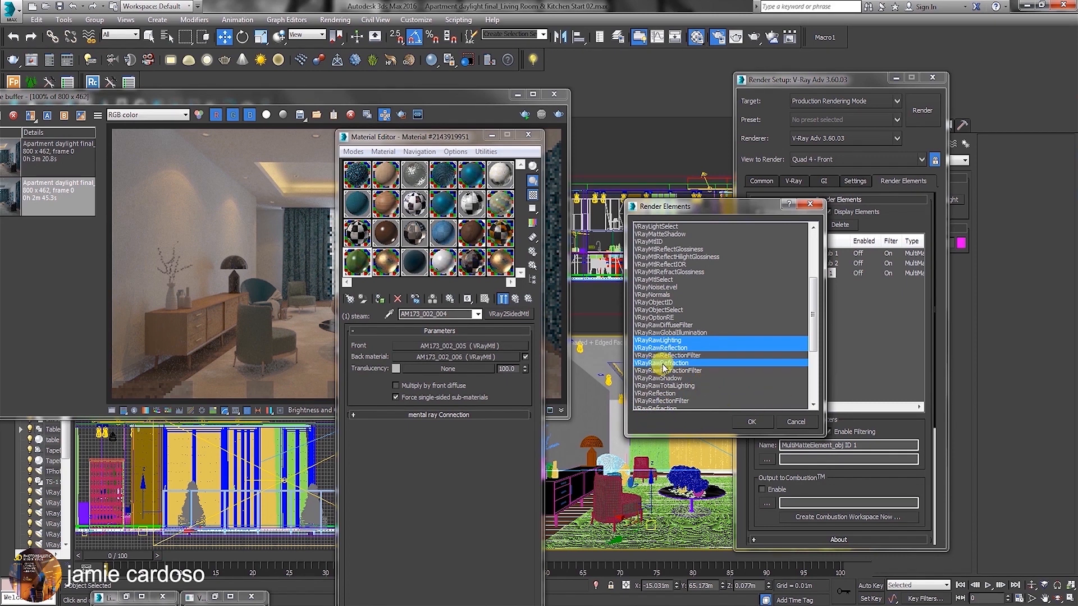
pyautogui.keyDown('ctrl'); pyautogui.click(664, 379); pyautogui.keyUp('ctrl')
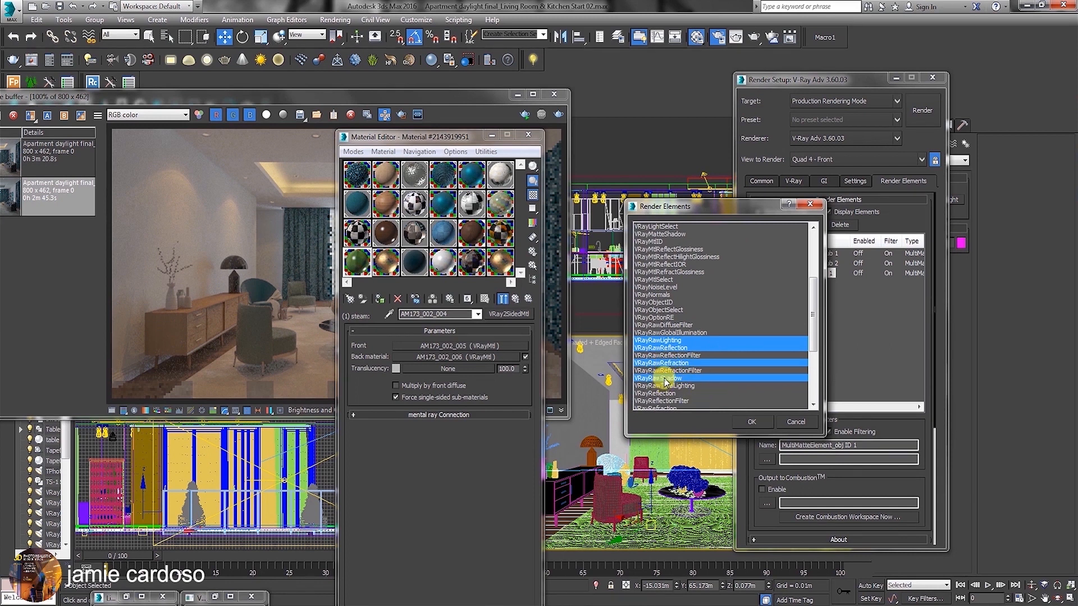
# Extend the render element selection with VRayReflection, VRayRefraction, VRaySampleRate, VRaySelfIllumination, VRaySpecular, VRayTotalLighting and VRayWireColor.
pyautogui.moveTo(817, 324); pyautogui.dragTo(815, 373)
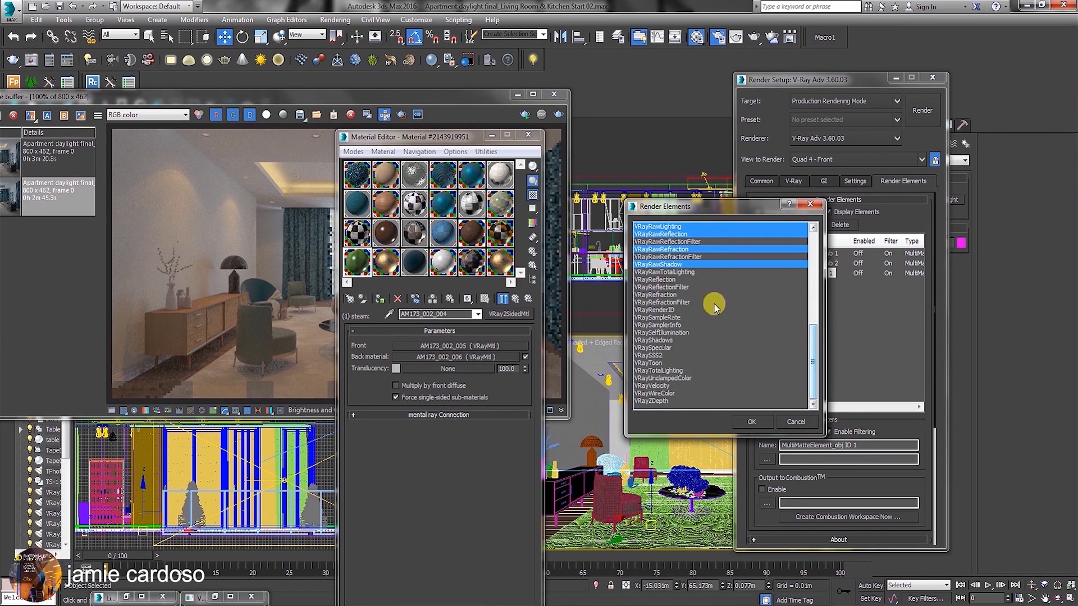
pyautogui.keyDown('ctrl'); pyautogui.click(671, 280); pyautogui.keyUp('ctrl')
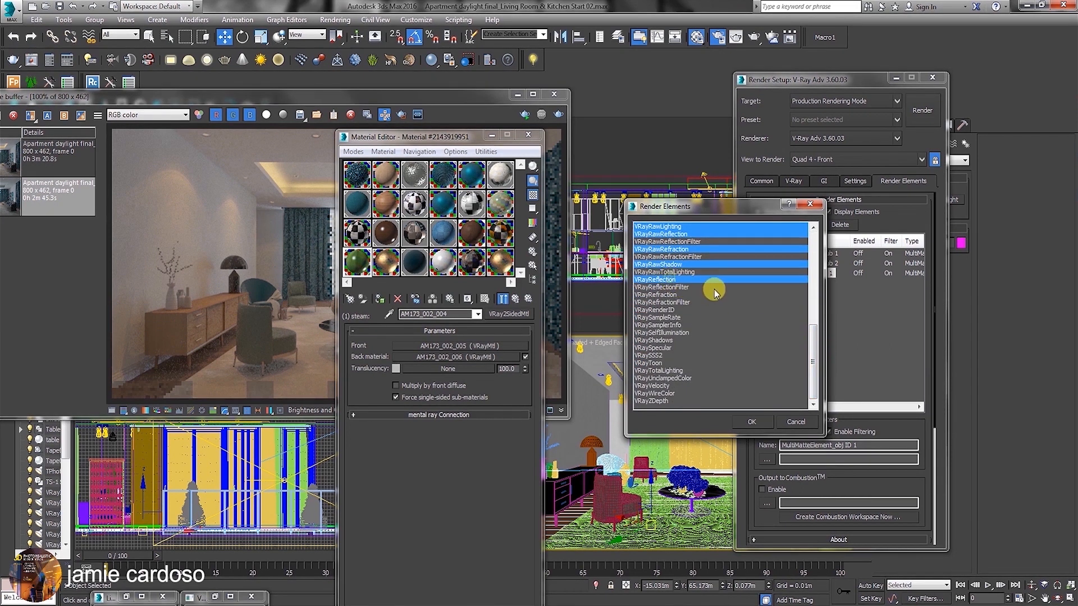
pyautogui.keyDown('ctrl'); pyautogui.click(656, 296); pyautogui.keyUp('ctrl')
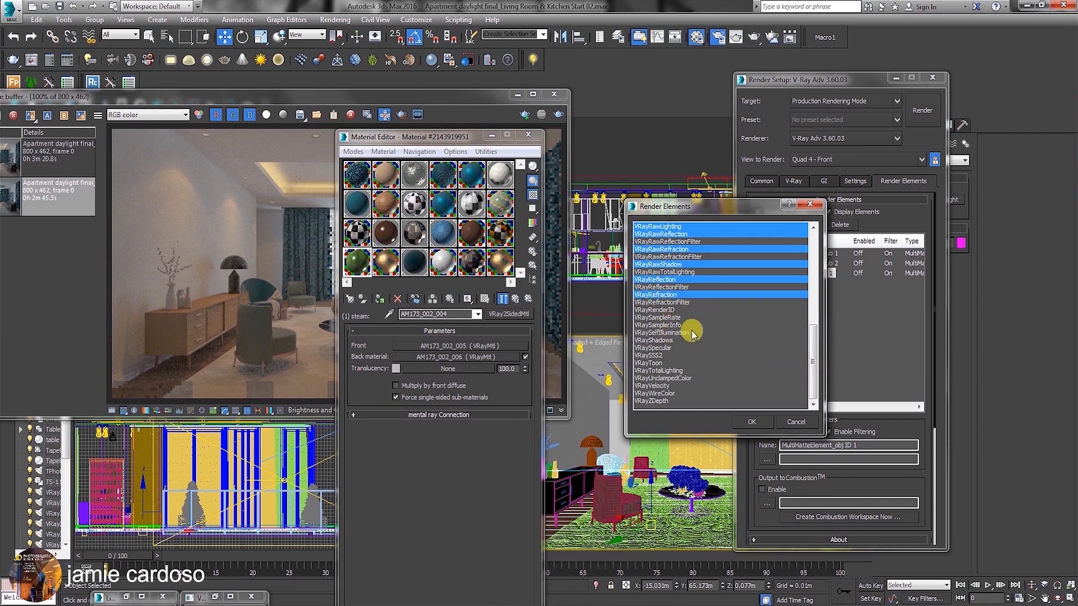
pyautogui.keyDown('ctrl'); pyautogui.click(673, 318); pyautogui.keyUp('ctrl')
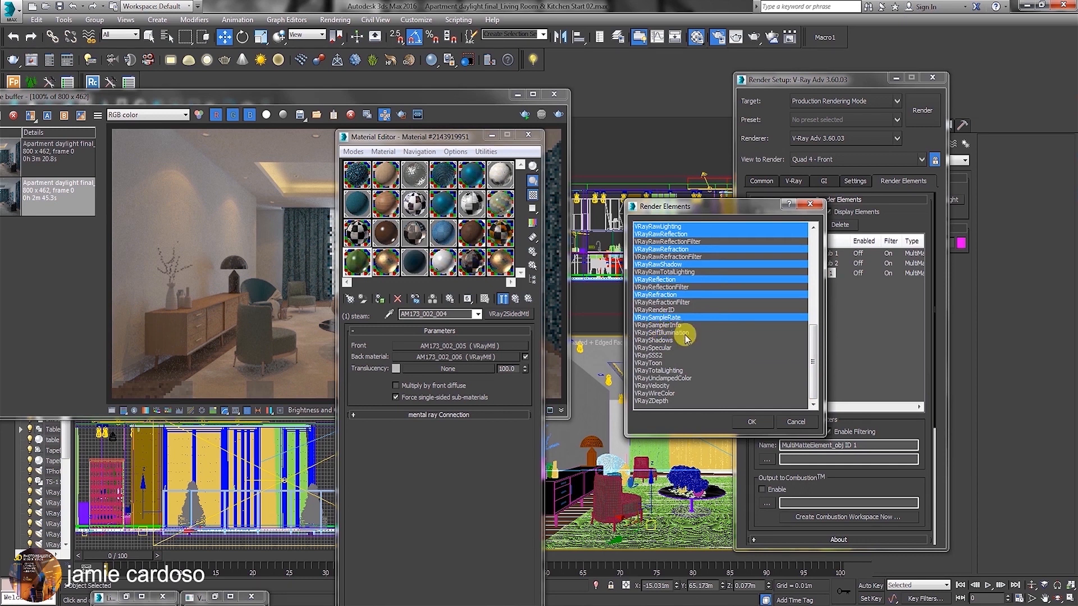
pyautogui.keyDown('ctrl'); pyautogui.click(665, 332); pyautogui.keyUp('ctrl')
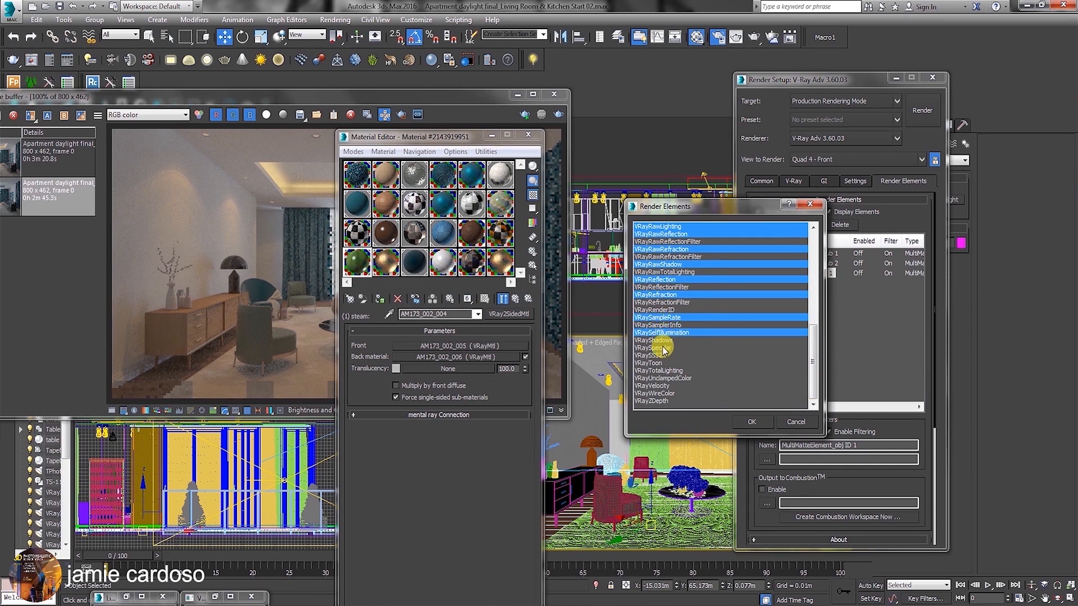
pyautogui.keyDown('ctrl'); pyautogui.click(664, 348); pyautogui.keyUp('ctrl')
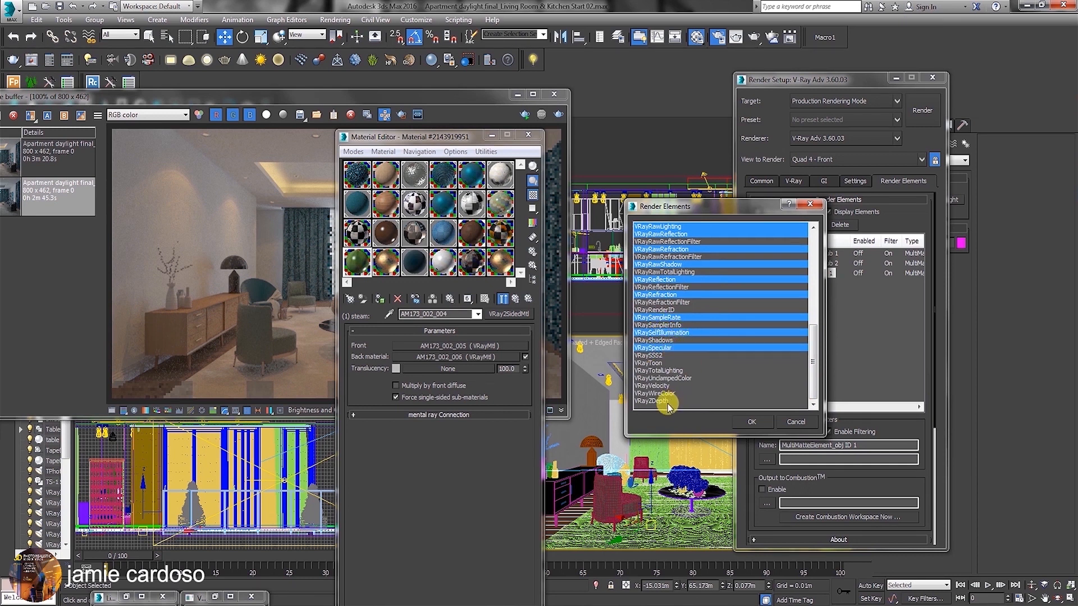
pyautogui.keyDown('ctrl'); pyautogui.click(668, 370); pyautogui.keyUp('ctrl')
pyautogui.keyDown('ctrl'); pyautogui.click(661, 394); pyautogui.keyUp('ctrl')
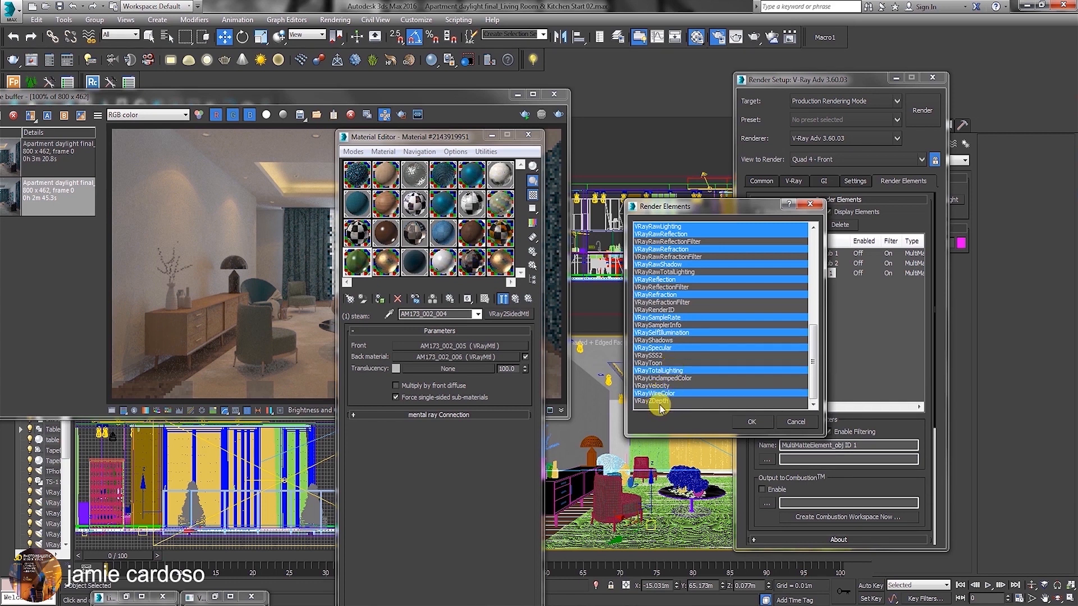
# Include VRayNormals in the selected render elements and return to the start of the element list.
pyautogui.scroll(7, 668, 354)
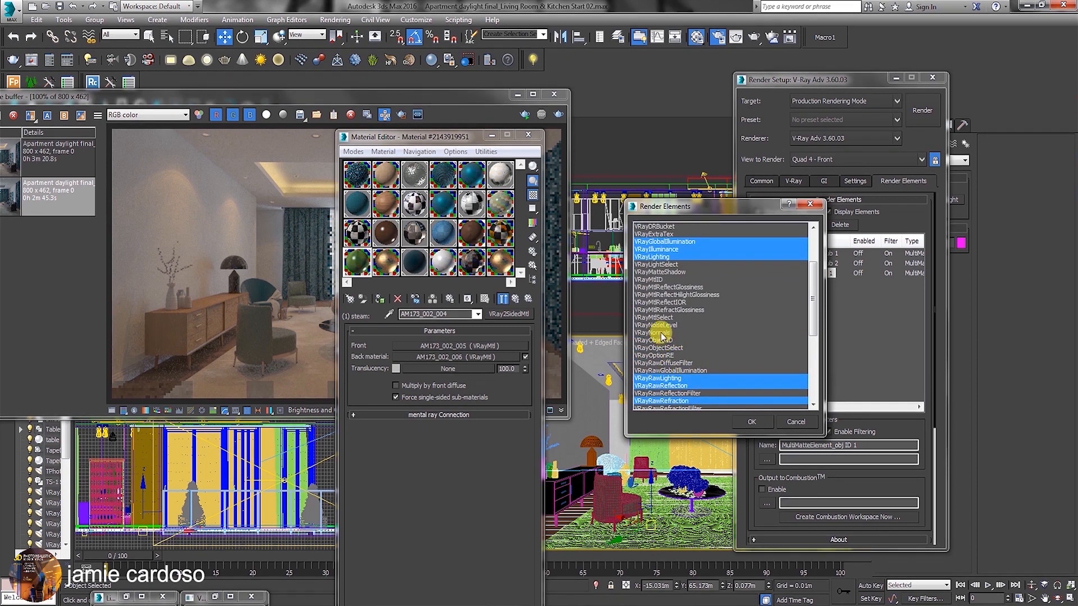
pyautogui.keyDown('ctrl'); pyautogui.click(661, 333); pyautogui.keyUp('ctrl')
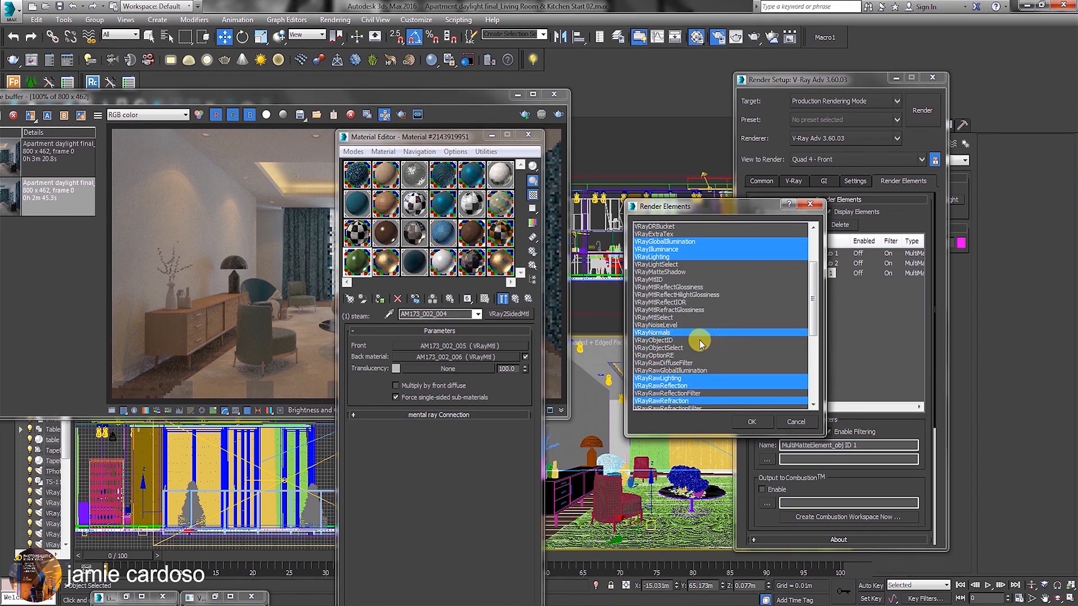
pyautogui.scroll(3, 696, 320)
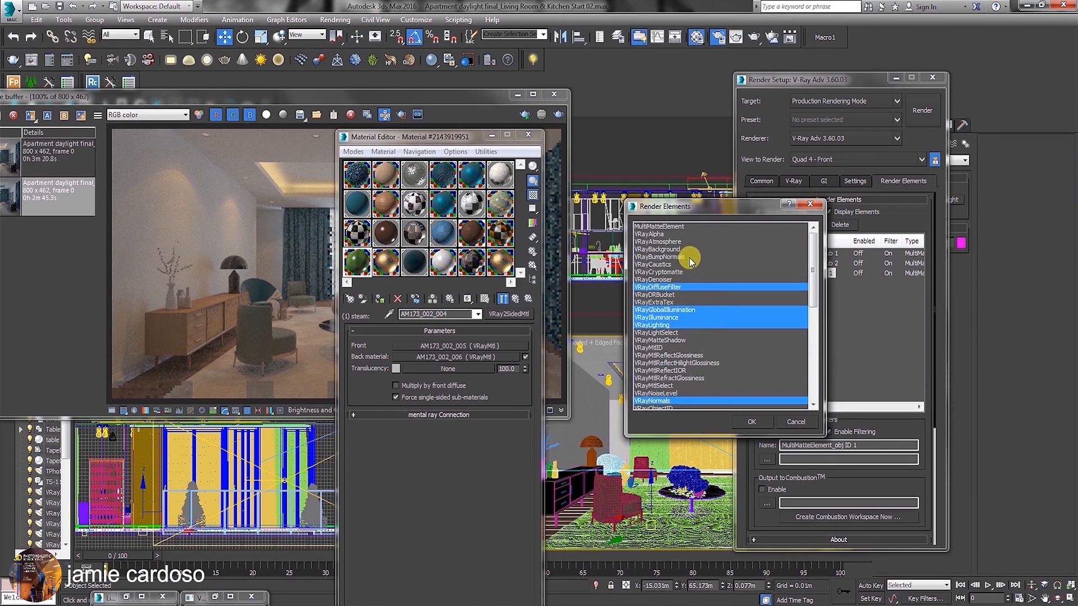
# Include VRayAlpha and VRayBumpNormals in the selection and add all selected render elements to the scene.
pyautogui.keyDown('ctrl'); pyautogui.click(652, 234); pyautogui.keyUp('ctrl')
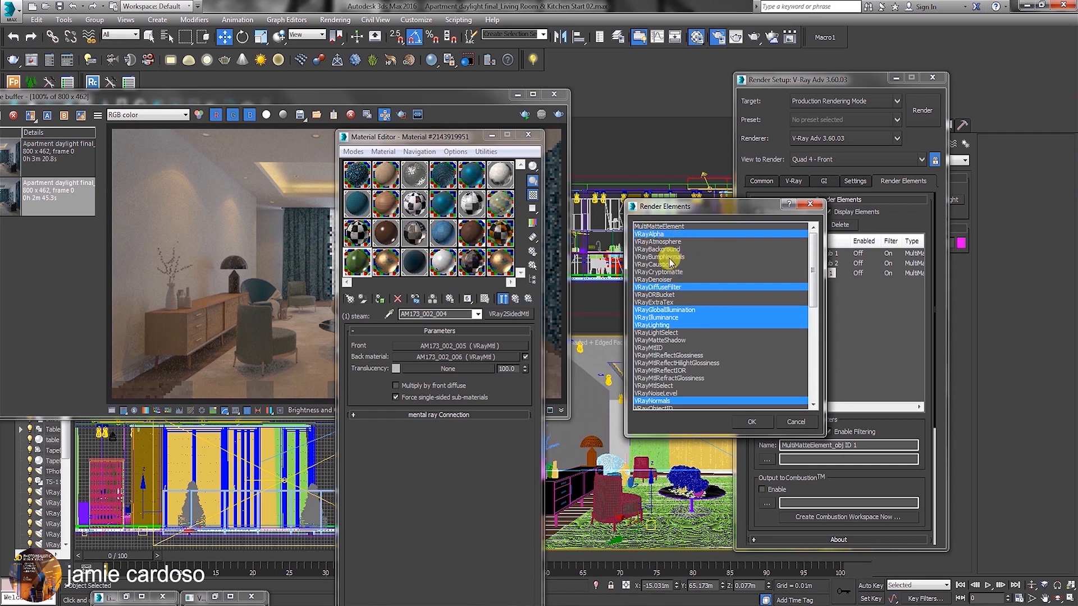
pyautogui.keyDown('ctrl'); pyautogui.click(674, 257); pyautogui.keyUp('ctrl')
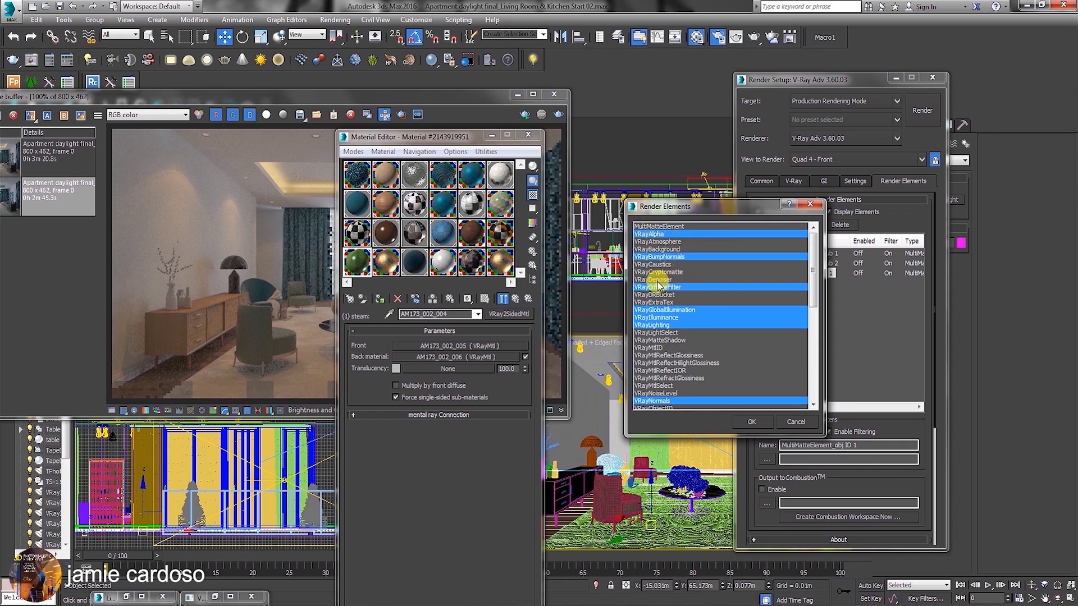
pyautogui.click(752, 422)
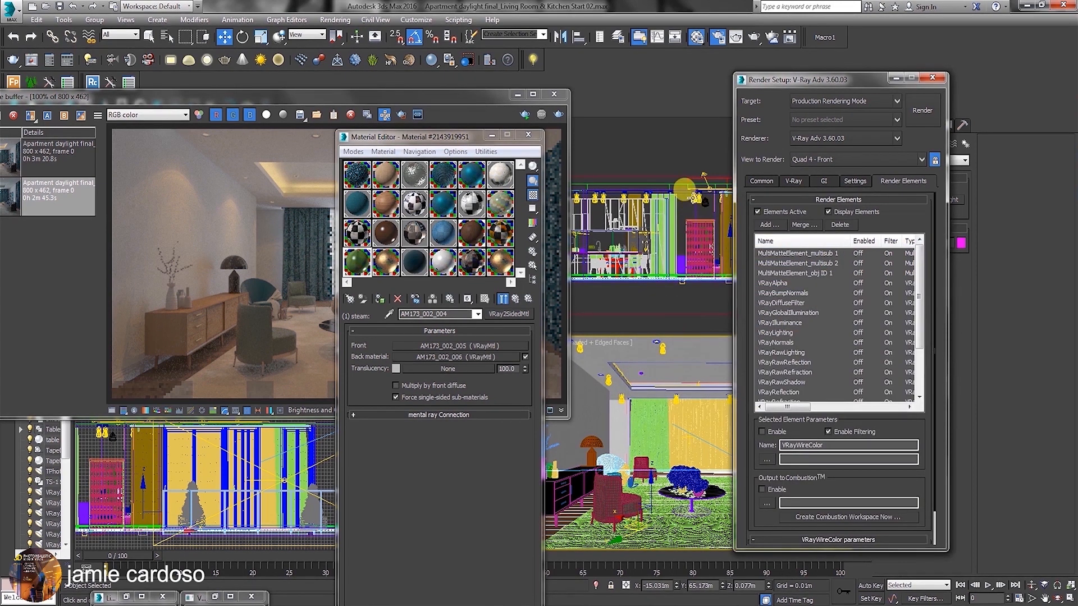
# Select the IES spotlight and examine the saved pass image Living Room.VRayIES002_#30.0000.tif up close around the sofa and coffee table.
pyautogui.click(686, 191)
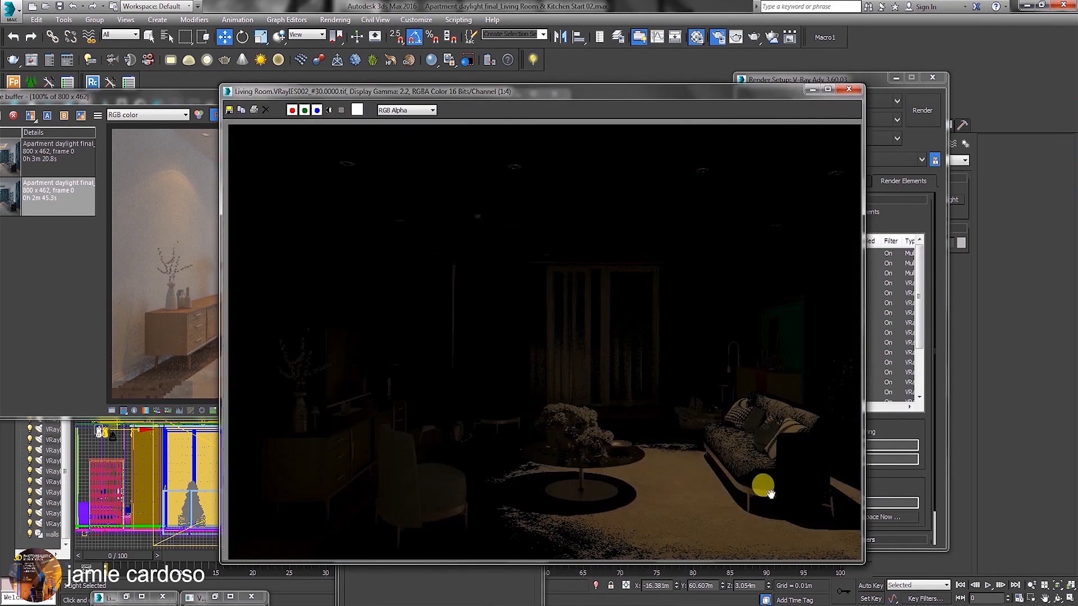
pyautogui.scroll(1, 768, 492)
pyautogui.moveTo(756, 461); pyautogui.dragTo(519, 275, button='middle')
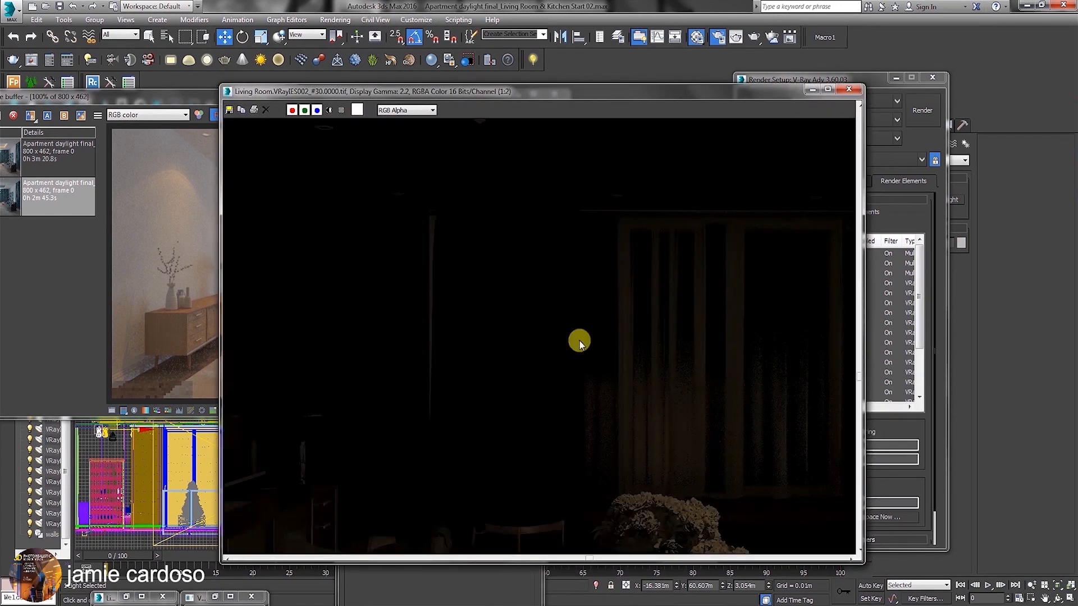
pyautogui.moveTo(580, 341); pyautogui.dragTo(504, 258, button='middle')
pyautogui.moveTo(698, 446); pyautogui.dragTo(453, 404, button='middle')
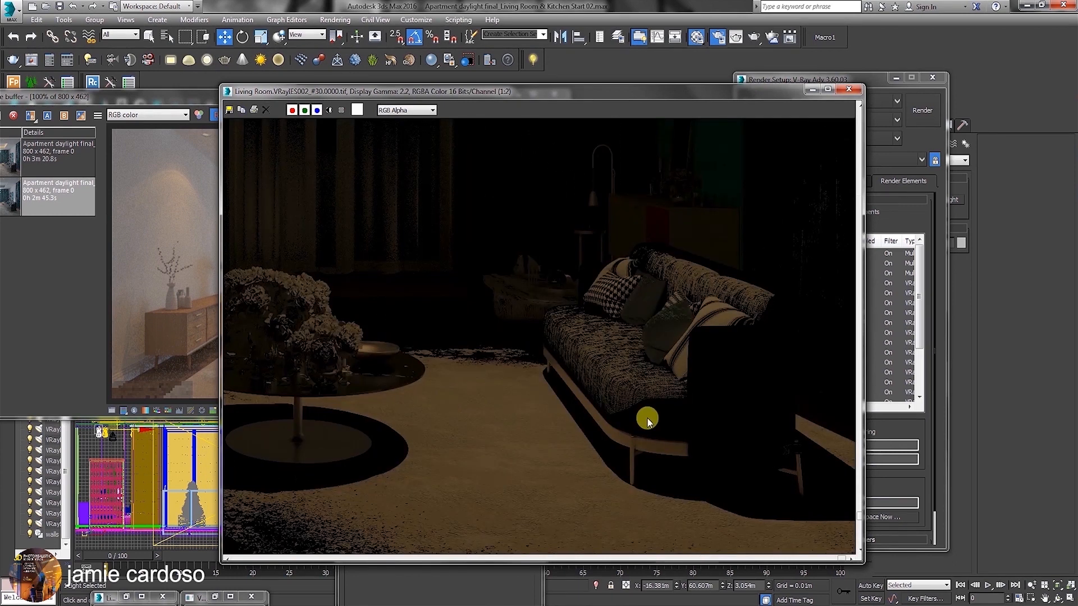
pyautogui.scroll(1, 647, 415)
pyautogui.scroll(-2, 577, 416)
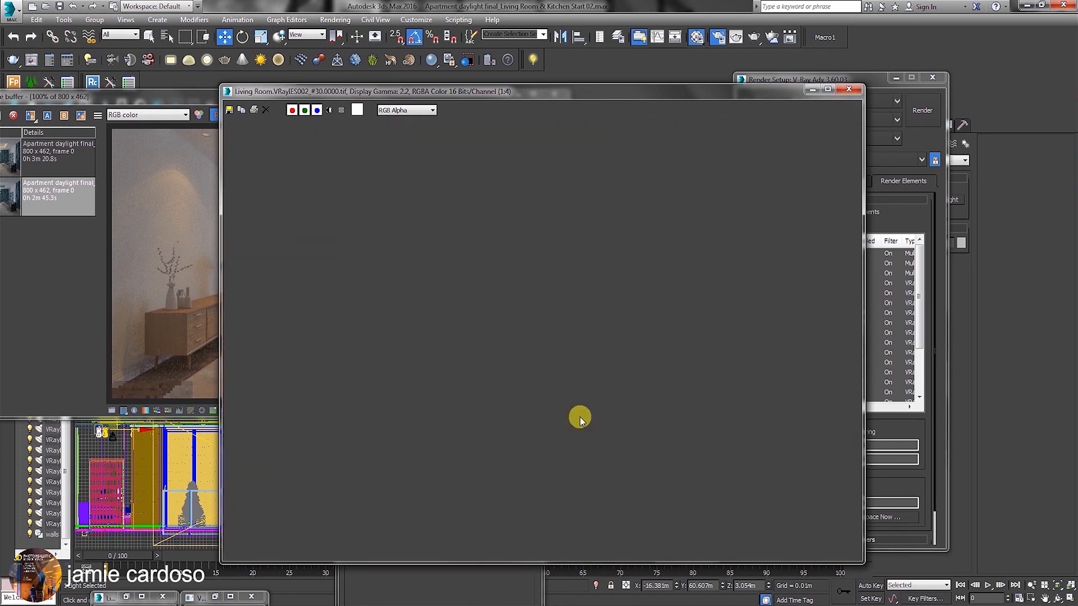
pyautogui.scroll(-1, 580, 418)
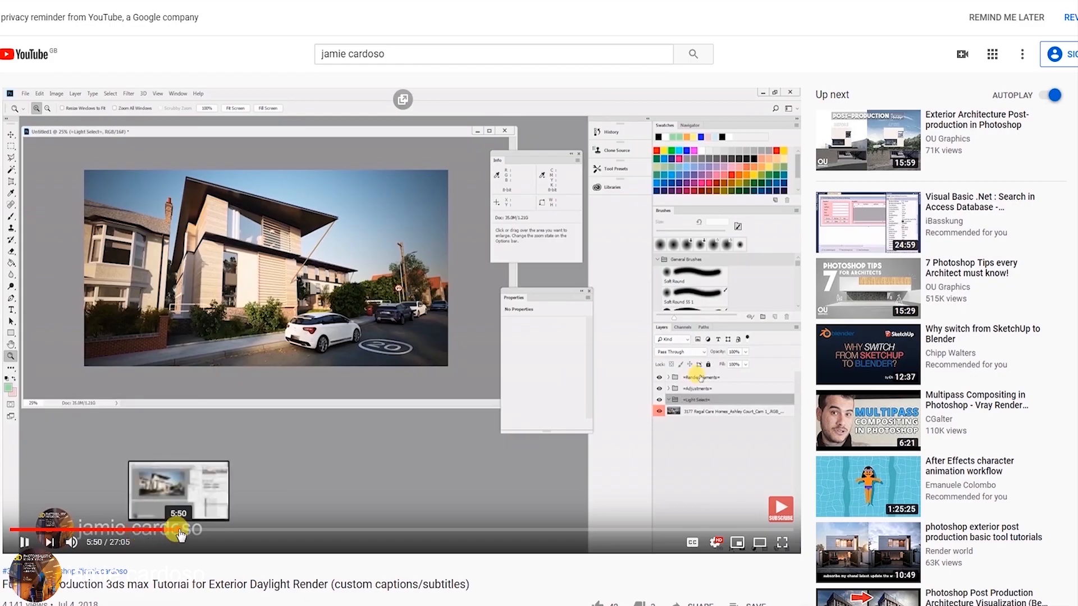
# Switch to YouTube and skim the exterior daylight post-production tutorial for how render elements are used in Photoshop.
pyautogui.click(180, 535)
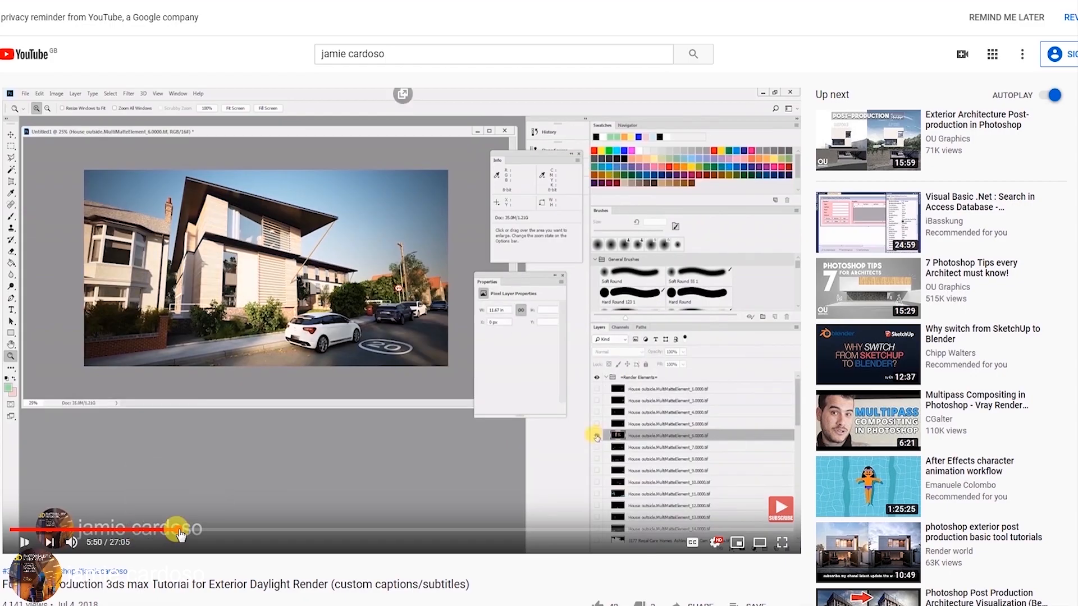
pyautogui.click(260, 531)
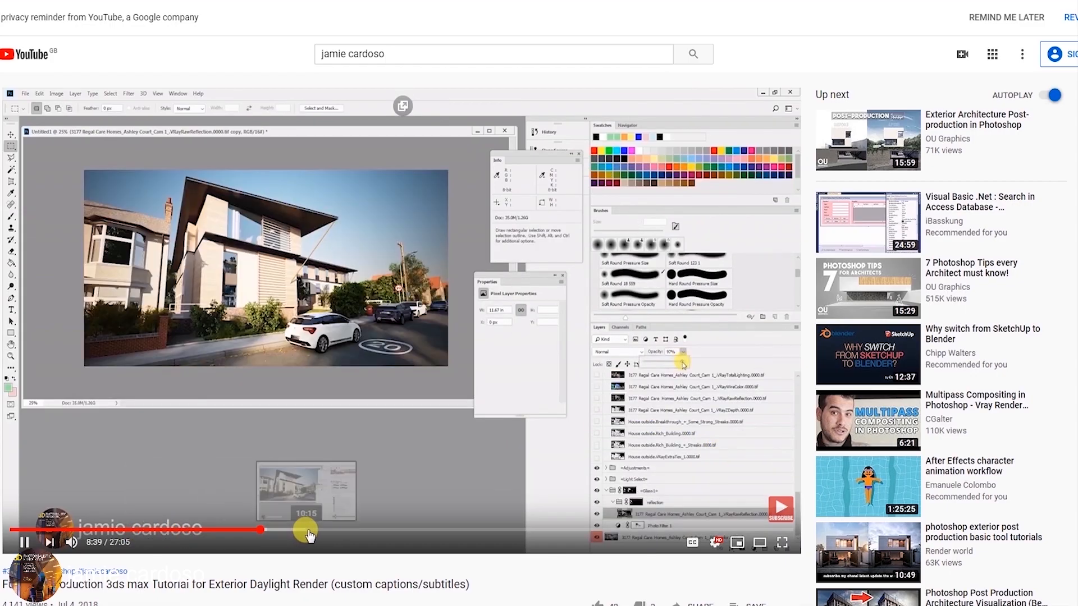
pyautogui.click(309, 532)
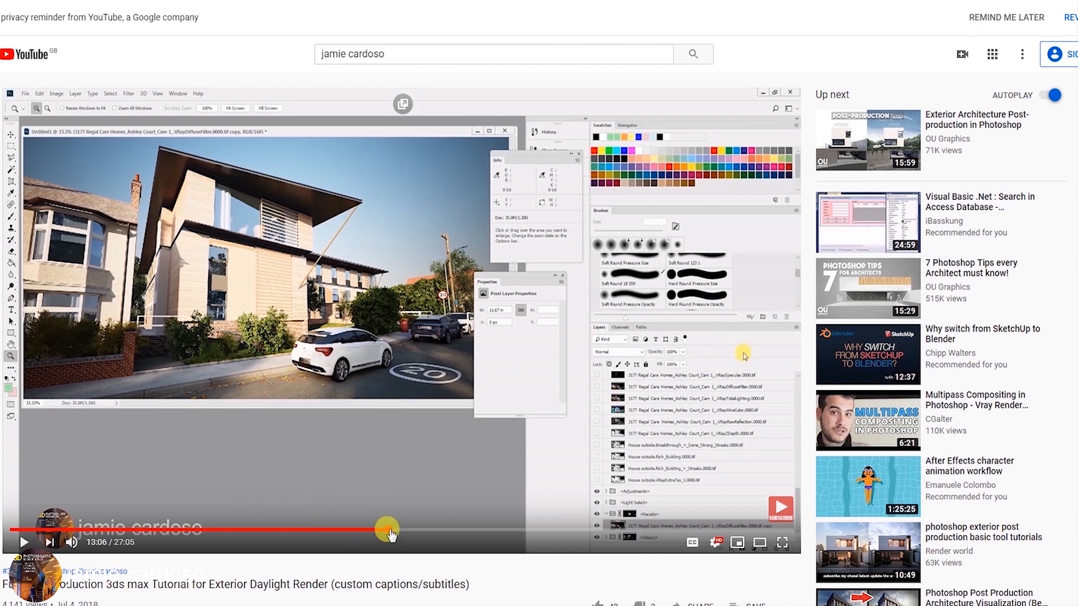
pyautogui.click(499, 532)
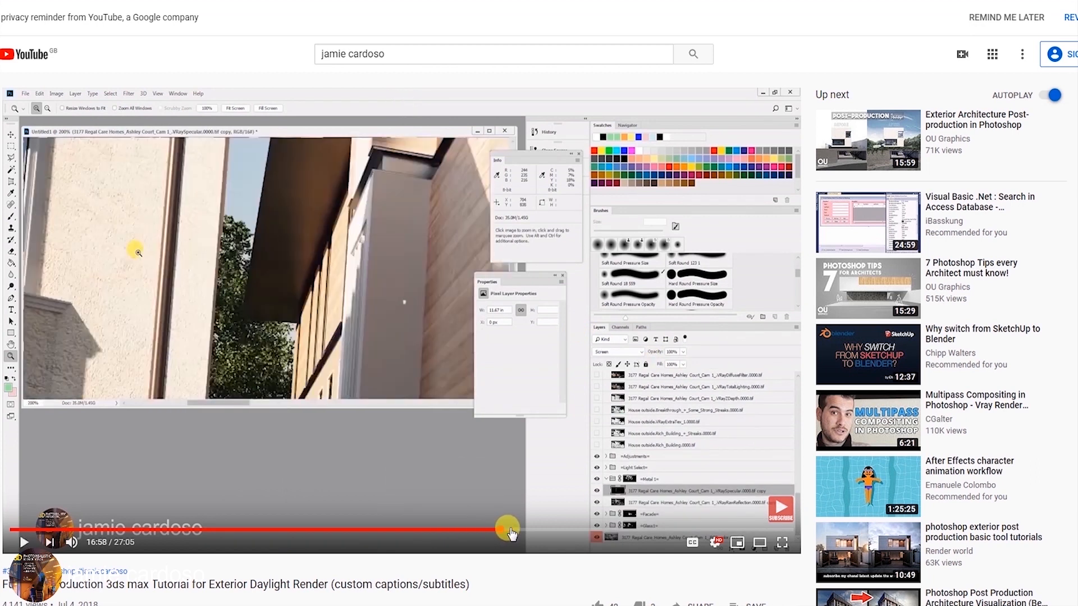
pyautogui.click(618, 532)
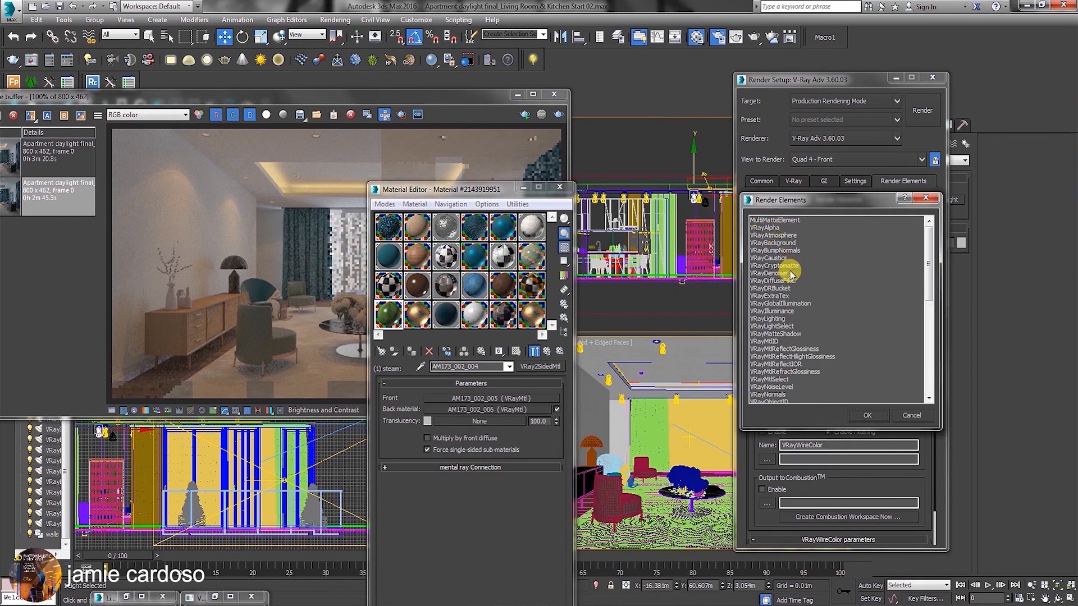
# Add a VRayLightSelect render element and append the selected light's copied name, making it VRayLightSelect_VRayIES007.
pyautogui.click(782, 327)
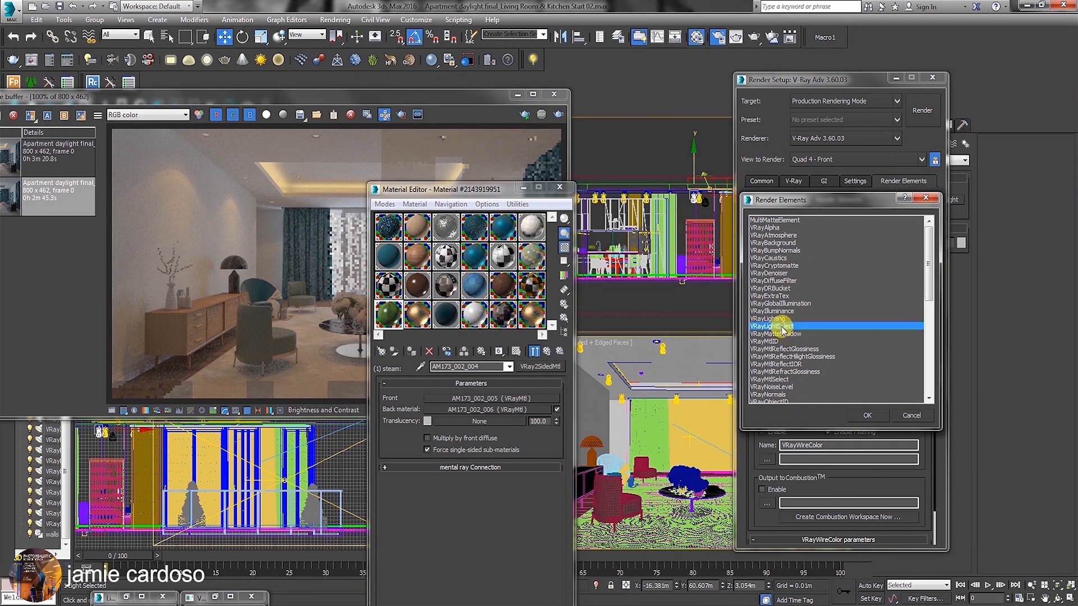
pyautogui.click(874, 418)
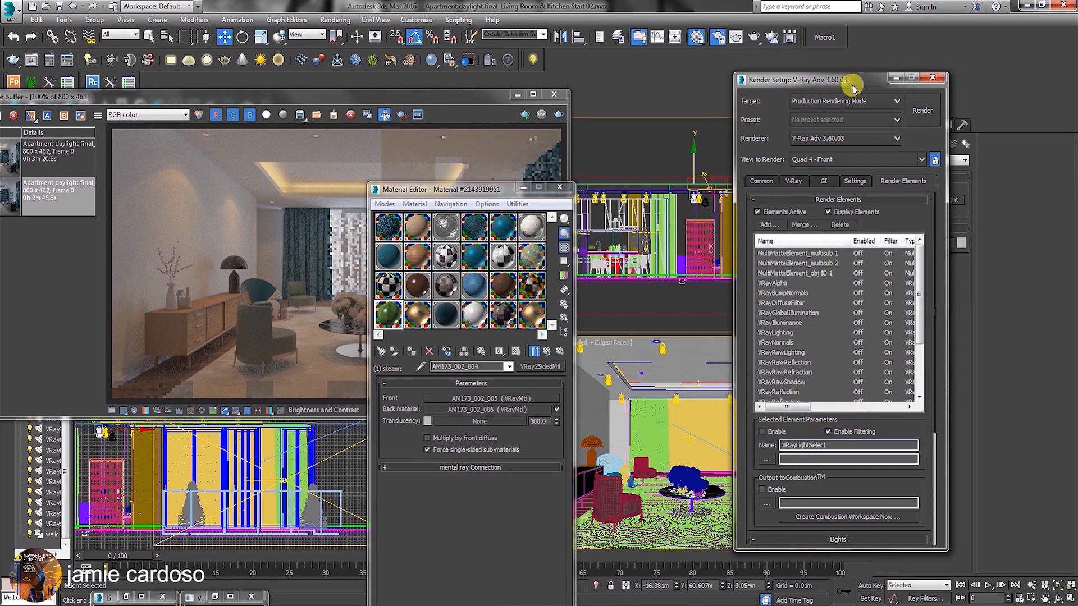
pyautogui.moveTo(853, 80); pyautogui.dragTo(430, 113)
pyautogui.doubleClick(898, 244)
pyautogui.rightClick(898, 247)
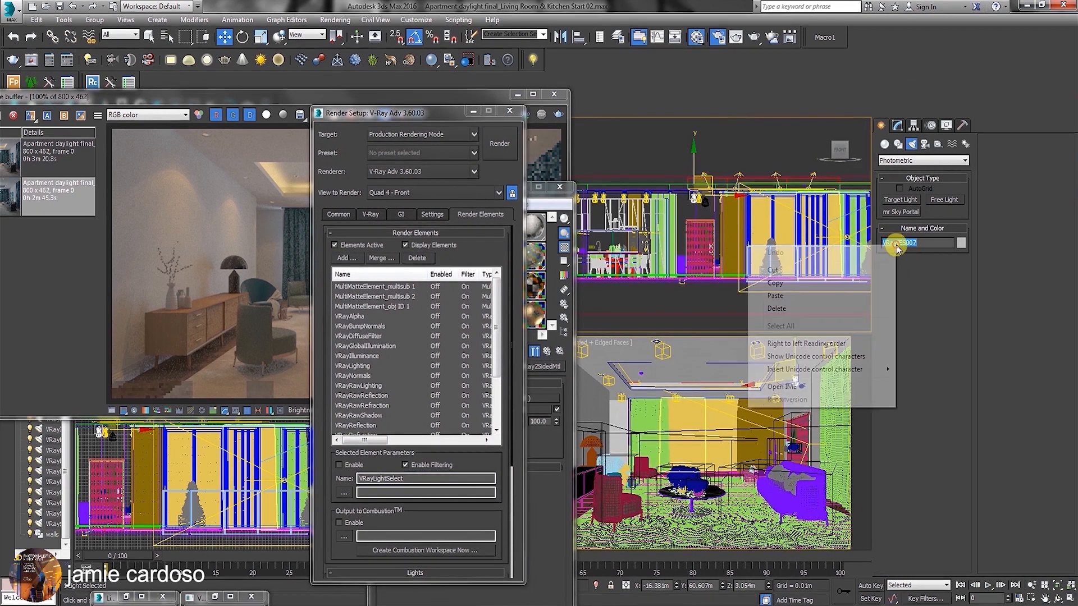
pyautogui.click(775, 283)
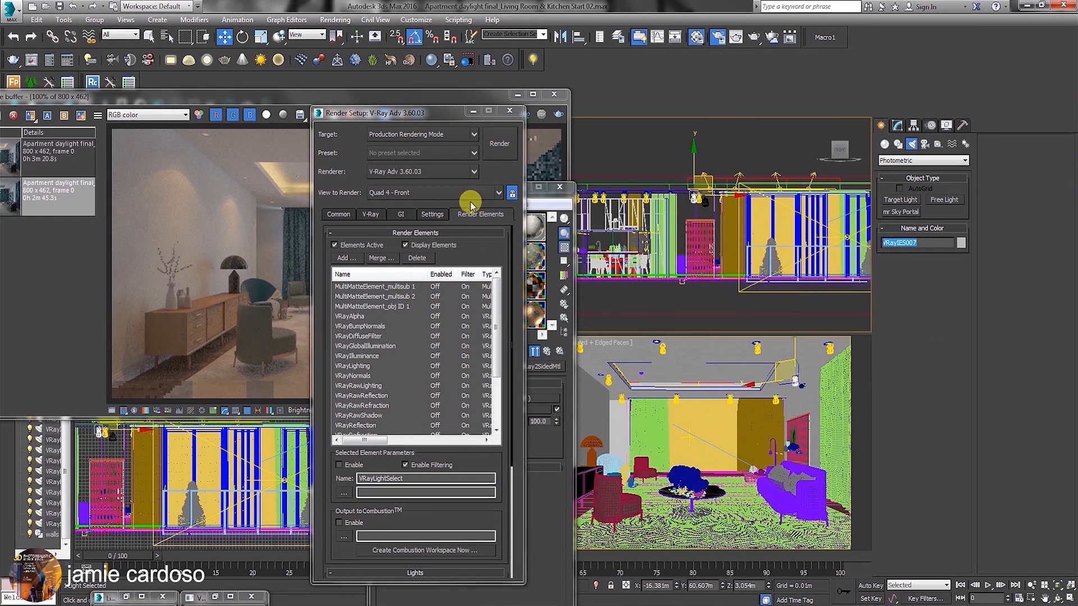
pyautogui.click(408, 478)
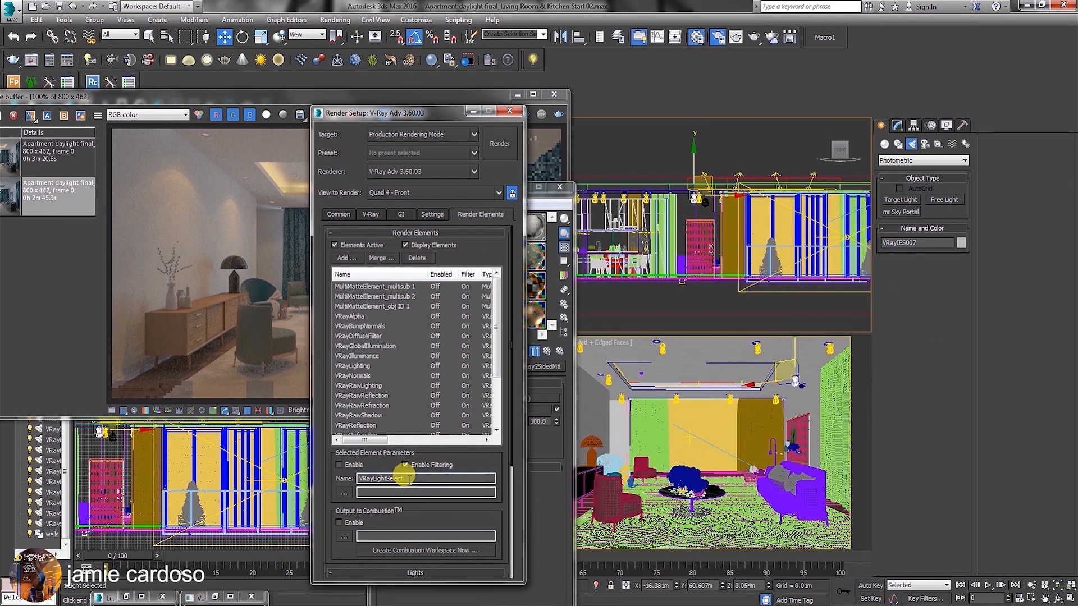
pyautogui.hotkey('ctrl', 'v')
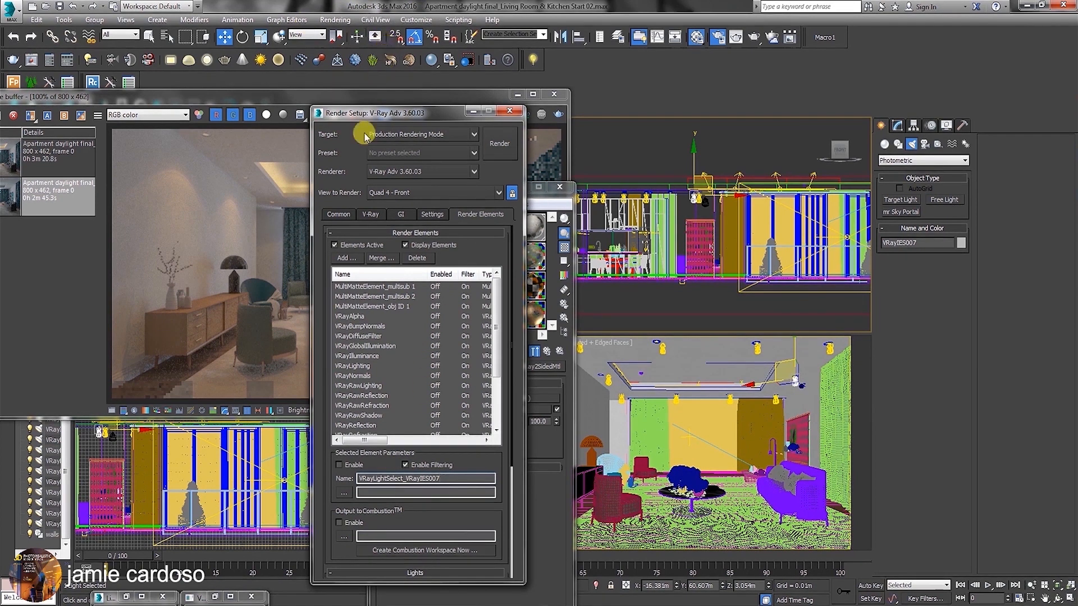
# Add the VRayIES007 light from the front view to the light select element's included lights.
pyautogui.moveTo(456, 505); pyautogui.dragTo(433, 351)
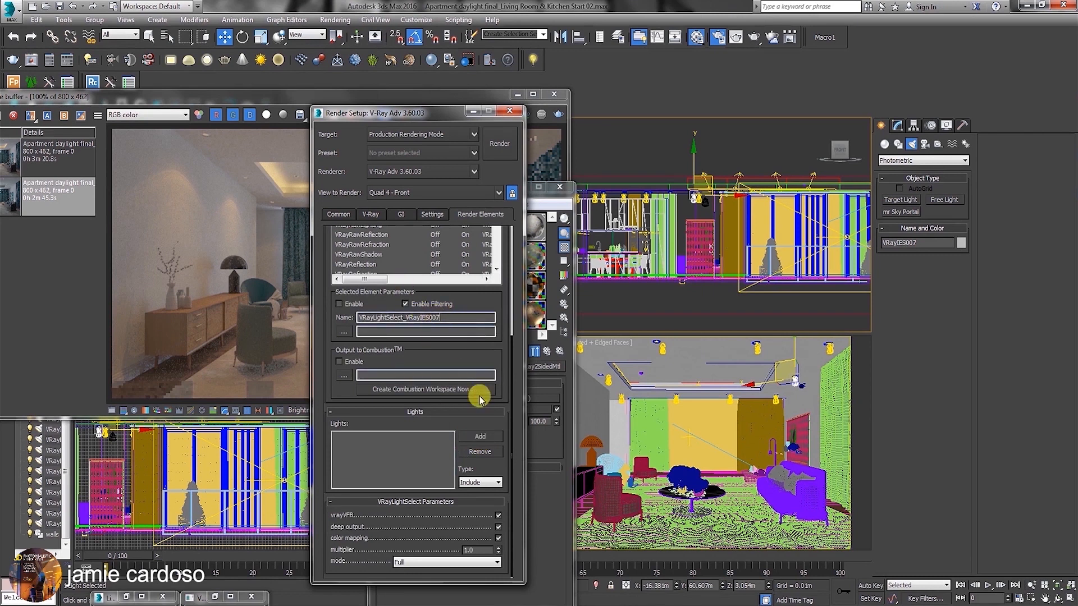
pyautogui.click(475, 438)
pyautogui.scroll(5, 696, 219)
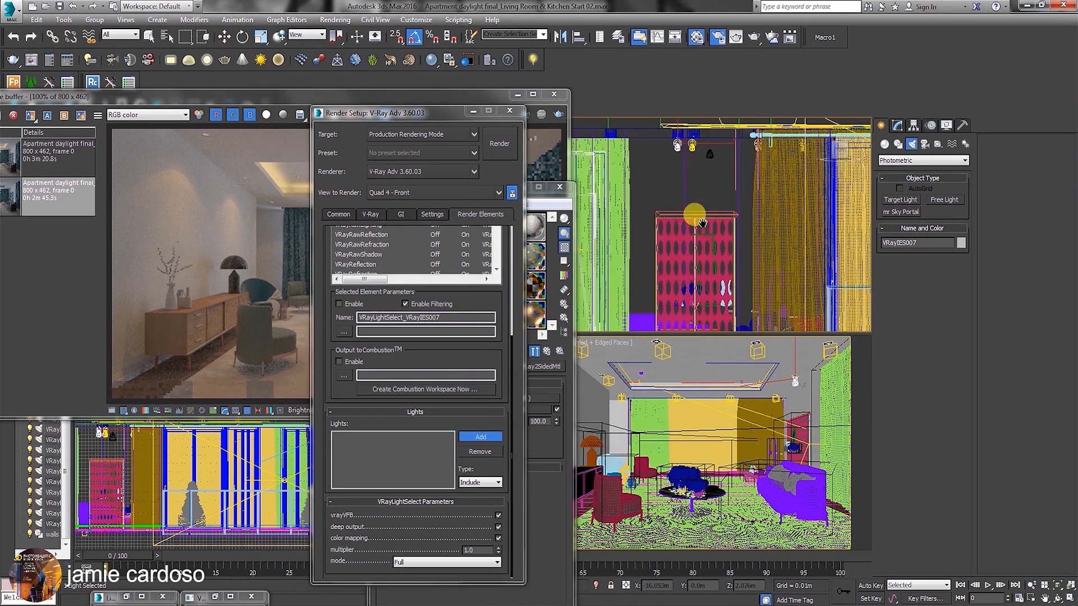
pyautogui.moveTo(664, 134); pyautogui.dragTo(659, 238, button='middle')
pyautogui.scroll(4, 660, 236)
pyautogui.click(689, 195)
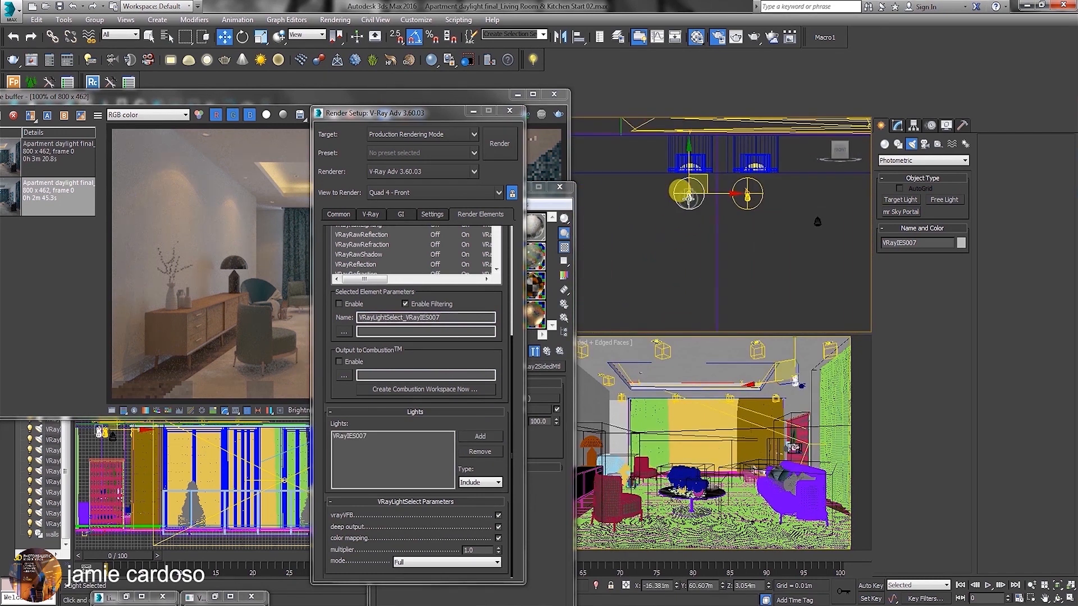
pyautogui.click(355, 439)
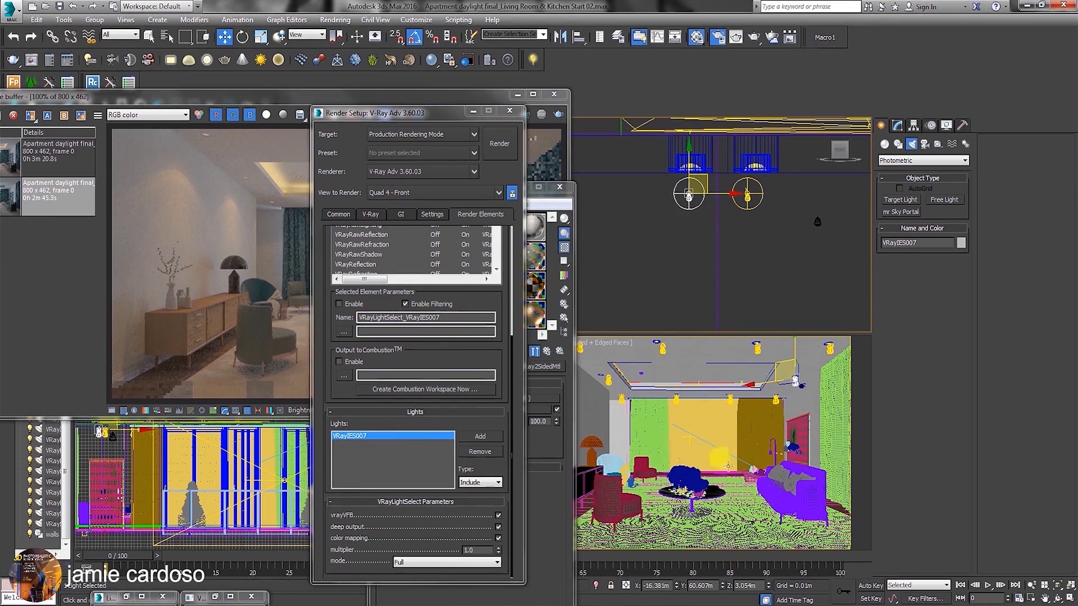
# Compare the light select element's name with its listed light and select the neighbouring IES light in the front view.
pyautogui.moveTo(428, 110); pyautogui.dragTo(268, 111)
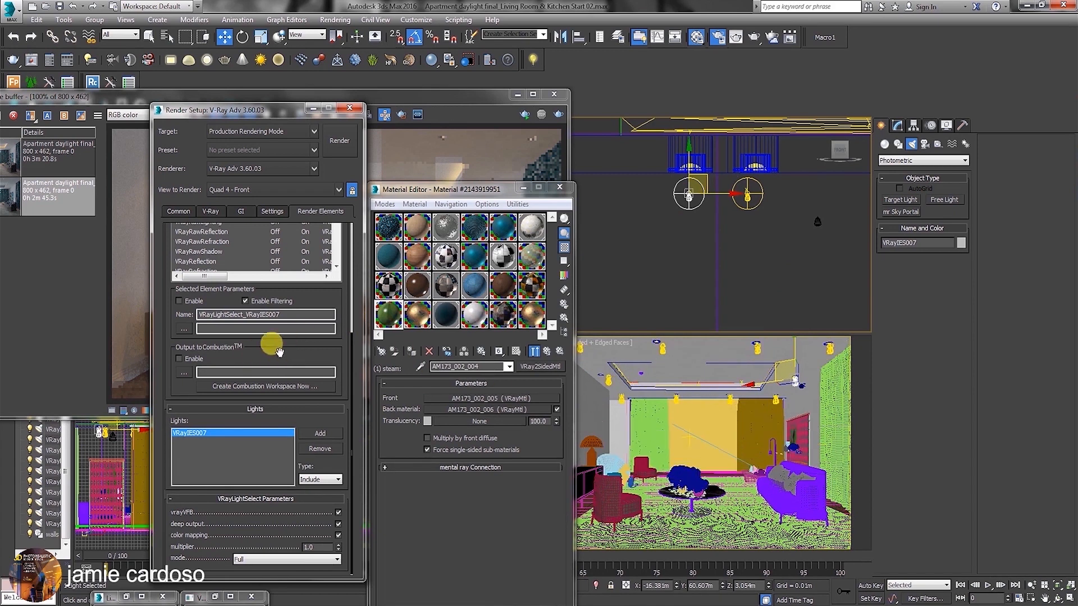
pyautogui.doubleClick(287, 313)
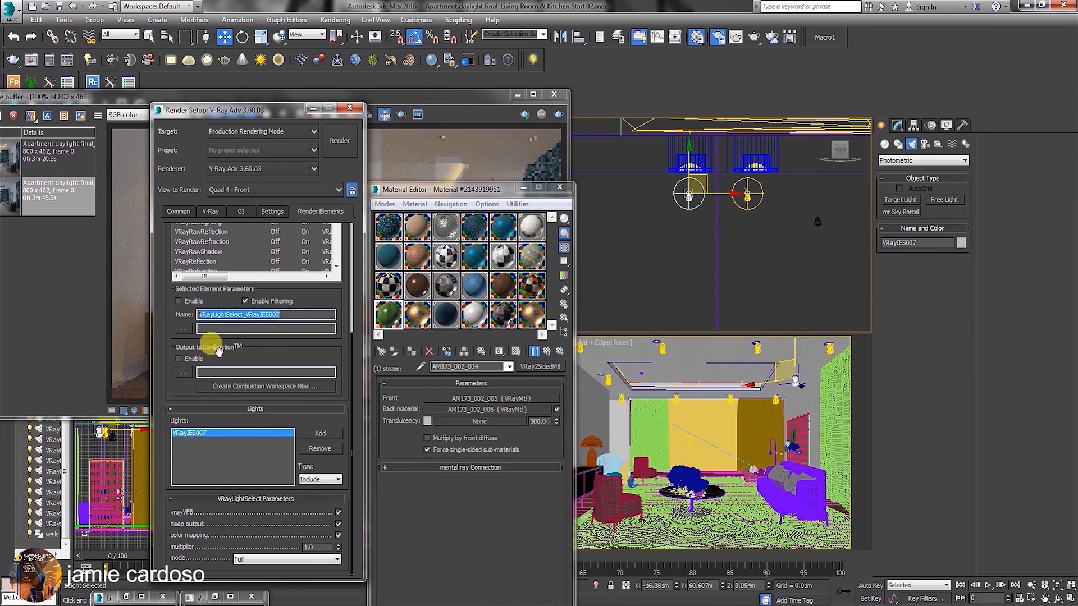
pyautogui.click(186, 434)
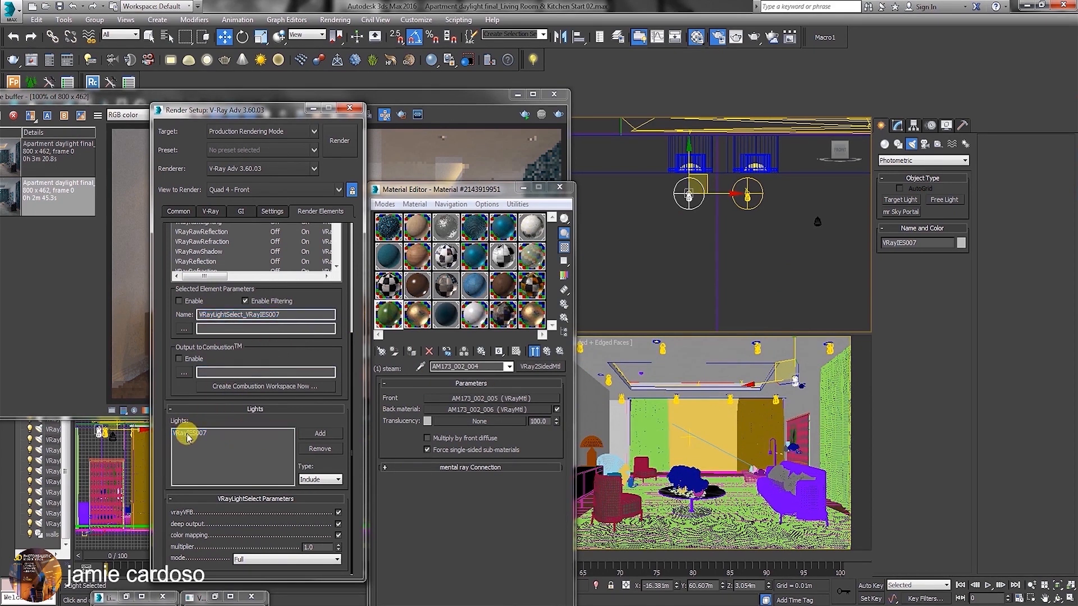
pyautogui.click(198, 434)
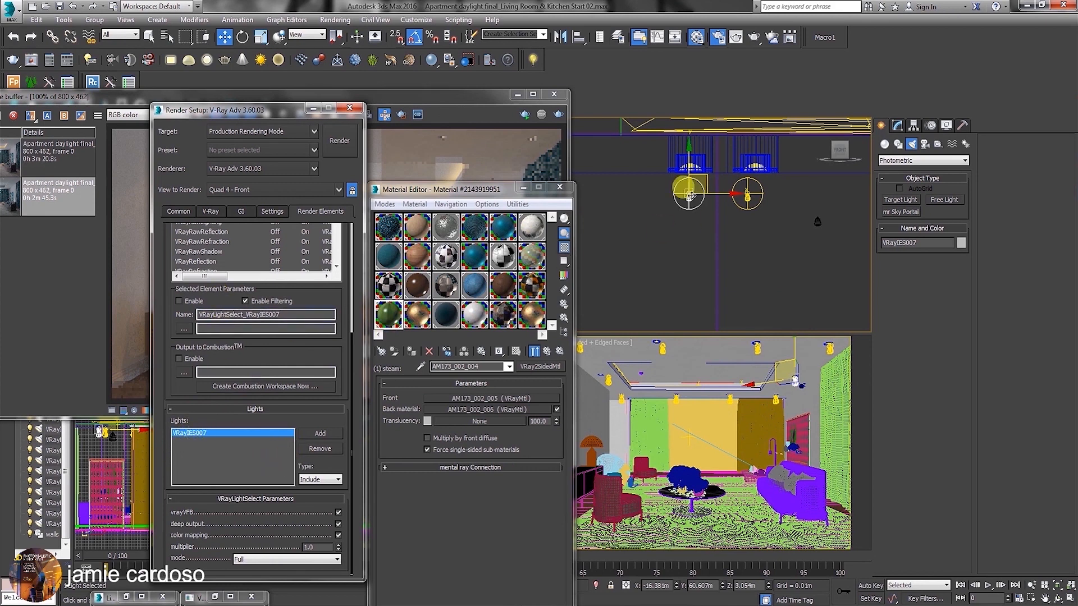
pyautogui.click(751, 195)
pyautogui.click(162, 319)
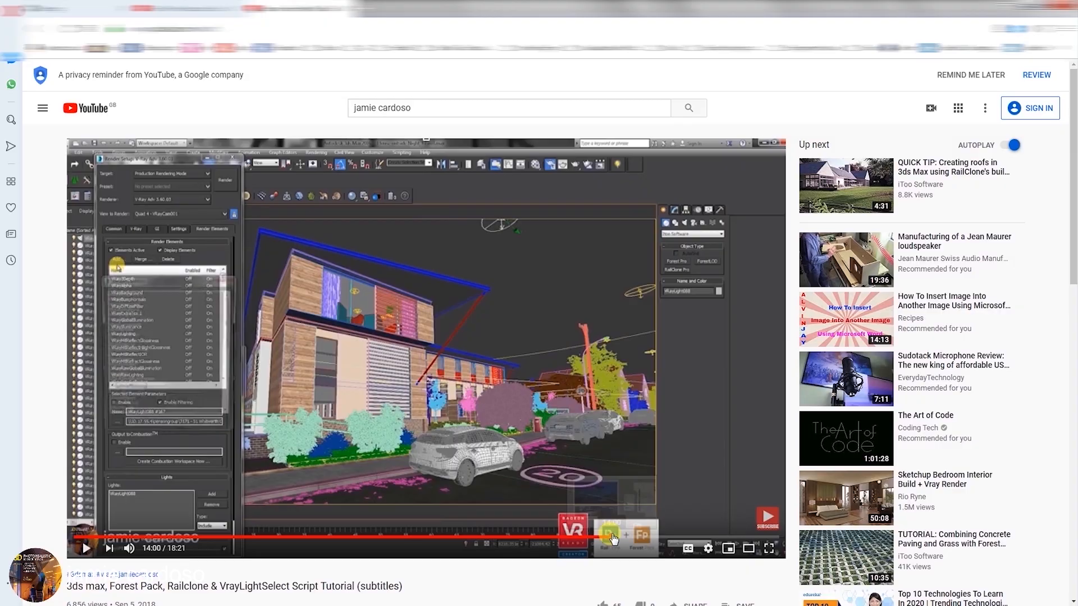
# Switch to the browser and read the ScriptSpot page for the Auto Render Element "VRayLightSelect" script, including its comments.
pyautogui.moveTo(617, 538); pyautogui.dragTo(672, 539)
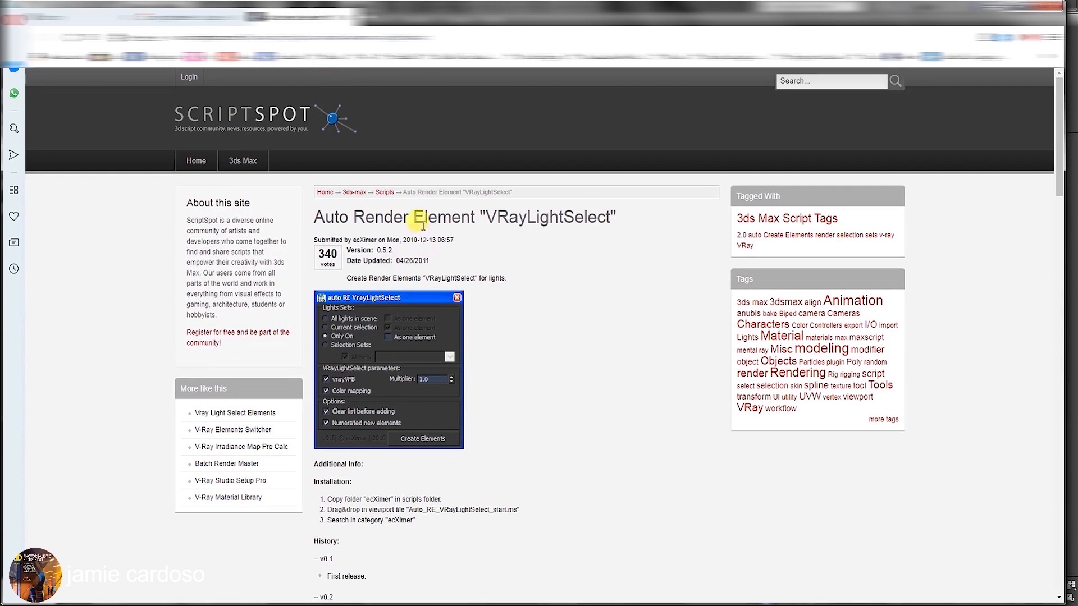
pyautogui.scroll(-20, 527, 345)
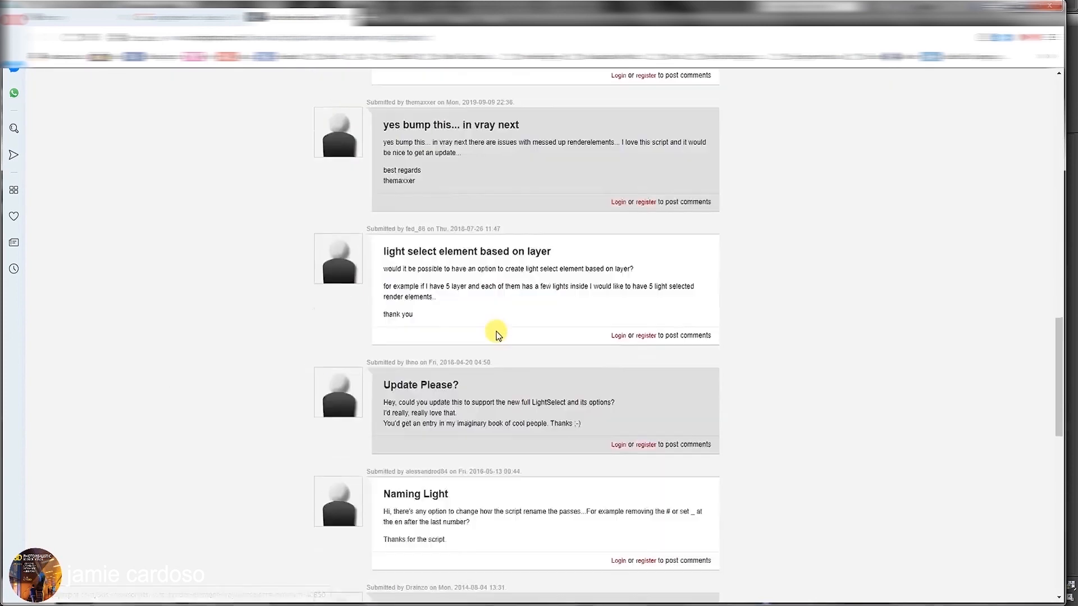
pyautogui.scroll(11, 496, 331)
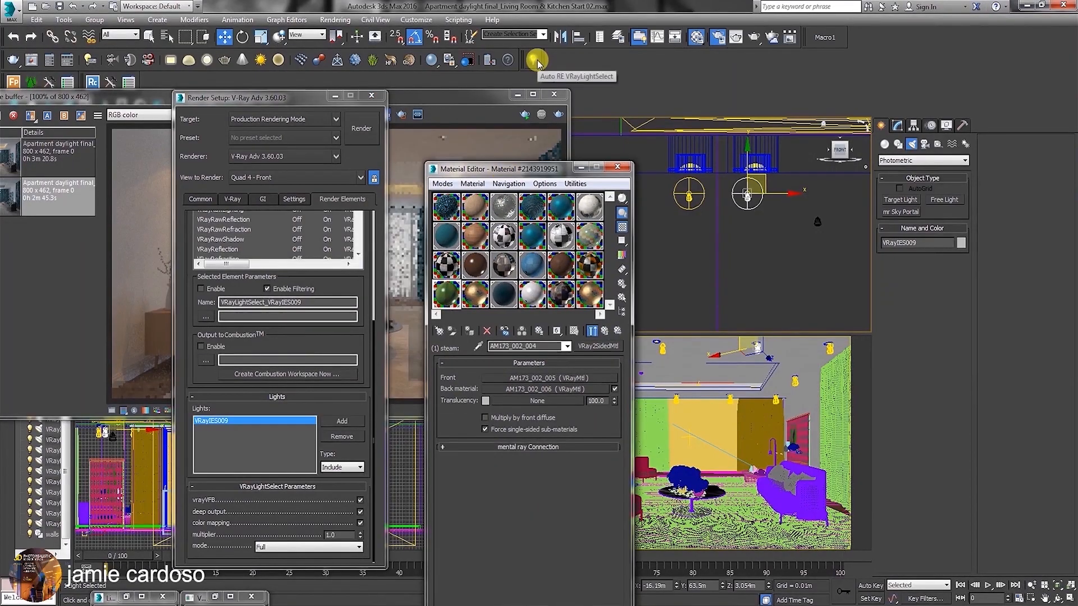
# Open the Auto RE VRayLightSelect script and enlarge the render element list to reach its last light select entries.
pyautogui.click(533, 59)
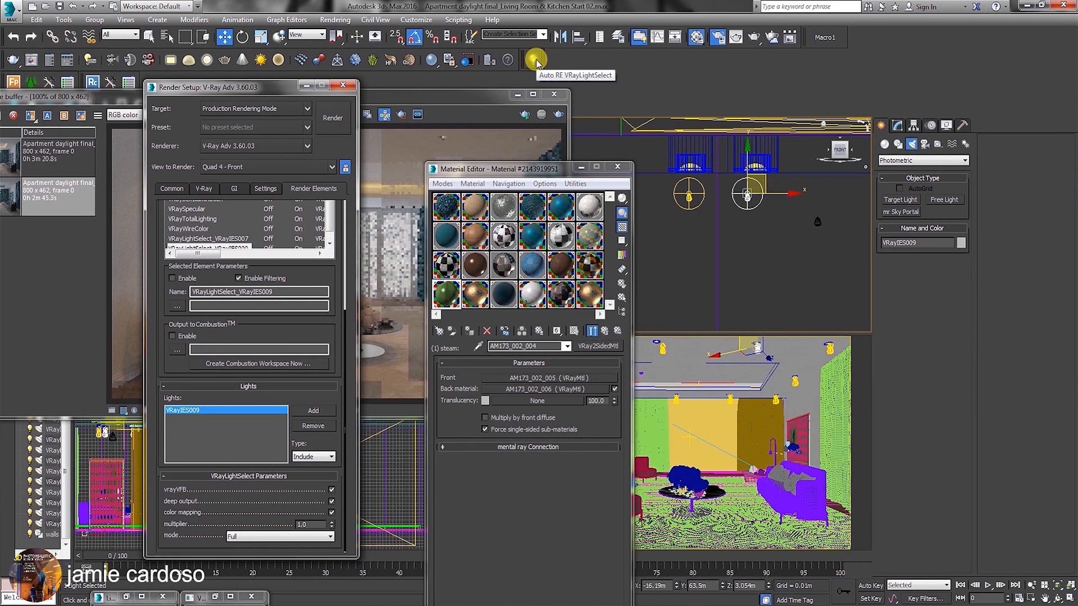
pyautogui.click(534, 59)
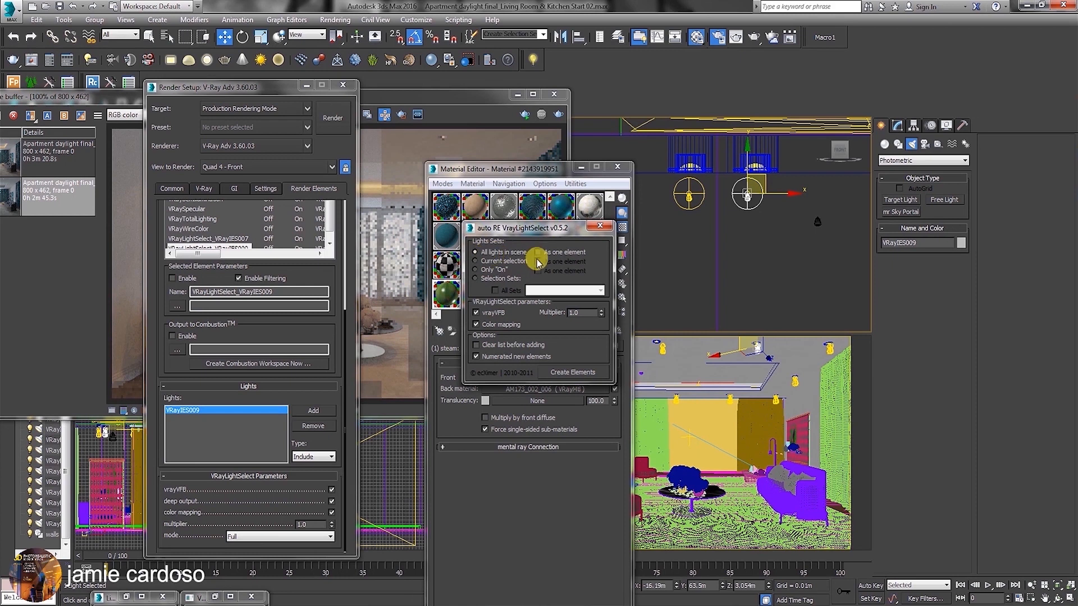
pyautogui.moveTo(315, 261); pyautogui.dragTo(327, 382)
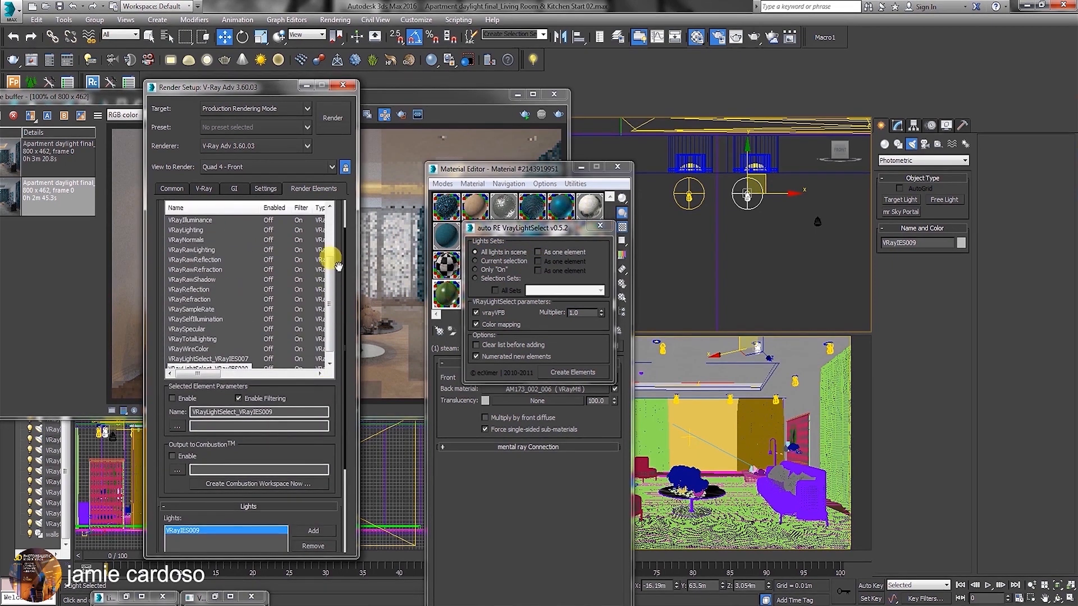
pyautogui.moveTo(330, 288); pyautogui.dragTo(326, 338)
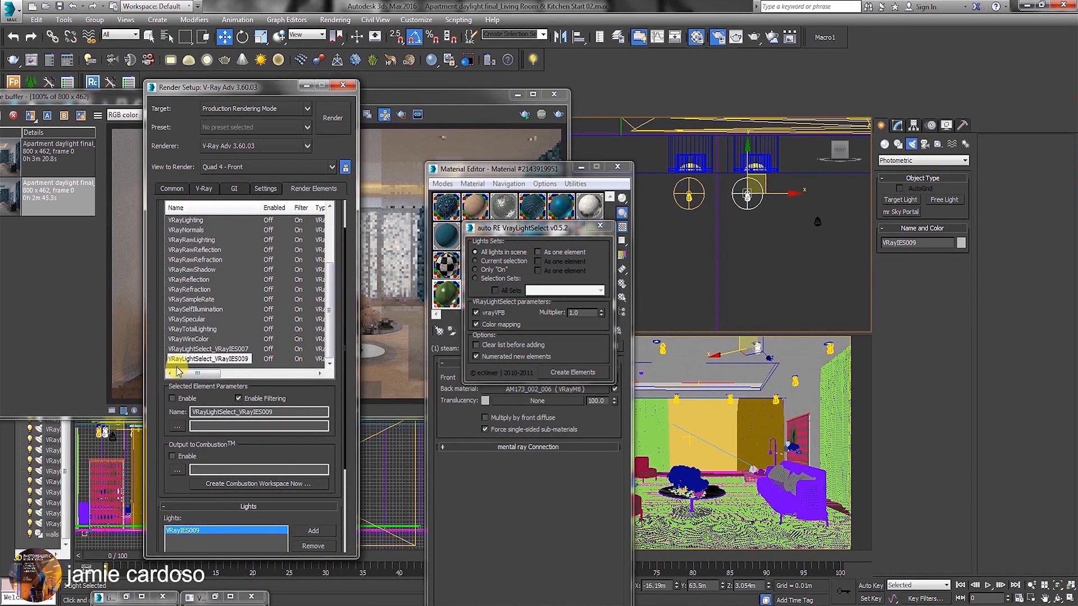
# Delete the VRayLightSelect_VRayIES007 and VRayLightSelect_VRayIES009 elements from the render element list.
pyautogui.keyDown('ctrl'); pyautogui.click(227, 349); pyautogui.keyUp('ctrl')
pyautogui.scroll(1, 227, 351)
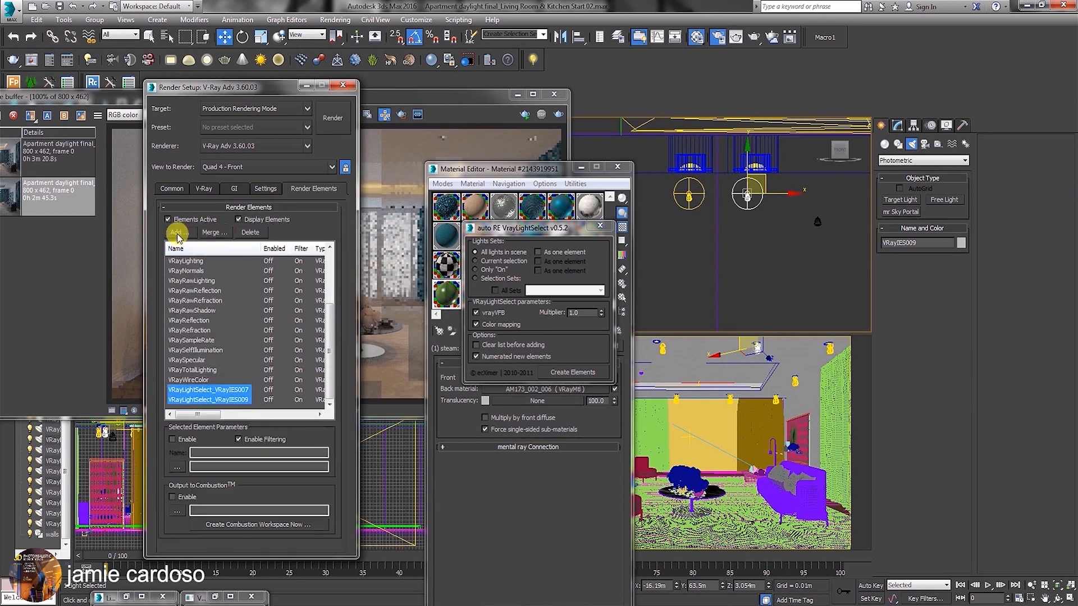
pyautogui.click(249, 235)
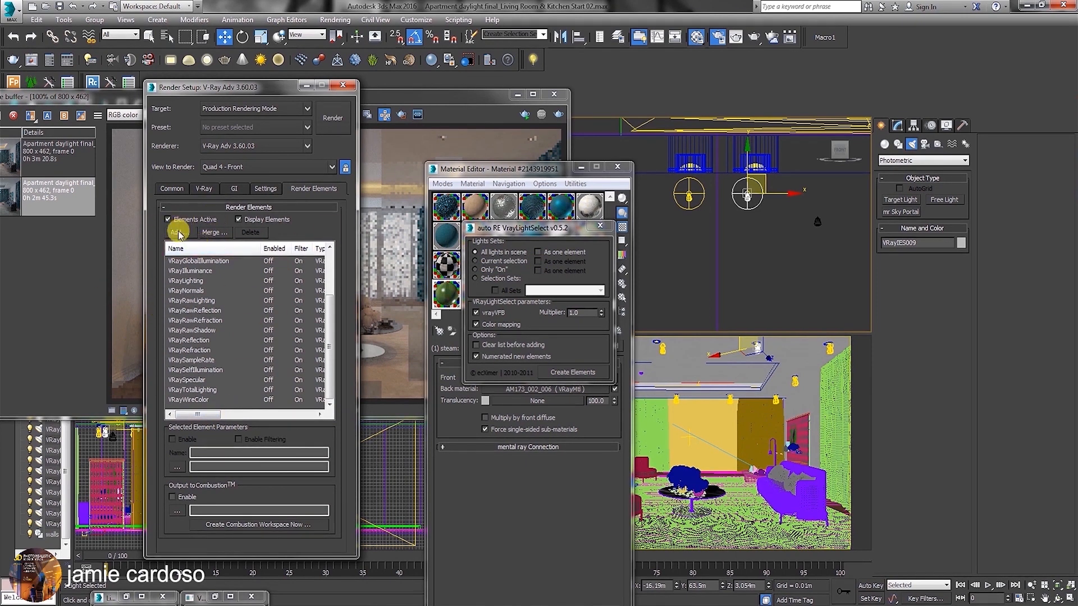
# Create numbered light select elements for all lights in the scene with the script, and review the new entries in the render element list.
pyautogui.click(581, 375)
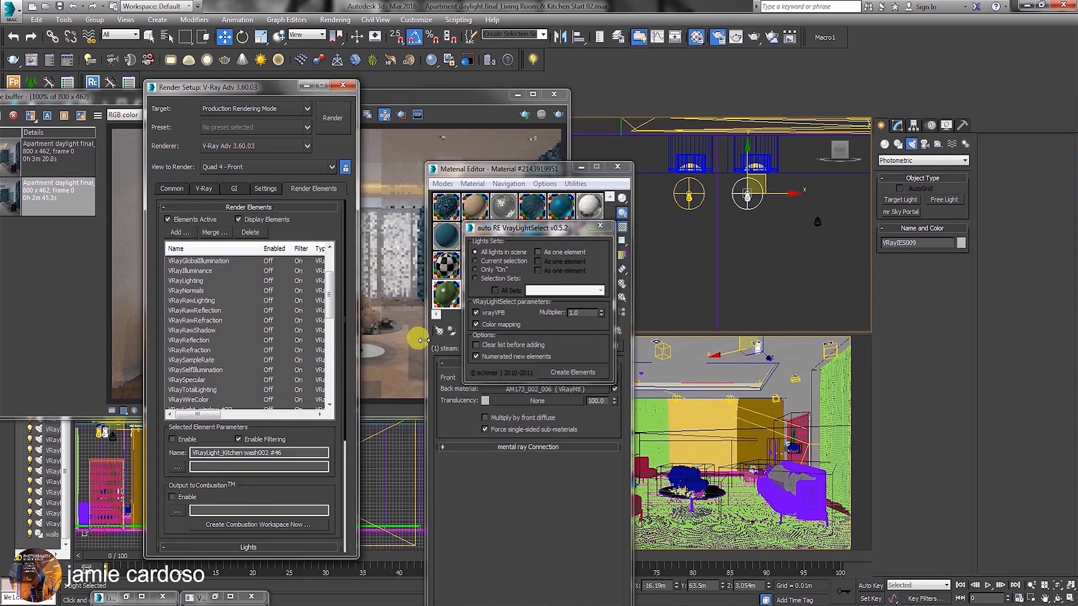
pyautogui.moveTo(327, 287); pyautogui.dragTo(336, 376)
pyautogui.scroll(2, 200, 321)
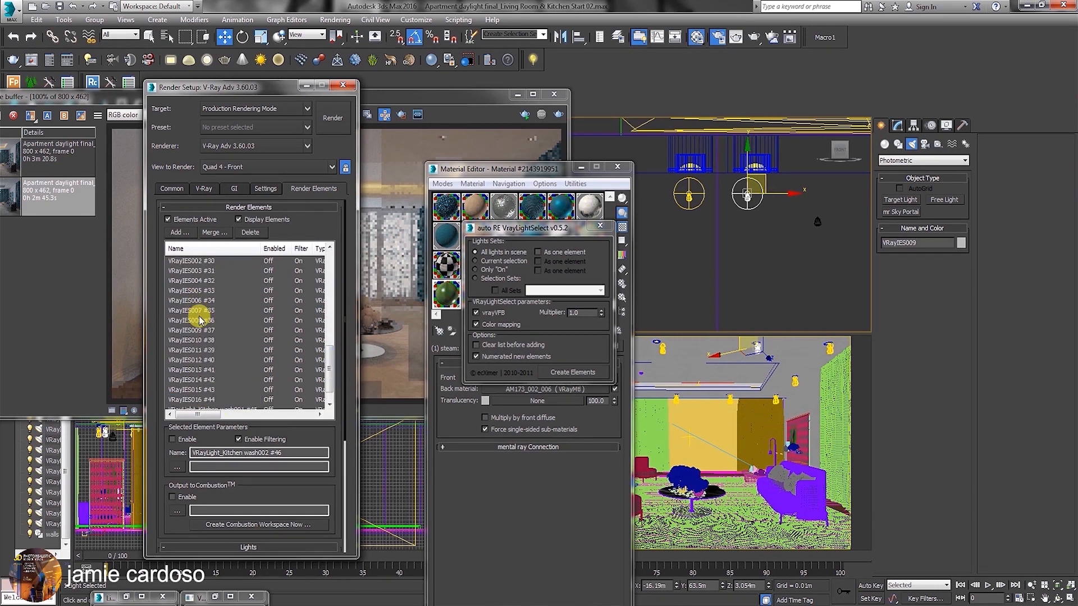
pyautogui.scroll(-2, 205, 303)
pyautogui.click(196, 350)
pyautogui.click(196, 369)
pyautogui.click(202, 390)
pyautogui.click(211, 399)
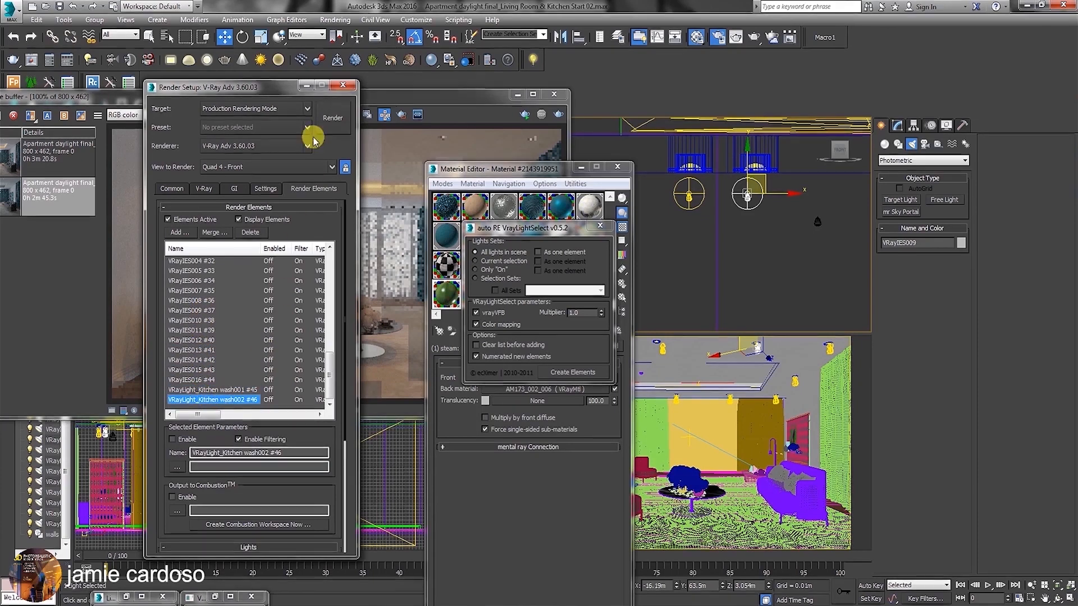
# Close the auto RE VrayLightSelect dialog, move the Material Editor aside, and skip ahead in the YouTube exterior post-production video in the browser.
pyautogui.click(306, 85)
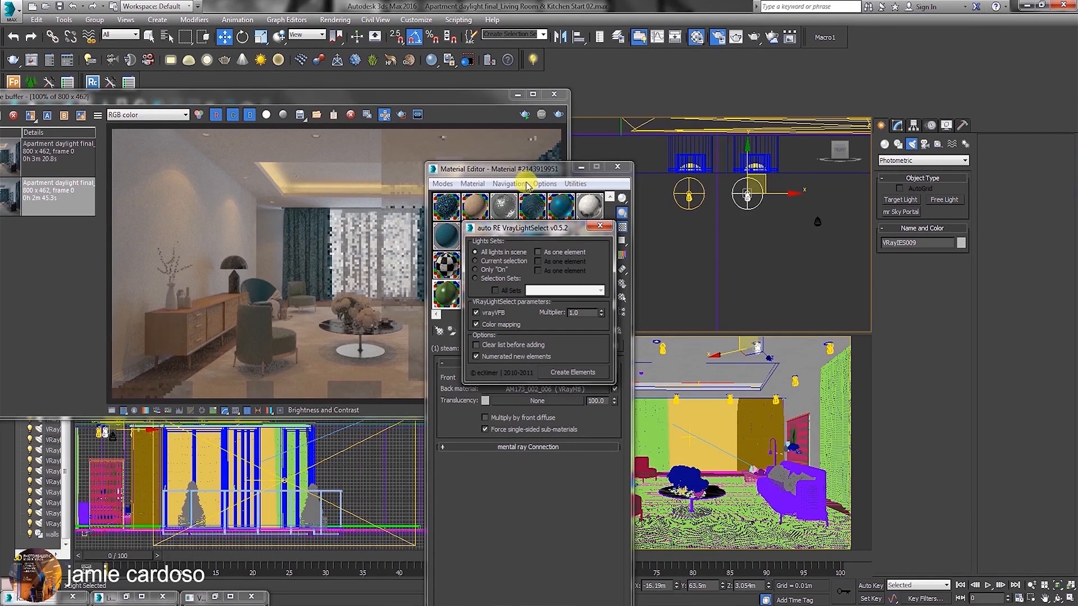
pyautogui.click(600, 225)
pyautogui.moveTo(493, 170); pyautogui.dragTo(620, 142)
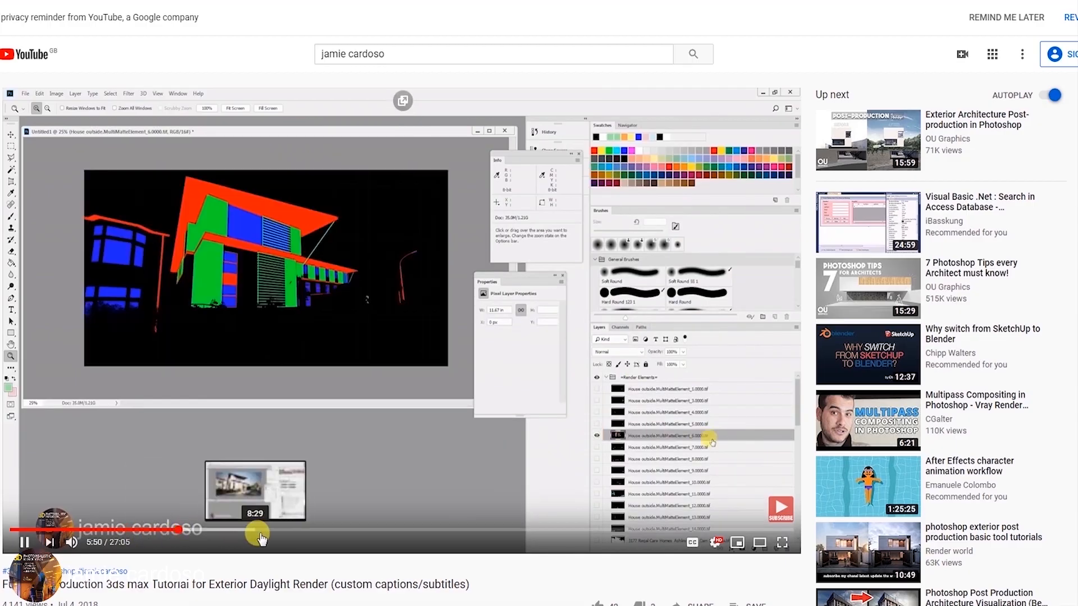
pyautogui.click(306, 530)
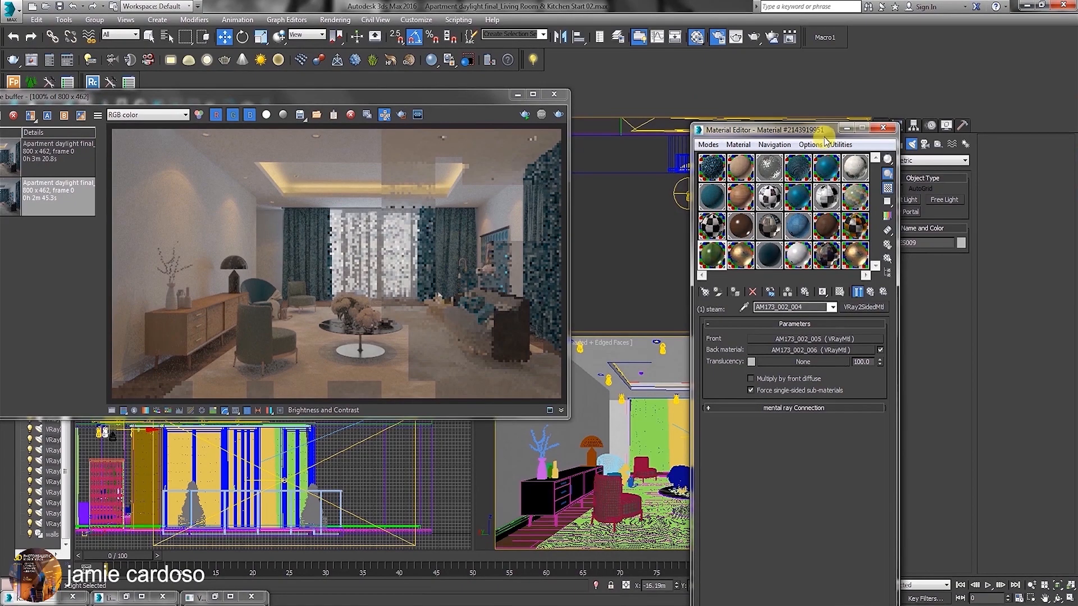
pyautogui.moveTo(819, 132); pyautogui.dragTo(758, 127)
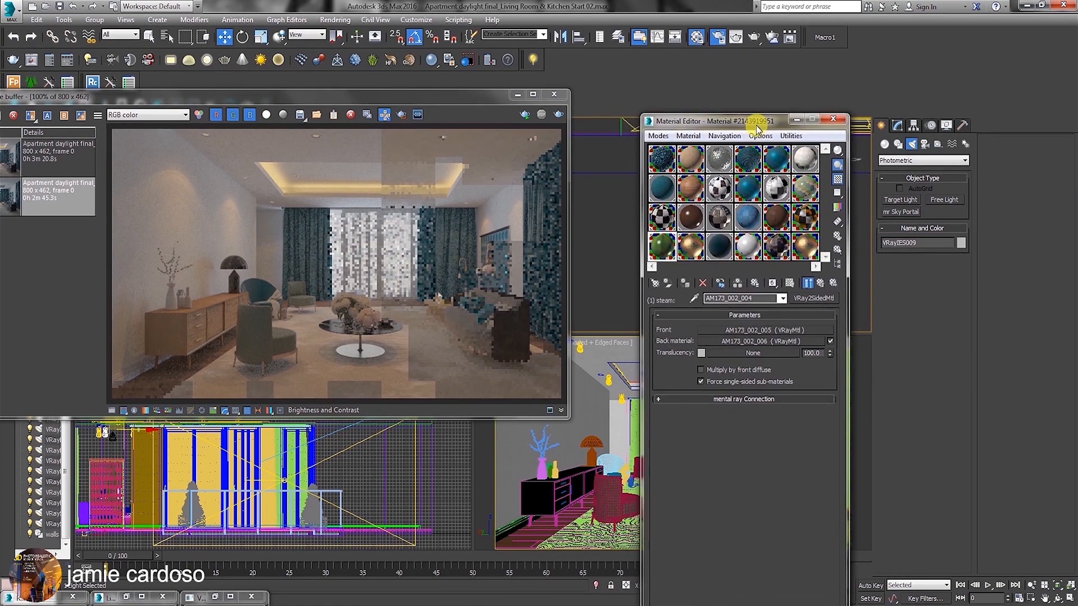
# Reopen Render Setup and set the output size to the 4500x2600 preset.
pyautogui.click(719, 37)
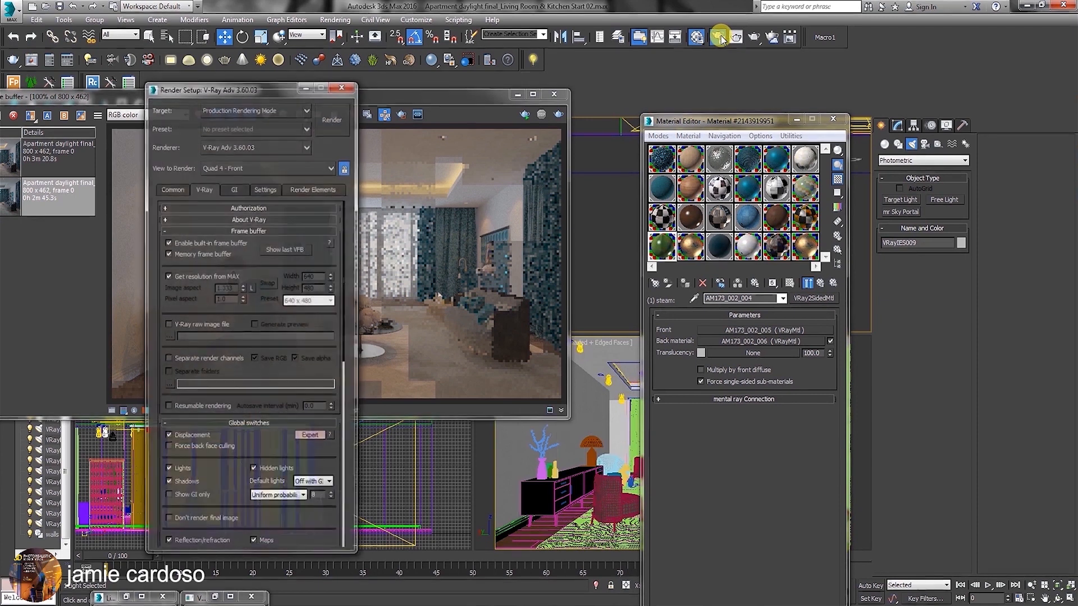
pyautogui.moveTo(298, 94); pyautogui.dragTo(660, 47)
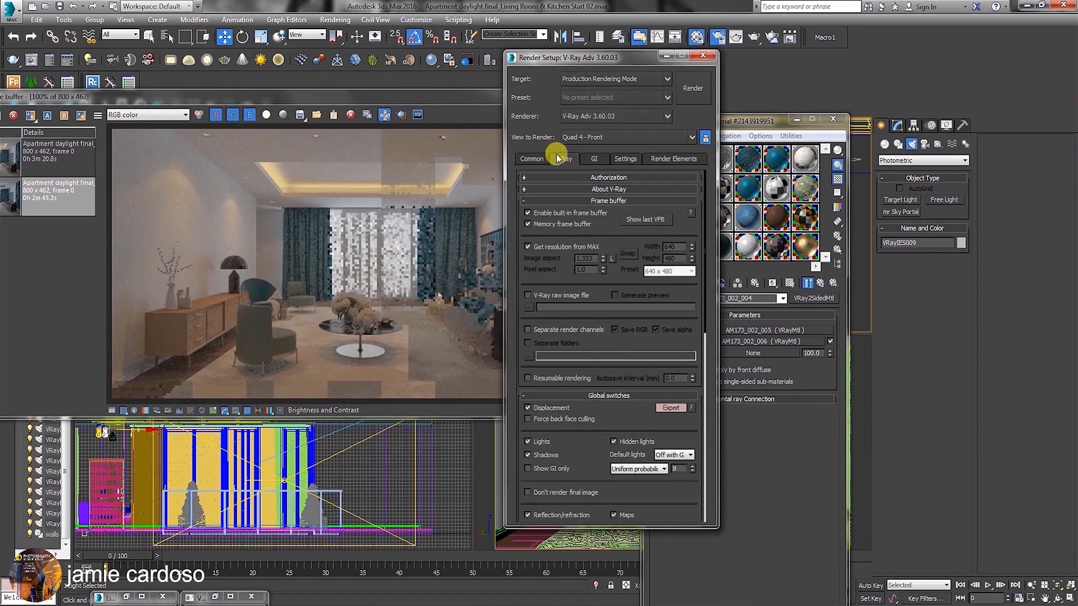
pyautogui.click(531, 146)
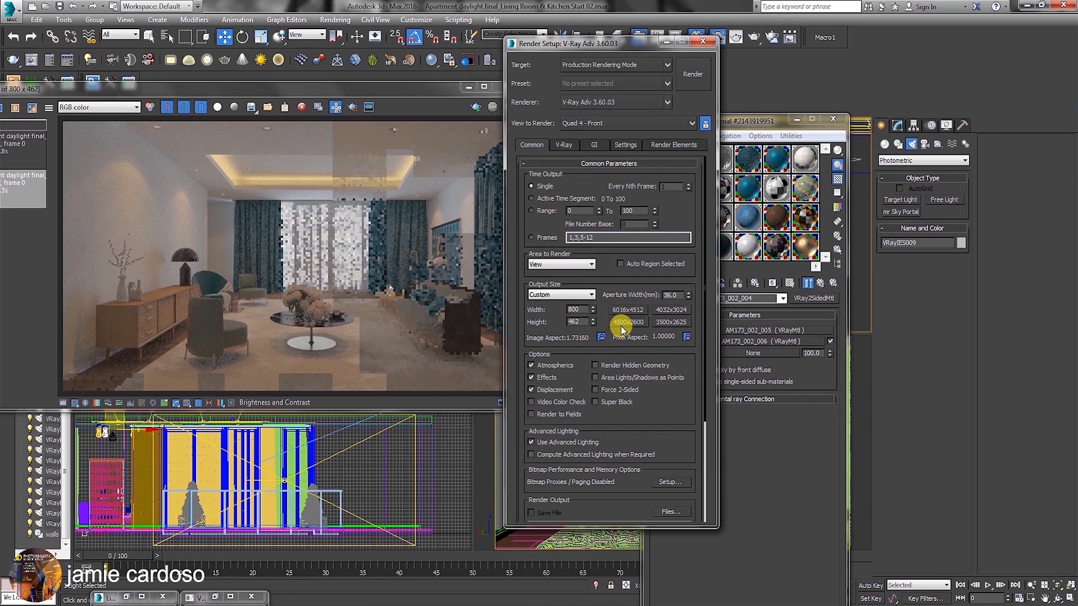
pyautogui.click(621, 326)
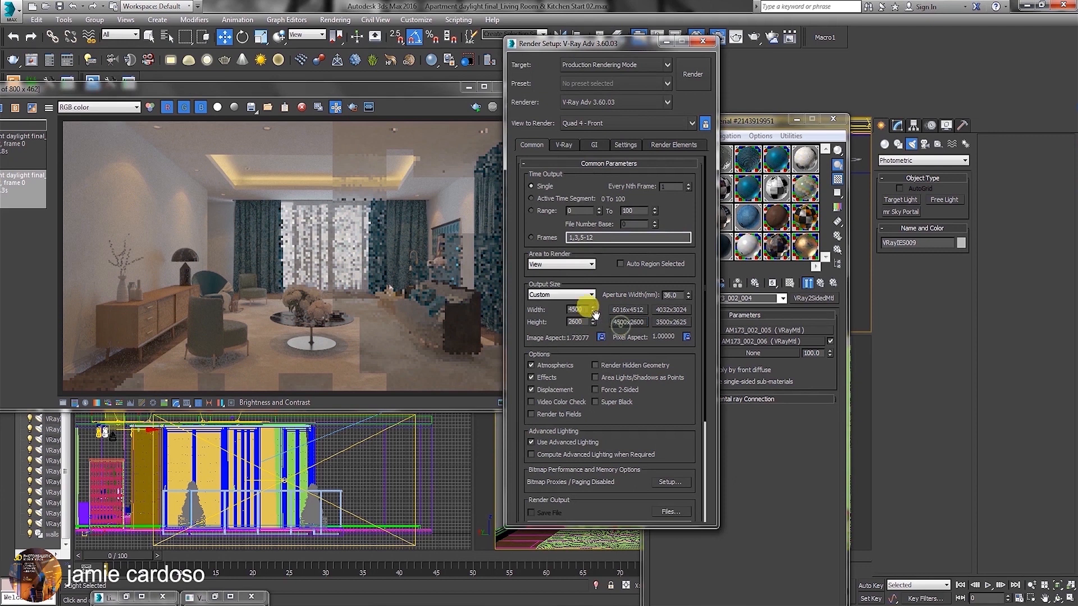
# Enable V-Ray raw image file output and save it as the .vrimg file Living Room.0000 in folder 2.
pyautogui.click(564, 146)
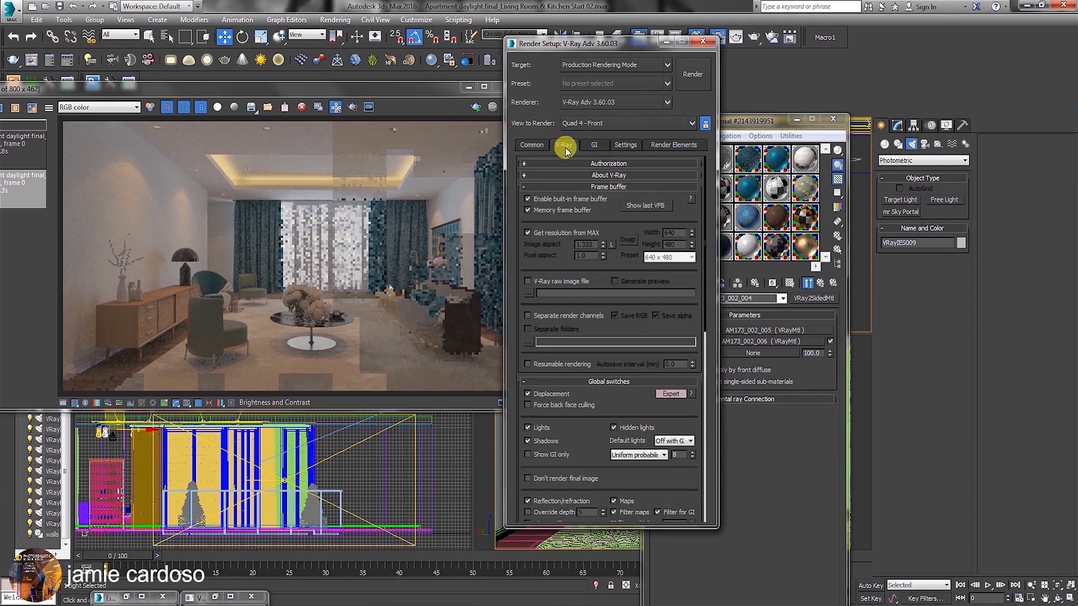
pyautogui.click(528, 281)
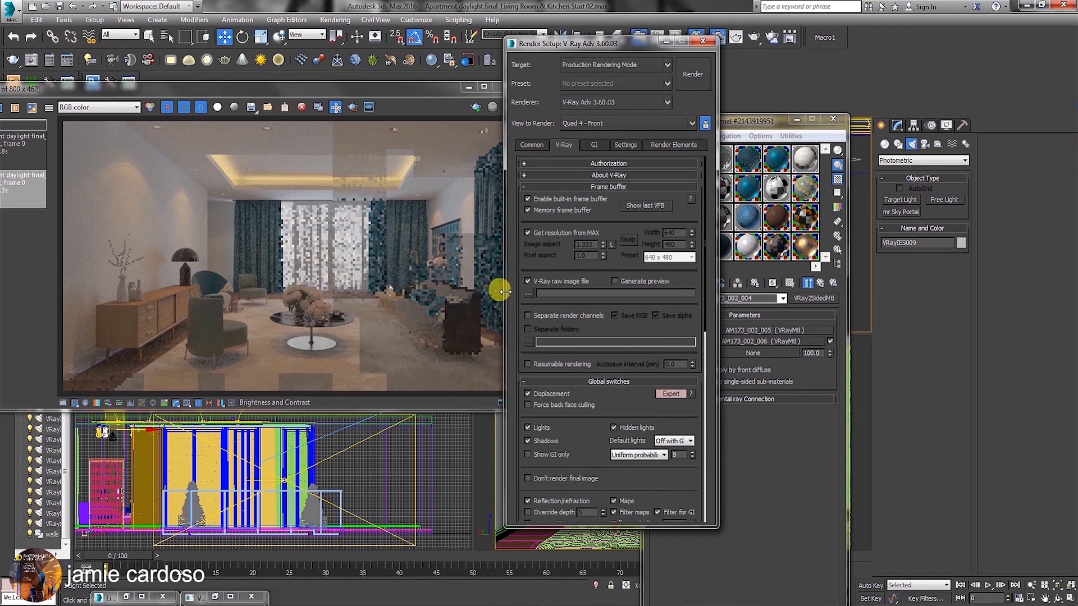
pyautogui.click(528, 292)
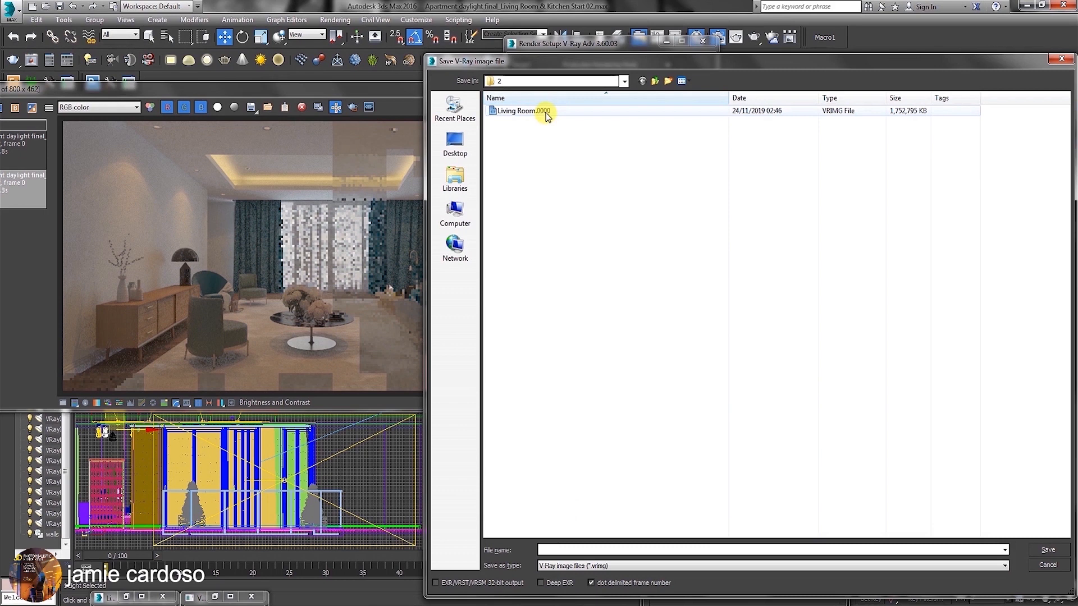
pyautogui.click(522, 111)
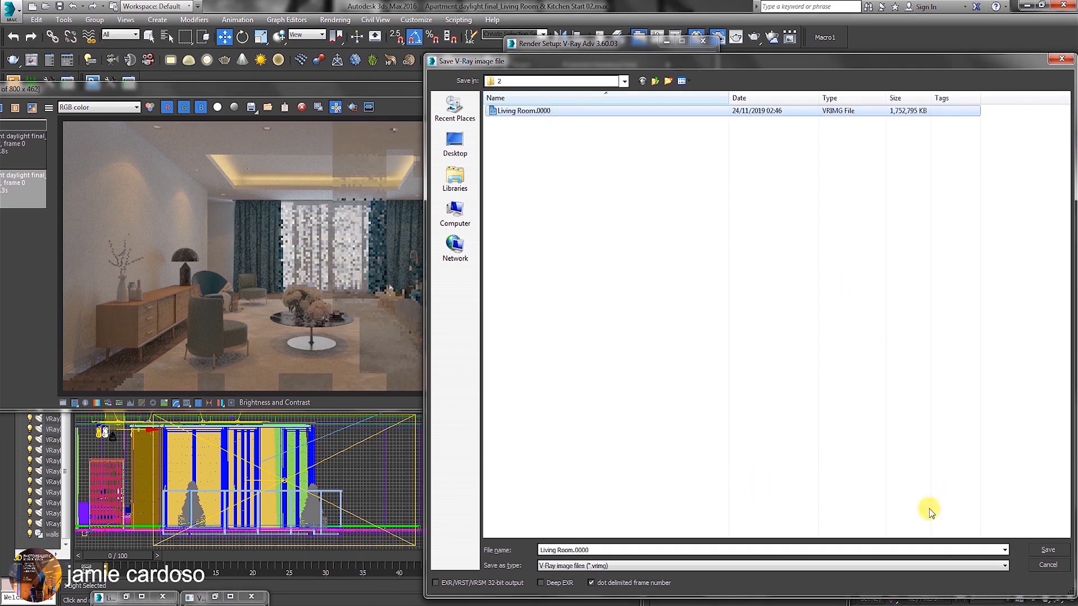
pyautogui.click(1049, 551)
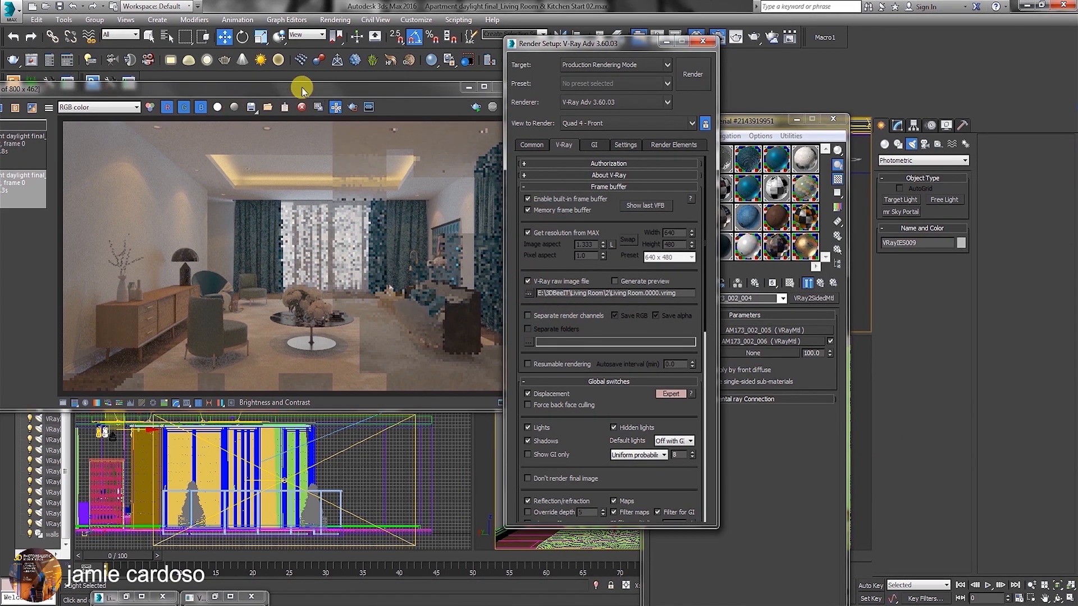
# Enable separate render channels in the V-Ray frame buffer settings and check the list of render elements.
pyautogui.moveTo(560, 43); pyautogui.dragTo(645, 42)
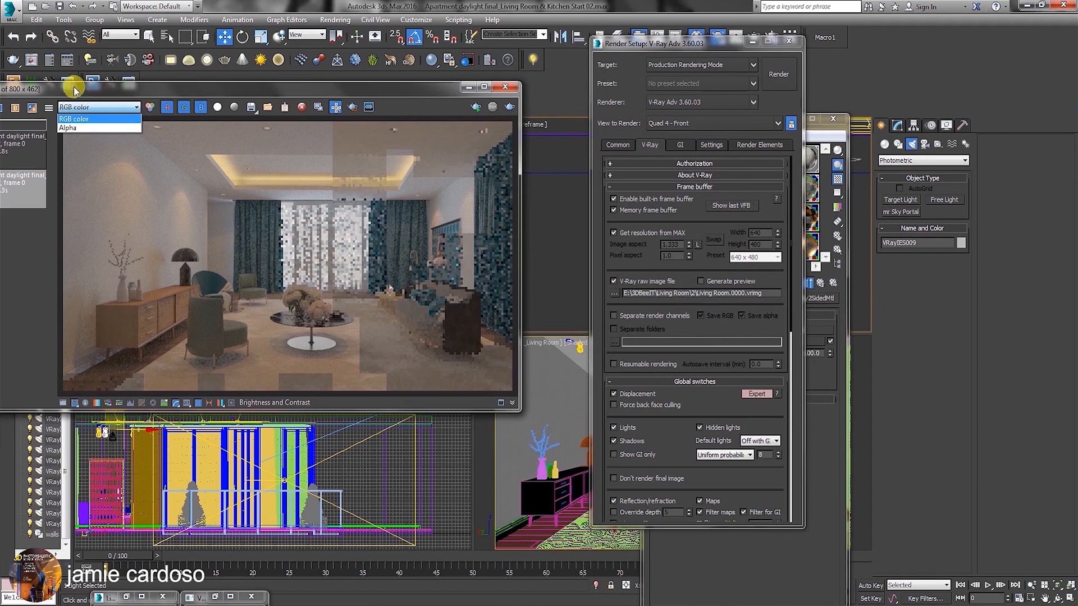
pyautogui.click(614, 316)
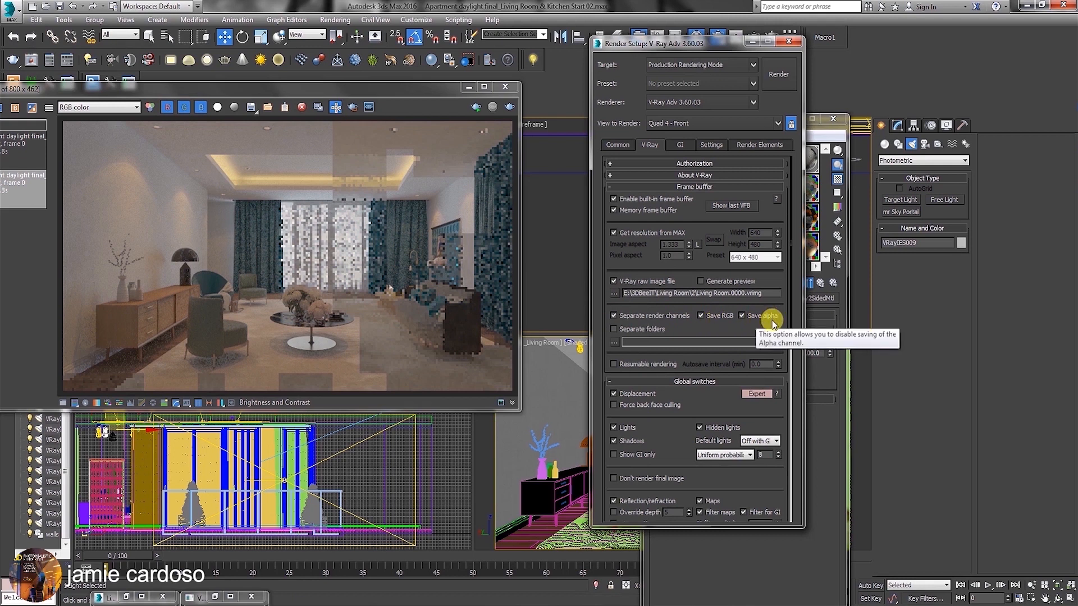
pyautogui.click(753, 147)
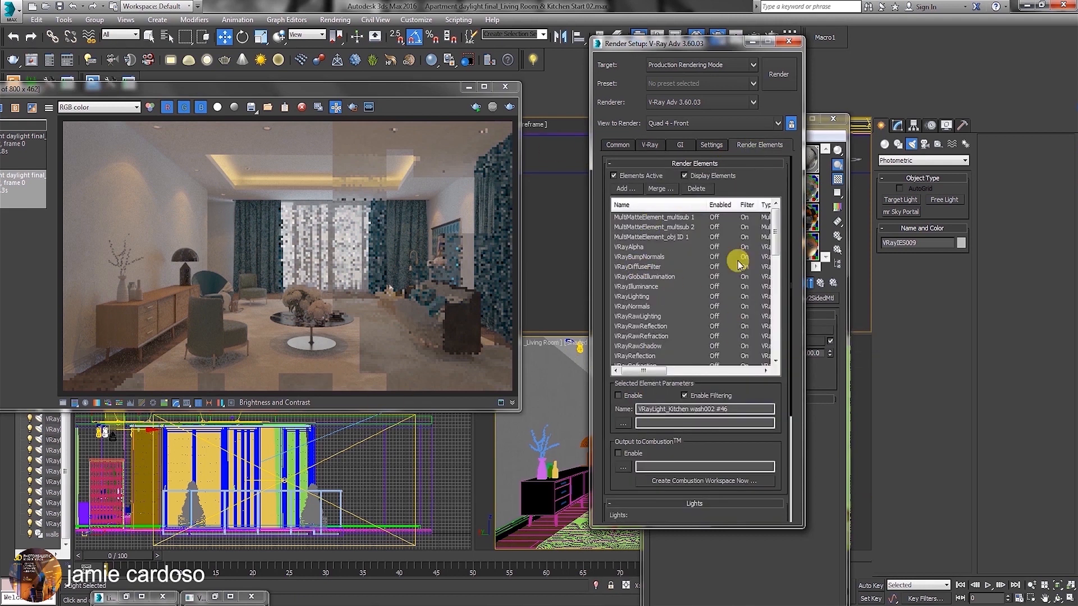
pyautogui.click(648, 147)
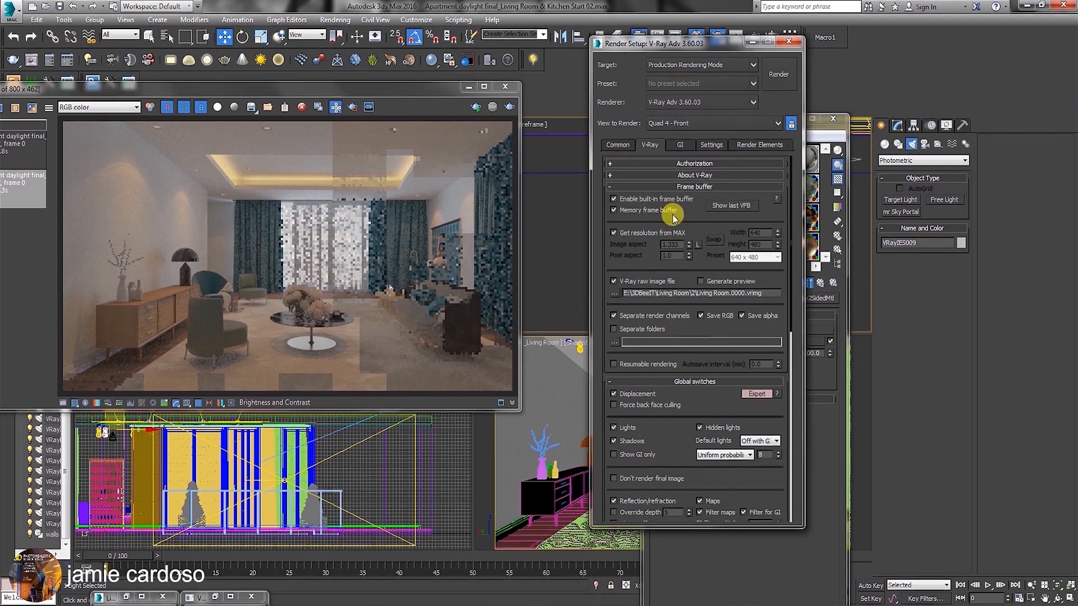
# Name the separate render channels file Living Room in folder 2 and choose TIF Image File as its format.
pyautogui.click(615, 342)
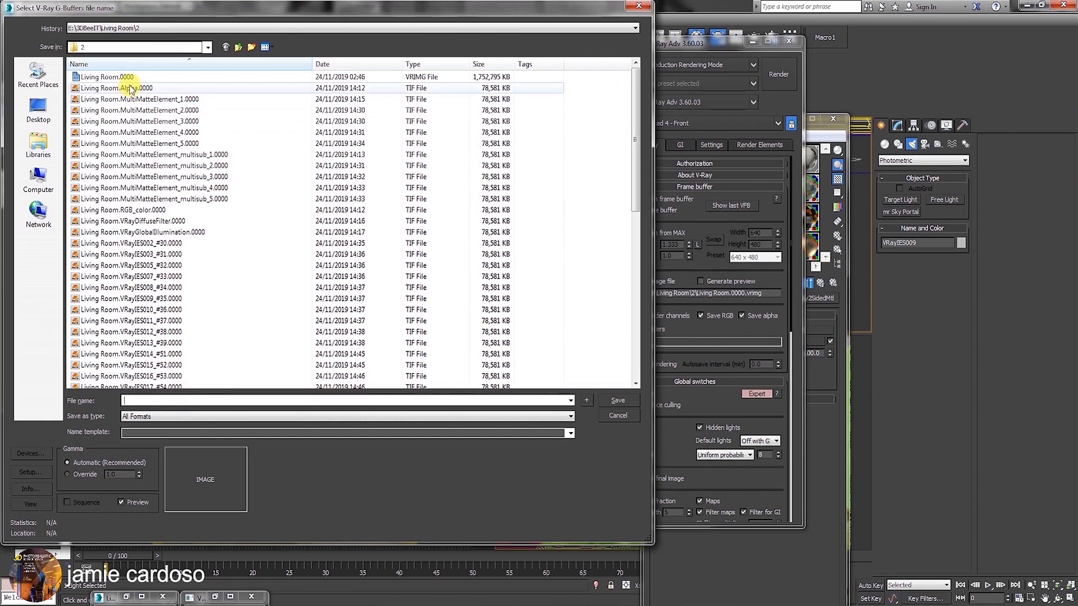
pyautogui.click(118, 88)
pyautogui.click(149, 399)
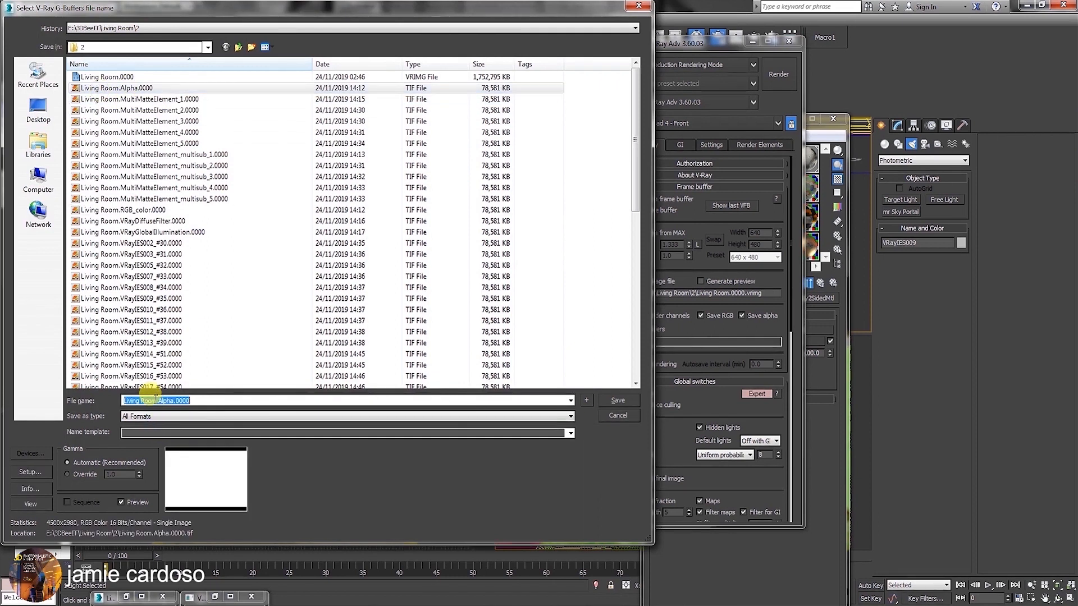
pyautogui.moveTo(156, 401); pyautogui.dragTo(239, 401)
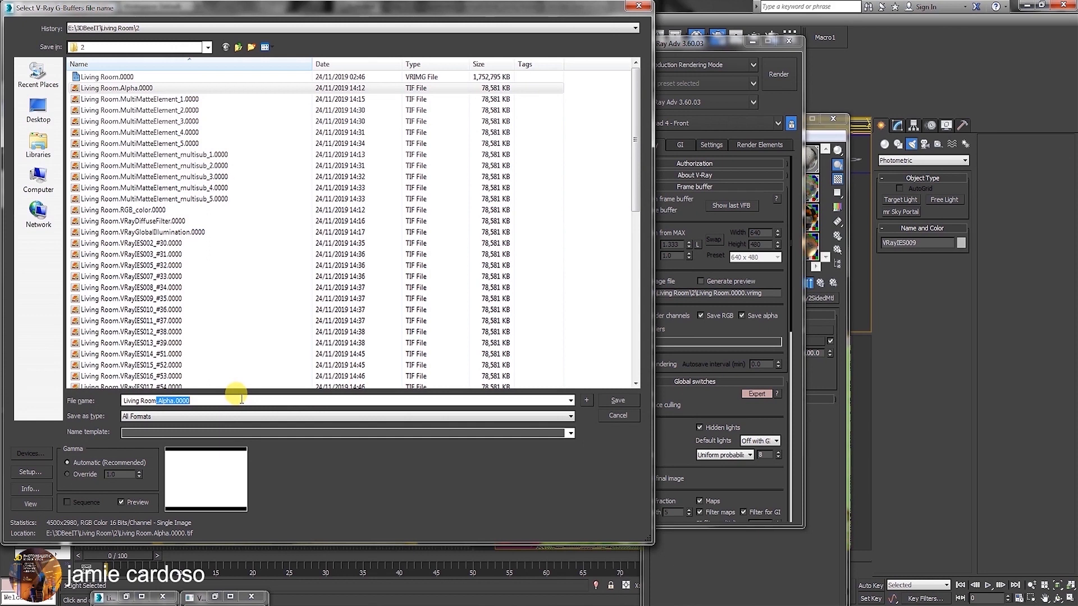
pyautogui.press('Delete')
pyautogui.click(211, 416)
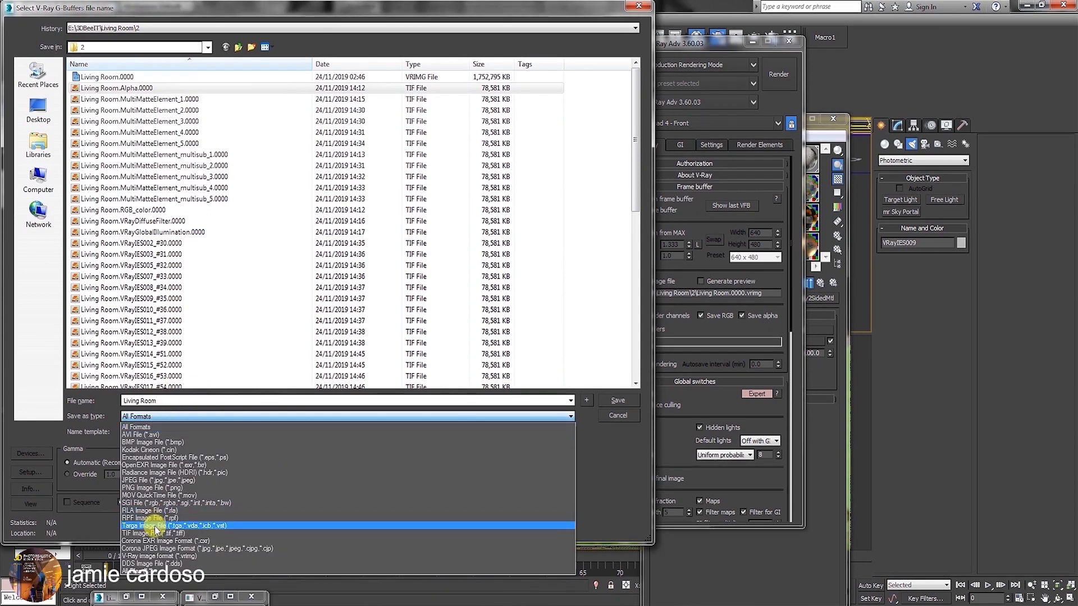
pyautogui.click(149, 533)
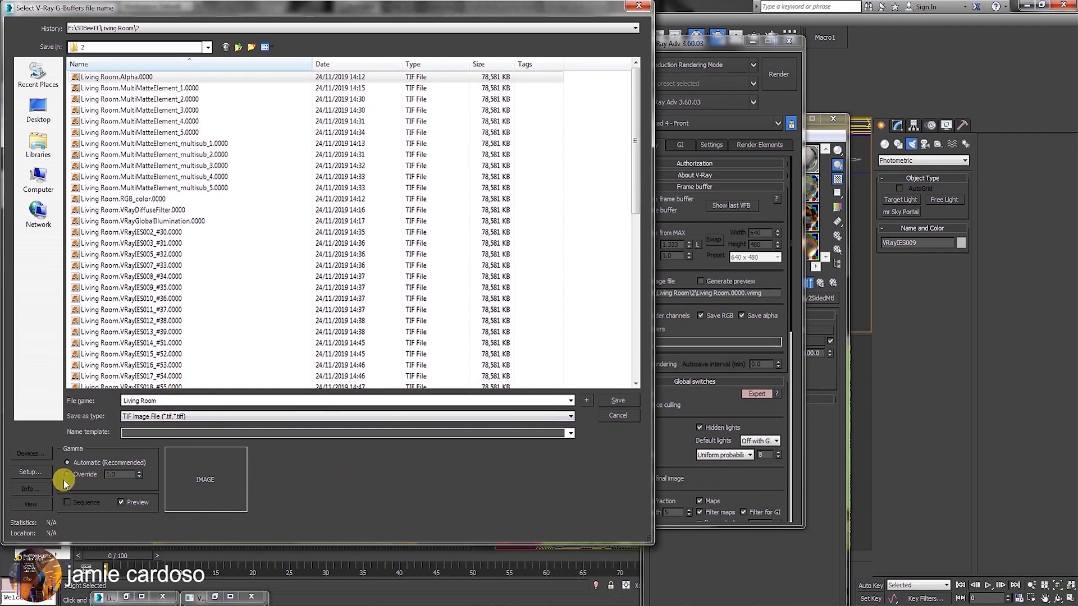
# Set the TIF output to 16-bit Color at 300 dots per inch and save the render channels file.
pyautogui.click(31, 470)
pyautogui.click(255, 274)
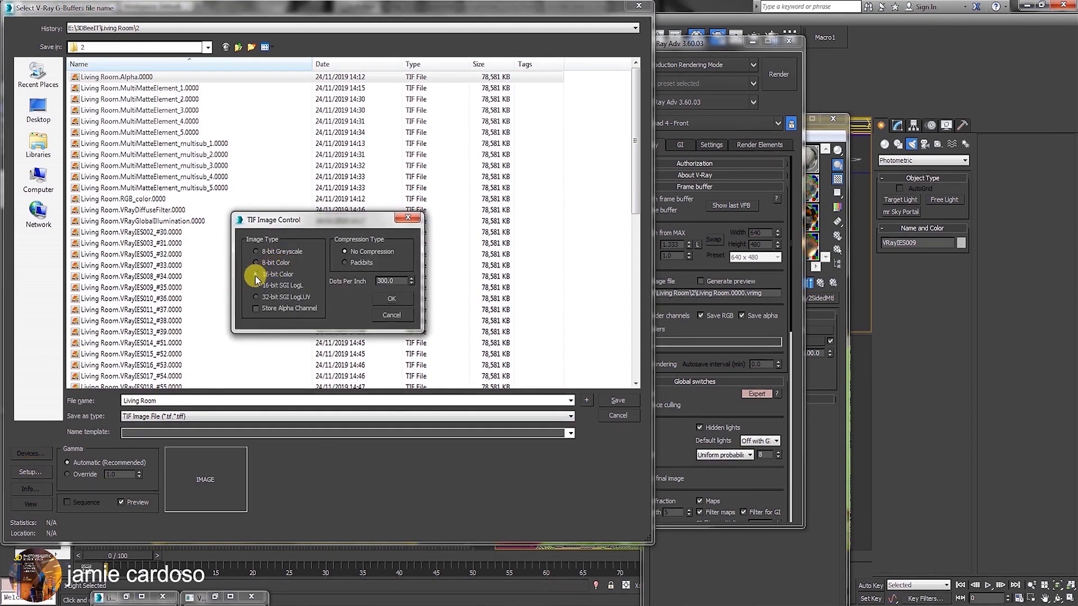
pyautogui.moveTo(391, 281); pyautogui.dragTo(344, 281)
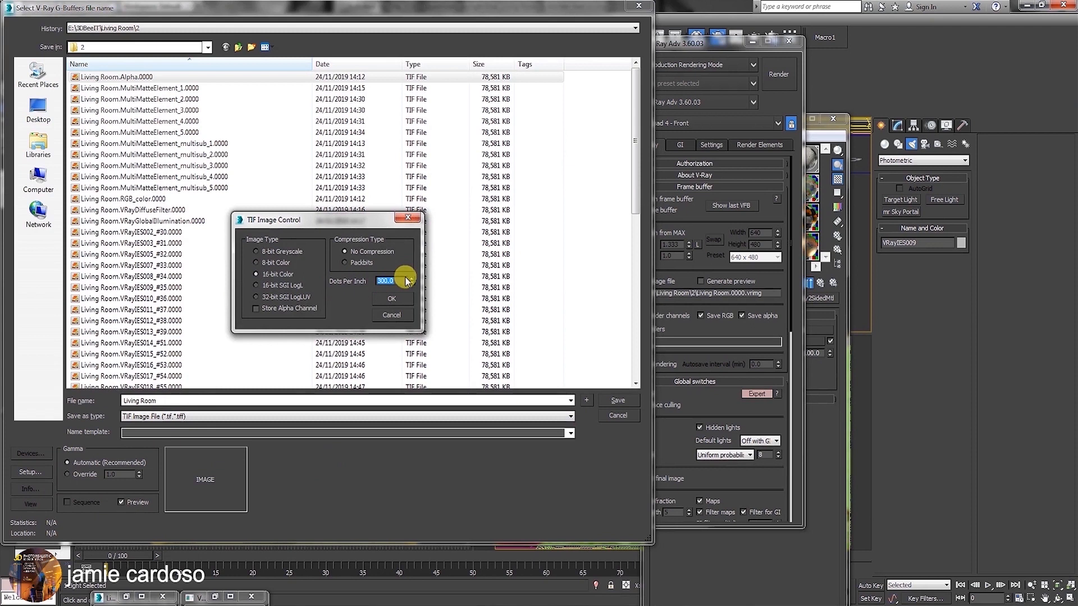
pyautogui.click(393, 298)
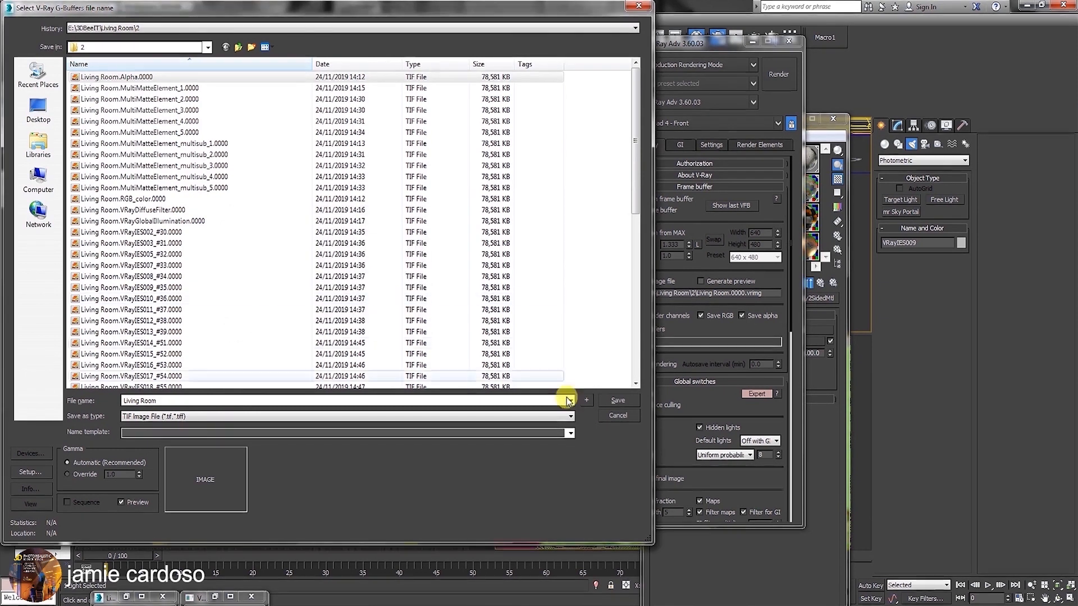
pyautogui.click(617, 400)
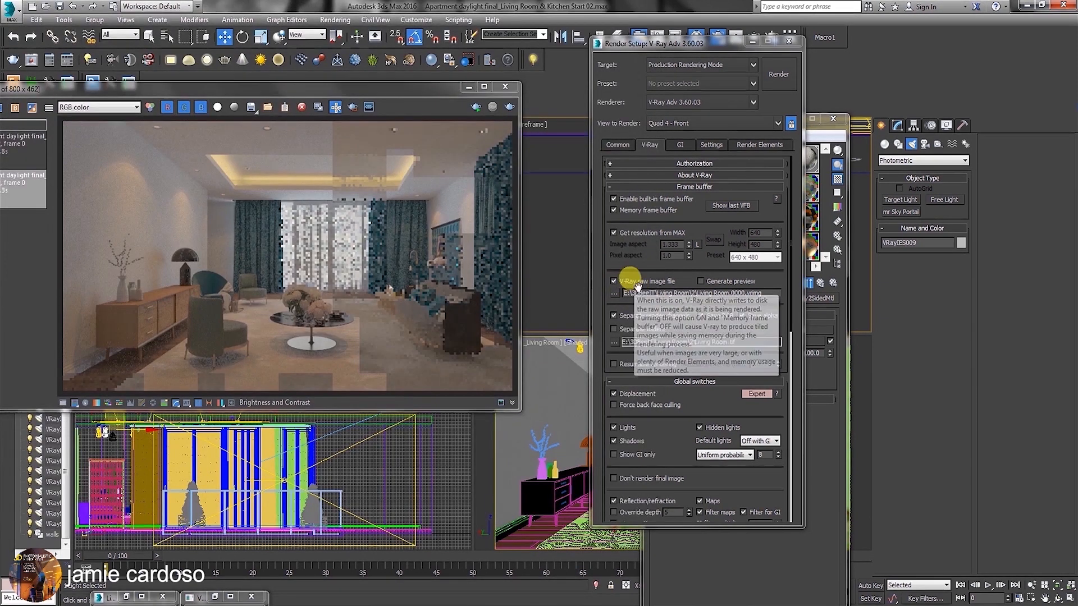
# Enable EXR/VRST/VRSM 32-bit output and Deep EXR for the raw image file Living Room.0000, and save it.
pyautogui.click(616, 294)
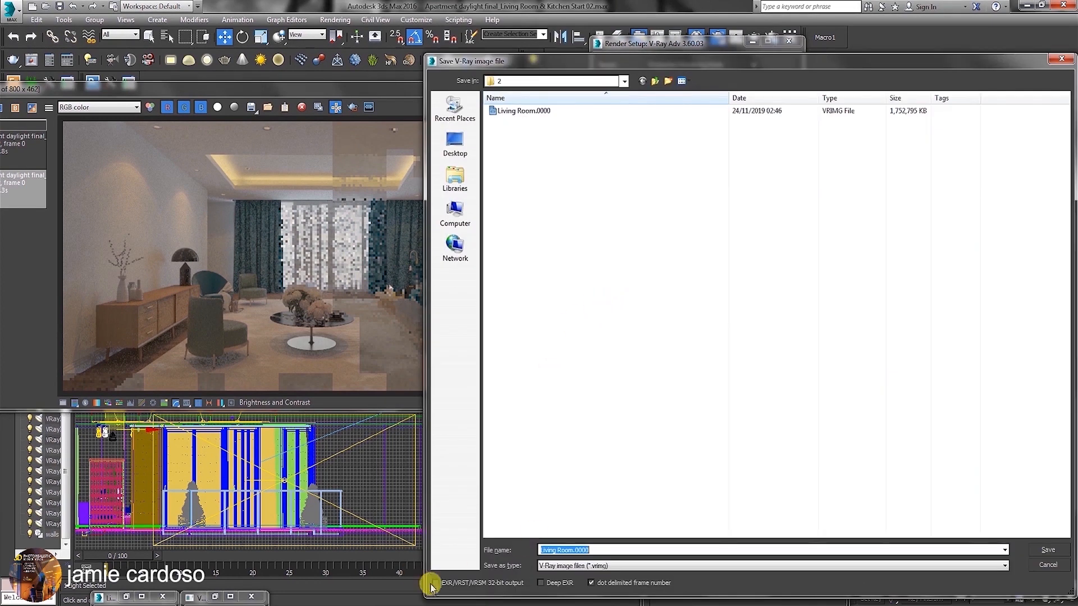
pyautogui.click(436, 583)
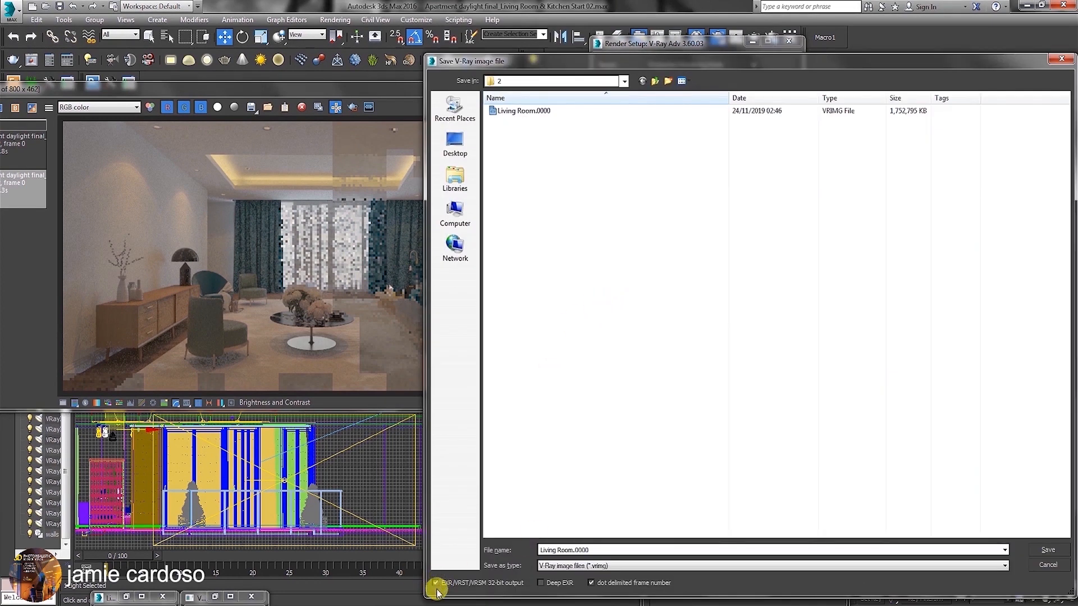
pyautogui.click(540, 584)
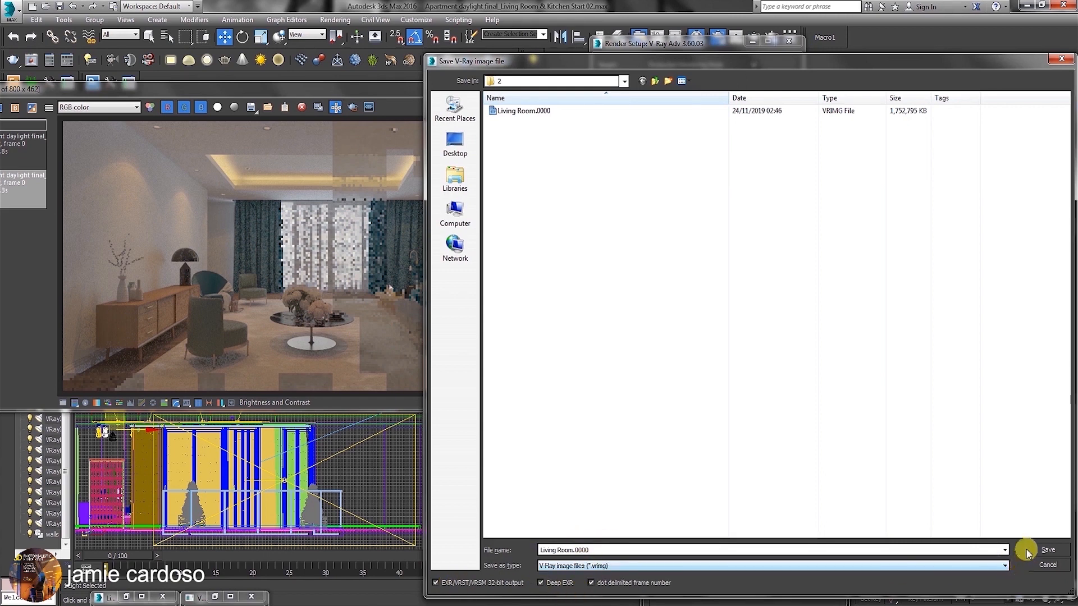
pyautogui.click(1045, 551)
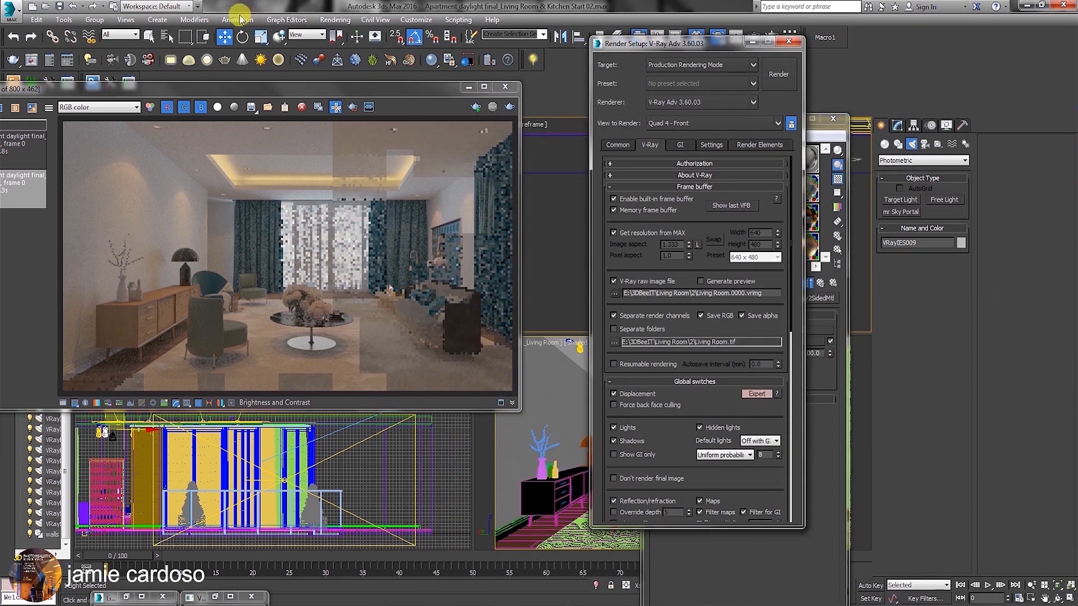
# Look up the Living Room.0000 raw image file in the frame buffer's image loading dialog.
pyautogui.click(267, 110)
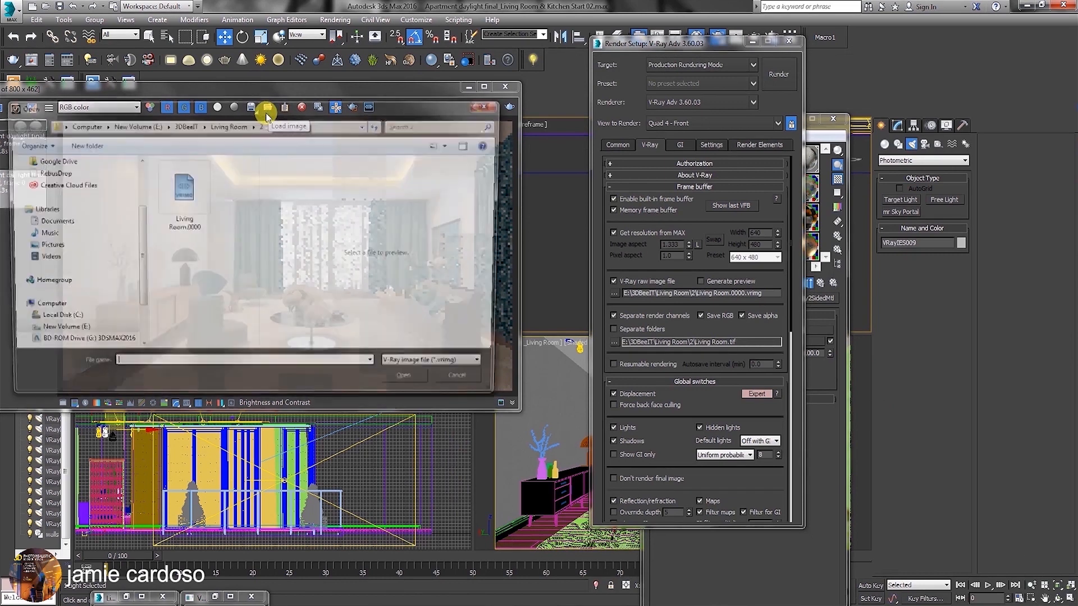
pyautogui.click(185, 194)
pyautogui.click(419, 381)
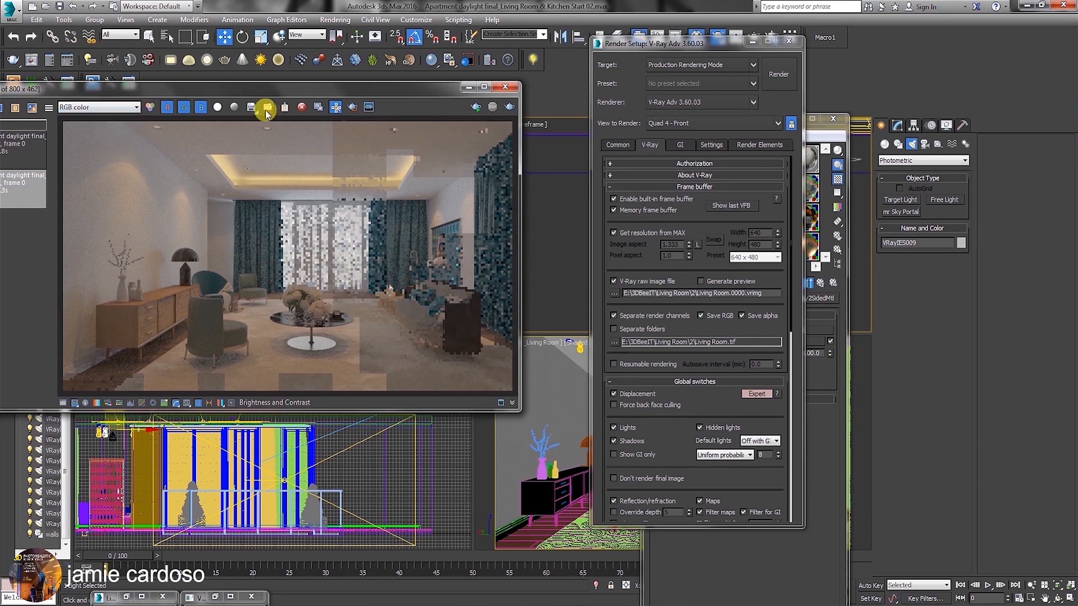
# Set the number of probabilistic lights in the V-Ray global switches to 32.
pyautogui.scroll(-1, 716, 396)
pyautogui.scroll(-5, 724, 365)
pyautogui.doubleClick(768, 324)
pyautogui.write('32')
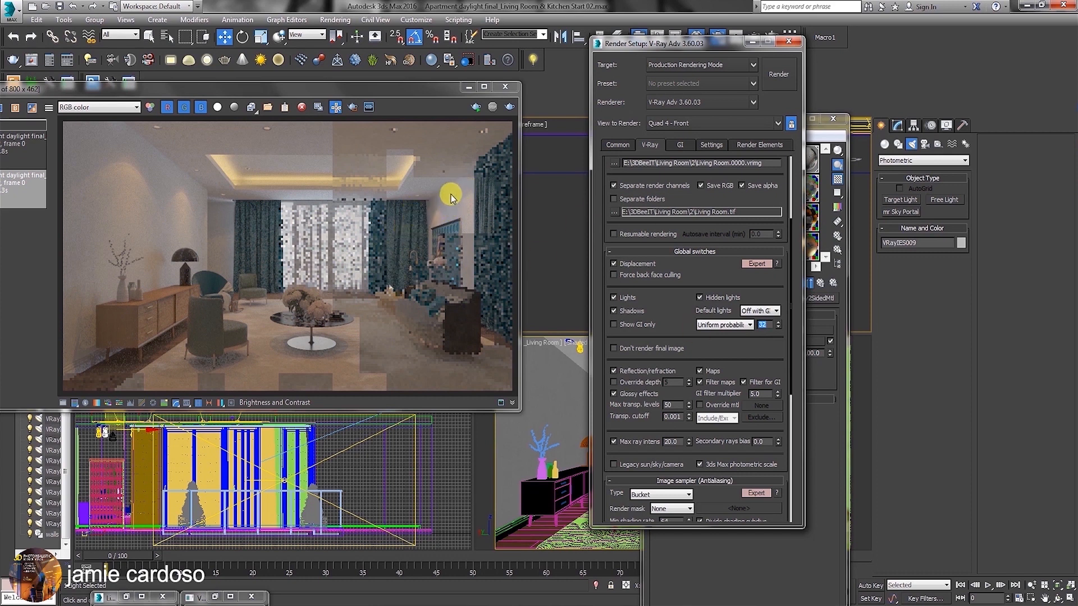
# Set the noise threshold of the bucket image sampler to 0.007.
pyautogui.moveTo(741, 348); pyautogui.dragTo(746, 125)
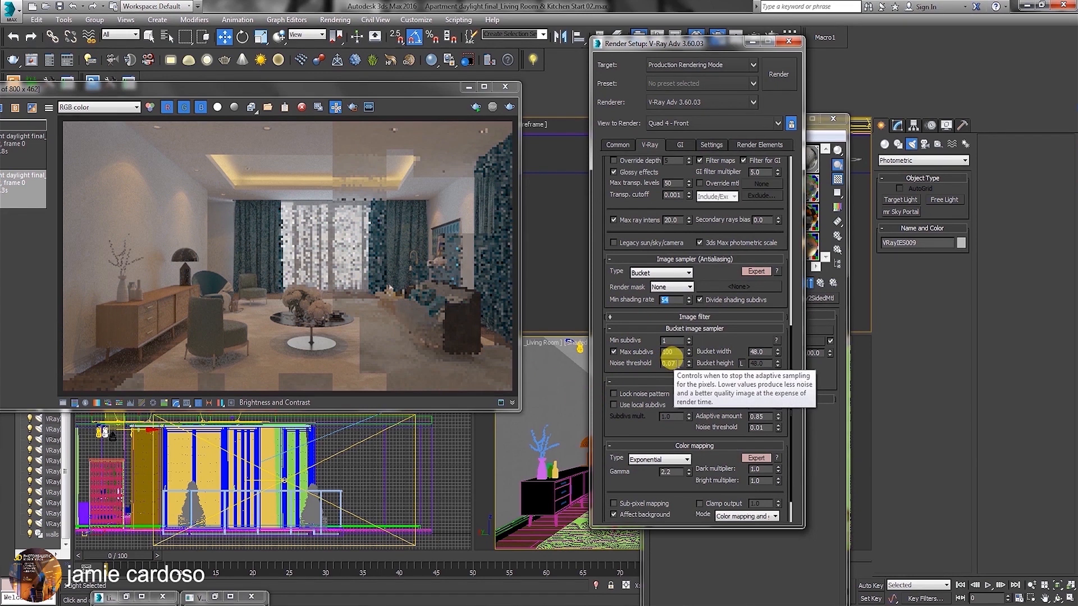
pyautogui.click(668, 363)
pyautogui.write('7')
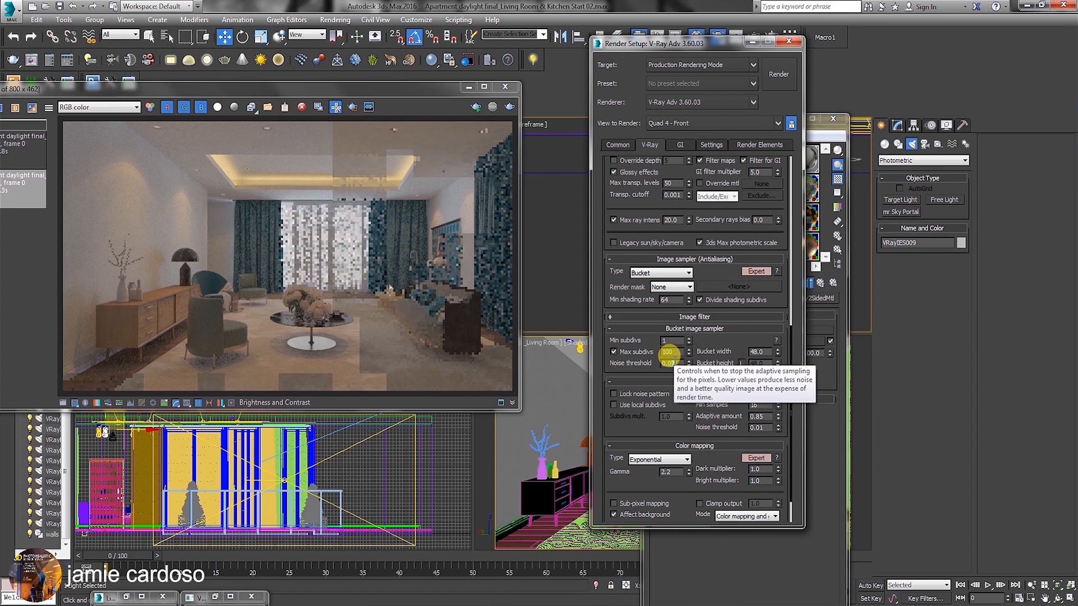
pyautogui.write('0')
pyautogui.write('7')
pyautogui.press('Return')
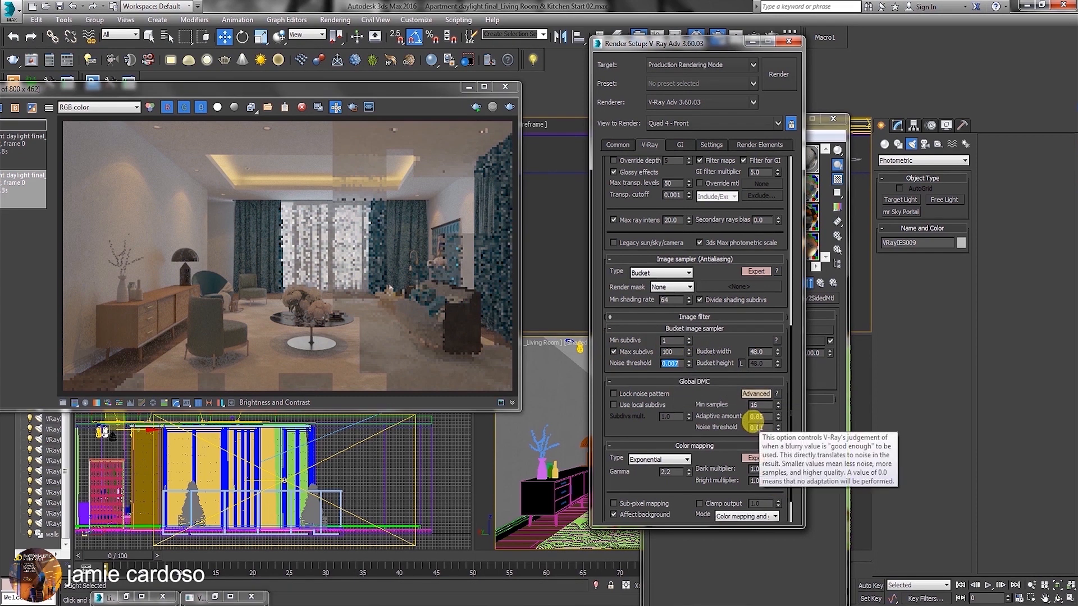
# Set the Global DMC noise threshold to 0.004.
pyautogui.click(764, 428)
pyautogui.press('BackSpace')
pyautogui.write('04')
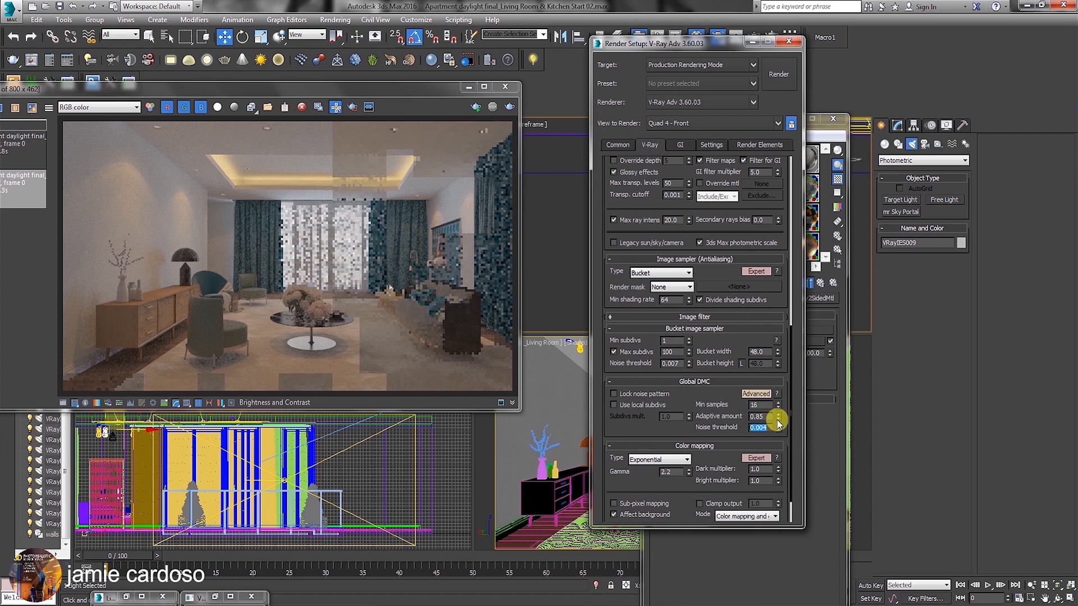
pyautogui.click(759, 428)
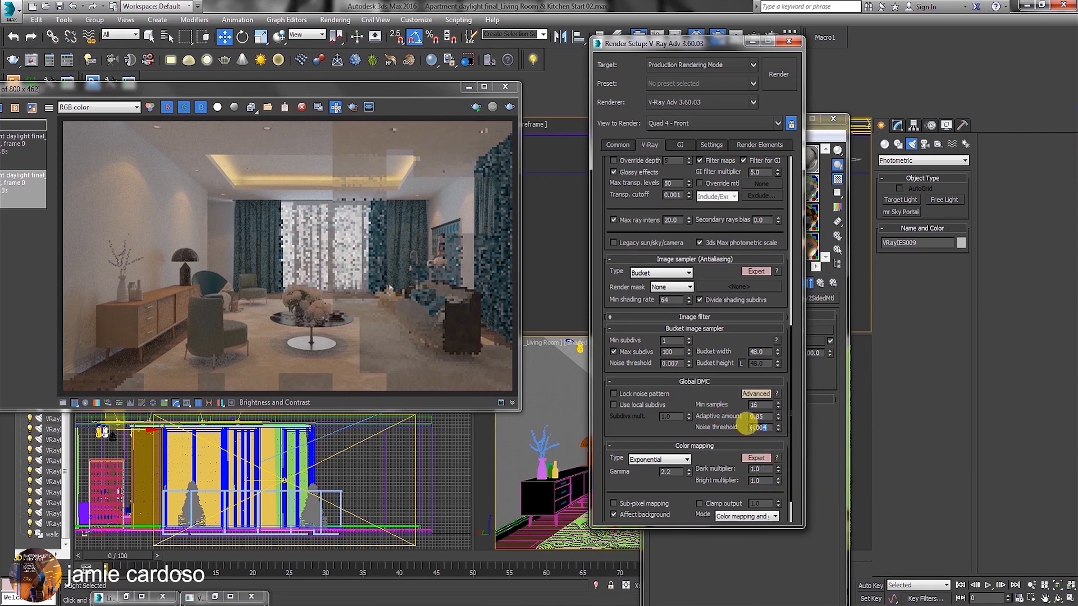
# Set the minimum subdivisions of the bucket image sampler to 4.
pyautogui.moveTo(668, 430); pyautogui.dragTo(696, 376)
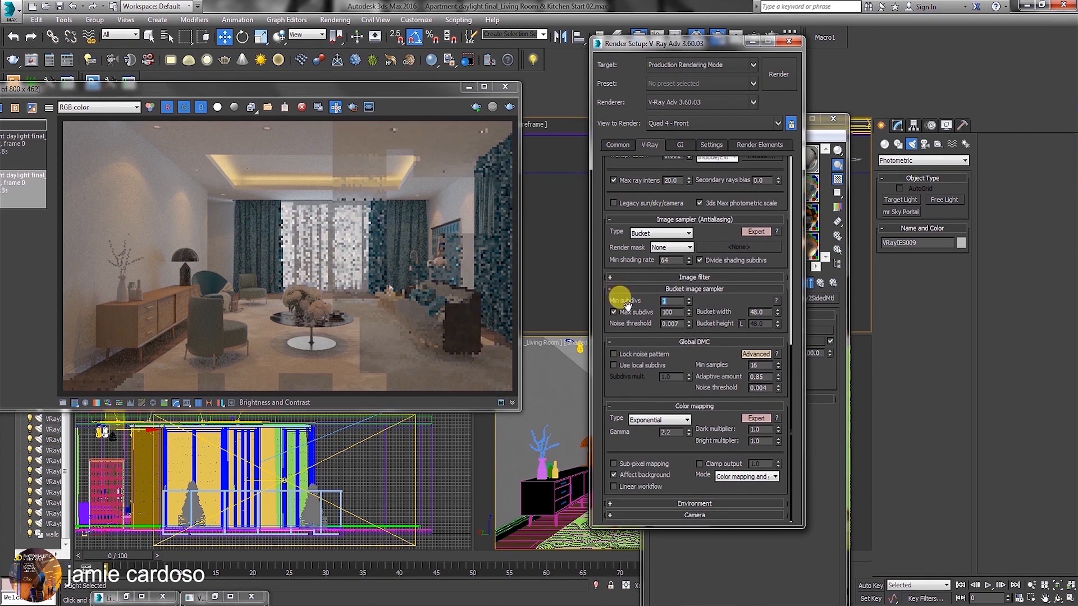
pyautogui.write('4')
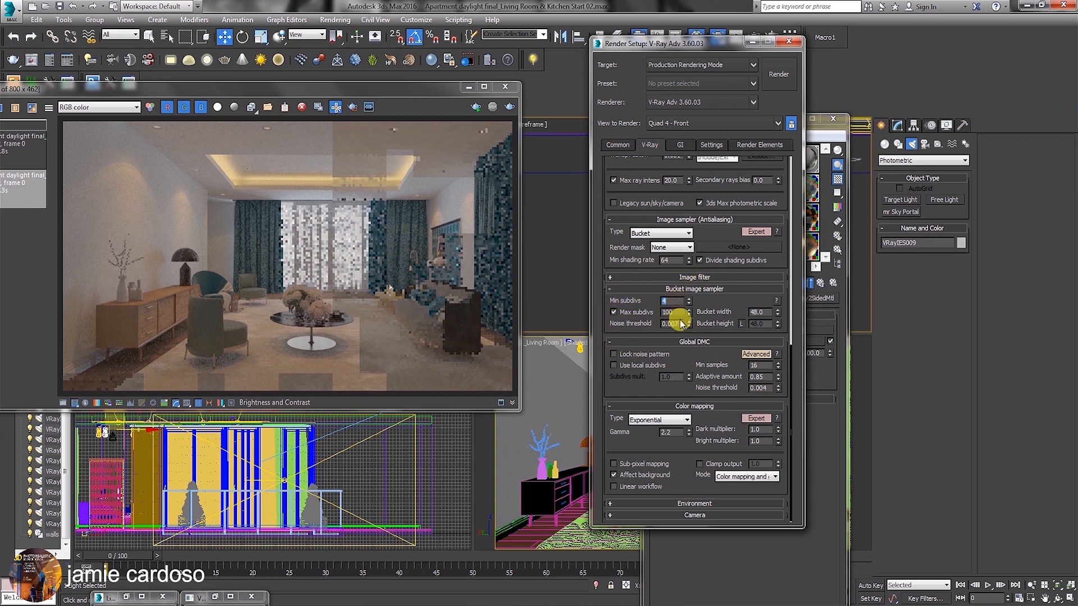
pyautogui.click(666, 301)
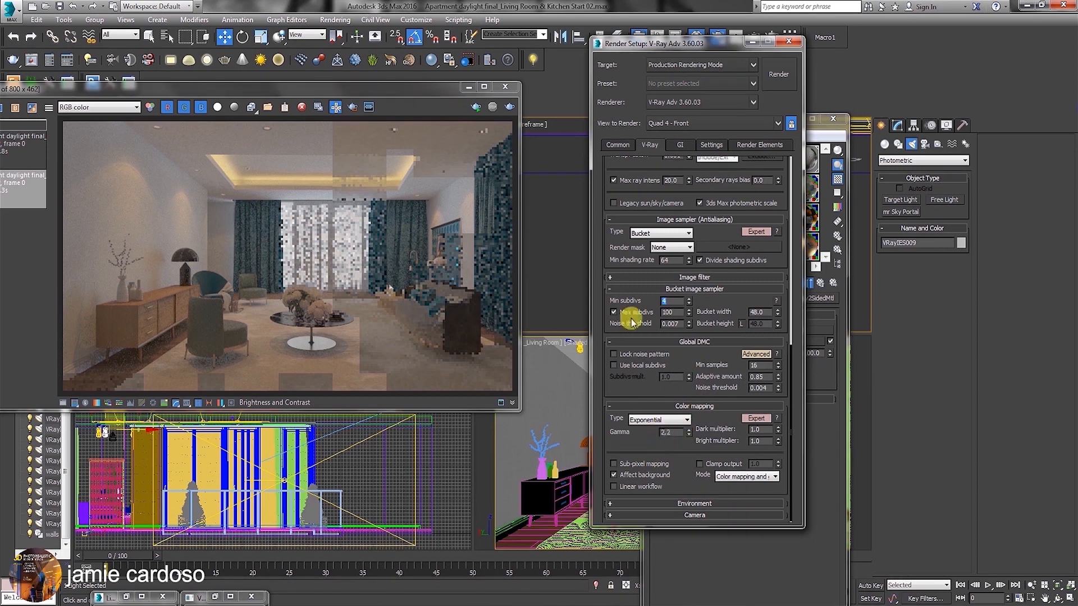
# Change the irradiance map preset to Medium in the global illumination settings.
pyautogui.click(681, 146)
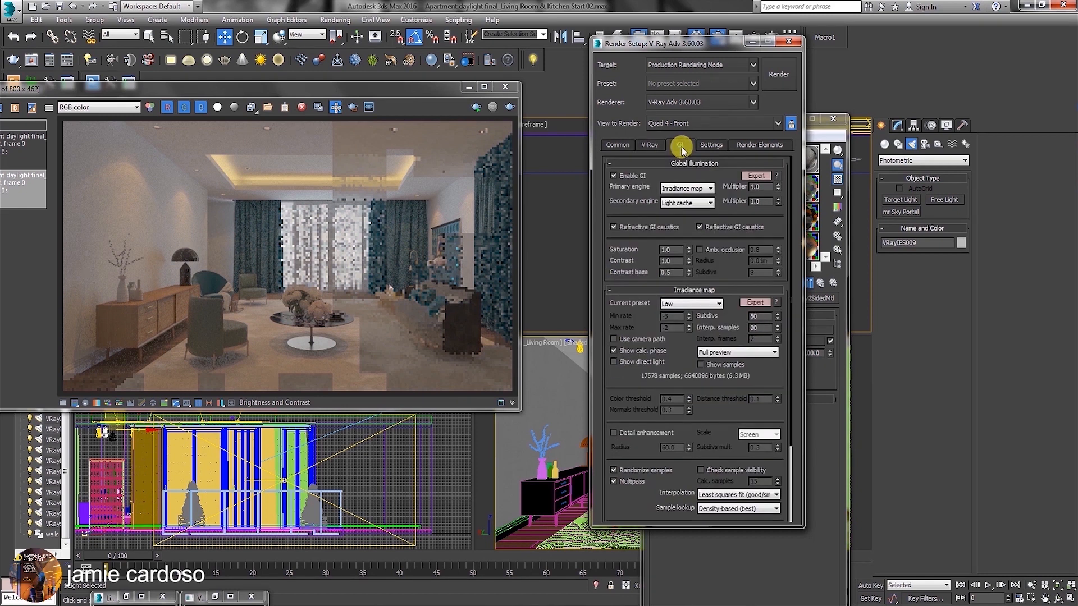
pyautogui.click(678, 303)
pyautogui.click(678, 337)
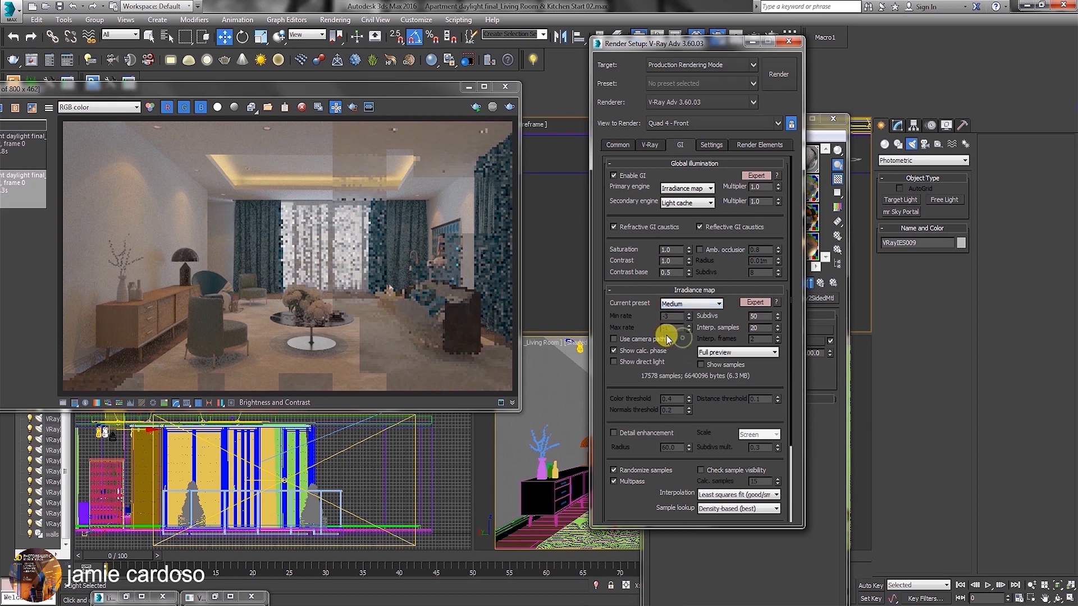
# Set the light cache subdivisions to 1000.
pyautogui.scroll(-3, 705, 301)
pyautogui.scroll(-3, 682, 502)
pyautogui.doubleClick(666, 355)
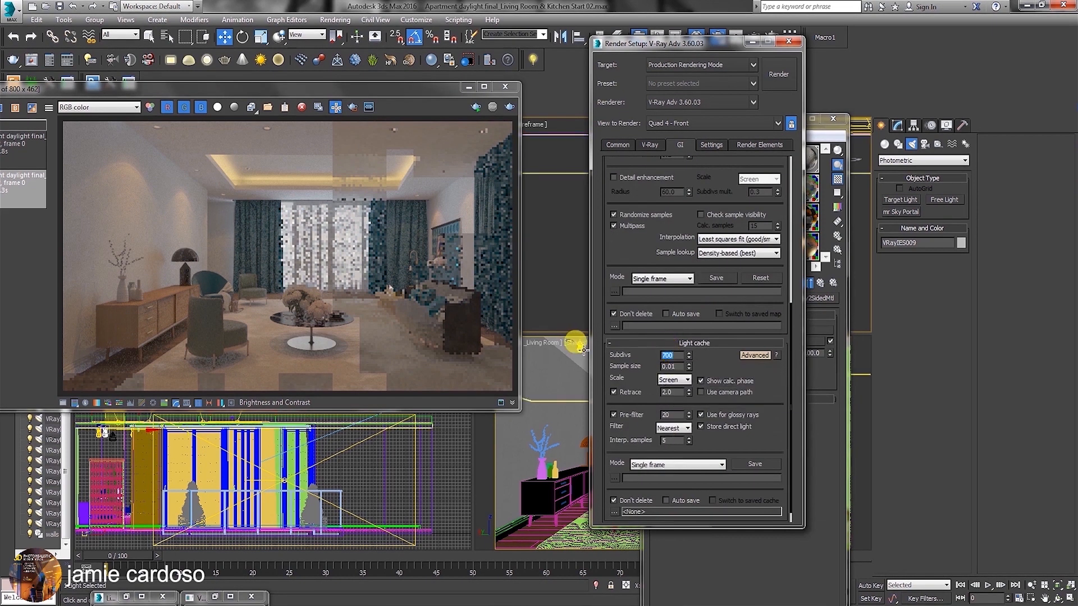
pyautogui.write('1000')
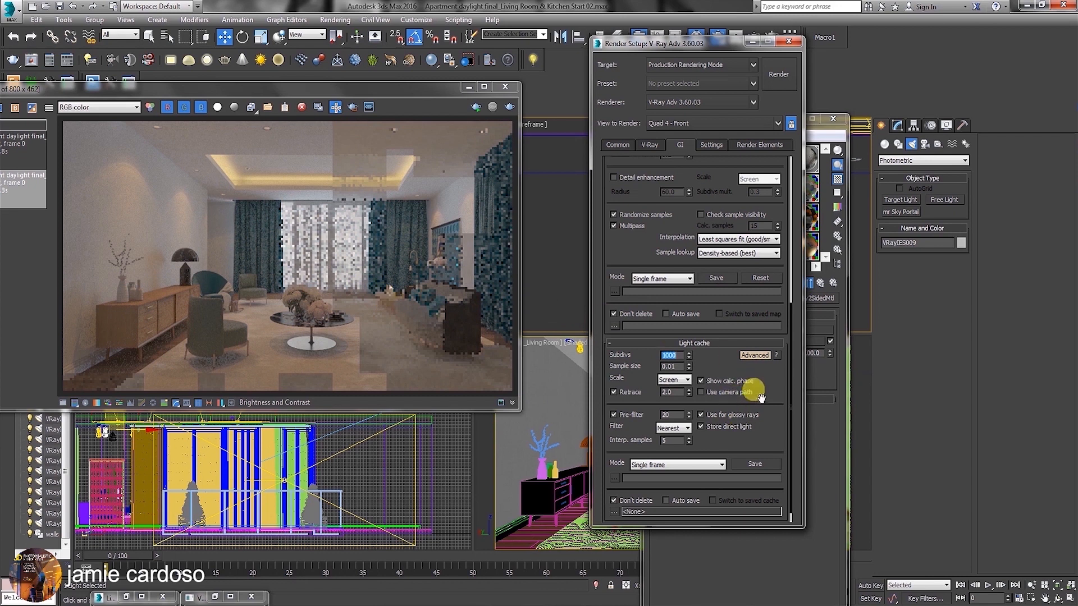
pyautogui.scroll(-2, 750, 386)
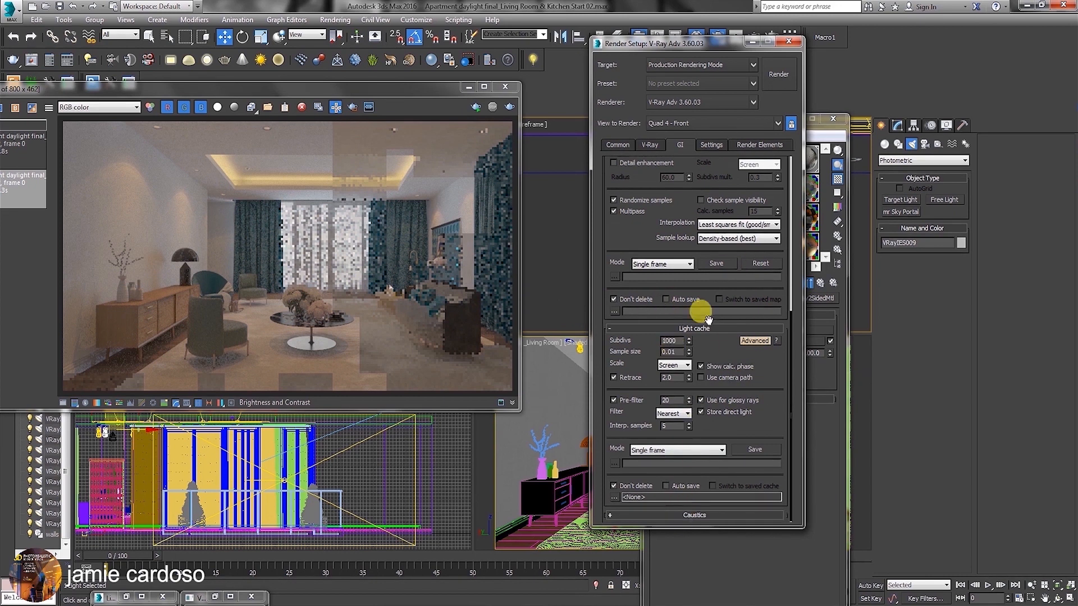
# Bring the full frame buffer into view and examine the test render alongside the light cache subdivisions setting.
pyautogui.click(186, 90)
pyautogui.moveTo(186, 88); pyautogui.dragTo(294, 90)
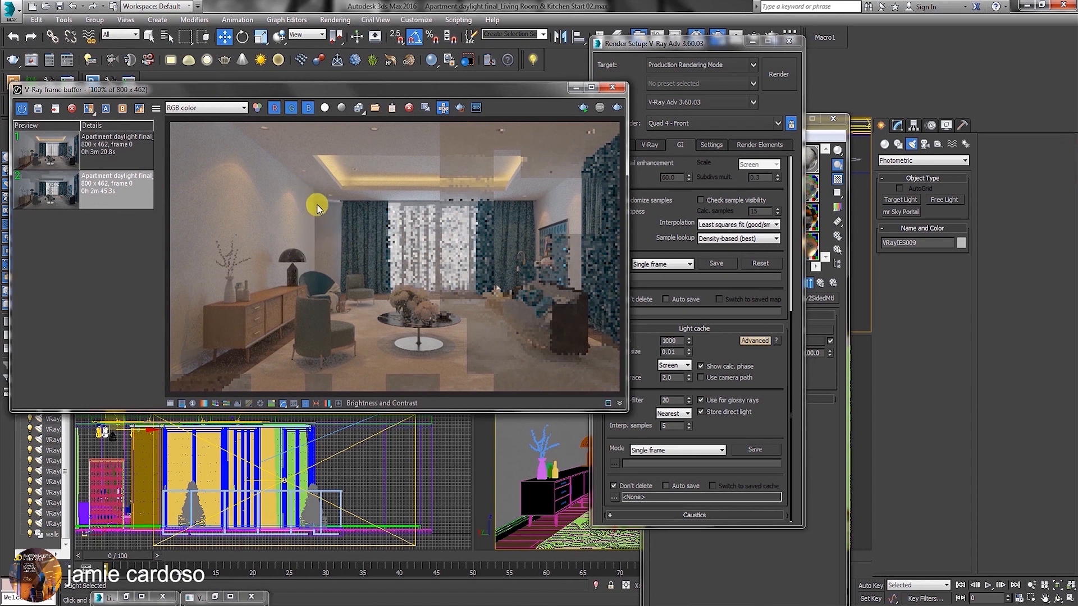
pyautogui.click(672, 340)
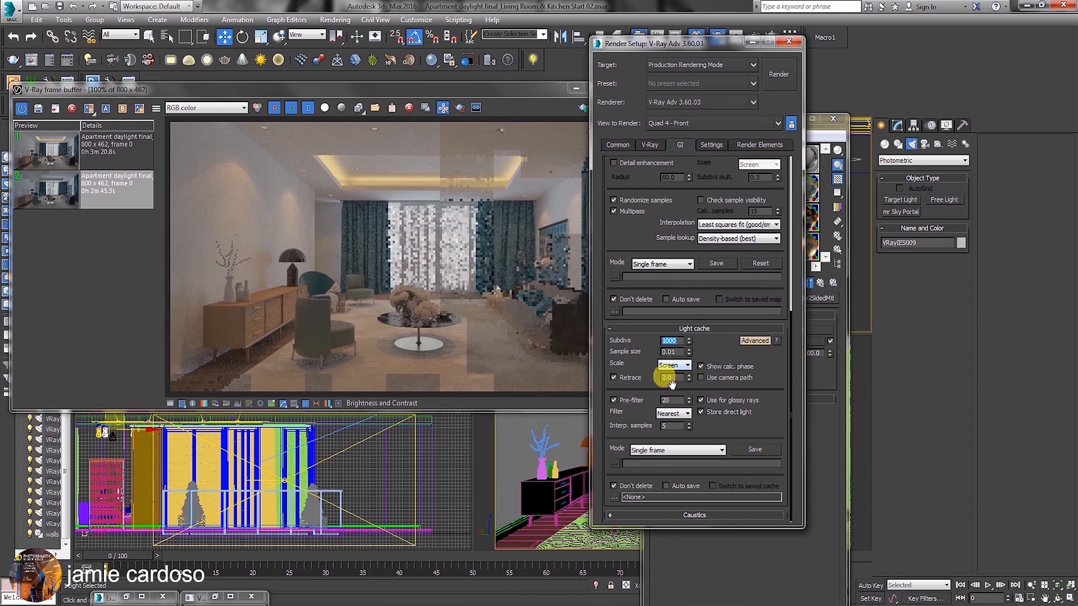
pyautogui.doubleClick(669, 340)
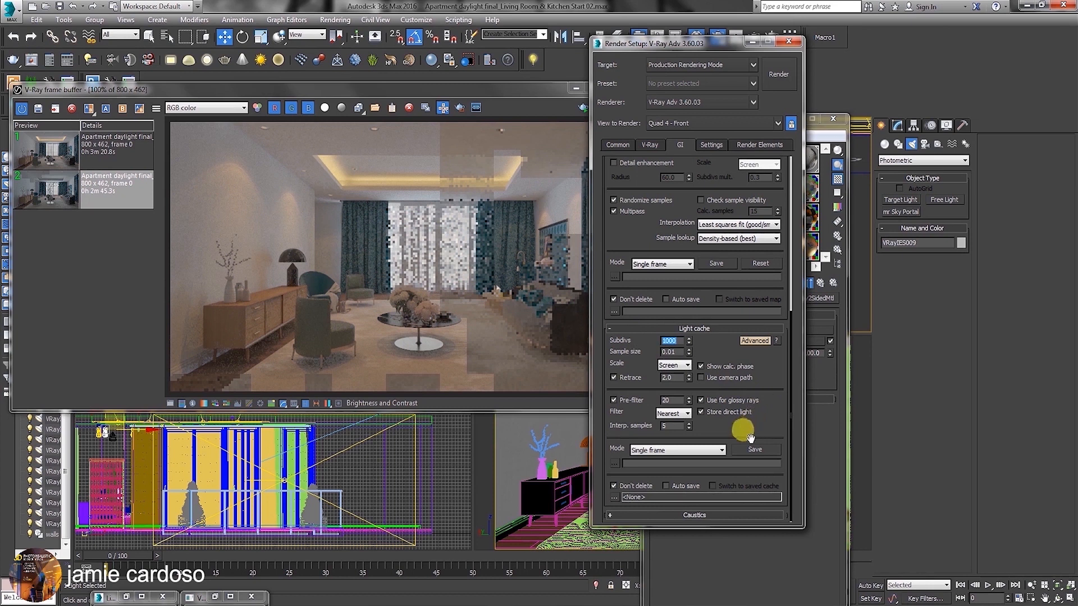
pyautogui.click(766, 426)
pyautogui.scroll(3, 741, 303)
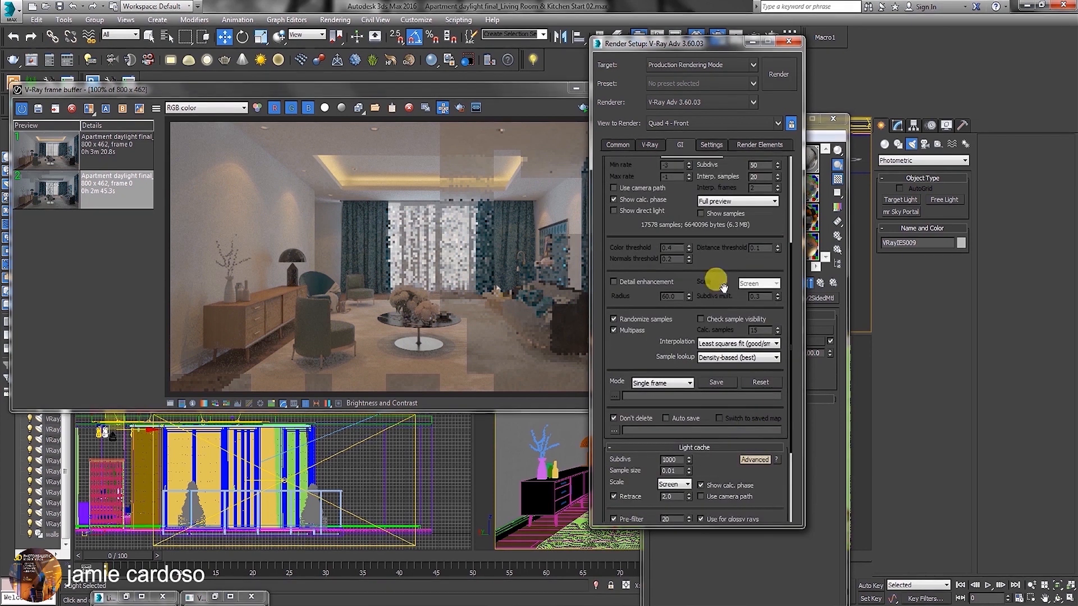
# Switch the V-Ray System settings to Expert mode and check the dynamic memory limit.
pyautogui.click(711, 144)
pyautogui.click(682, 304)
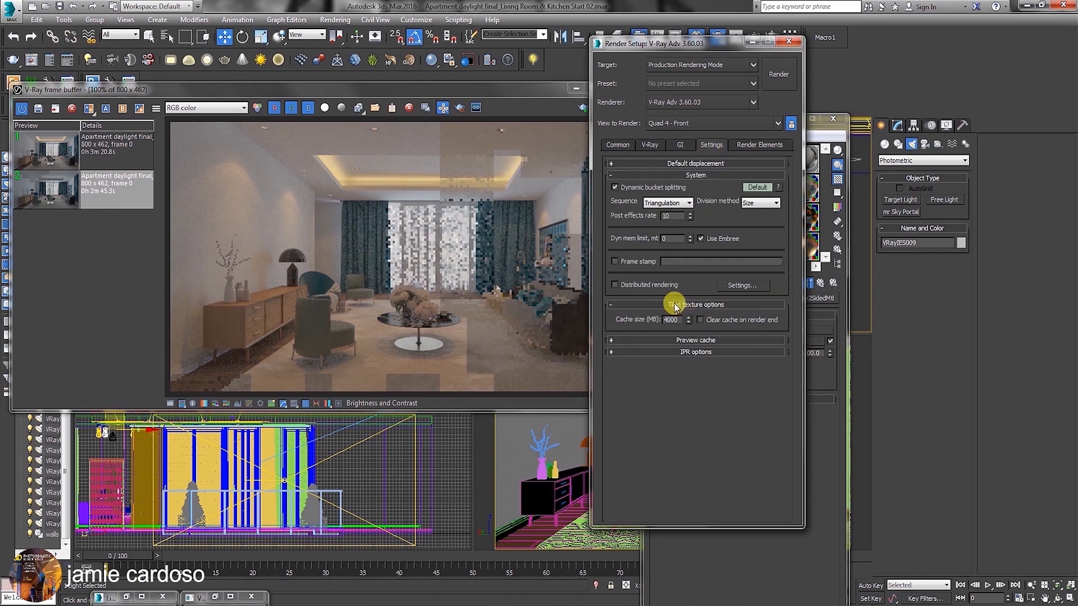
pyautogui.click(757, 187)
pyautogui.click(757, 187)
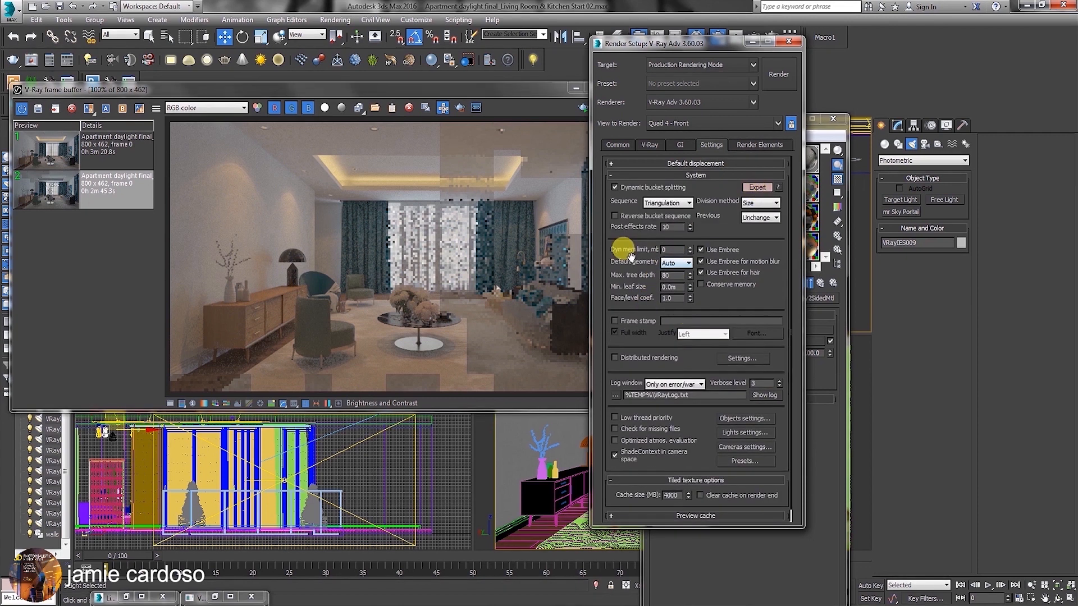
pyautogui.doubleClick(665, 249)
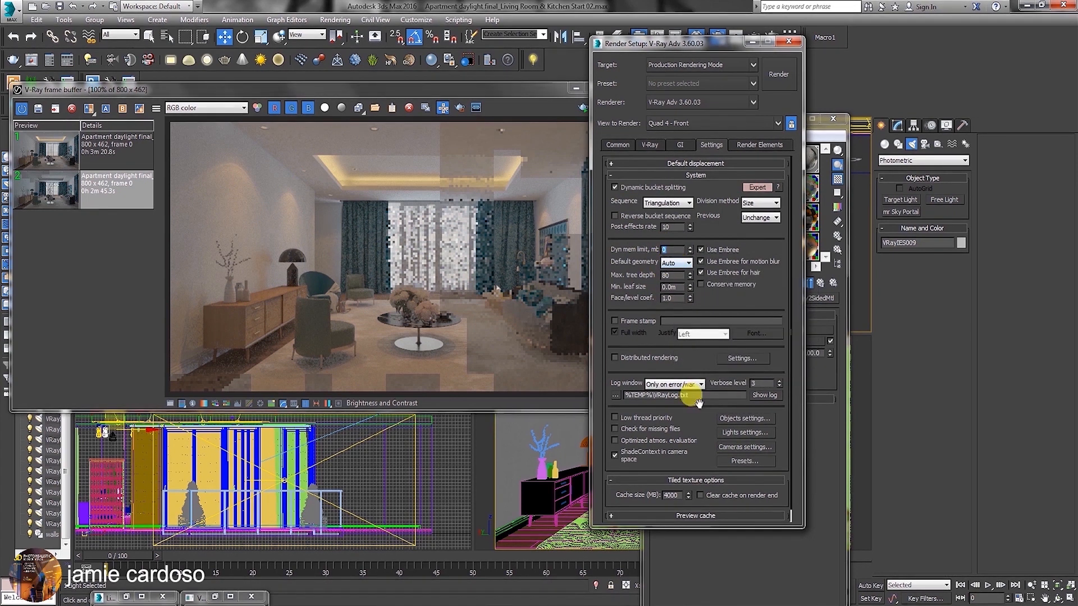
# Review the render elements and the common output size parameters, and move the frame buffer window out of the way.
pyautogui.click(760, 145)
pyautogui.click(618, 145)
pyautogui.moveTo(478, 92); pyautogui.dragTo(519, 168)
pyautogui.click(680, 42)
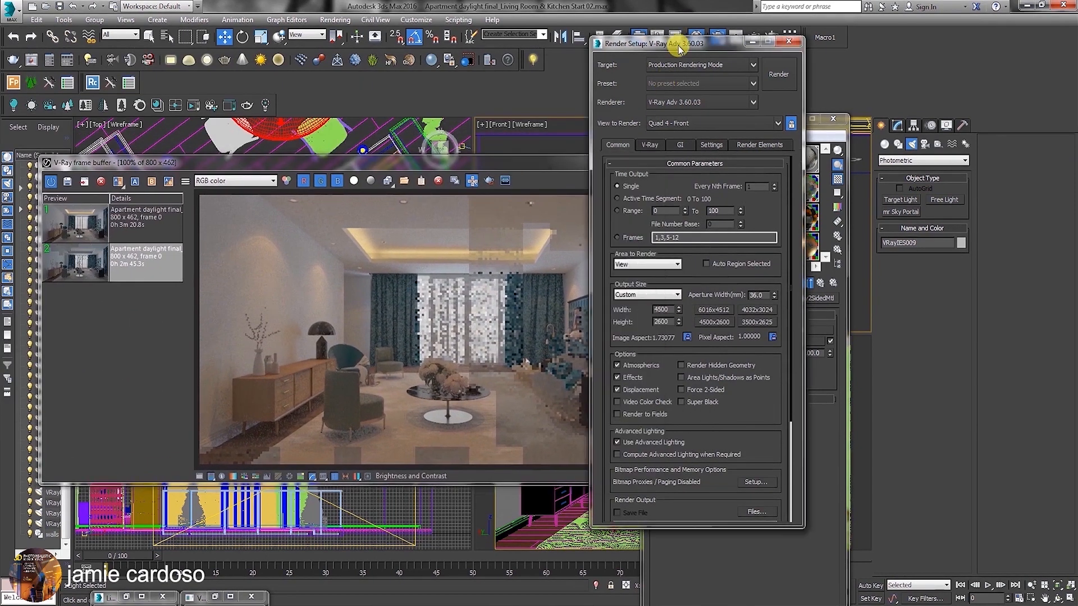
# Disable the V-Ray raw image file and separate render channels outputs.
pyautogui.click(648, 145)
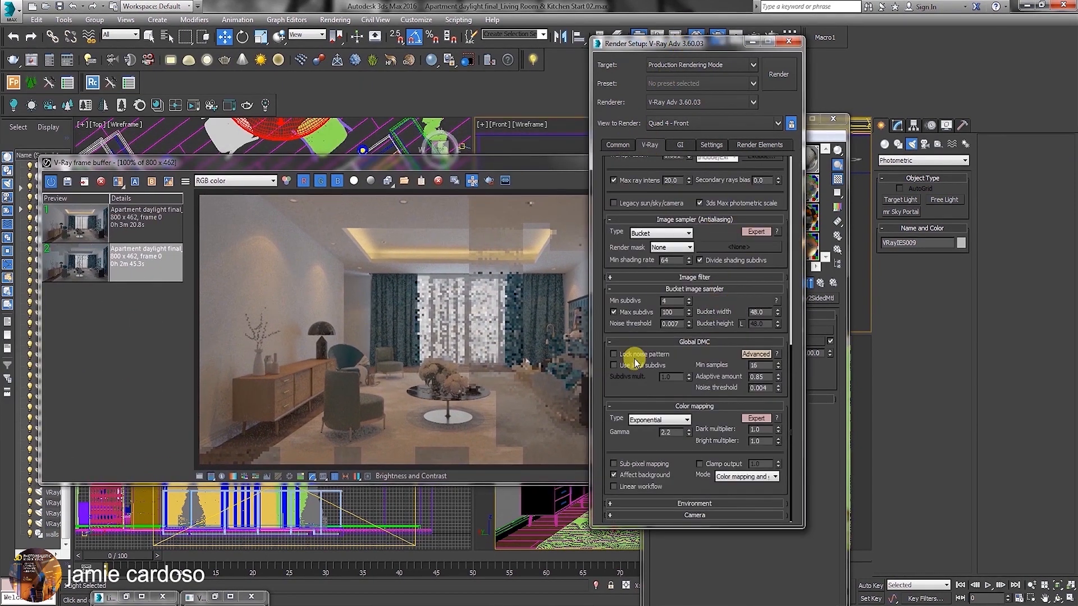
pyautogui.moveTo(710, 311); pyautogui.dragTo(717, 480)
pyautogui.moveTo(680, 213); pyautogui.dragTo(694, 454)
pyautogui.click(614, 281)
pyautogui.click(614, 315)
# Mark a test render region around the window and coffee table in the frame buffer, keeping Render Setup fully visible beside it.
pyautogui.click(489, 180)
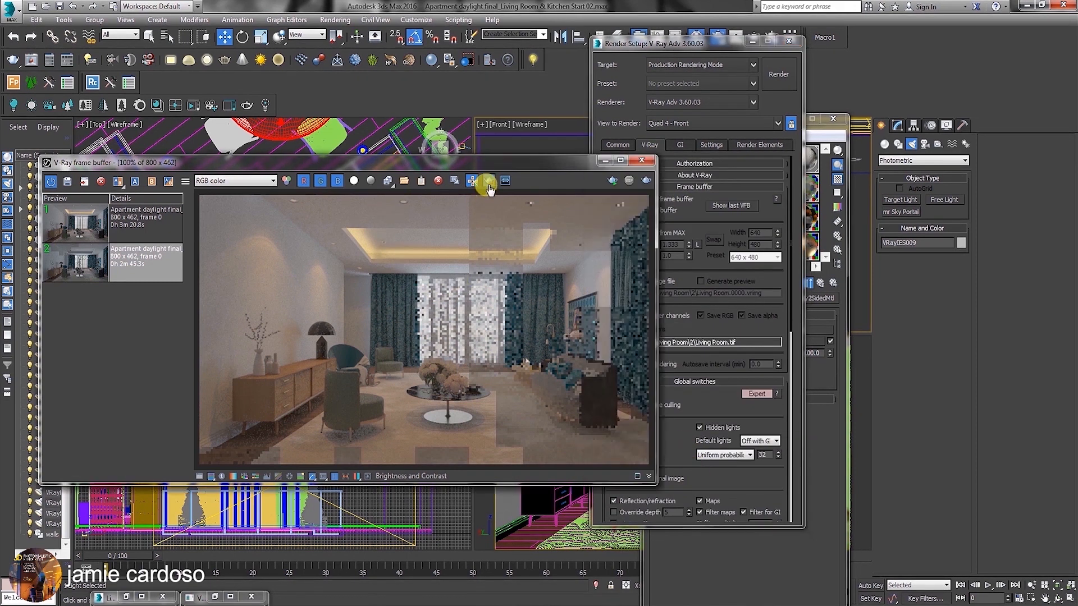
pyautogui.moveTo(416, 250); pyautogui.dragTo(582, 386)
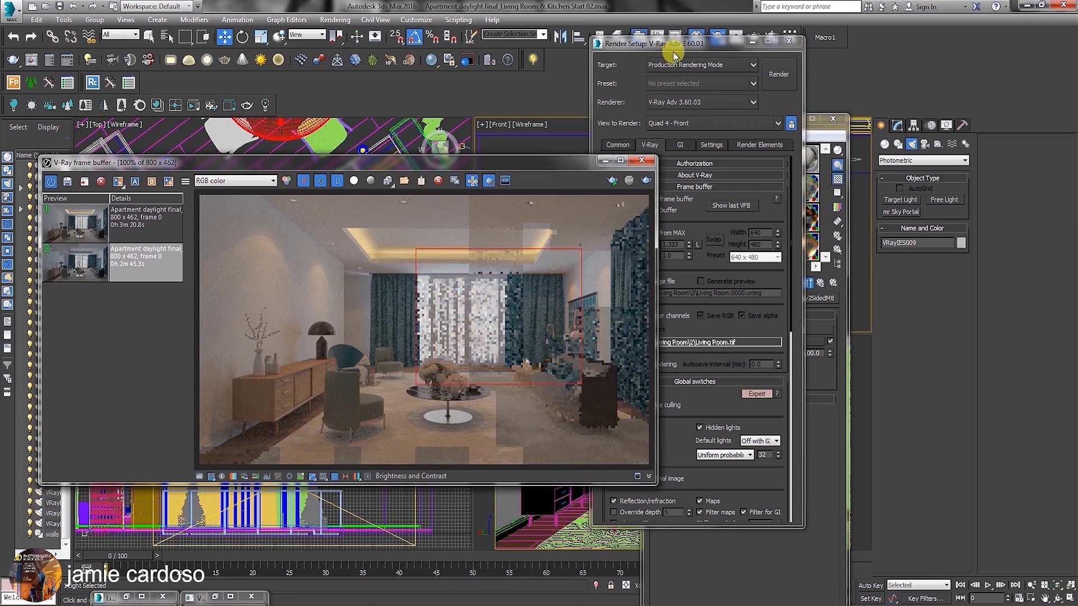
pyautogui.moveTo(676, 43); pyautogui.dragTo(802, 55)
pyautogui.click(742, 156)
pyautogui.click(780, 158)
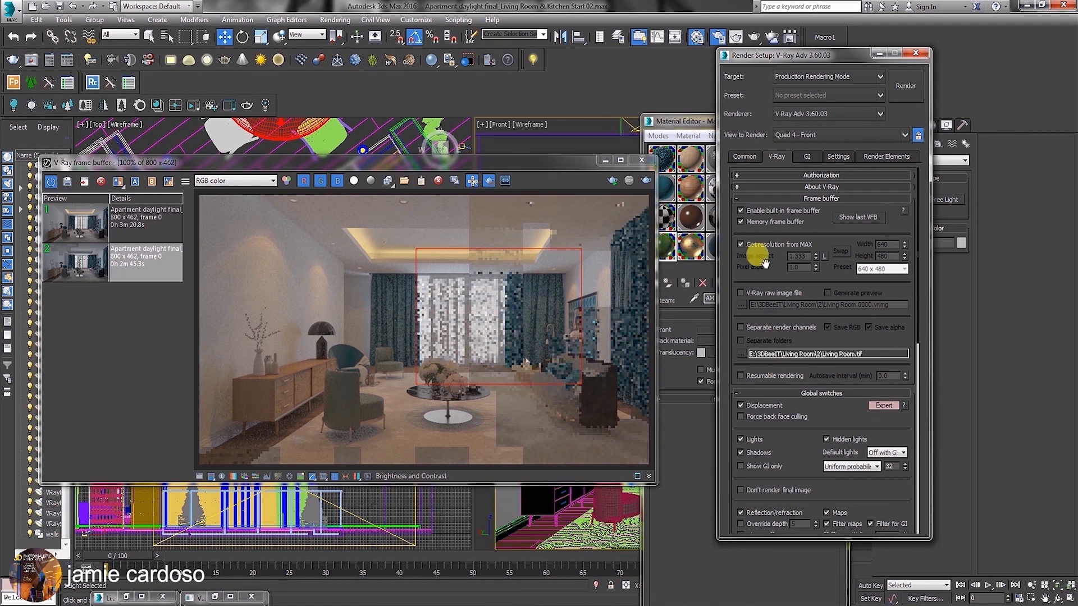
# Turn off region rendering and re-enable the V-Ray raw image file and separate render channels.
pyautogui.click(488, 180)
pyautogui.click(740, 292)
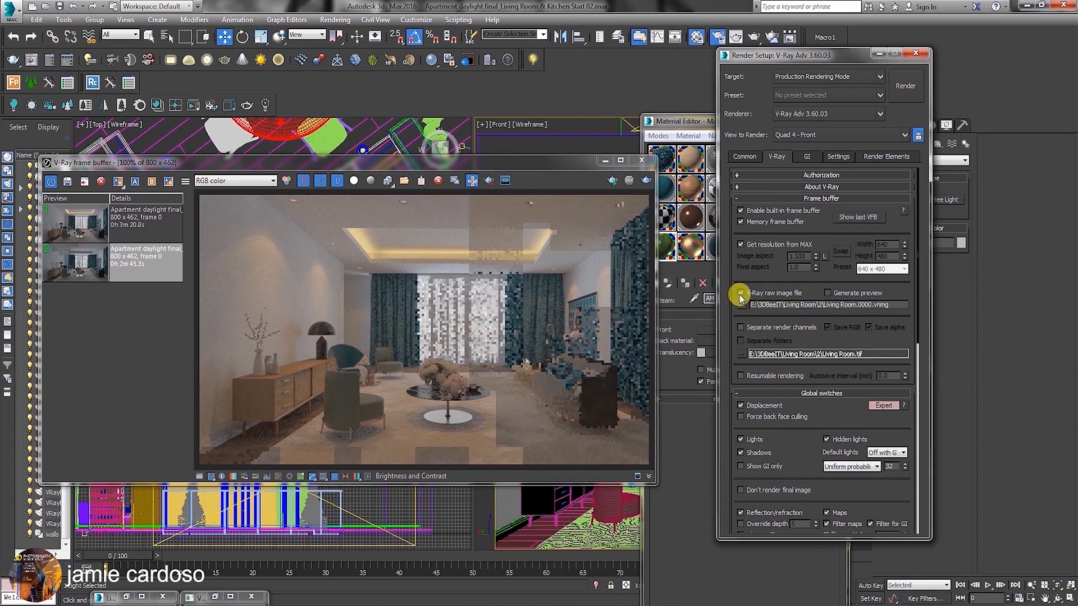
pyautogui.click(741, 327)
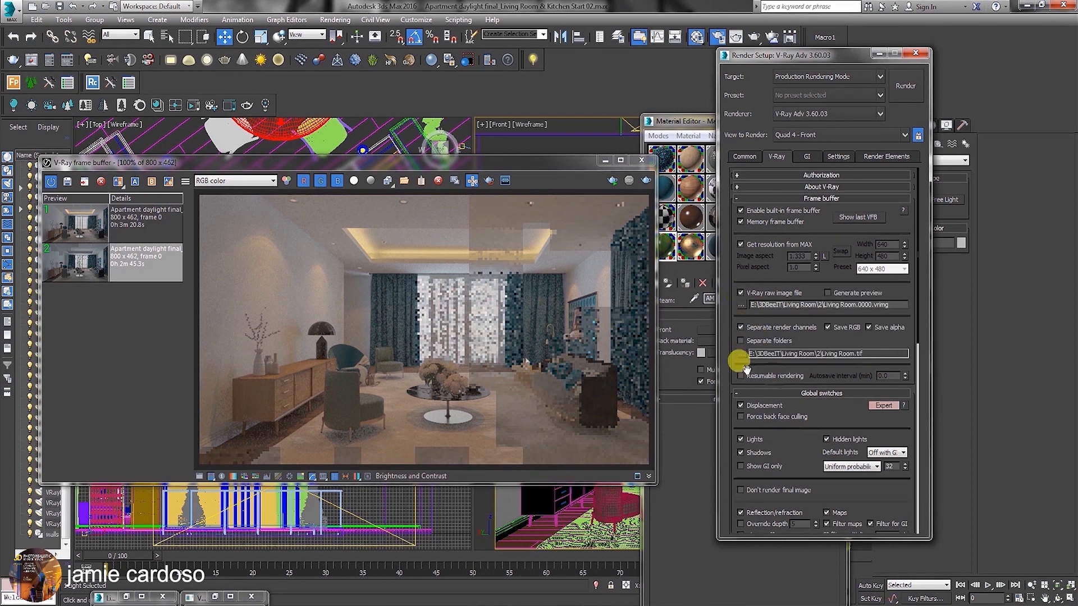
# Check the render elements list, then set the view to render to Camera001_Living Room and lock it.
pyautogui.click(891, 157)
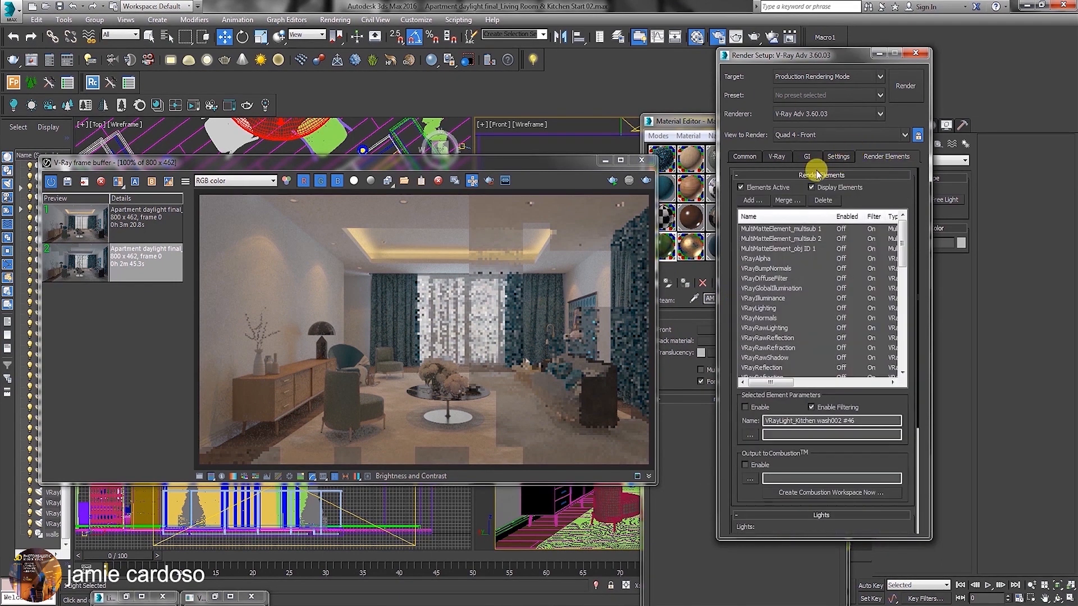
pyautogui.click(917, 137)
pyautogui.moveTo(559, 167); pyautogui.dragTo(350, 105)
pyautogui.click(492, 338)
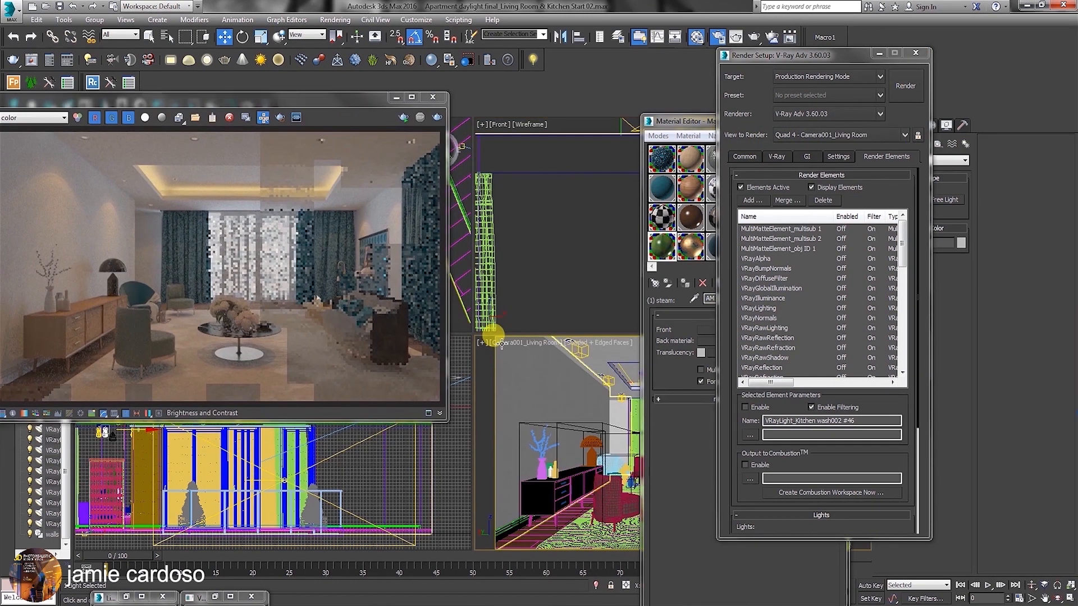
pyautogui.click(917, 136)
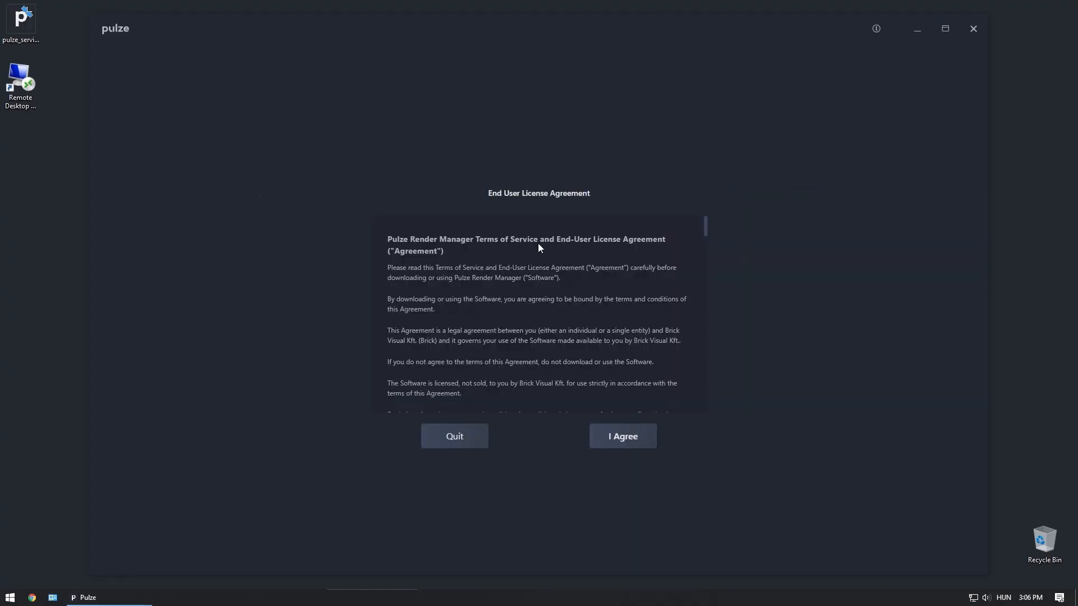
# Switch to the Pulze render manager and choose Workstation as the login method.
pyautogui.click(623, 436)
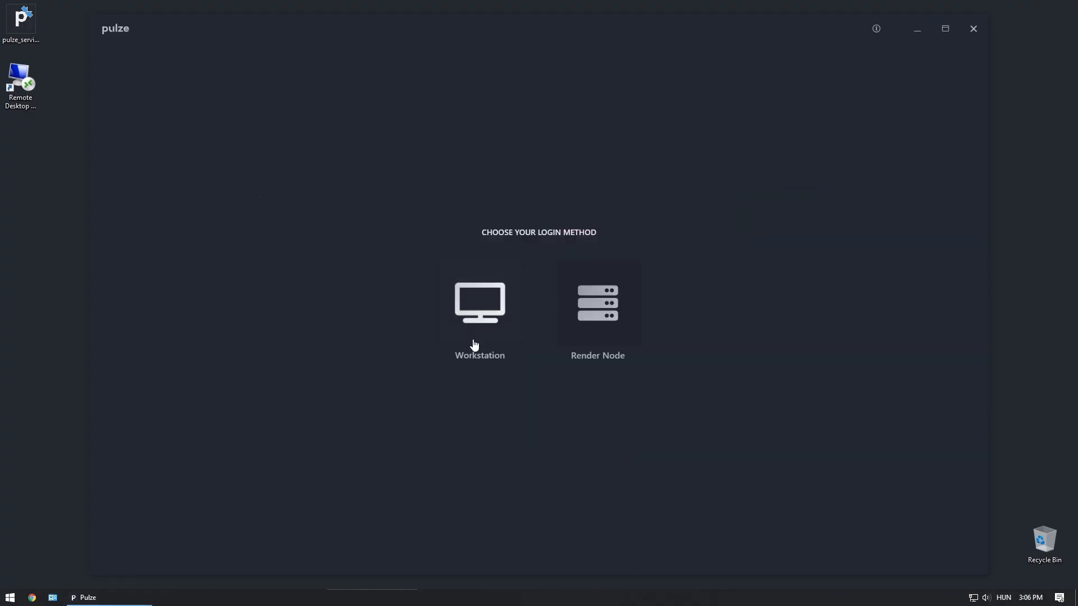
pyautogui.click(490, 346)
pyautogui.click(574, 366)
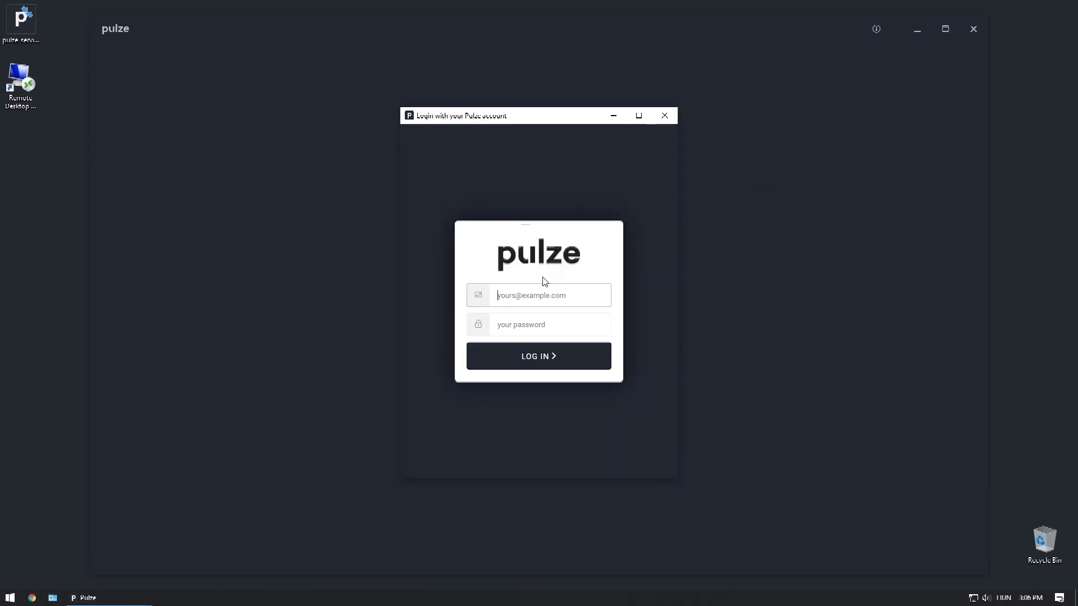
# Log in to the render manager workstation as Admin.
pyautogui.click(501, 307)
pyautogui.write('Admin')
pyautogui.click(588, 355)
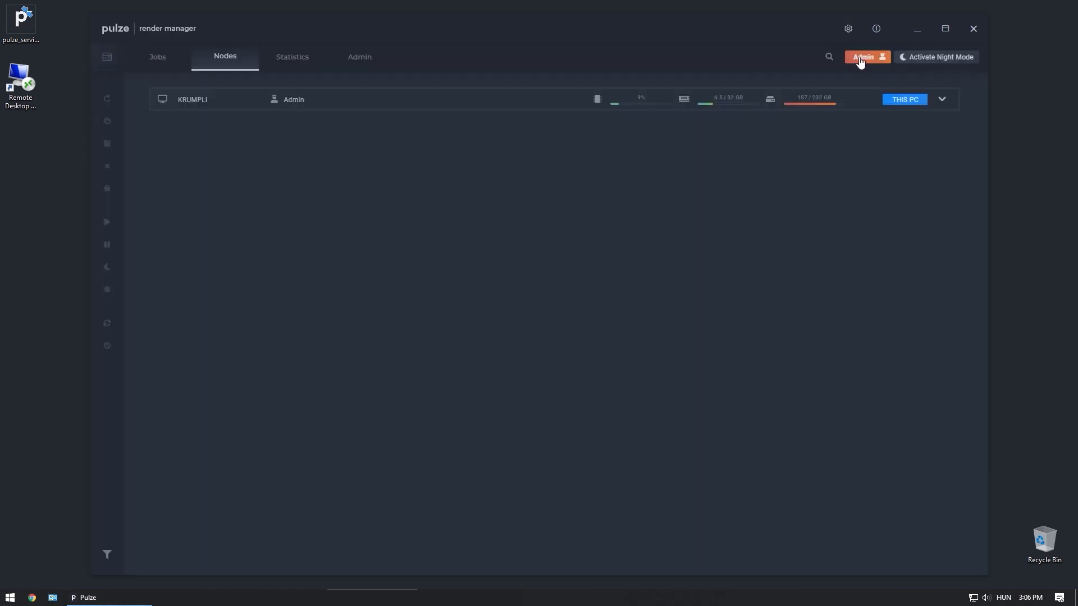
# Copy this PC's IP address from its node details and use 192.168.2.99 to log remote machine X045 in as a render node.
pyautogui.click(942, 101)
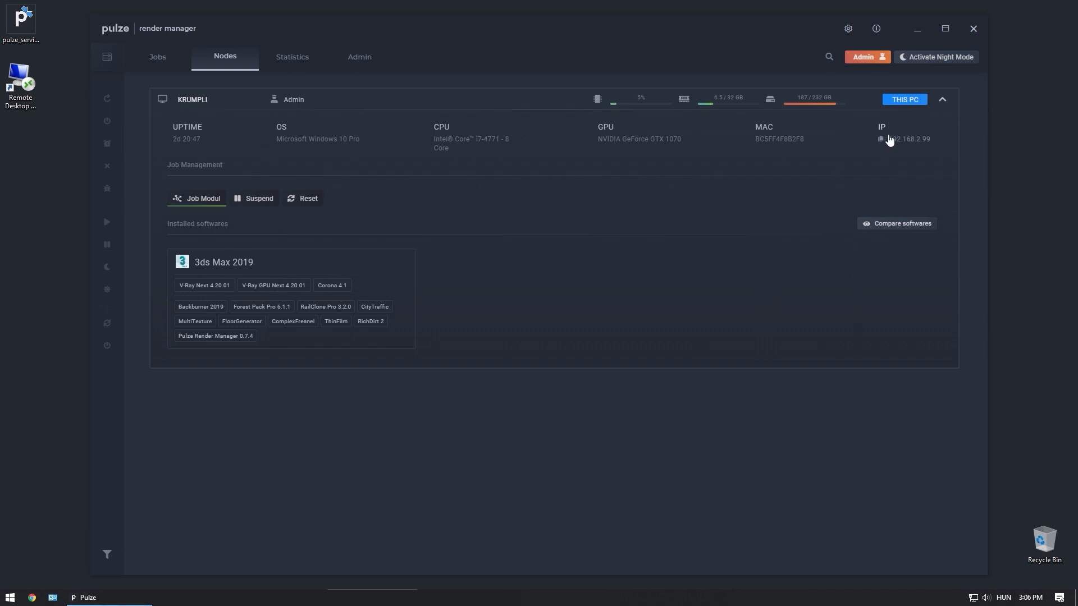
pyautogui.click(910, 139)
pyautogui.doubleClick(20, 87)
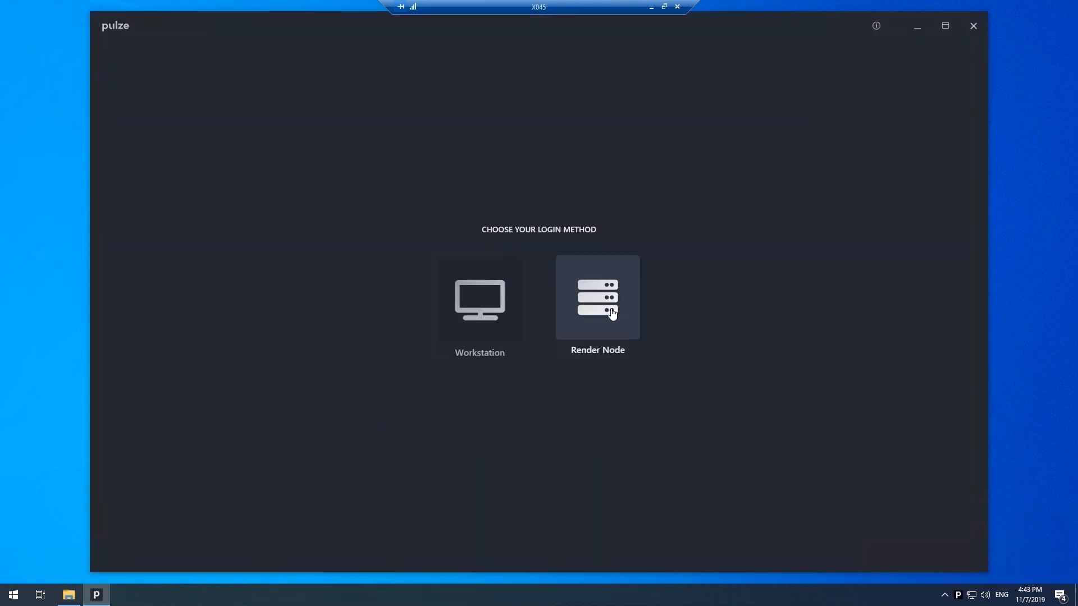
pyautogui.click(611, 314)
pyautogui.click(567, 307)
pyautogui.write('192.168.2.99')
pyautogui.click(586, 362)
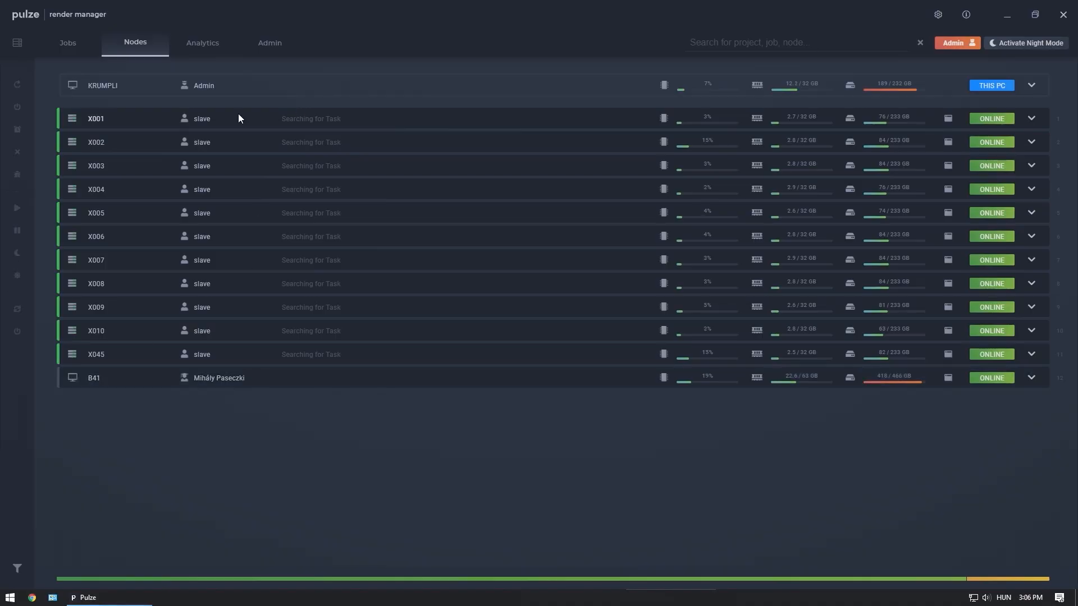
# Select render nodes X001 through X008 and unsuspend them.
pyautogui.click(238, 117)
pyautogui.keyDown('shift'); pyautogui.click(256, 284); pyautogui.keyUp('shift')
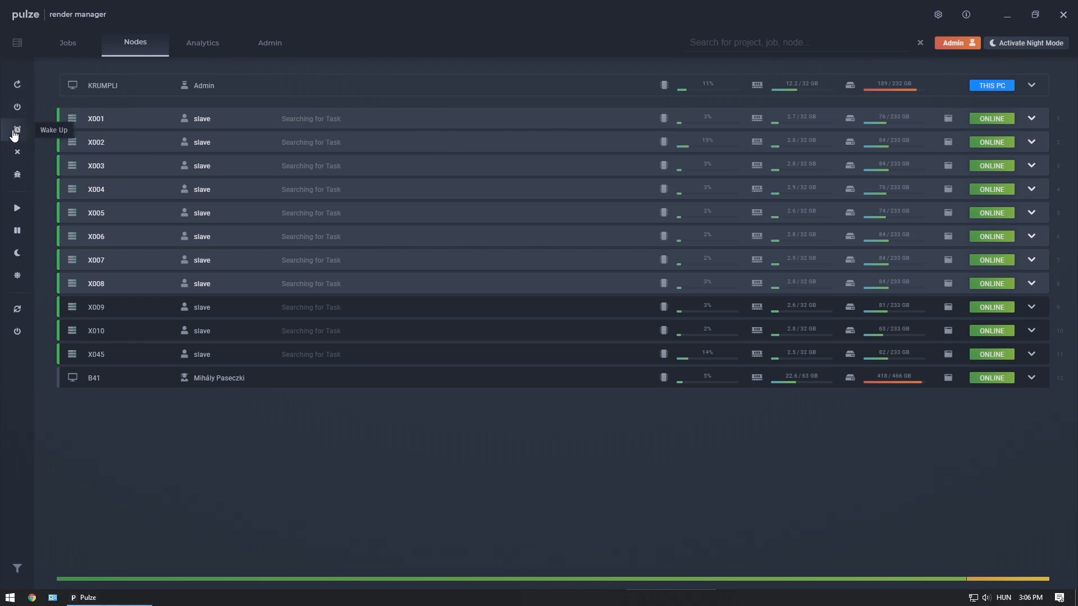
pyautogui.click(18, 217)
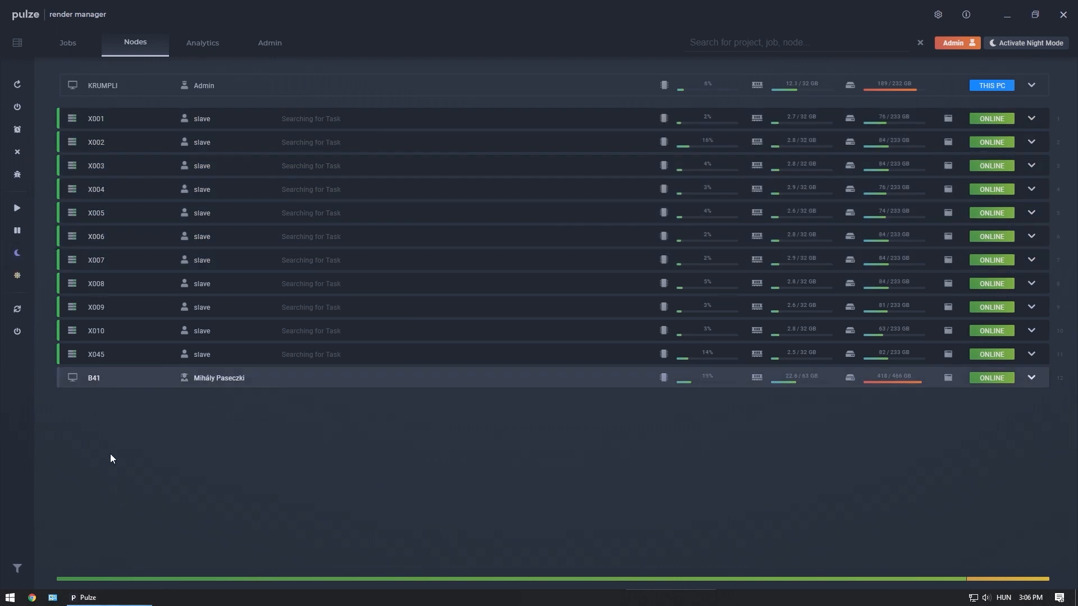
# Clear the node selection, then activate night mode for this workstation and switch it off again.
pyautogui.click(105, 470)
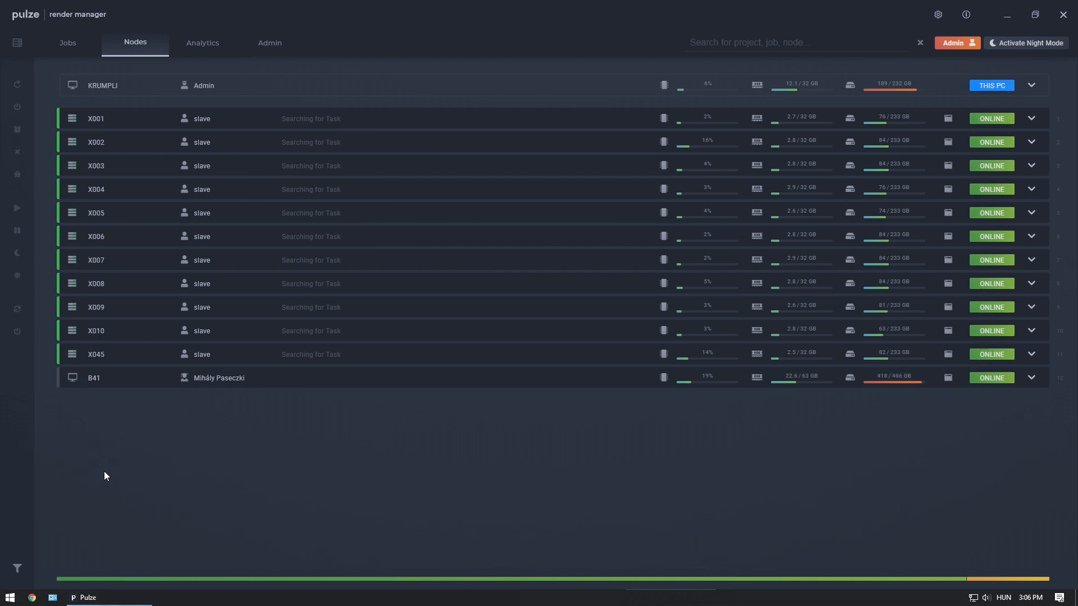
pyautogui.click(1010, 46)
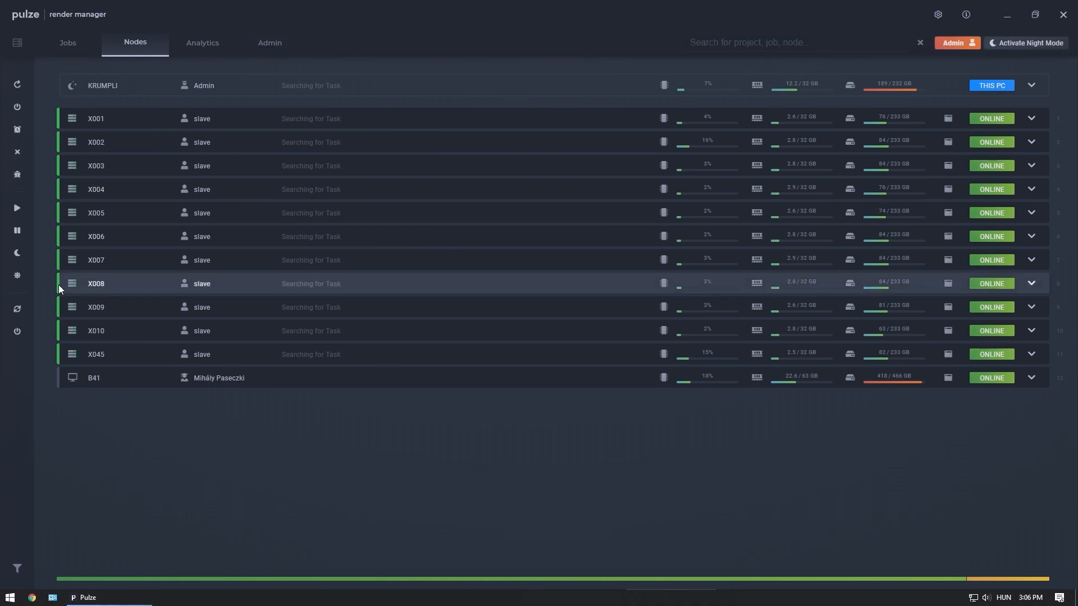
pyautogui.click(16, 277)
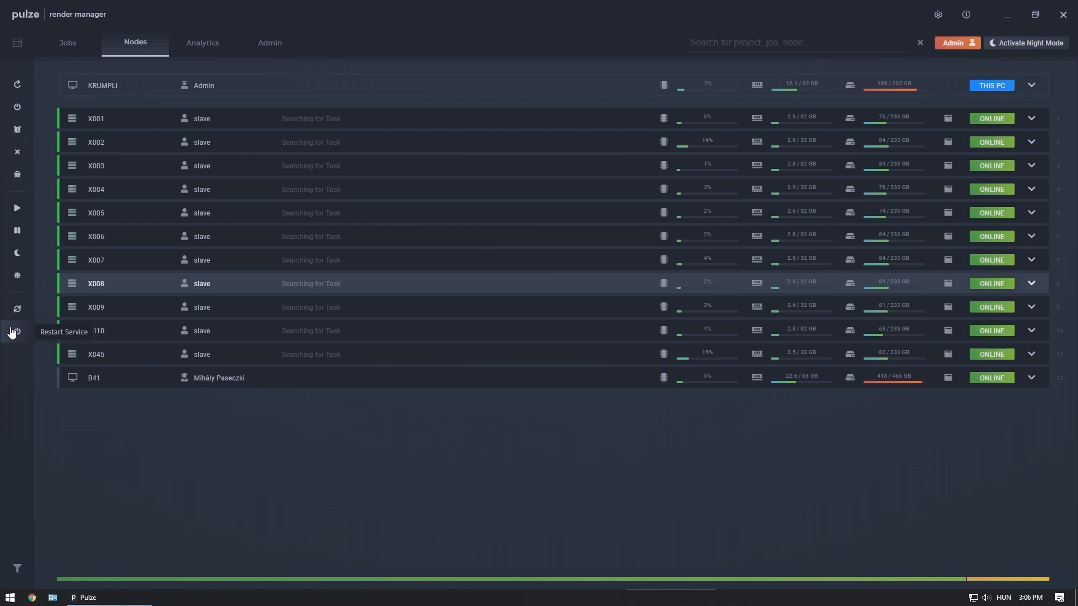
# Create a render job from 716_Lille_cam04_publishing_02_tutorial.max with a resolution height of 480, and preview its frames while they render.
pyautogui.click(72, 48)
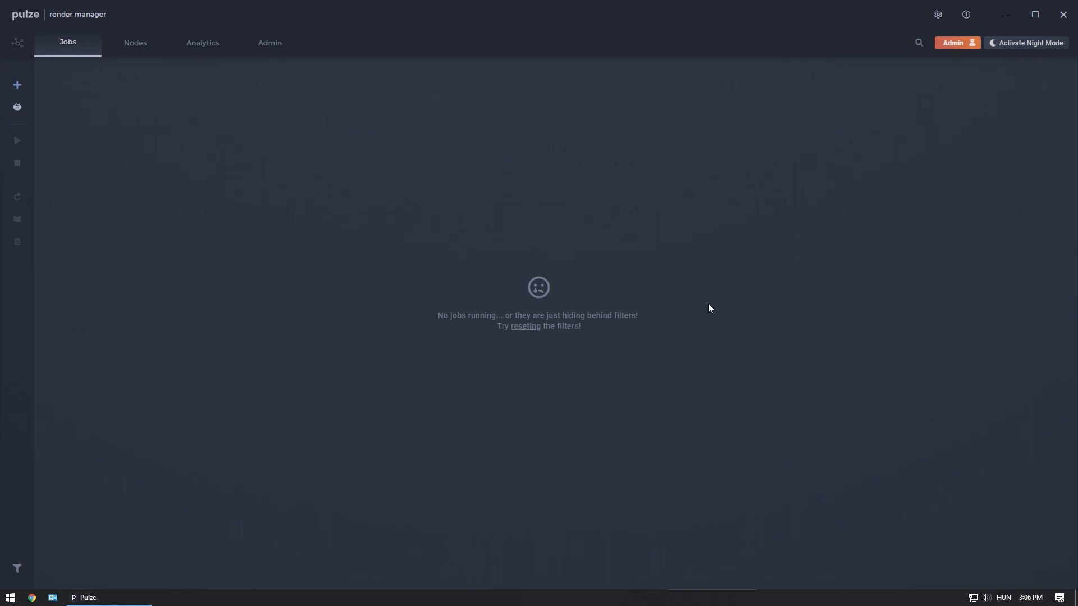
pyautogui.click(23, 90)
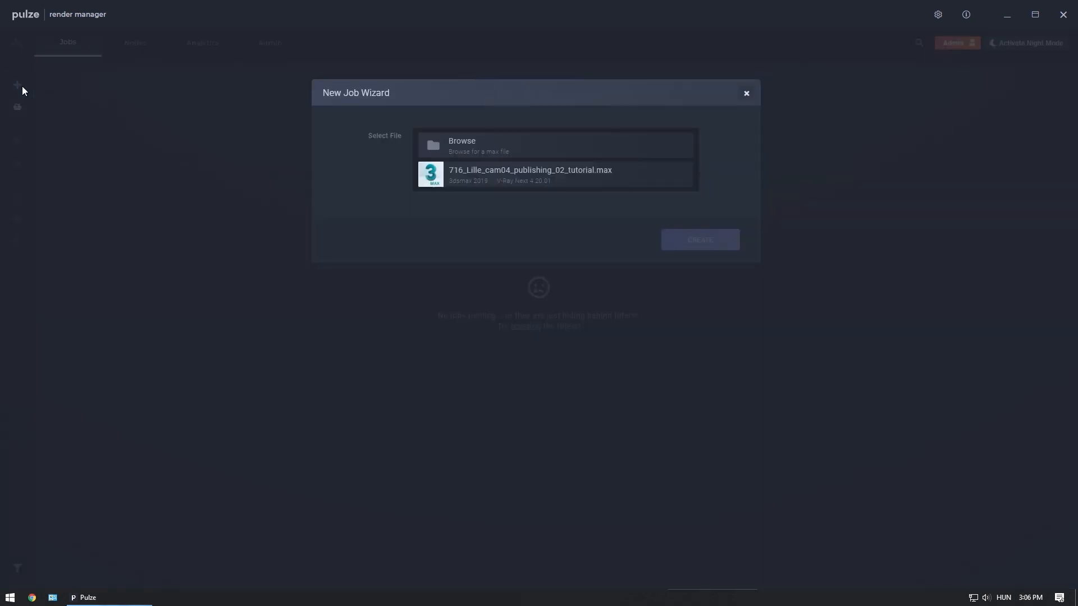
pyautogui.click(623, 175)
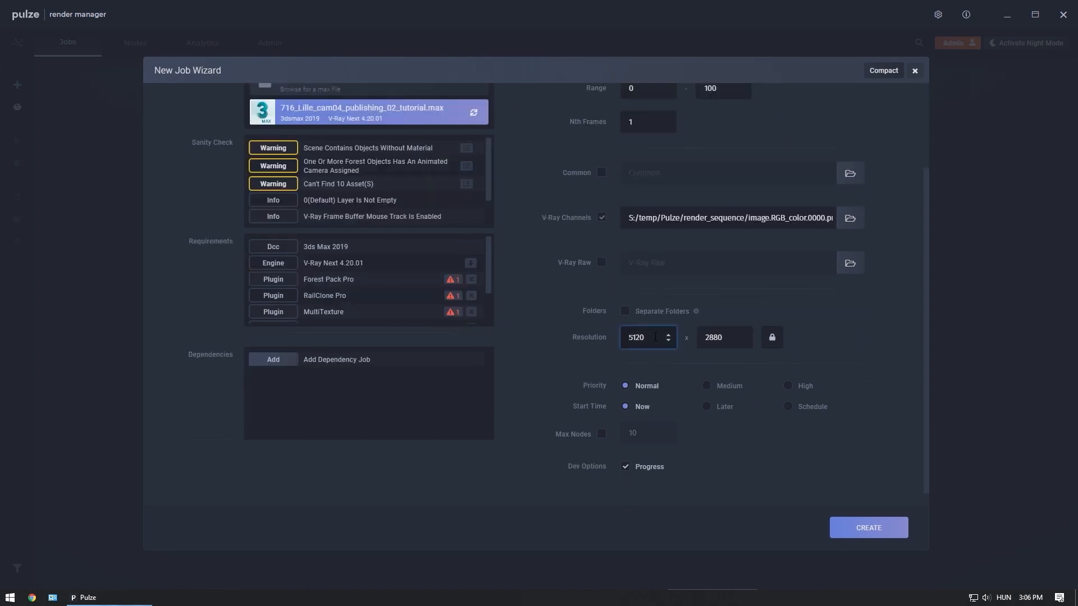
pyautogui.press('Tab')
pyautogui.write('480')
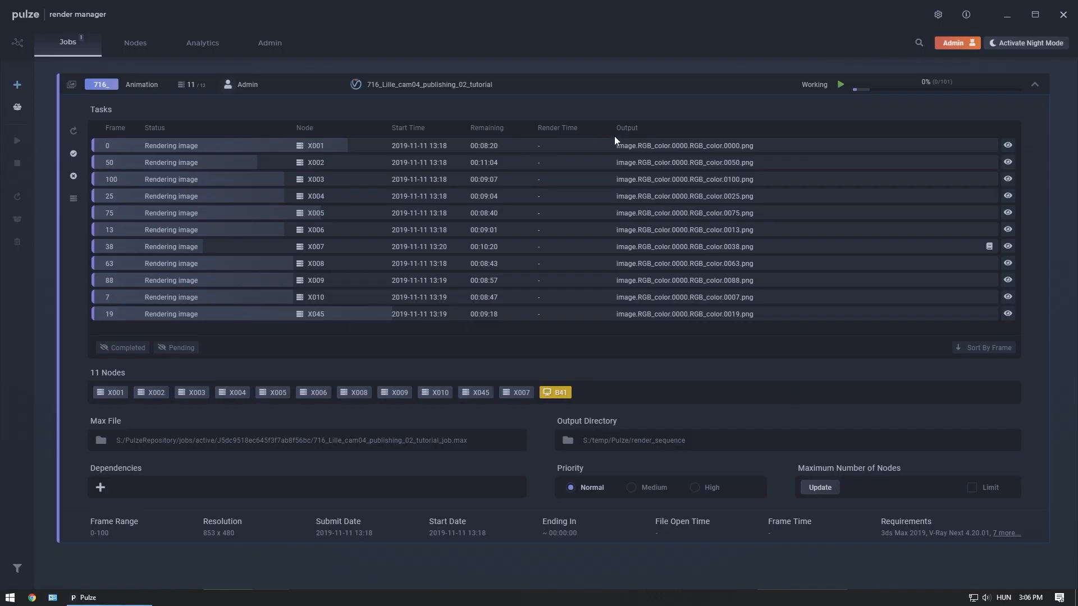
pyautogui.moveTo(1008, 145)
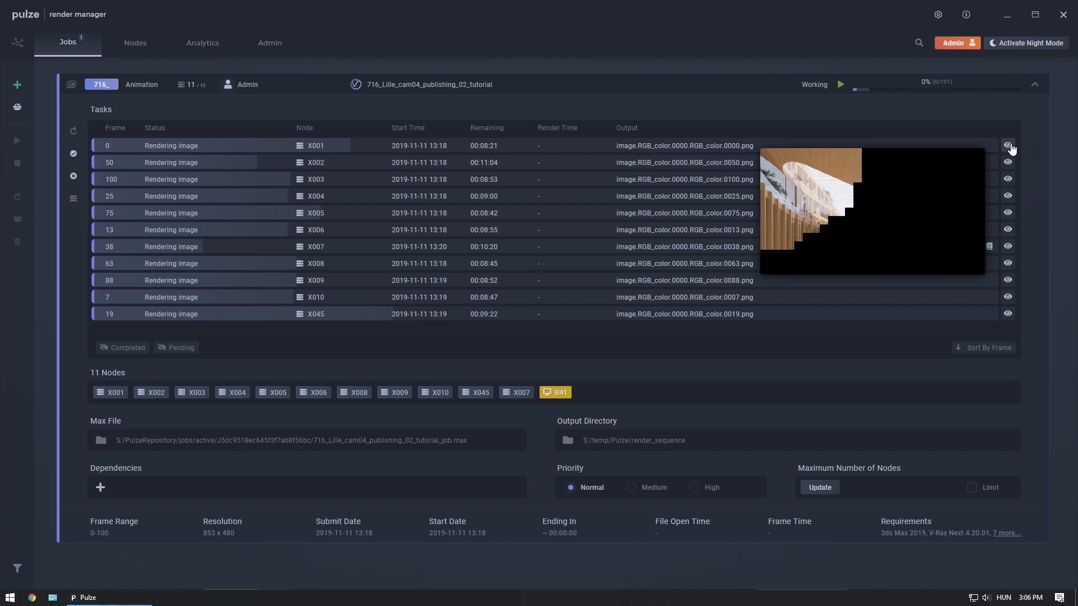
pyautogui.moveTo(1009, 168)
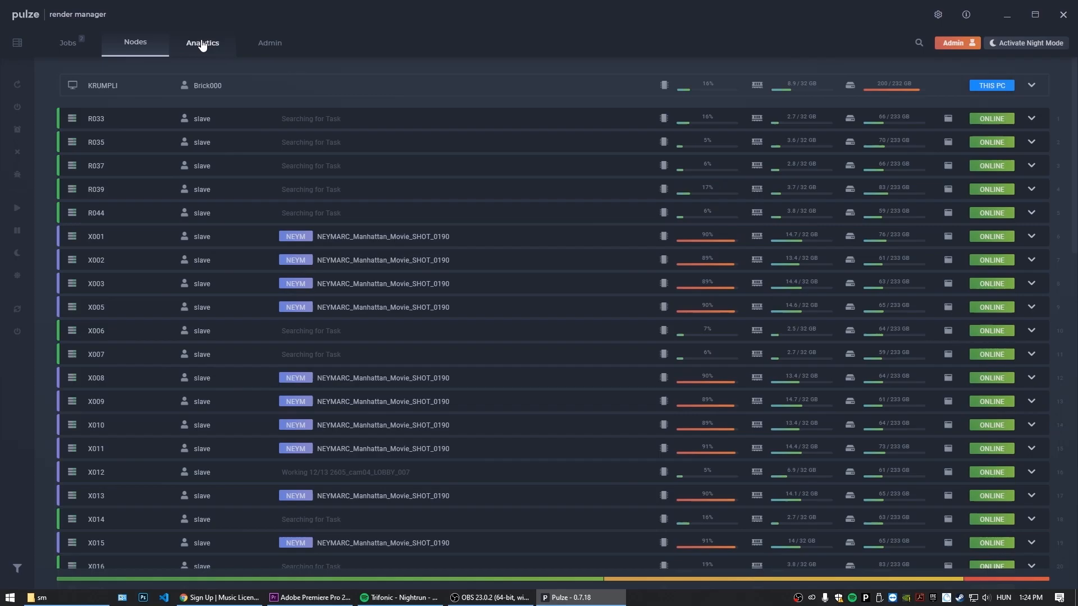
# Examine the software analytics for 3dsMax 2020, check which computers have Anima, and inspect node TR012's details.
pyautogui.click(203, 45)
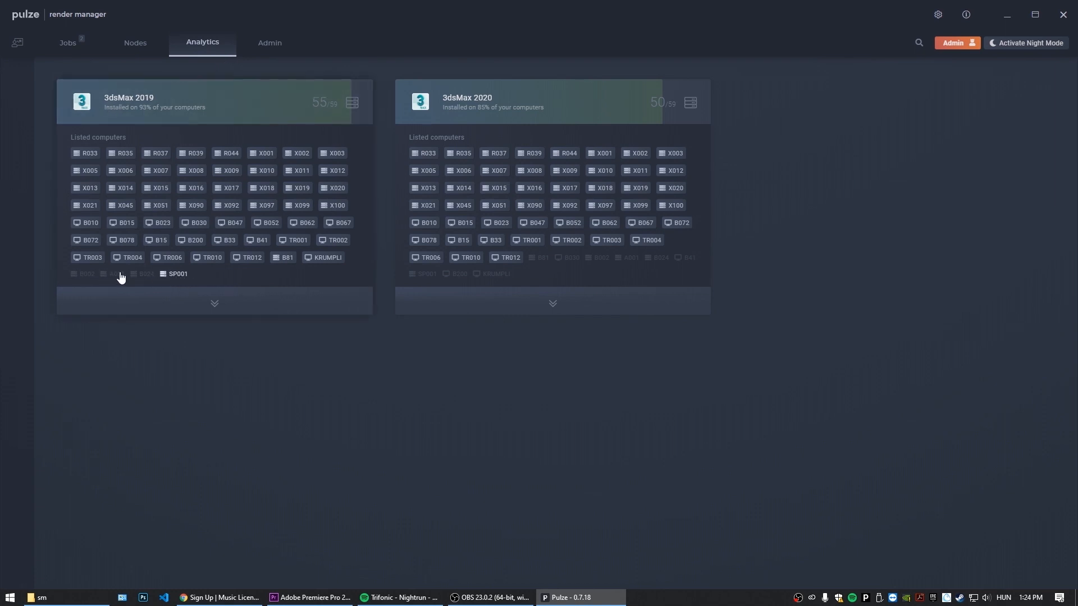
pyautogui.click(553, 304)
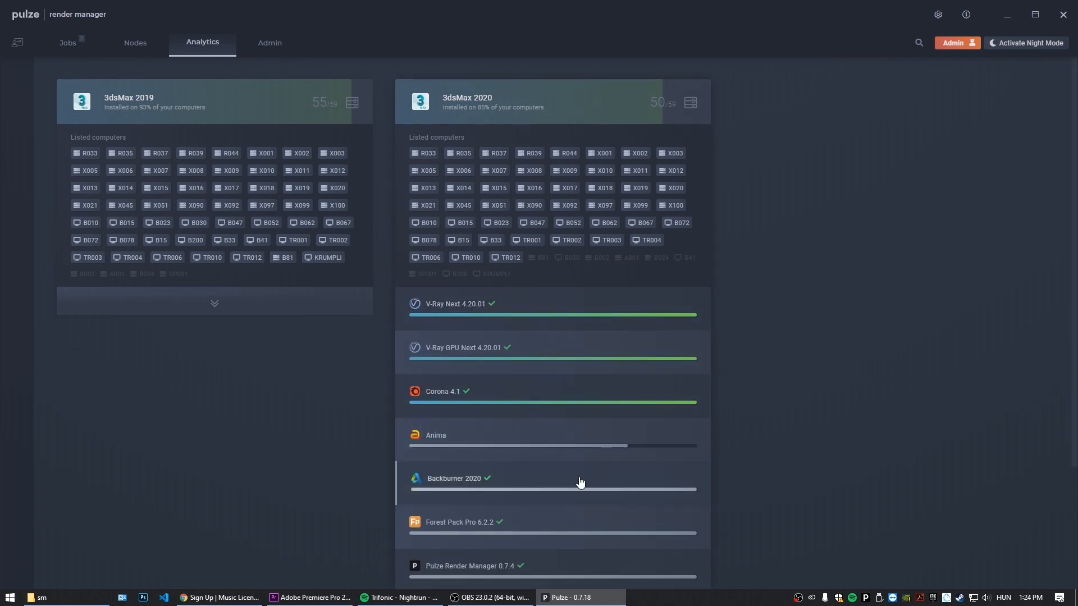
pyautogui.click(685, 436)
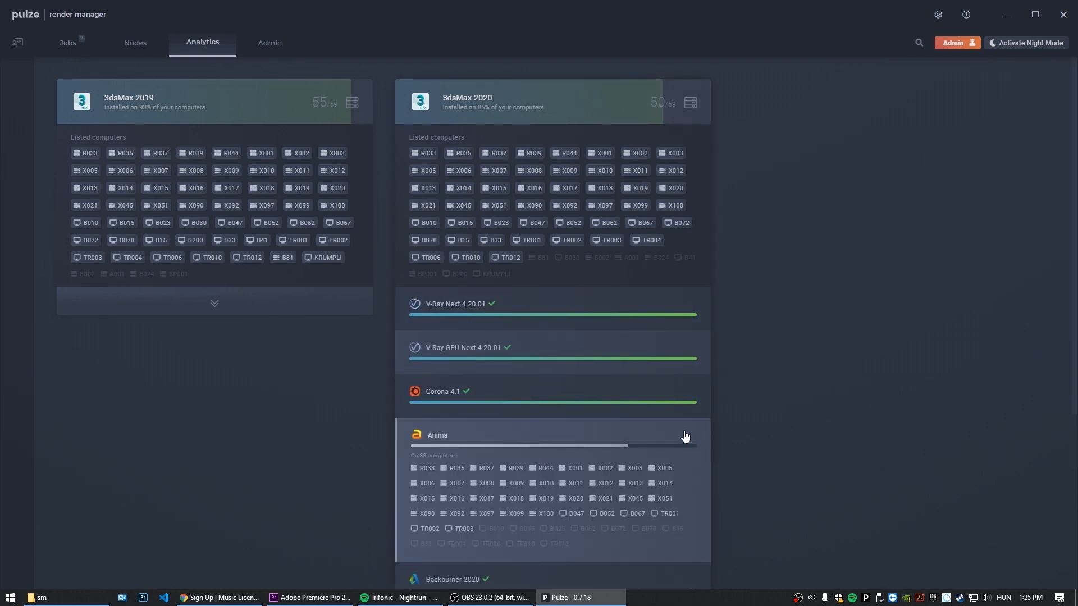
pyautogui.click(553, 545)
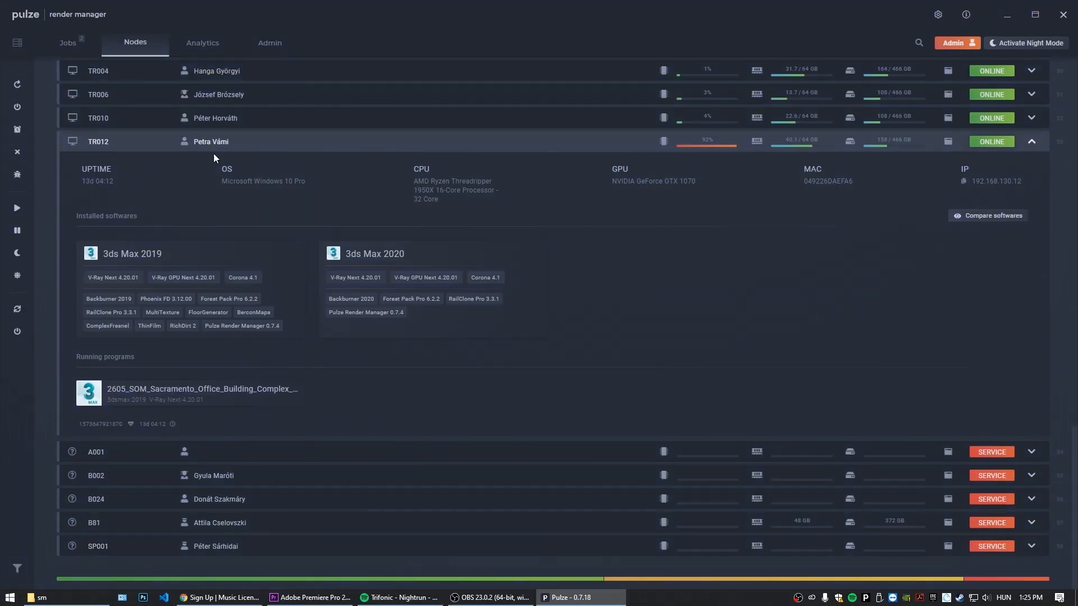
pyautogui.click(203, 43)
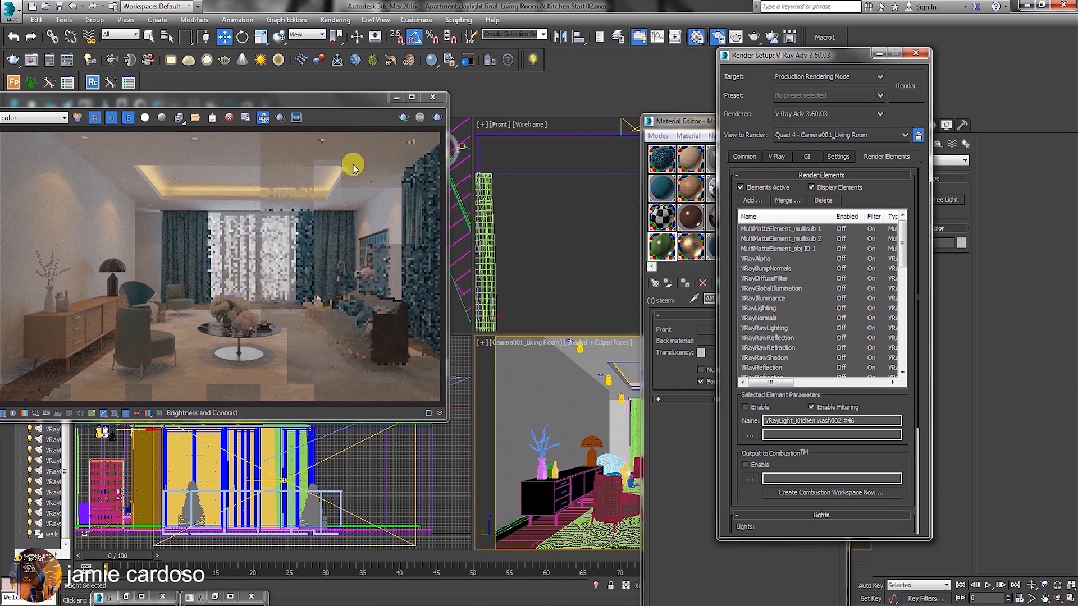